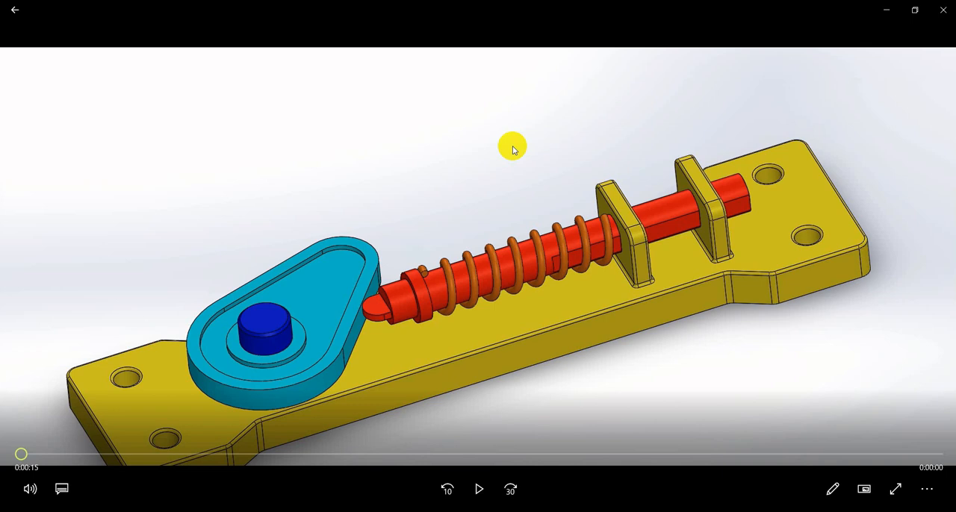
# - Watch the cam-and-follower assembly video and examine the dimensioned views of the base plate in the Part1 drawing
pyautogui.click(478, 489)
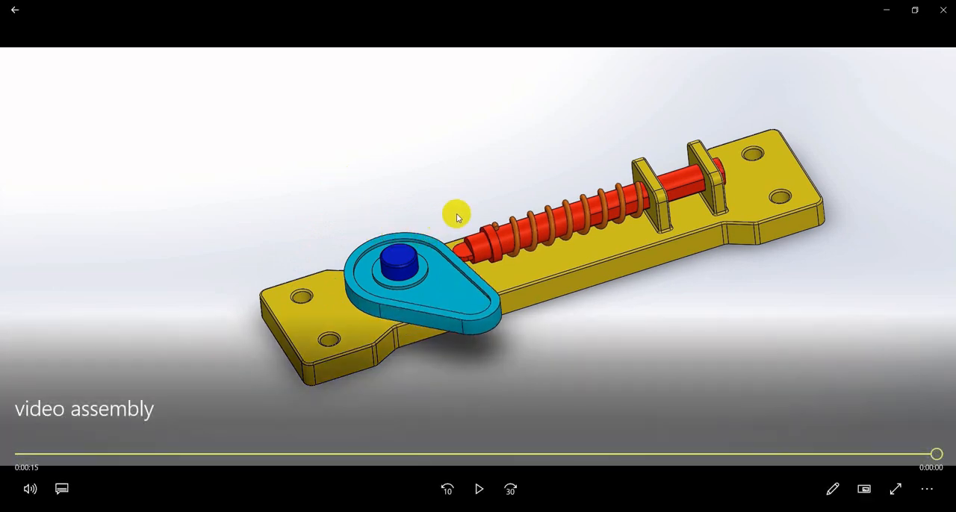
pyautogui.click(507, 263)
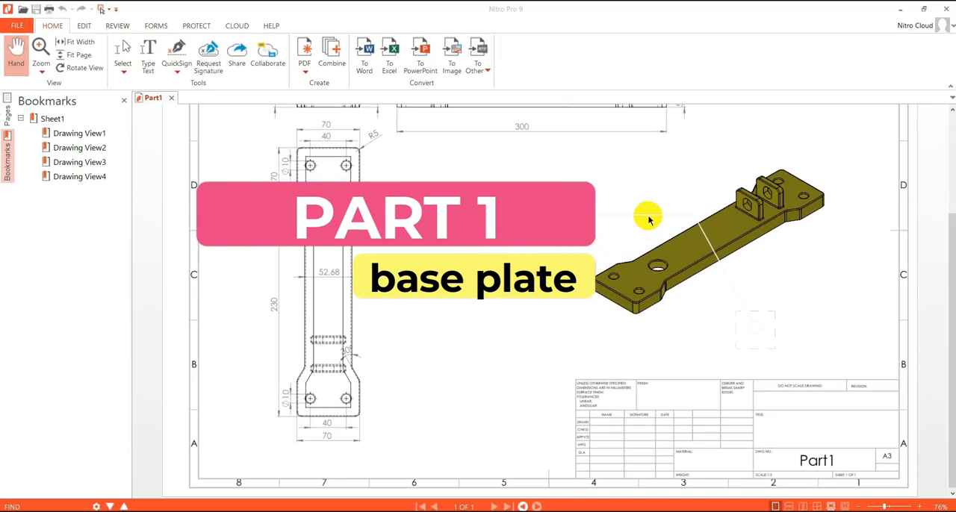
pyautogui.click(641, 267)
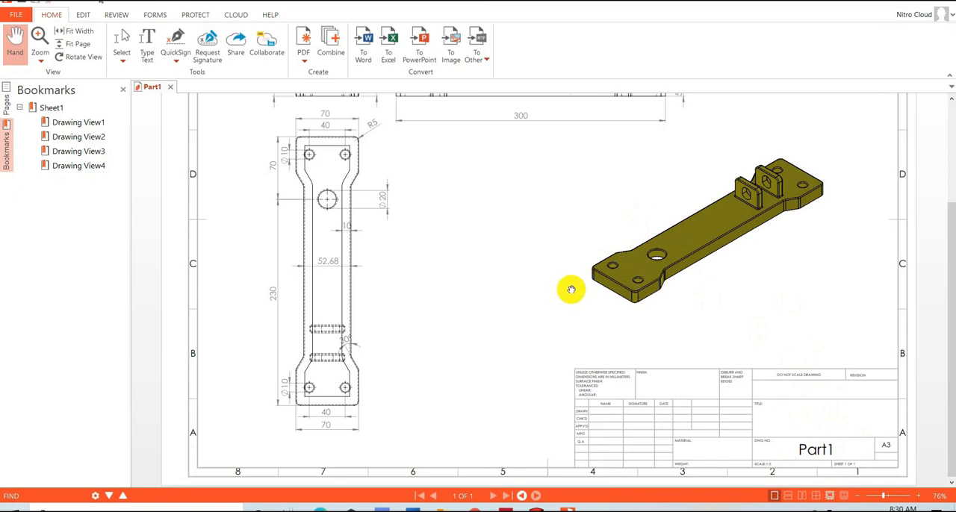
pyautogui.scroll(3, 558, 292)
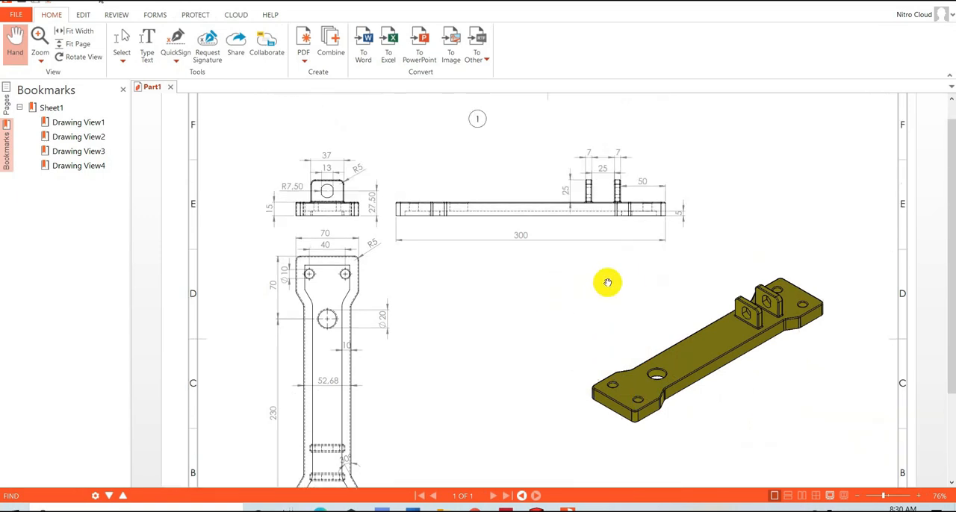
pyautogui.scroll(-2, 607, 282)
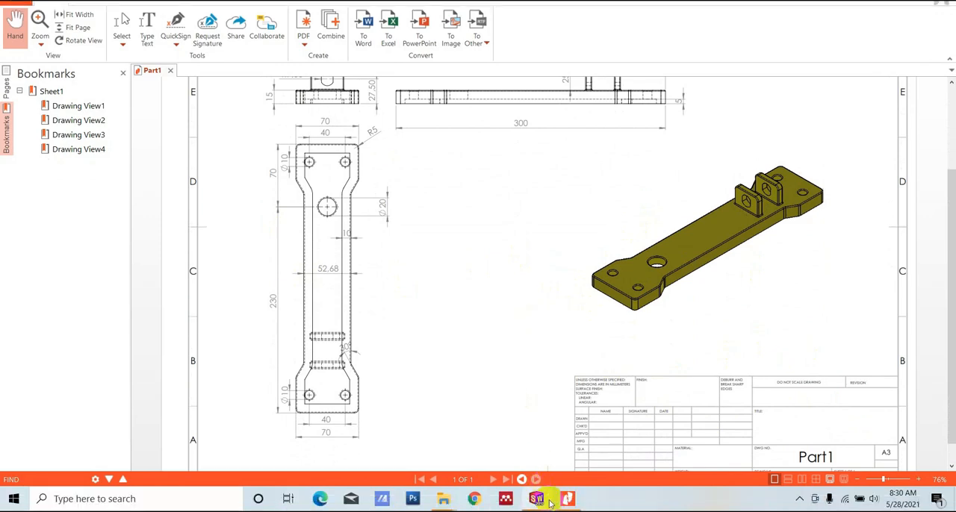
# - Switch to SOLIDWORKS and create a new part document
pyautogui.click(538, 499)
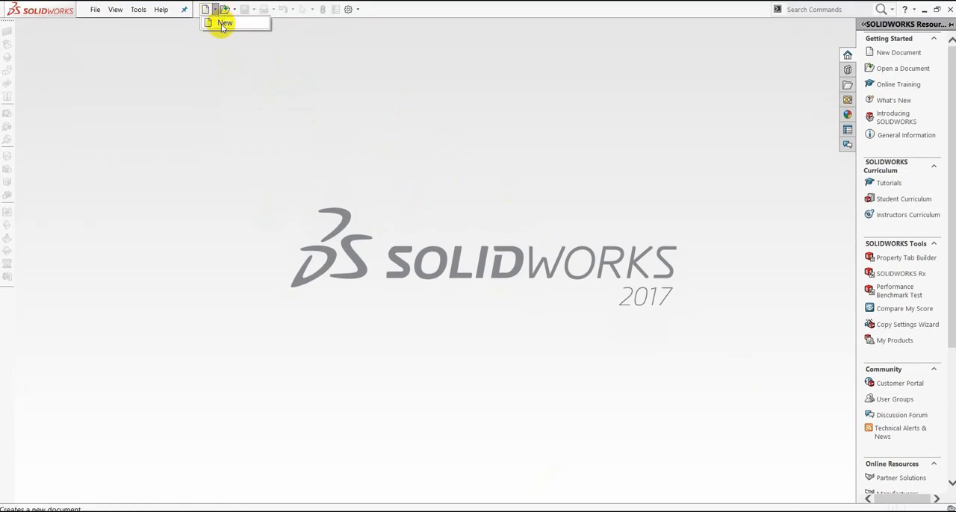
pyautogui.hotkey('ctrl', 'n')
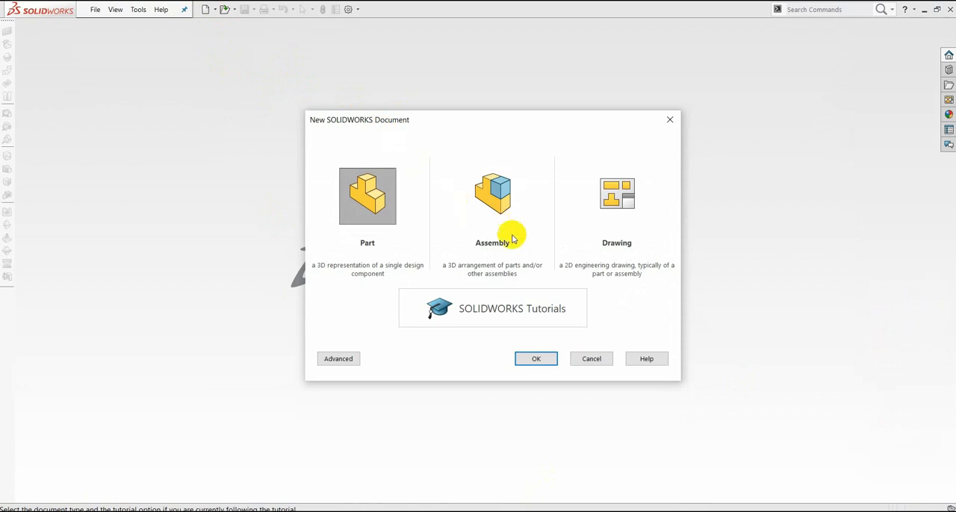
pyautogui.click(551, 360)
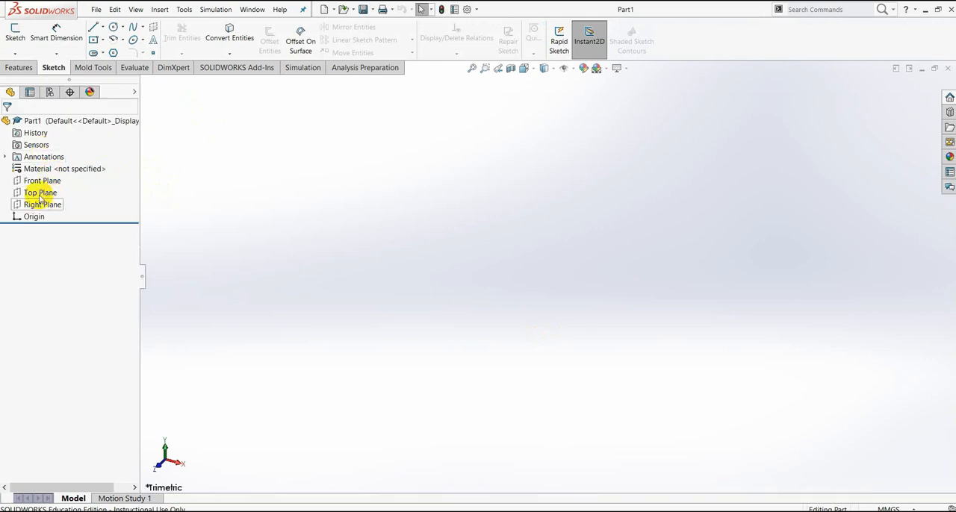
# - Start a sketch on the Front Plane and draw an upright center rectangle about 36 by 163 mm, centred on the origin
pyautogui.click(42, 182)
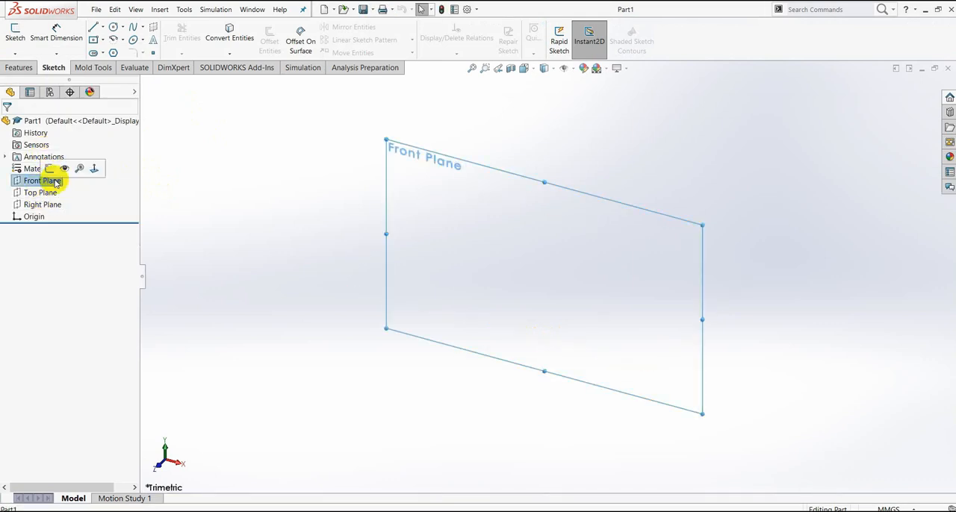
pyautogui.click(50, 168)
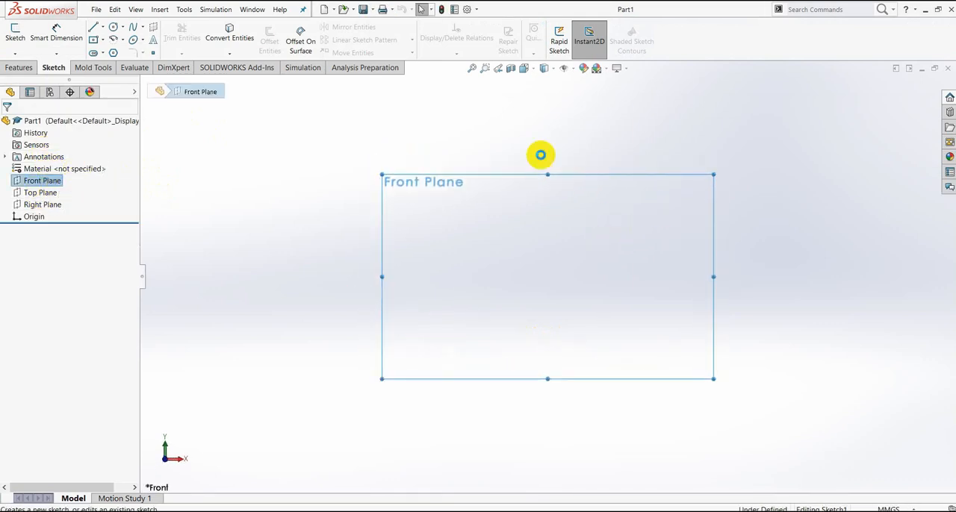
pyautogui.click(104, 41)
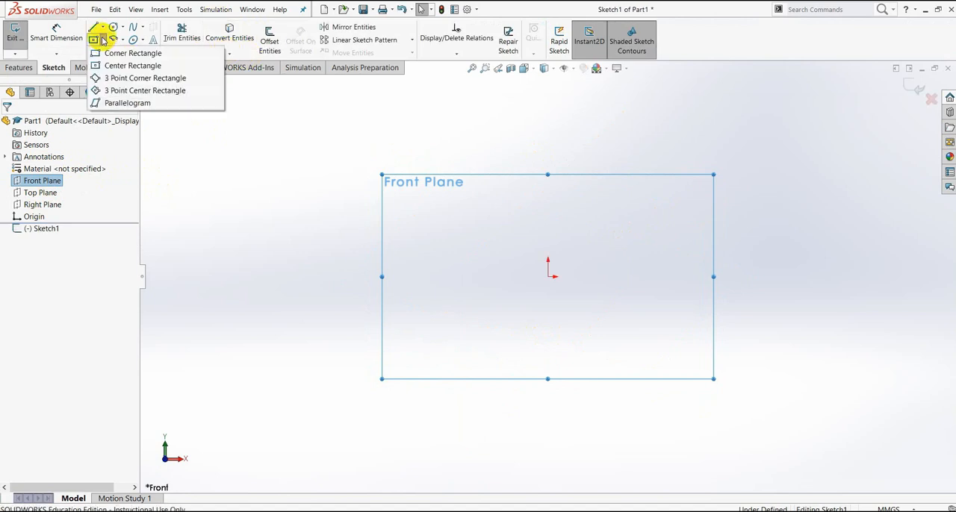
pyautogui.click(117, 67)
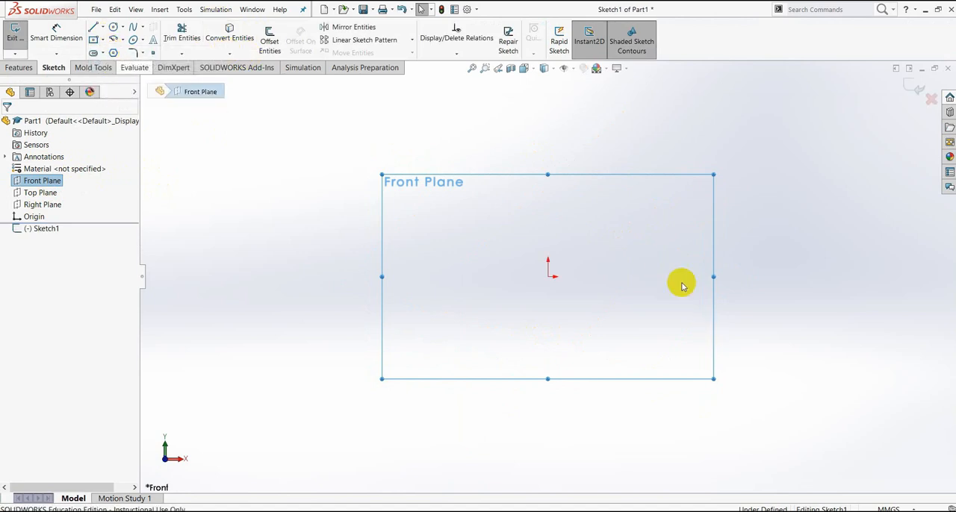
pyautogui.click(550, 277)
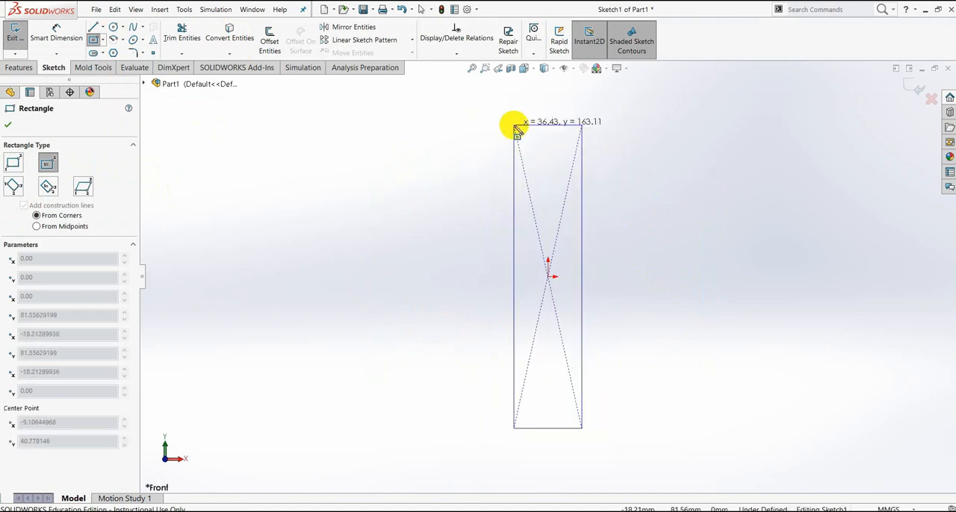
pyautogui.click(517, 128)
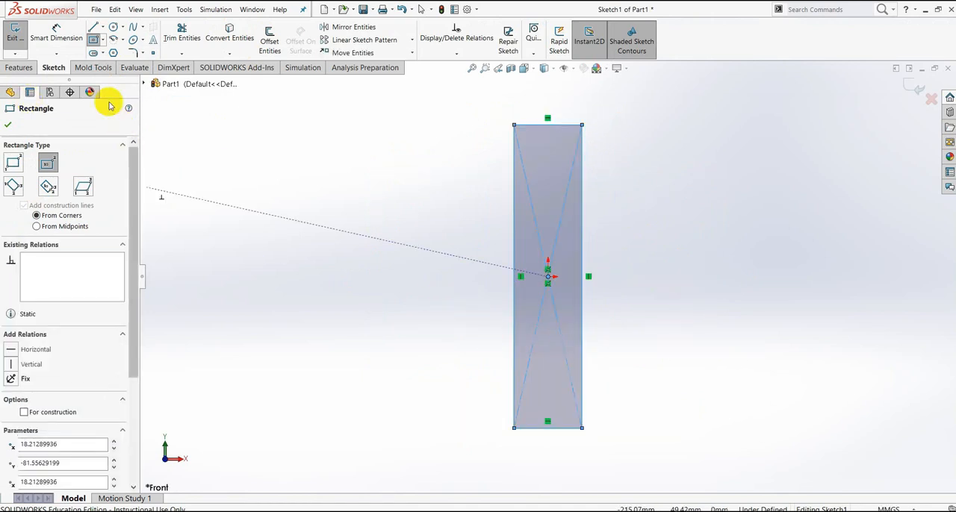
# - Check the base plate's length in the PDF drawing and dimension the rectangle's left vertical edge to 300 mm
pyautogui.click(56, 39)
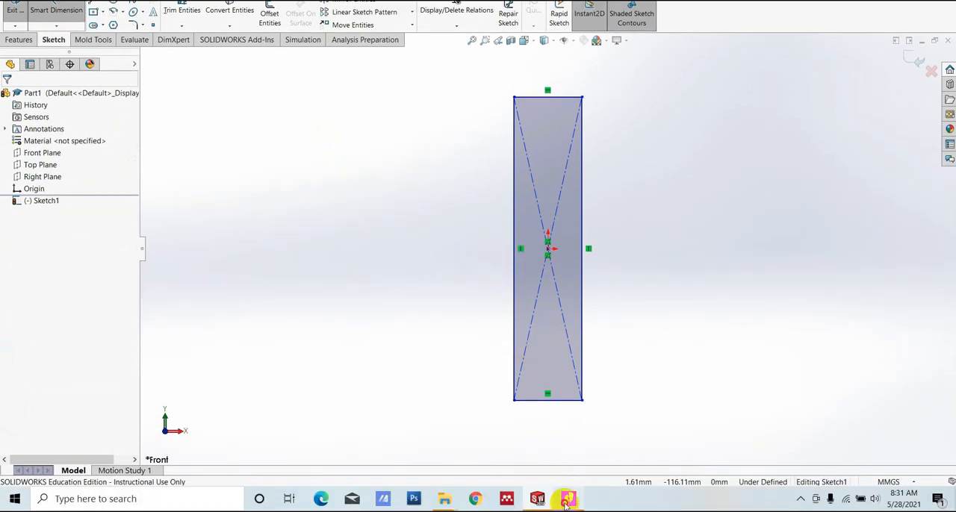
pyautogui.click(566, 505)
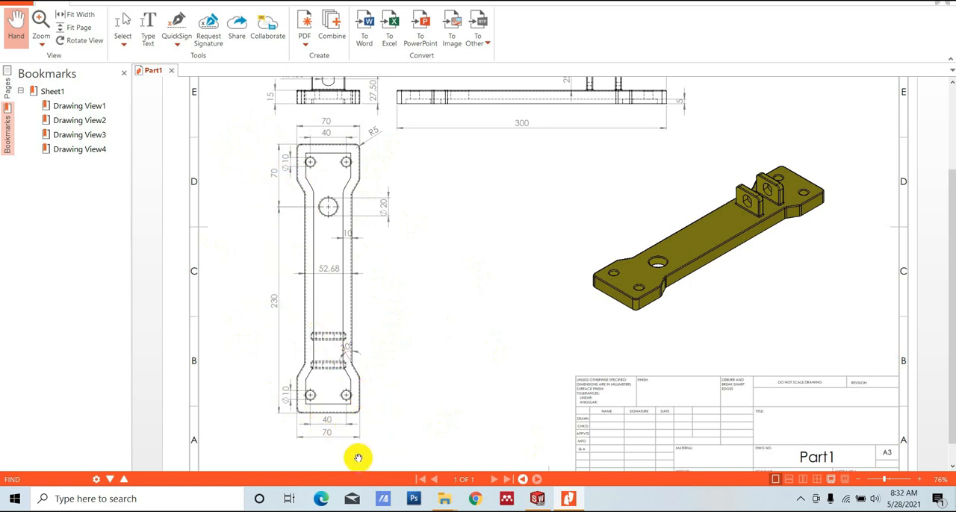
pyautogui.click(538, 499)
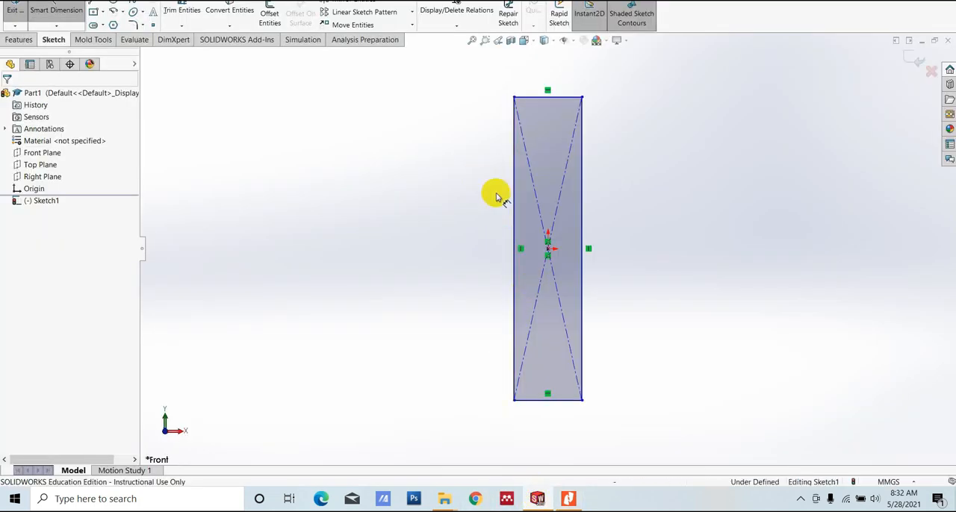
pyautogui.click(514, 216)
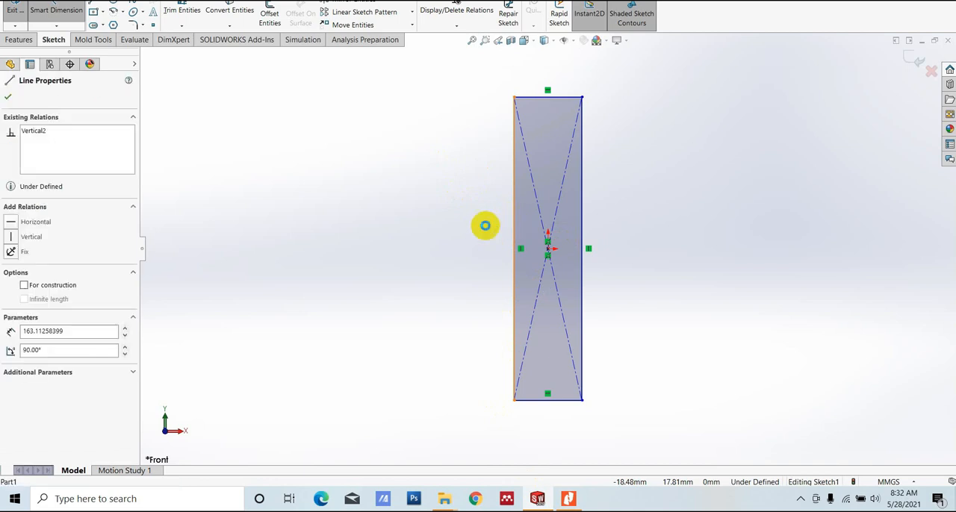
pyautogui.click(478, 232)
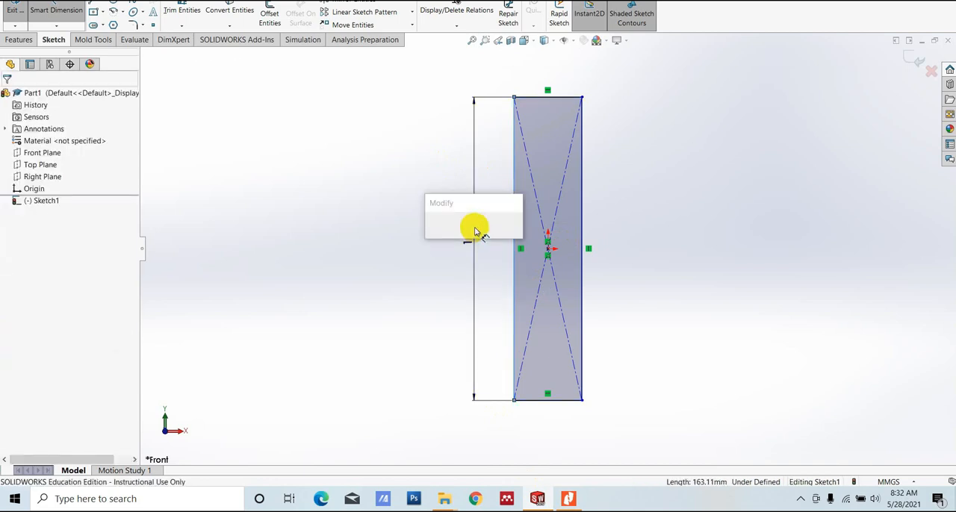
pyautogui.write('300')
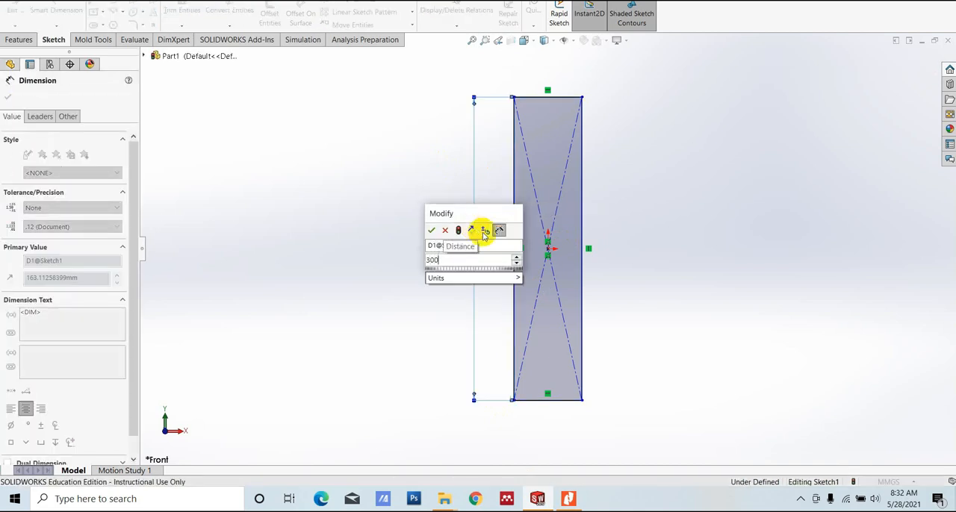
pyautogui.press('Return')
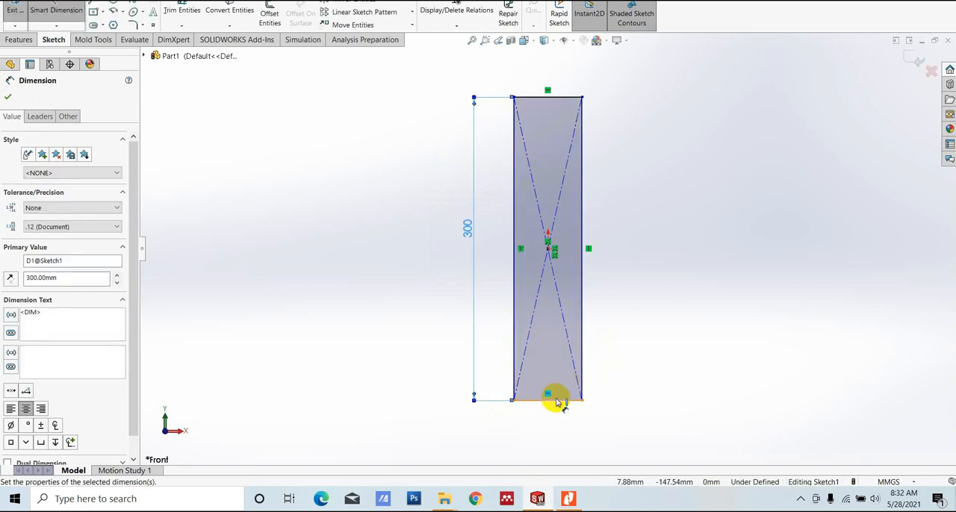
# - Dimension the rectangle's bottom edge to a width of 70 mm
pyautogui.click(555, 401)
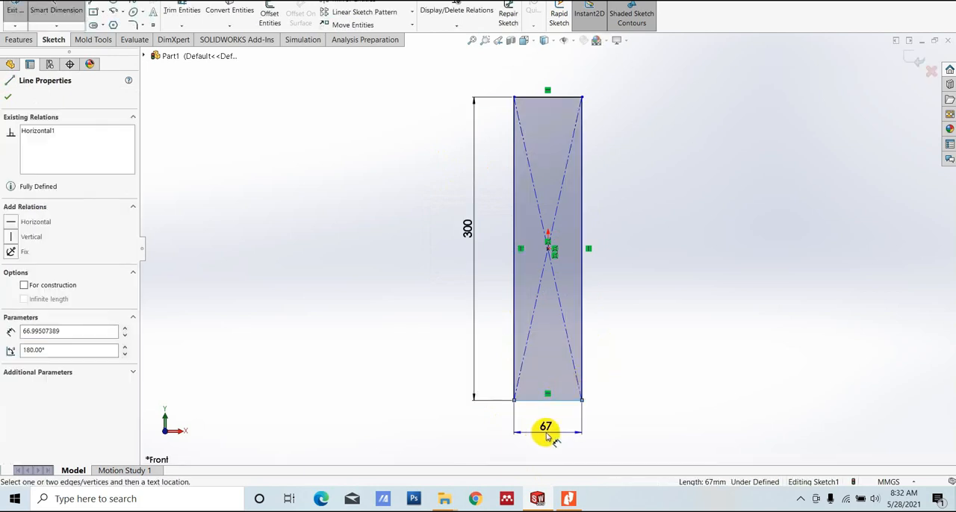
pyautogui.click(545, 434)
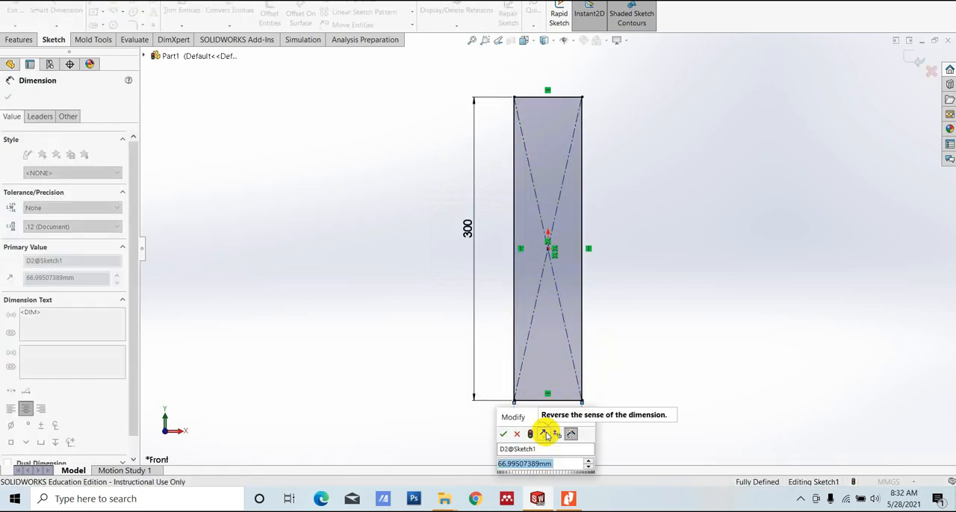
pyautogui.write('70')
pyautogui.press('Return')
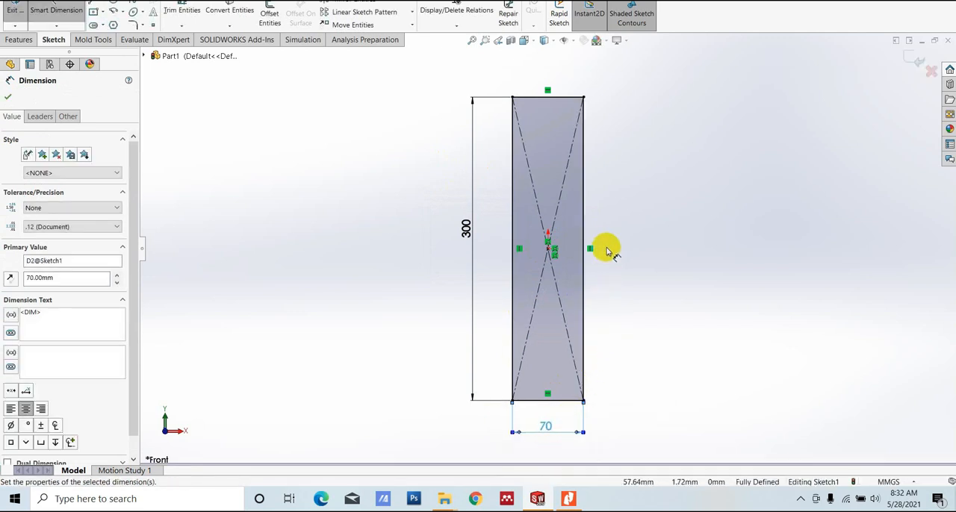
# - Consult the PDF drawing and sketch the side recess: a slanted line about 21 mm from the rectangle's lower left edge, continued by a vertical line about 106 mm upward
pyautogui.click(570, 499)
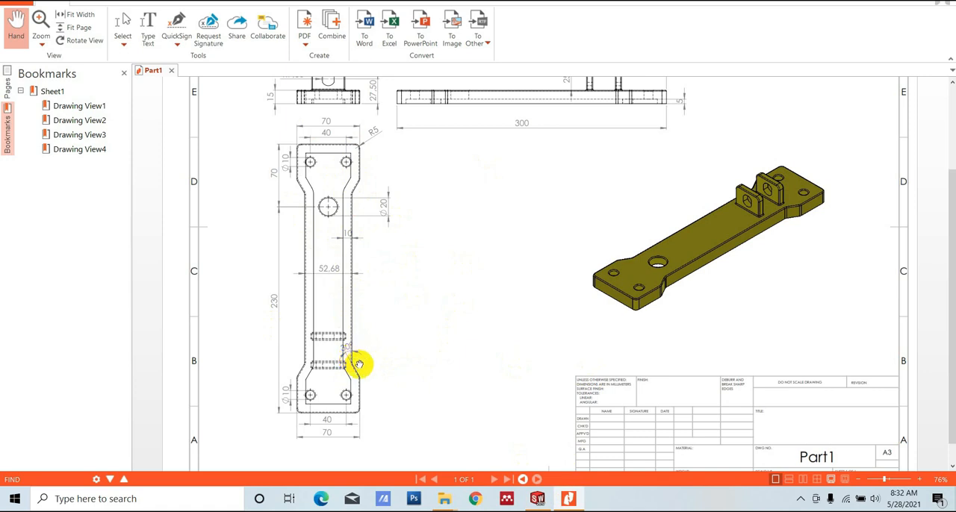
pyautogui.click(537, 499)
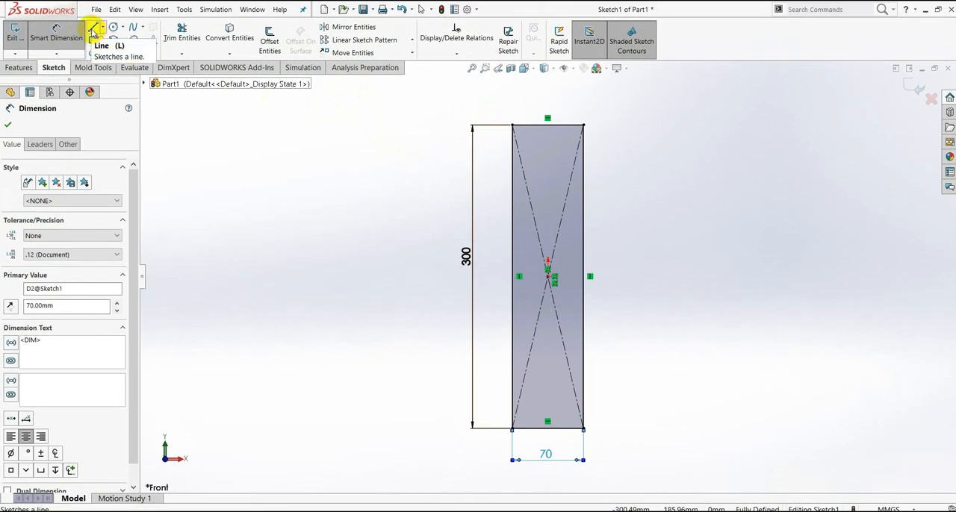
pyautogui.click(92, 30)
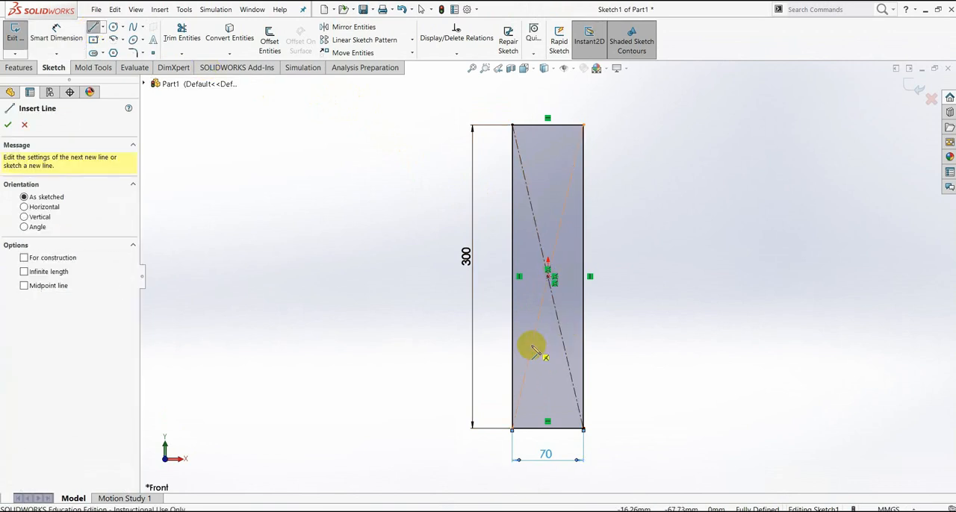
pyautogui.scroll(-2, 528, 360)
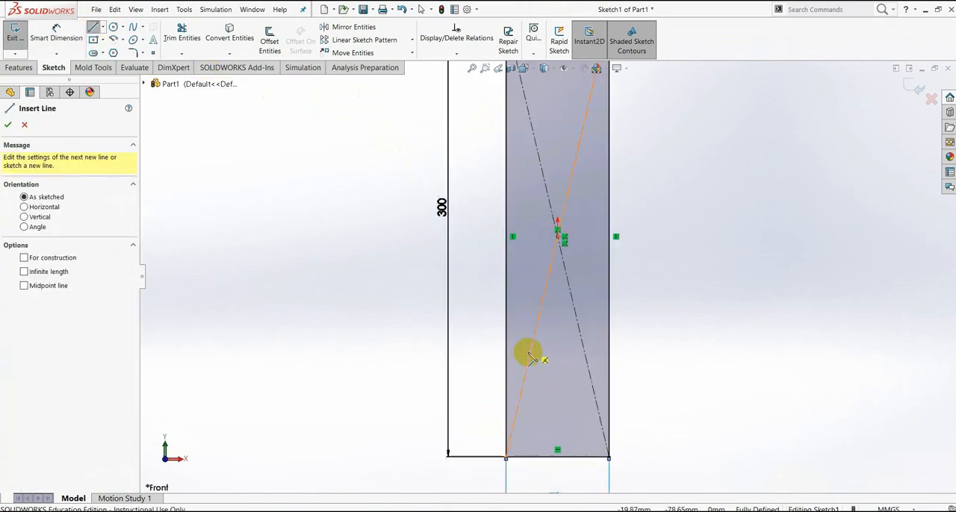
pyautogui.click(507, 390)
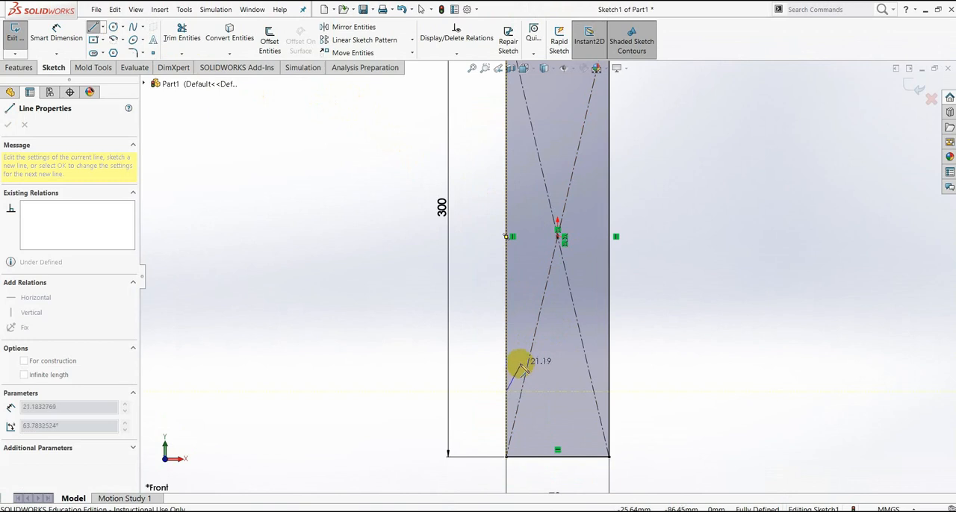
pyautogui.click(519, 363)
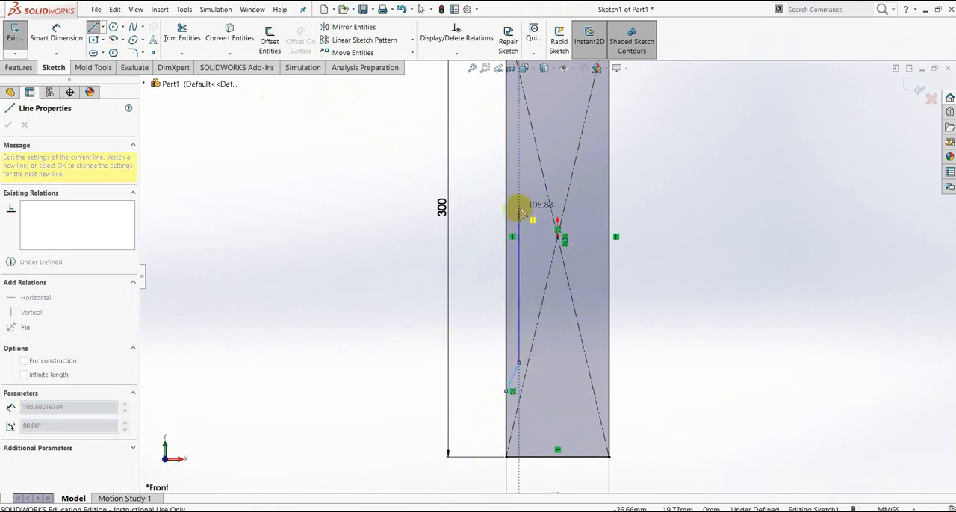
pyautogui.click(519, 207)
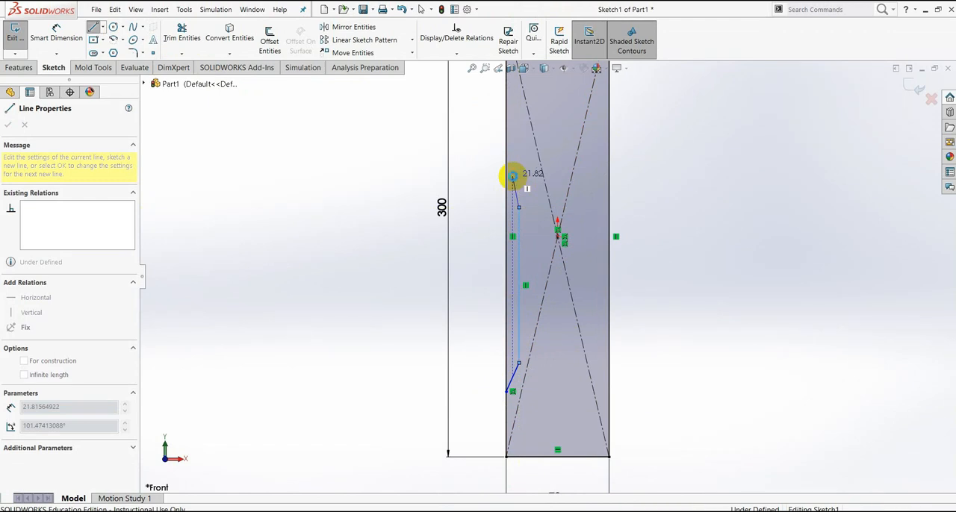
pyautogui.press('Escape')
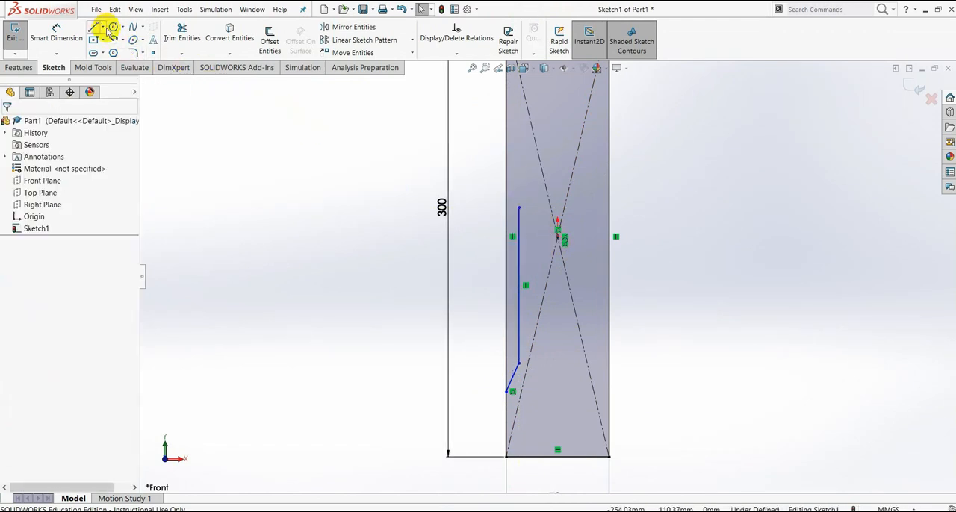
# - Draw a horizontal centerline through the origin, joining the midpoints of the rectangle's two vertical edges
pyautogui.click(104, 27)
pyautogui.click(120, 50)
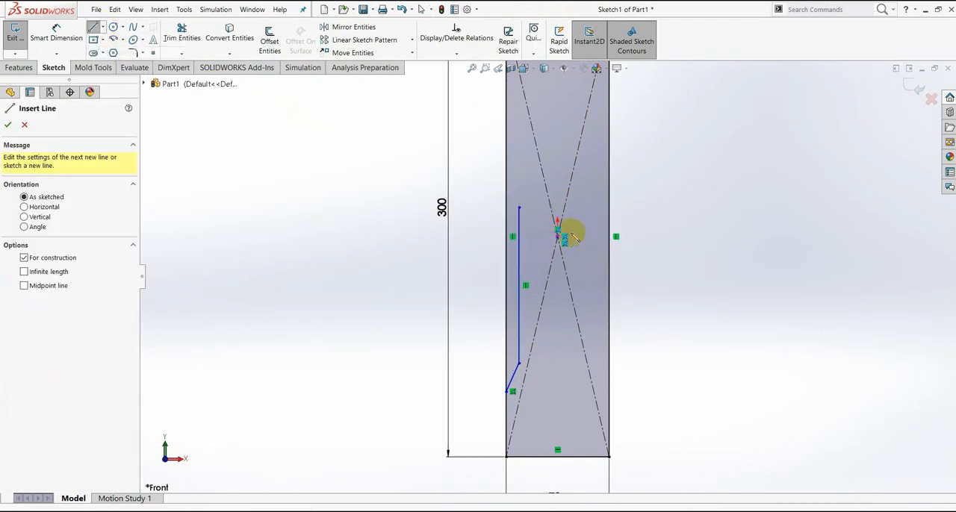
pyautogui.click(511, 237)
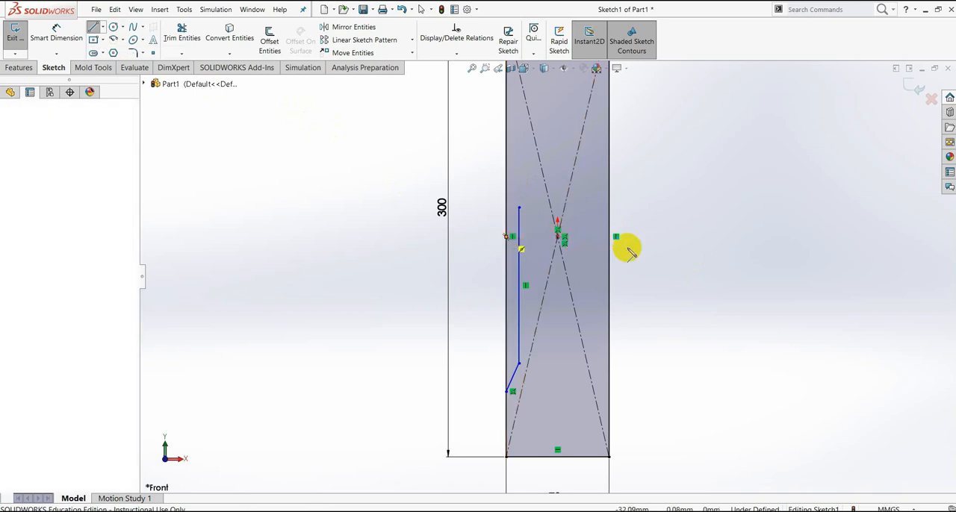
pyautogui.click(611, 236)
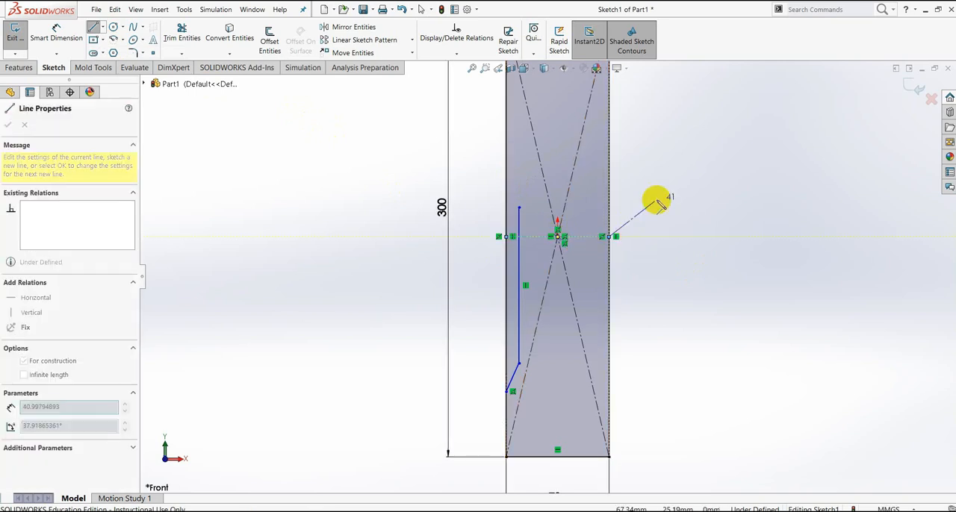
# - Draw a vertical centerline from the origin down to the midpoint of the rectangle's bottom edge
pyautogui.press('Escape')
pyautogui.press('Escape')
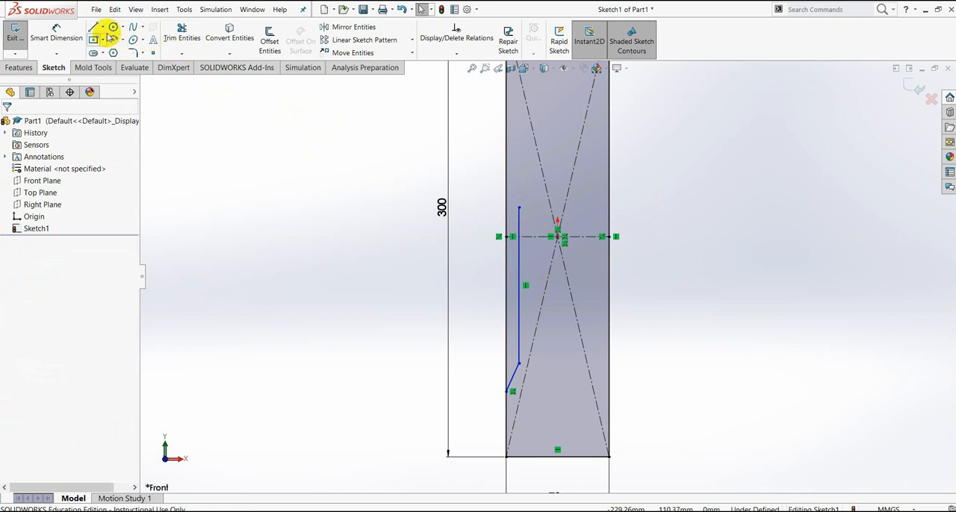
pyautogui.click(103, 30)
pyautogui.click(120, 50)
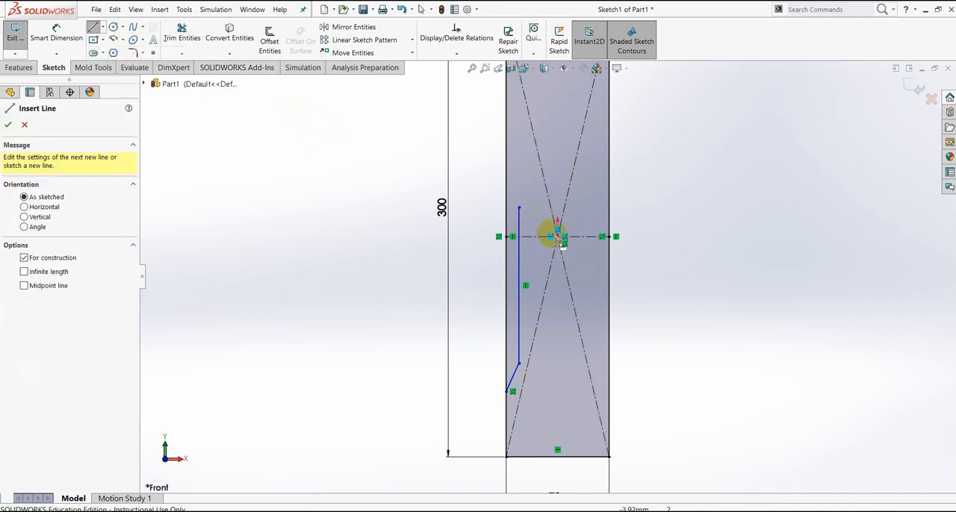
pyautogui.click(556, 237)
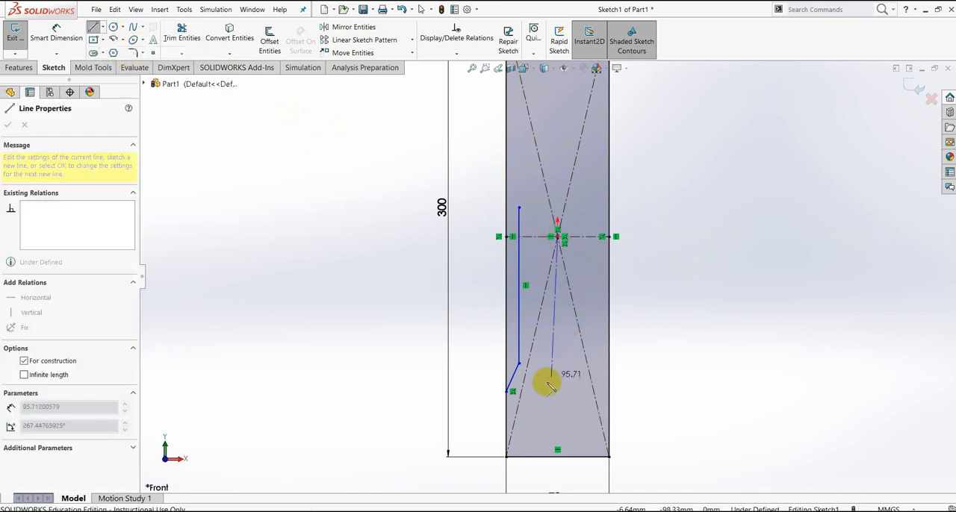
pyautogui.click(556, 454)
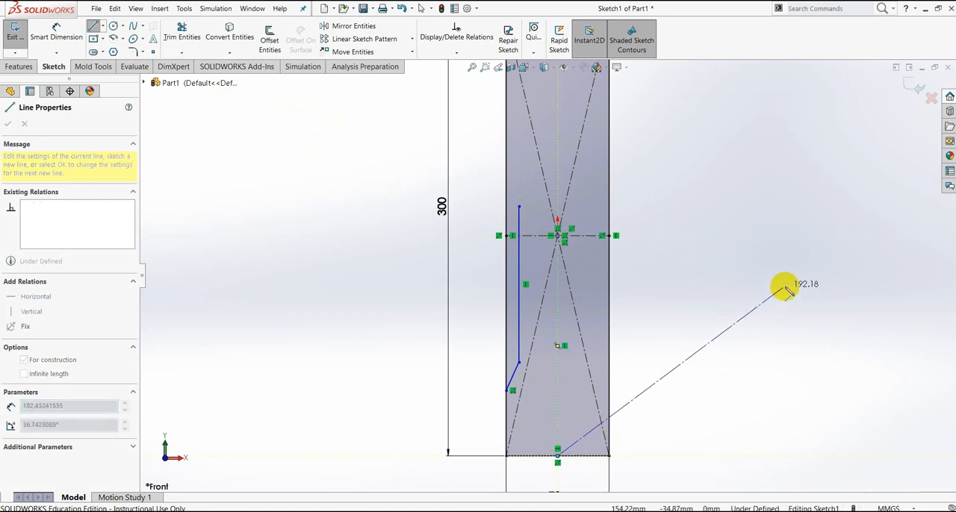
pyautogui.press('Escape')
pyautogui.press('Escape')
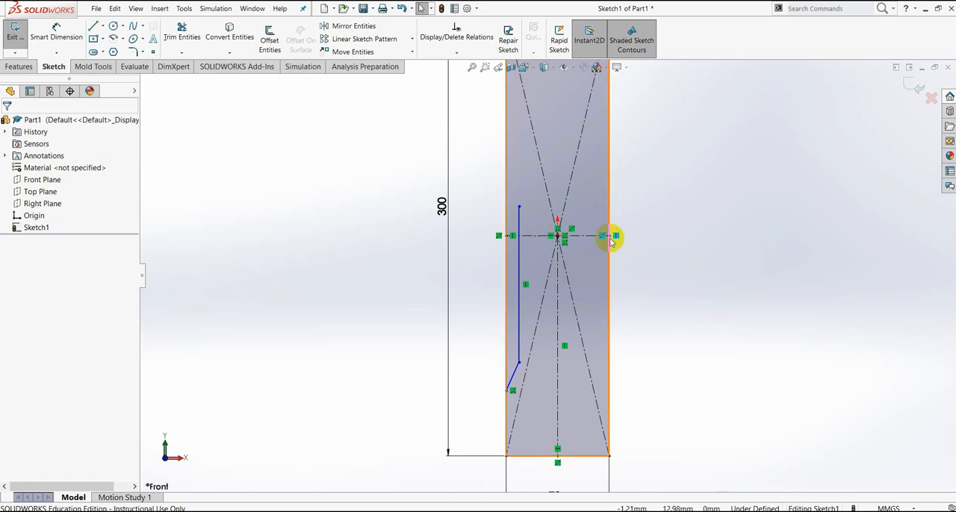
# - Trim the upper end of the recess's vertical line back to the horizontal centerline
pyautogui.click(182, 53)
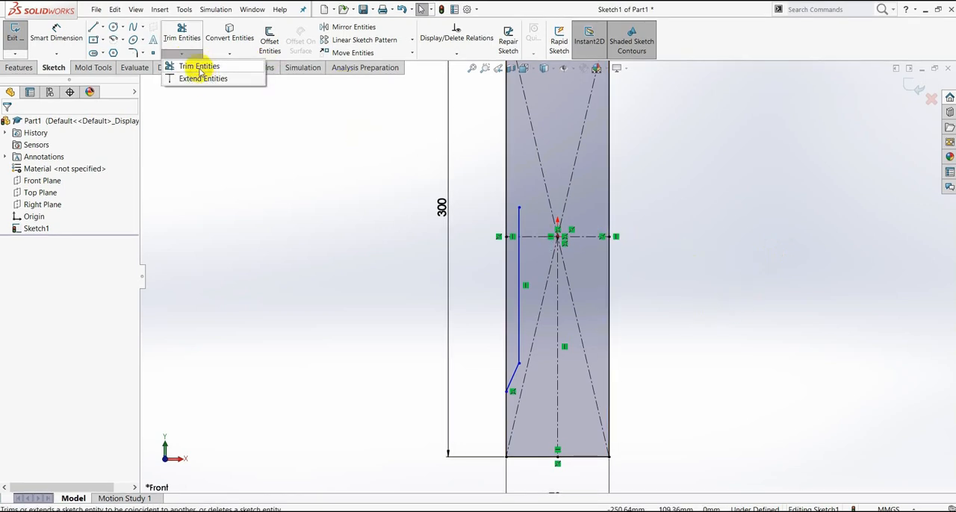
pyautogui.click(196, 66)
pyautogui.scroll(-3, 557, 224)
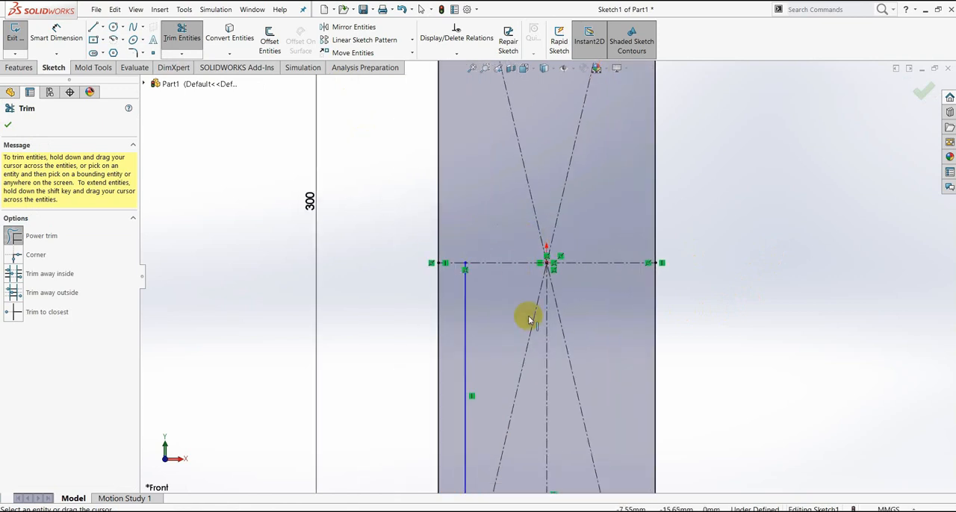
pyautogui.scroll(5, 552, 336)
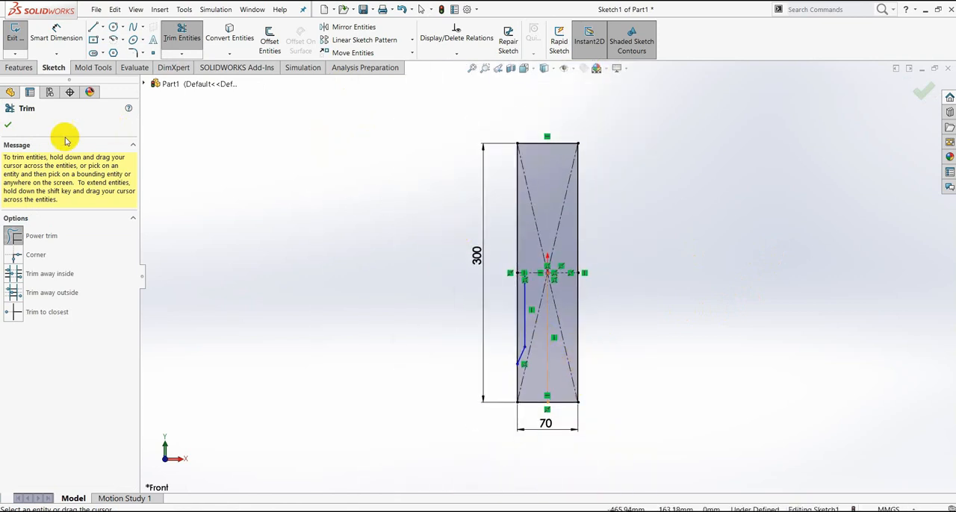
pyautogui.click(10, 125)
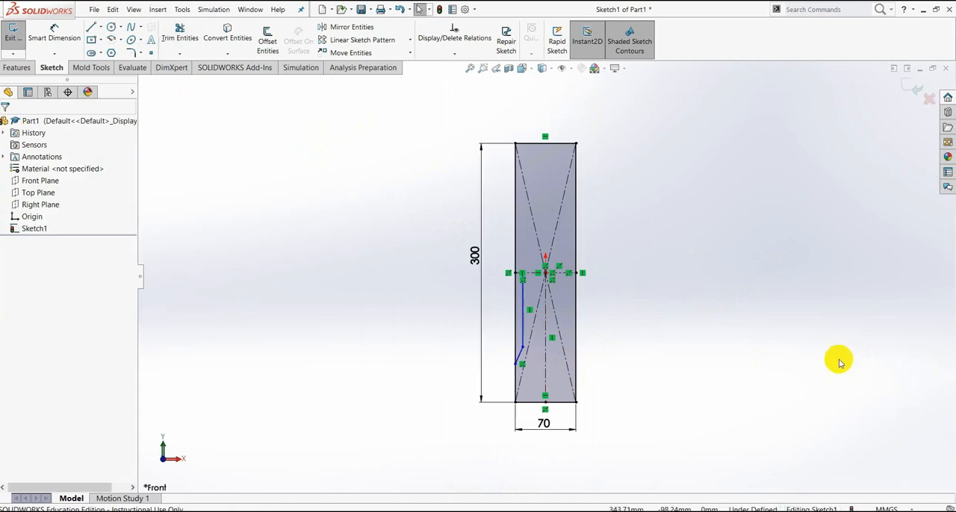
# - Dimension the slanted line's lower endpoint at 40 mm above the rectangle's bottom edge
pyautogui.scroll(-2, 561, 388)
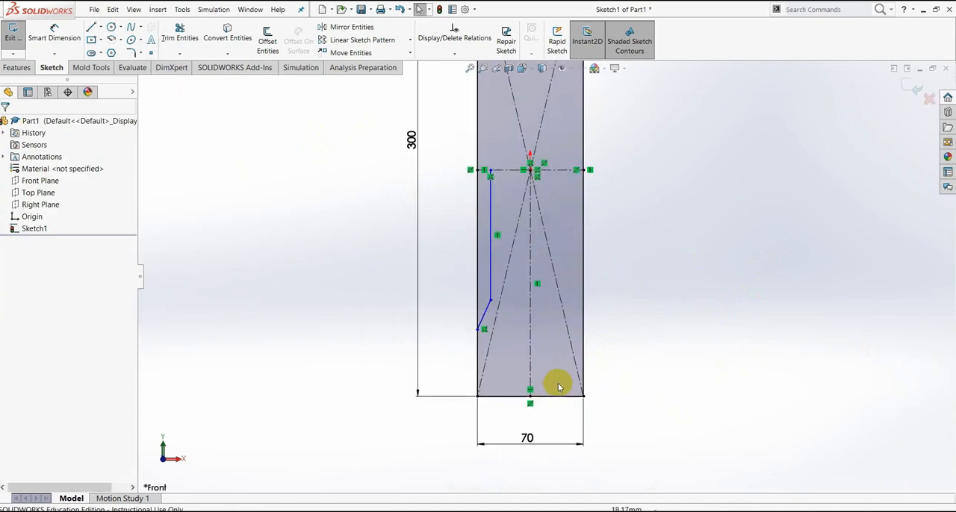
pyautogui.scroll(-1, 540, 327)
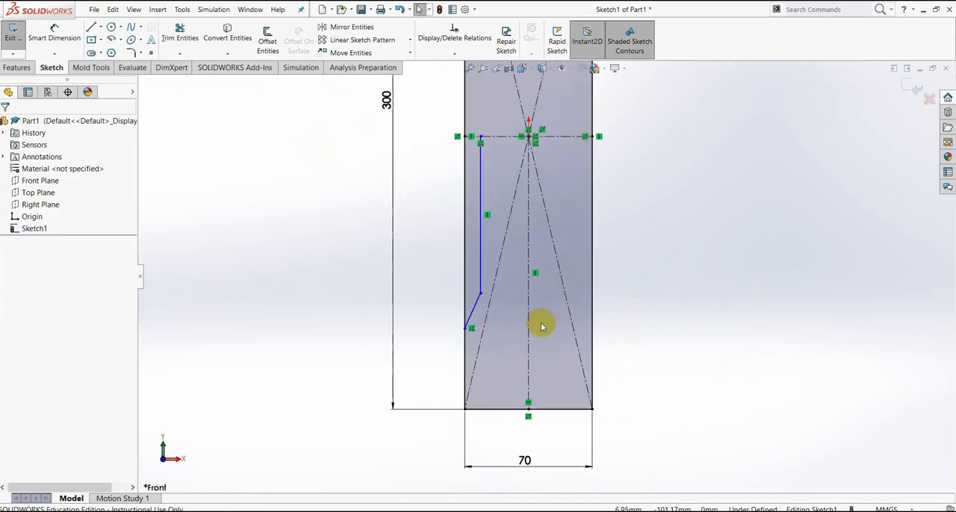
pyautogui.scroll(-2, 541, 326)
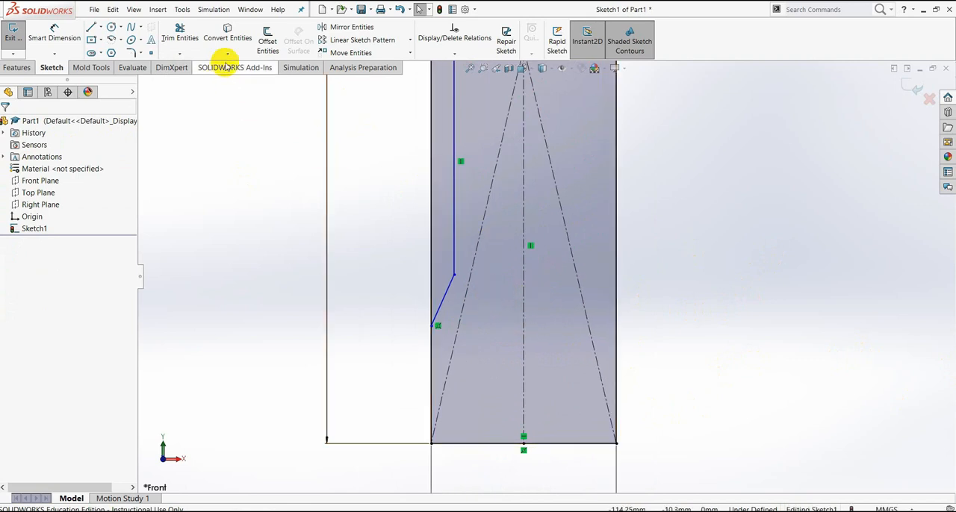
pyautogui.click(67, 36)
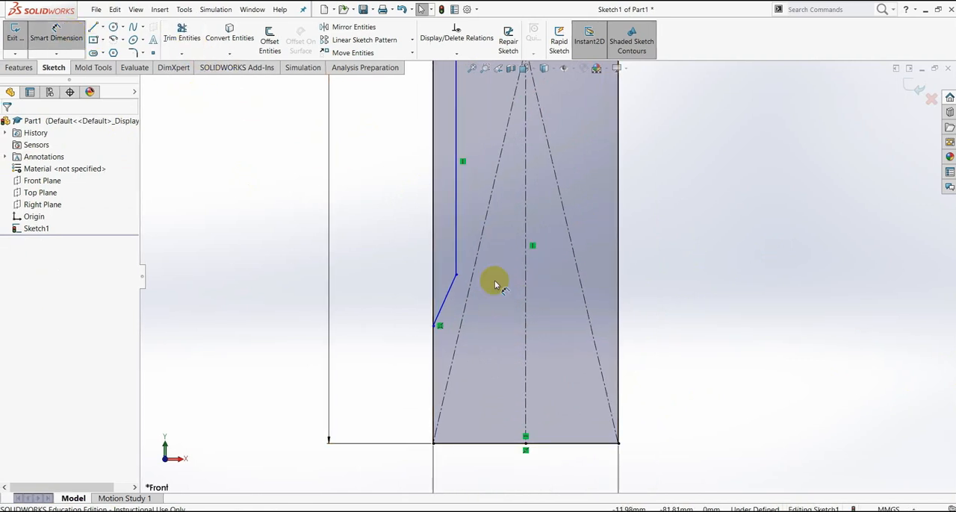
pyautogui.click(436, 326)
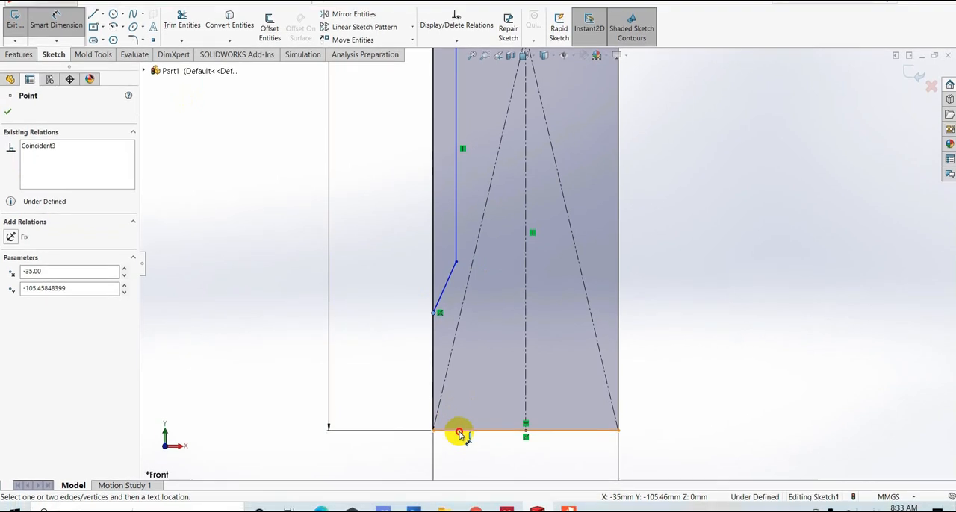
pyautogui.click(457, 444)
pyautogui.click(382, 366)
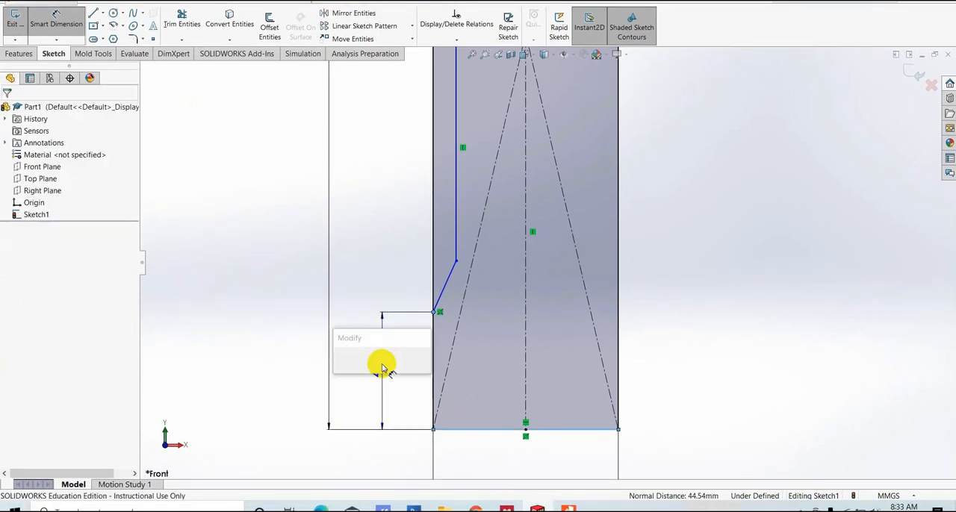
pyautogui.write('40')
pyautogui.press('Return')
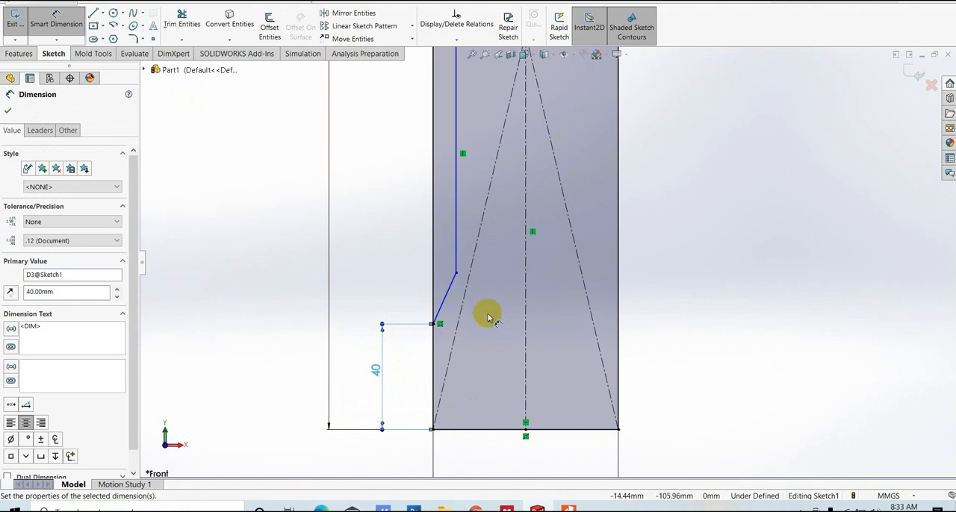
# - Dimension the angle between the slanted recess line and the rectangle's left edge to 30 degrees
pyautogui.click(445, 296)
pyautogui.click(433, 280)
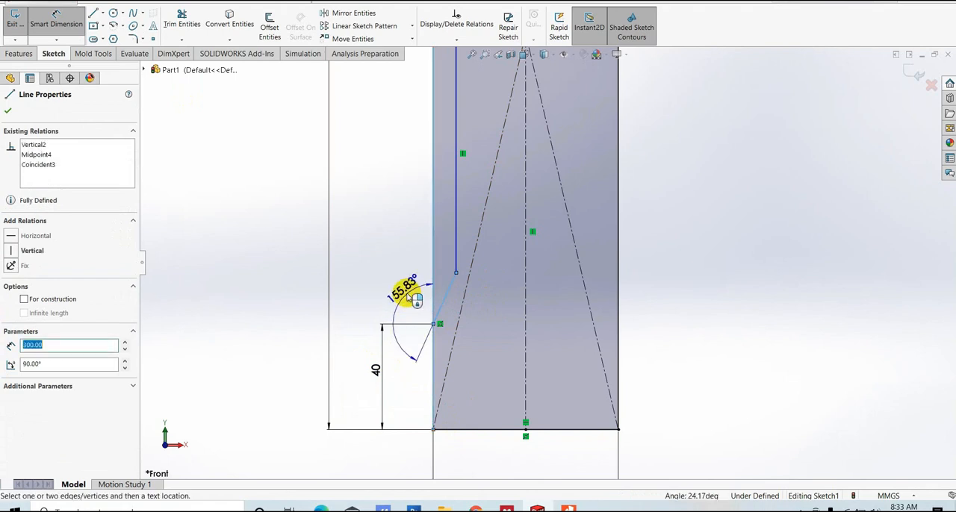
pyautogui.click(446, 287)
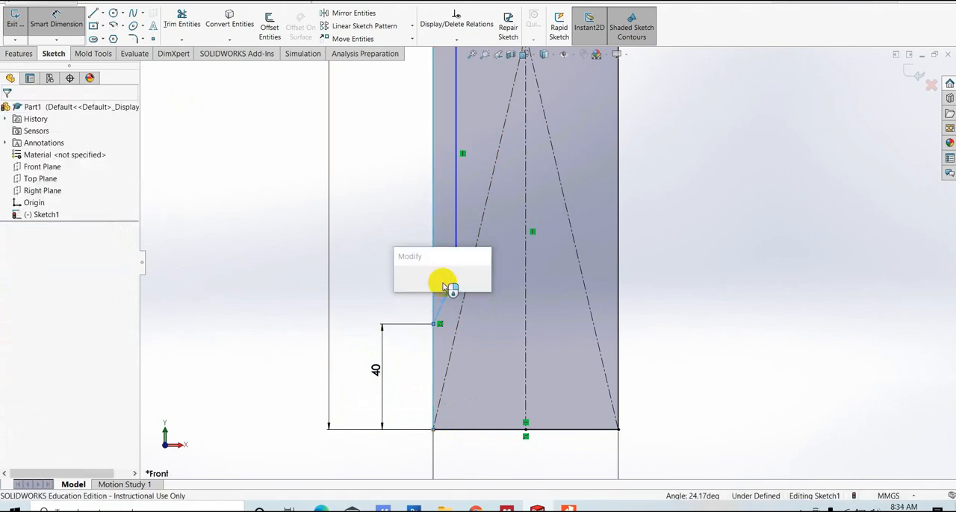
pyautogui.write('30')
pyautogui.press('Return')
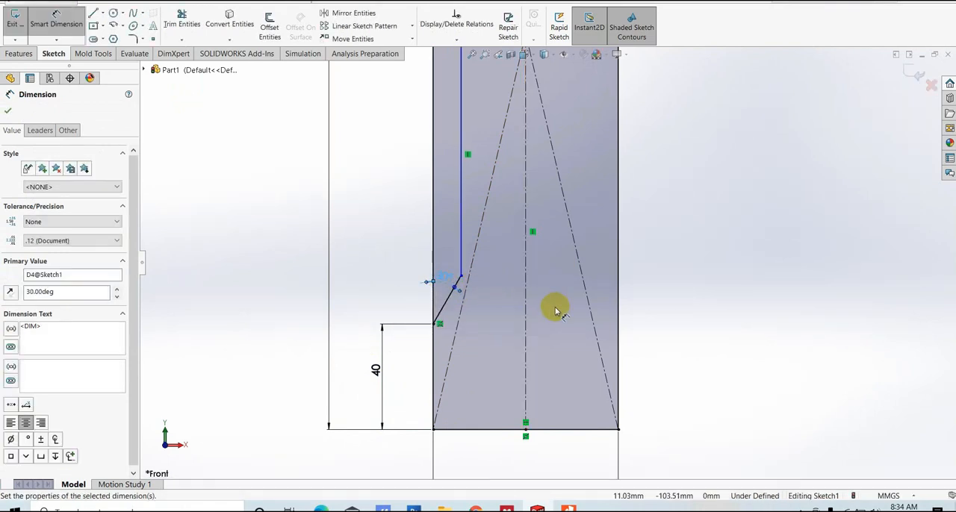
# - Dimension the recess's vertical line to half of 190 mm, entered as 190/2
pyautogui.scroll(-3, 508, 321)
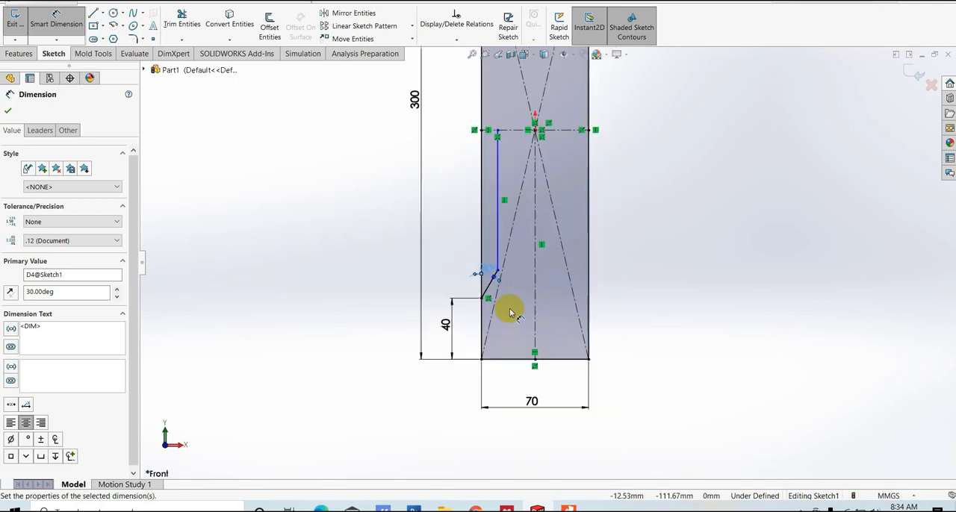
pyautogui.scroll(2, 514, 267)
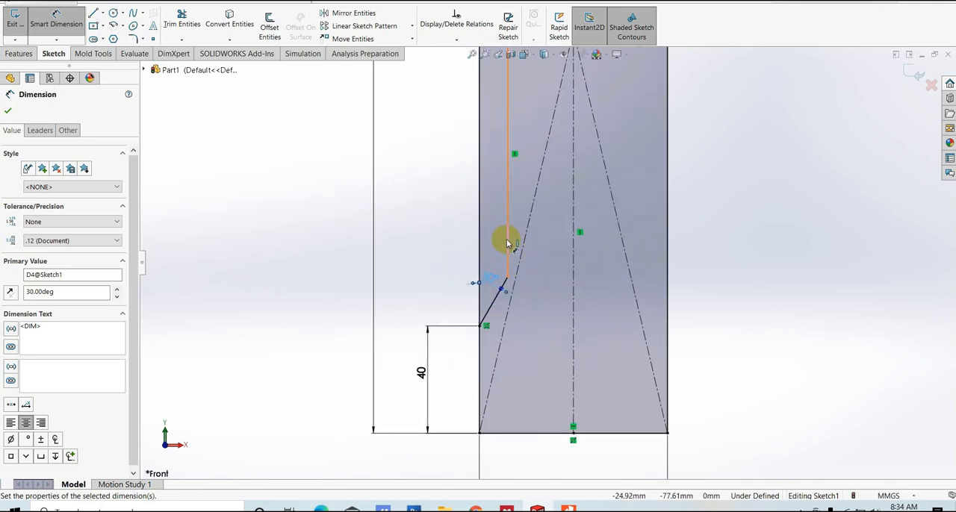
pyautogui.click(507, 241)
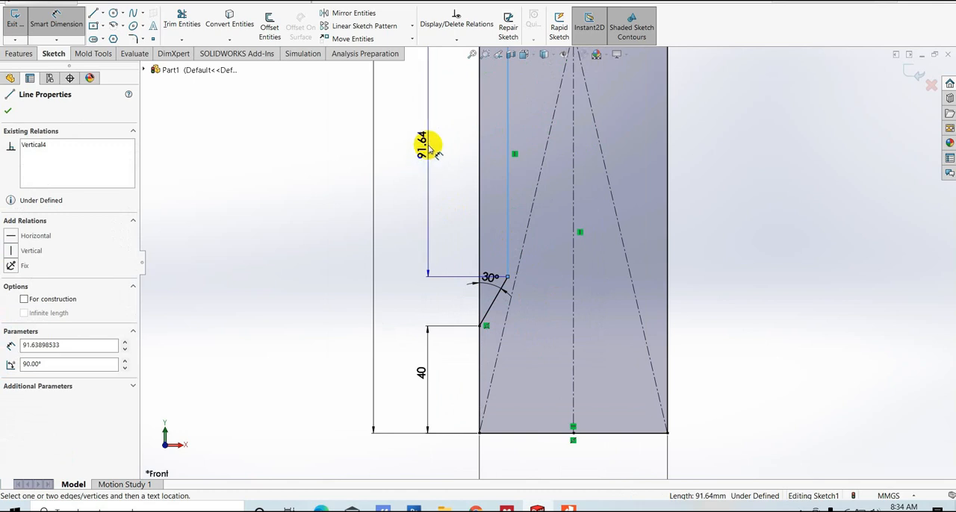
pyautogui.click(431, 148)
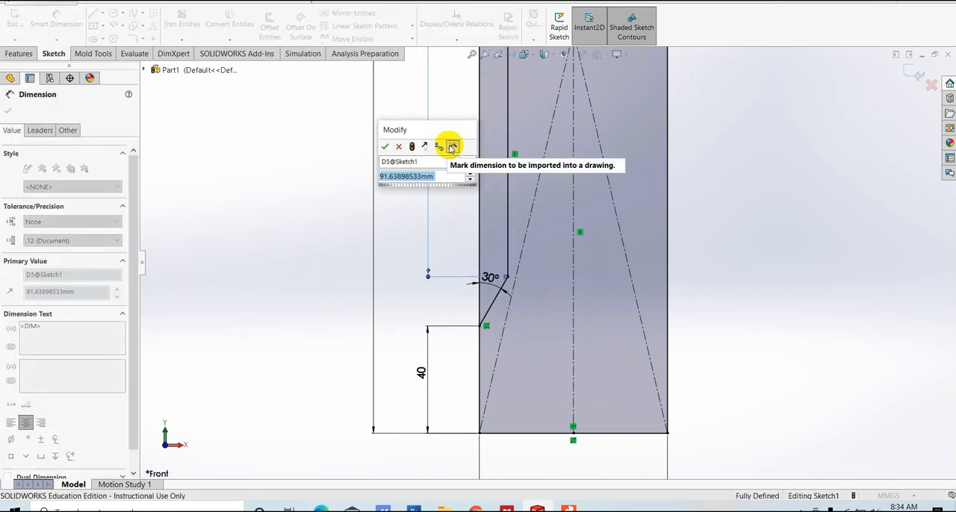
pyautogui.write('19')
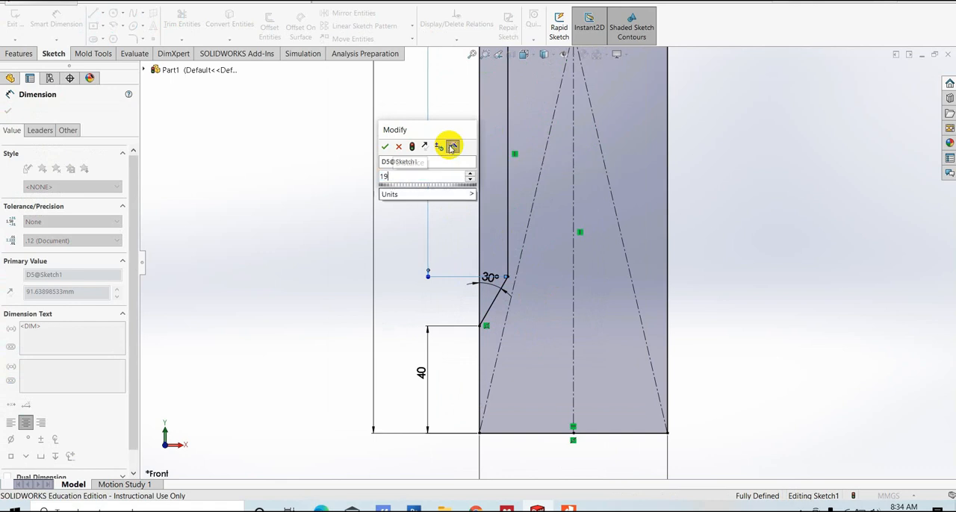
pyautogui.write('0/2')
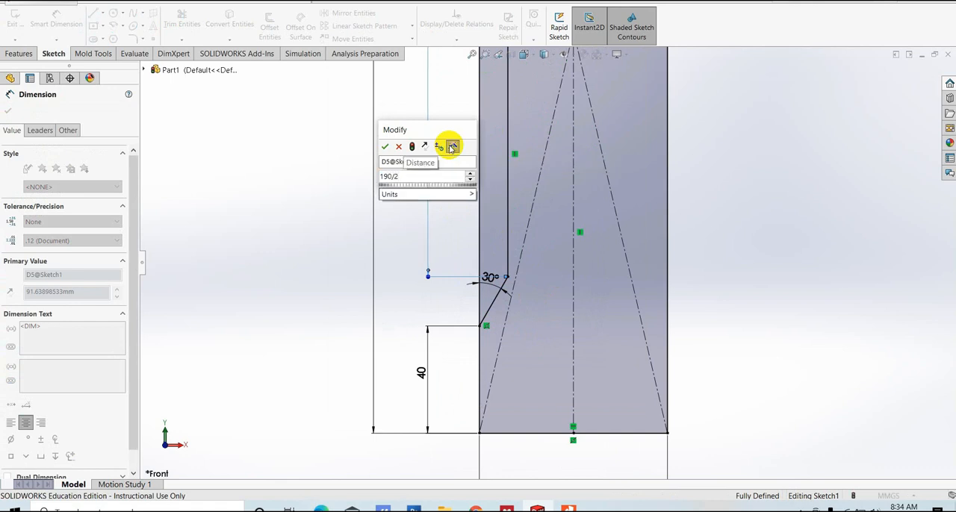
pyautogui.press('Return')
pyautogui.scroll(4, 493, 162)
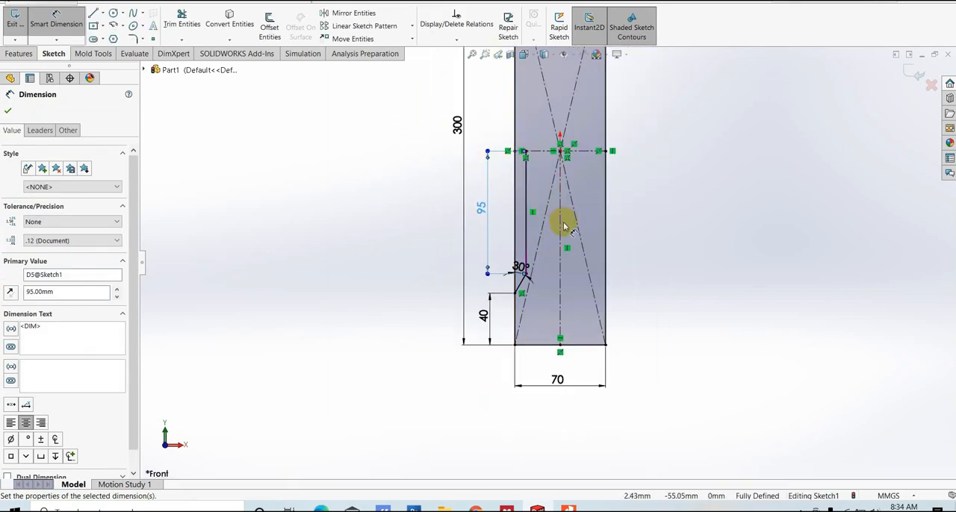
# - Mirror the slanted and vertical recess lines about the vertical centerline, keeping the originals
pyautogui.scroll(-4, 568, 221)
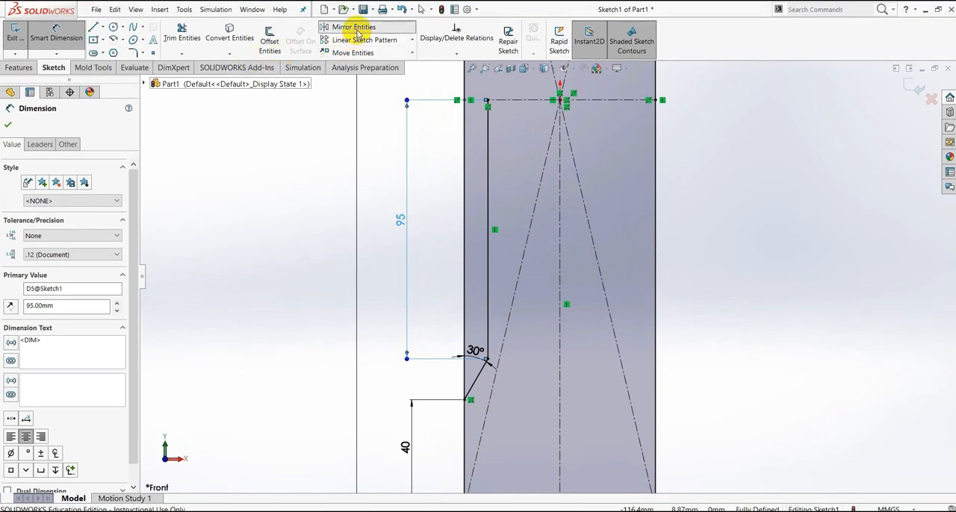
pyautogui.click(360, 27)
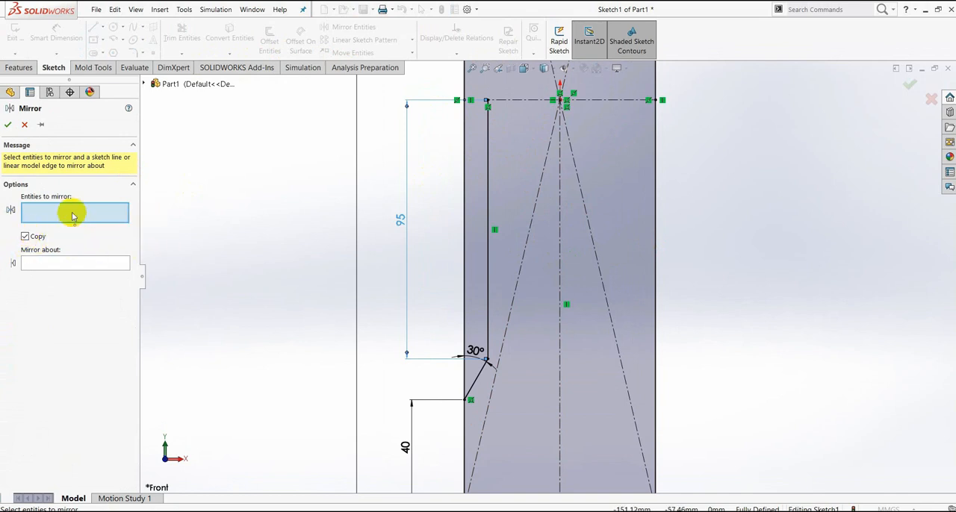
pyautogui.click(477, 379)
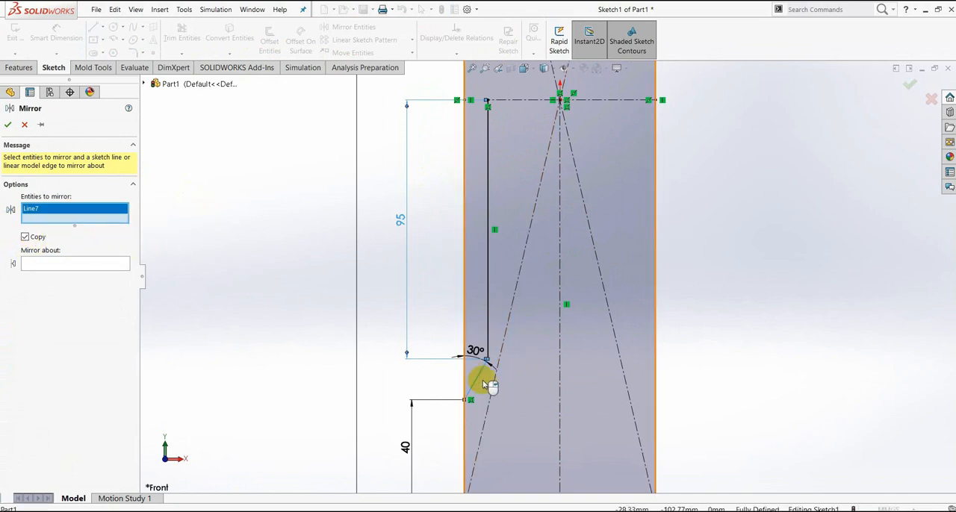
pyautogui.click(487, 320)
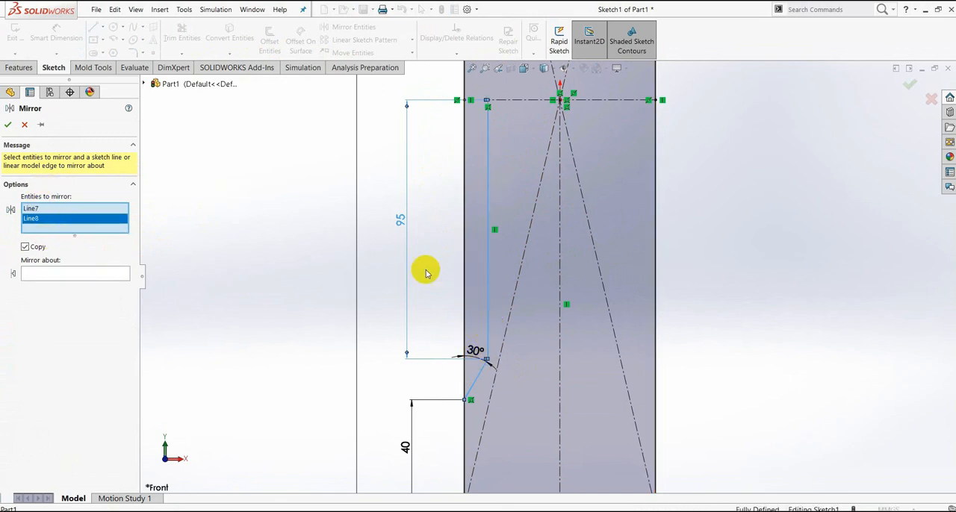
pyautogui.click(42, 275)
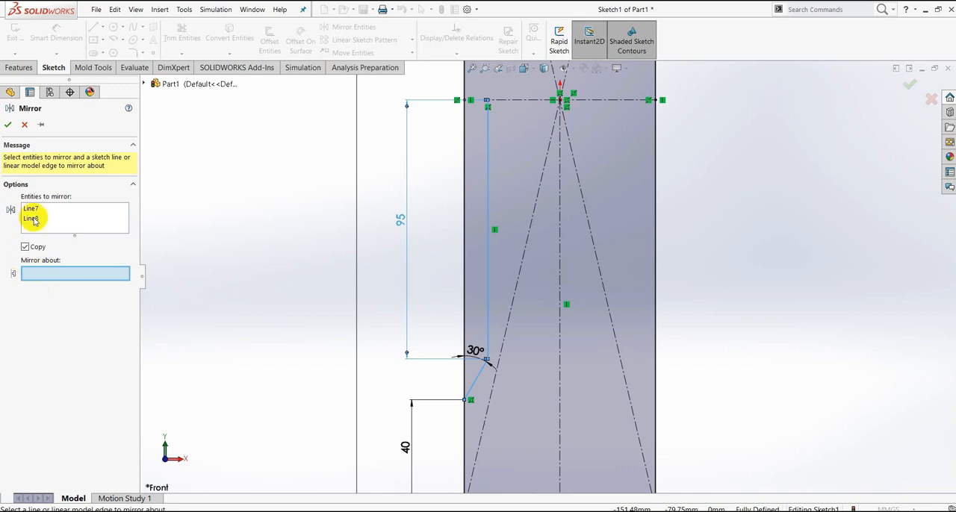
pyautogui.click(560, 352)
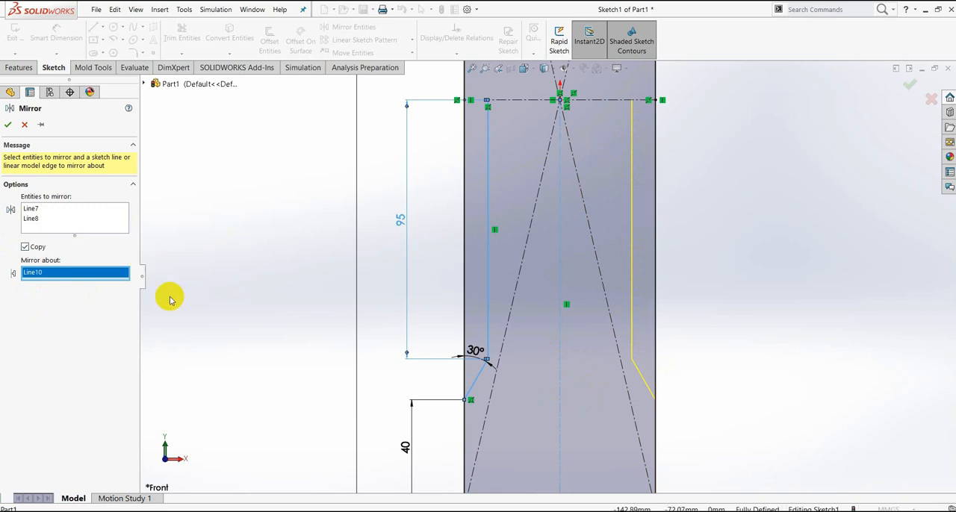
pyautogui.click(7, 127)
pyautogui.press('f')
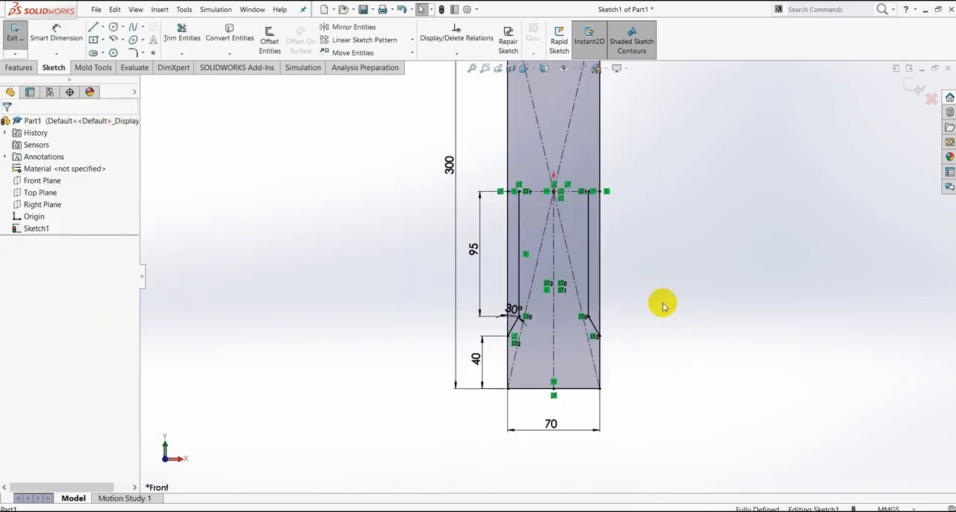
pyautogui.scroll(-2, 555, 231)
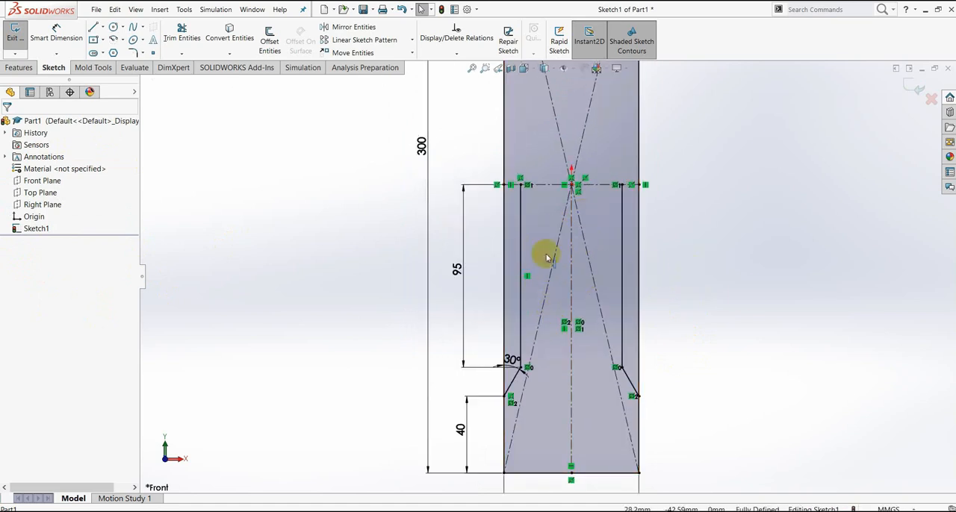
pyautogui.scroll(3, 589, 187)
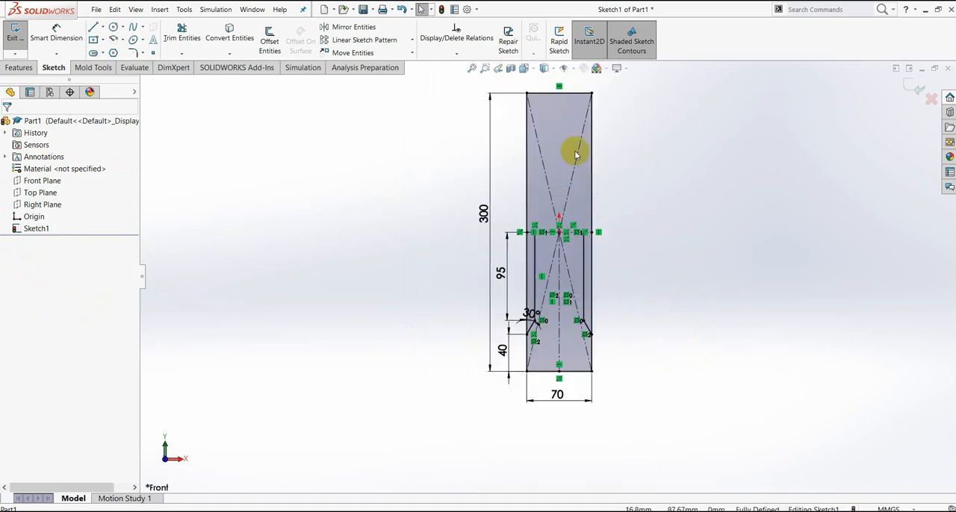
# - Mirror the four slanted and vertical recess lines about the horizontal centerline, keeping the originals
pyautogui.scroll(-3, 572, 157)
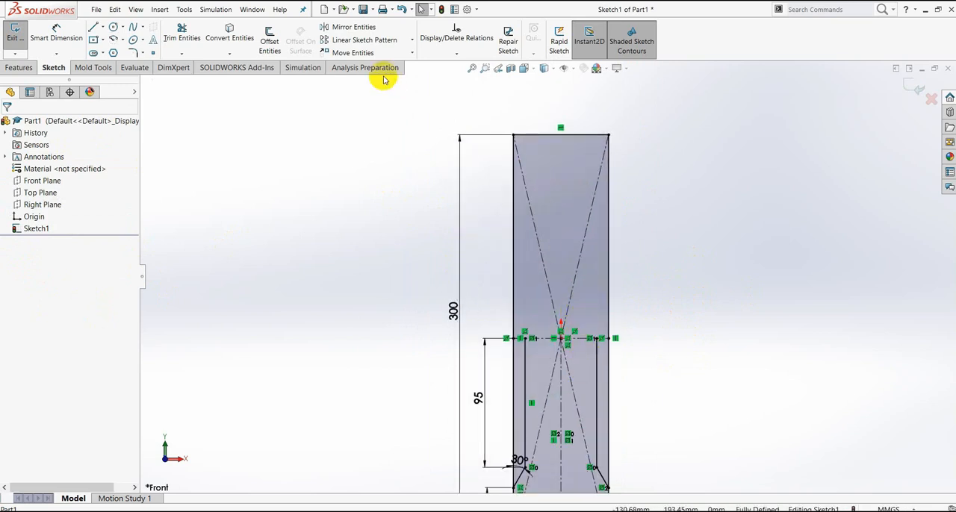
pyautogui.click(353, 28)
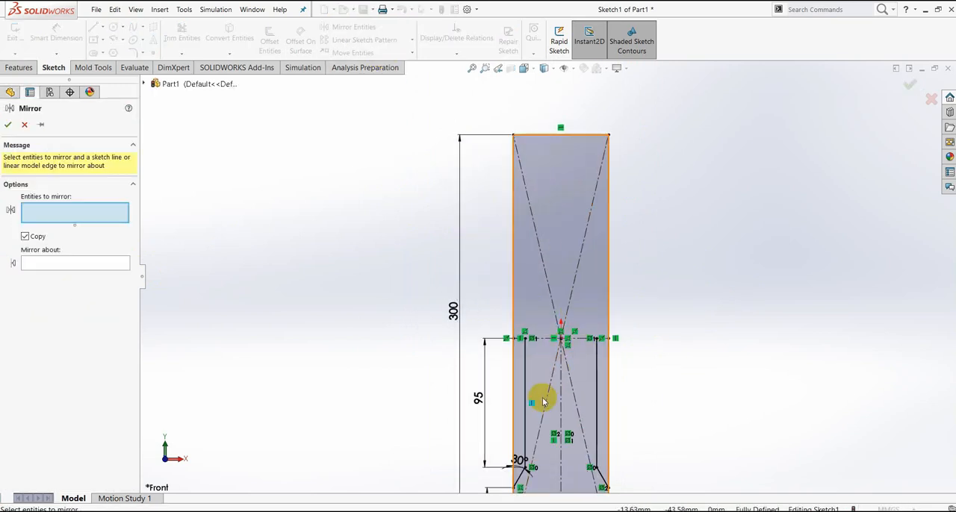
pyautogui.scroll(-2, 562, 416)
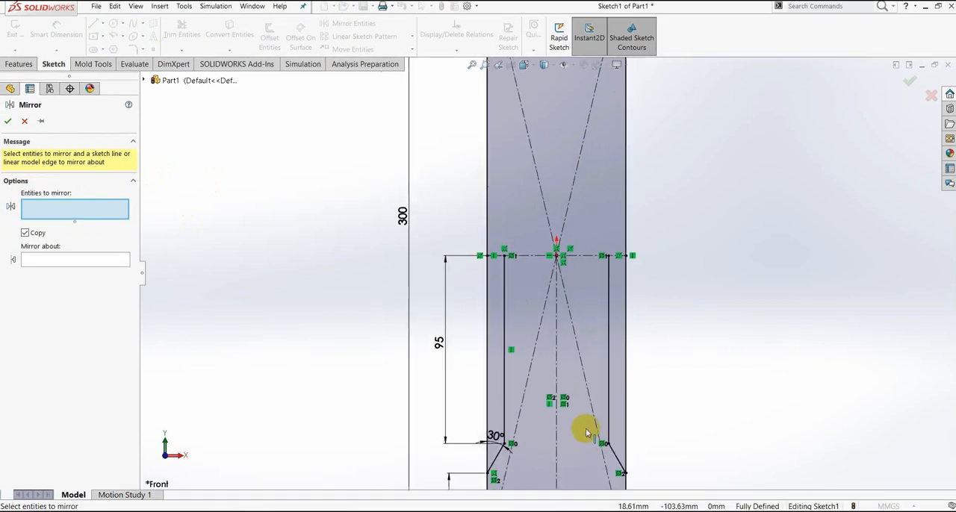
pyautogui.scroll(2, 575, 418)
pyautogui.scroll(-3, 565, 406)
pyautogui.click(482, 237)
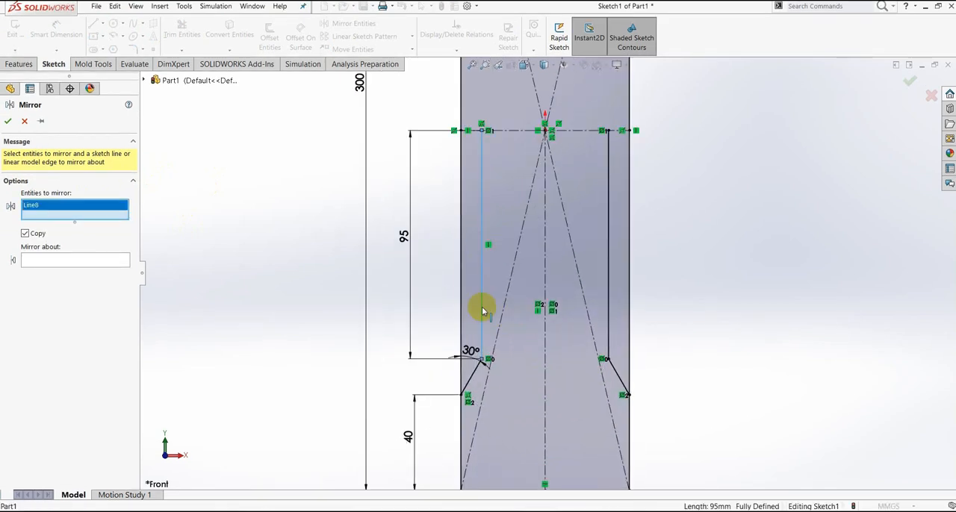
pyautogui.click(472, 379)
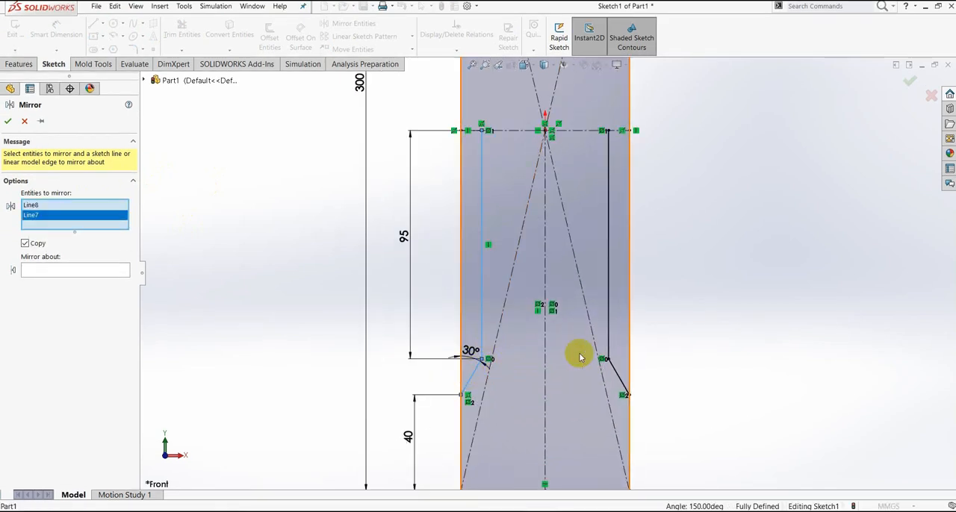
pyautogui.click(608, 285)
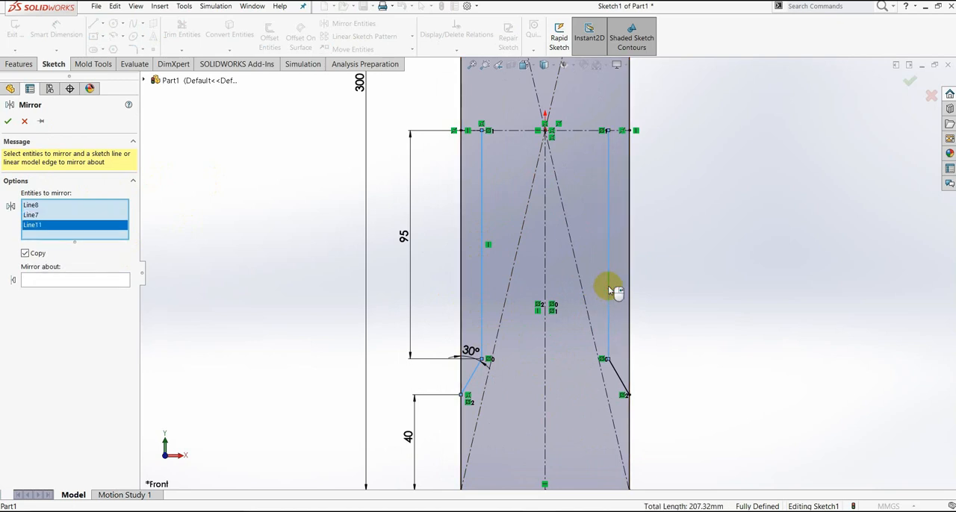
pyautogui.click(617, 376)
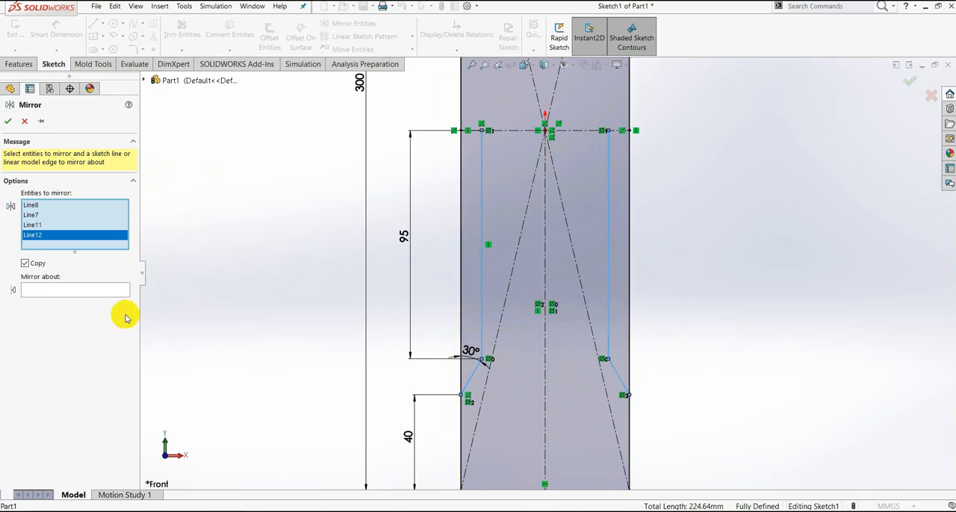
pyautogui.click(59, 294)
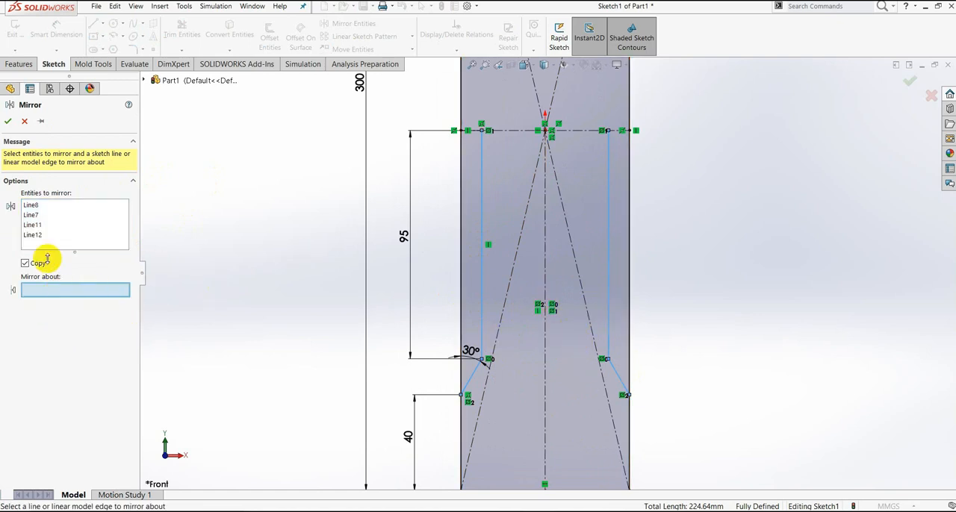
pyautogui.click(507, 132)
pyautogui.press('z')
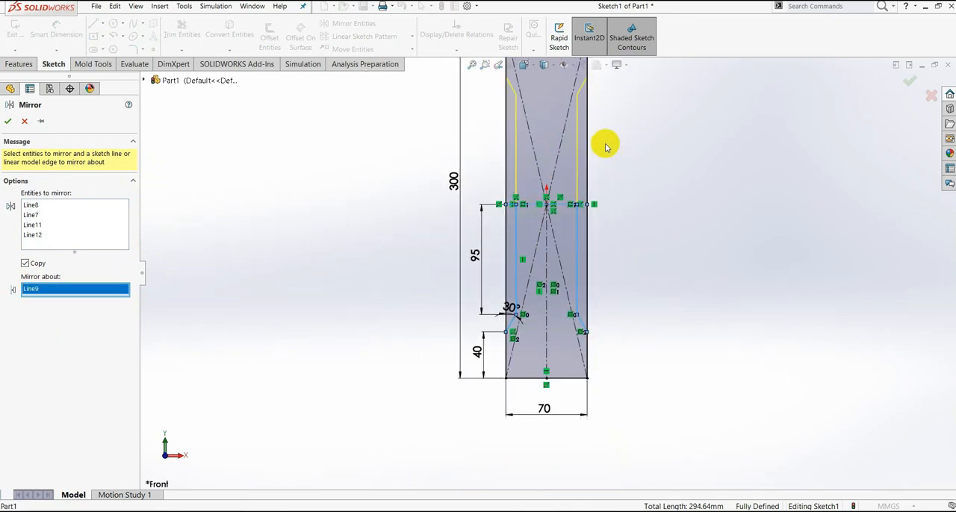
pyautogui.click(9, 123)
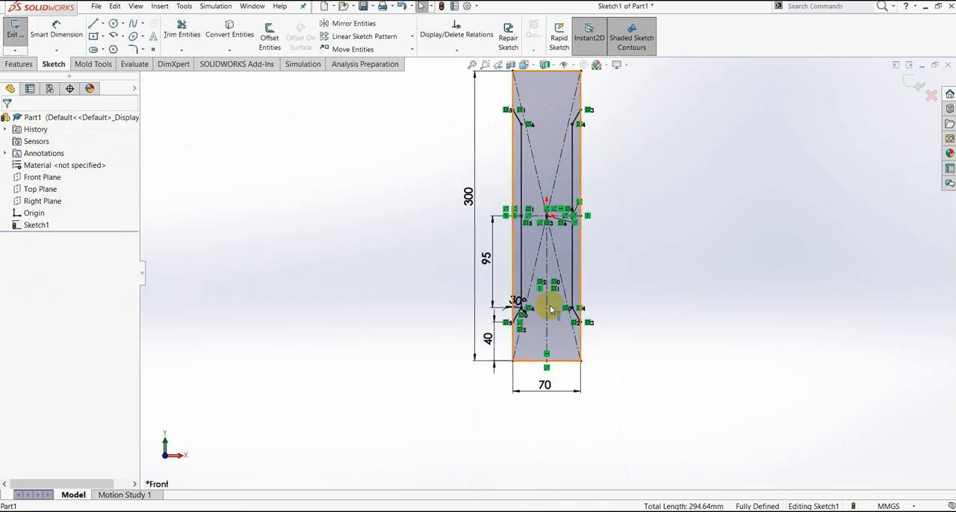
# - Trim away the rectangle's right edge between the upper and lower ends of the right recess with Power trim
pyautogui.scroll(-3, 534, 224)
pyautogui.click(182, 54)
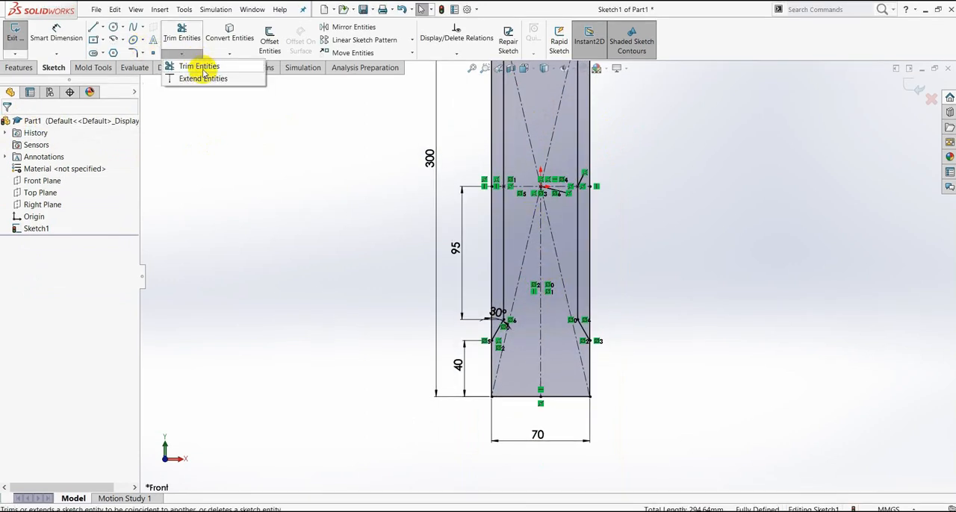
pyautogui.click(209, 66)
pyautogui.scroll(-3, 588, 274)
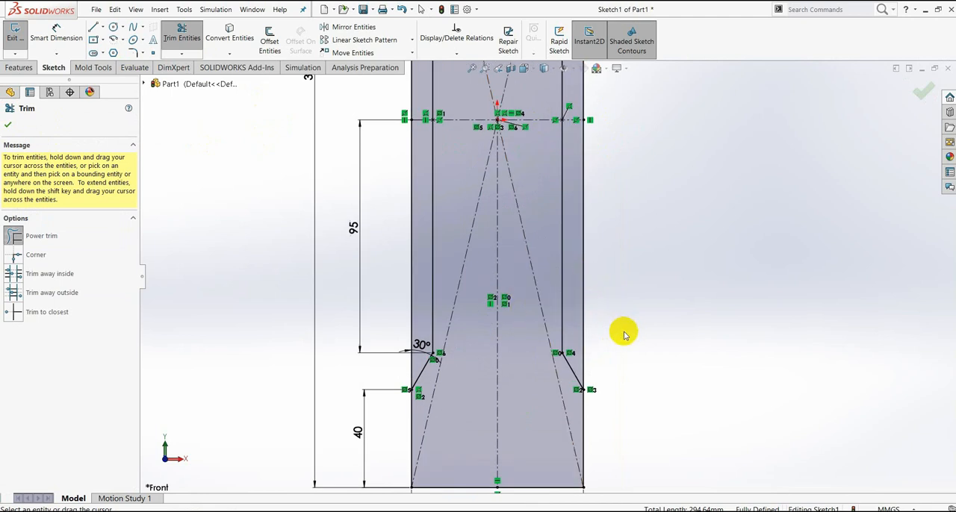
pyautogui.moveTo(585, 314); pyautogui.dragTo(601, 311)
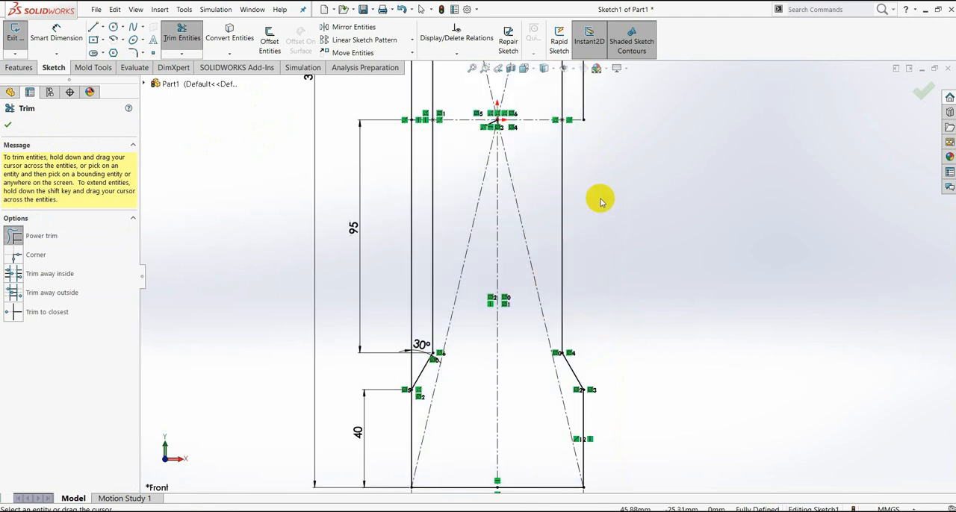
pyautogui.scroll(2, 600, 199)
pyautogui.scroll(2, 598, 171)
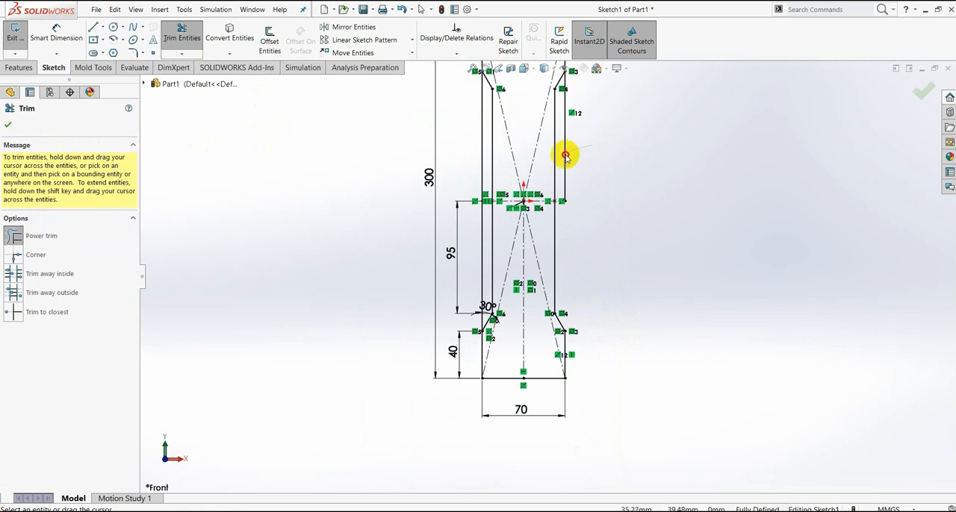
# - Trim away the rectangle's left edge between the upper and lower ends of the left recess, and close the trim
pyautogui.scroll(-3, 572, 156)
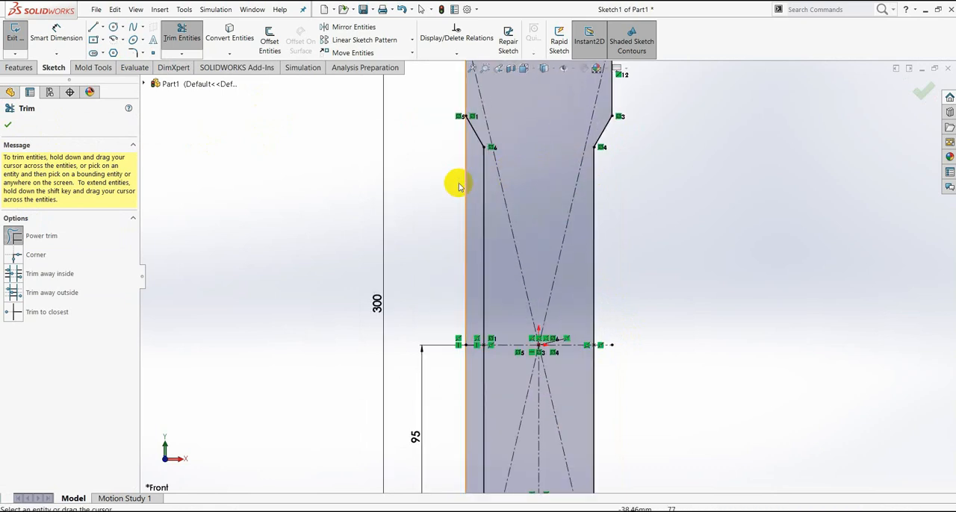
pyautogui.moveTo(463, 185); pyautogui.dragTo(471, 197)
pyautogui.scroll(2, 484, 299)
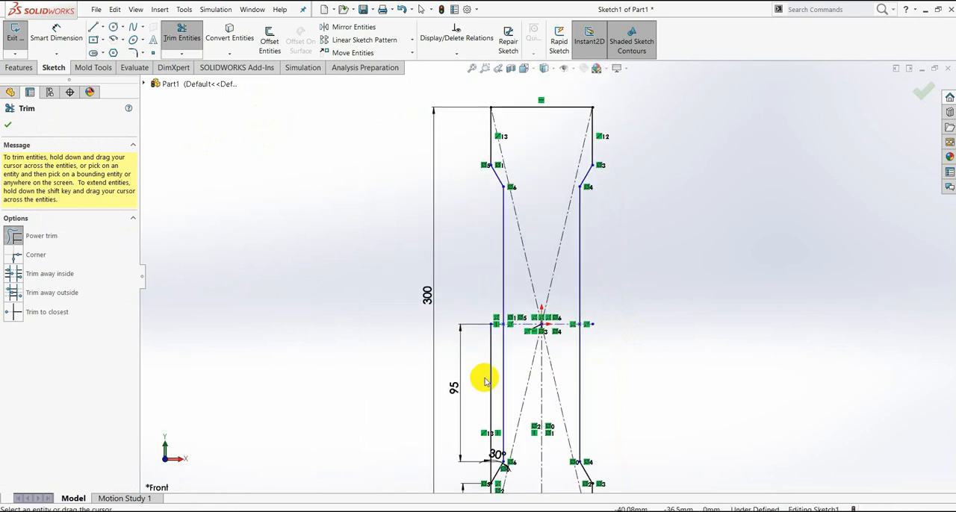
pyautogui.scroll(-2, 496, 385)
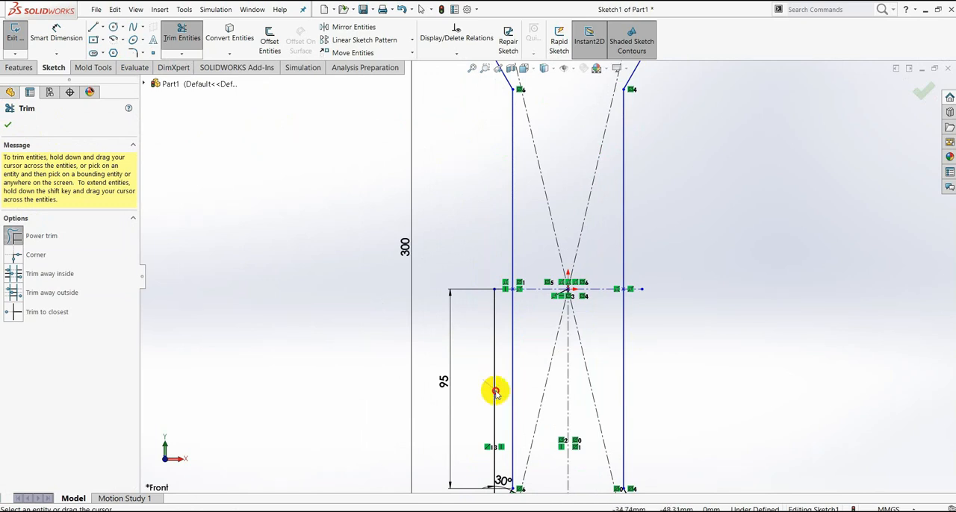
pyautogui.moveTo(495, 392); pyautogui.dragTo(495, 380)
pyautogui.scroll(5, 631, 338)
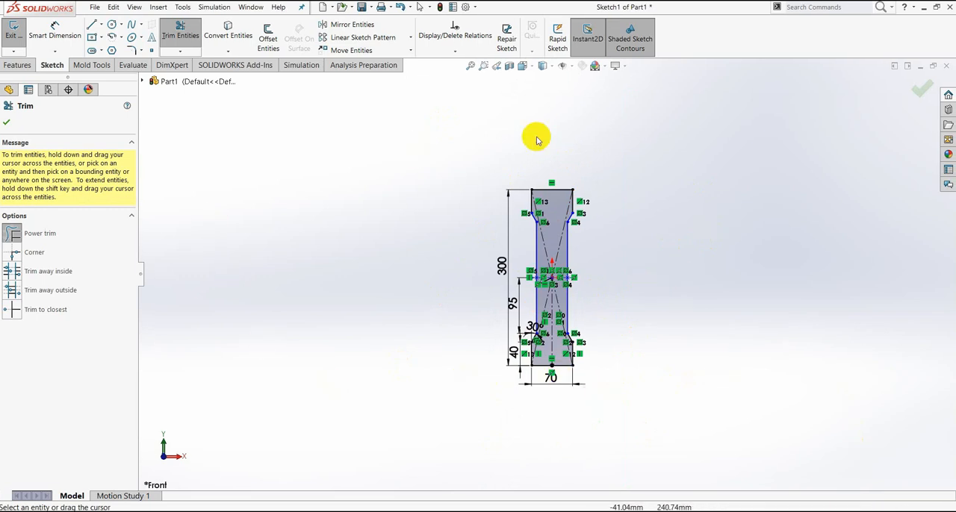
pyautogui.click(9, 124)
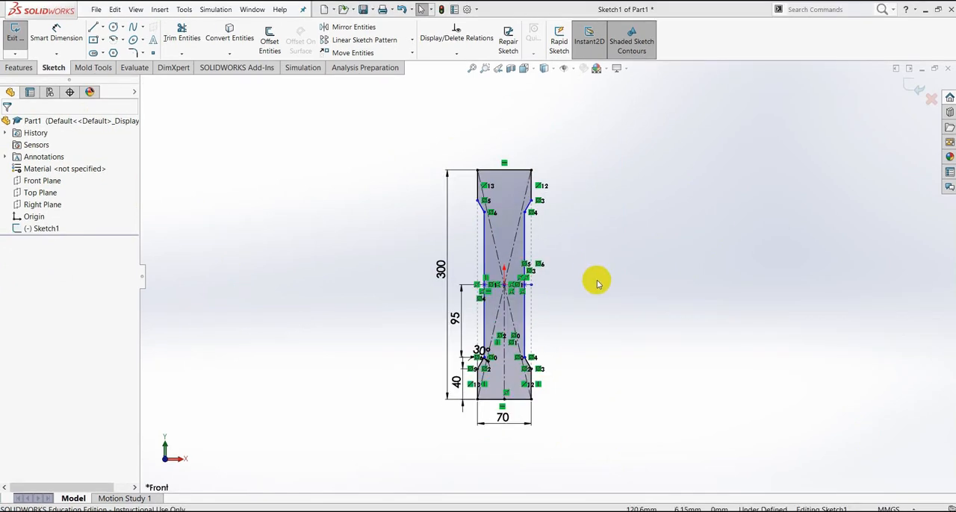
# - Extrude the trimmed plate profile 15 mm, blind from the sketch plane, checking the thickness in the PDF drawing
pyautogui.scroll(-2, 596, 283)
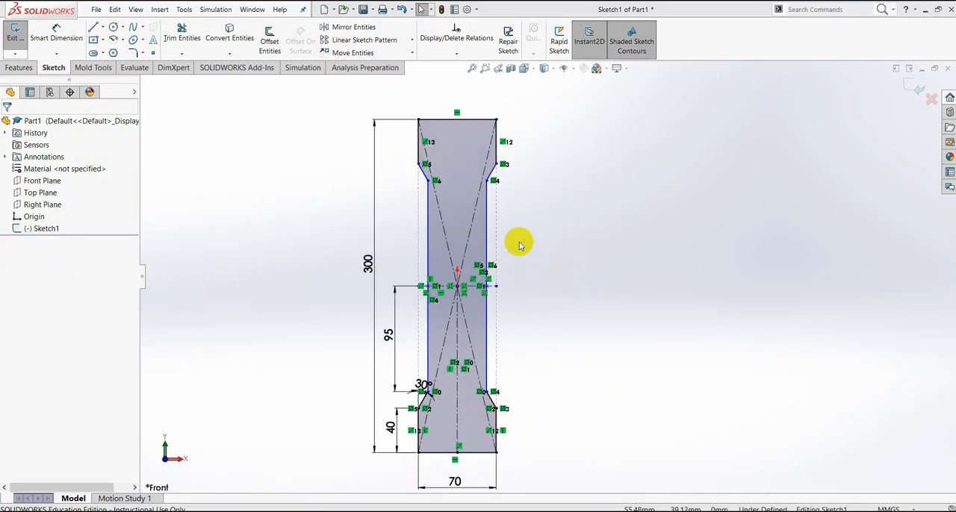
pyautogui.scroll(3, 520, 230)
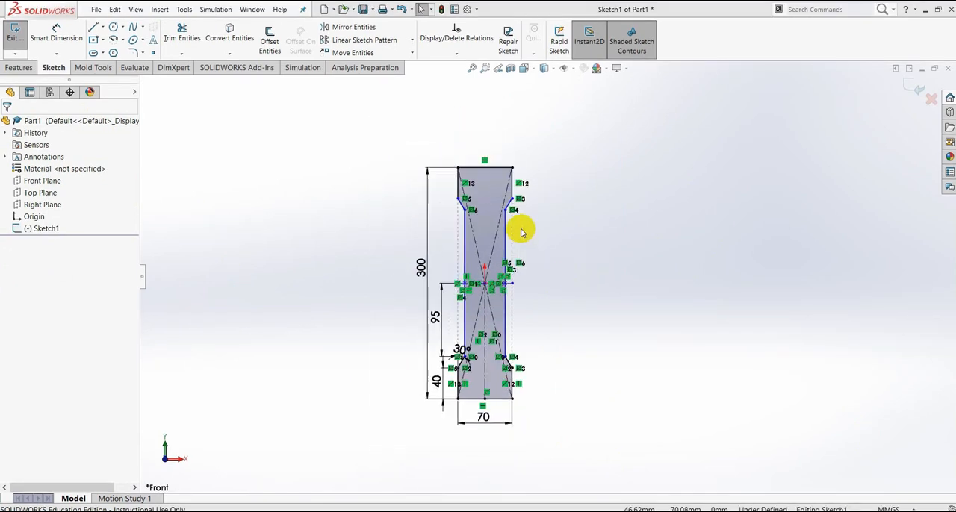
pyautogui.click(19, 67)
pyautogui.click(27, 49)
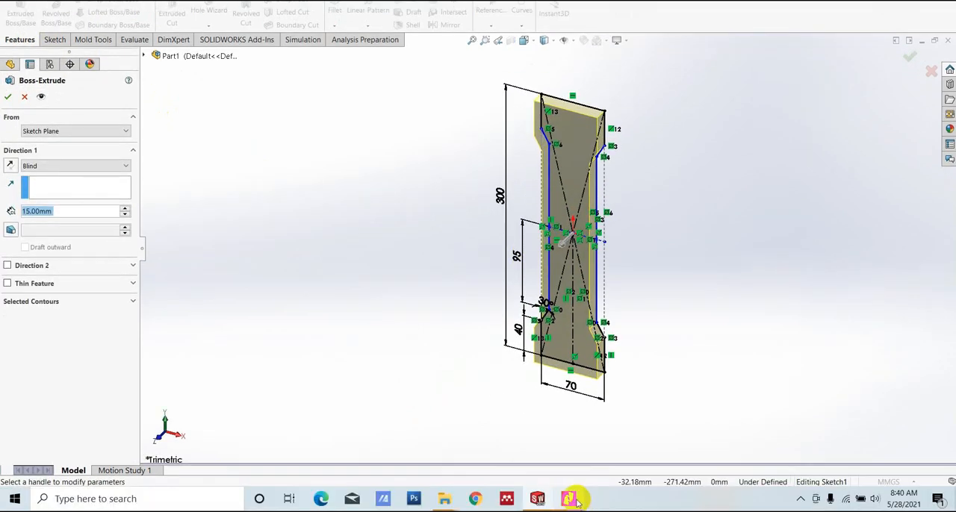
pyautogui.click(569, 498)
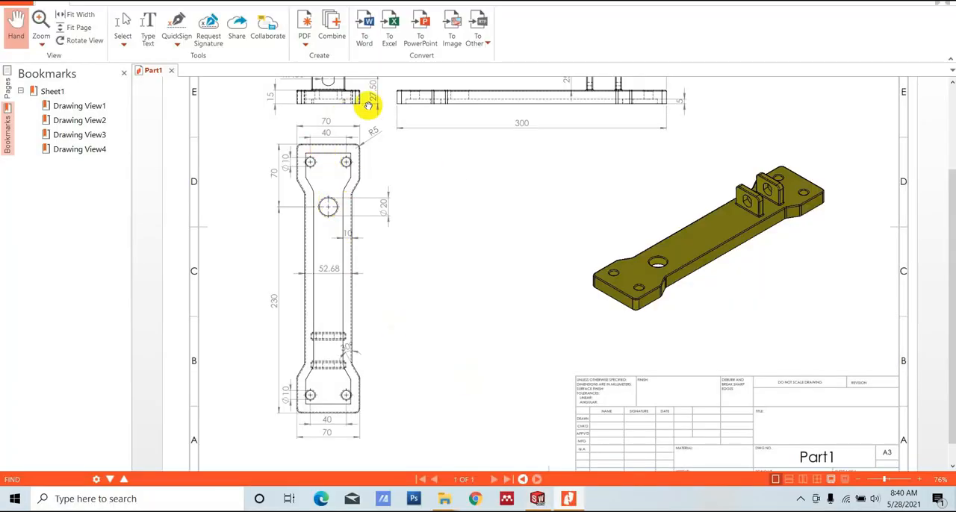
pyautogui.scroll(1, 593, 300)
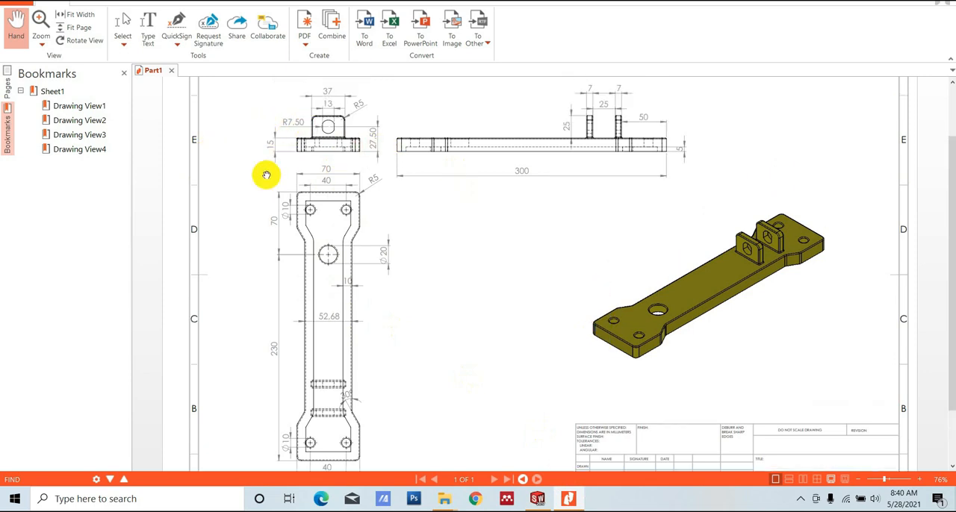
pyautogui.scroll(-3, 537, 290)
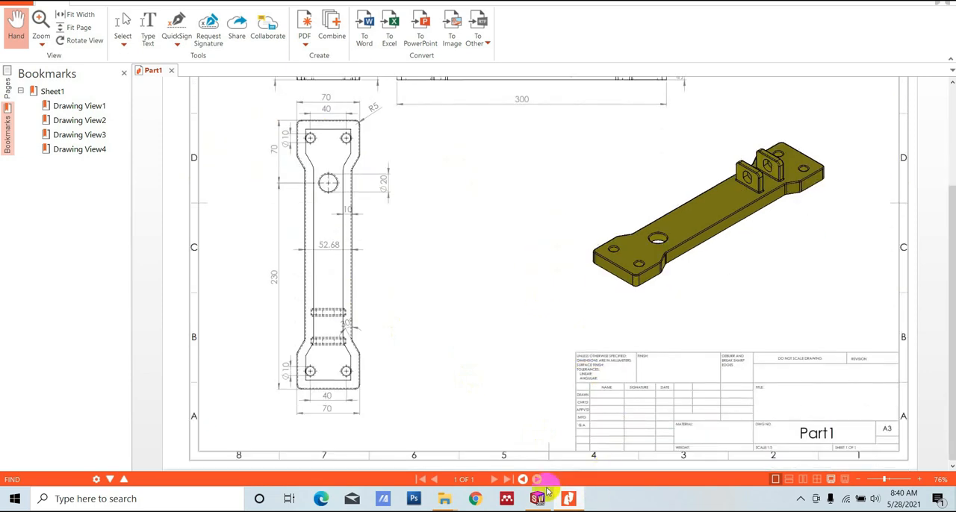
pyautogui.click(538, 498)
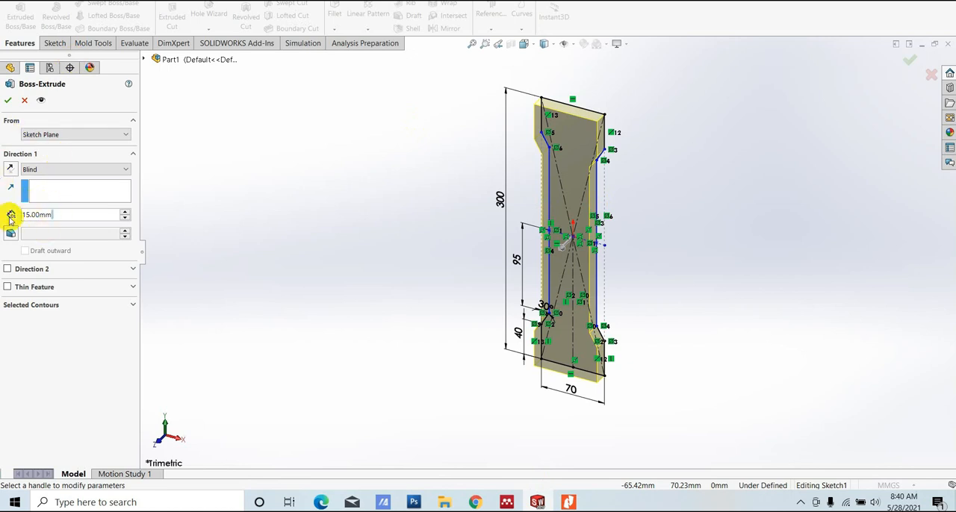
pyautogui.click(8, 104)
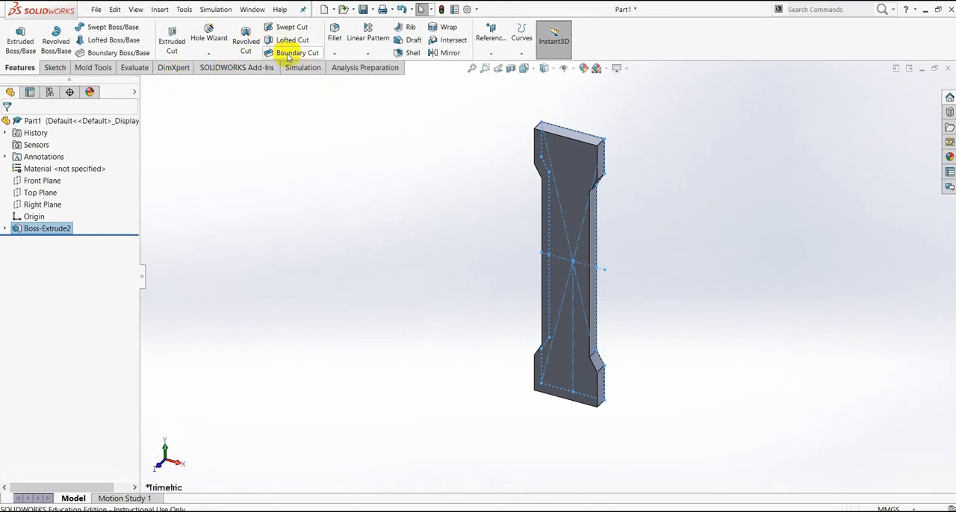
# - Start a symmetric circular fillet and set its radius to 5 mm, checking the corner radius in the PDF drawing
pyautogui.click(334, 38)
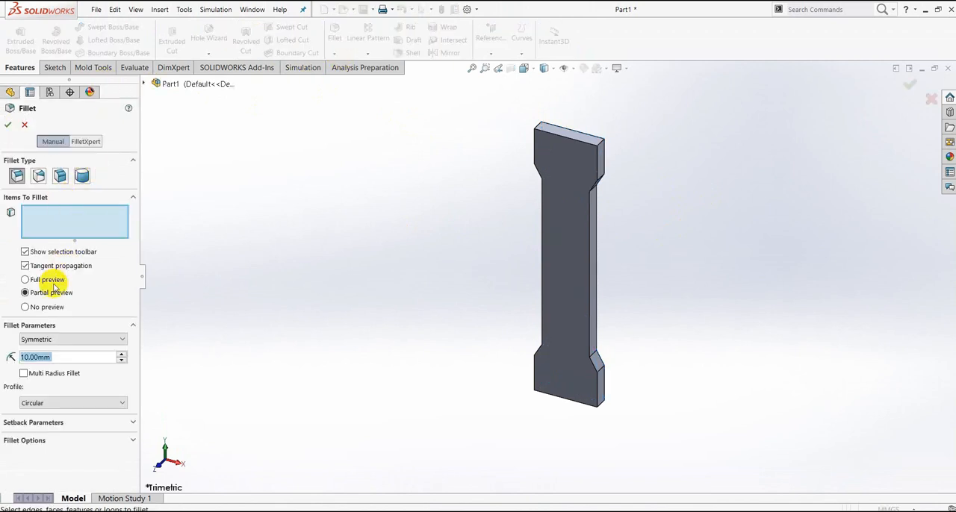
pyautogui.click(567, 499)
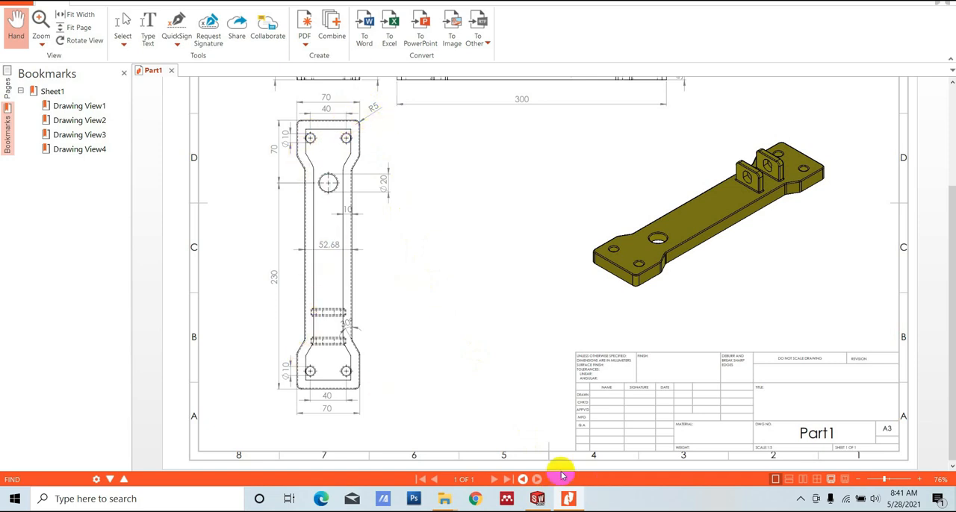
pyautogui.click(538, 498)
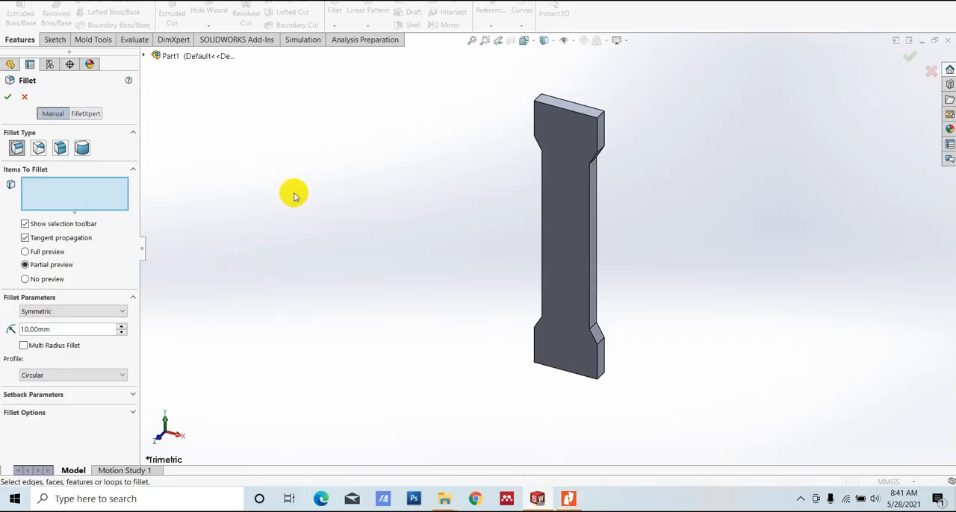
pyautogui.doubleClick(55, 329)
pyautogui.write('5')
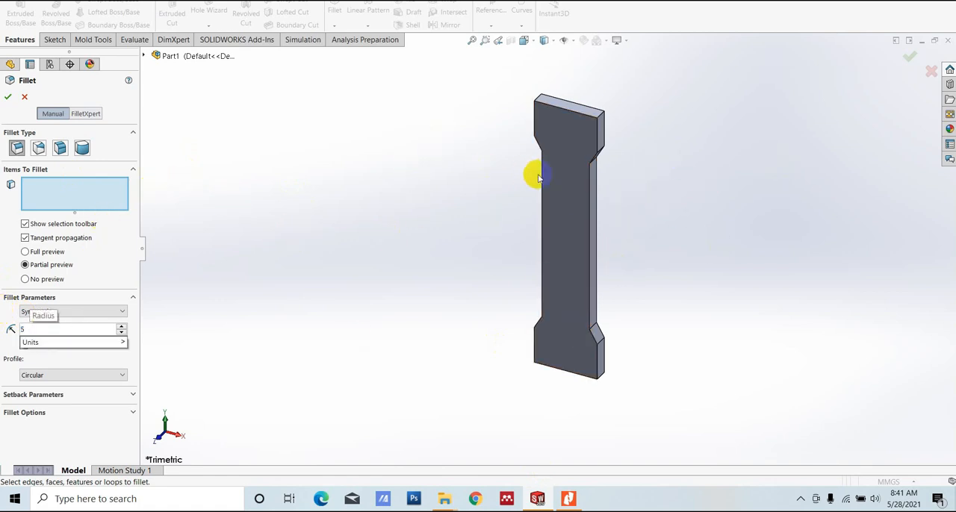
# - Add the six thickness edges at the plate's upper end, three on each side, to the fillet selection
pyautogui.moveTo(707, 198); pyautogui.dragTo(670, 183, button='middle')
pyautogui.scroll(-3, 593, 137)
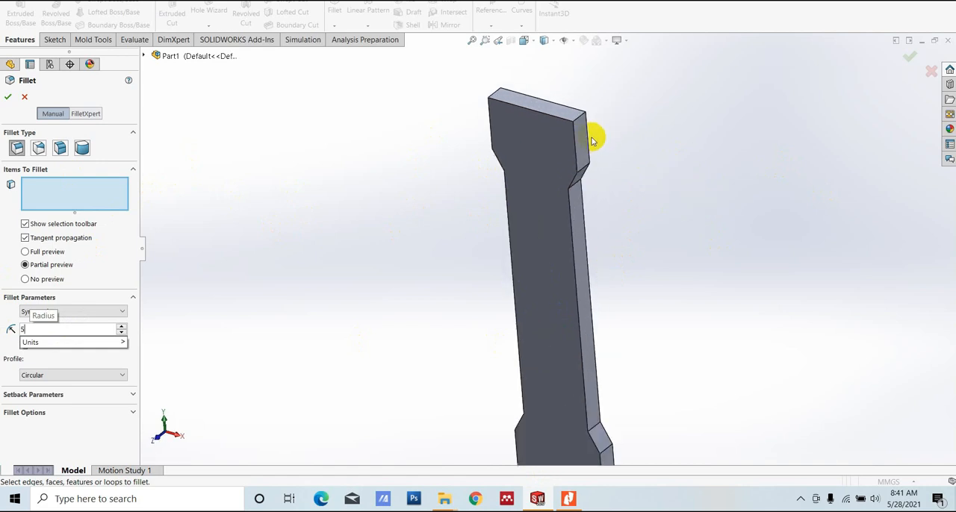
pyautogui.click(575, 118)
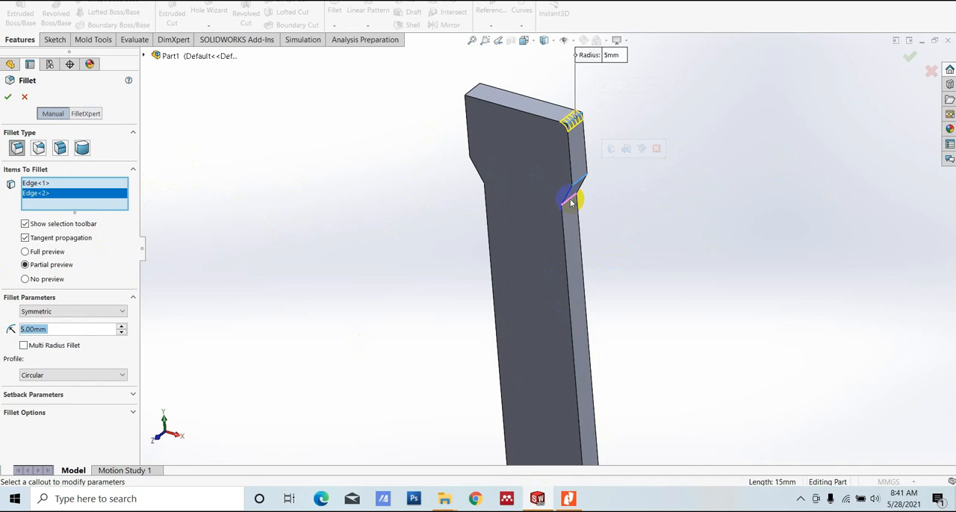
pyautogui.click(580, 199)
pyautogui.moveTo(610, 229); pyautogui.dragTo(636, 231, button='middle')
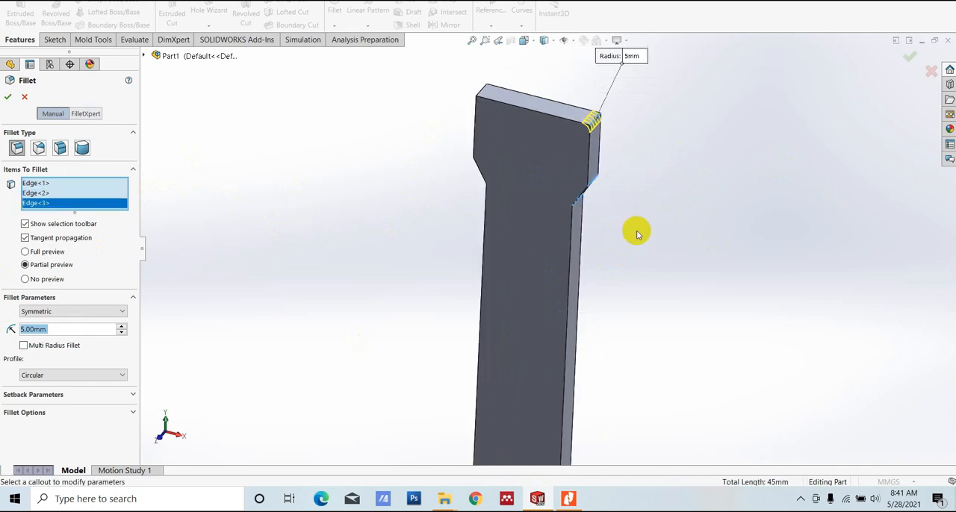
pyautogui.moveTo(699, 288); pyautogui.dragTo(631, 177, button='middle')
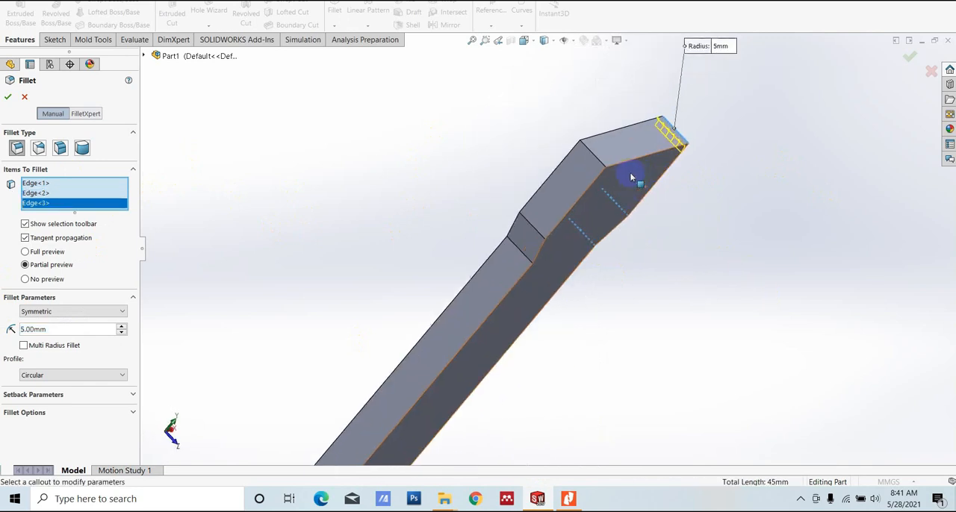
pyautogui.click(587, 153)
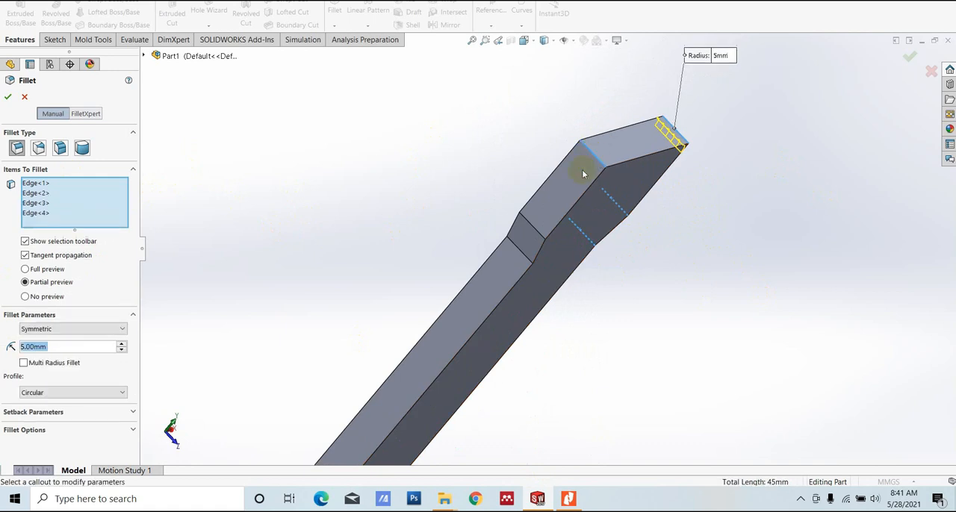
pyautogui.click(528, 224)
pyautogui.click(523, 249)
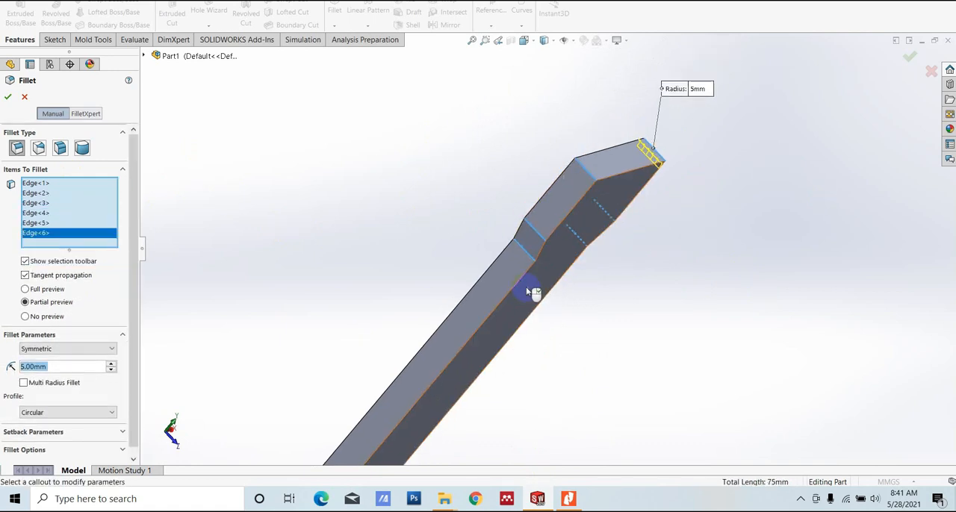
# - Add the six thickness edges at the plate's lower end, three on each side, and apply the 5 mm fillet
pyautogui.scroll(3, 516, 321)
pyautogui.scroll(-8, 448, 351)
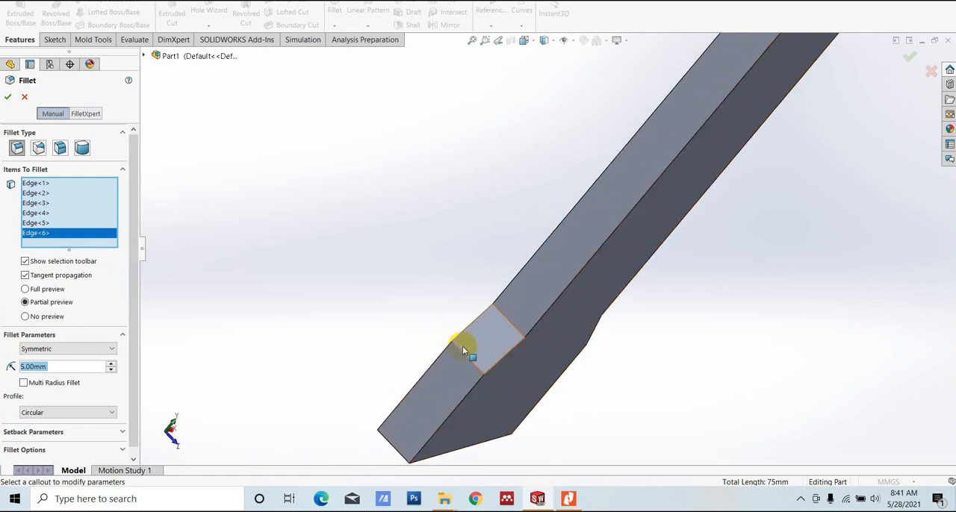
pyautogui.click(462, 348)
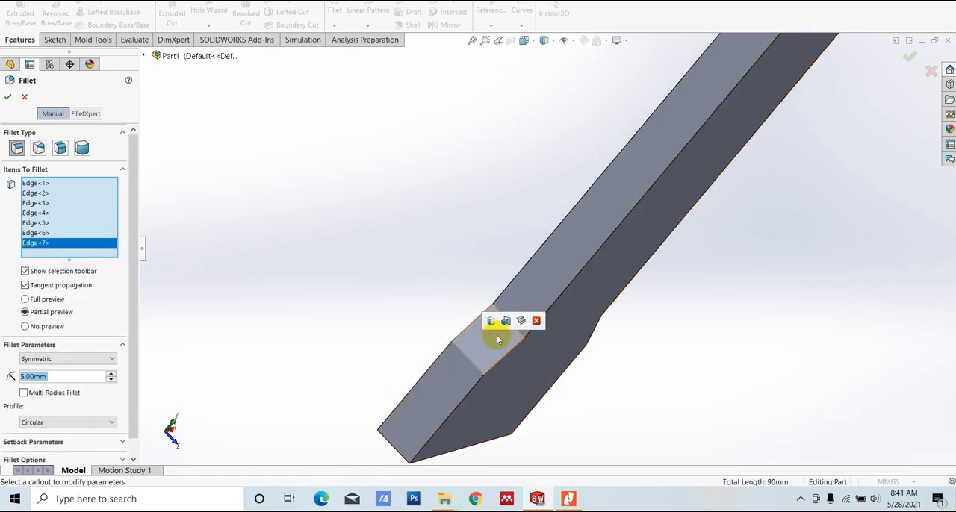
pyautogui.click(515, 370)
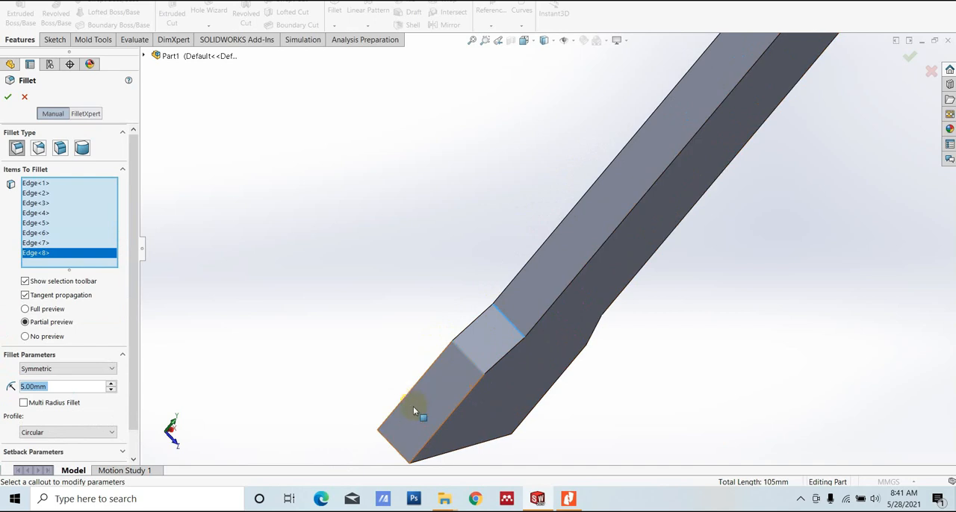
pyautogui.click(387, 443)
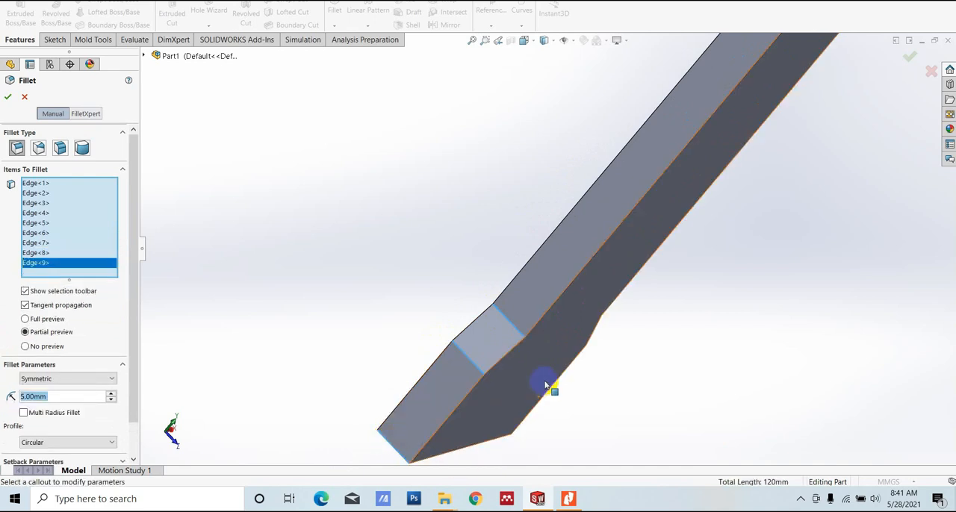
pyautogui.moveTo(544, 384); pyautogui.dragTo(602, 311, button='middle')
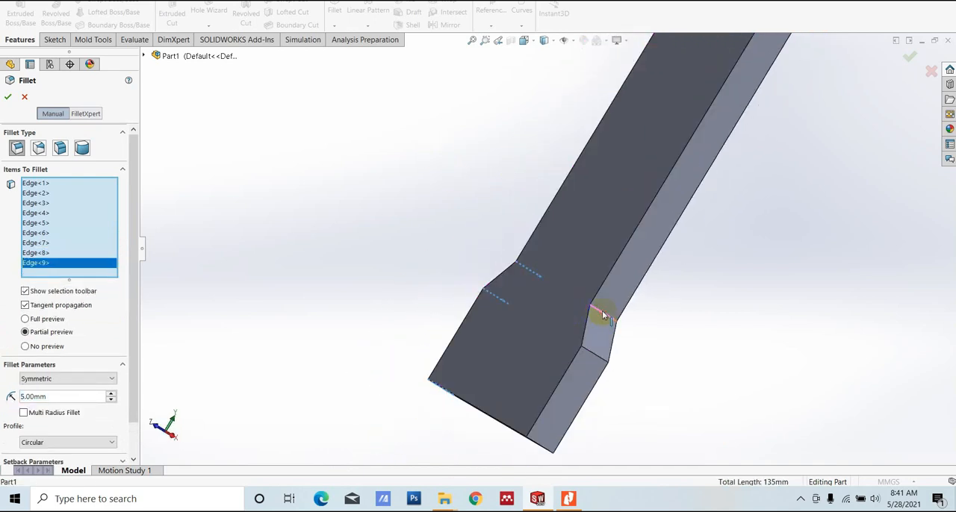
pyautogui.click(594, 355)
pyautogui.click(563, 432)
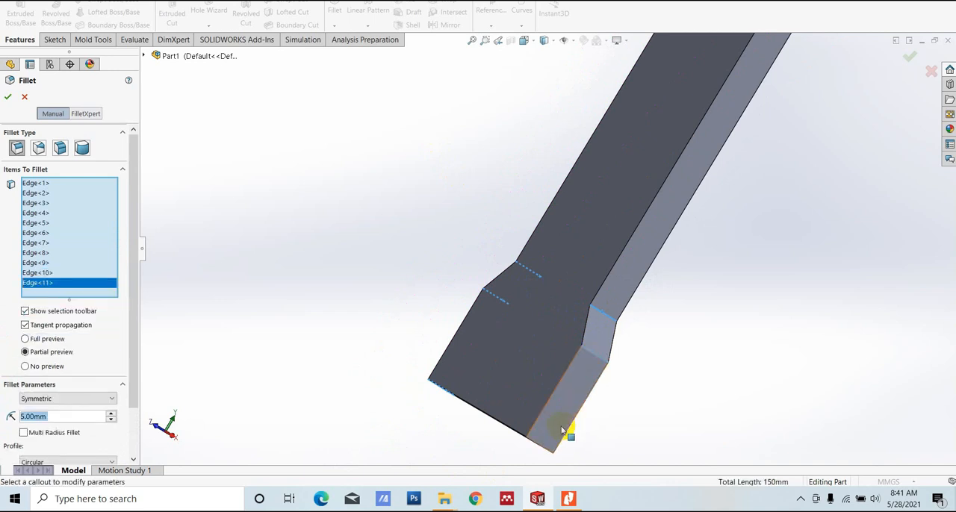
pyautogui.click(535, 443)
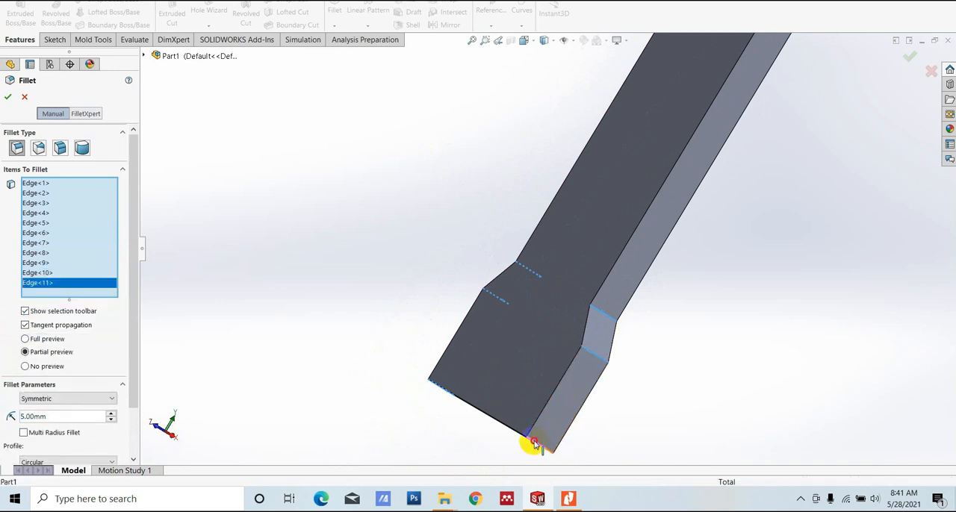
pyautogui.scroll(5, 748, 245)
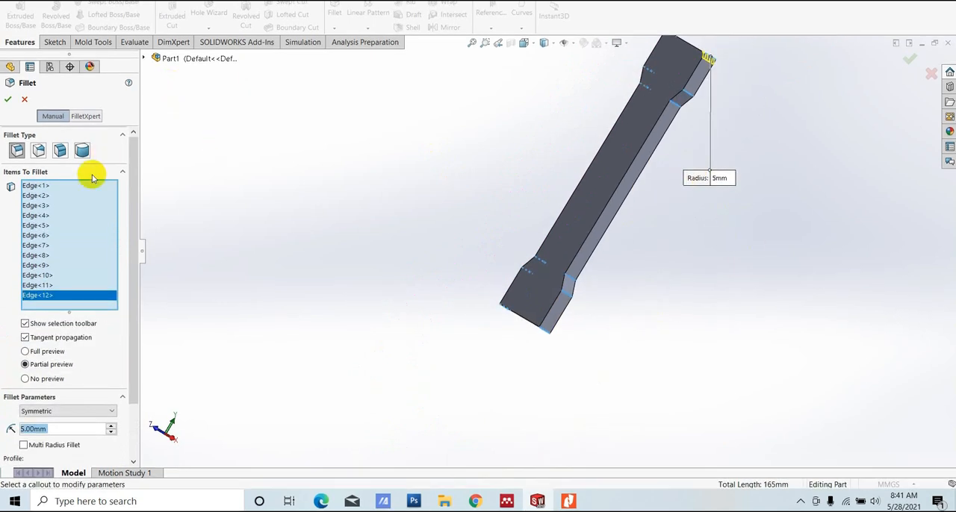
pyautogui.click(7, 99)
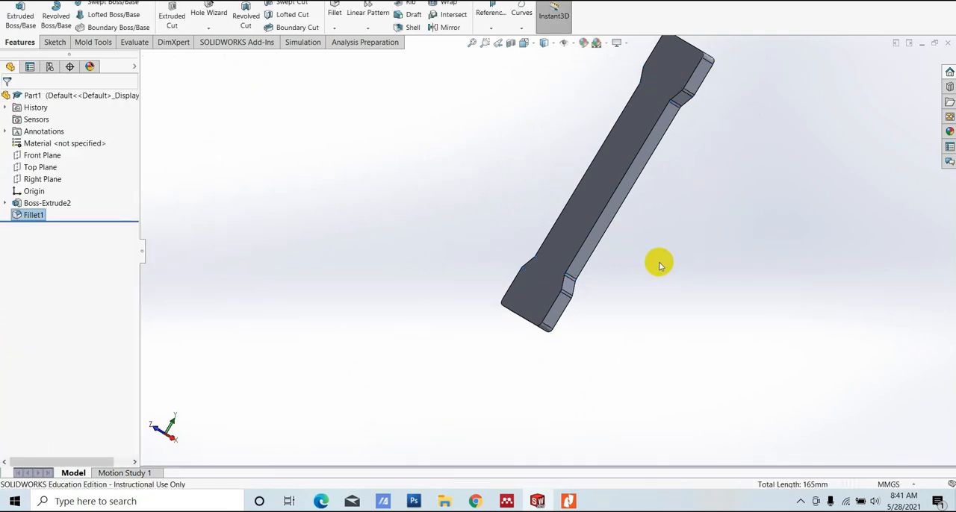
# - Check the underside pocket in the PDF drawing and start a new sketch on the plate's large front face
pyautogui.moveTo(657, 263); pyautogui.dragTo(738, 358, button='middle')
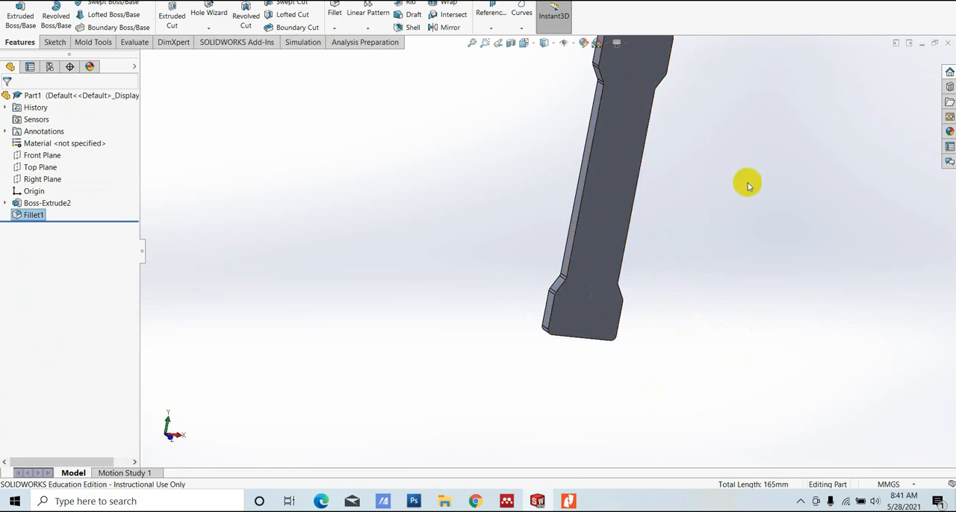
pyautogui.scroll(3, 671, 180)
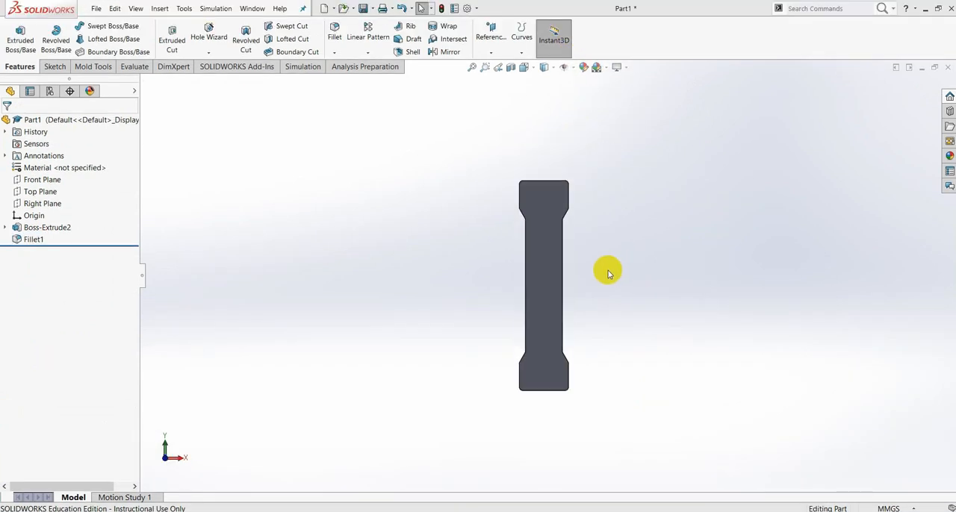
pyautogui.moveTo(606, 271); pyautogui.dragTo(632, 357, button='middle')
pyautogui.click(570, 501)
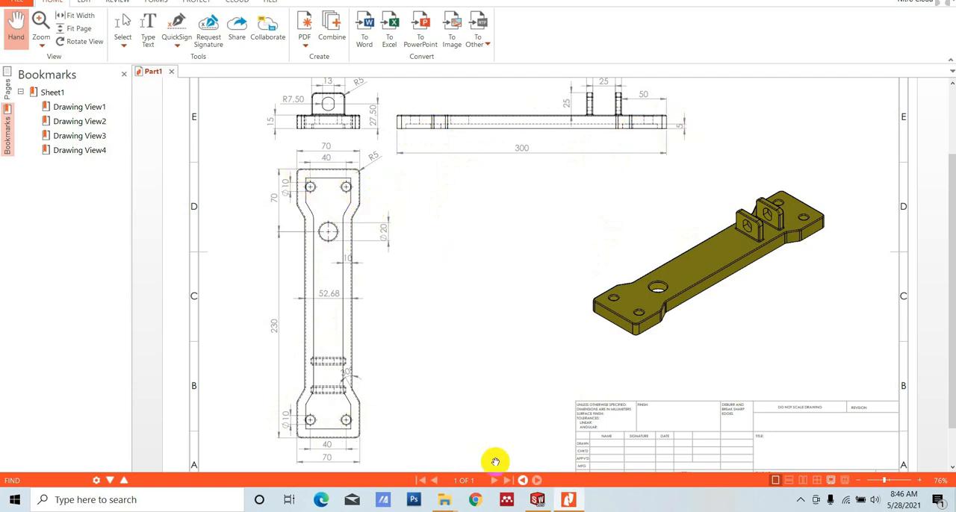
pyautogui.click(538, 502)
pyautogui.moveTo(608, 247); pyautogui.dragTo(546, 263, button='middle')
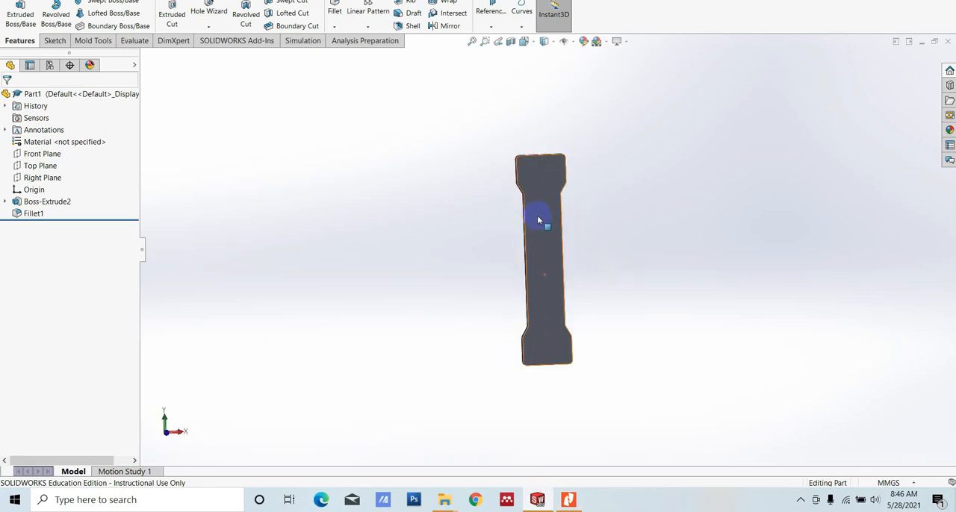
pyautogui.scroll(-1, 538, 219)
pyautogui.click(547, 234)
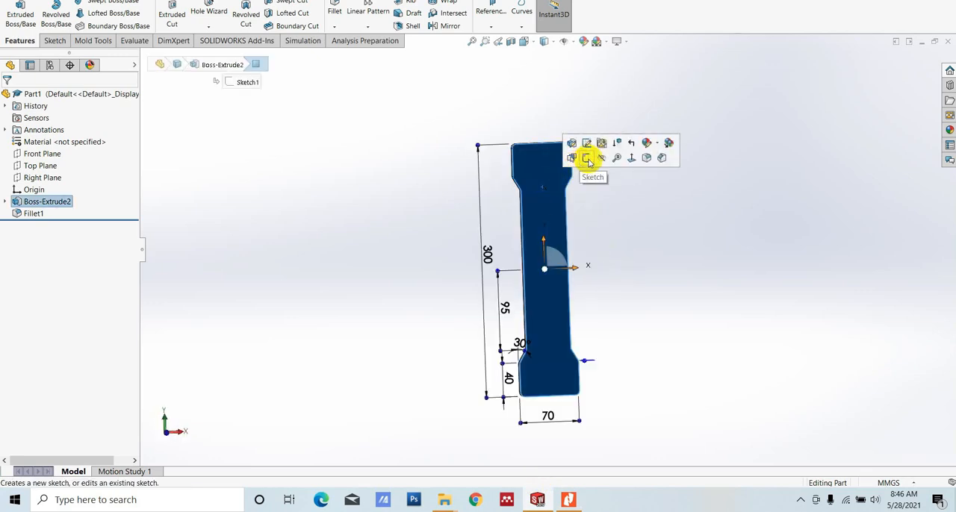
pyautogui.click(588, 158)
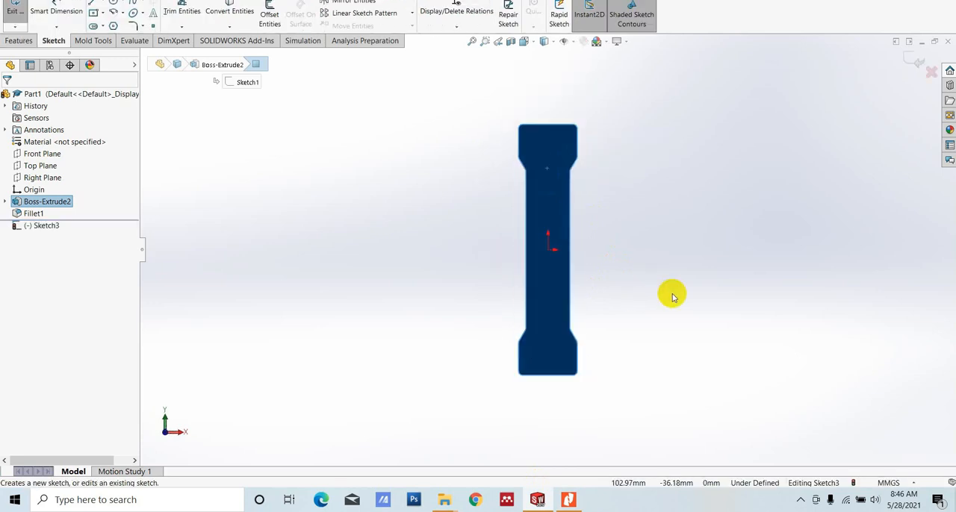
# - Convert the outline of the selected plate face into sketch entities
pyautogui.scroll(2, 673, 297)
pyautogui.scroll(-2, 628, 281)
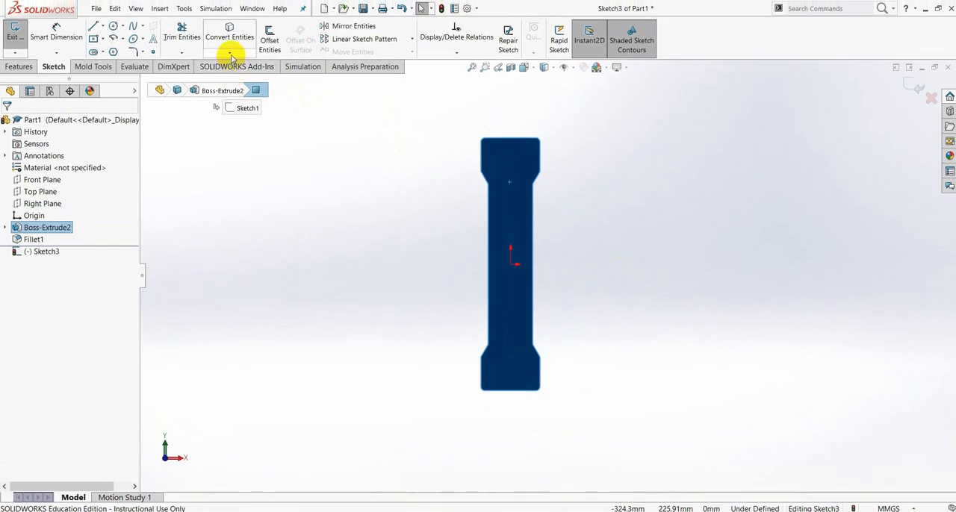
pyautogui.click(230, 35)
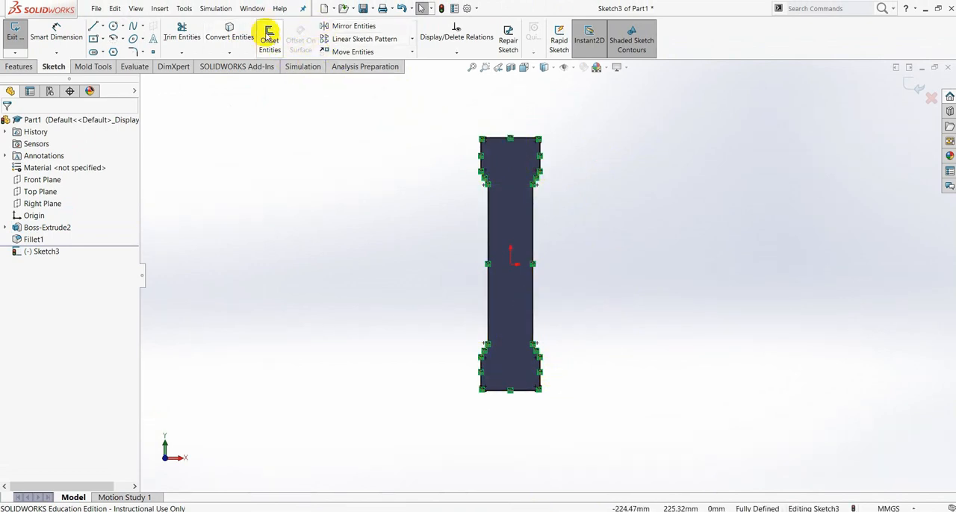
# - Offset the converted outline chain 10 mm inward with Reverse enabled, checking the wall thickness in the PDF drawing
pyautogui.click(570, 501)
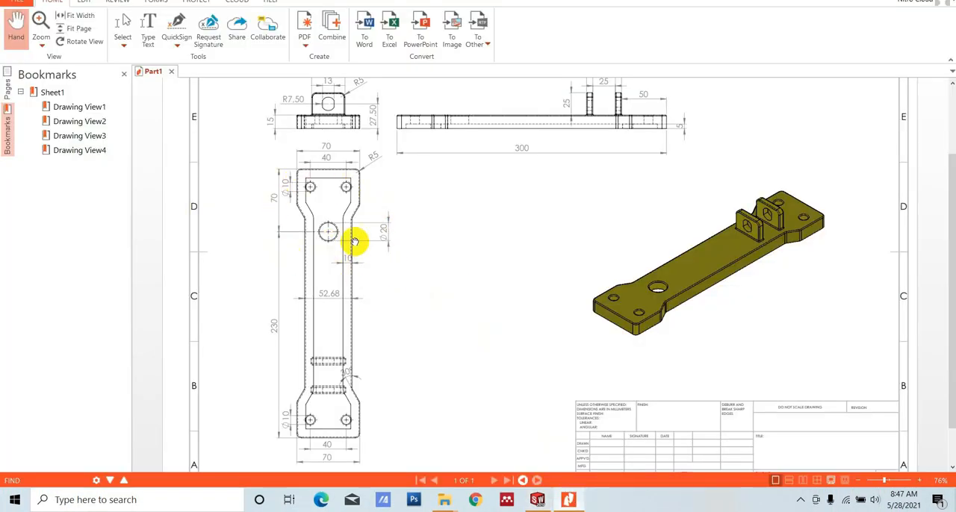
pyautogui.click(538, 500)
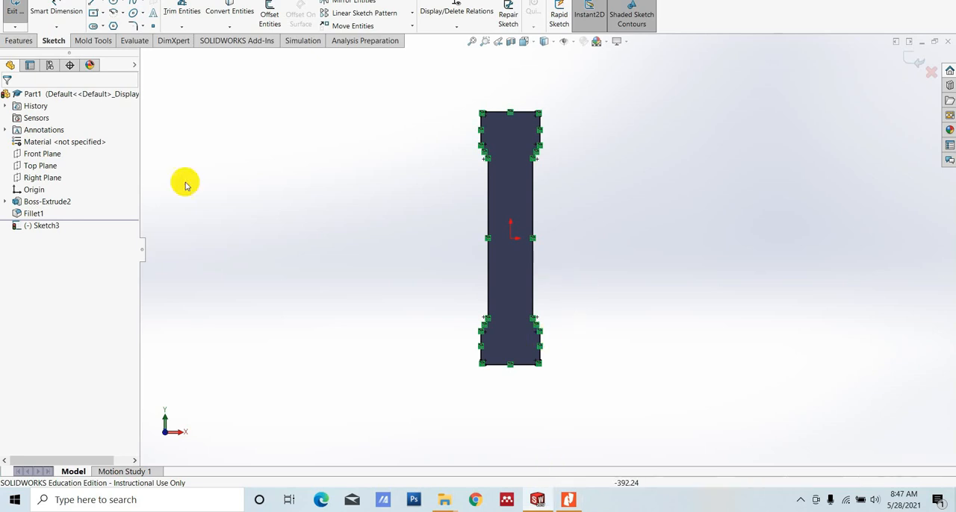
pyautogui.click(267, 34)
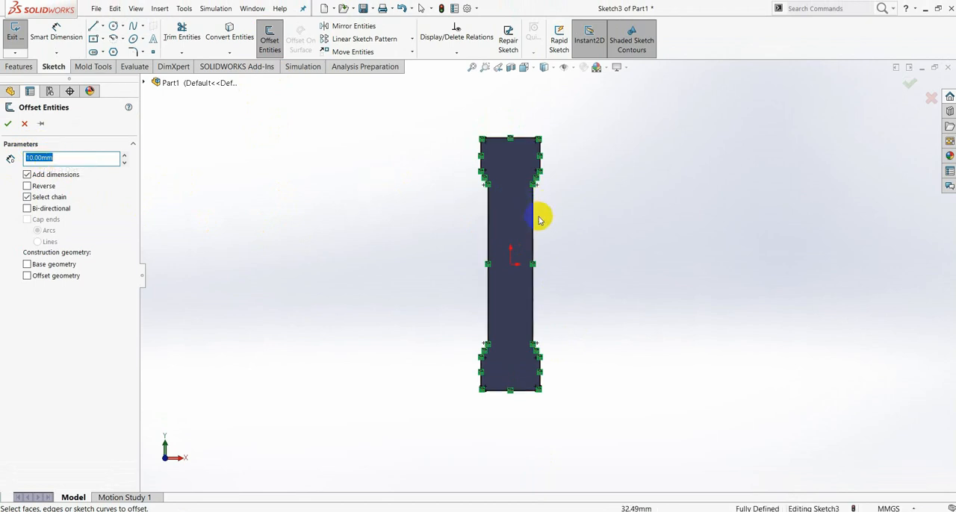
pyautogui.scroll(-1, 540, 220)
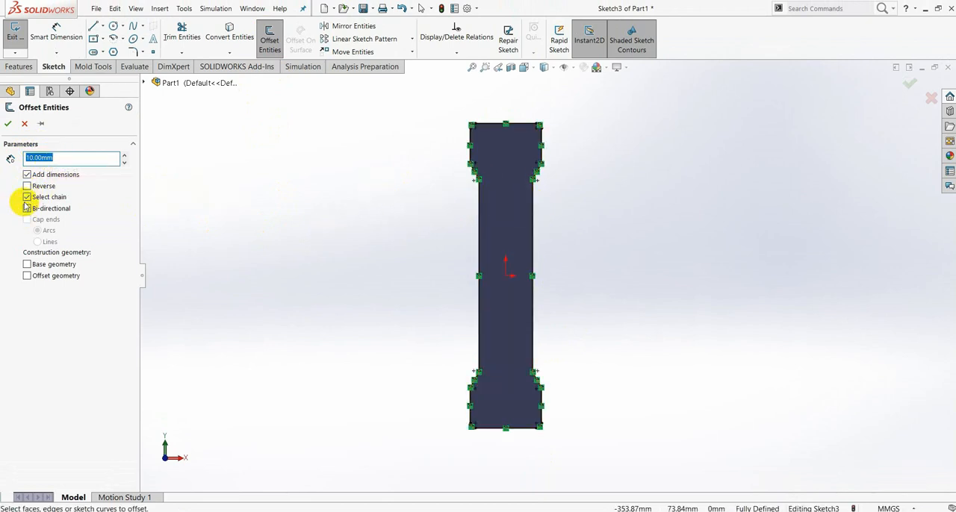
pyautogui.click(533, 221)
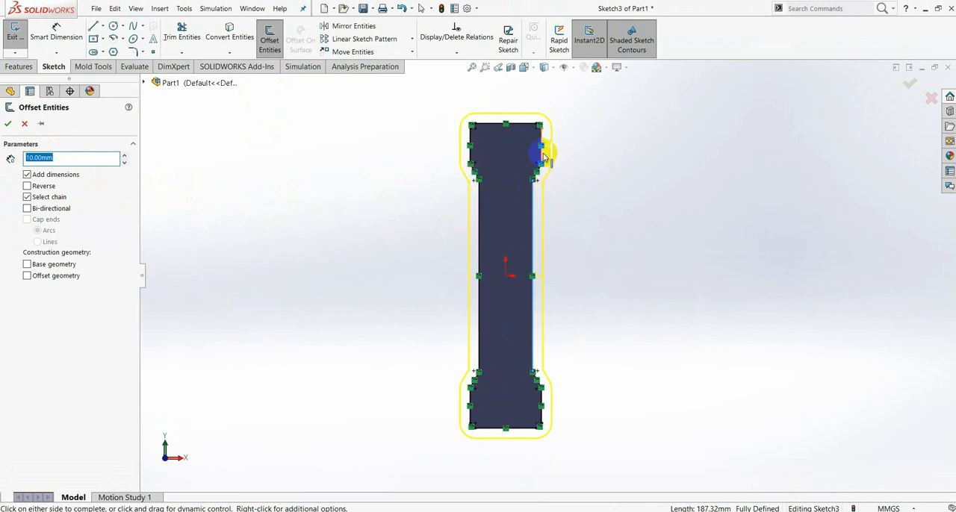
pyautogui.click(28, 187)
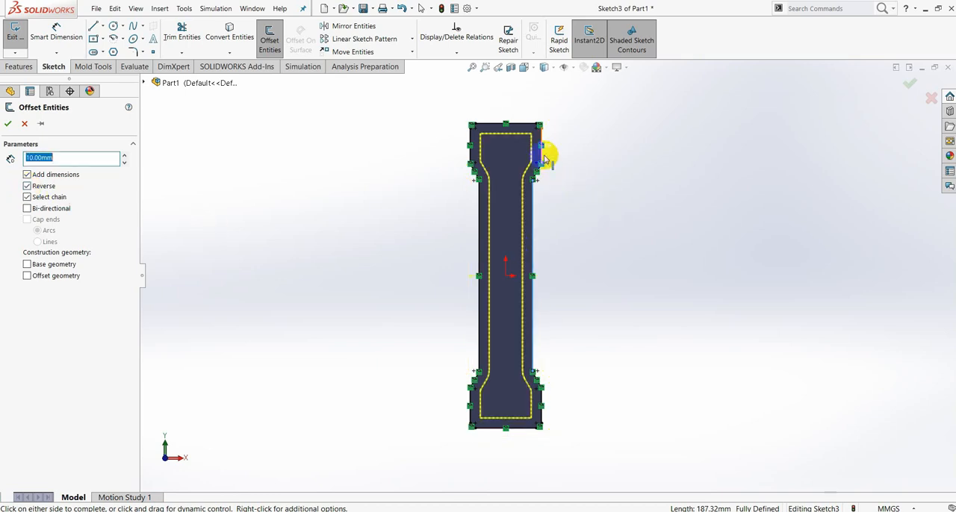
pyautogui.click(10, 125)
# - Start an Extruded Cut of the region inside the offset outline and check the pocket depth in the PDF drawing
pyautogui.scroll(-3, 516, 180)
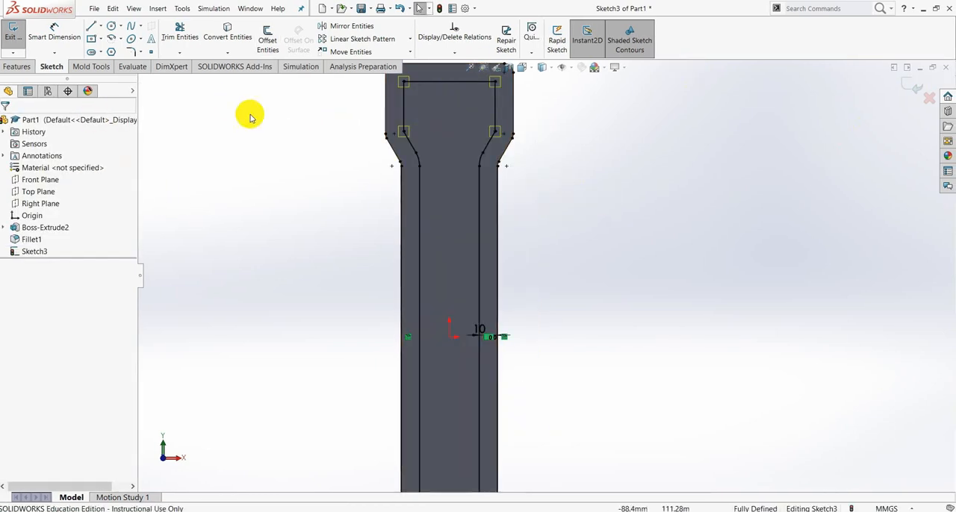
pyautogui.click(18, 66)
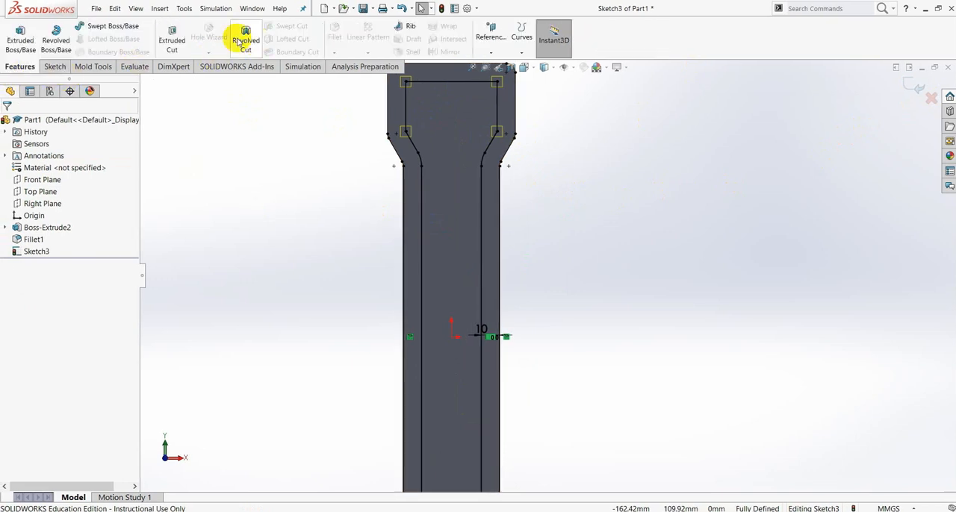
pyautogui.click(172, 34)
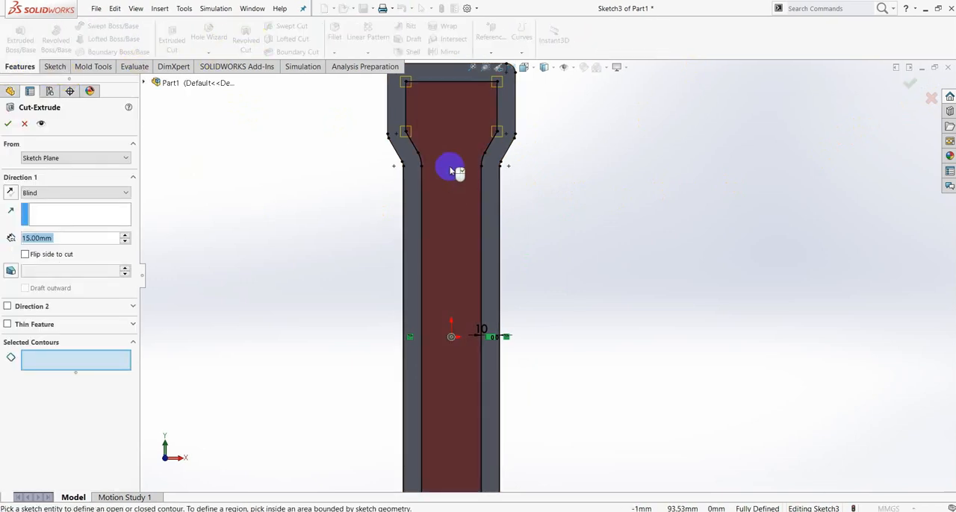
pyautogui.click(451, 171)
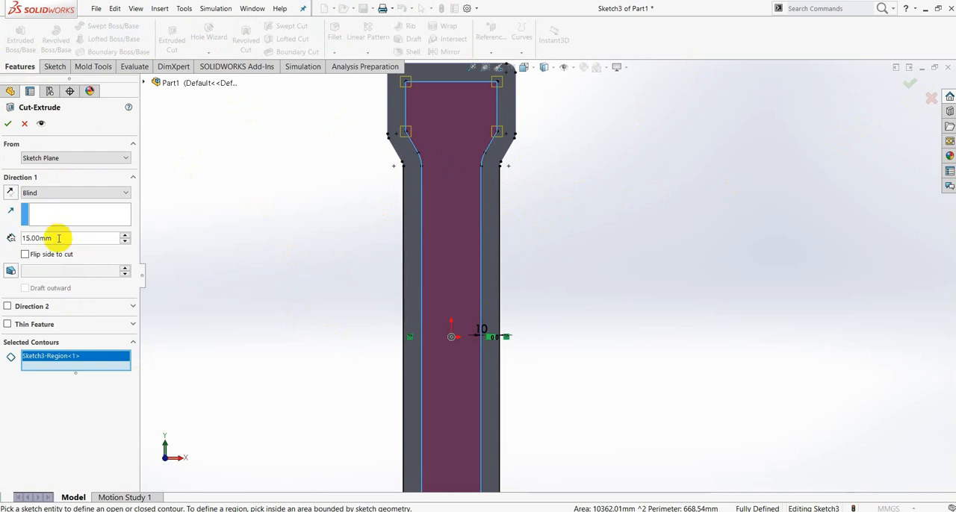
pyautogui.click(568, 500)
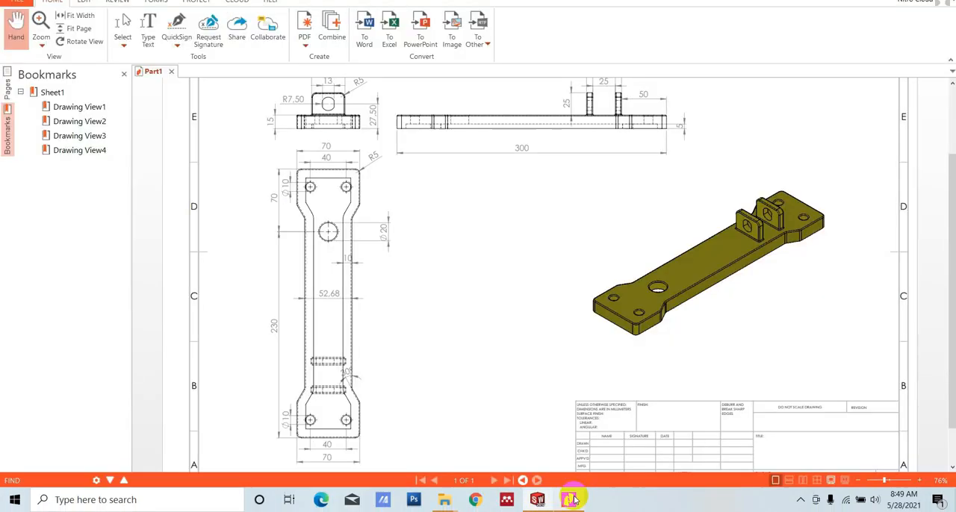
pyautogui.moveTo(610, 312); pyautogui.dragTo(704, 128)
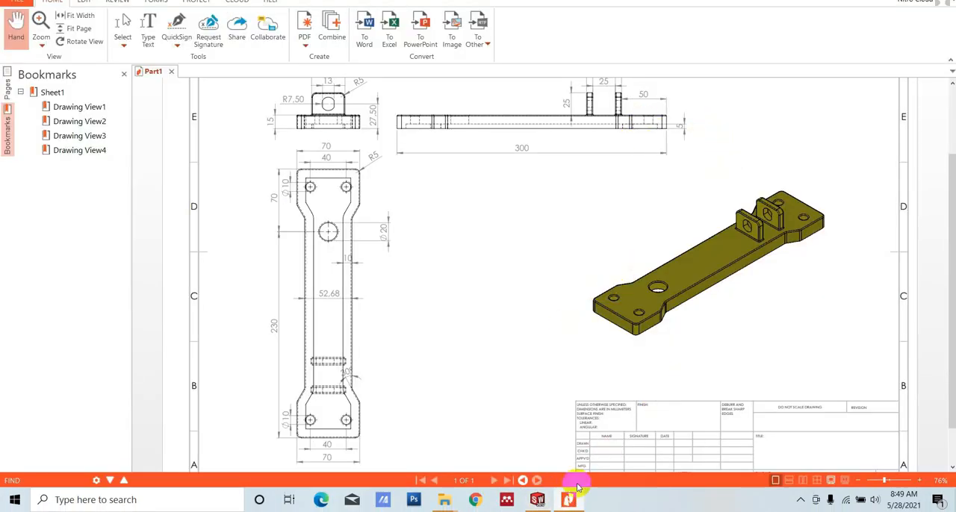
pyautogui.click(562, 505)
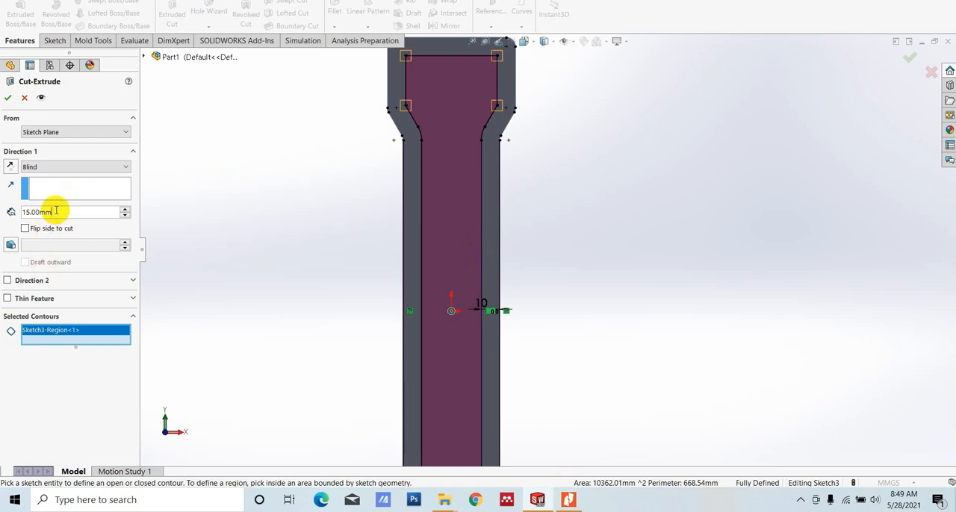
pyautogui.moveTo(55, 212); pyautogui.dragTo(3, 200)
pyautogui.write('5000')
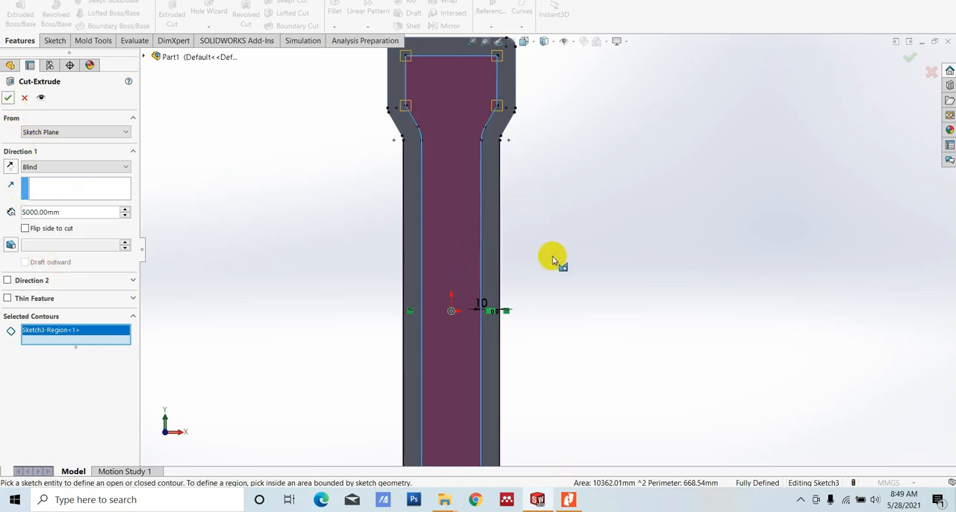
pyautogui.moveTo(552, 258)
pyautogui.mouseDown(button='middle')
pyautogui.moveTo(560, 242)
pyautogui.moveTo(550, 241)
pyautogui.moveTo(628, 245)
pyautogui.moveTo(628, 254)
pyautogui.mouseUp(button='middle')
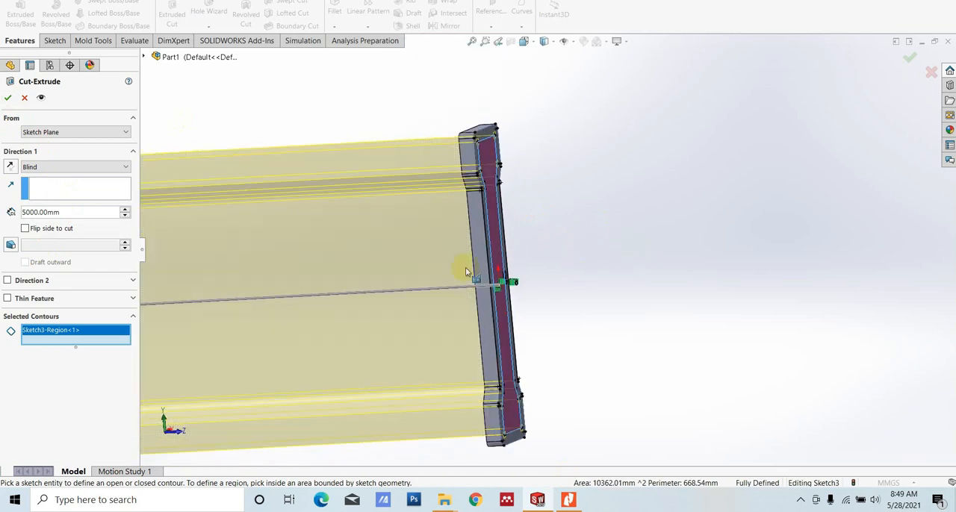
# - Set the blind cut depth to 5 mm and apply the pocket cut
pyautogui.doubleClick(67, 214)
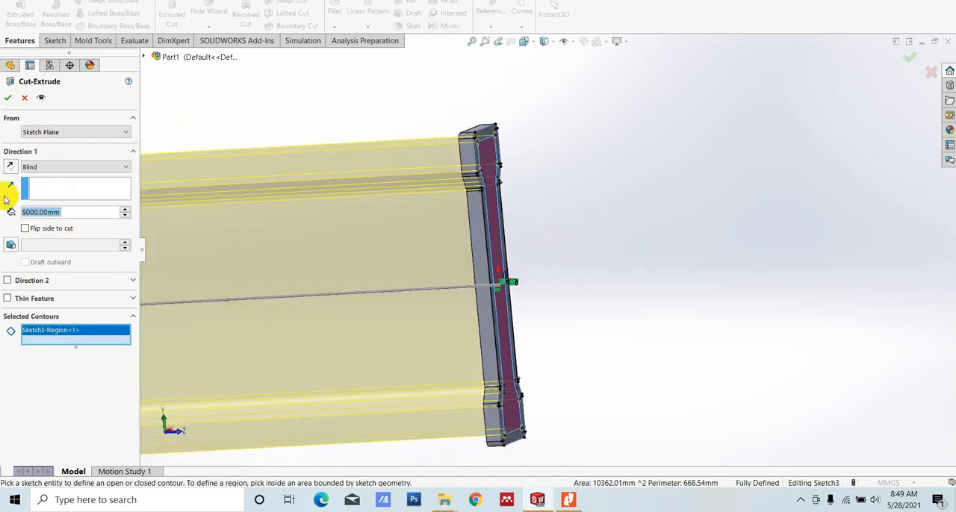
pyautogui.write('5')
pyautogui.press('Return')
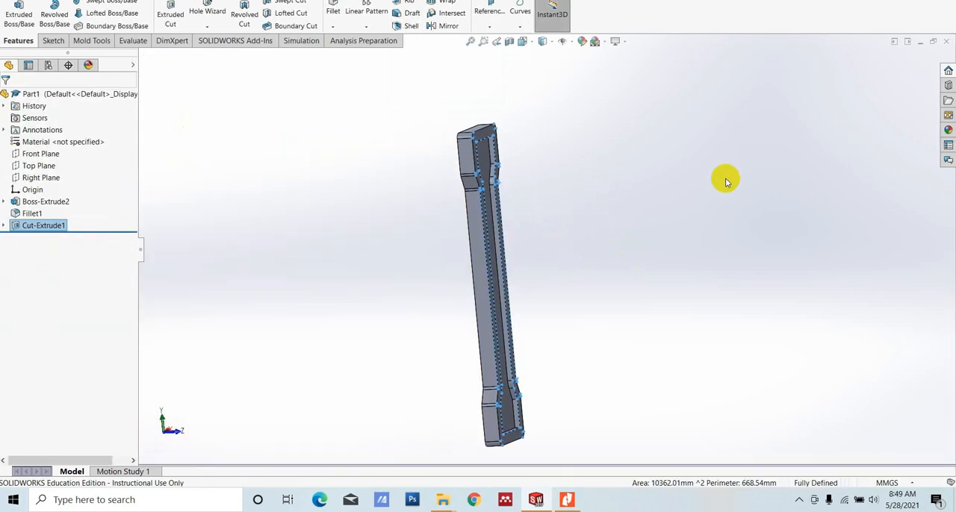
# - Return to SOLIDWORKS from the PDF drawing and start a new sketch on the plate's flat face opposite the pocket
pyautogui.moveTo(654, 307)
pyautogui.mouseDown(button='middle')
pyautogui.moveTo(604, 242)
pyautogui.moveTo(595, 79)
pyautogui.mouseUp(button='middle')
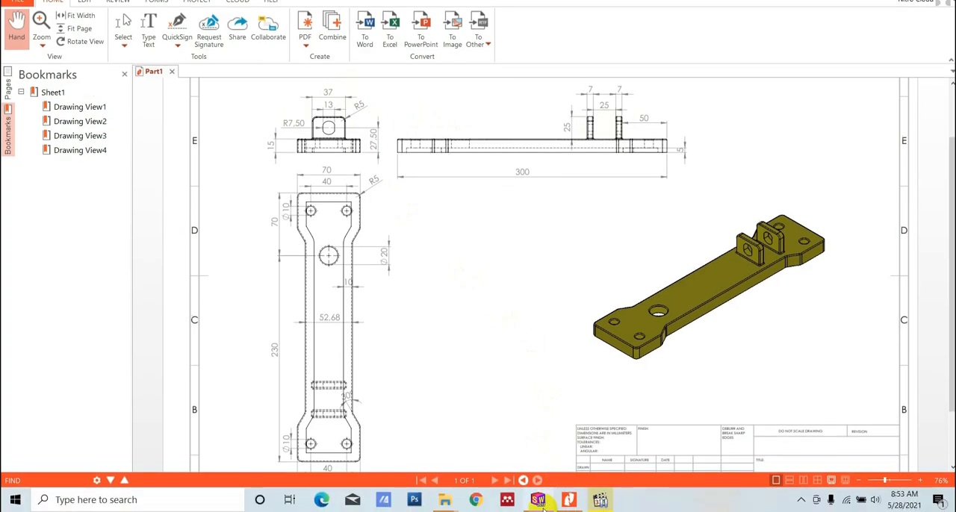
pyautogui.click(538, 500)
pyautogui.click(553, 236)
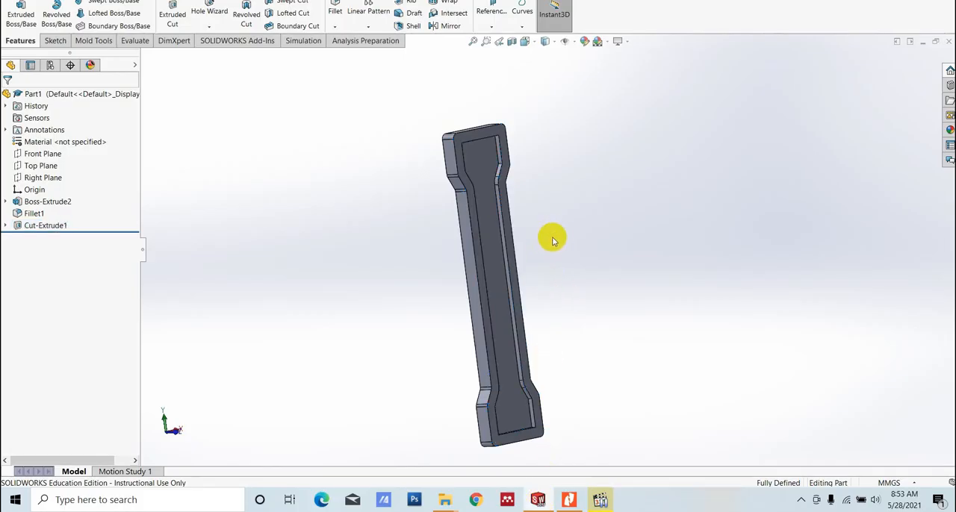
pyautogui.moveTo(553, 237); pyautogui.dragTo(662, 233, button='middle')
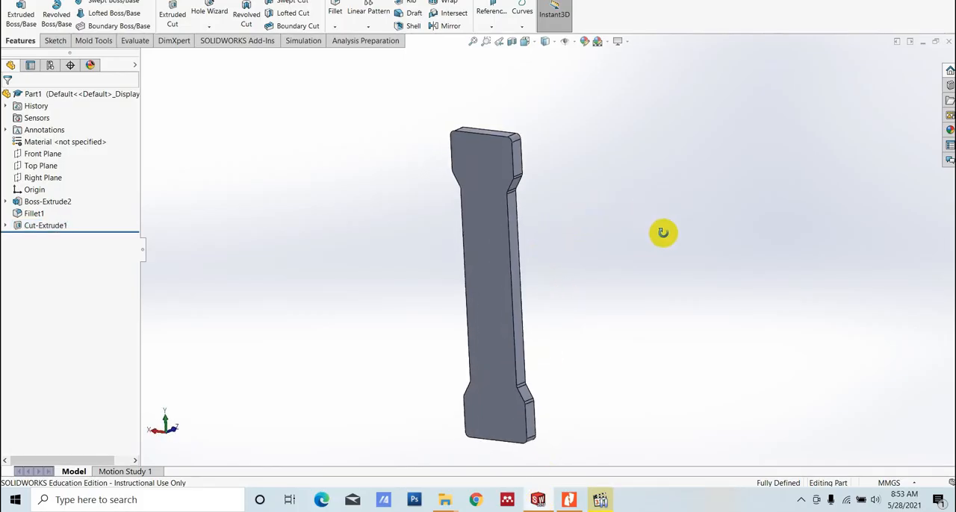
pyautogui.click(512, 226)
pyautogui.click(538, 206)
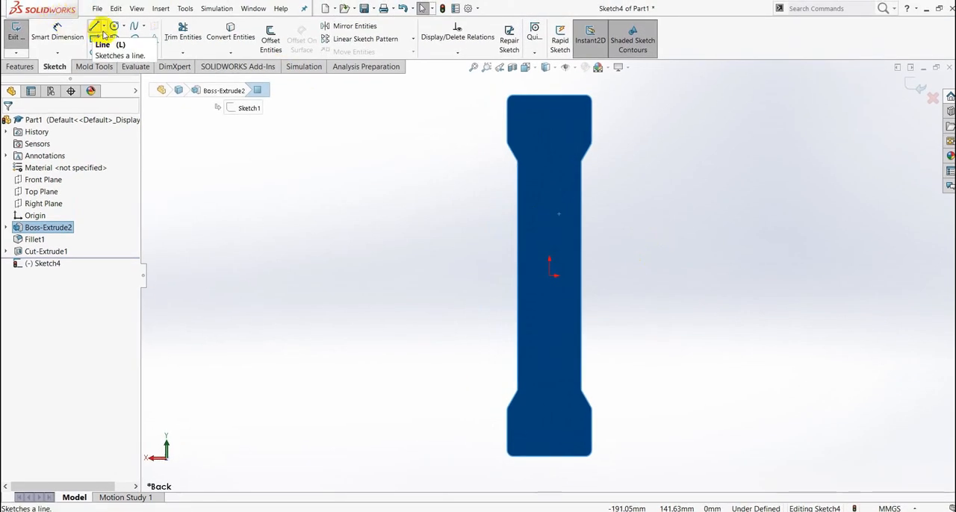
# - Draw a vertical centerline from the origin to the midpoint of the plate's upper edge
pyautogui.click(104, 26)
pyautogui.click(119, 49)
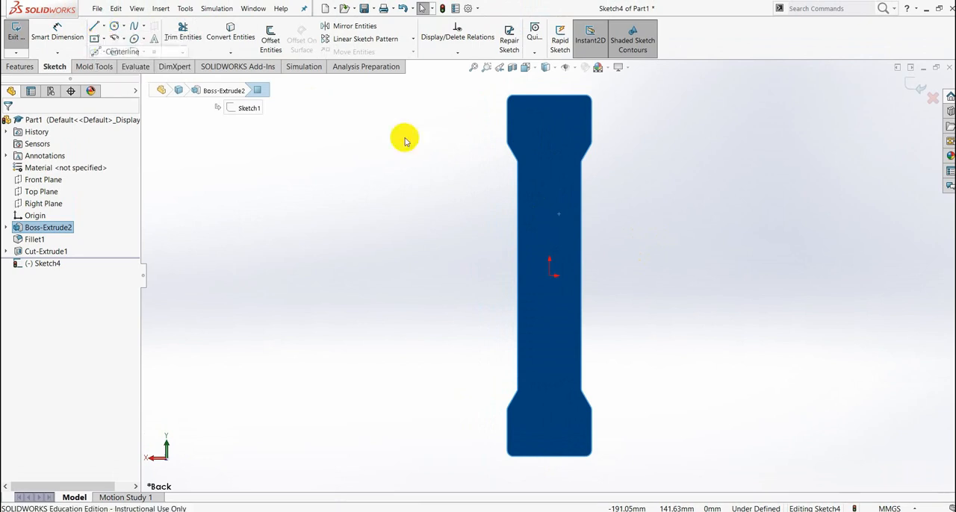
pyautogui.click(548, 276)
pyautogui.click(547, 95)
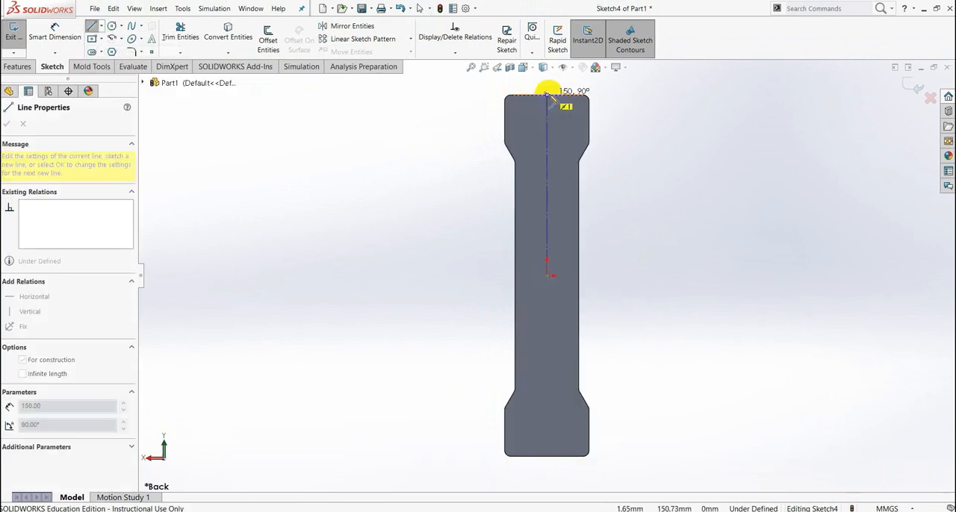
pyautogui.press('Escape')
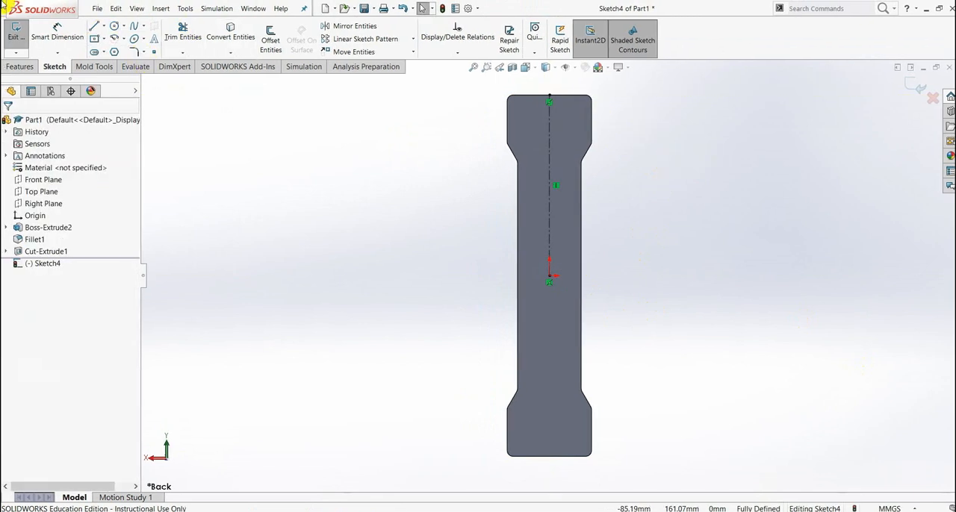
# - Sketch two center rectangles, each about 37 mm wide and 11 to 12 mm high, centered on the centerline above the origin
pyautogui.click(104, 39)
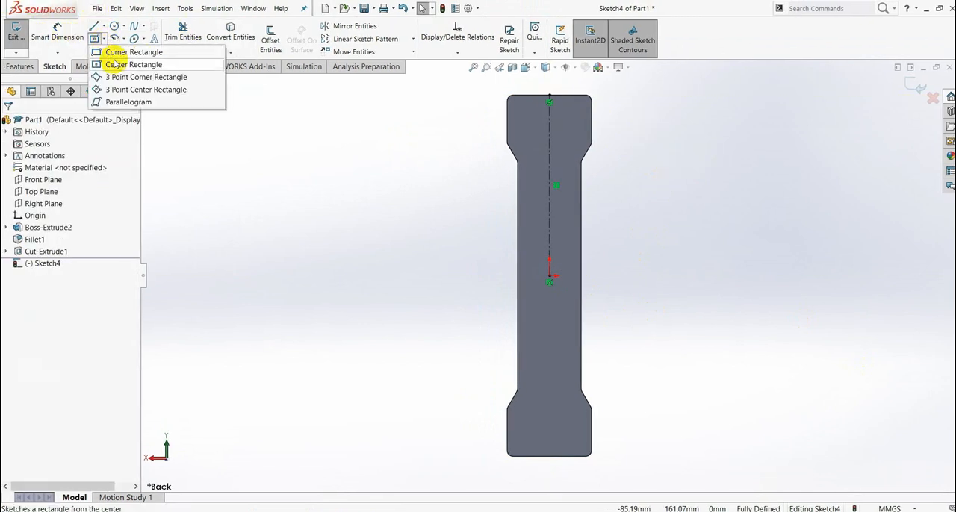
pyautogui.click(116, 65)
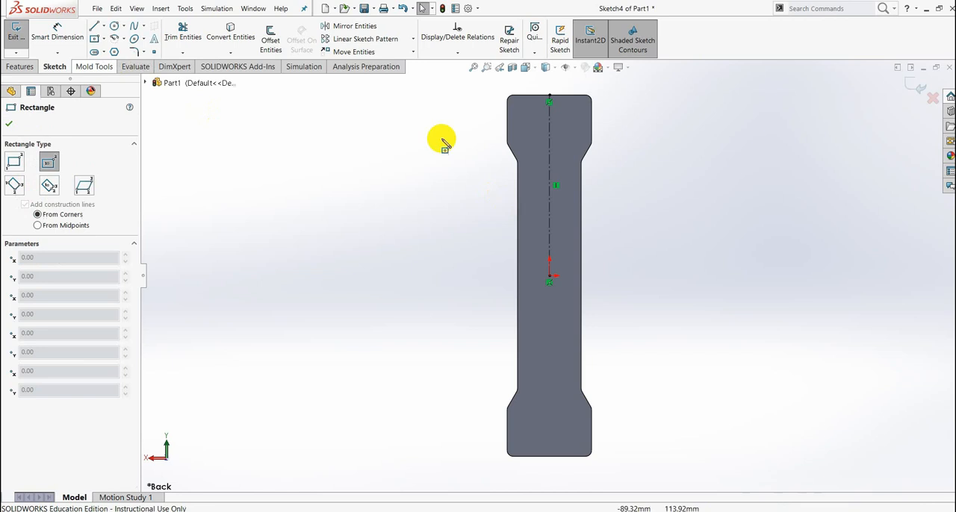
pyautogui.click(551, 159)
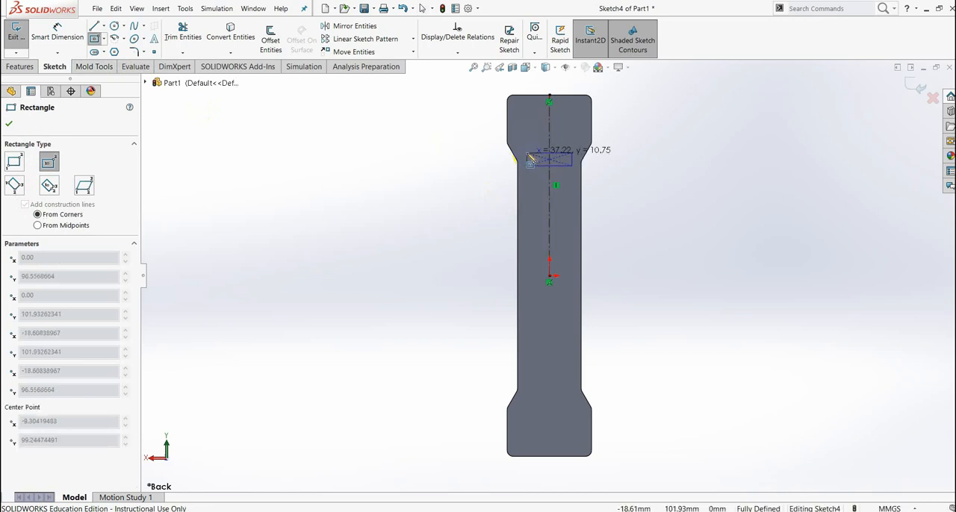
pyautogui.click(529, 159)
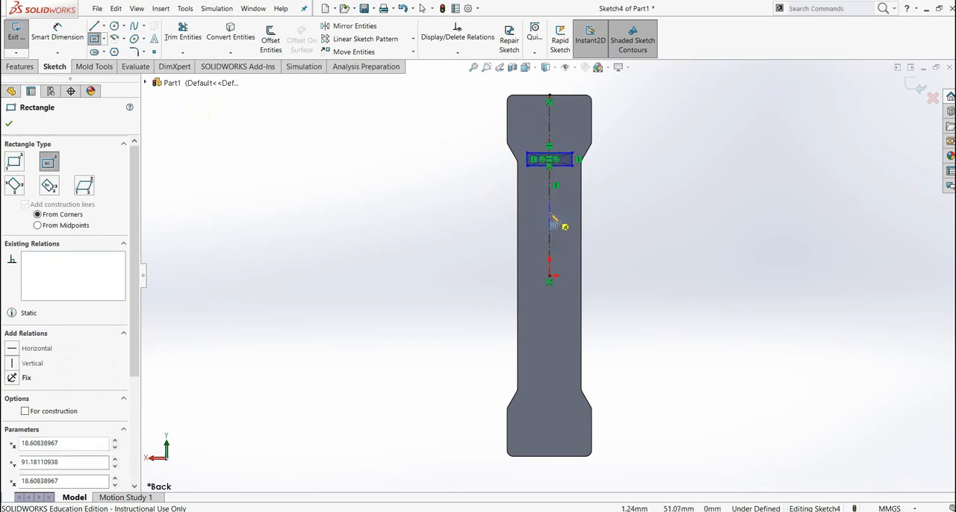
pyautogui.click(550, 215)
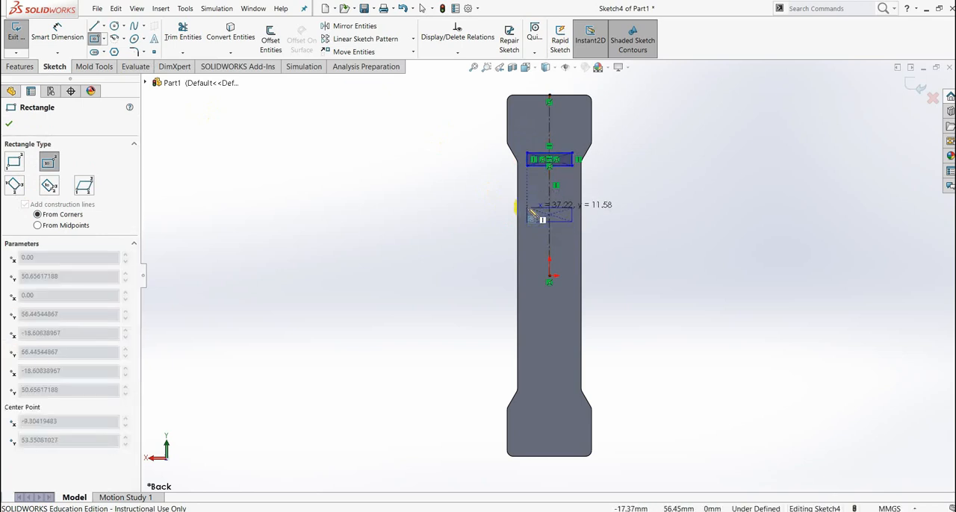
pyautogui.click(528, 210)
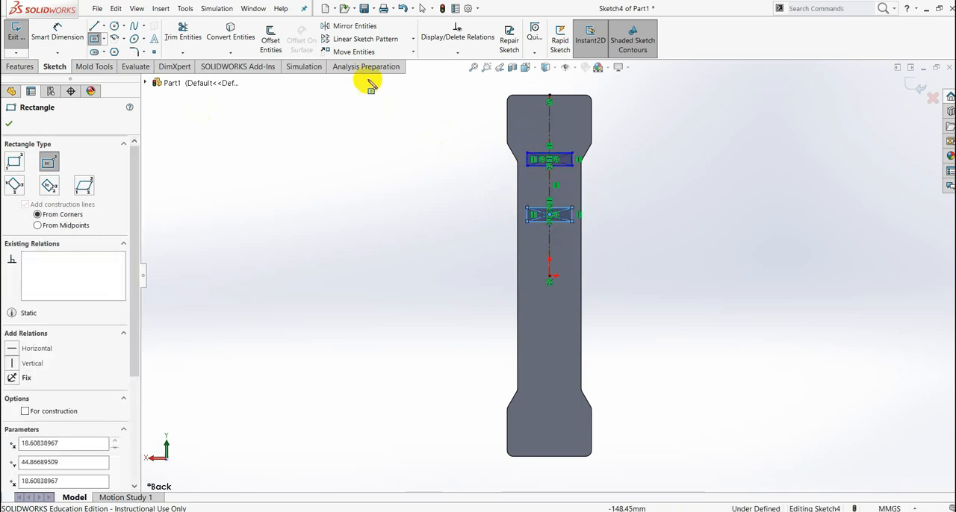
# - Check the lug dimensions in the PDF drawing and dimension the upper rectangle's width as 37 mm
pyautogui.click(62, 31)
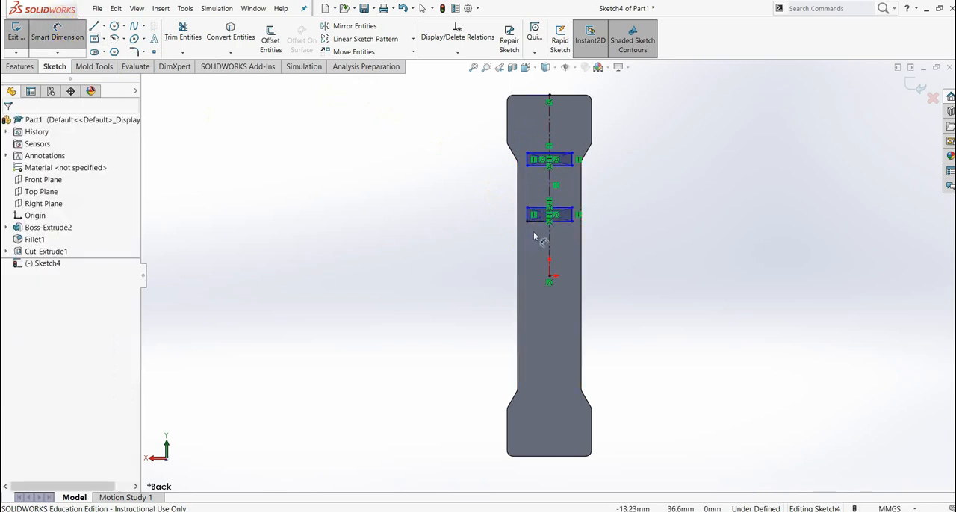
pyautogui.scroll(-3, 567, 206)
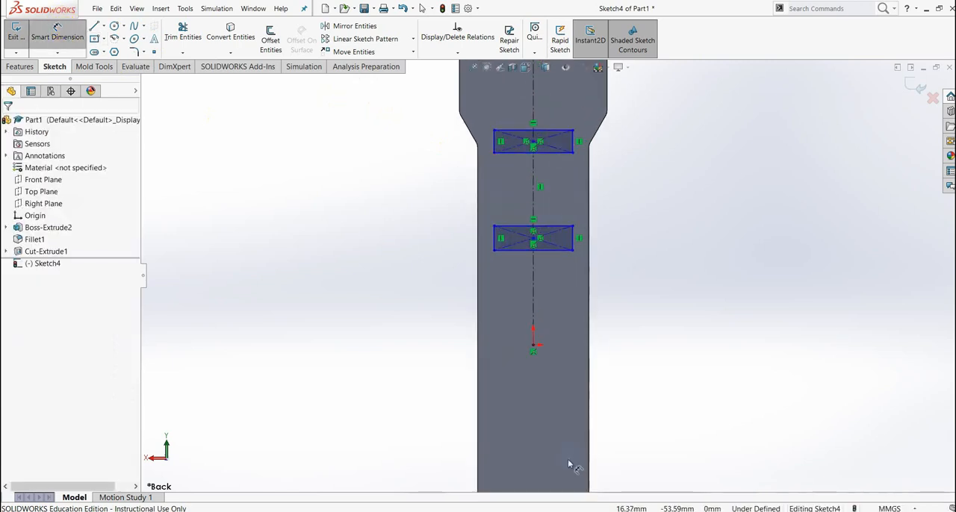
pyautogui.click(569, 499)
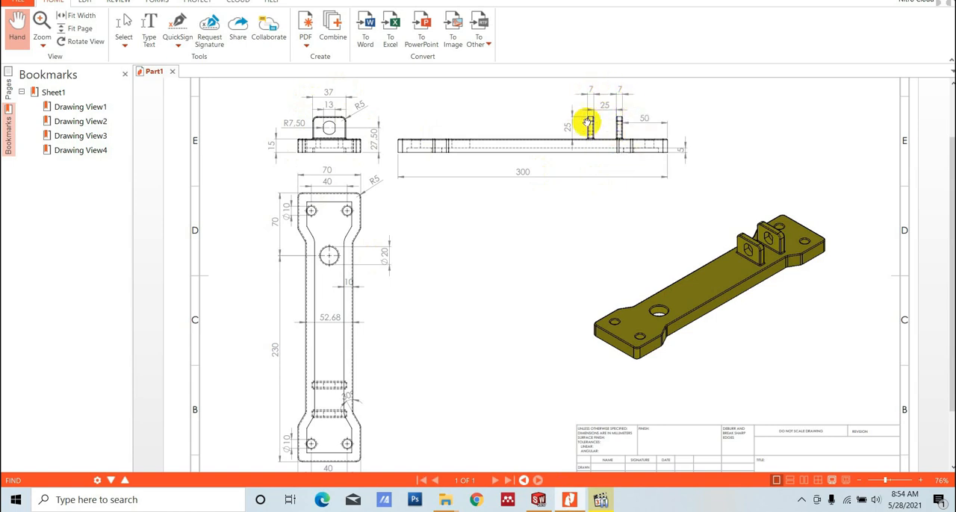
pyautogui.click(537, 499)
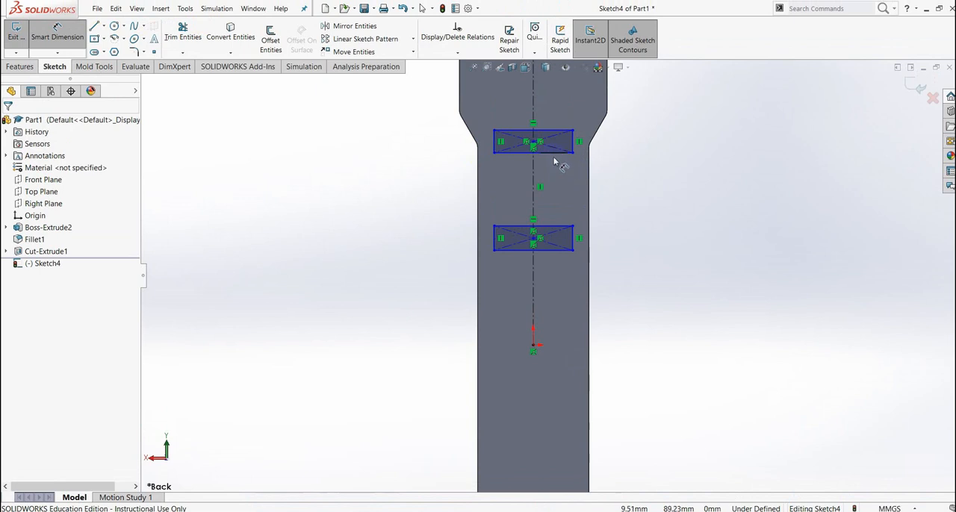
pyautogui.click(553, 154)
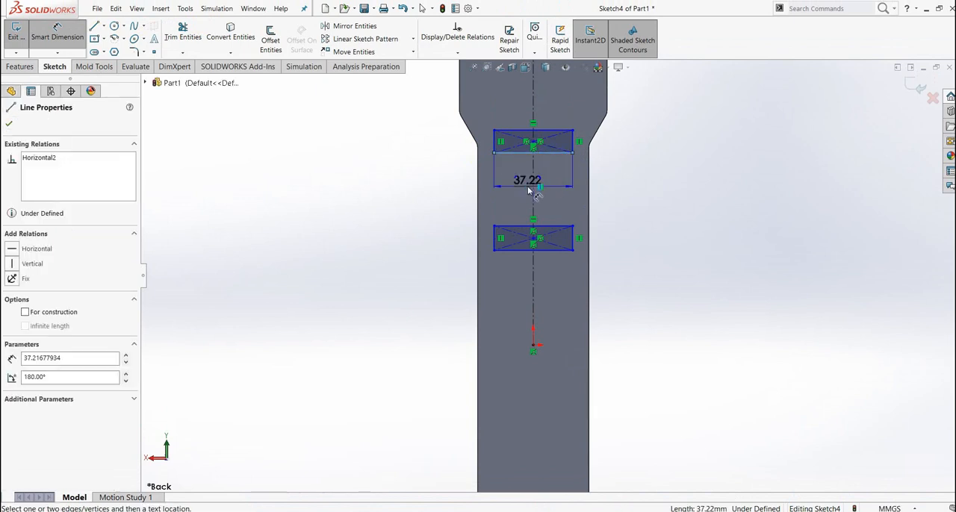
pyautogui.click(527, 190)
pyautogui.write('3')
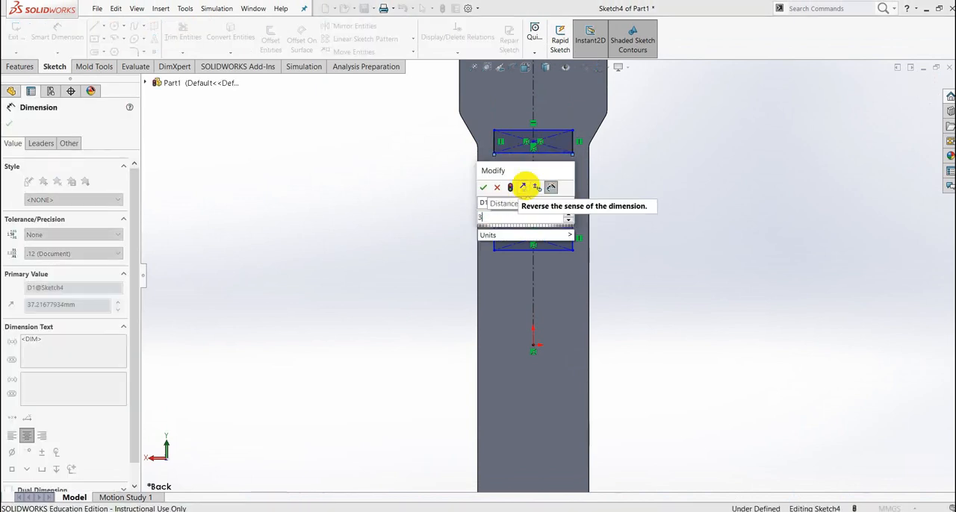
pyautogui.write('7')
pyautogui.press('Return')
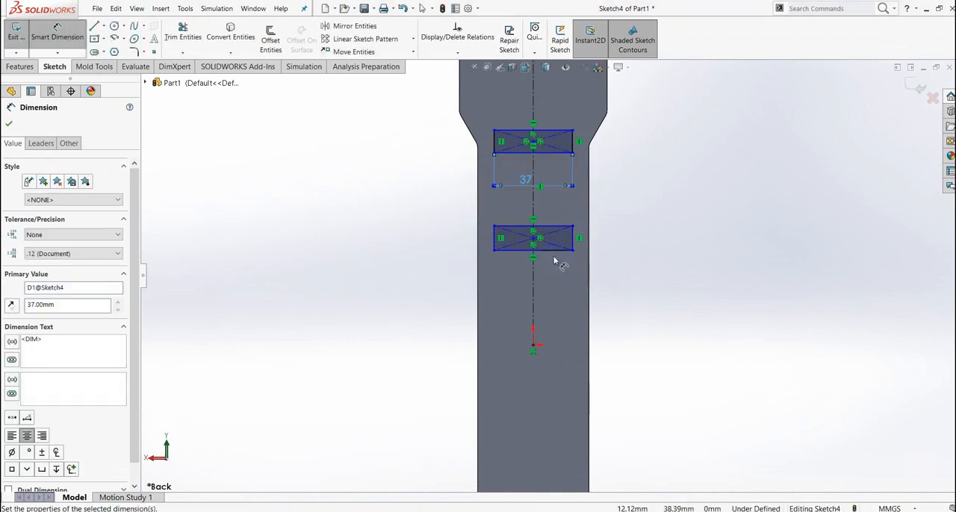
# - Dimension the lower rectangle's width as 37 mm
pyautogui.click(556, 251)
pyautogui.click(550, 285)
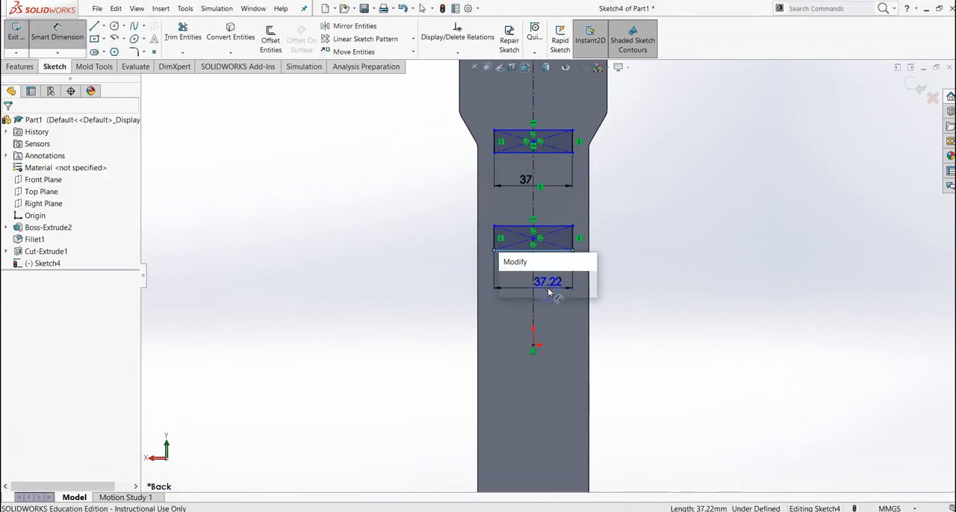
pyautogui.write('3')
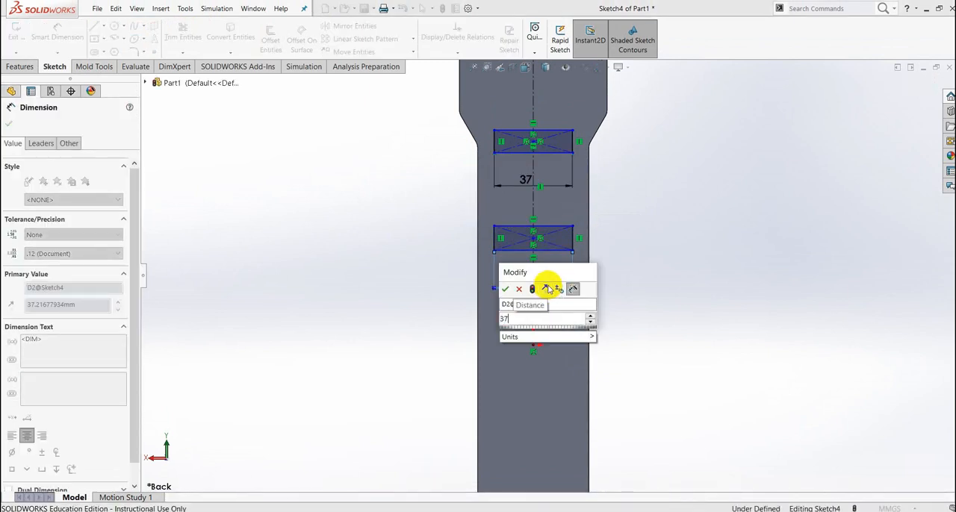
pyautogui.write('7')
pyautogui.press('Return')
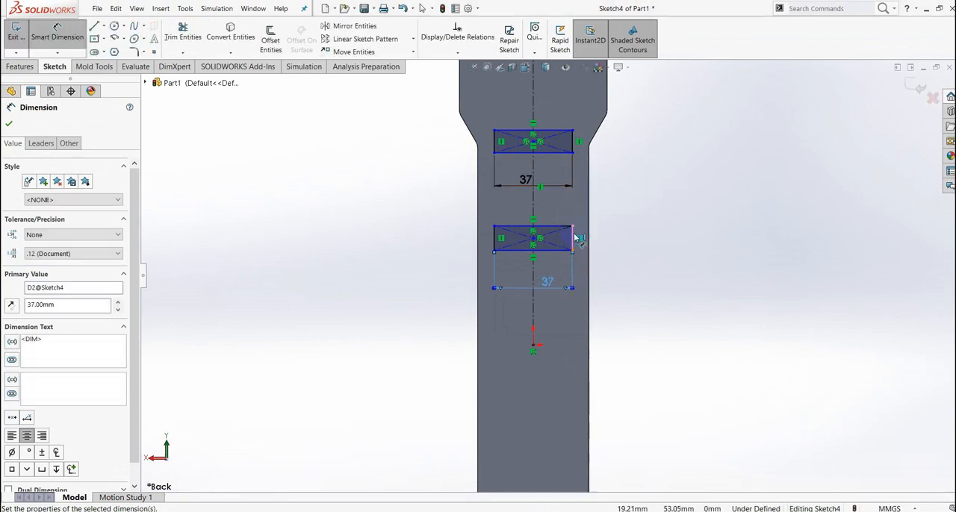
# - Dimension the heights of the lower and upper lug rectangles as 7 mm each
pyautogui.click(575, 239)
pyautogui.click(645, 245)
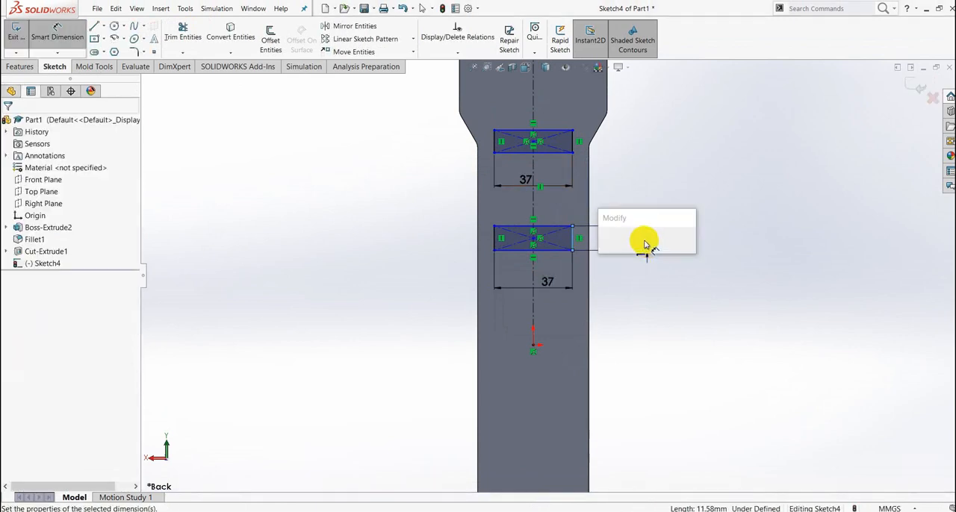
pyautogui.write('7')
pyautogui.press('Return')
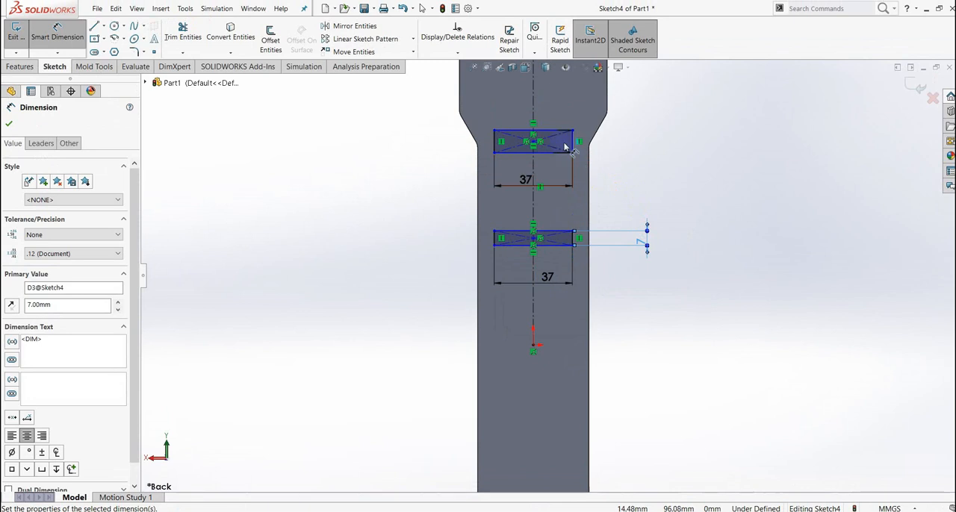
pyautogui.click(572, 150)
pyautogui.click(645, 151)
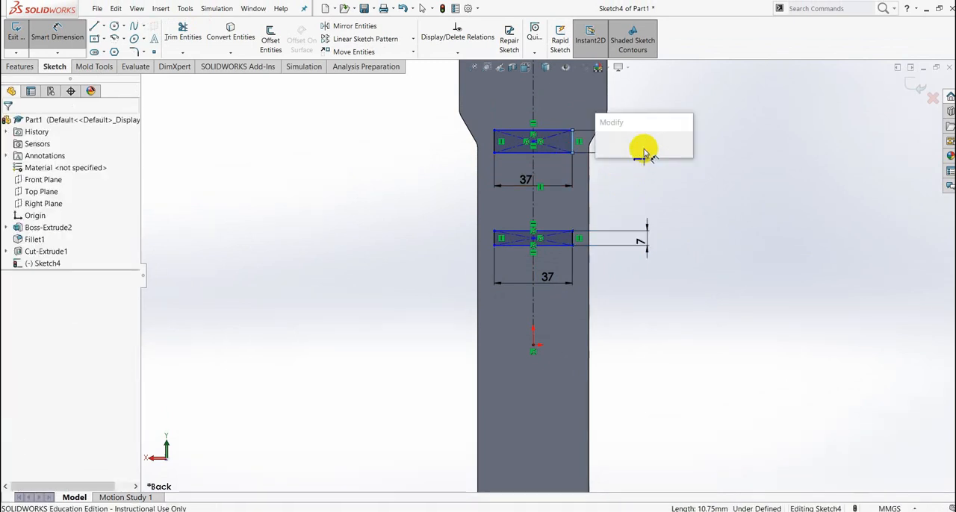
pyautogui.write('7.00mm')
pyautogui.press('Return')
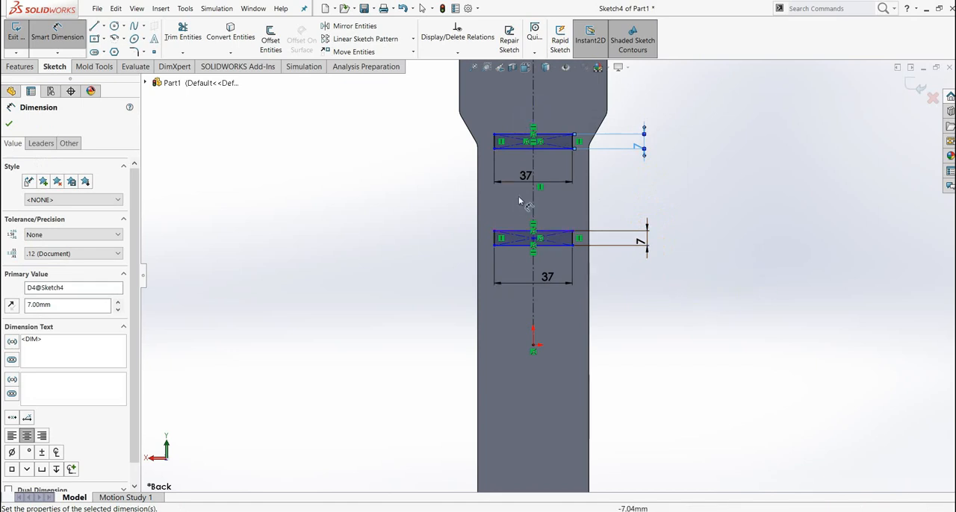
# - Dimension the gap between the facing horizontal edges of the two rectangles as 25 mm
pyautogui.click(518, 150)
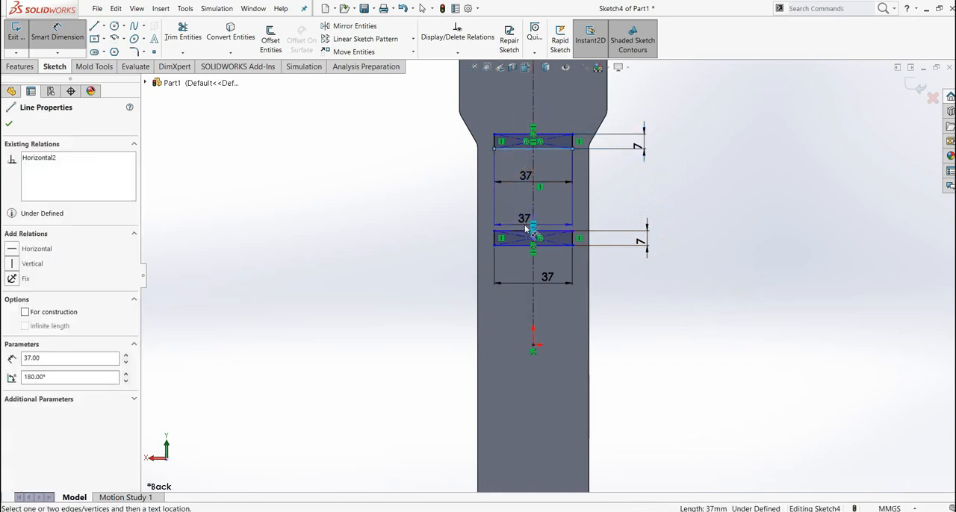
pyautogui.click(527, 233)
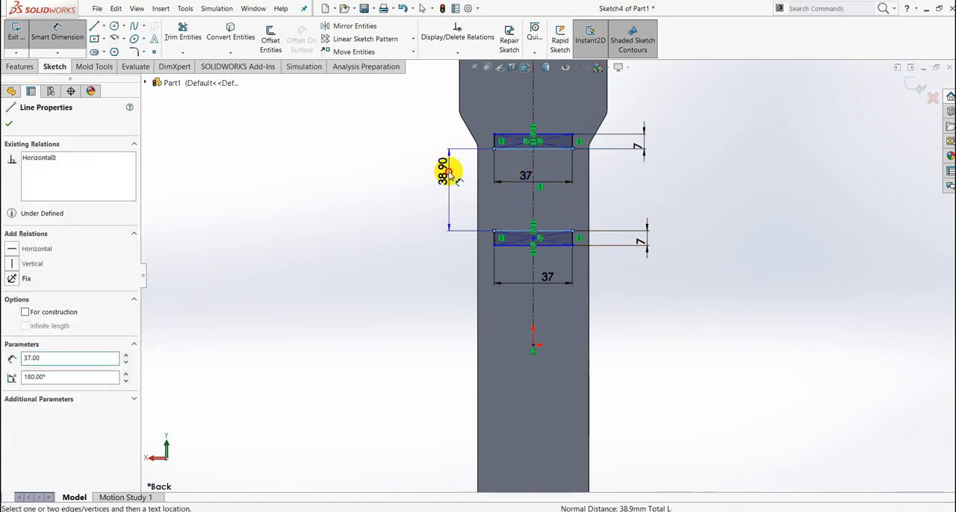
pyautogui.click(447, 171)
pyautogui.write('25')
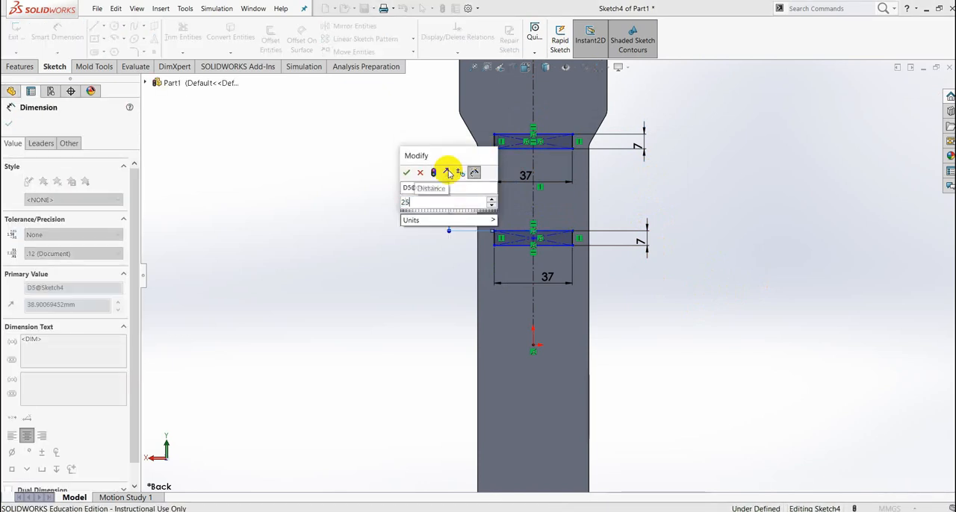
pyautogui.press('Return')
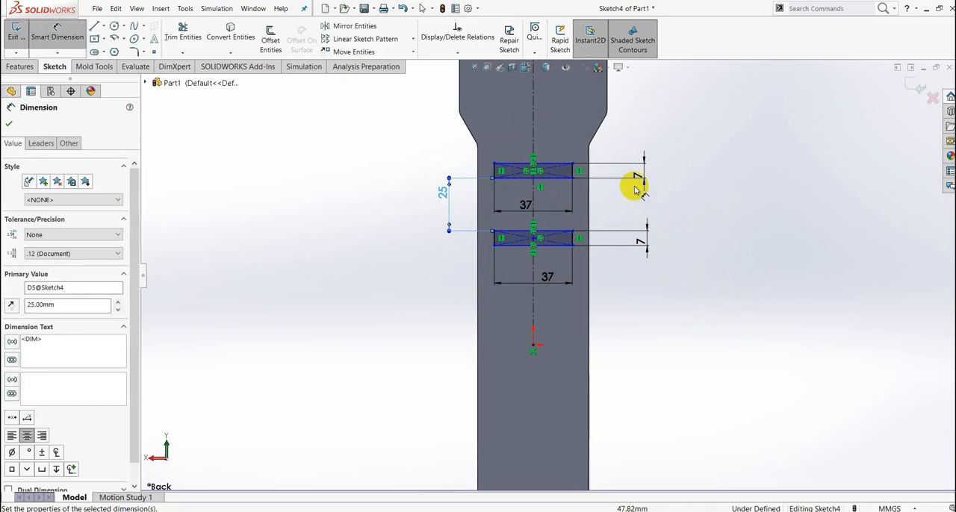
# - Dimension the distance from the plate's upper edge to the upper rectangle's top edge as 50 mm
pyautogui.scroll(3, 620, 175)
pyautogui.scroll(-5, 556, 178)
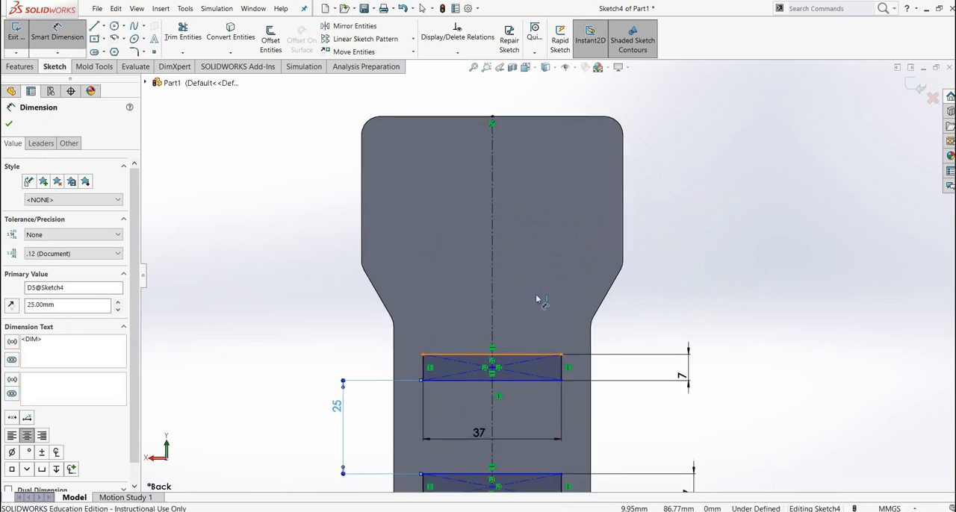
pyautogui.click(532, 355)
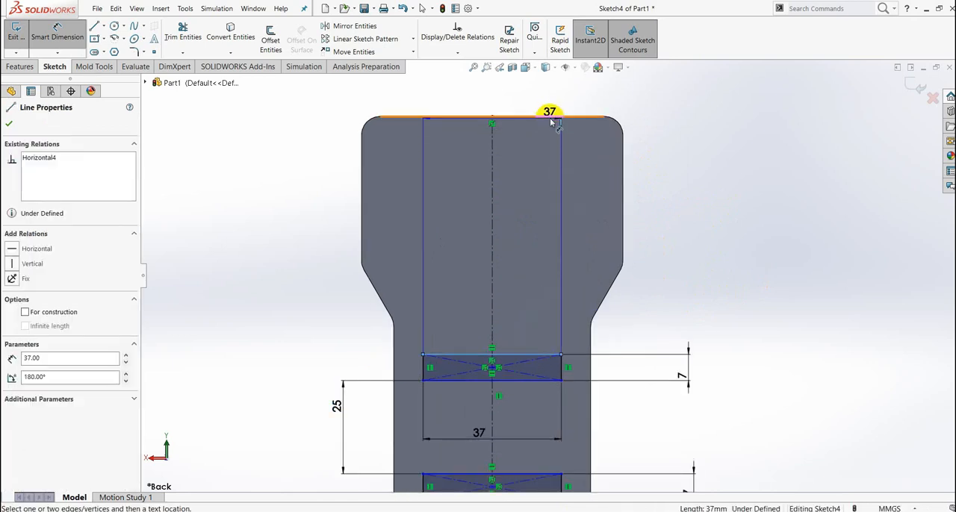
pyautogui.click(551, 121)
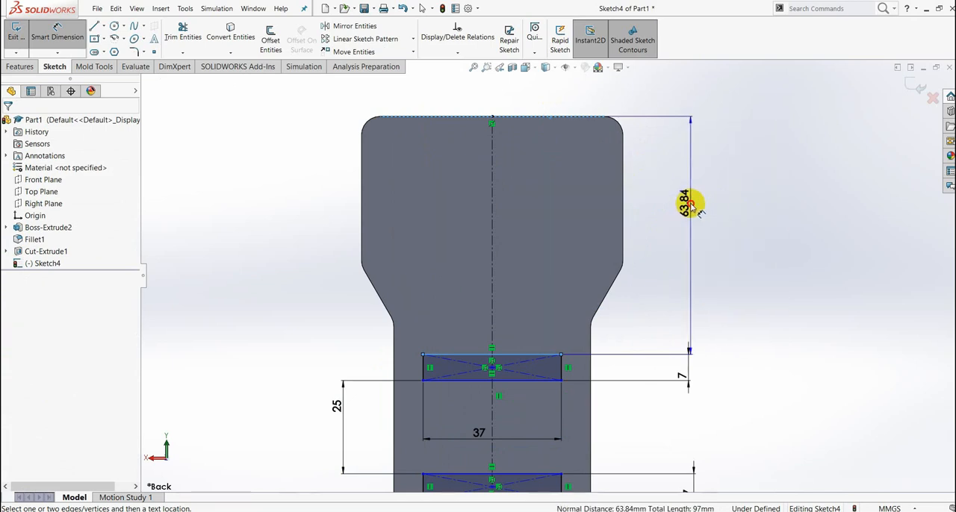
pyautogui.click(689, 207)
pyautogui.write('50')
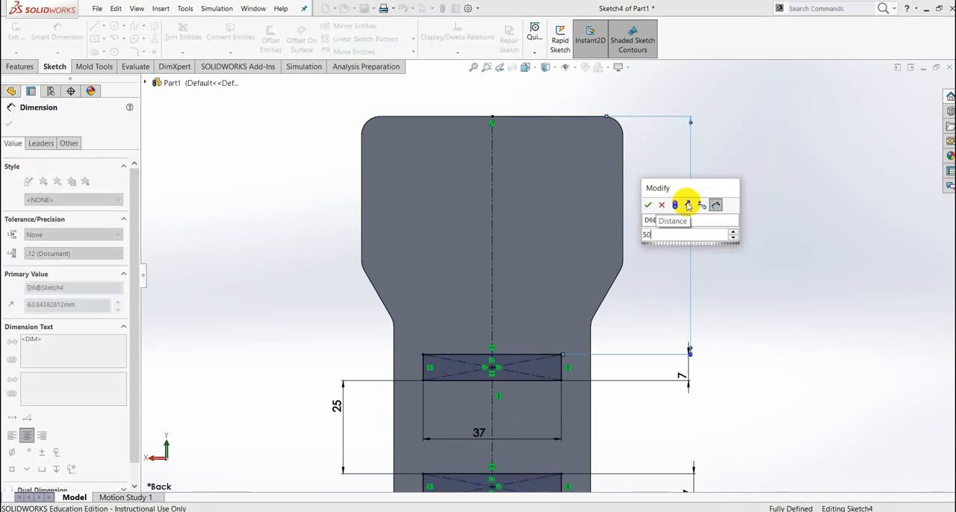
pyautogui.press('Return')
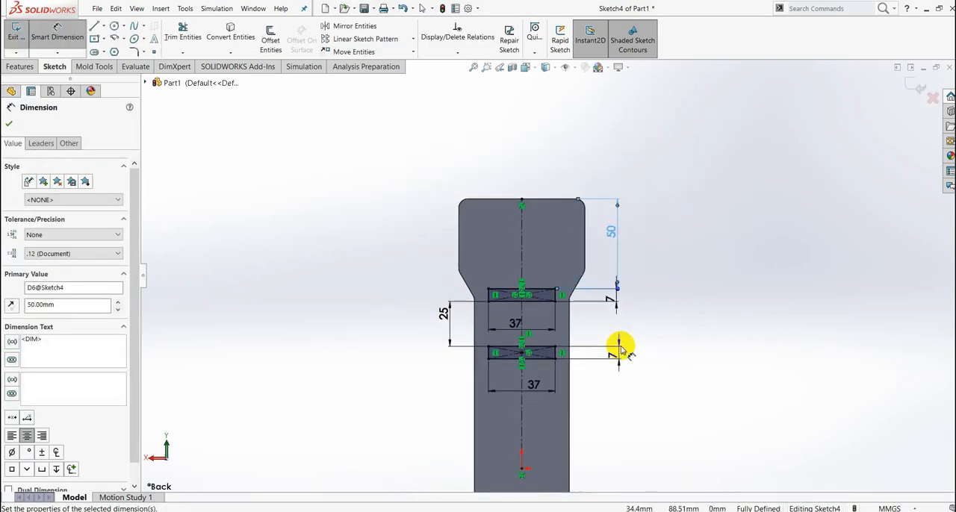
pyautogui.scroll(4, 619, 345)
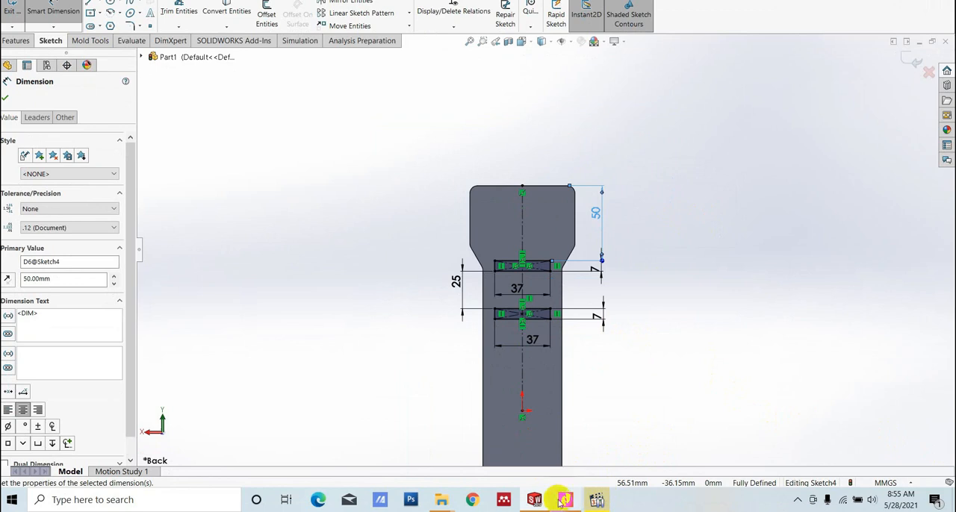
# - Check the lug height in the PDF drawing and extrude both rectangles as a blind boss 25 mm deep, merged with the plate
pyautogui.click(564, 500)
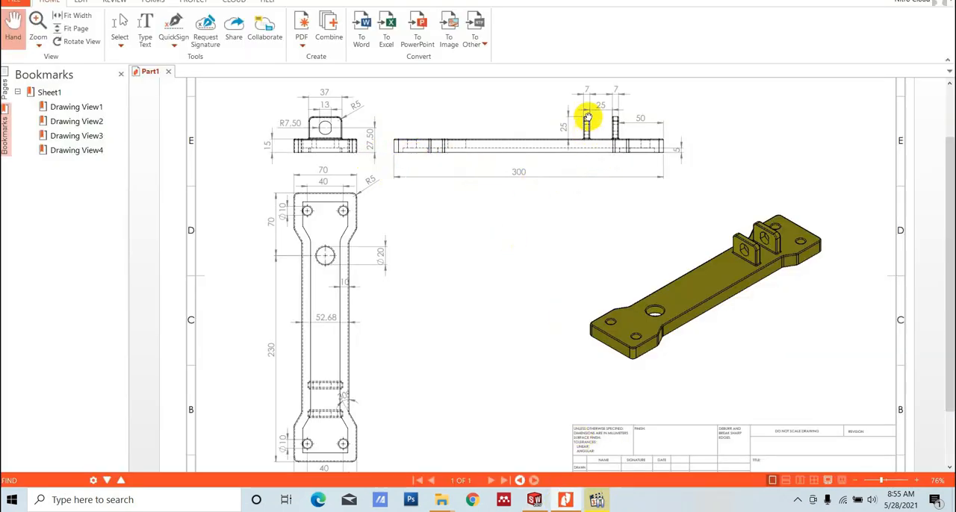
pyautogui.click(564, 500)
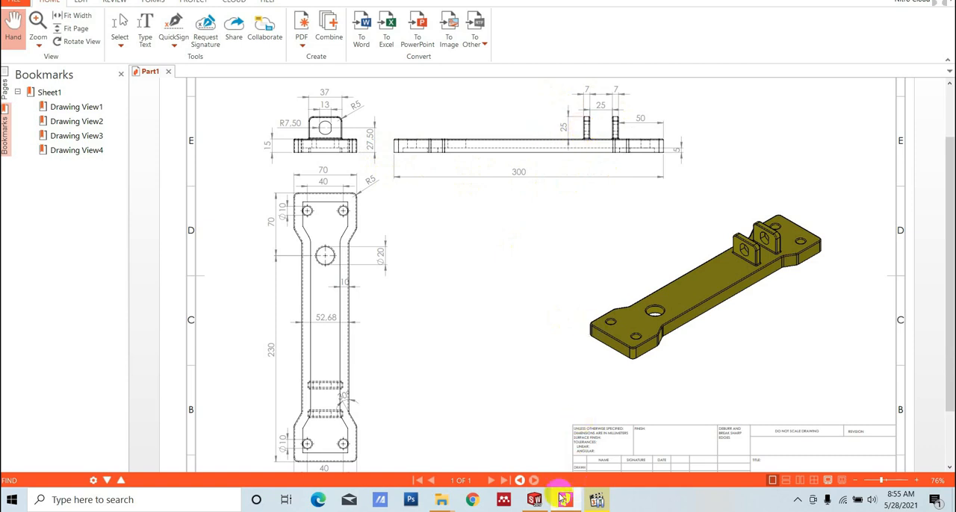
pyautogui.click(537, 499)
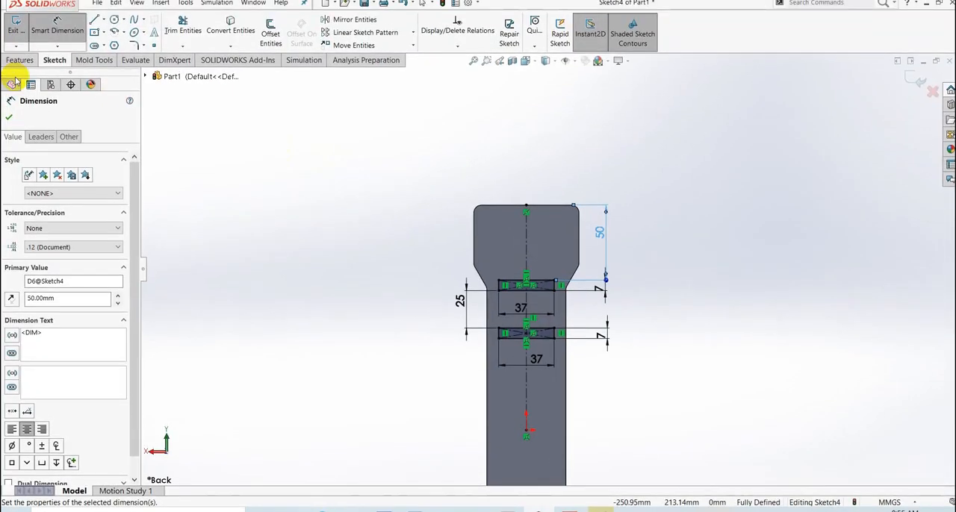
pyautogui.click(9, 128)
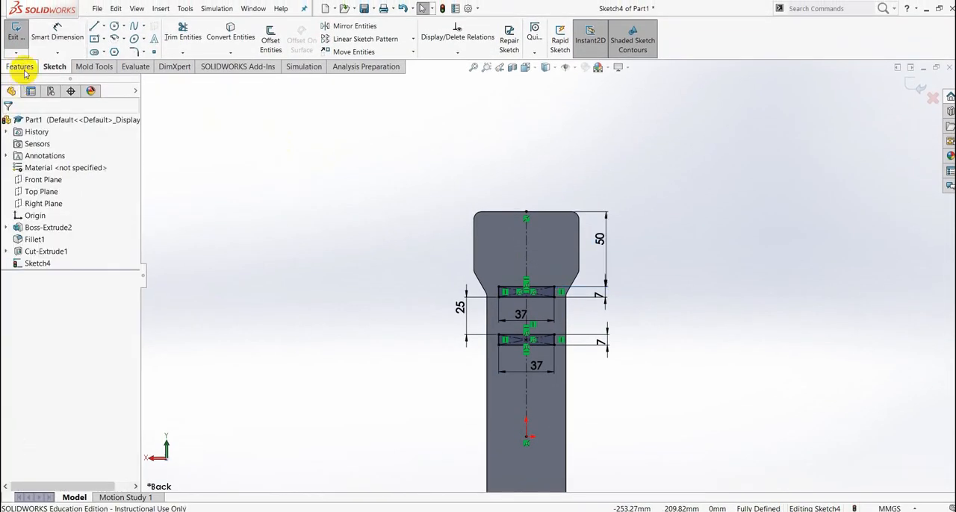
pyautogui.click(18, 65)
pyautogui.click(24, 45)
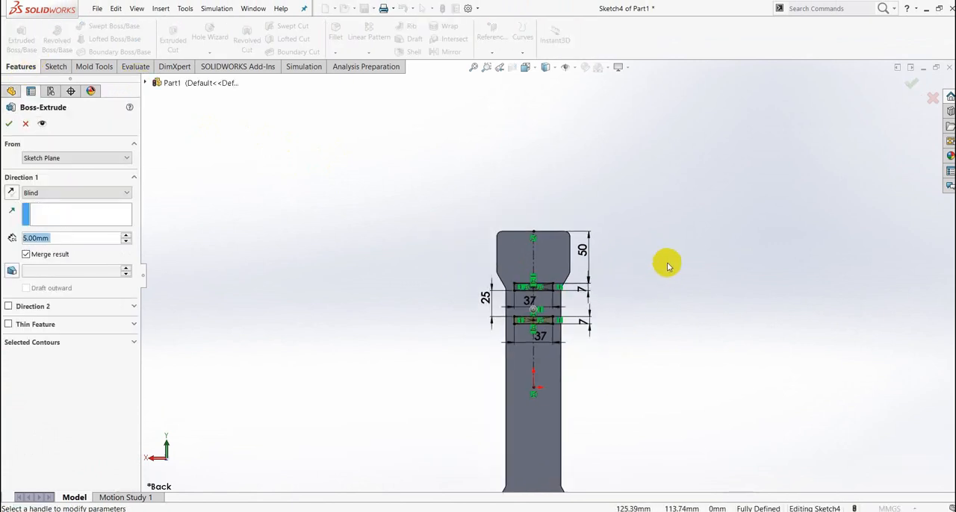
pyautogui.moveTo(668, 265); pyautogui.dragTo(632, 311, button='middle')
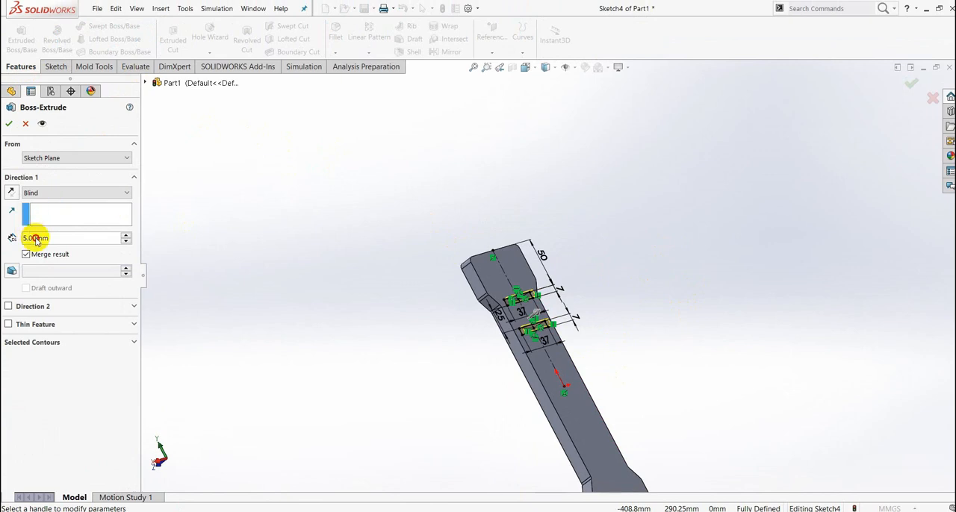
pyautogui.moveTo(64, 239); pyautogui.dragTo(2, 207)
pyautogui.write('25')
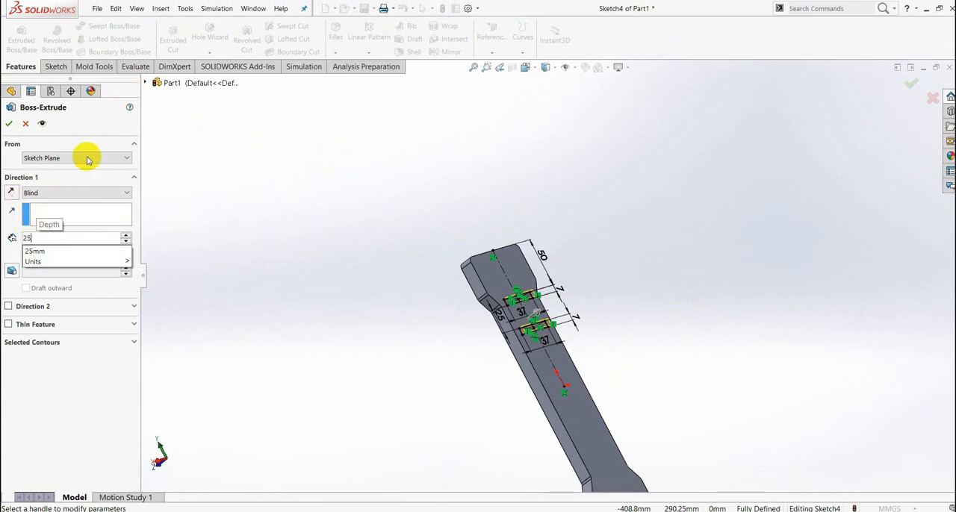
pyautogui.press('Return')
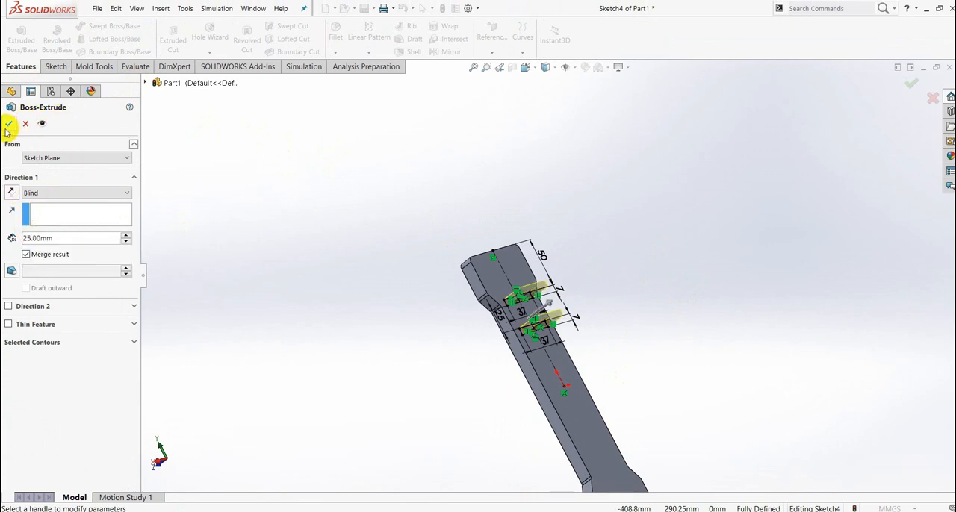
pyautogui.click(9, 125)
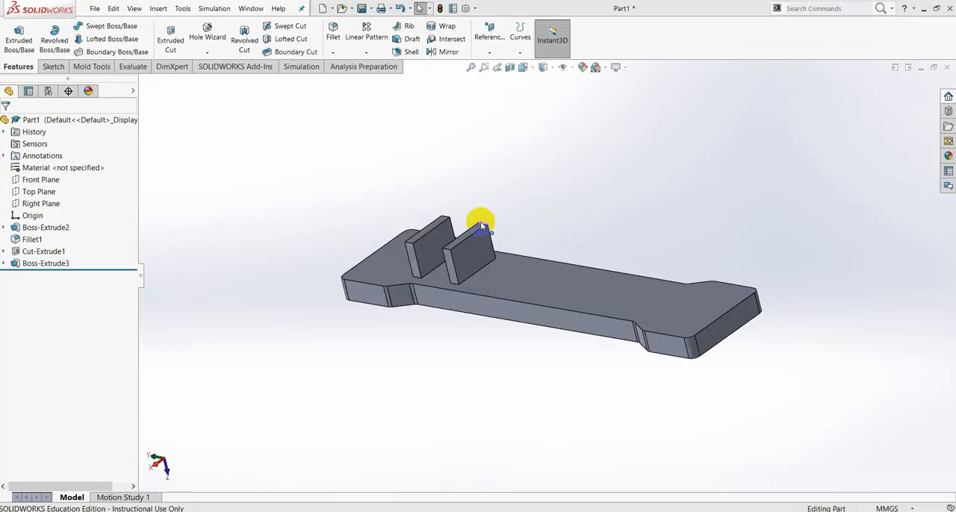
# - Check the lug corner radius in the PDF drawing and fillet the four top corner edges of the two lugs with a 5 mm radius
pyautogui.scroll(-6, 475, 230)
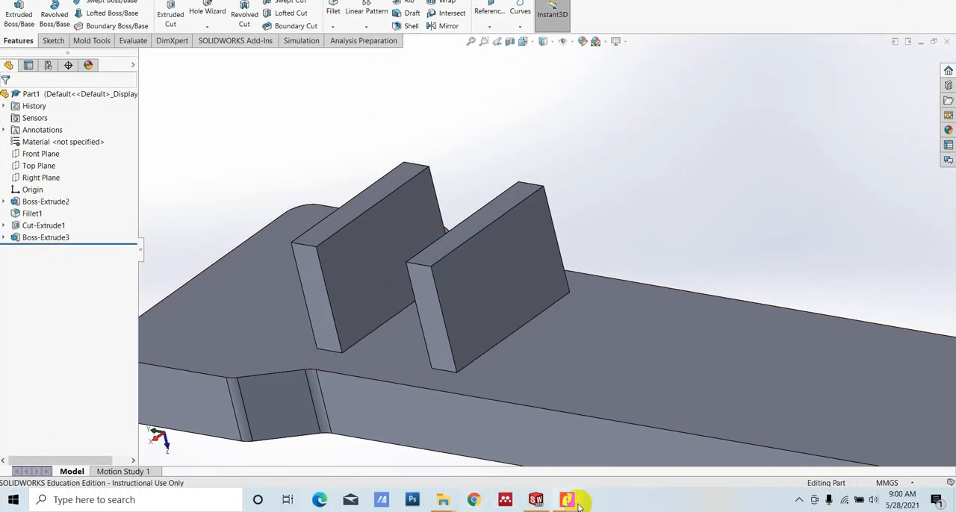
pyautogui.click(568, 500)
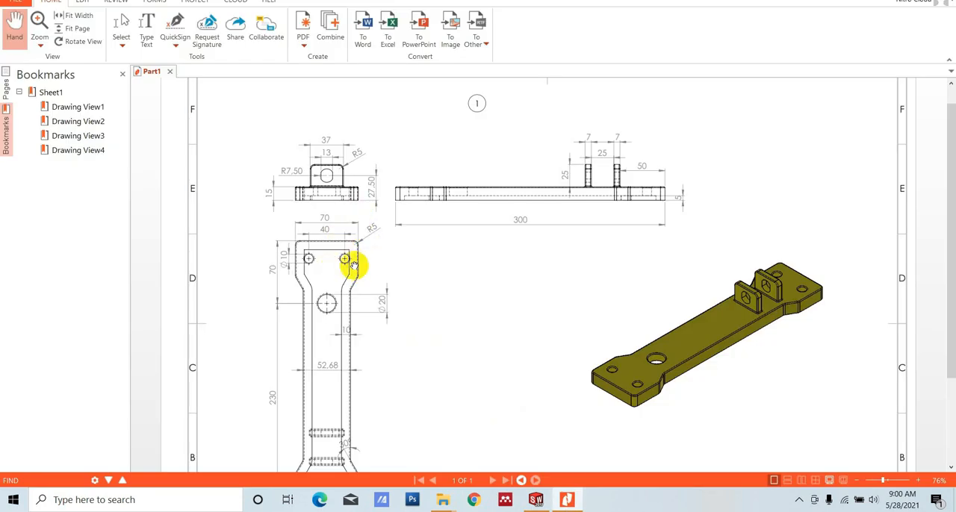
pyautogui.click(535, 500)
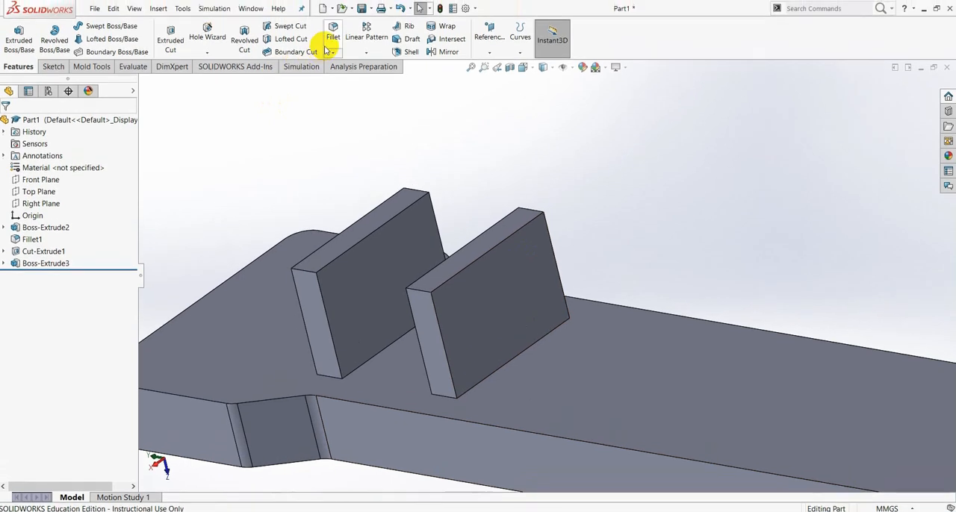
pyautogui.click(332, 32)
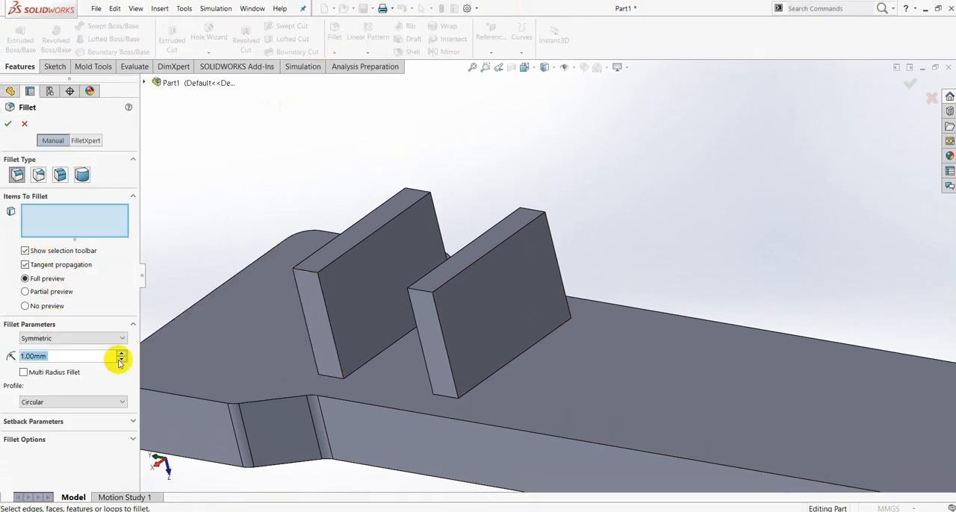
pyautogui.doubleClick(45, 356)
pyautogui.write('5')
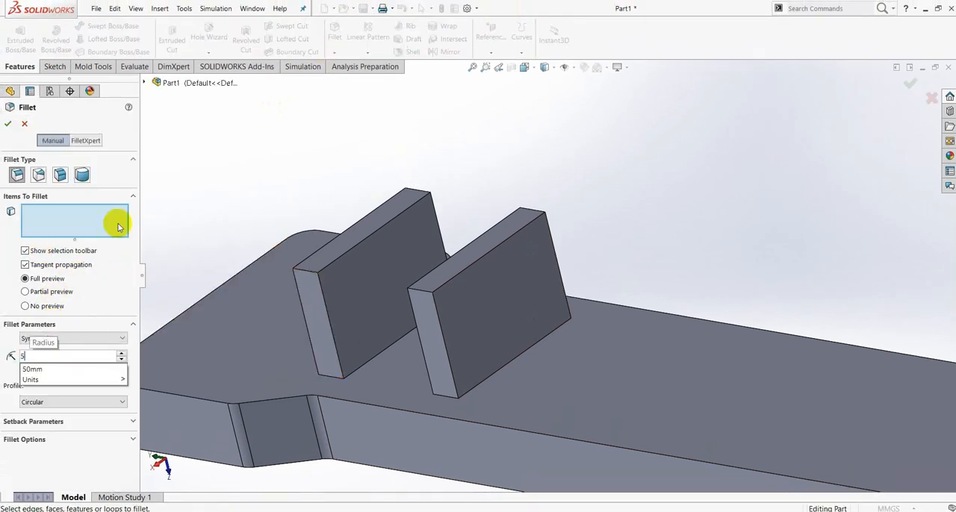
pyautogui.press('Return')
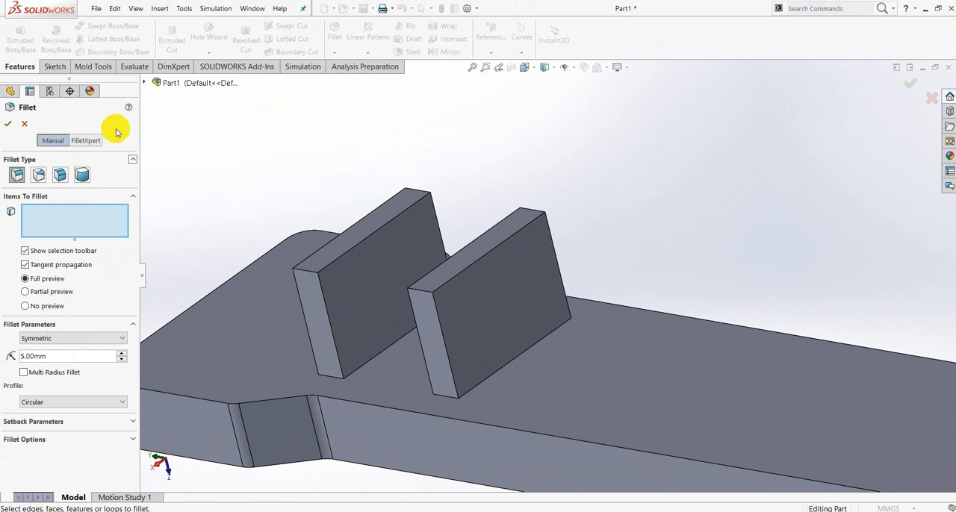
pyautogui.click(305, 275)
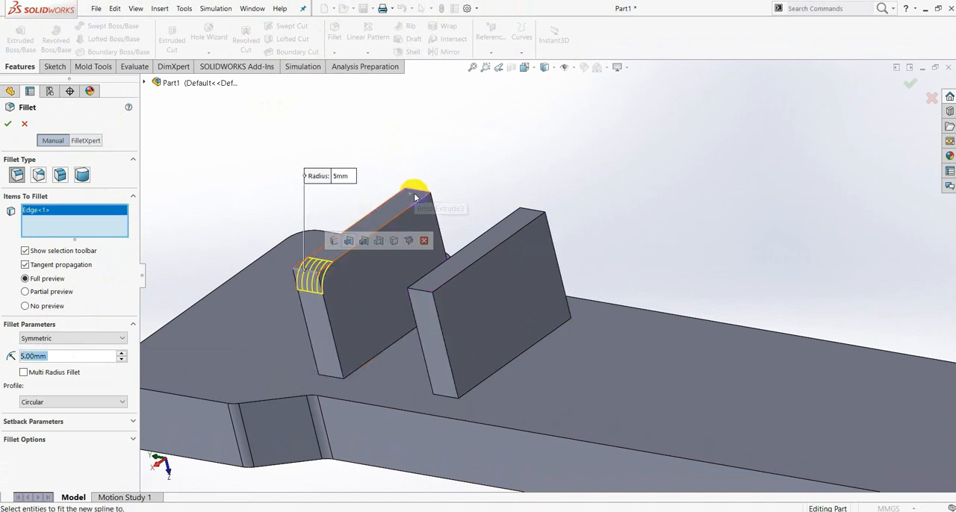
pyautogui.click(420, 196)
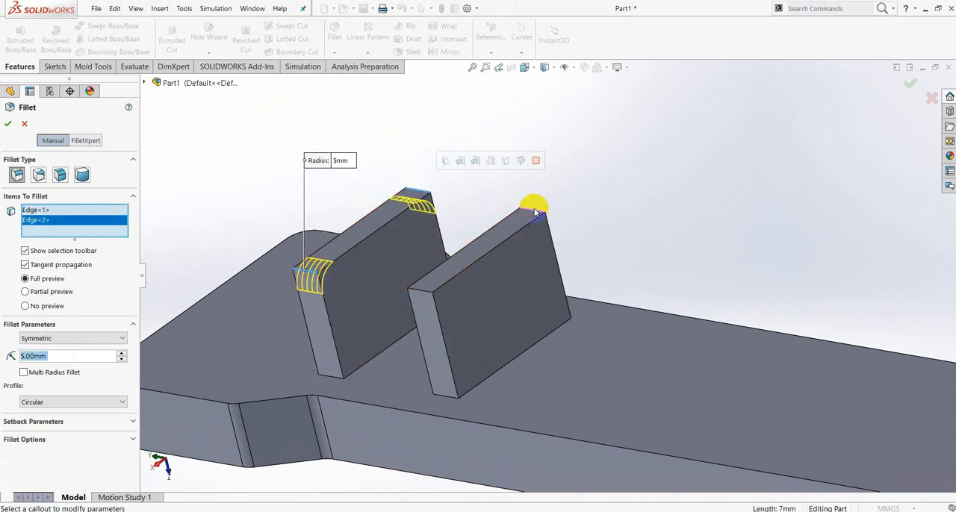
pyautogui.click(534, 212)
pyautogui.click(422, 294)
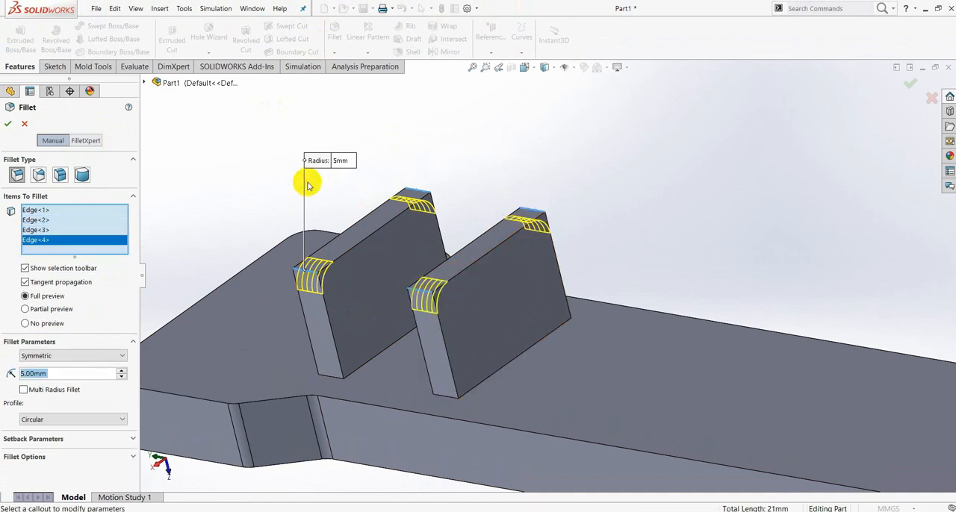
pyautogui.click(5, 127)
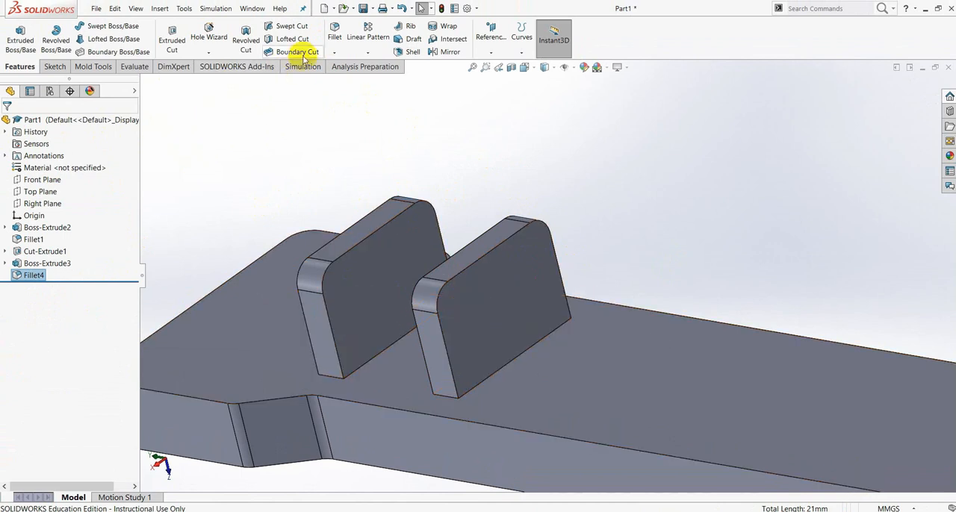
# - Fillet the edges of both broad faces on each of the two lugs with a 1 mm radius
pyautogui.click(334, 33)
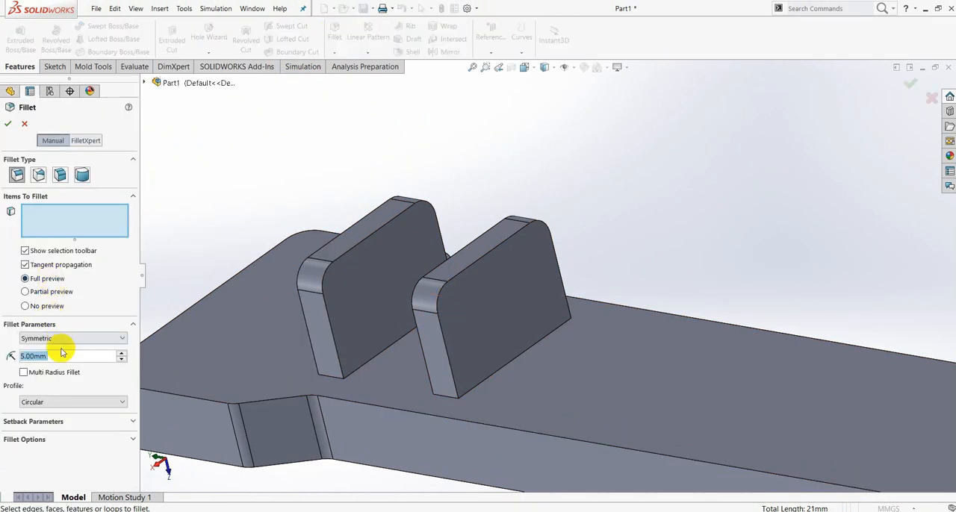
pyautogui.write('1')
pyautogui.press('Return')
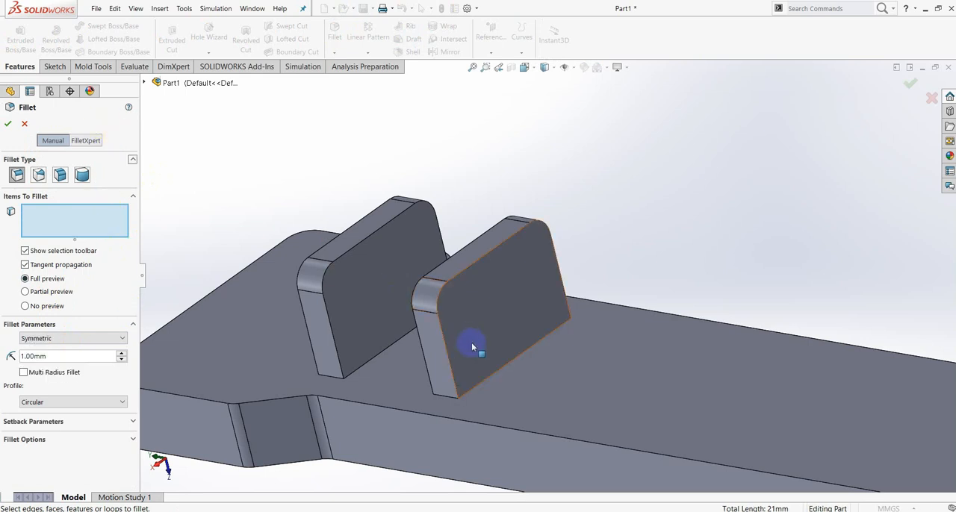
pyautogui.click(501, 318)
pyautogui.moveTo(508, 320); pyautogui.dragTo(562, 321, button='middle')
pyautogui.click(472, 278)
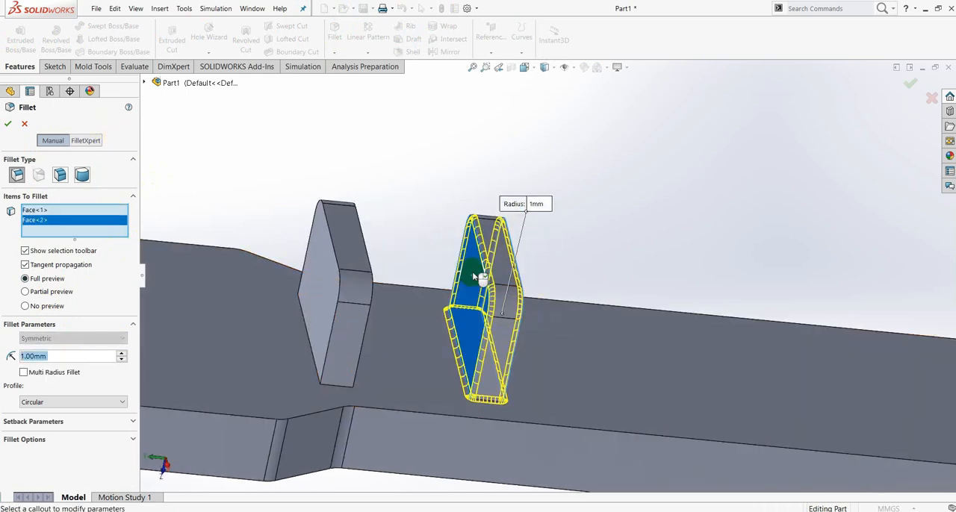
pyautogui.moveTo(583, 247); pyautogui.dragTo(527, 259, button='middle')
pyautogui.click(297, 281)
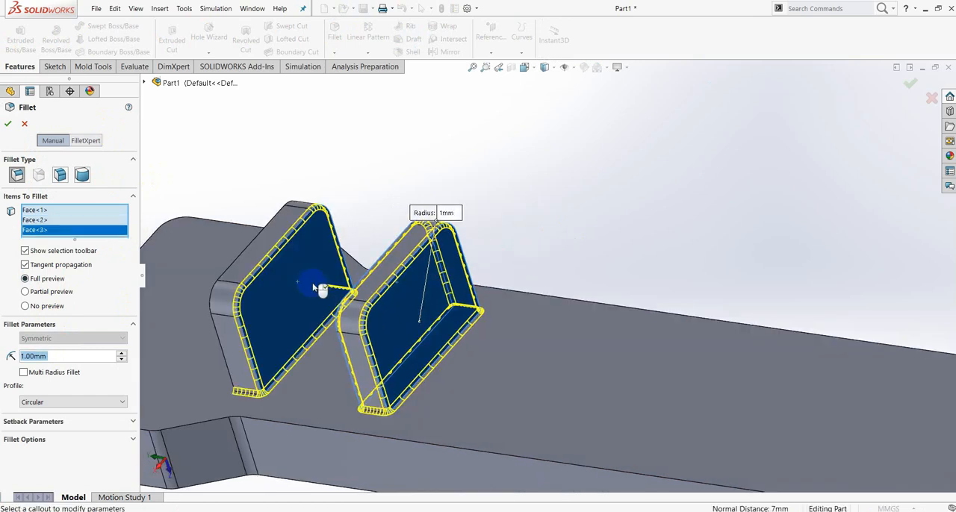
pyautogui.moveTo(368, 329); pyautogui.dragTo(189, 278, button='middle')
pyautogui.click(186, 270)
pyautogui.middleClick(381, 281)
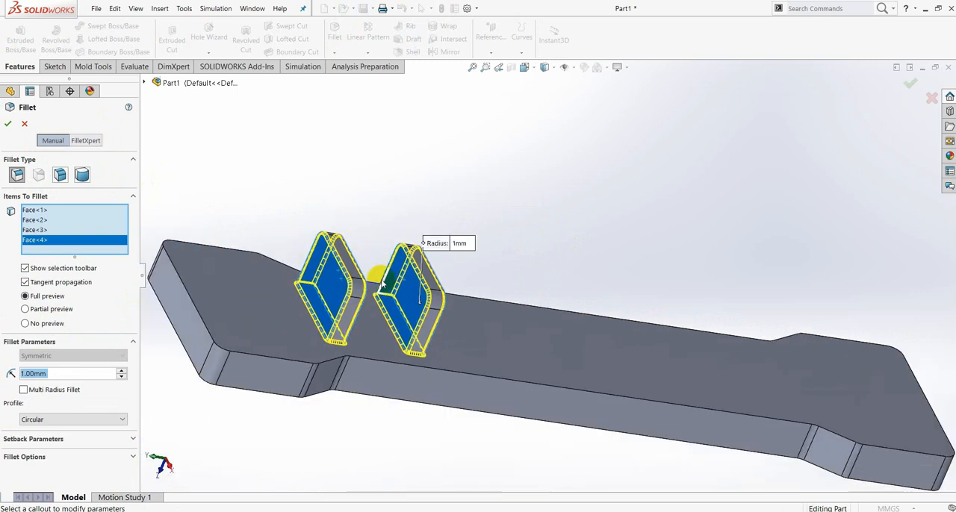
pyautogui.click(8, 127)
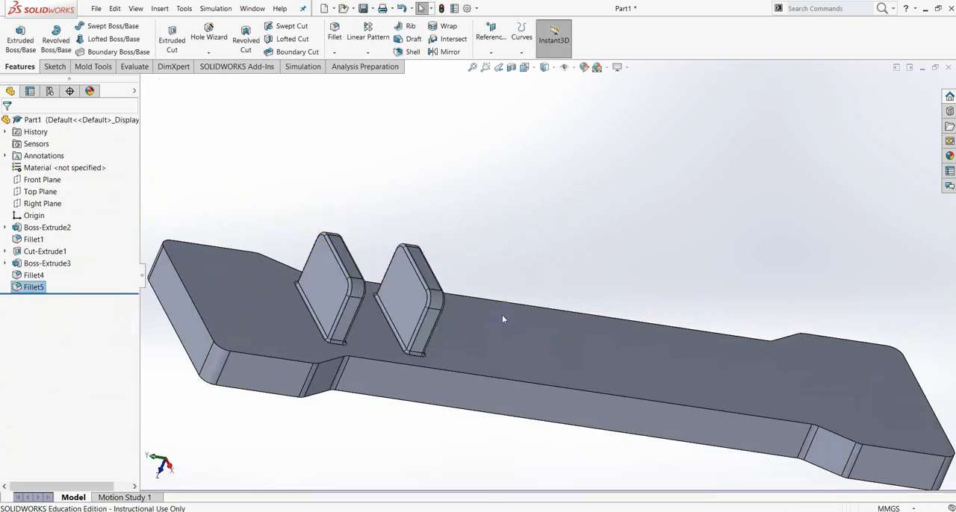
# - Start a sketch on the outer broad face of the lug and check the lug hole's dimensions in the PDF drawing
pyautogui.moveTo(533, 306); pyautogui.dragTo(469, 265, button='middle')
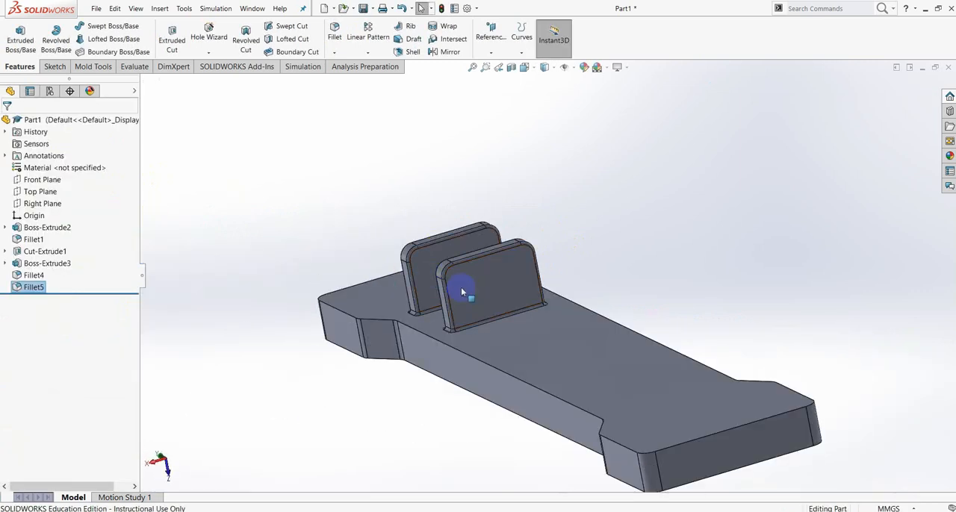
pyautogui.click(489, 291)
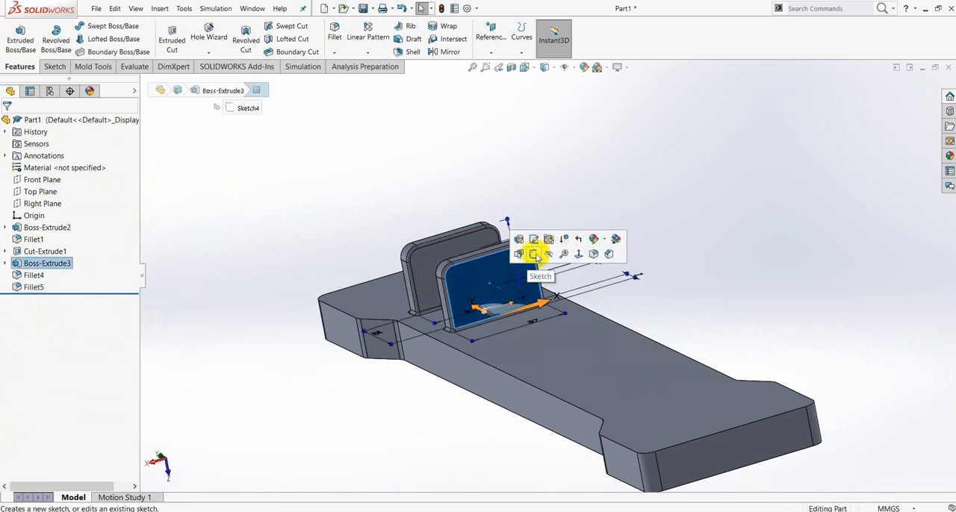
pyautogui.click(535, 255)
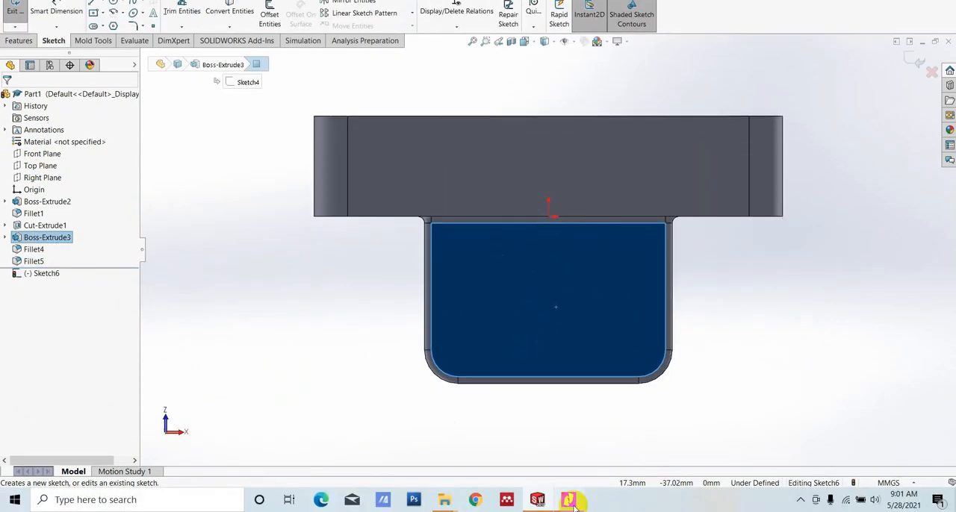
pyautogui.click(570, 501)
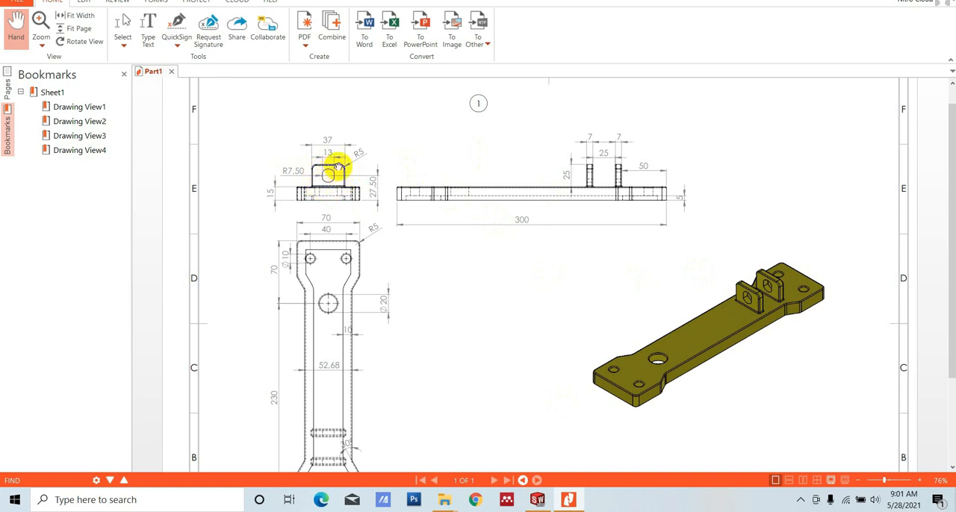
pyautogui.scroll(-3, 336, 166)
pyautogui.scroll(2, 326, 151)
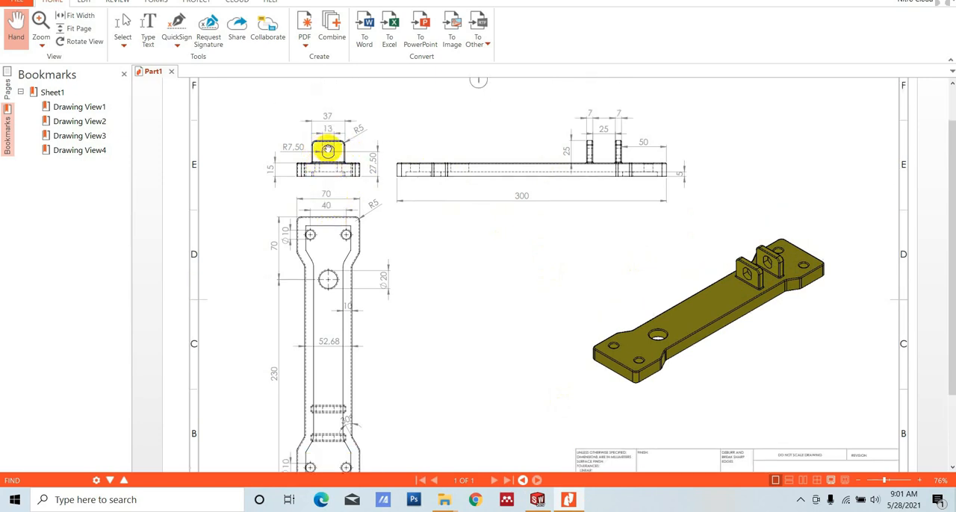
pyautogui.click(538, 499)
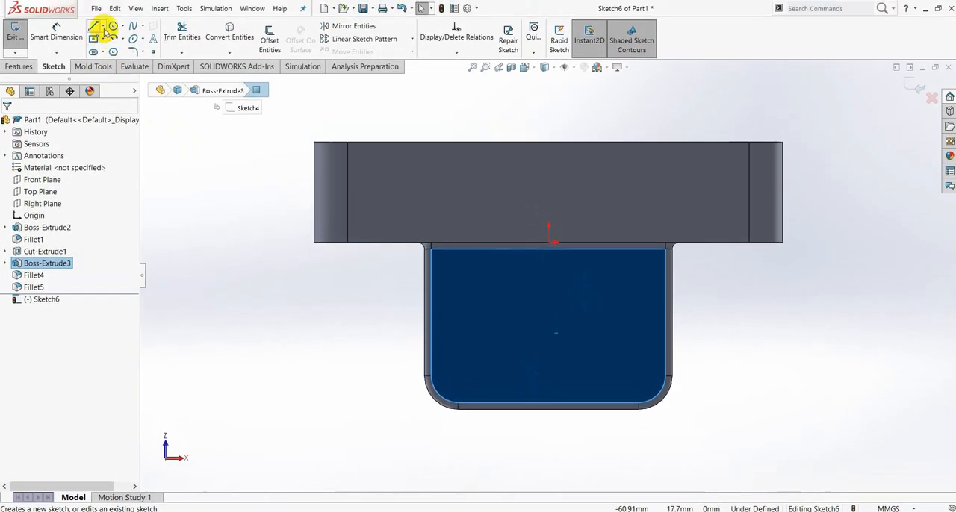
# - Draw a vertical centerline from the origin to the midpoint of the lug's outer end edge
pyautogui.click(103, 3)
pyautogui.click(118, 51)
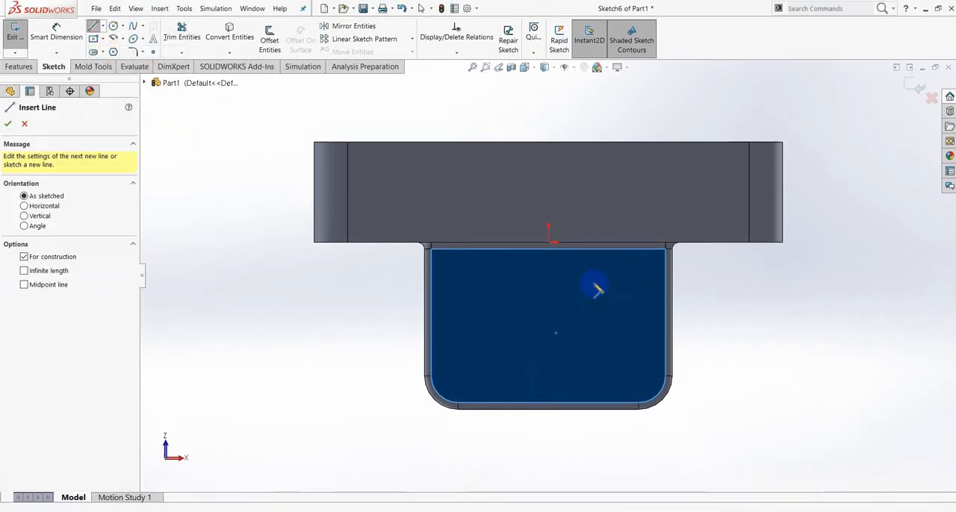
pyautogui.moveTo(549, 243); pyautogui.dragTo(550, 335)
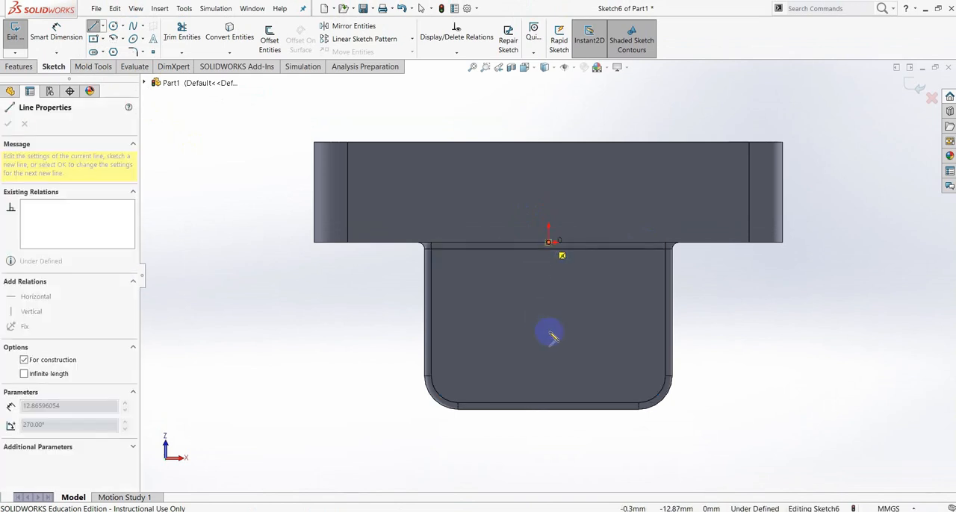
pyautogui.moveTo(554, 394); pyautogui.dragTo(552, 407)
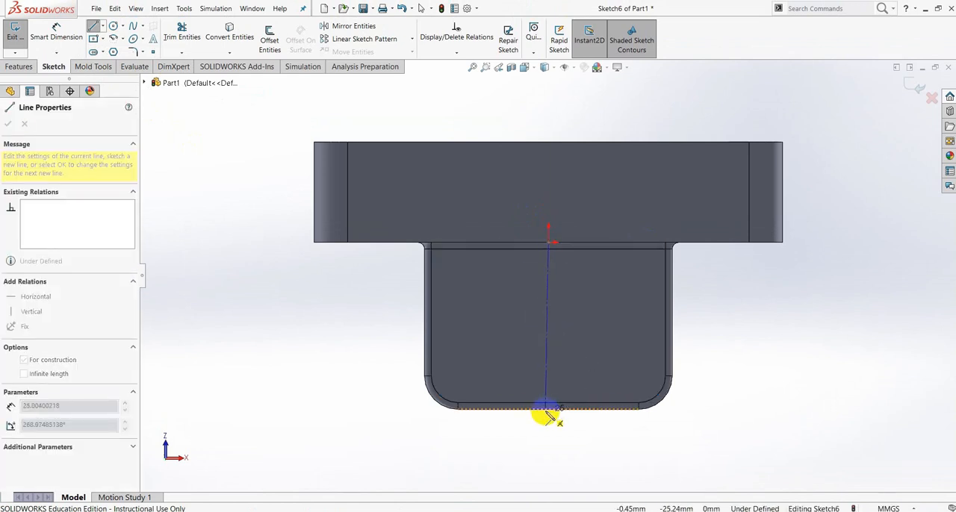
pyautogui.click(548, 409)
pyautogui.scroll(-3, 549, 413)
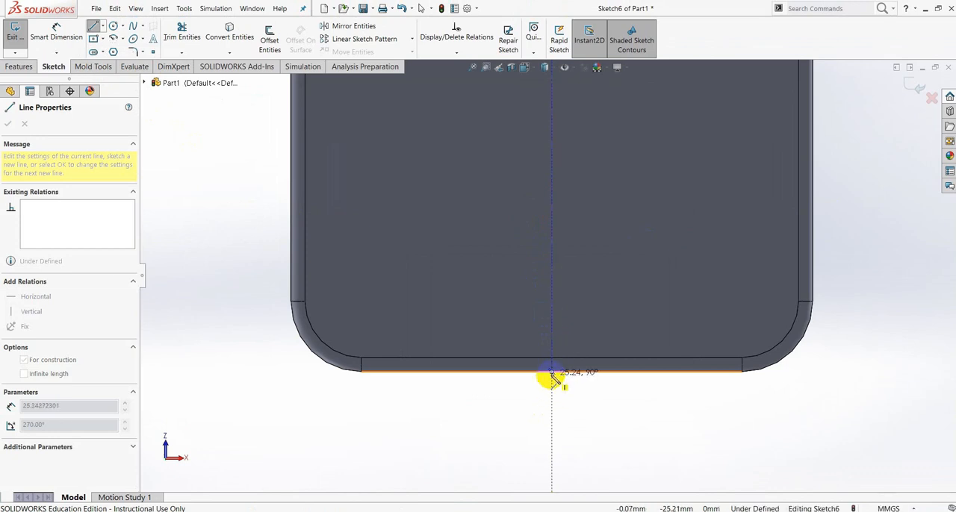
pyautogui.click(551, 371)
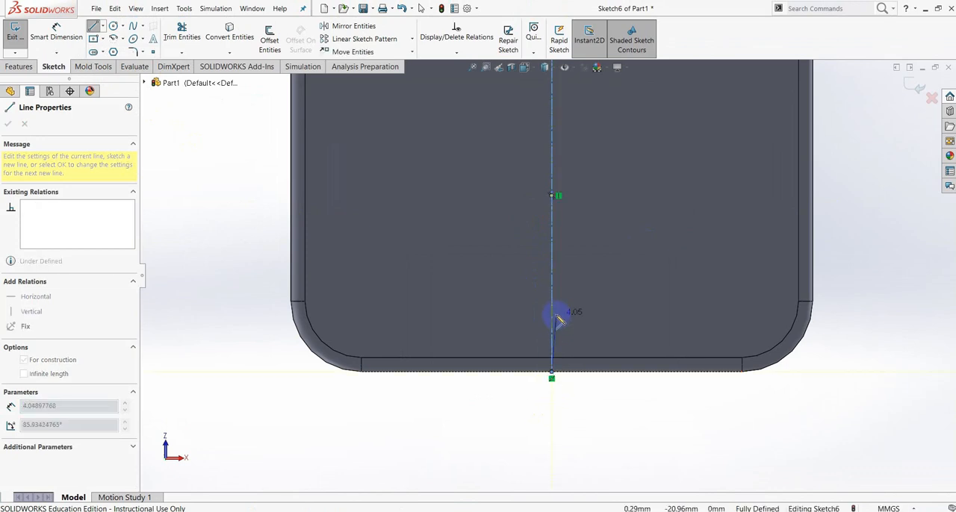
pyautogui.press('Escape')
pyautogui.scroll(3, 590, 224)
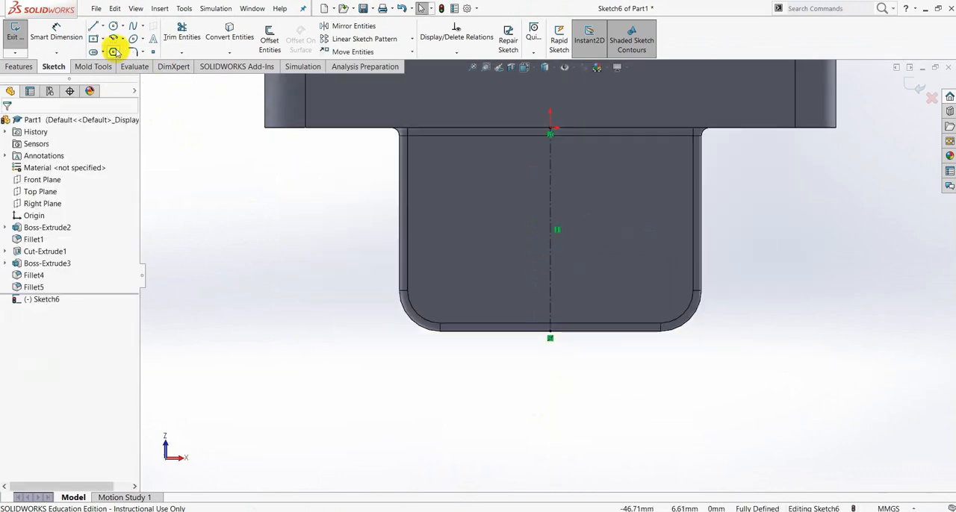
# - Draw a circle centred on the centerline's midpoint and dimension its diameter as 15 mm
pyautogui.click(112, 27)
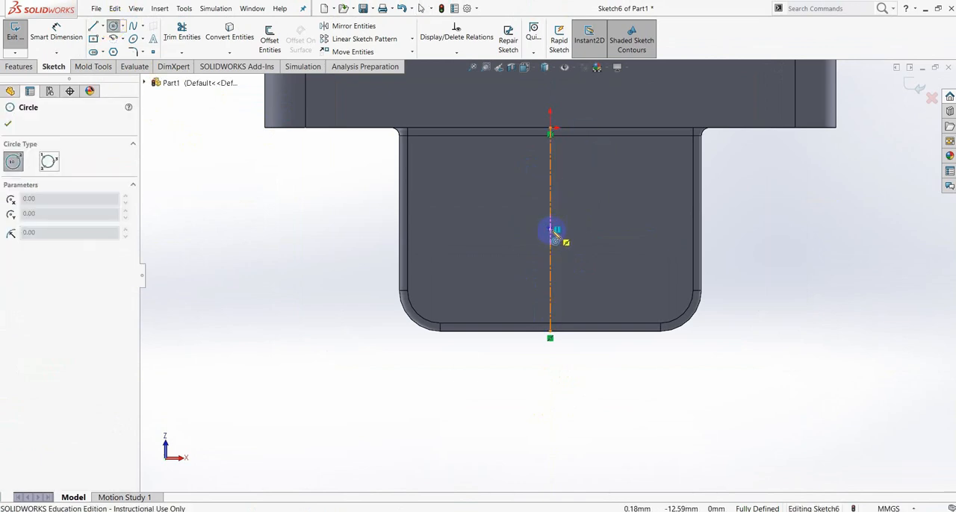
pyautogui.click(550, 230)
pyautogui.click(512, 188)
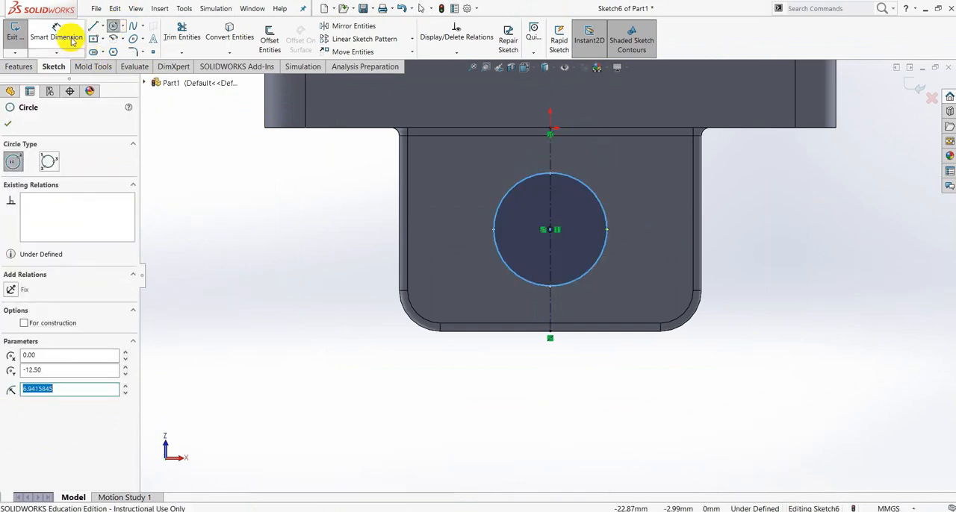
pyautogui.click(72, 41)
pyautogui.click(519, 273)
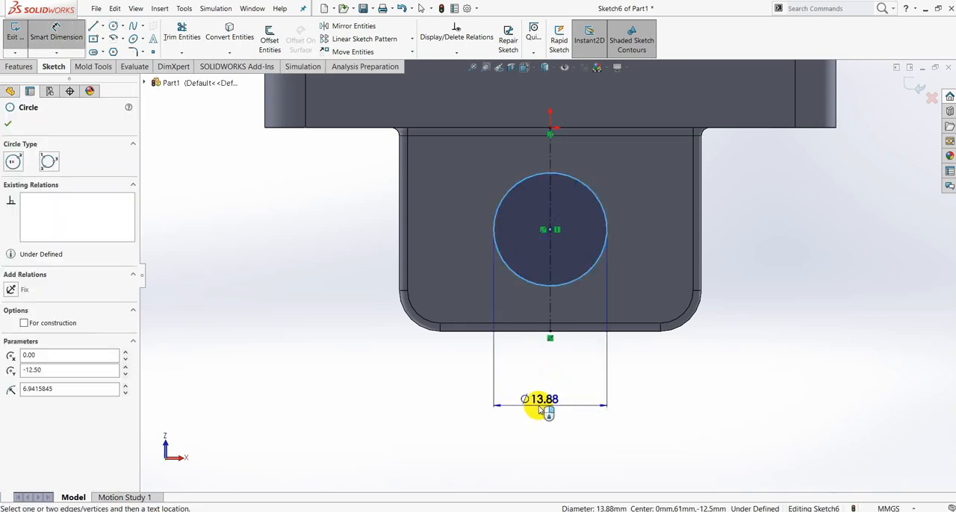
pyautogui.click(539, 408)
pyautogui.press('Return')
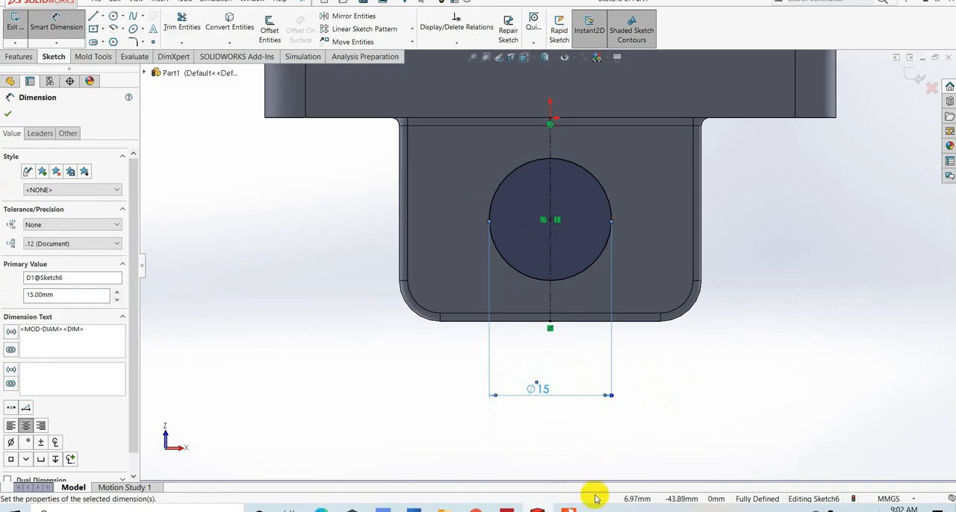
# - Check the hole's flat width in the PDF drawing and draw a vertical chord about 9.45 mm long across the circle, left of the centerline
pyautogui.click(571, 508)
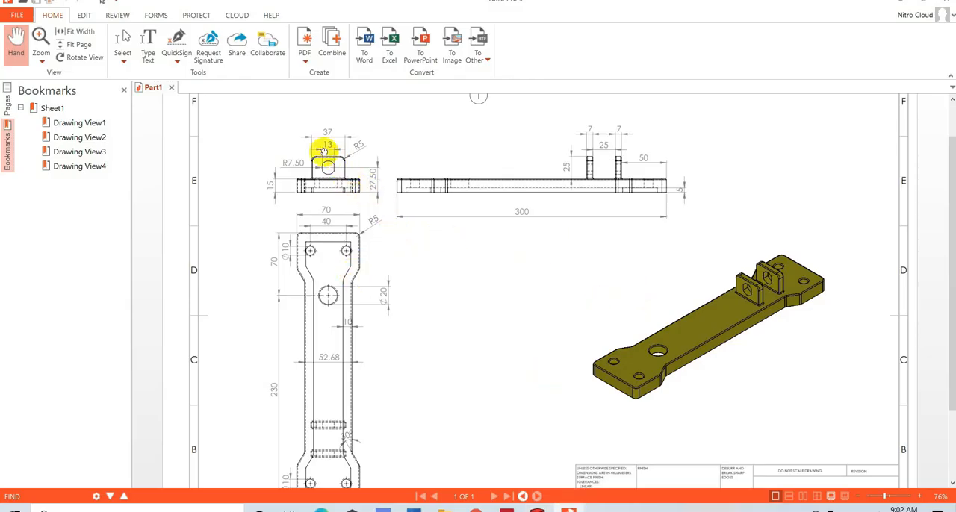
pyautogui.click(887, 481)
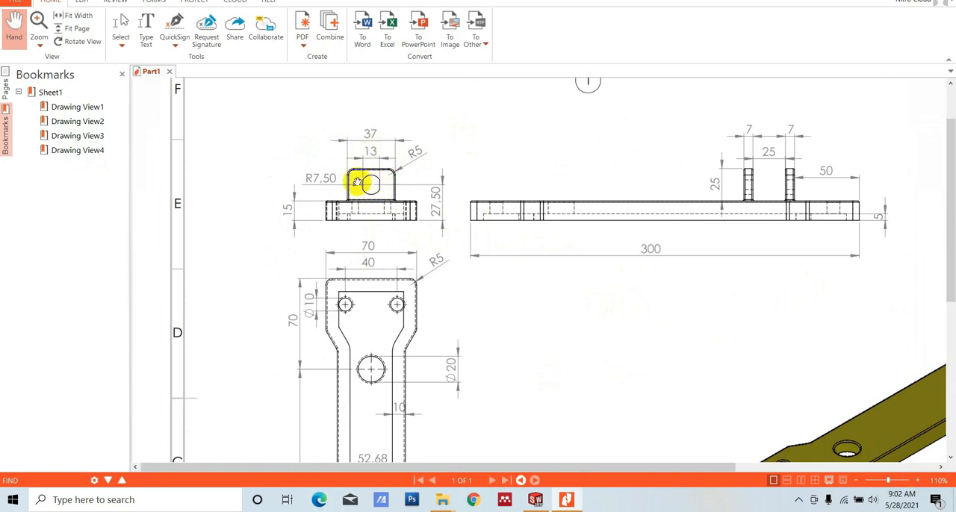
pyautogui.click(535, 499)
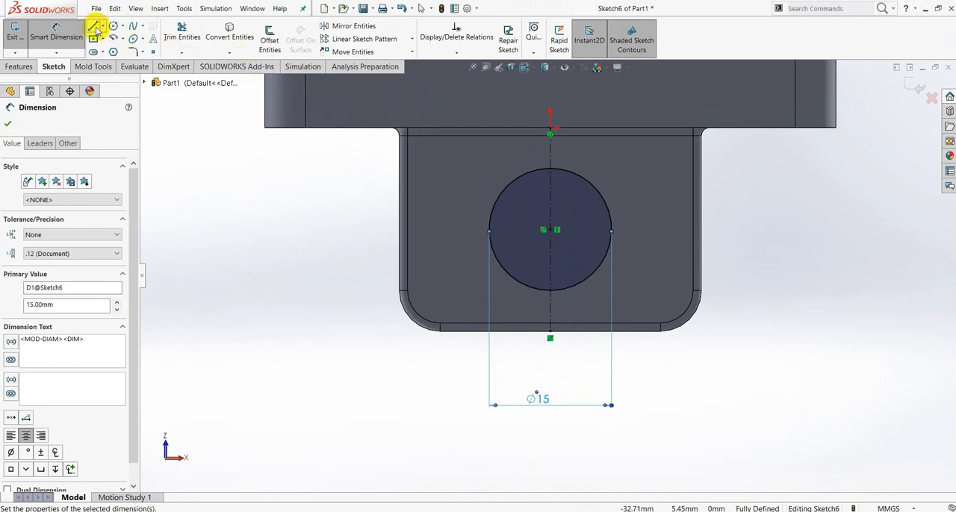
pyautogui.click(94, 28)
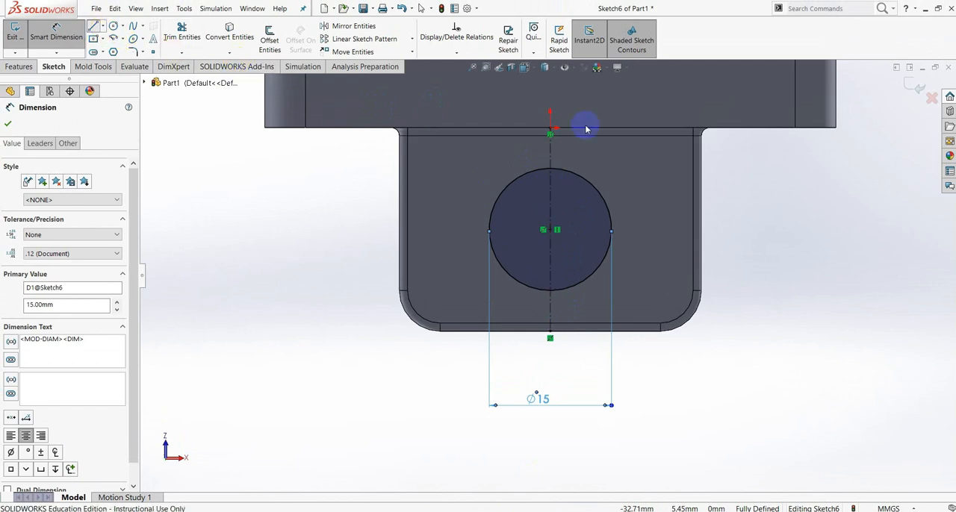
pyautogui.click(503, 194)
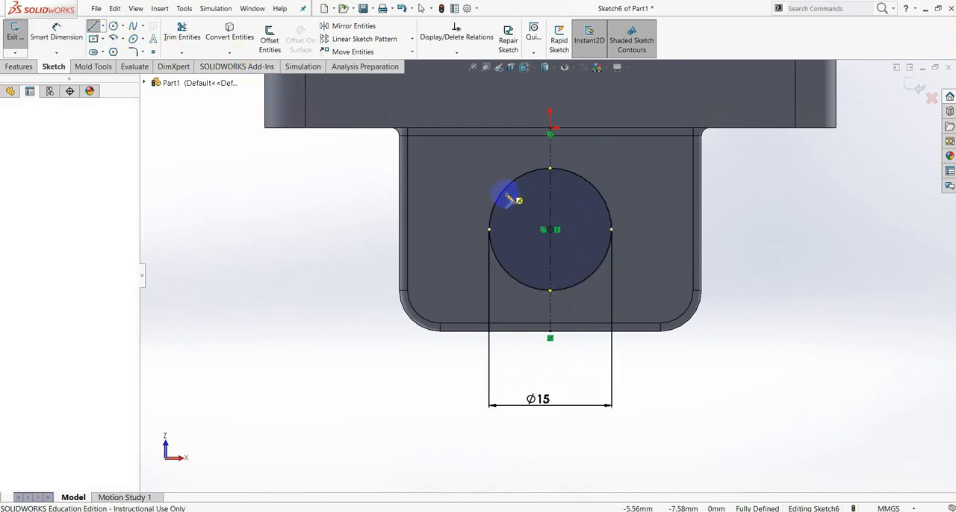
pyautogui.click(503, 265)
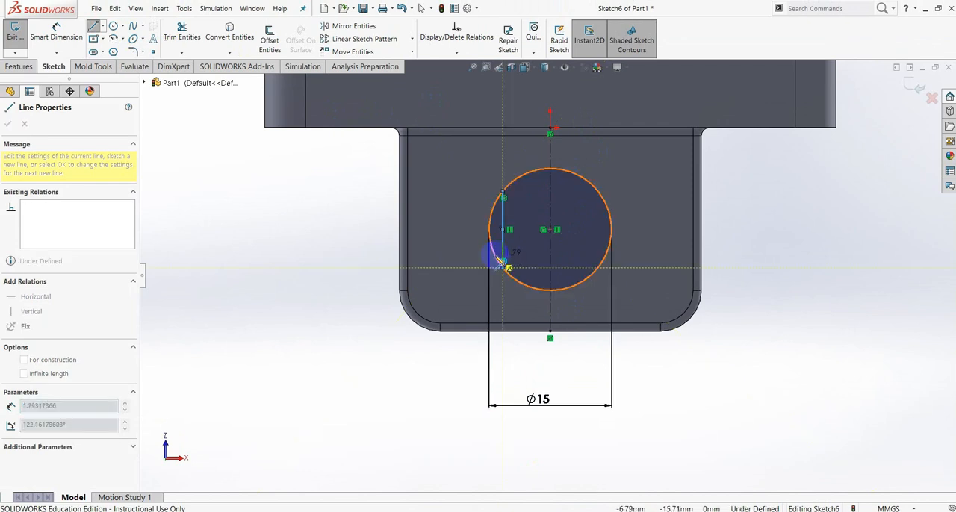
pyautogui.press('Escape')
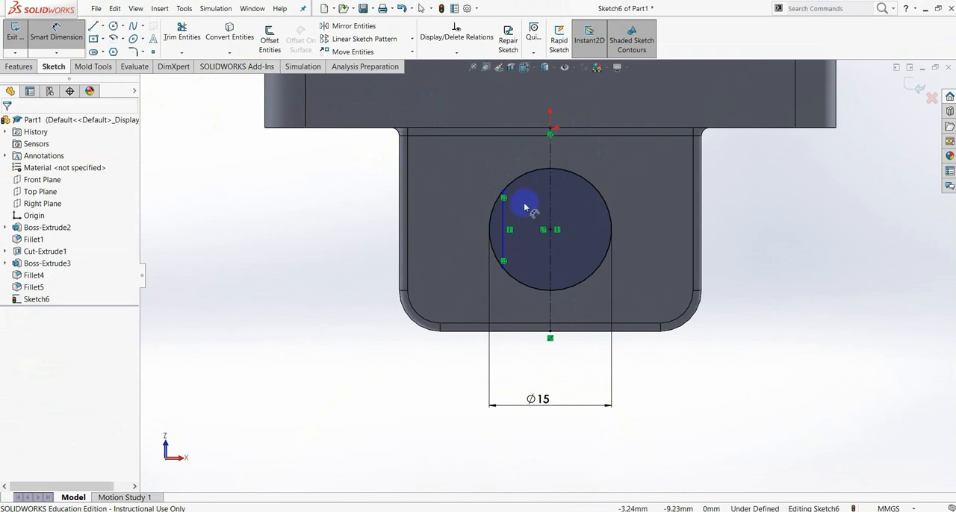
# - Dimension the distance from the vertical chord to the centerline as 13/2 (6.5 mm)
pyautogui.click(503, 218)
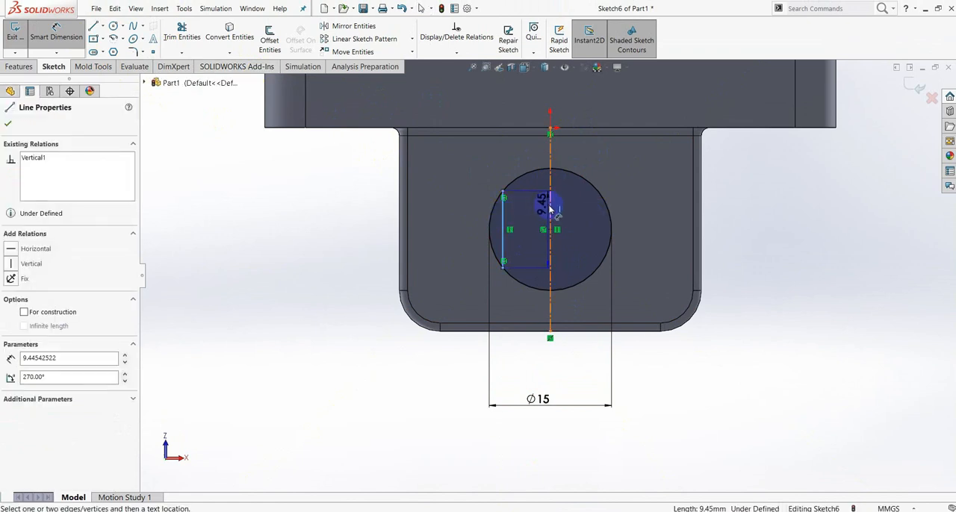
pyautogui.click(551, 211)
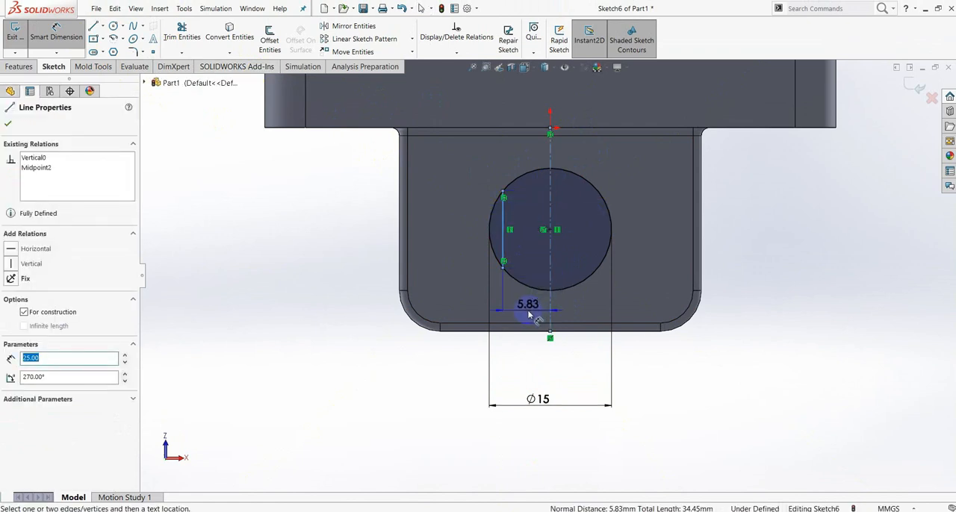
pyautogui.scroll(-3, 526, 308)
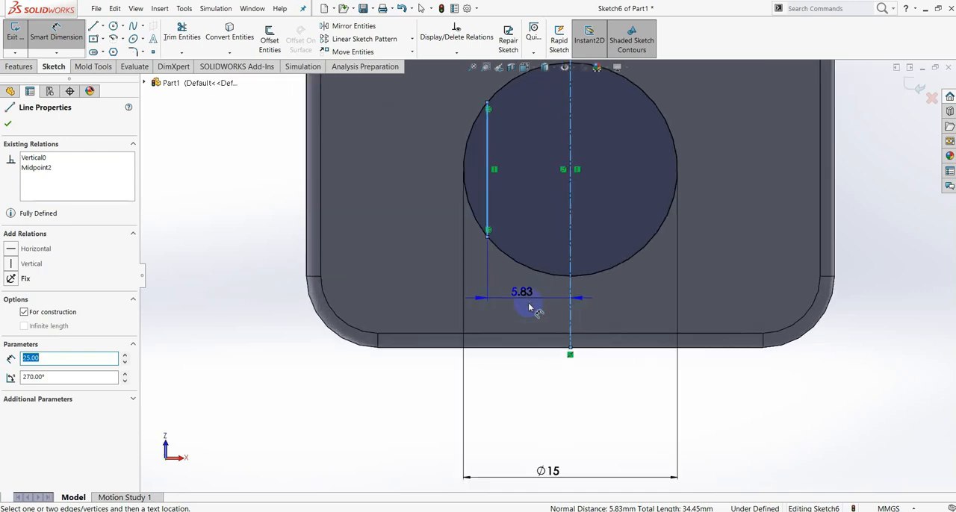
pyautogui.click(533, 309)
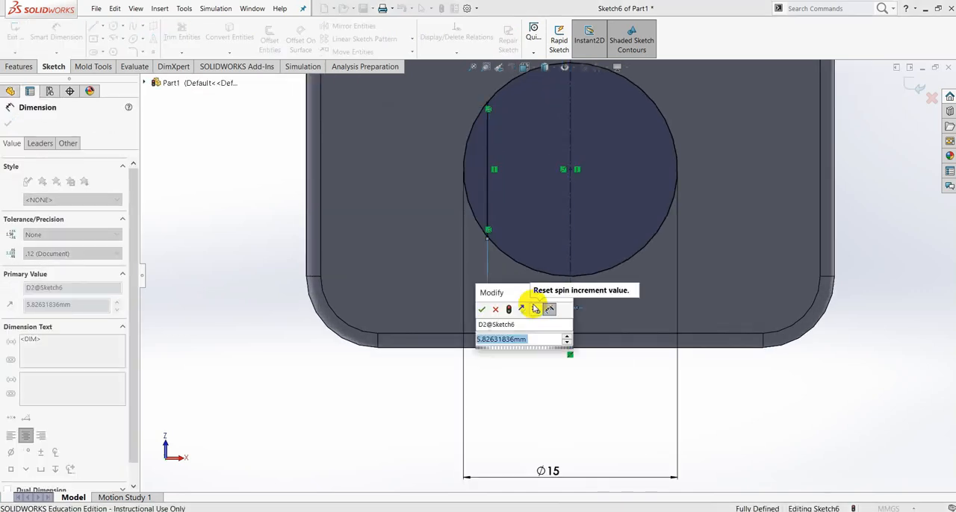
pyautogui.write('13')
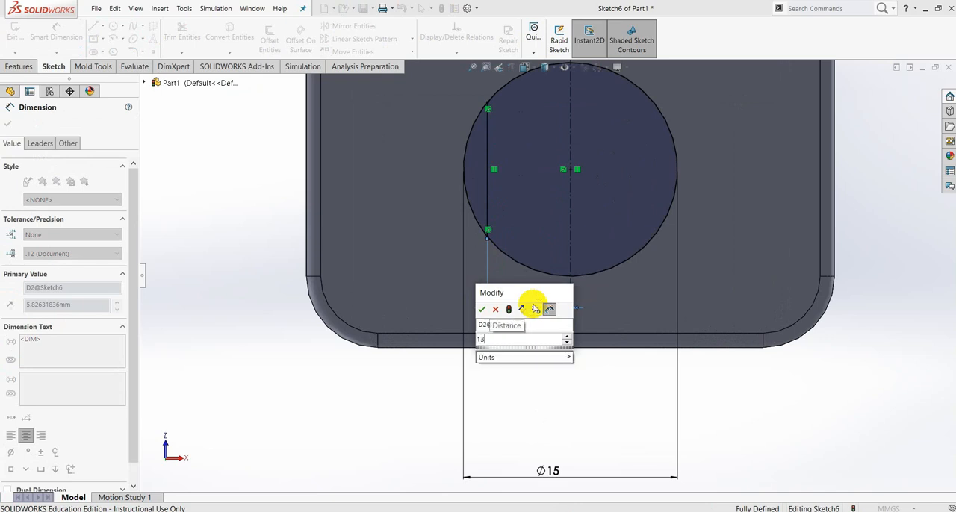
pyautogui.write('/2')
pyautogui.press('Return')
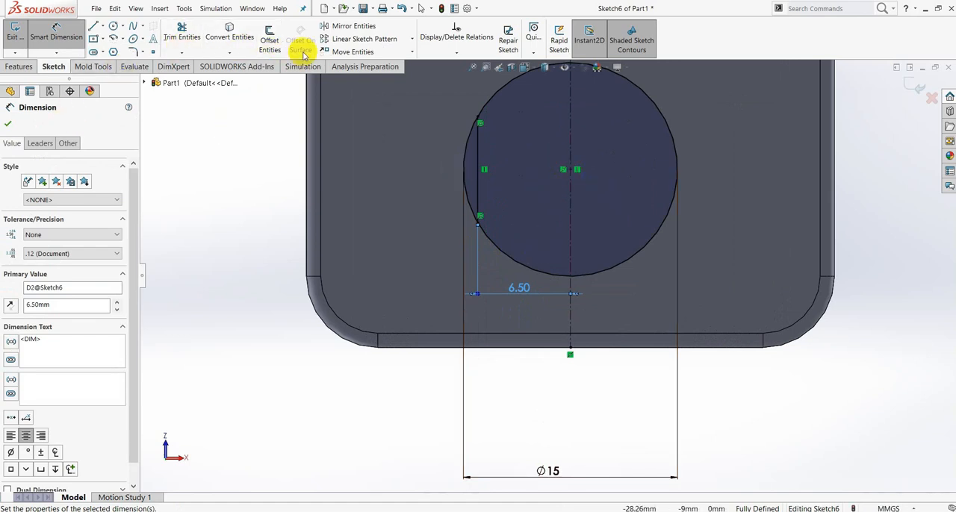
# - Mirror the vertical chord about the centerline to form the hole's opposite flat side
pyautogui.click(353, 28)
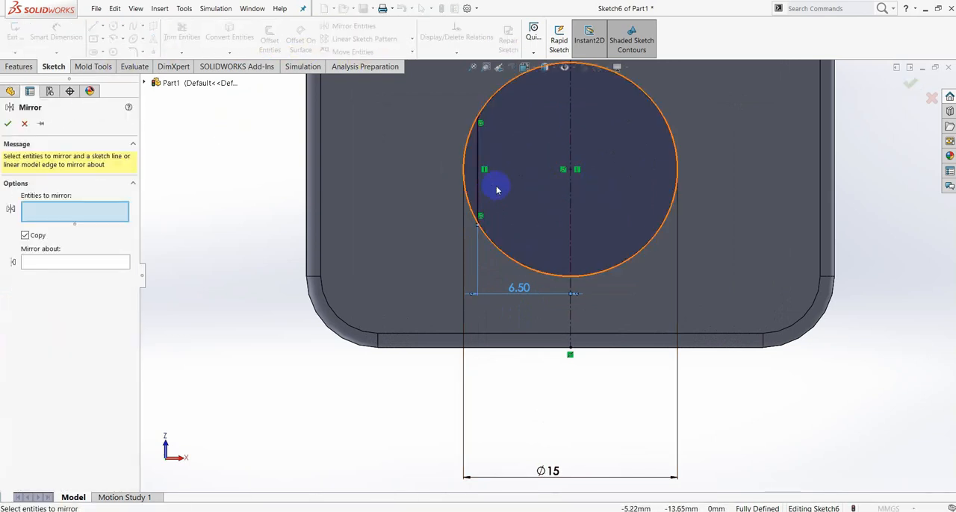
pyautogui.click(478, 166)
pyautogui.click(44, 262)
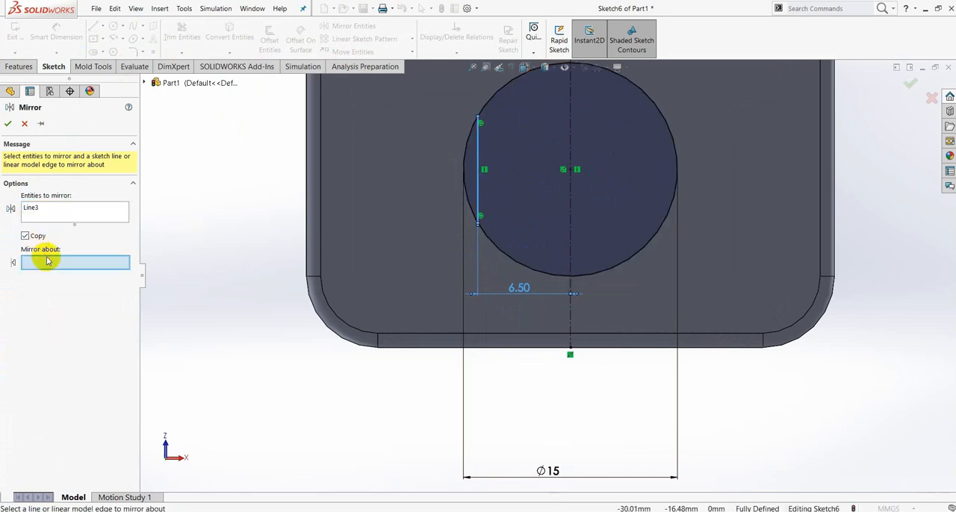
pyautogui.click(569, 160)
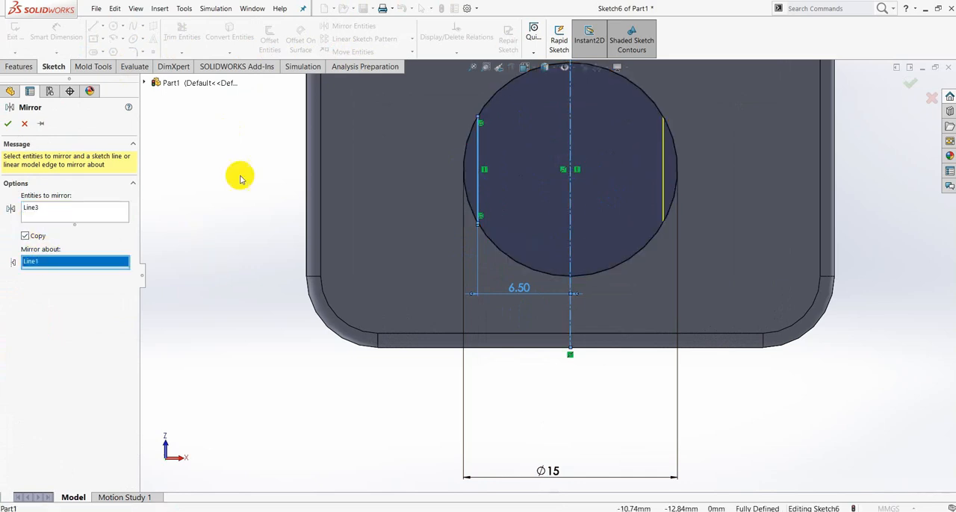
pyautogui.click(8, 125)
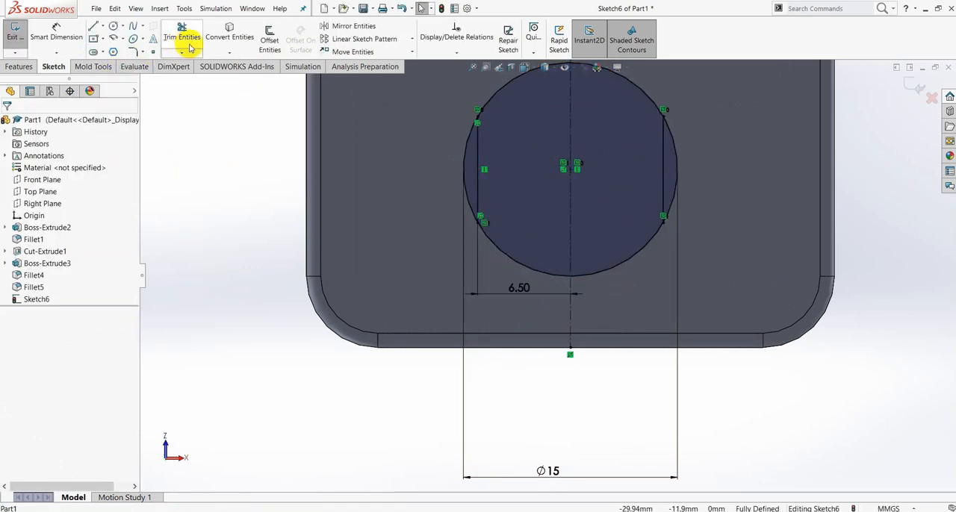
# - Power-trim the circle's arcs outside the two vertical chords, leaving a closed profile with two flat sides
pyautogui.click(182, 53)
pyautogui.click(199, 66)
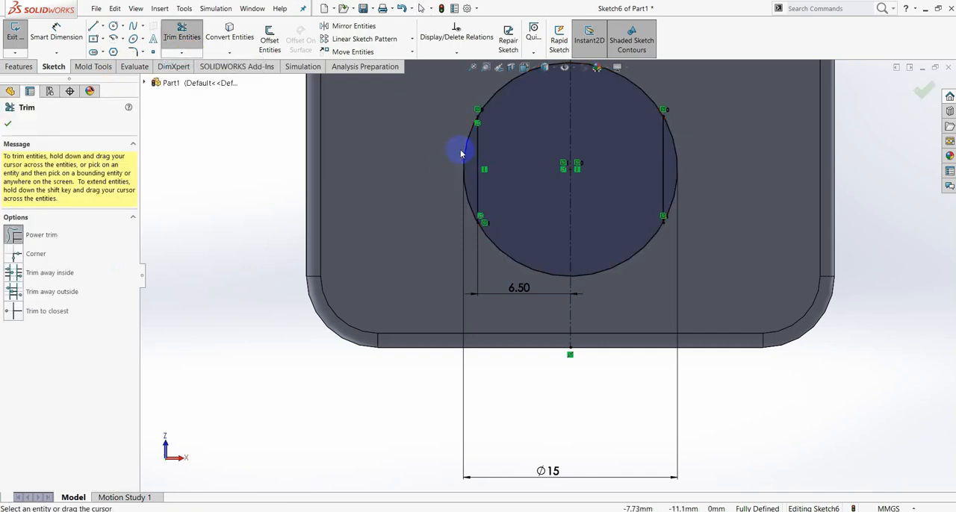
pyautogui.moveTo(459, 150); pyautogui.dragTo(467, 154)
pyautogui.moveTo(693, 147)
pyautogui.mouseDown()
pyautogui.moveTo(674, 166)
pyautogui.moveTo(540, 226)
pyautogui.mouseUp()
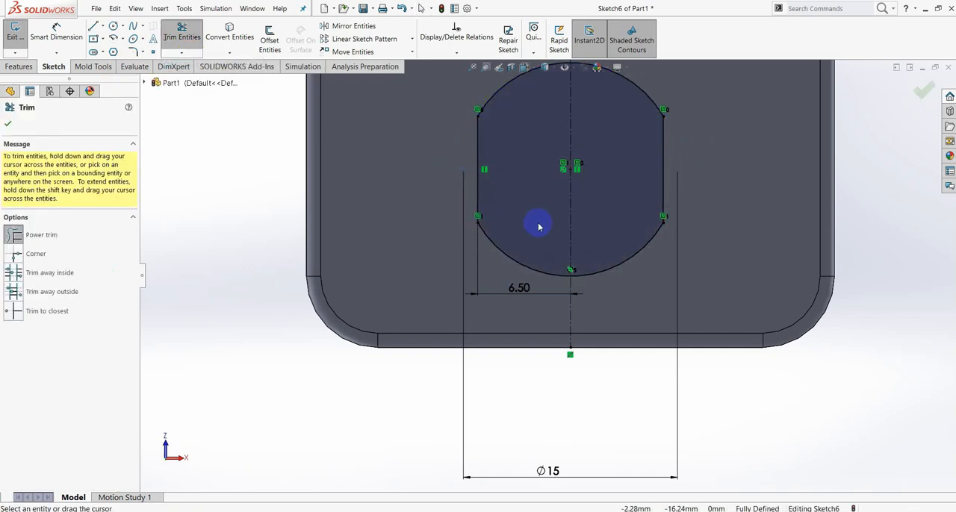
pyautogui.click(9, 126)
# - Cut-extrude the flat-sided hole profile through both lugs with a blind depth of 101 mm
pyautogui.moveTo(213, 177); pyautogui.dragTo(476, 260, button='middle')
pyautogui.scroll(8, 476, 260)
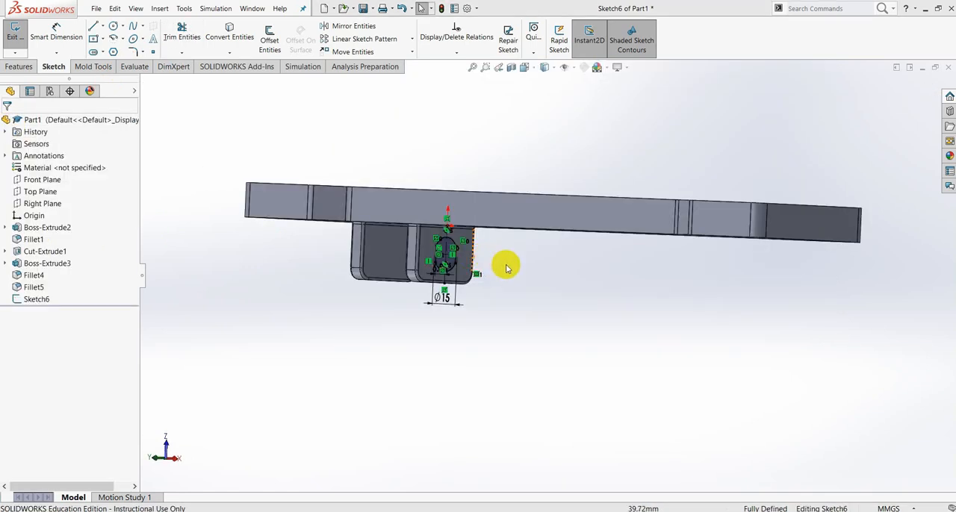
pyautogui.scroll(-3, 492, 267)
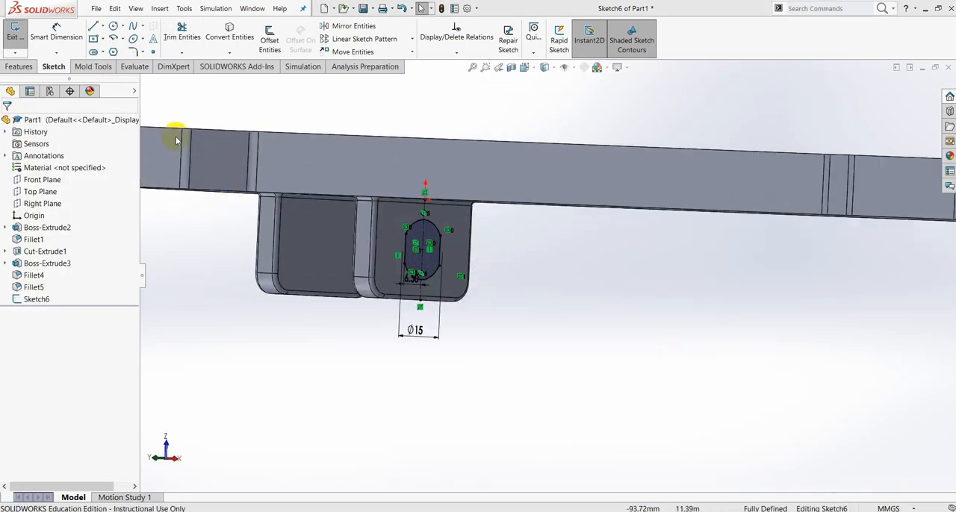
pyautogui.click(19, 66)
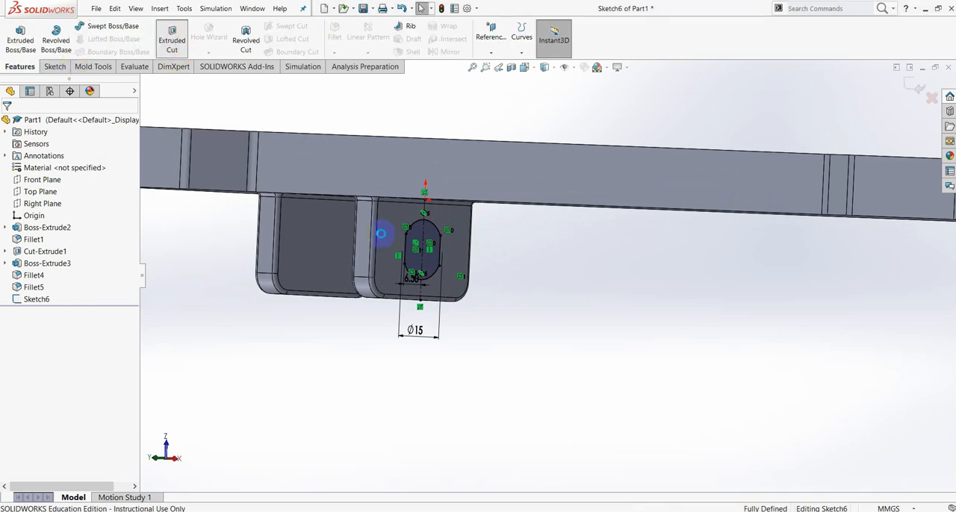
pyautogui.scroll(4, 417, 293)
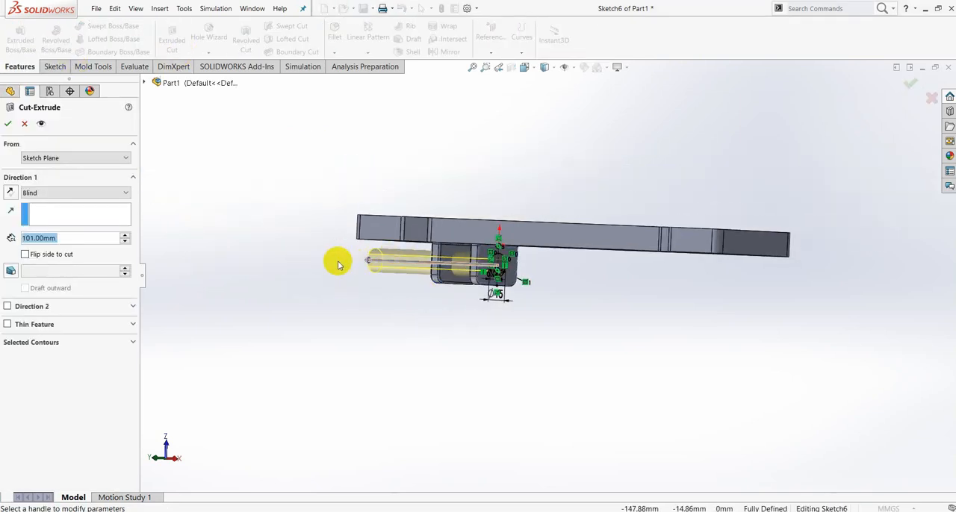
pyautogui.click(8, 124)
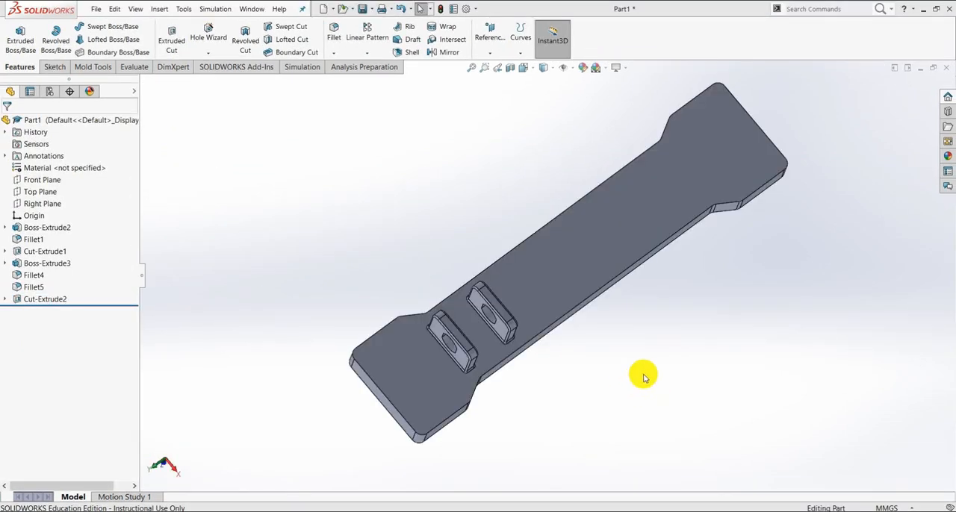
# - Inspect the plate with its cut lug holes from several sides and check the top-view hole dimensions in the PDF drawing
pyautogui.scroll(3, 645, 376)
pyautogui.moveTo(644, 351); pyautogui.dragTo(582, 201, button='middle')
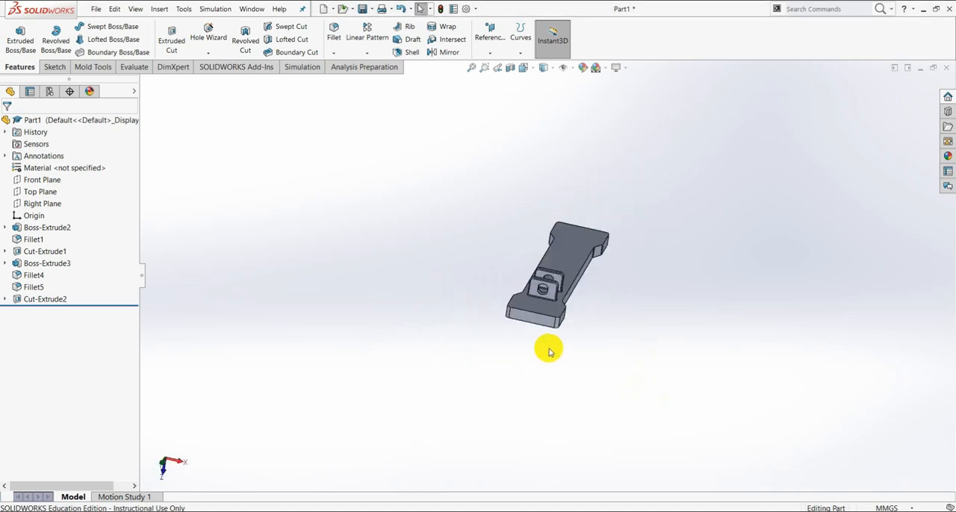
pyautogui.moveTo(565, 325); pyautogui.dragTo(600, 292, button='middle')
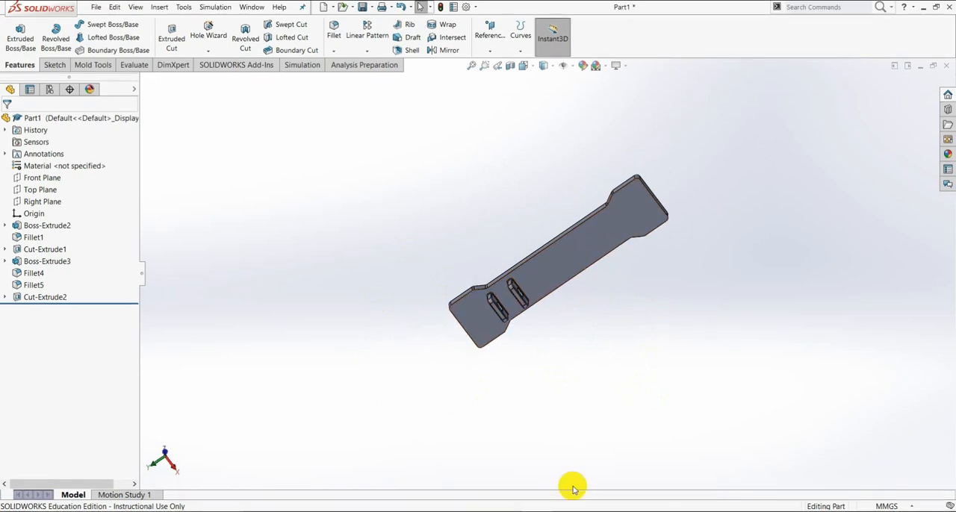
pyautogui.click(568, 498)
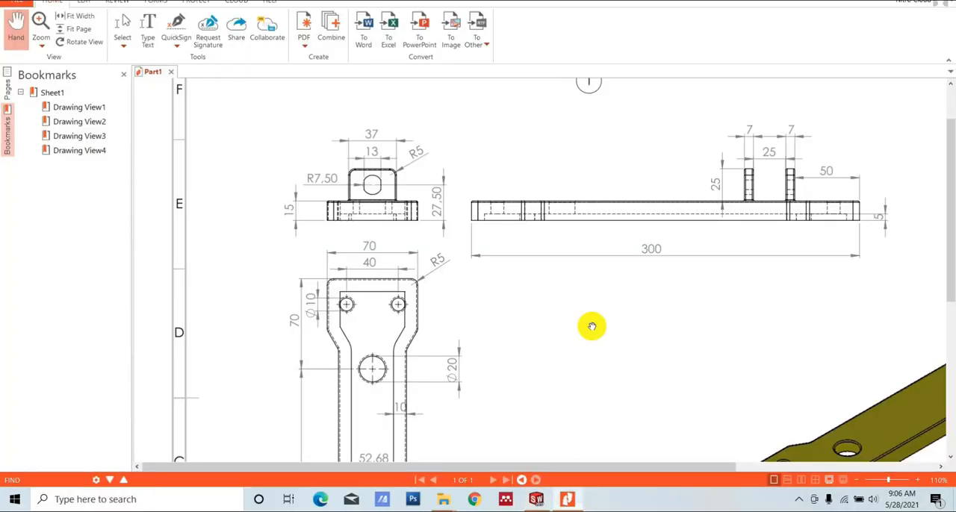
pyautogui.scroll(-1, 401, 345)
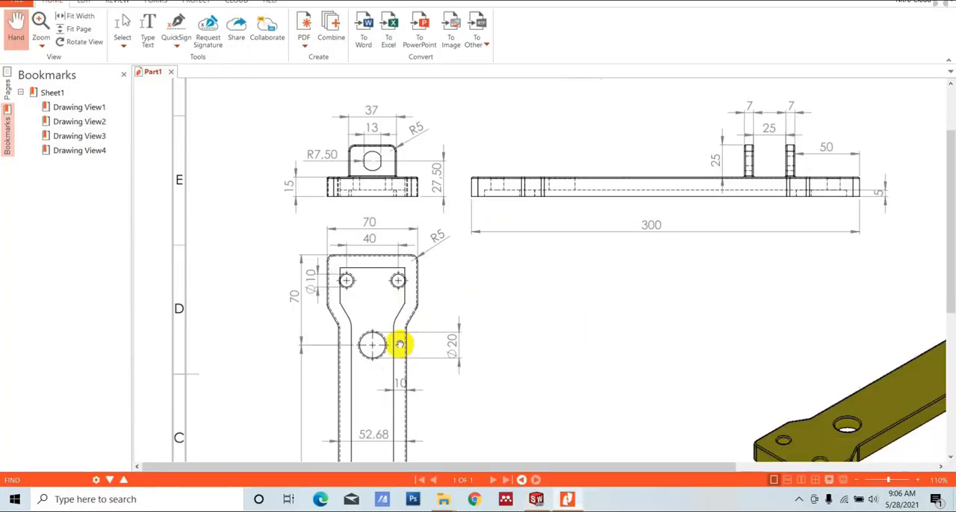
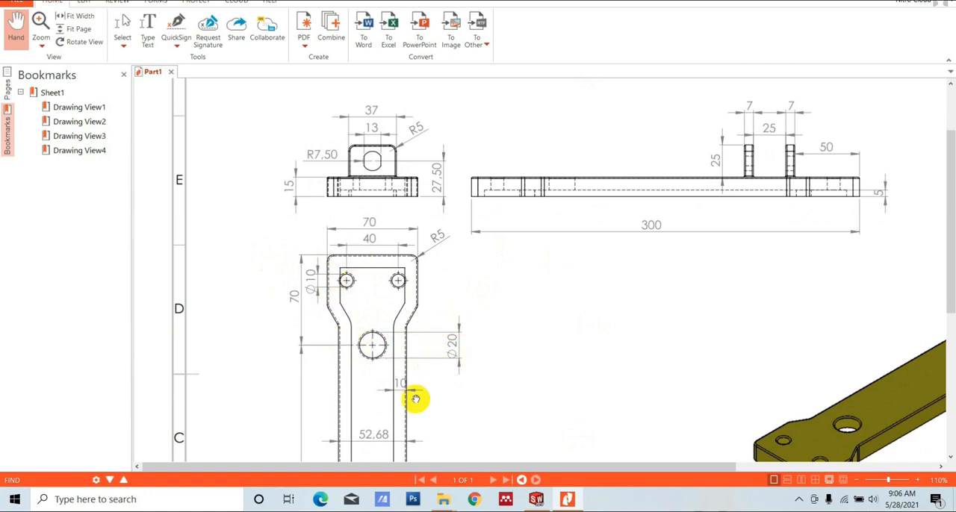
# - Check the hole layout in the PDF drawing, switch to SOLIDWORKS and start a sketch on the plate's lug-side face
pyautogui.scroll(1, 438, 352)
pyautogui.scroll(-5, 405, 358)
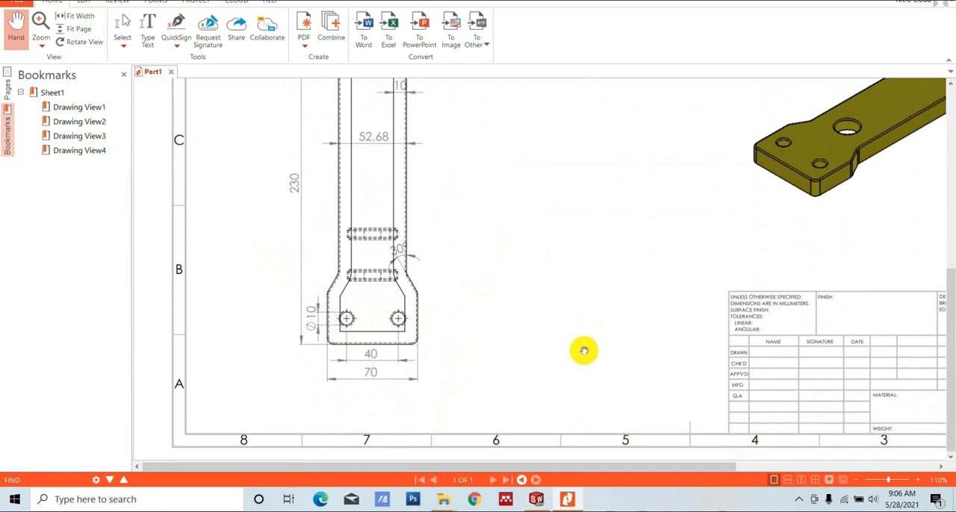
pyautogui.click(537, 498)
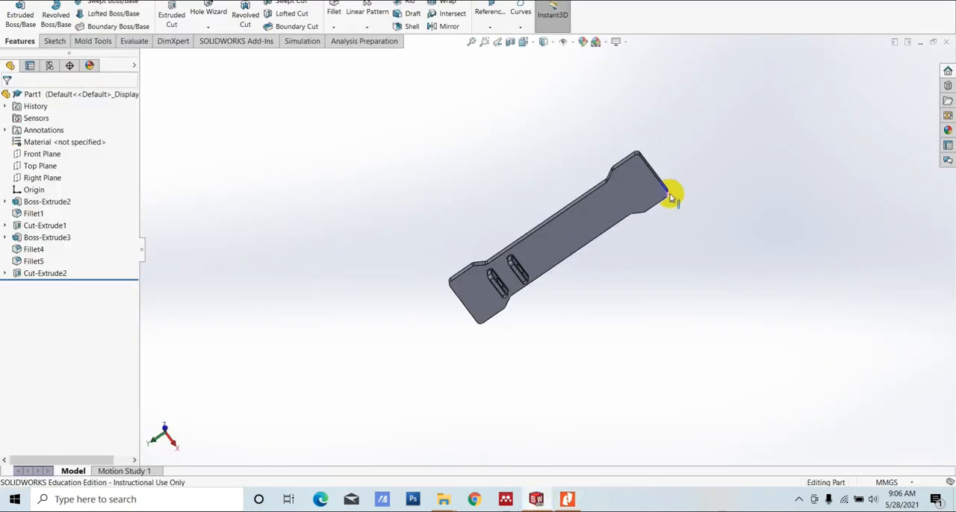
pyautogui.moveTo(674, 197); pyautogui.dragTo(580, 124, button='middle')
pyautogui.moveTo(626, 267); pyautogui.dragTo(561, 252, button='middle')
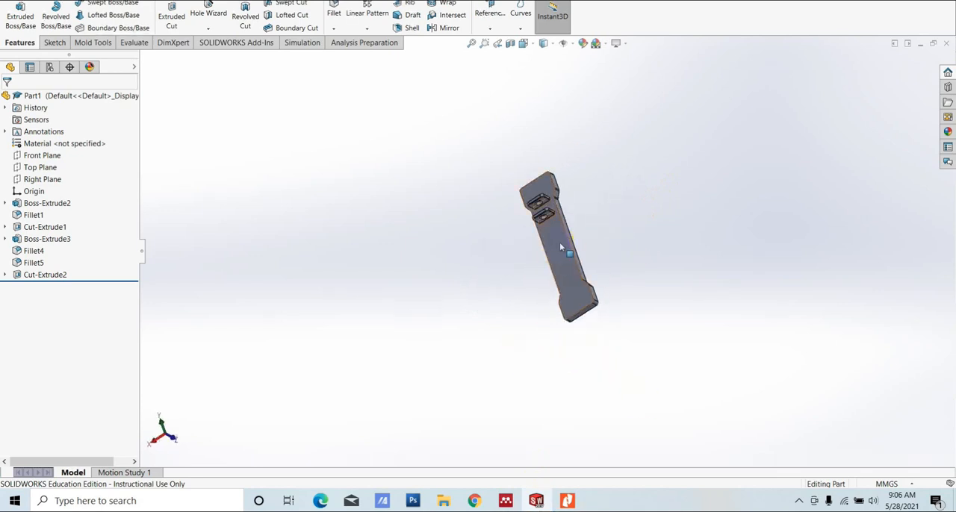
pyautogui.click(561, 252)
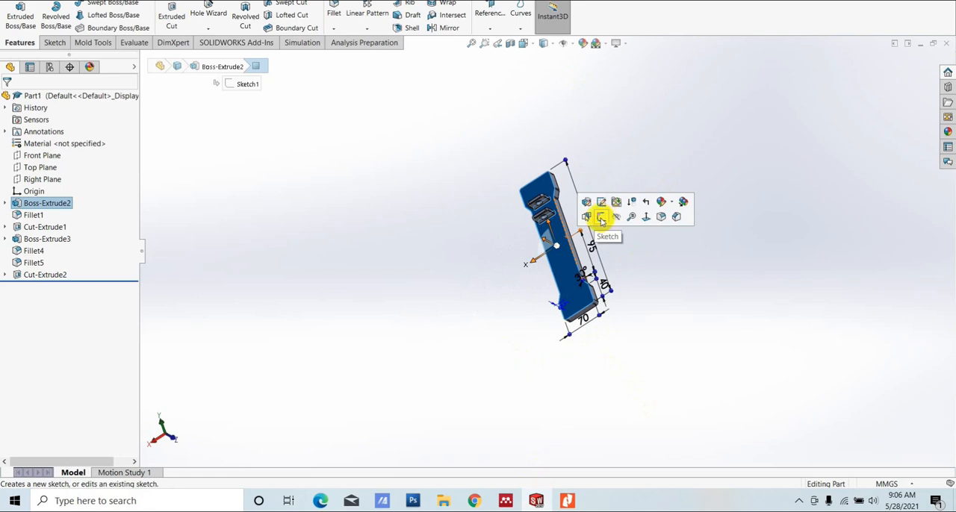
pyautogui.click(601, 217)
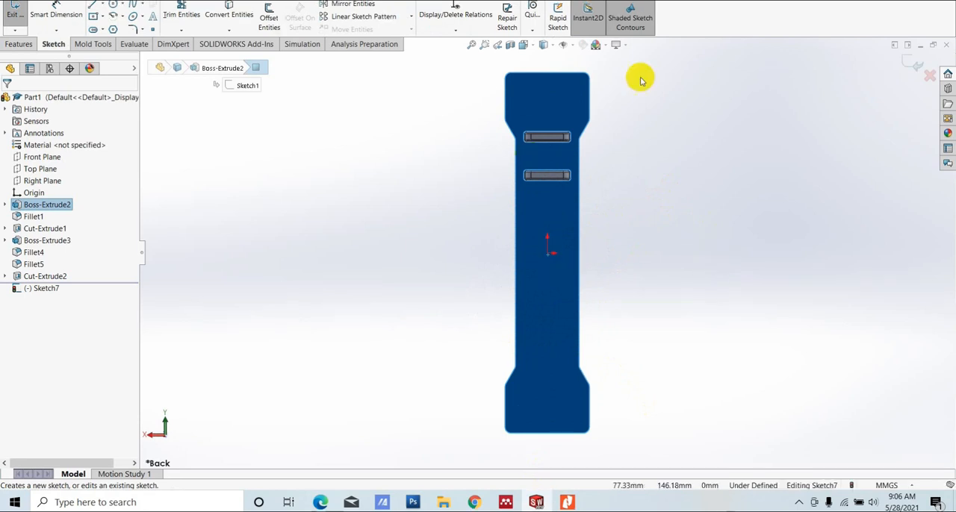
pyautogui.scroll(2, 586, 142)
pyautogui.scroll(-1, 567, 158)
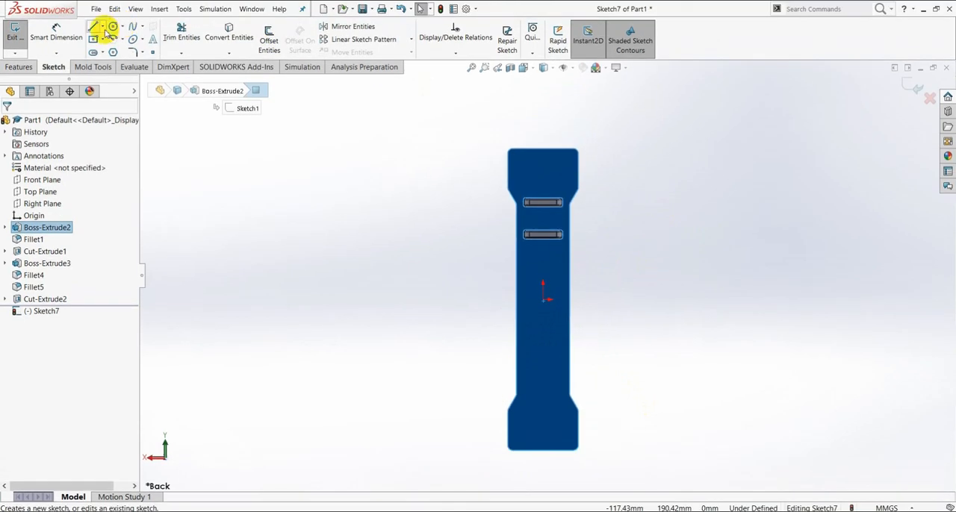
# - Draw a vertical centerline along the plate, from the midpoint of the lug-end edge to the midpoint of the opposite end edge
pyautogui.click(103, 28)
pyautogui.click(118, 49)
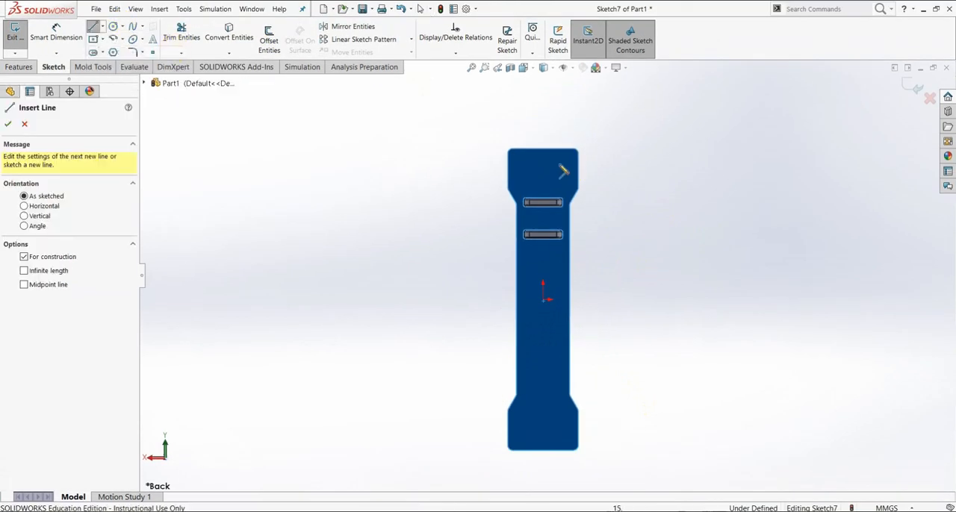
pyautogui.scroll(-2, 556, 166)
pyautogui.scroll(-2, 556, 166)
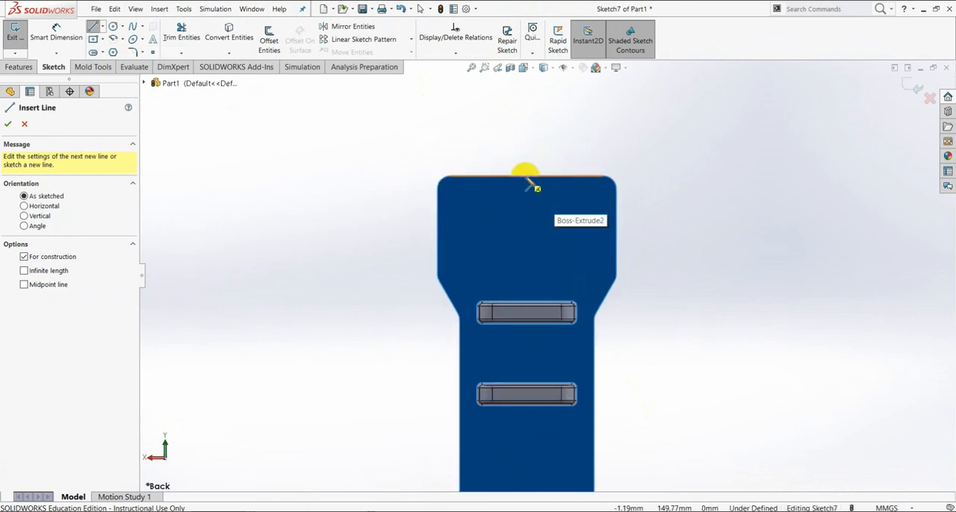
pyautogui.click(527, 178)
pyautogui.scroll(4, 568, 336)
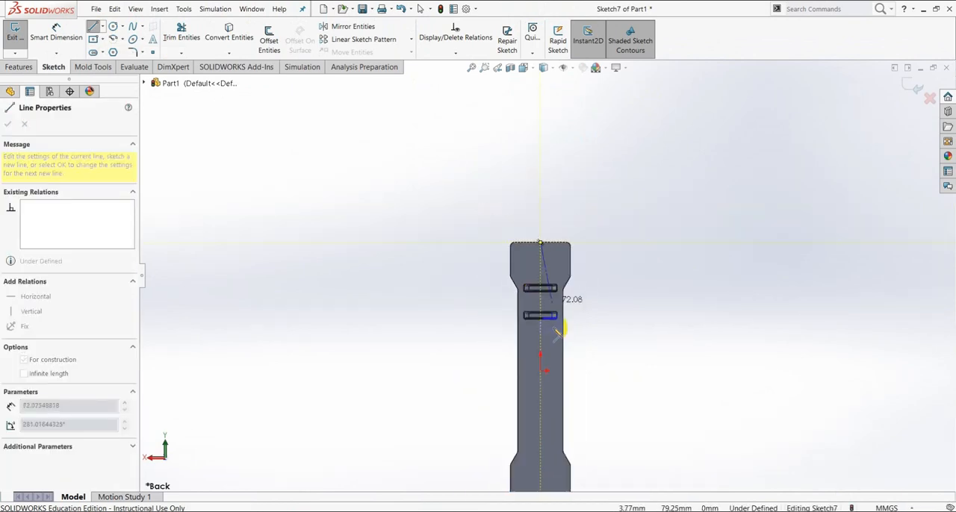
pyautogui.scroll(-4, 566, 356)
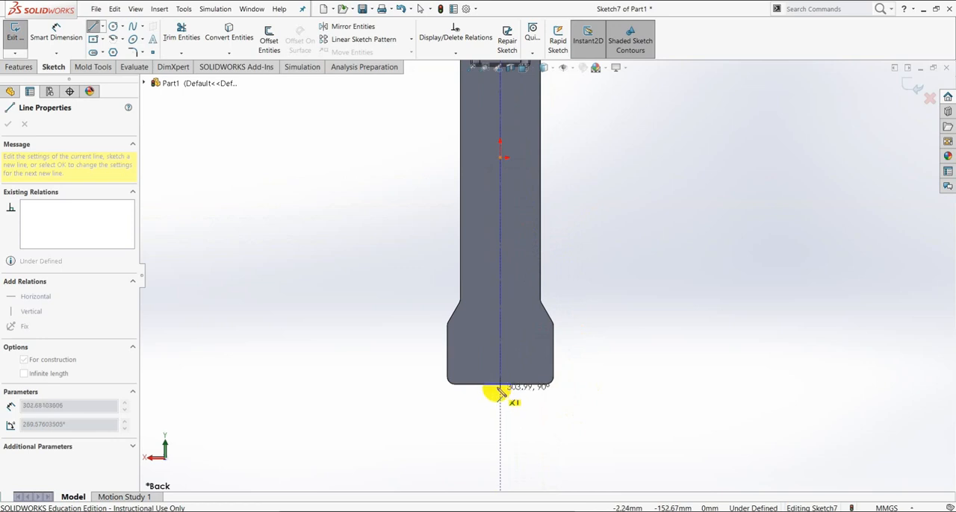
pyautogui.click(500, 389)
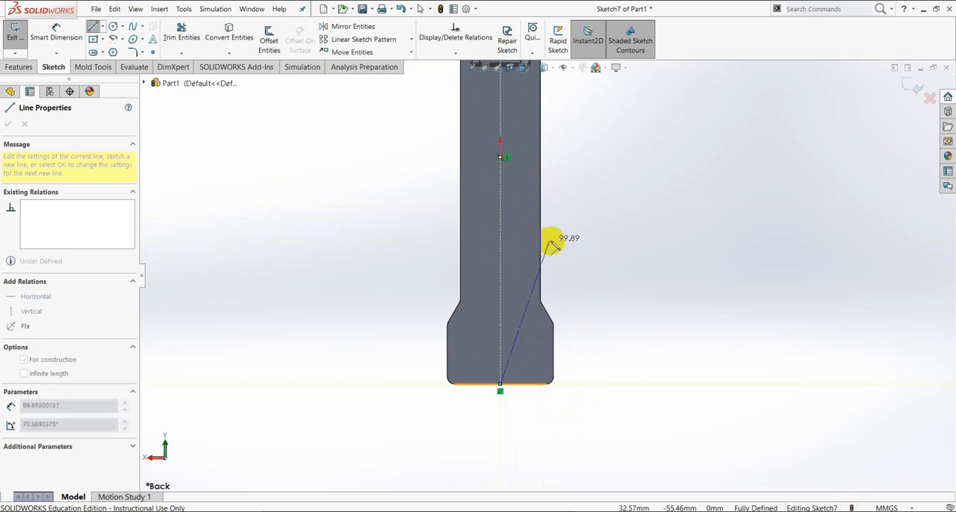
pyautogui.press('Escape')
pyautogui.press('Escape')
# - Sketch a circle on the plate's lug end, left of the centerline near the end edge, and set its diameter to 10 mm
pyautogui.scroll(3, 557, 209)
pyautogui.scroll(-5, 533, 148)
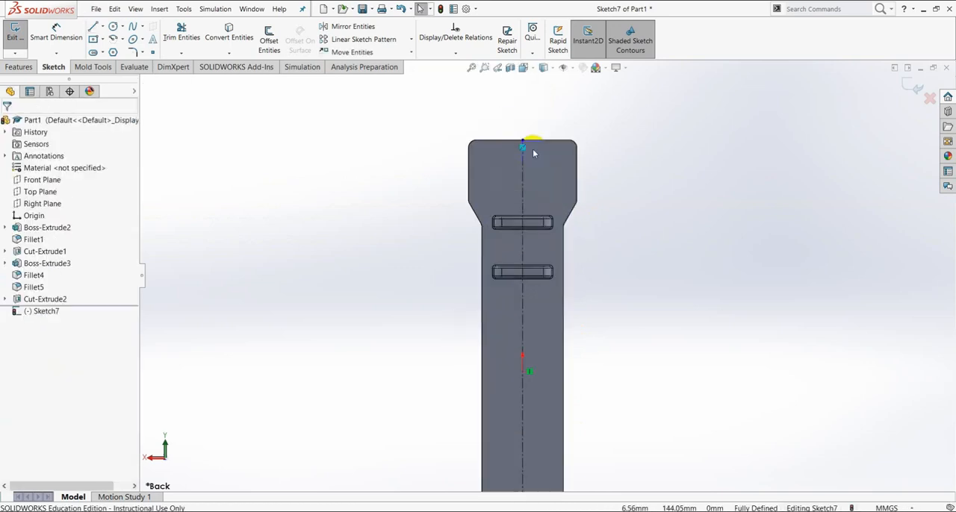
pyautogui.click(113, 27)
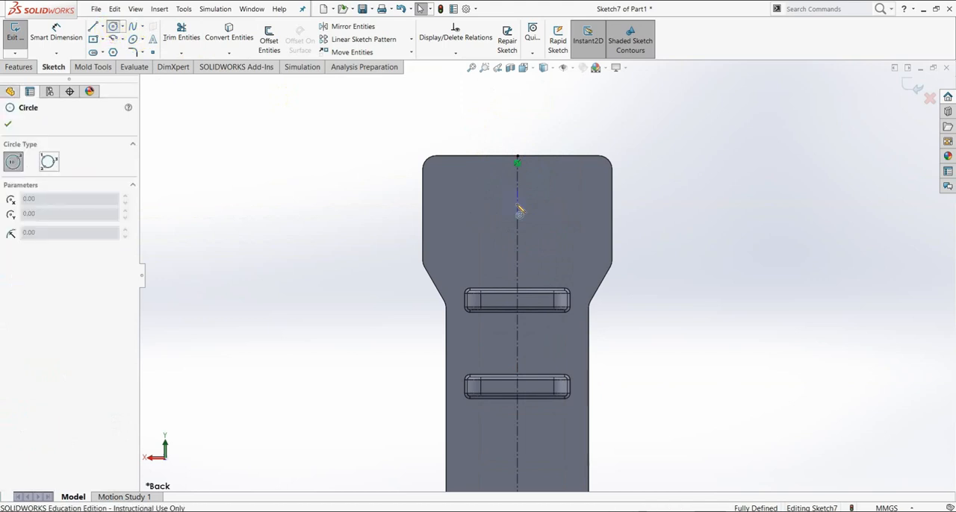
pyautogui.click(462, 188)
pyautogui.click(470, 174)
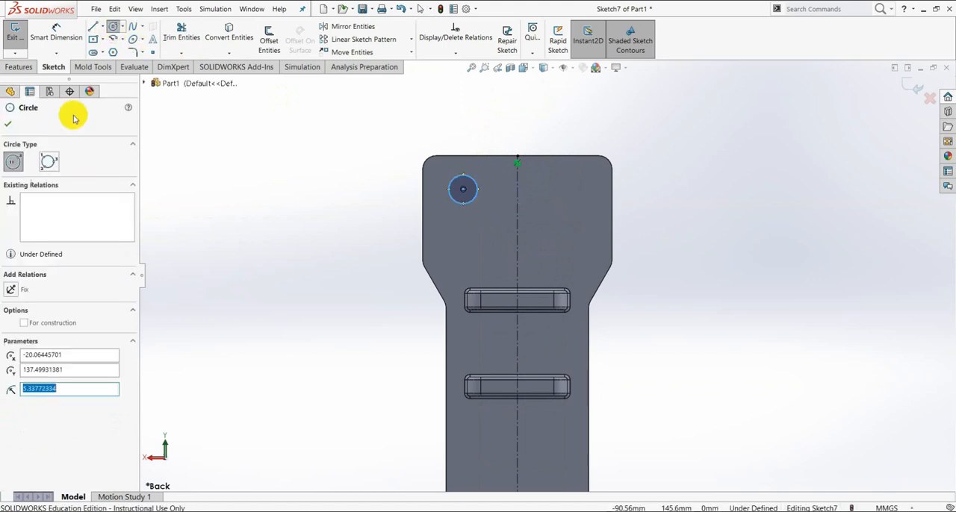
pyautogui.click(58, 35)
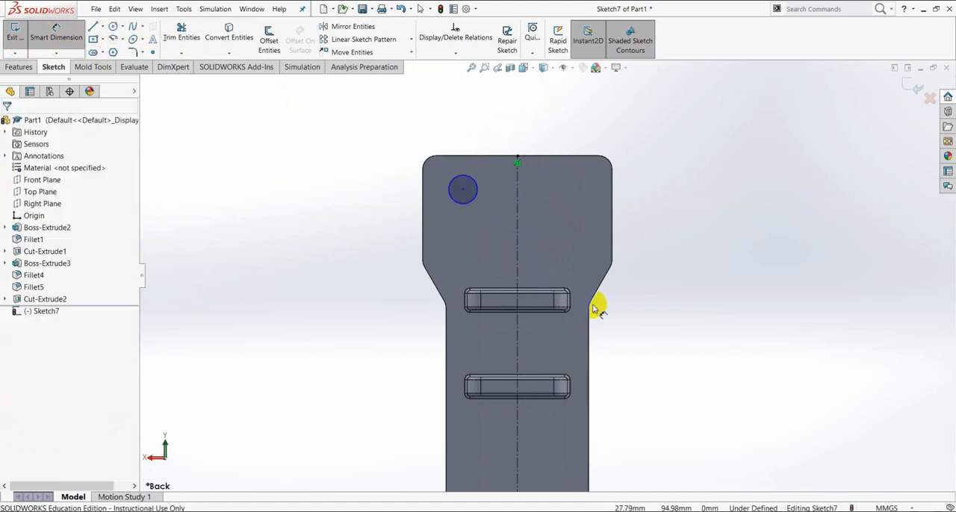
pyautogui.click(473, 203)
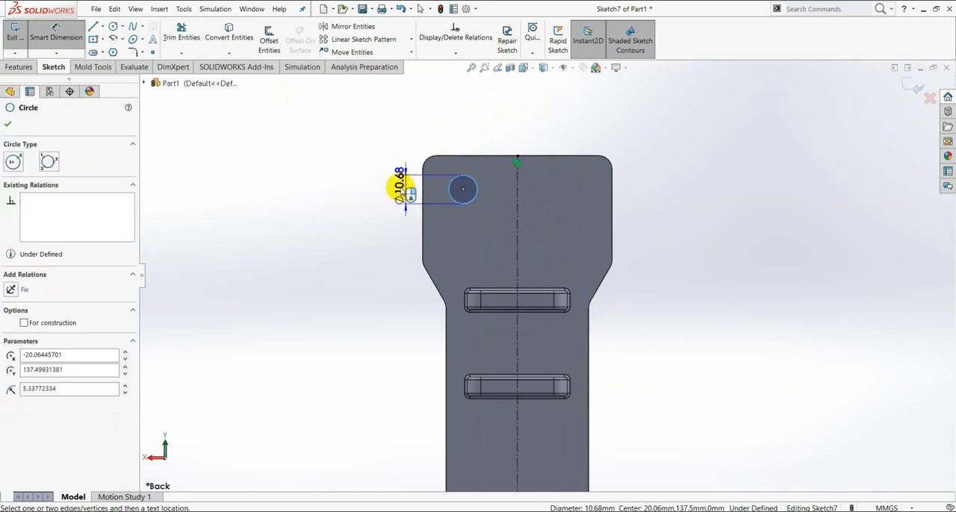
pyautogui.click(396, 189)
pyautogui.write('10')
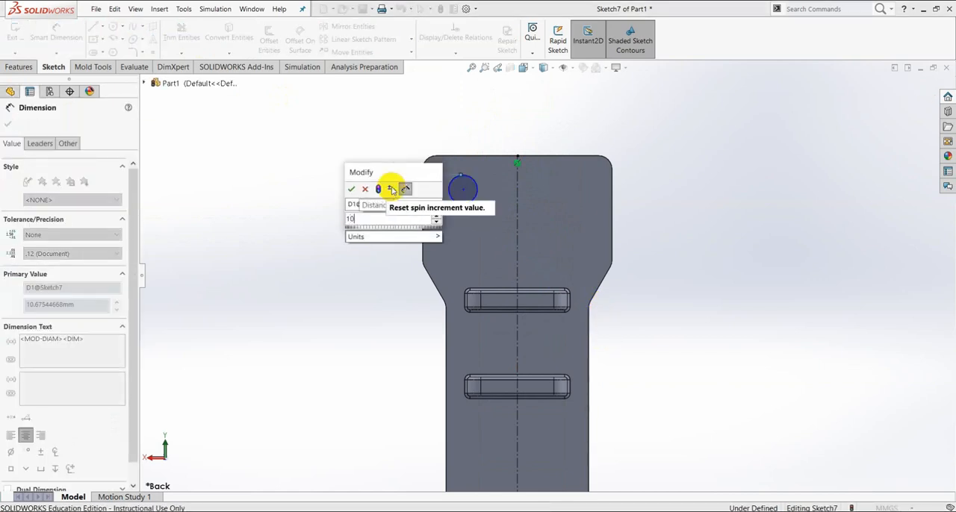
pyautogui.press('Return')
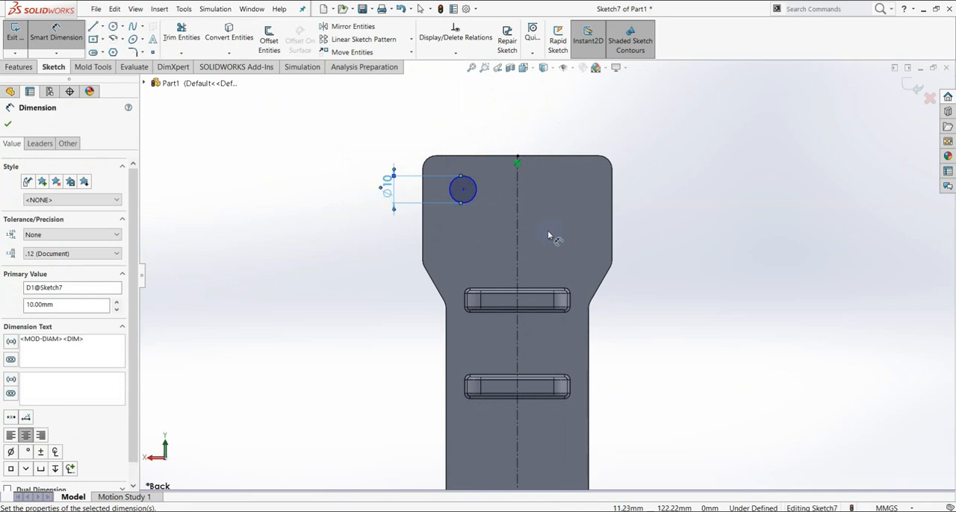
# - Position the 10 mm circle's center 20 mm from the centerline and 20 mm from the plate's end edge
pyautogui.scroll(-3, 482, 213)
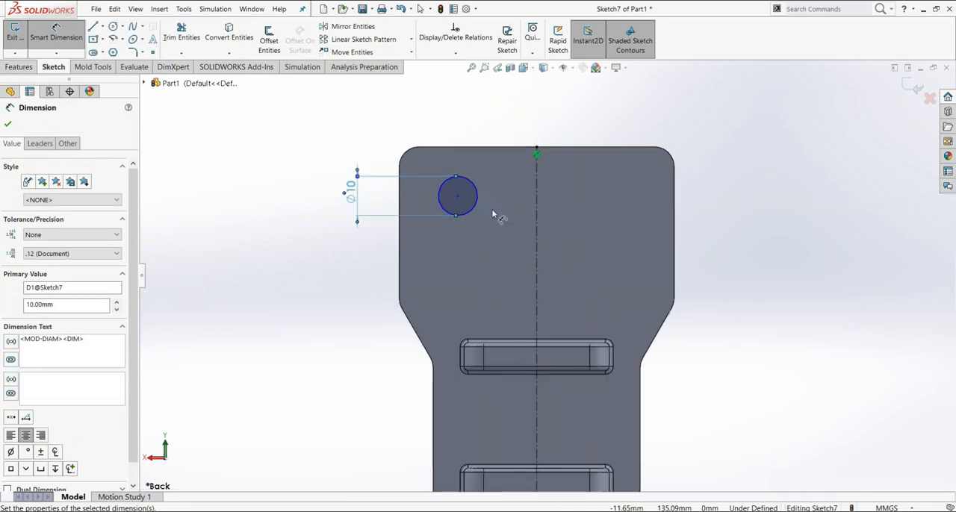
pyautogui.click(453, 198)
pyautogui.click(548, 205)
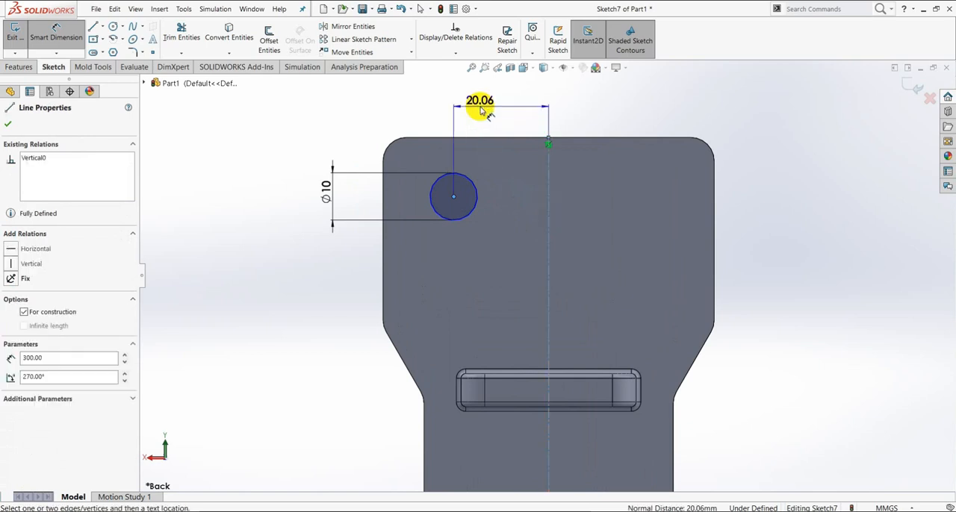
pyautogui.click(497, 114)
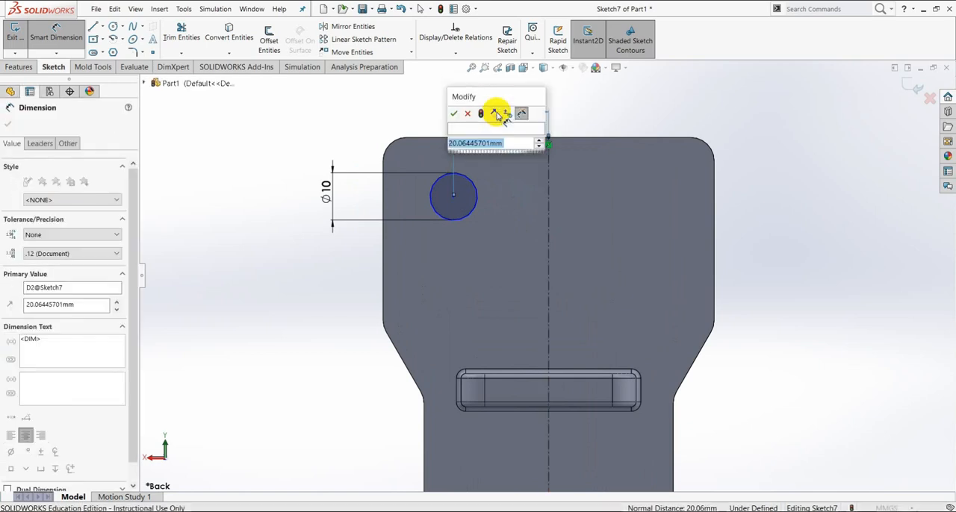
pyautogui.press('Return')
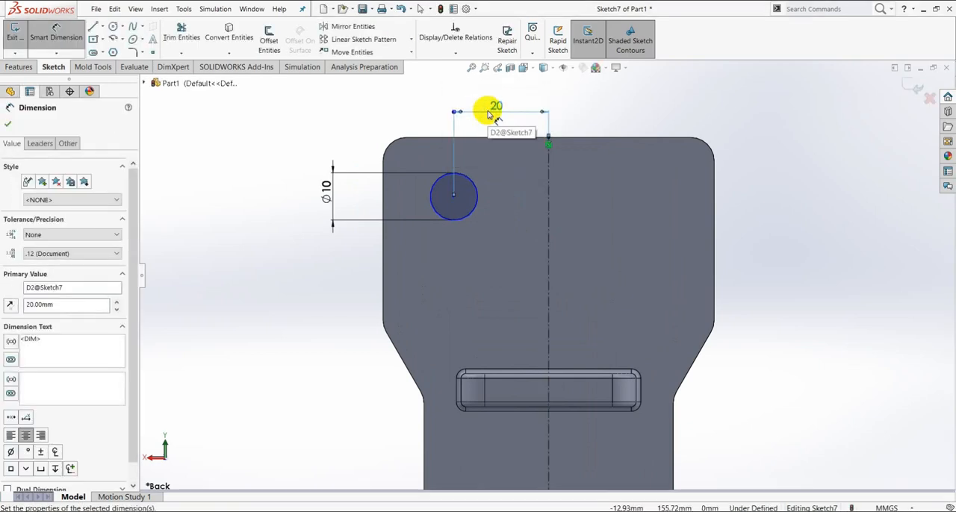
pyautogui.click(453, 197)
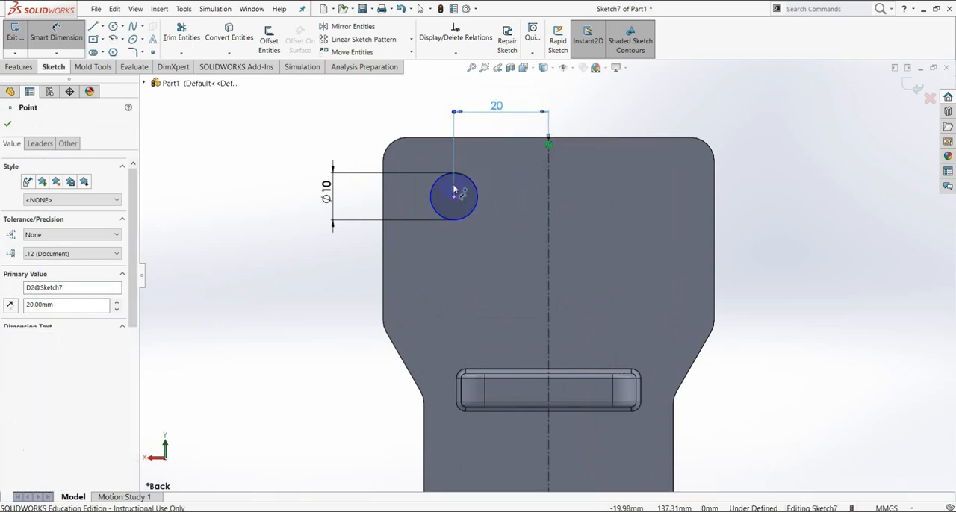
pyautogui.click(469, 139)
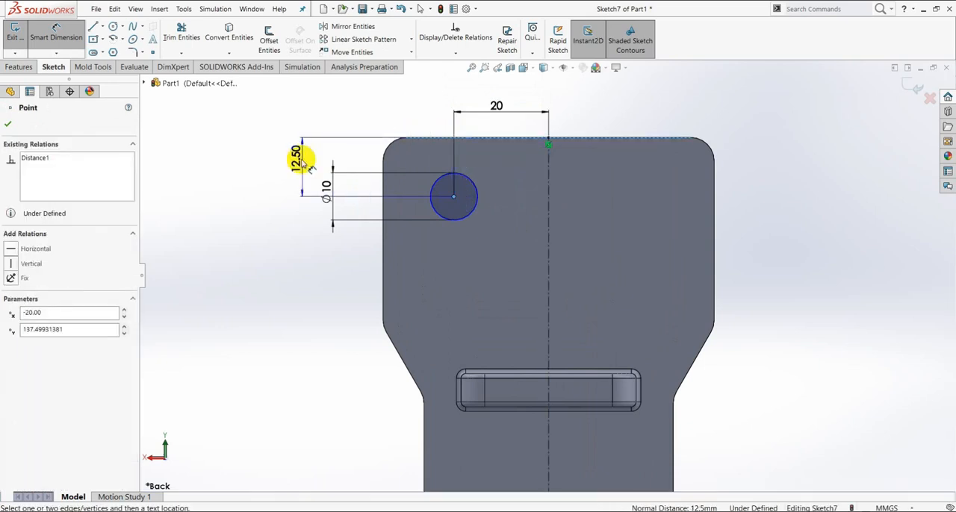
pyautogui.click(284, 159)
pyautogui.write('20')
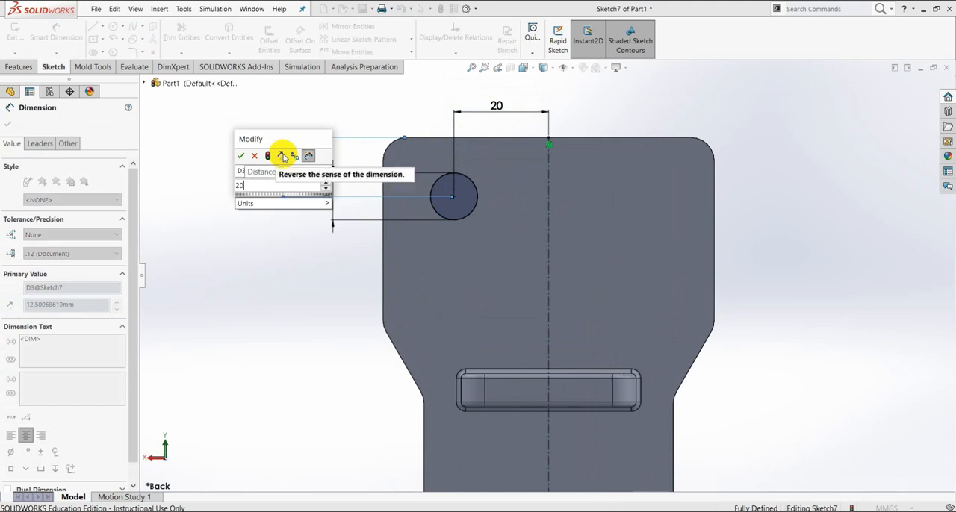
pyautogui.press('Return')
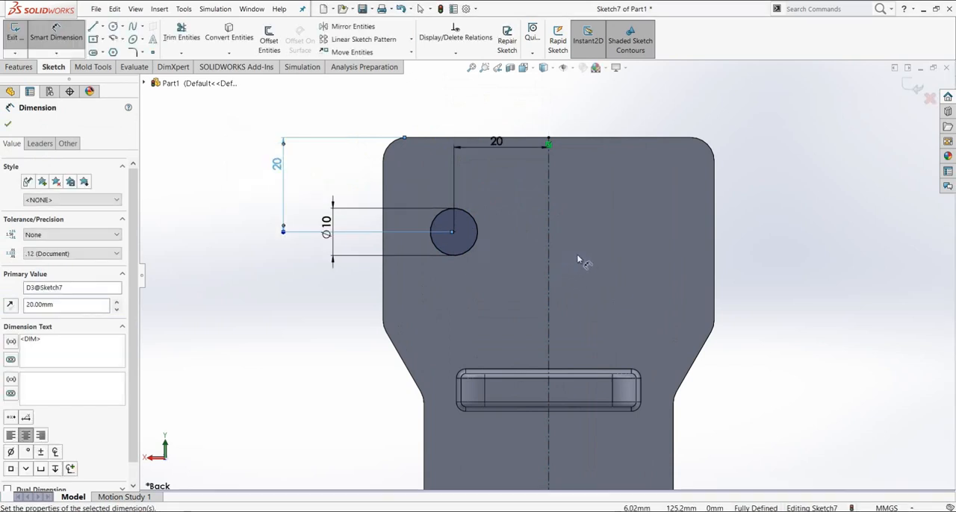
pyautogui.click(7, 125)
# - Mirror the 10 mm circle about the vertical centerline to form the second hole on the lug end
pyautogui.click(348, 26)
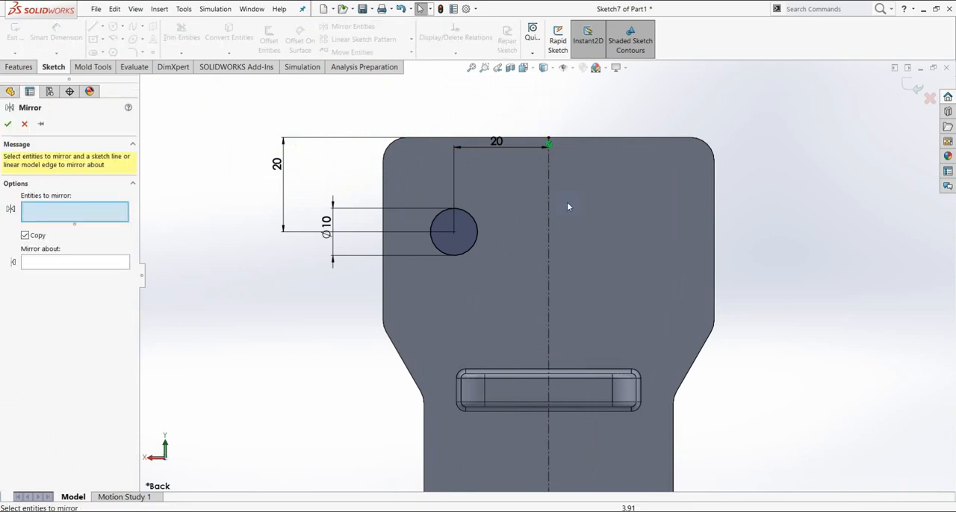
pyautogui.click(476, 237)
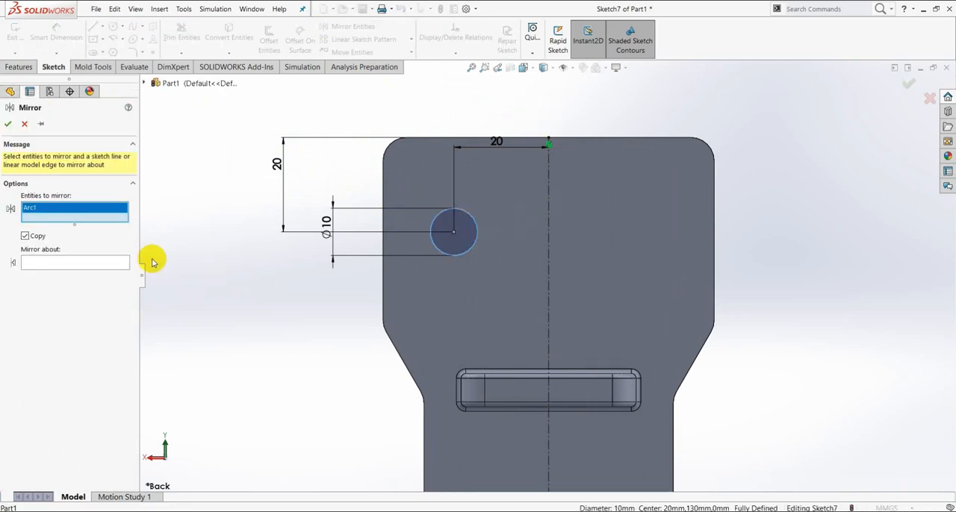
pyautogui.click(107, 264)
pyautogui.click(549, 217)
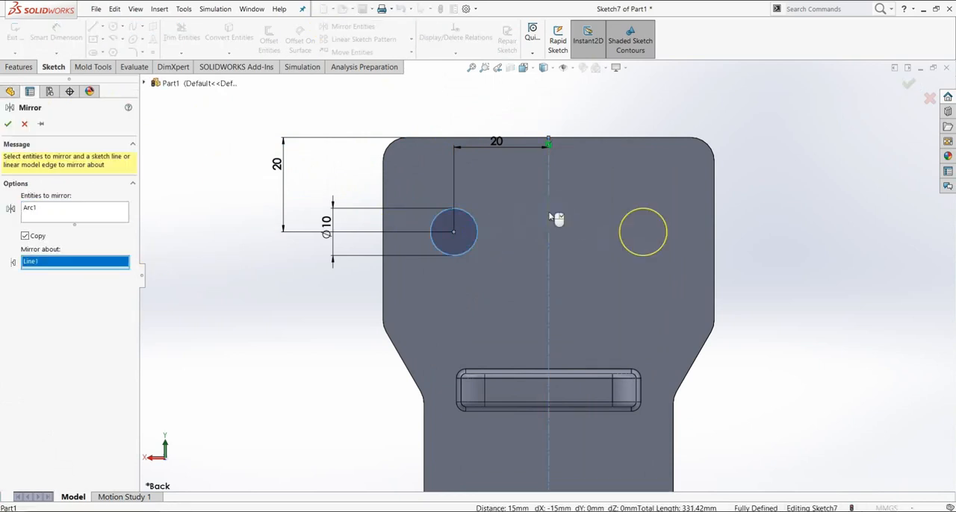
pyautogui.click(8, 124)
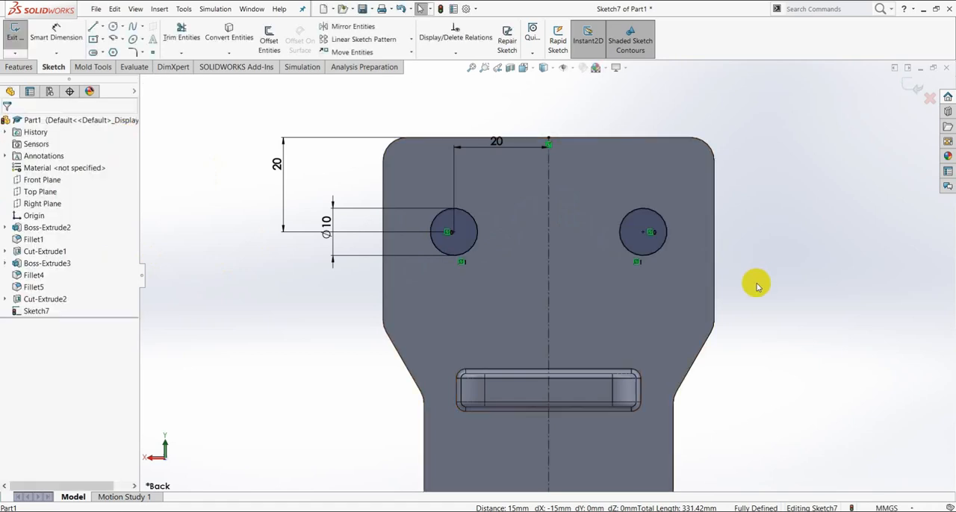
# - Sketch a circle about 39 mm in diameter on the centerline near the plate's other end, about 88 mm from the origin
pyautogui.press('z')
pyautogui.press('z')
pyautogui.press('z')
pyautogui.press('z')
pyautogui.press('z')
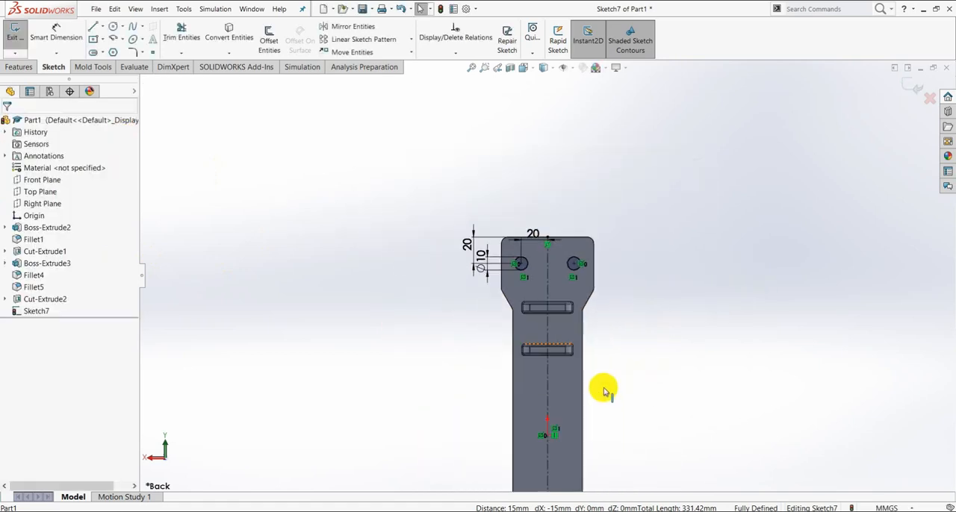
pyautogui.scroll(-2, 553, 339)
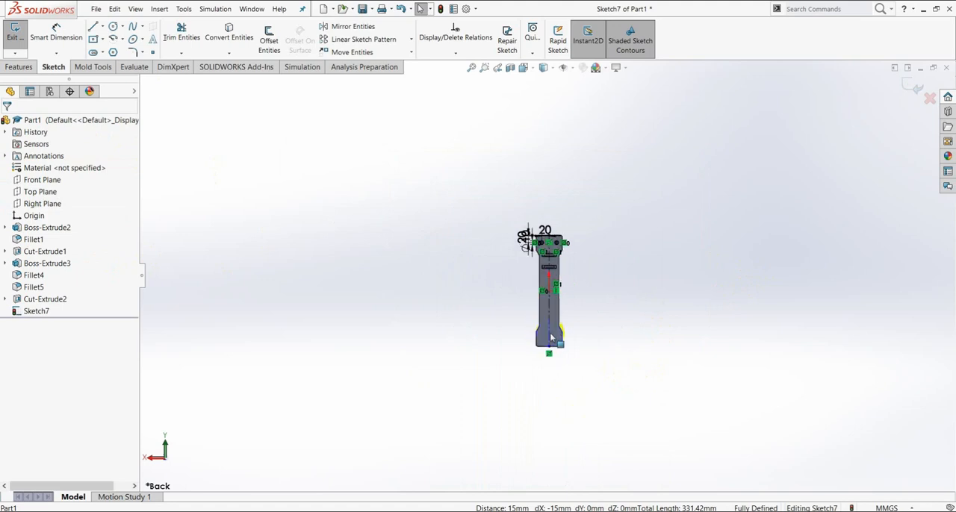
pyautogui.scroll(-4, 553, 338)
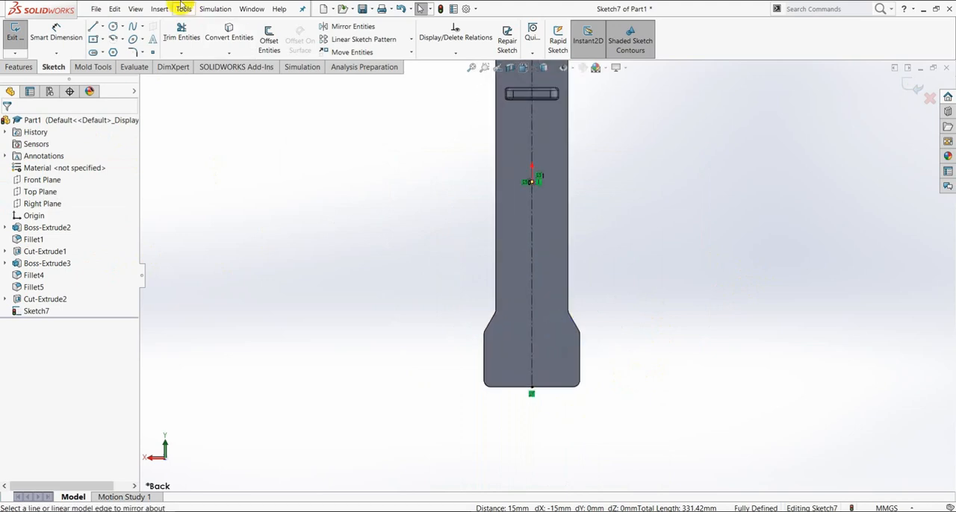
pyautogui.click(113, 26)
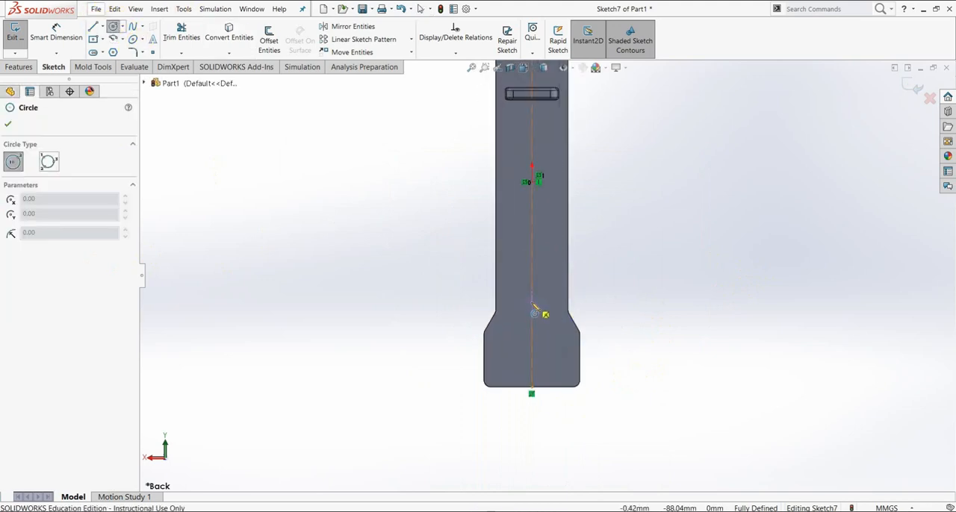
pyautogui.click(532, 302)
pyautogui.click(543, 279)
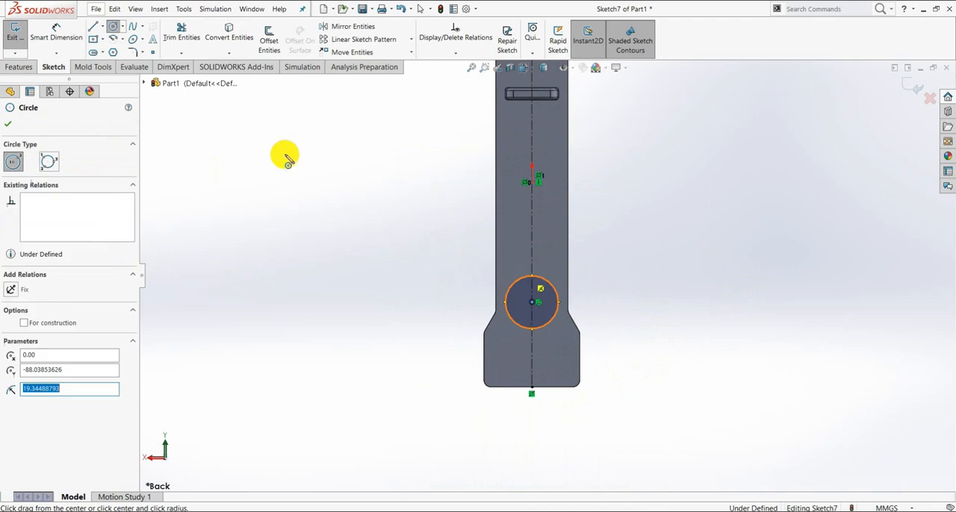
# - Set the diameter of the circle on the centerline near the plate's end to 20 mm
pyautogui.click(43, 44)
pyautogui.click(553, 287)
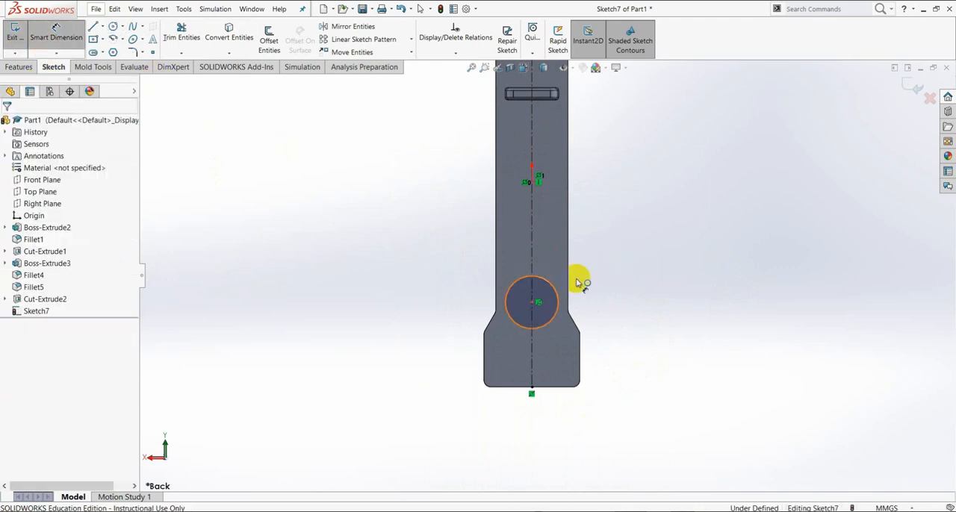
pyautogui.click(629, 286)
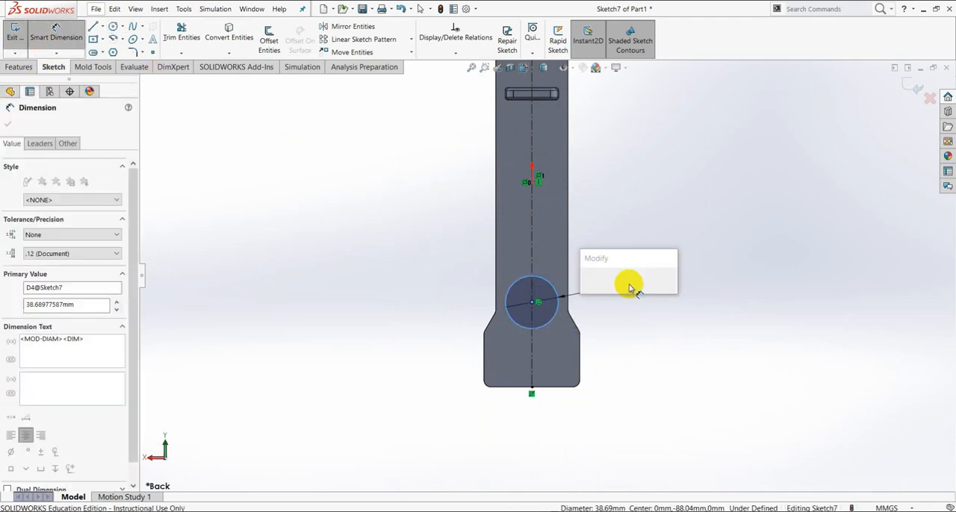
pyautogui.write('20')
pyautogui.press('Return')
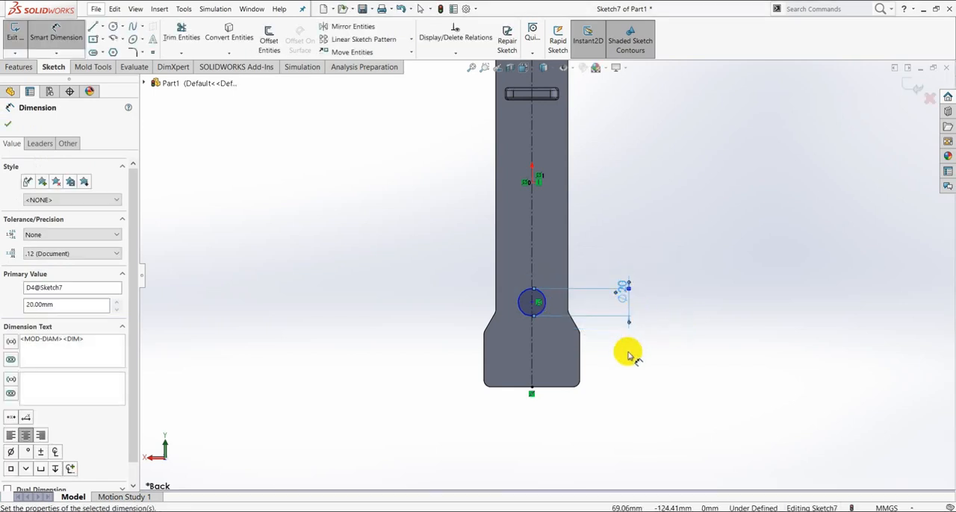
# - Position the 20 mm circle's center 70 mm from the plate's nearby end edge
pyautogui.scroll(-4, 477, 351)
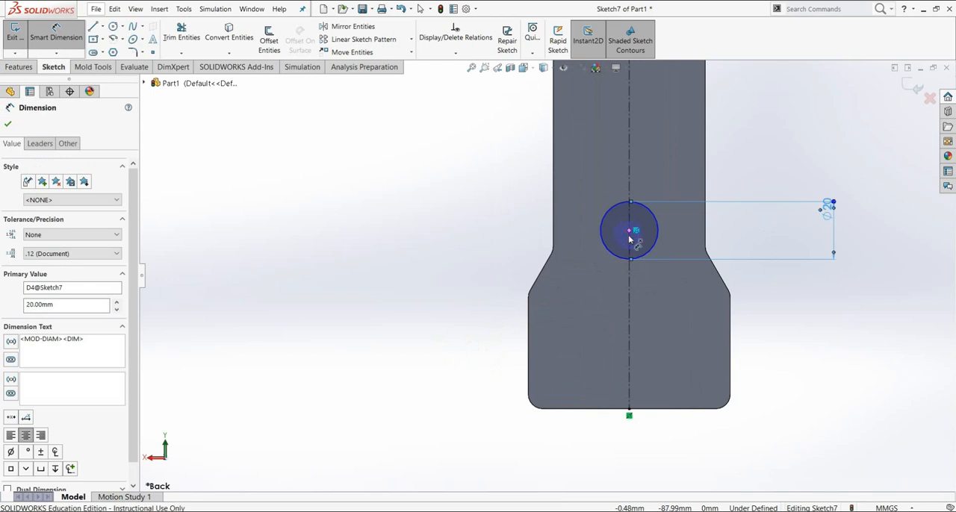
pyautogui.click(629, 233)
pyautogui.click(605, 410)
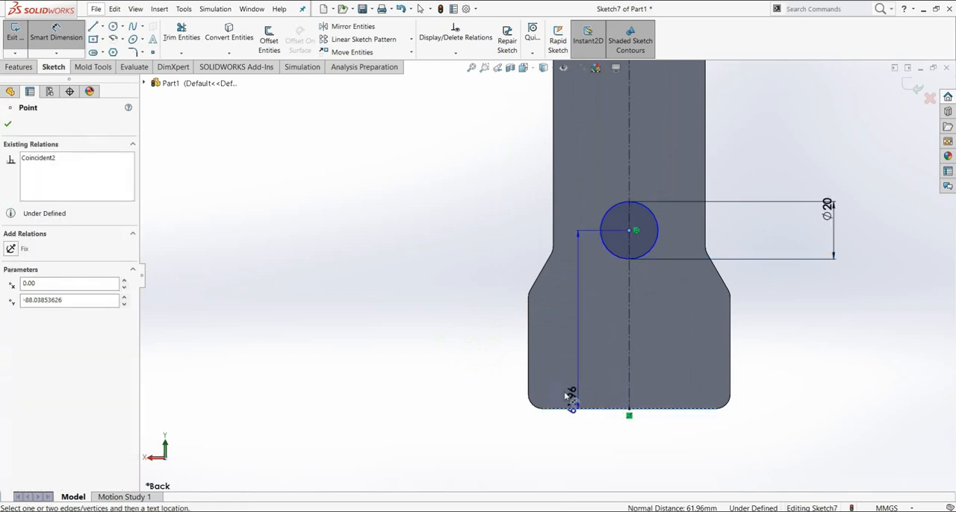
pyautogui.click(442, 305)
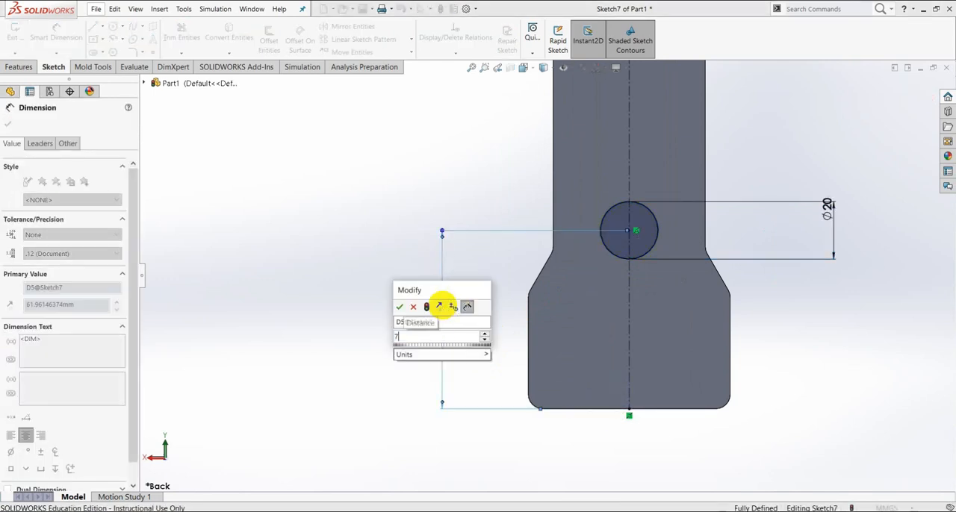
pyautogui.write('70')
pyautogui.press('Return')
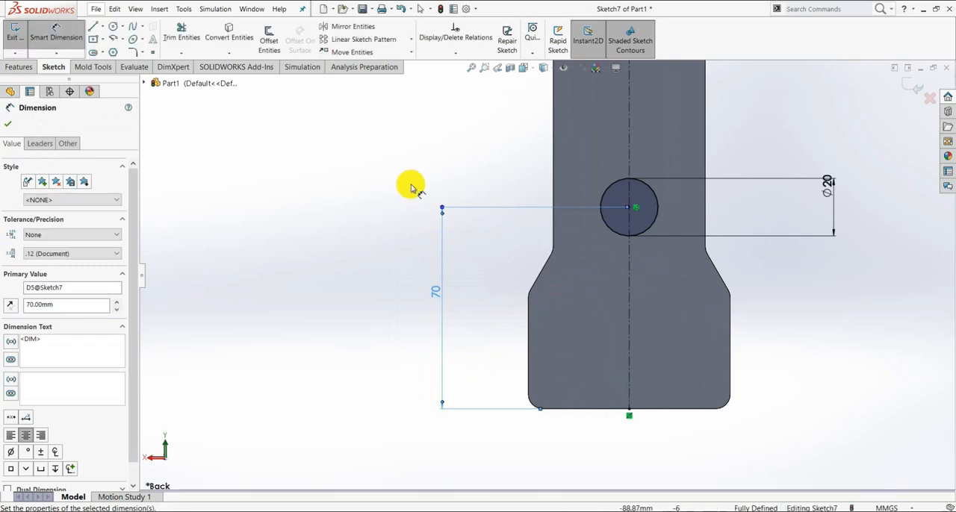
# - Sketch a circle left of the centerline on the wide end beyond the 20 mm circle and set its diameter to 10 mm
pyautogui.click(112, 27)
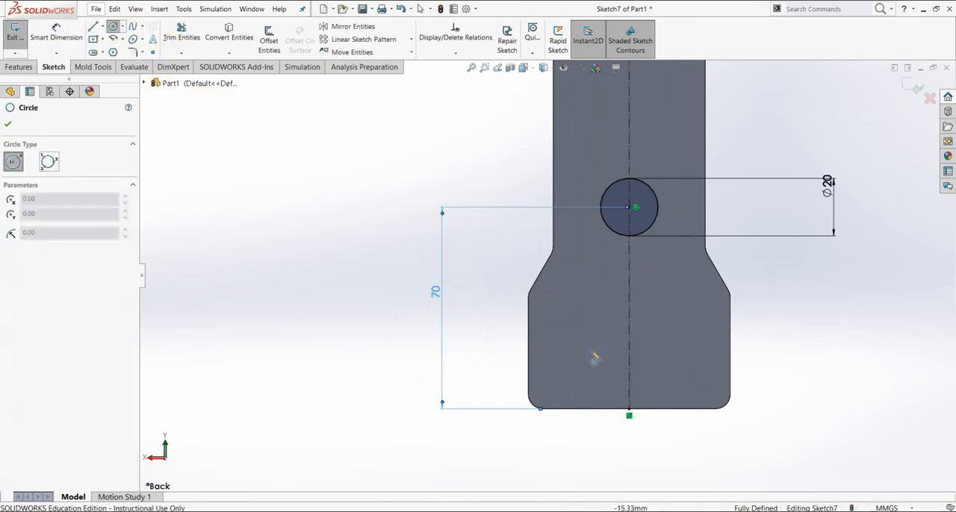
pyautogui.click(569, 356)
pyautogui.click(583, 342)
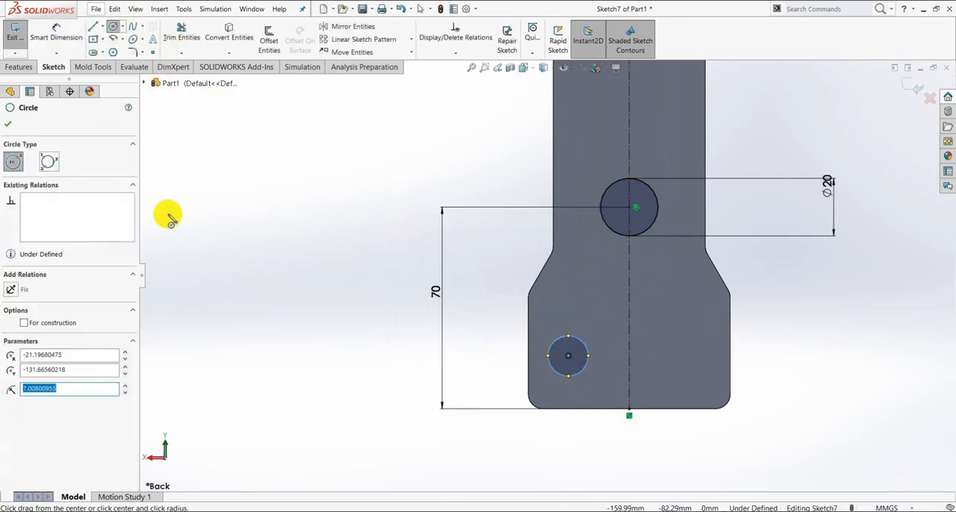
pyautogui.click(58, 31)
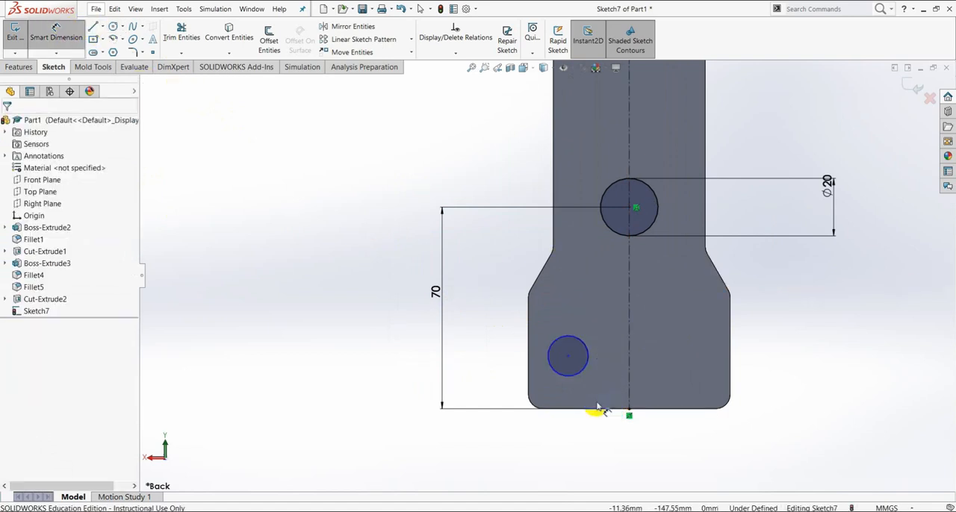
pyautogui.click(574, 380)
pyautogui.click(562, 313)
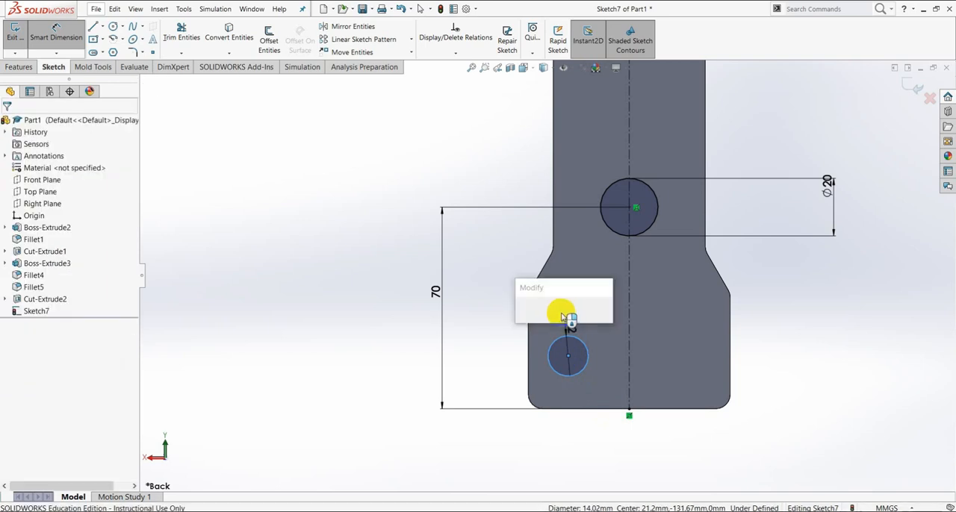
pyautogui.write('10')
pyautogui.press('Return')
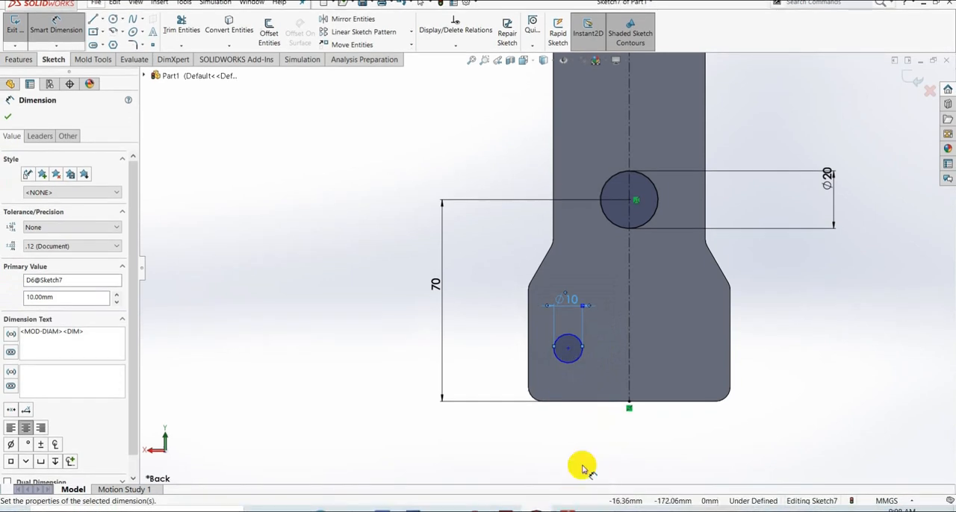
# - Check the hole spacing in the PDF drawing, and dimension the new 10 mm circle's center 20 mm from the vertical centerline
pyautogui.click(569, 496)
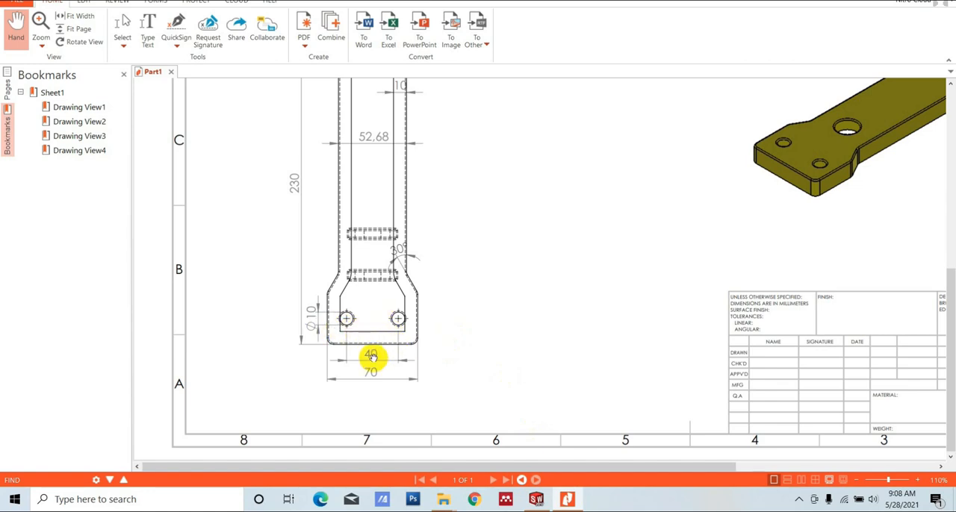
pyautogui.click(568, 499)
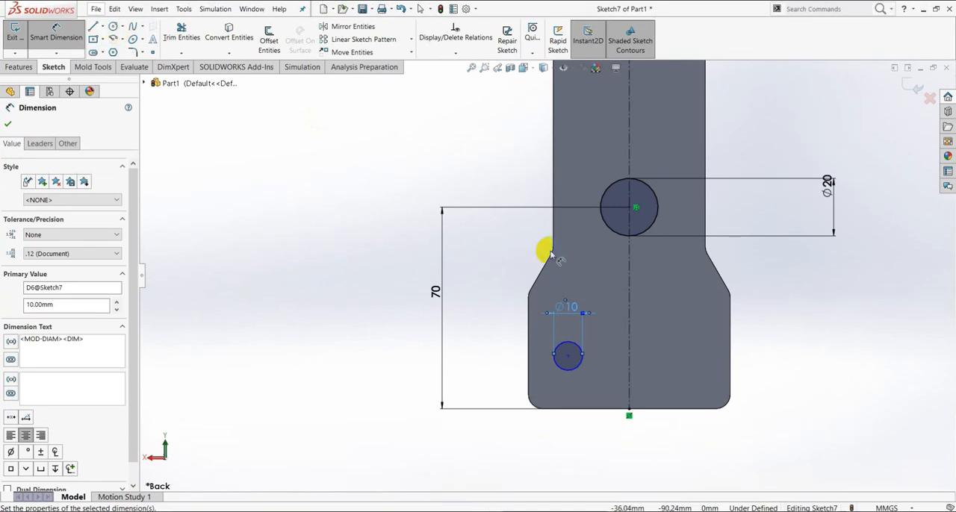
pyautogui.click(568, 357)
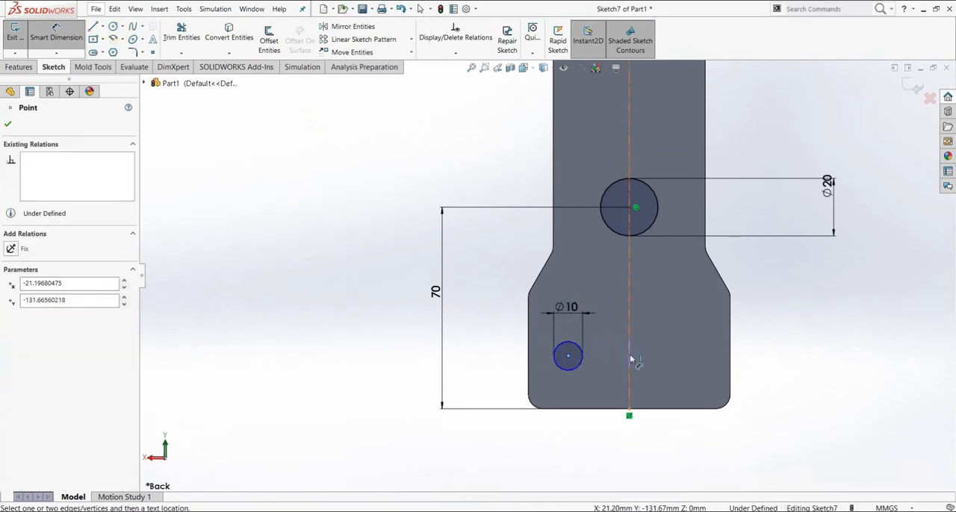
pyautogui.click(629, 358)
pyautogui.click(598, 428)
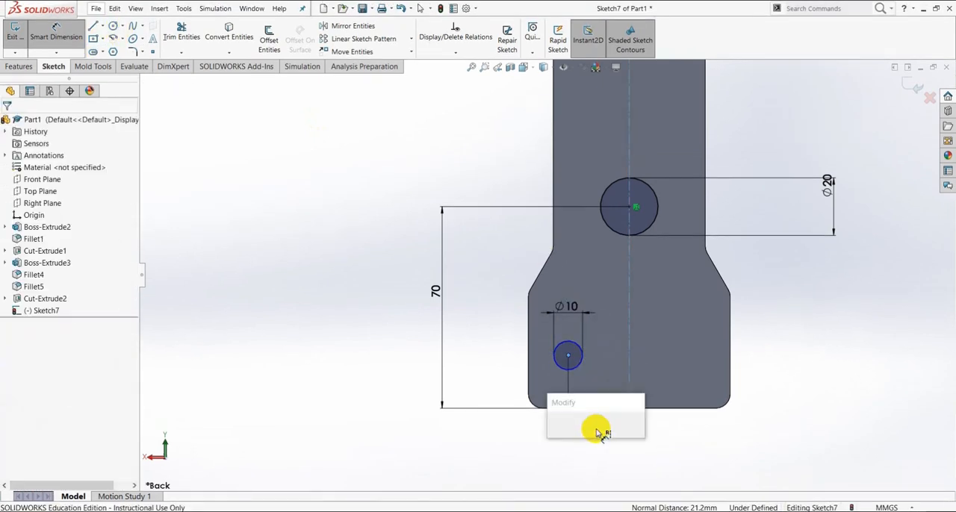
pyautogui.write('20')
pyautogui.press('Return')
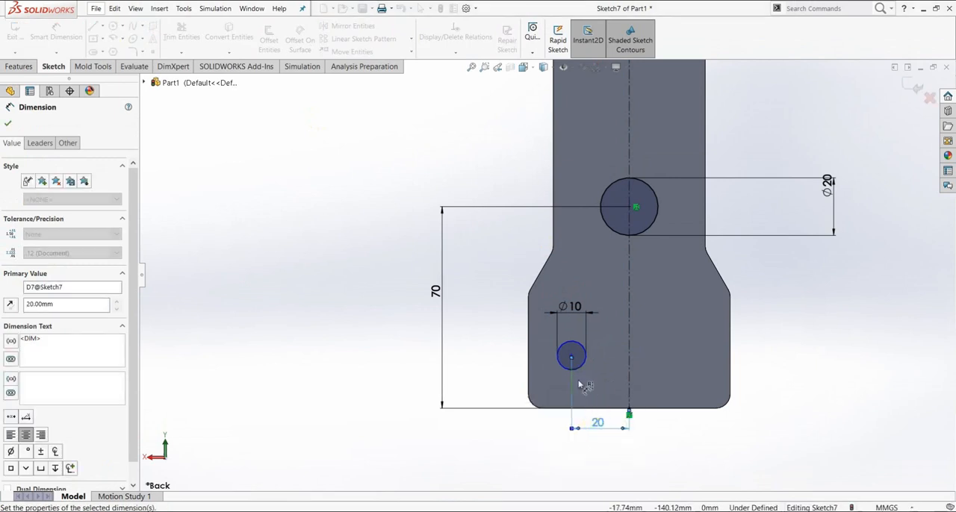
# - Dimension the new 10 mm circle's center 20 mm from the plate's adjacent end edge
pyautogui.scroll(-2, 571, 372)
pyautogui.scroll(-2, 571, 371)
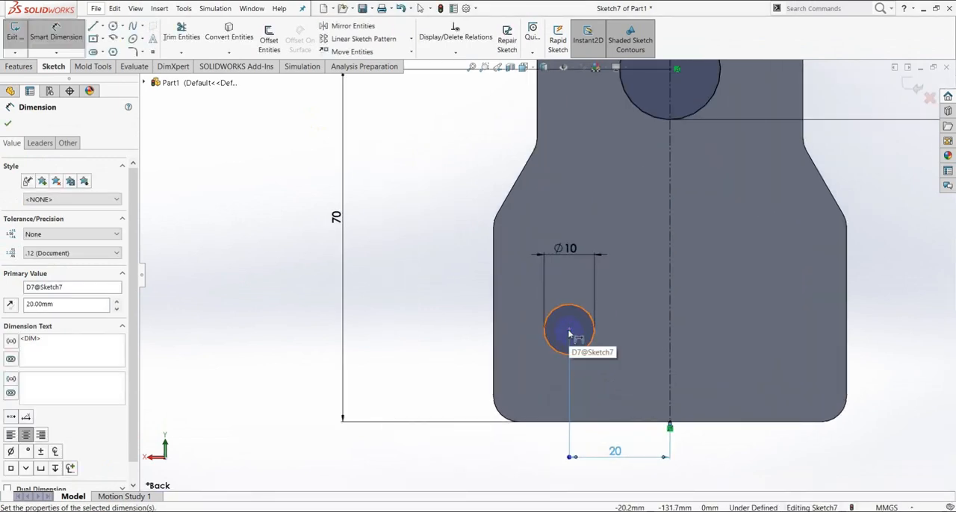
pyautogui.press('Escape')
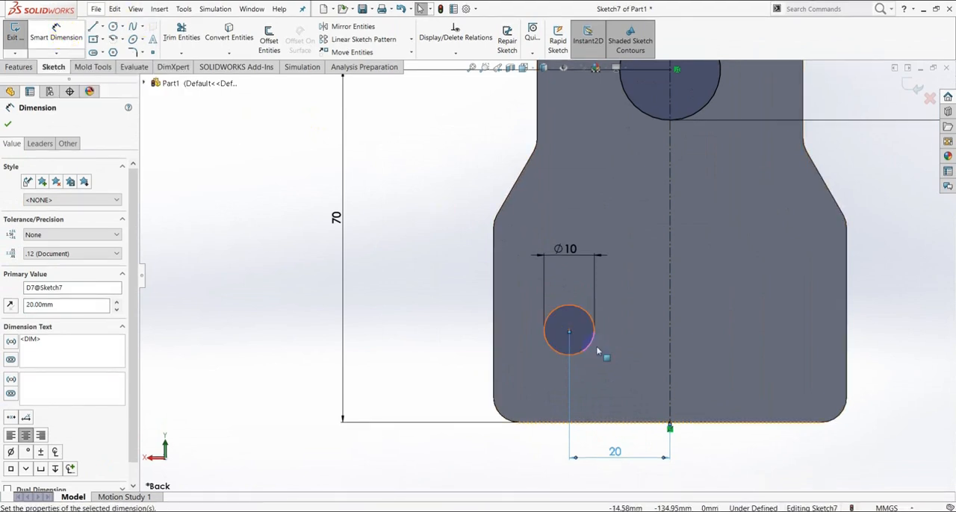
pyautogui.press('Escape')
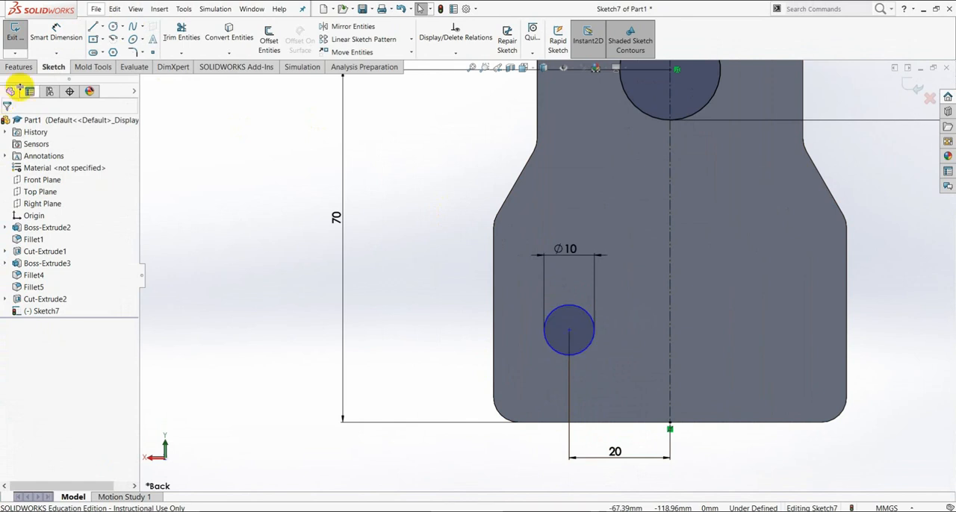
pyautogui.click(56, 34)
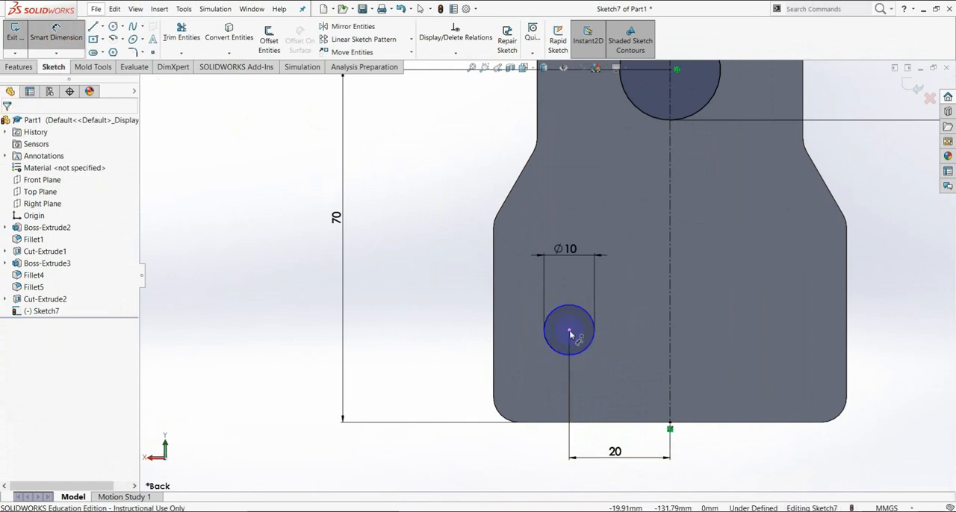
pyautogui.click(568, 331)
pyautogui.click(606, 425)
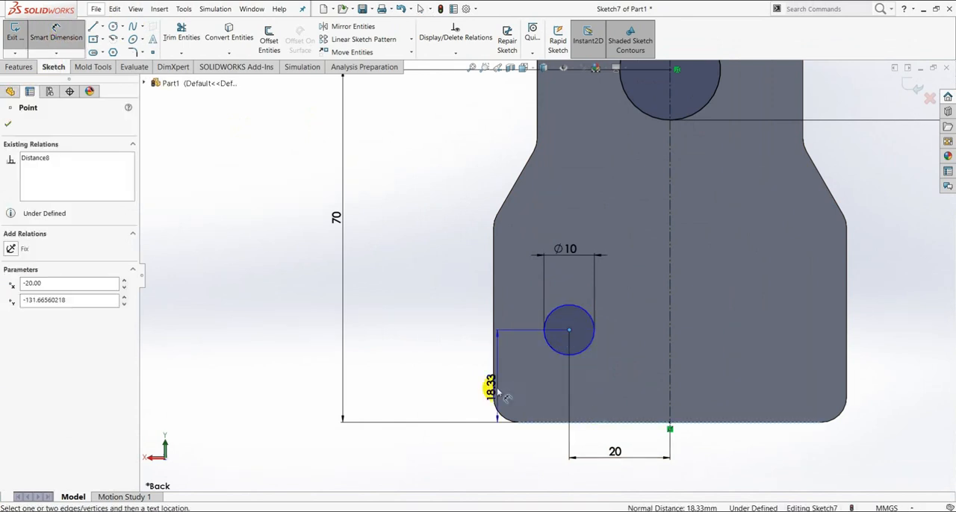
pyautogui.click(456, 376)
pyautogui.write('20')
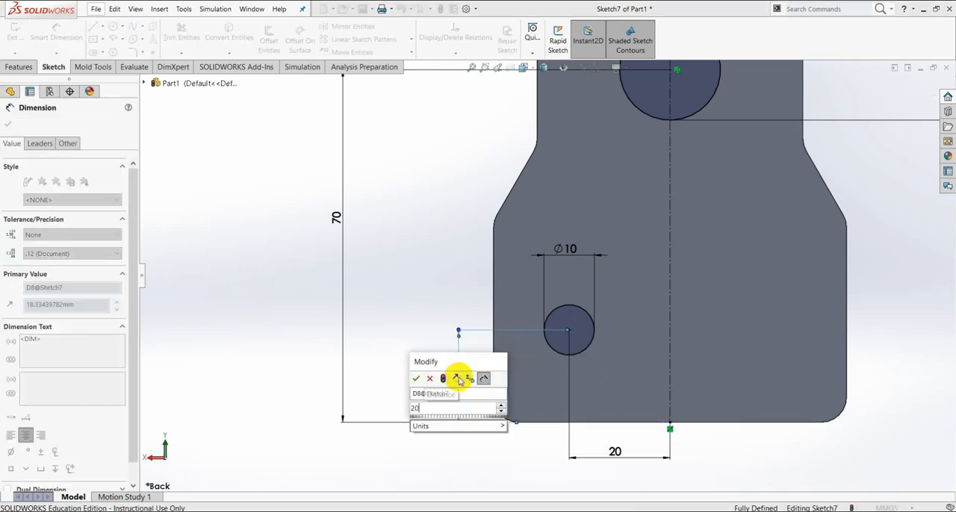
pyautogui.press('Return')
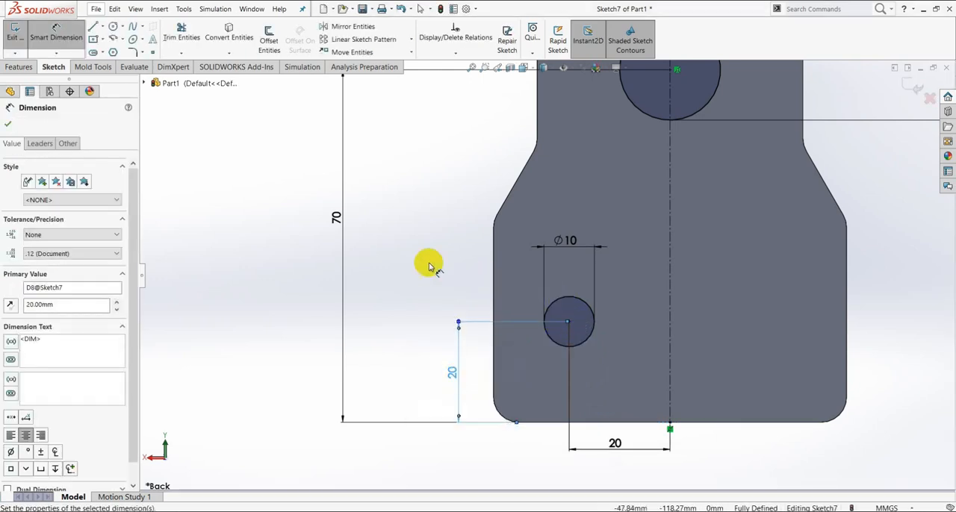
pyautogui.click(9, 121)
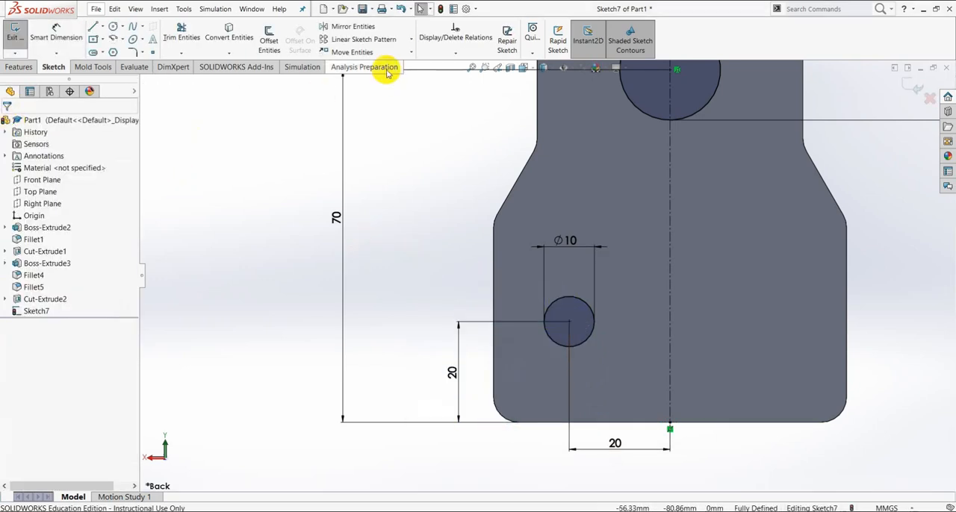
# - Mirror the new 10 mm circle about the vertical centerline, keeping the original as a copy
pyautogui.click(343, 26)
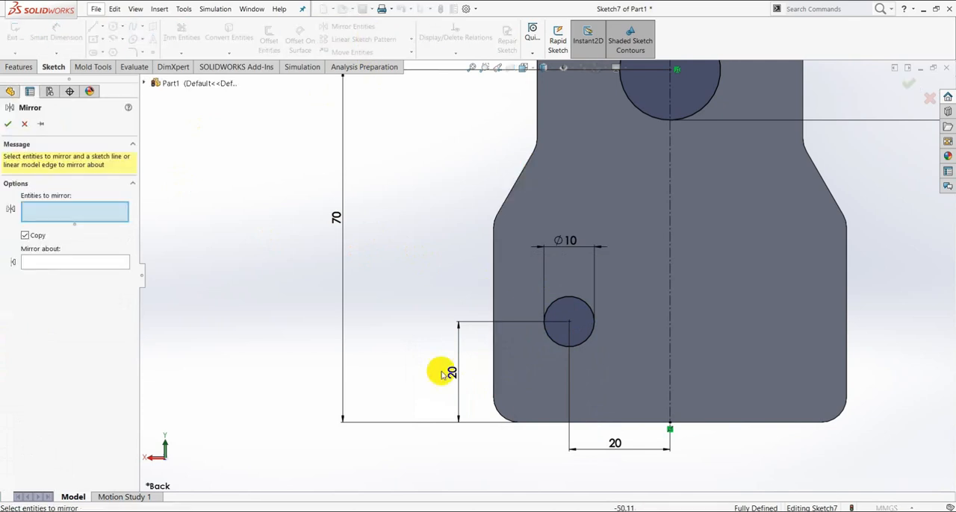
pyautogui.click(553, 344)
pyautogui.click(53, 263)
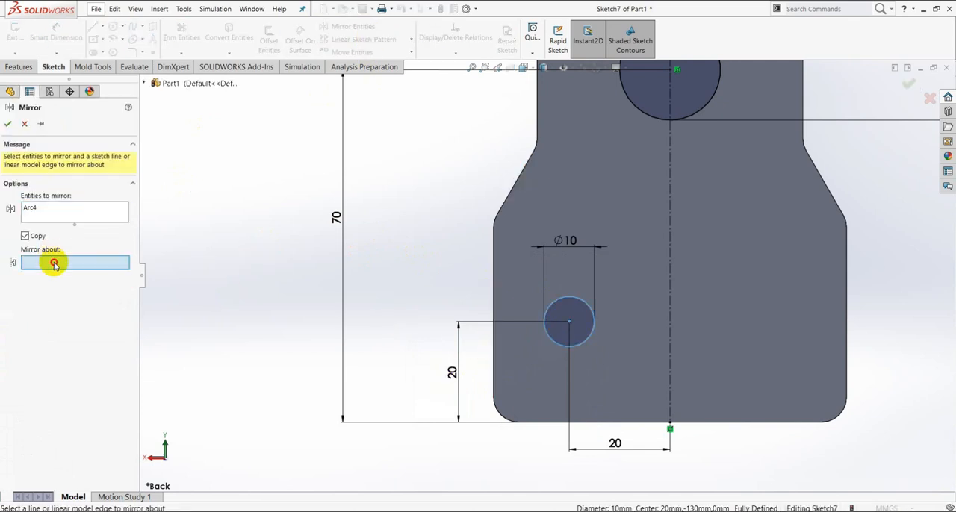
pyautogui.click(670, 326)
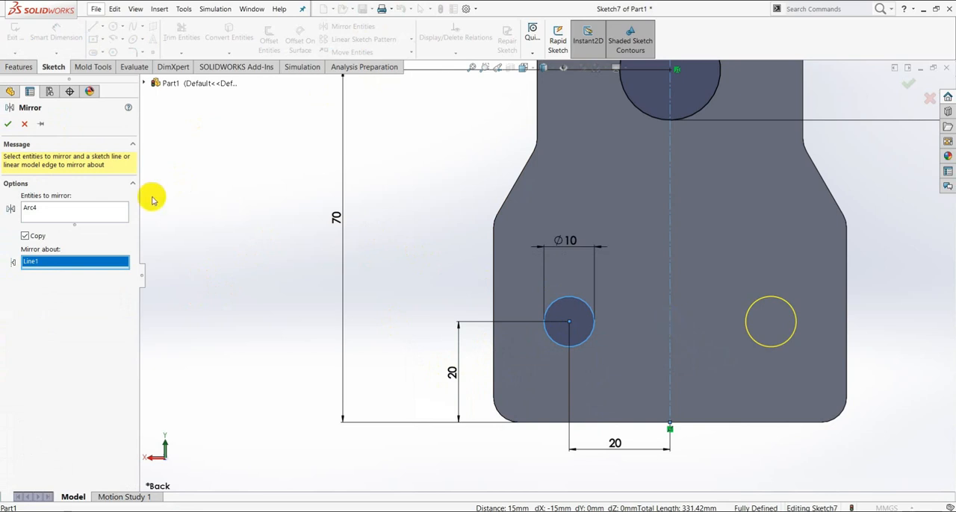
pyautogui.click(7, 127)
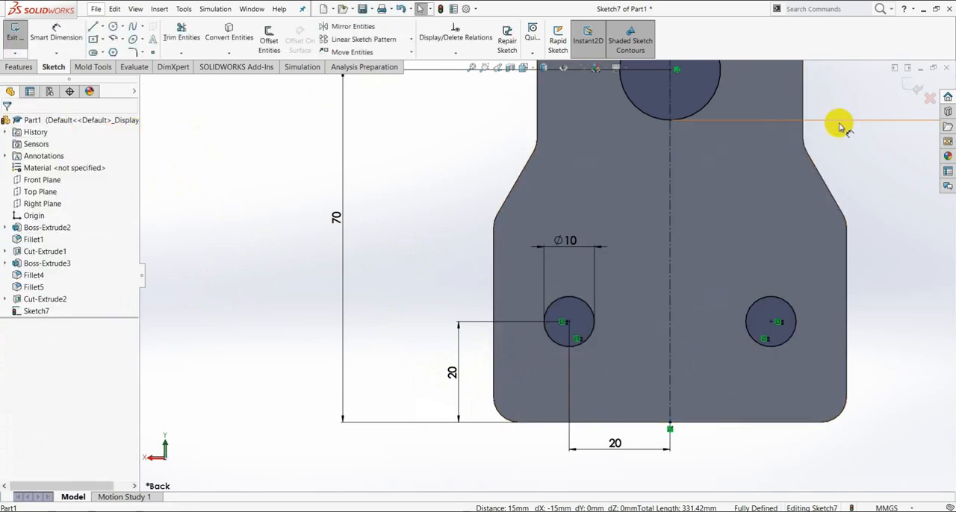
# - Cut all the sketched circles through the plate with a blind Extruded Cut 101 mm deep
pyautogui.click(24, 68)
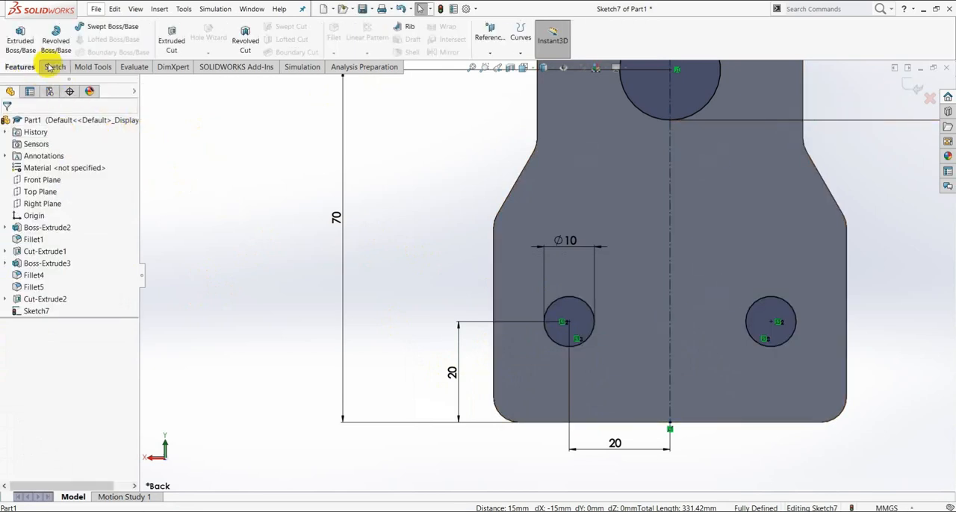
pyautogui.click(160, 49)
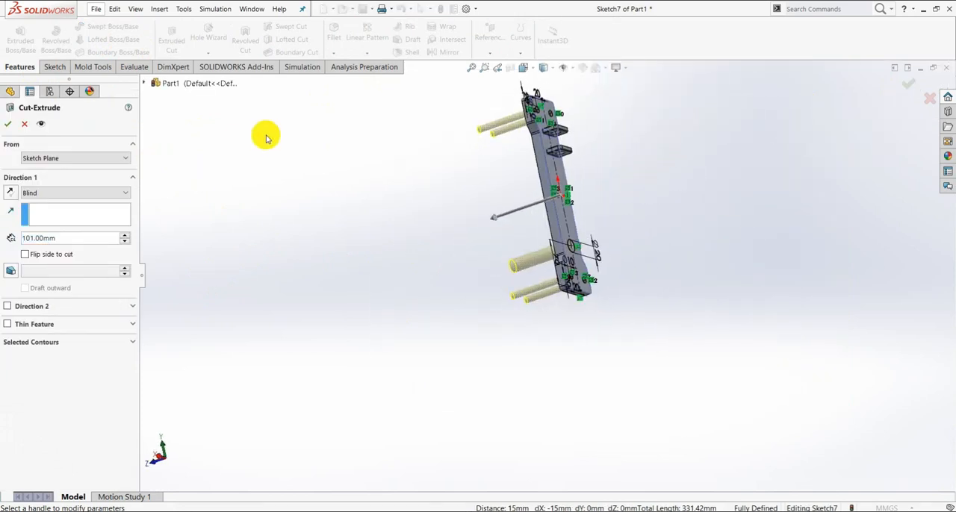
pyautogui.click(14, 127)
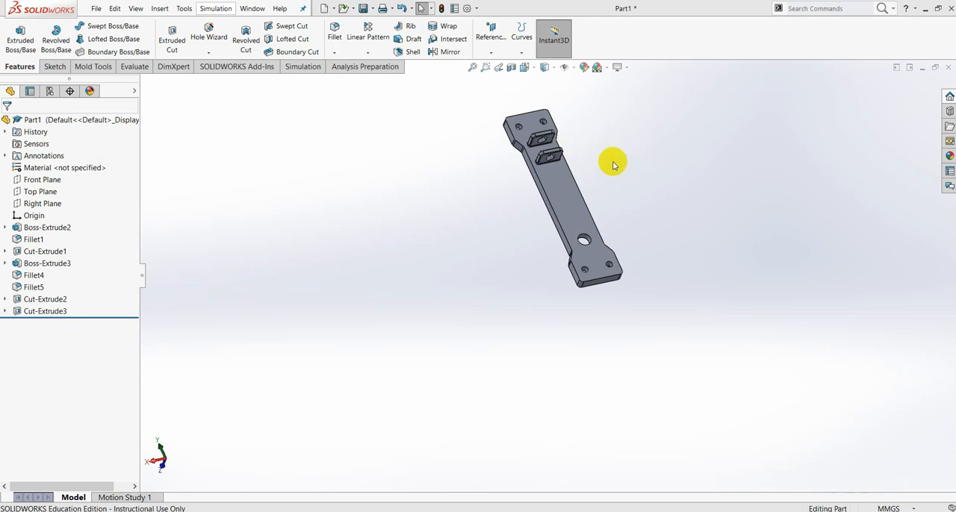
# - Switch to the PDF drawing in Nitro and examine the plate's plan, side and end views for remaining dimensions
pyautogui.scroll(-2, 627, 144)
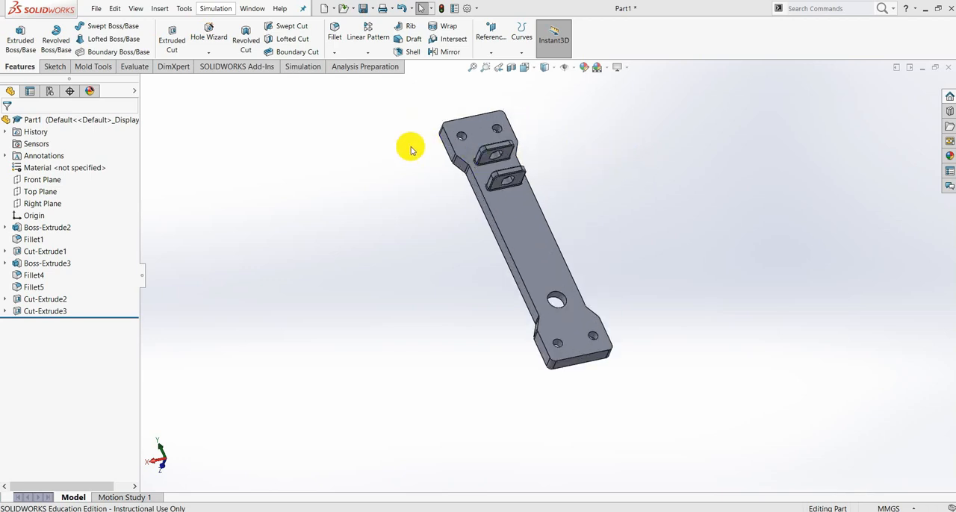
pyautogui.click(570, 502)
pyautogui.scroll(3, 441, 277)
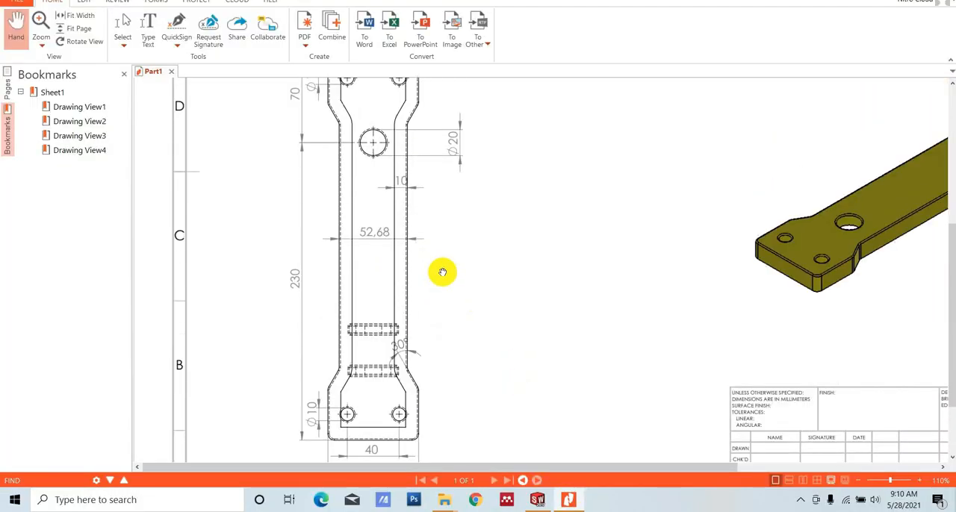
pyautogui.scroll(6, 442, 272)
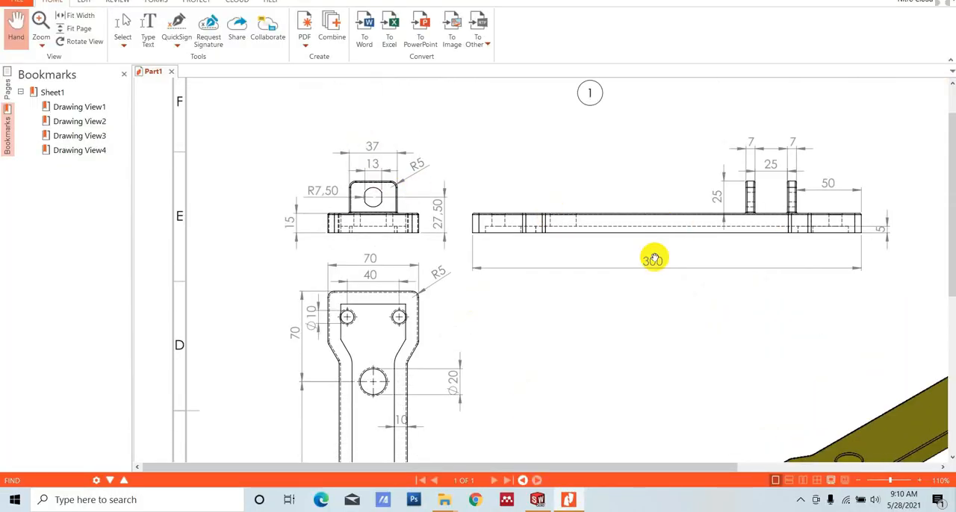
# - Switch to SOLIDWORKS and fillet all the edges of the base plate's upper face with a 1 mm radius
pyautogui.click(539, 501)
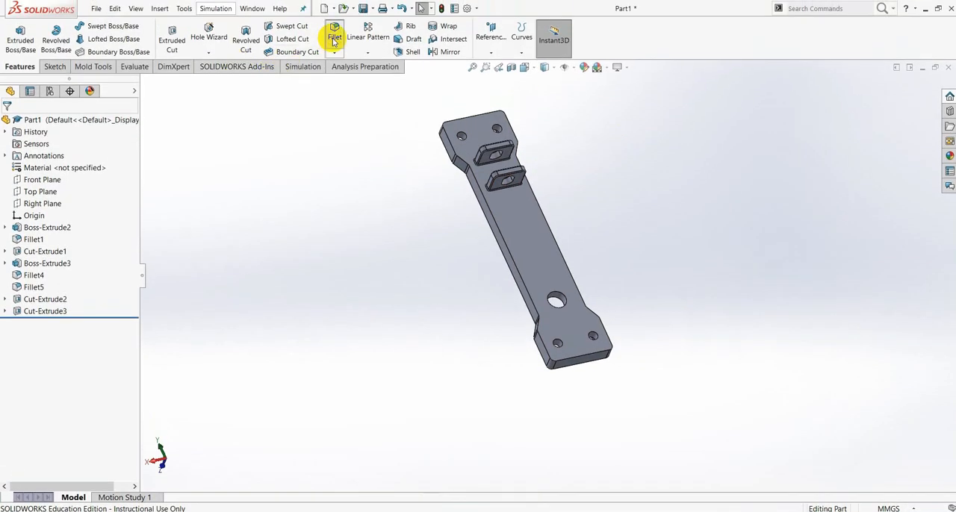
pyautogui.click(334, 37)
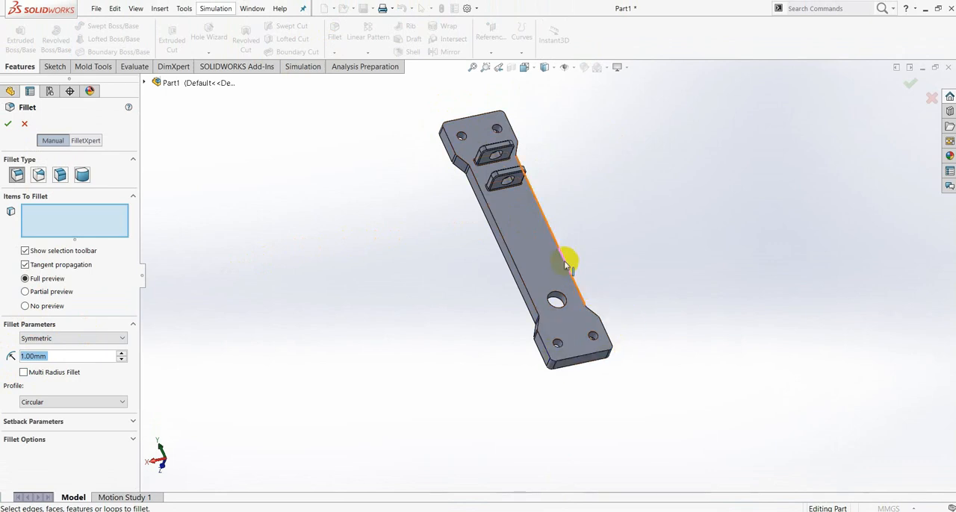
pyautogui.click(514, 228)
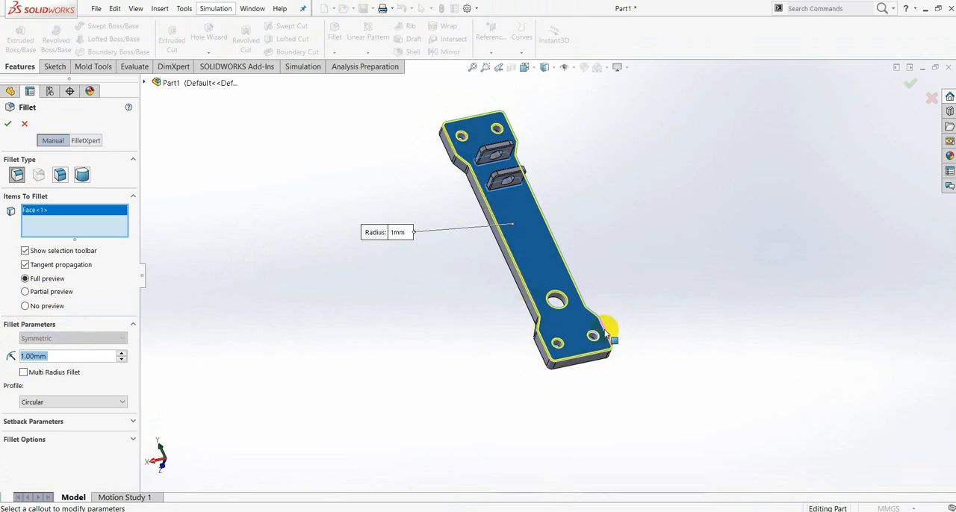
pyautogui.scroll(-3, 574, 269)
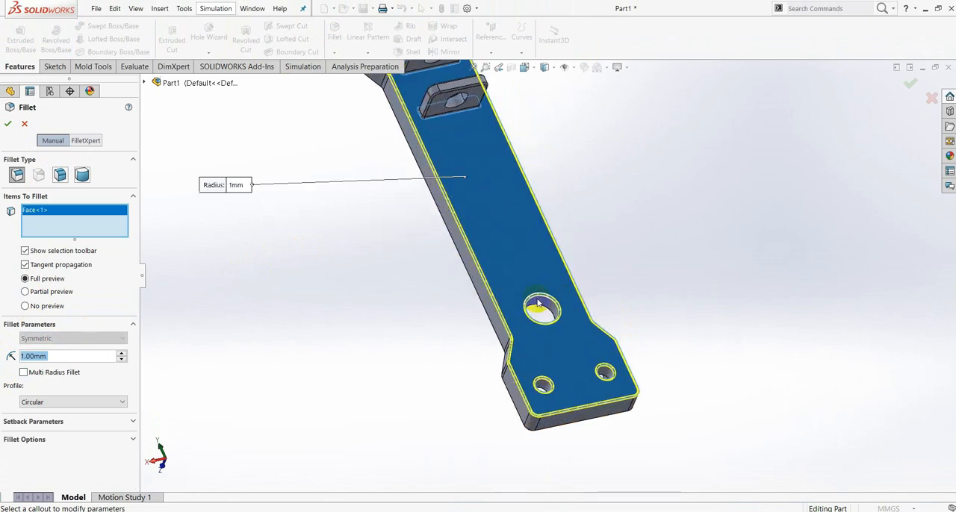
pyautogui.click(8, 126)
pyautogui.scroll(5, 640, 268)
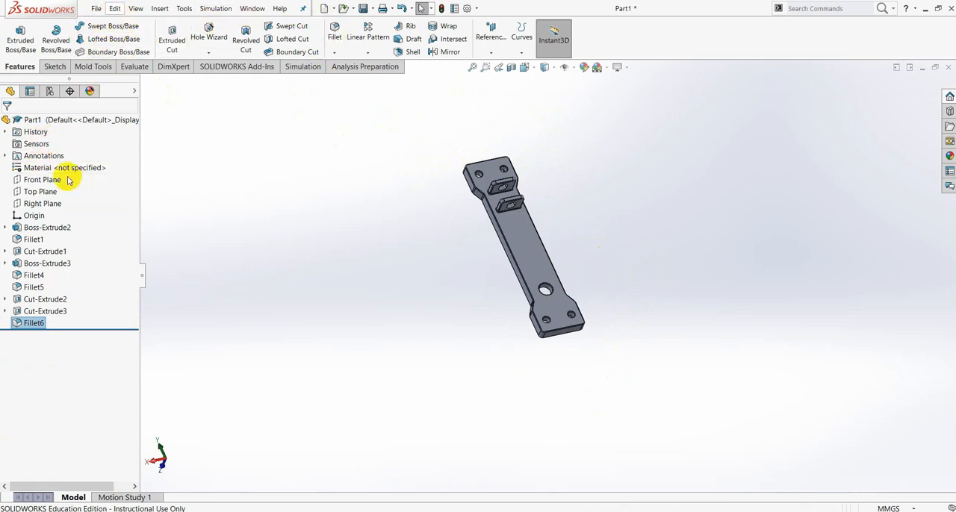
# - Assign the 1023 Carbon Steel Sheet (SS) material to the part
pyautogui.click(39, 170)
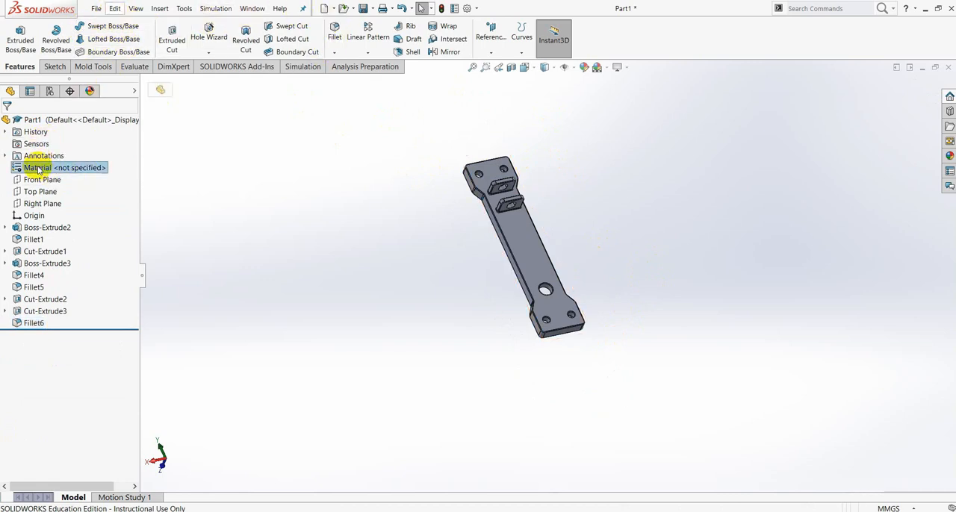
pyautogui.rightClick(38, 170)
pyautogui.press('Escape')
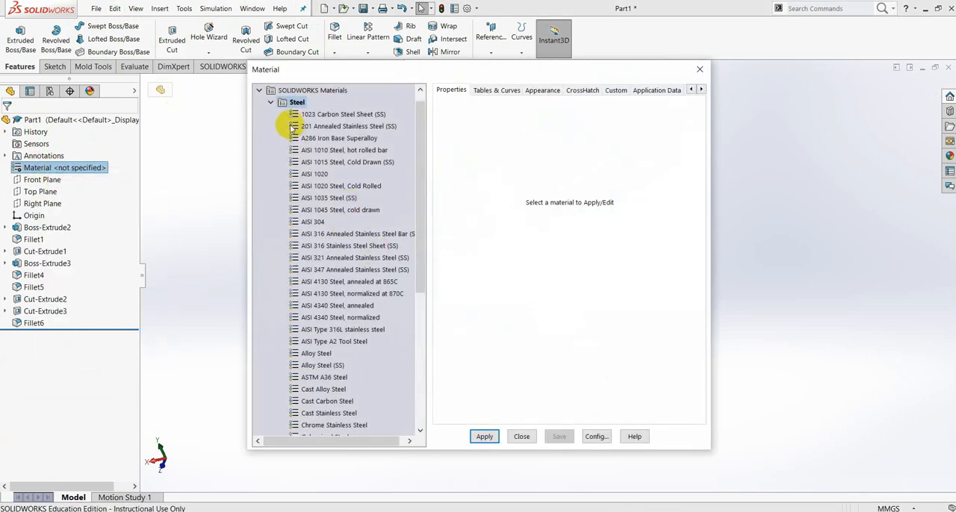
pyautogui.click(310, 114)
pyautogui.click(484, 436)
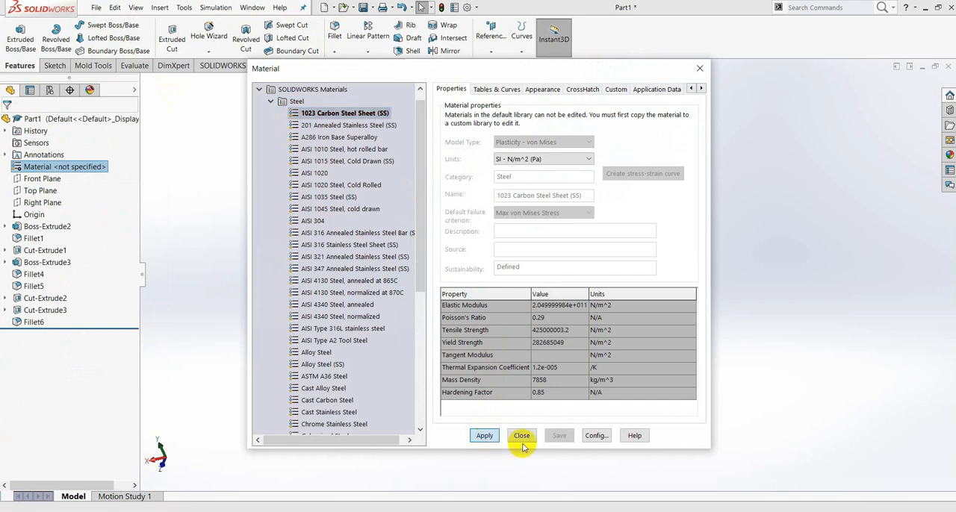
pyautogui.click(522, 436)
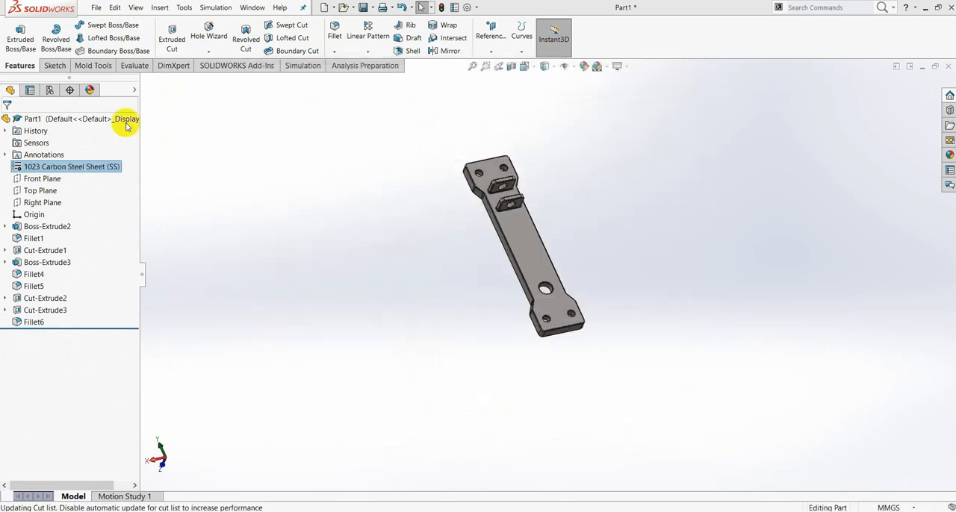
# - Set the whole part's appearance colour to yellow, with red 255 and green 255
pyautogui.click(34, 119)
pyautogui.rightClick(39, 121)
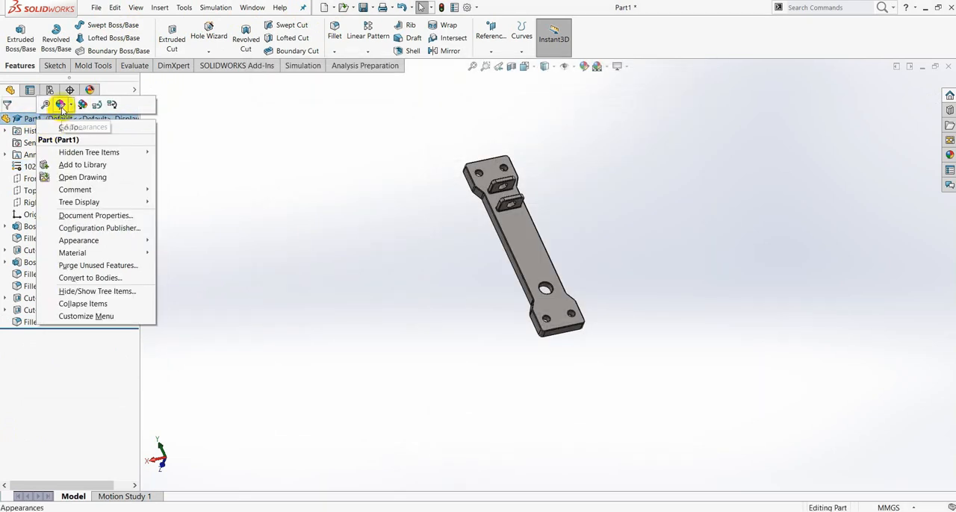
pyautogui.click(62, 106)
pyautogui.click(73, 129)
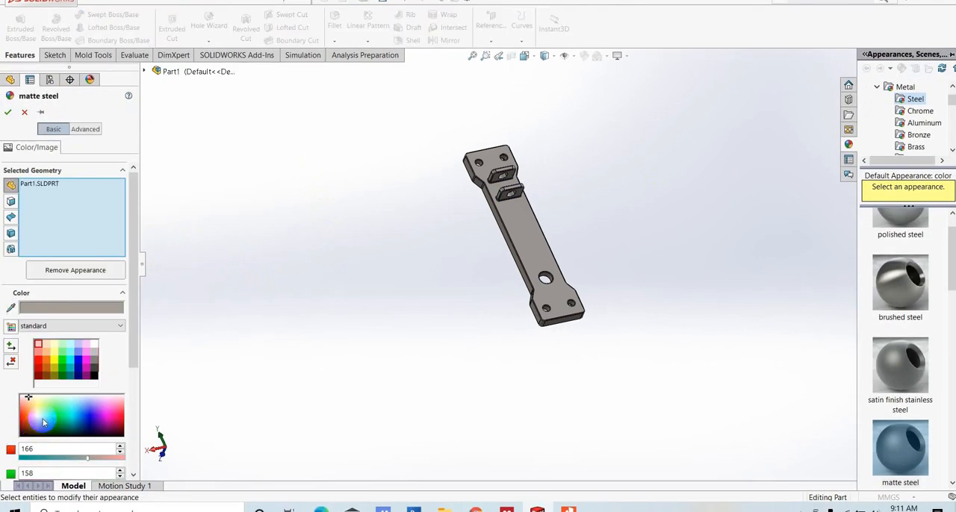
pyautogui.click(39, 414)
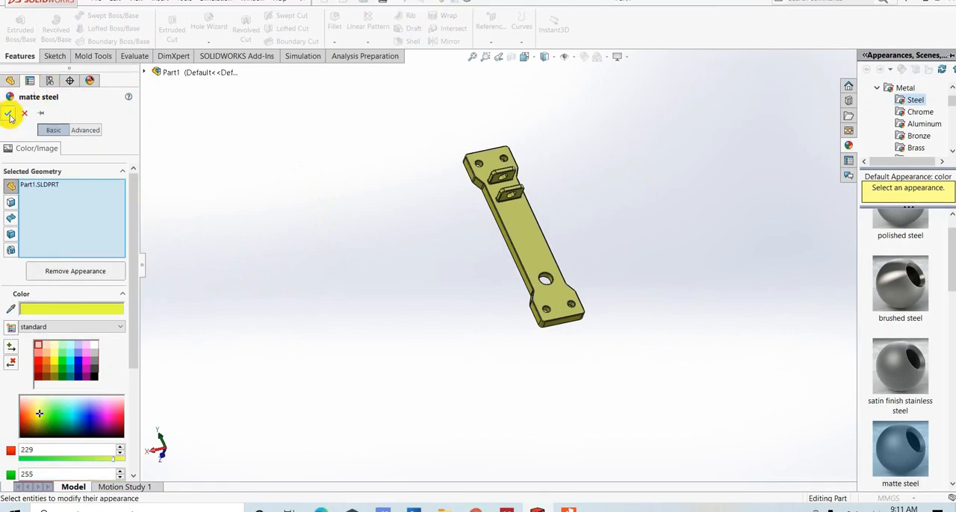
pyautogui.click(55, 365)
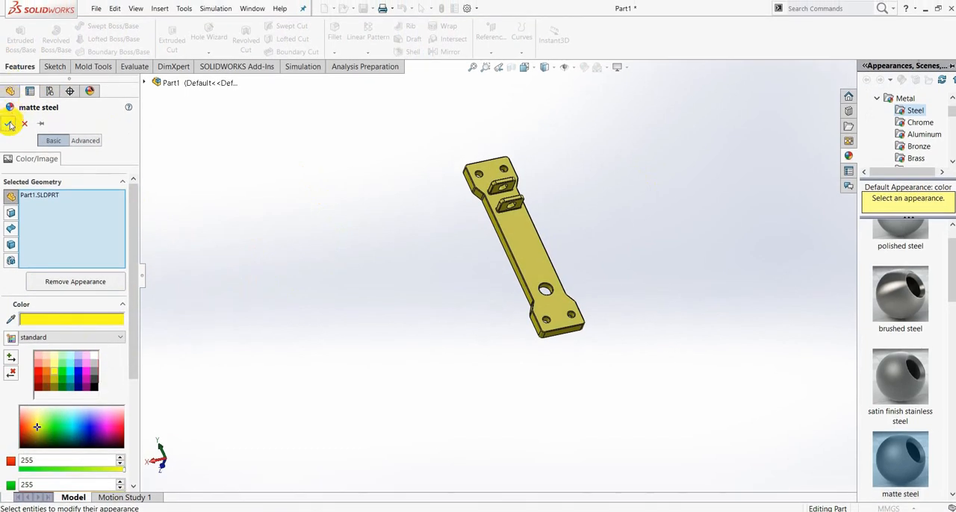
pyautogui.click(8, 126)
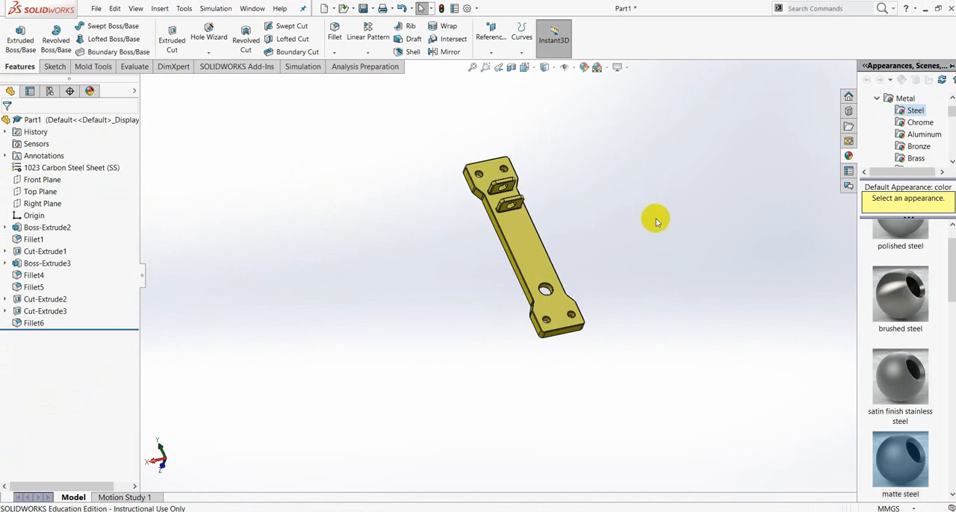
# - Save the part as Part1 on the Desktop, declining to replace the existing file in Documents
pyautogui.click(97, 9)
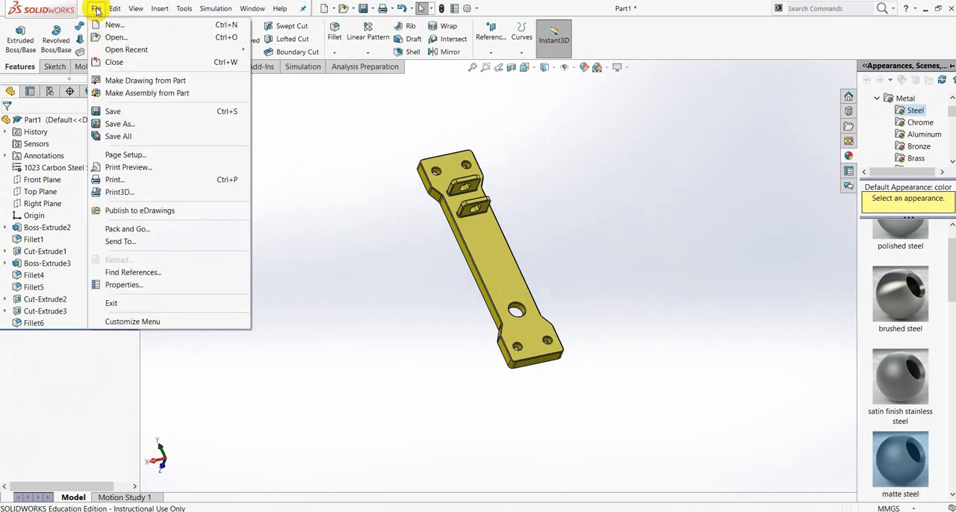
pyautogui.click(139, 124)
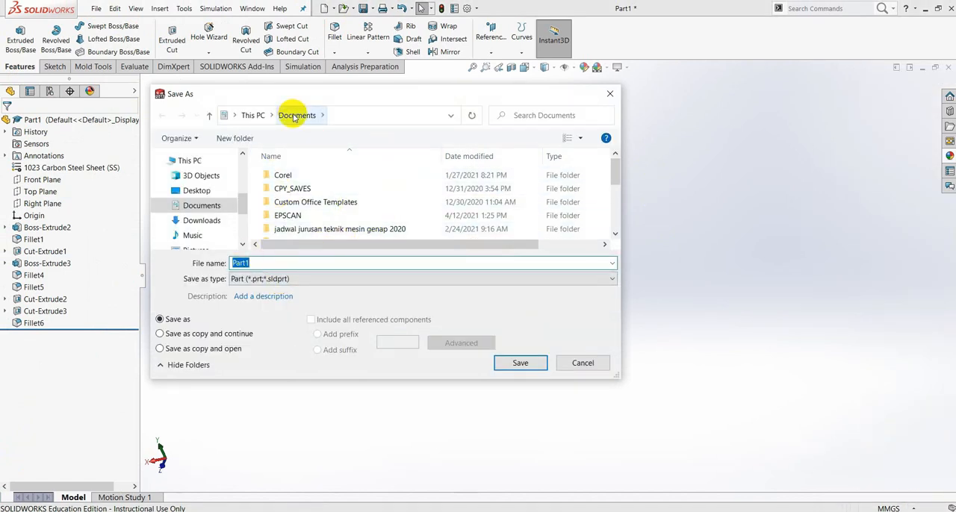
pyautogui.click(520, 364)
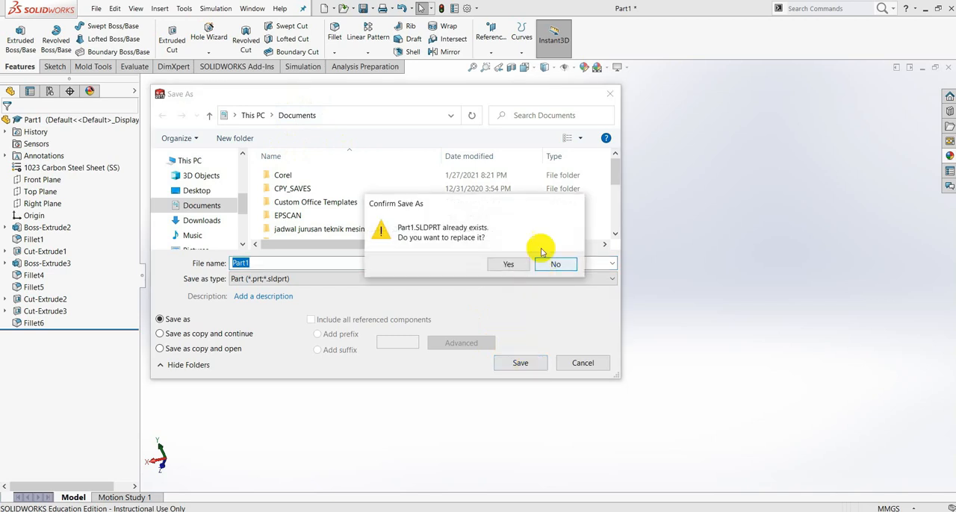
pyautogui.click(555, 266)
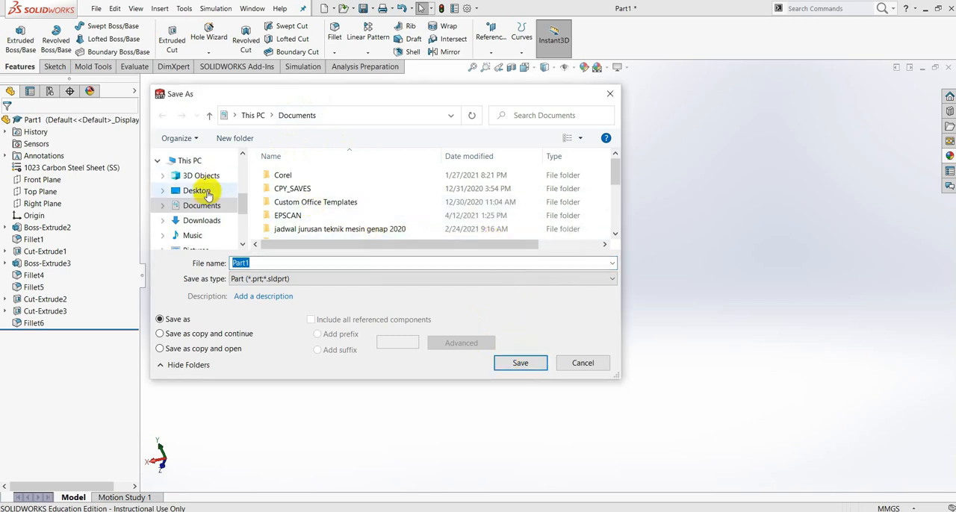
pyautogui.click(199, 191)
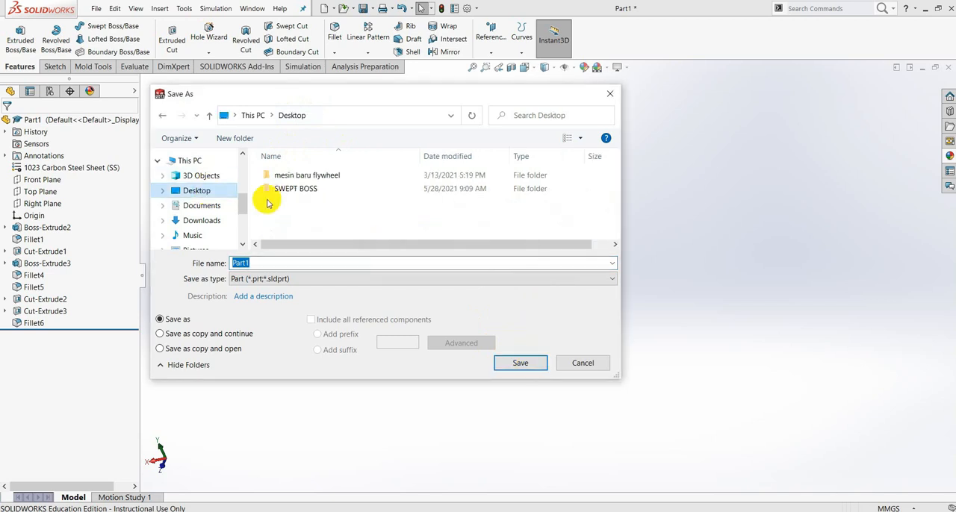
pyautogui.click(535, 370)
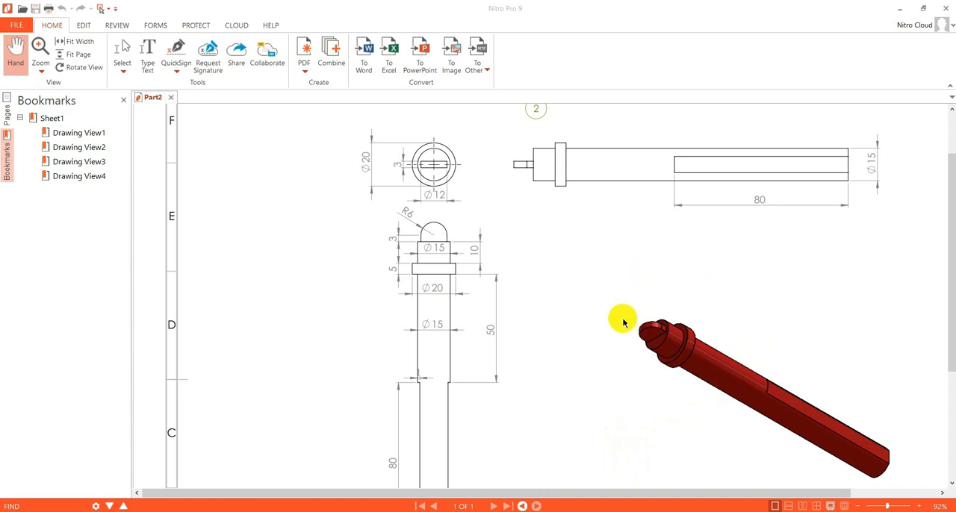
# - Review the Part2 stepped pin drawing in Nitro, and create a new Part document in SOLIDWORKS
pyautogui.scroll(-3, 624, 322)
pyautogui.scroll(4, 664, 361)
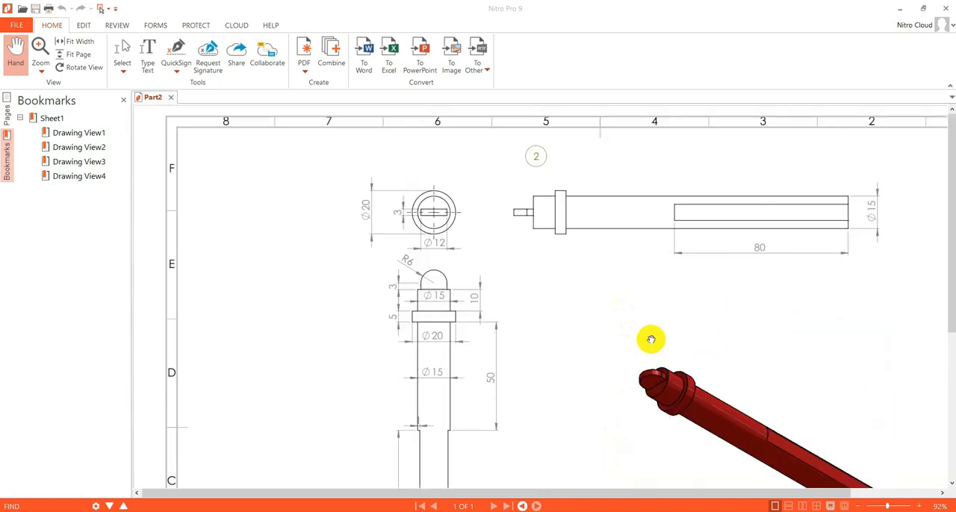
pyautogui.scroll(-3, 523, 239)
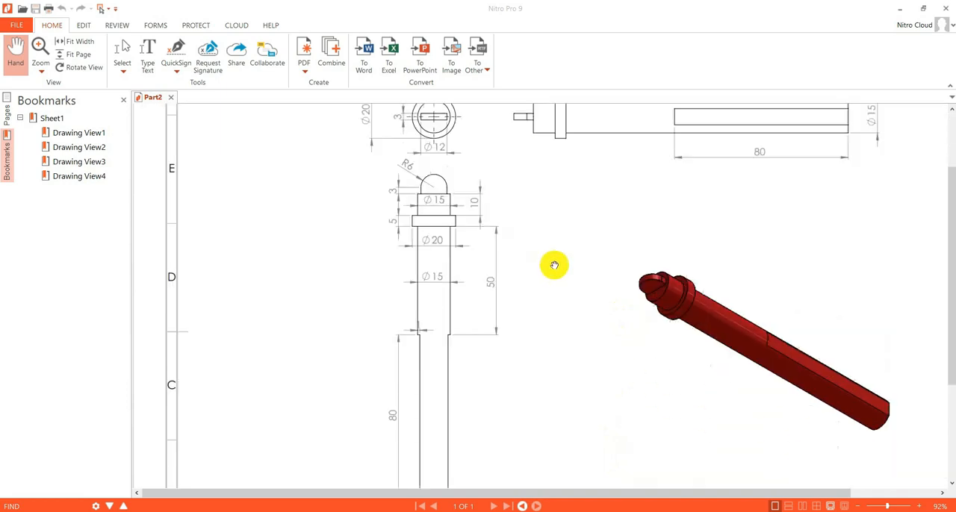
pyautogui.scroll(-3, 625, 358)
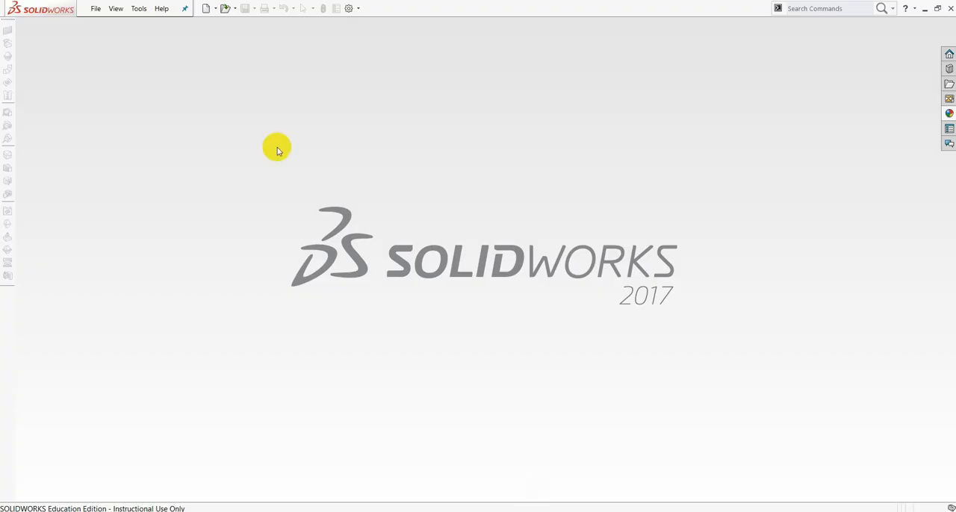
pyautogui.click(95, 9)
pyautogui.click(111, 23)
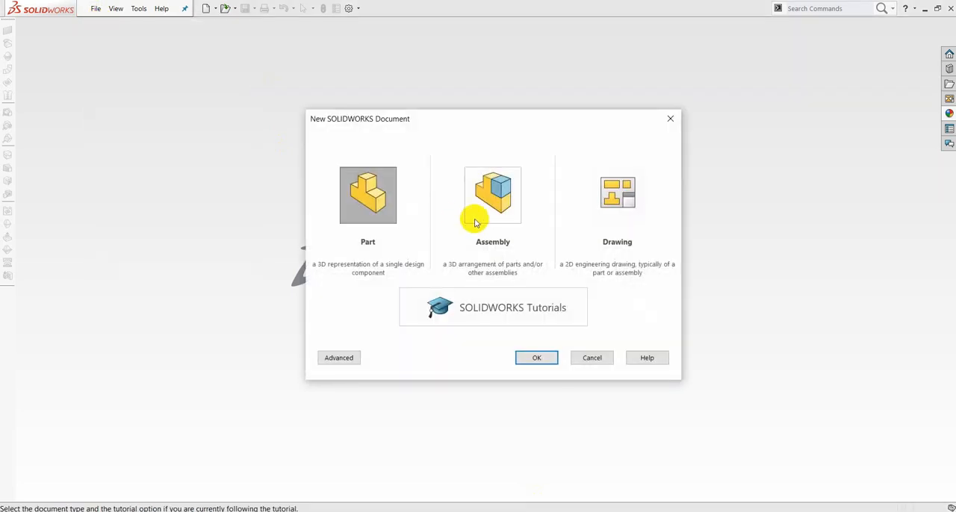
pyautogui.click(356, 214)
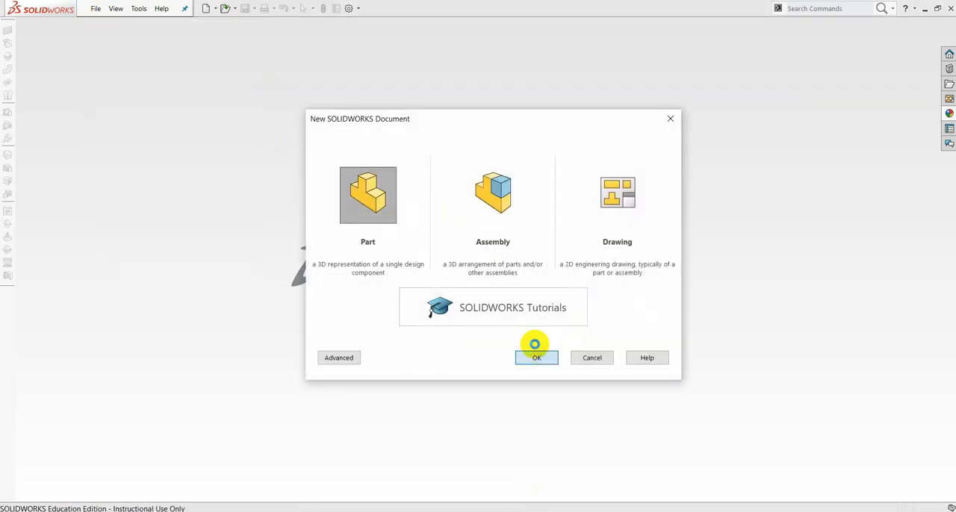
pyautogui.click(536, 357)
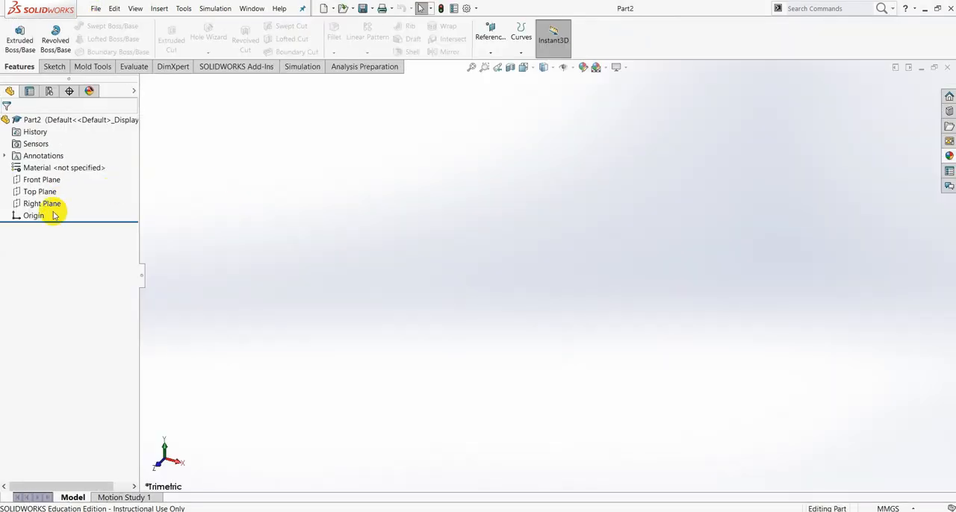
# - Sketch a circle of about 12.5 mm radius on the Top Plane, centred on the origin
pyautogui.click(46, 190)
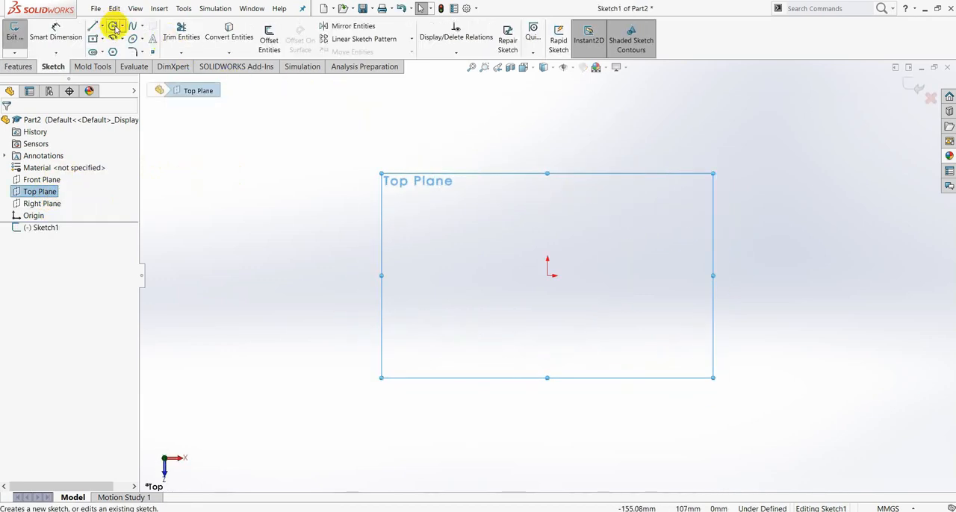
pyautogui.click(113, 28)
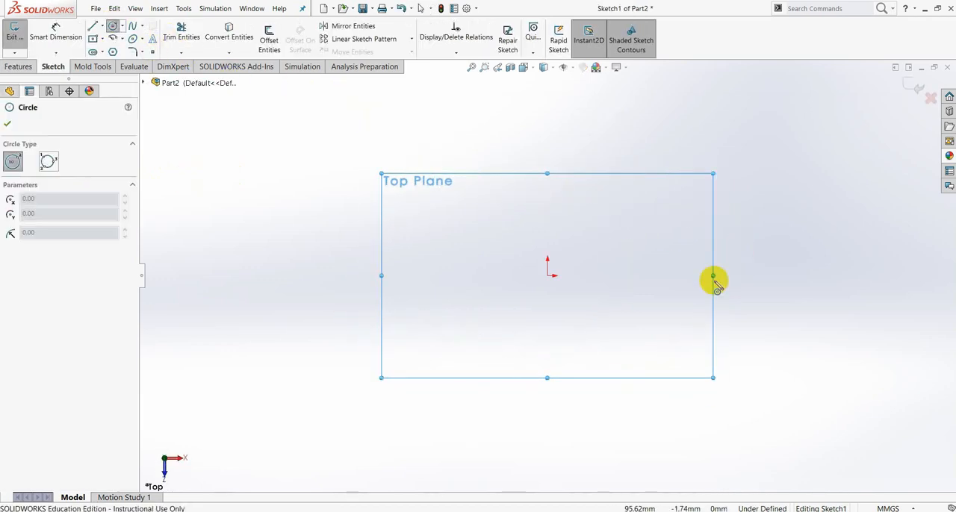
pyautogui.click(548, 275)
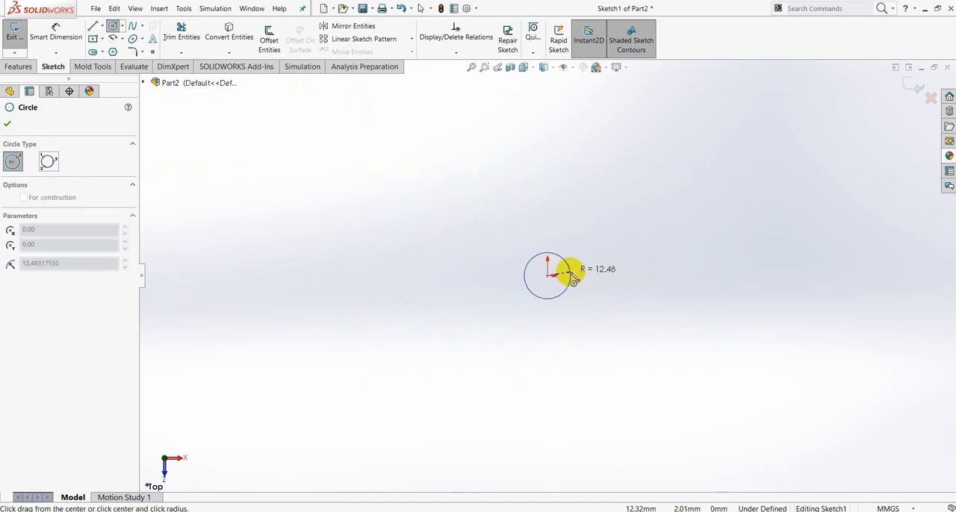
pyautogui.click(572, 275)
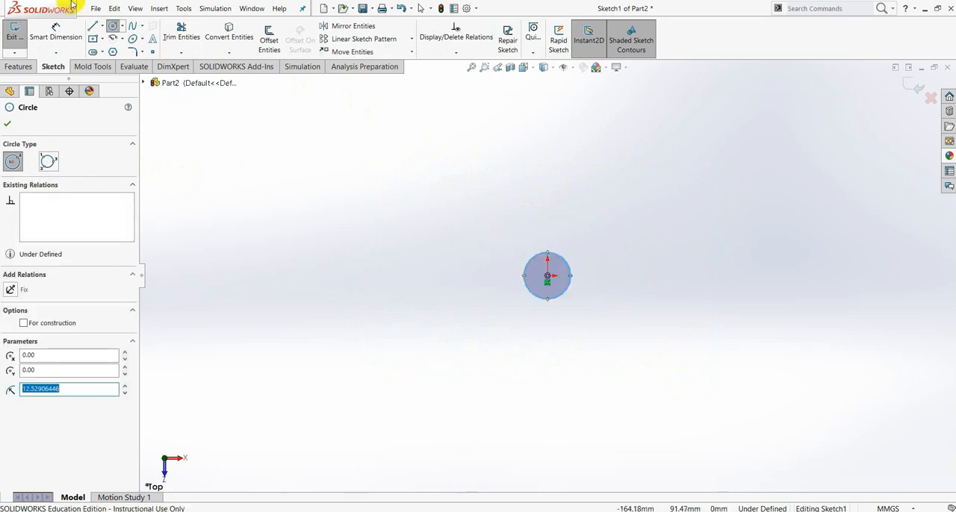
# - Dimension the circle's diameter as 15 mm
pyautogui.click(72, 38)
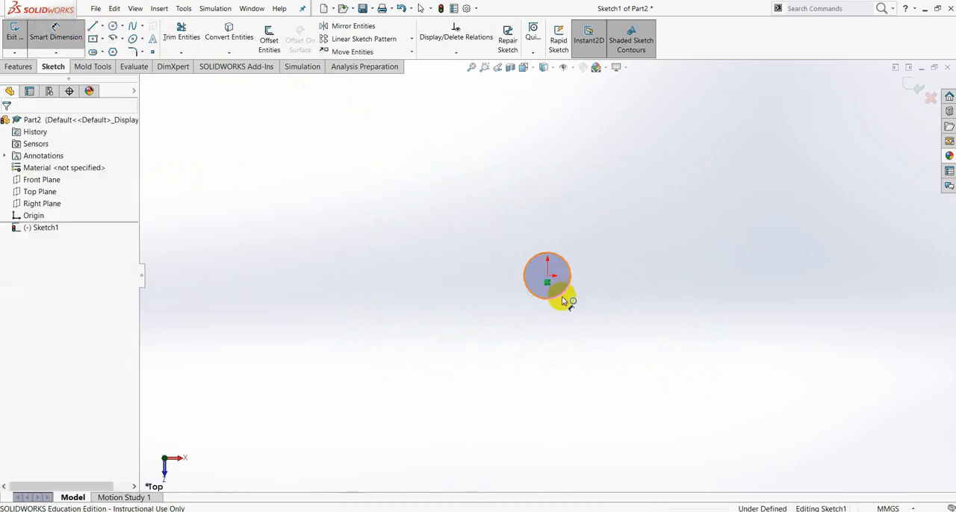
pyautogui.click(563, 301)
pyautogui.click(560, 328)
pyautogui.write('1')
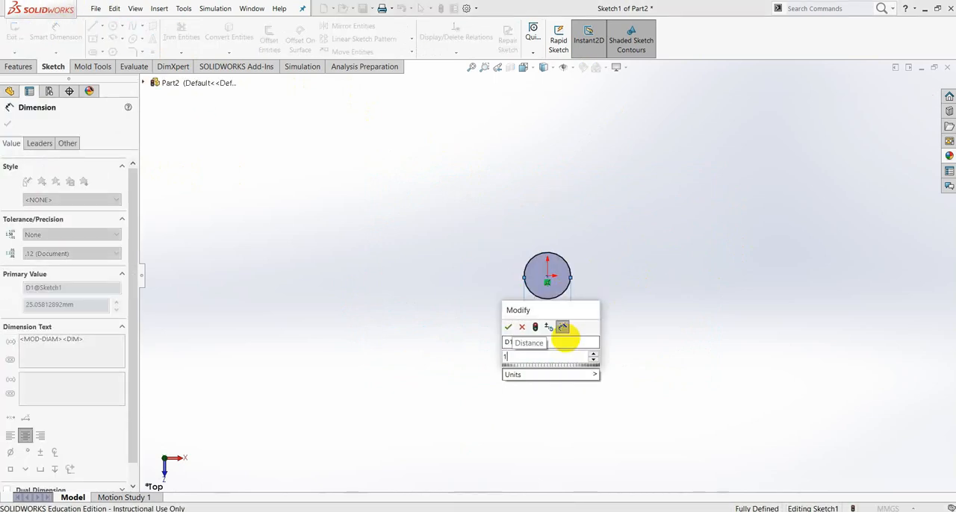
pyautogui.write('5')
pyautogui.press('Return')
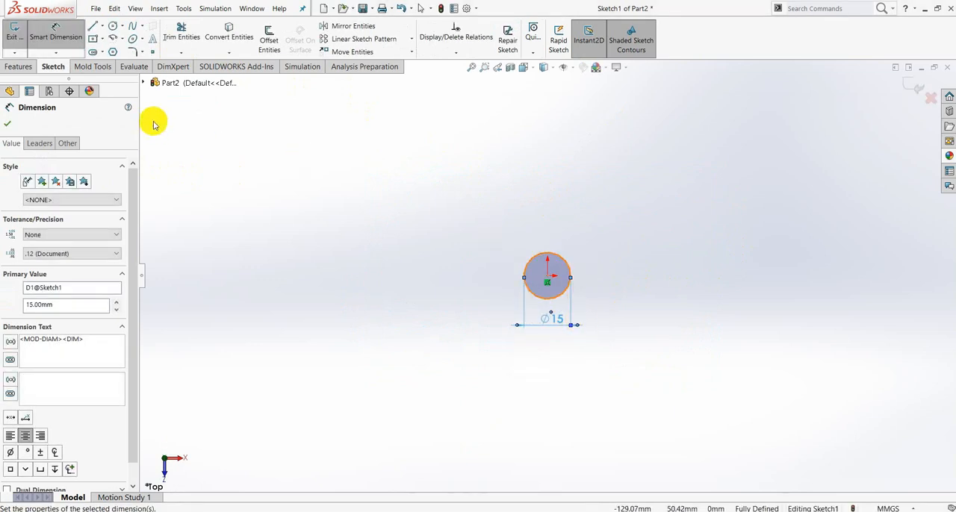
# - Extrude the 15 mm circle 130 mm as a blind boss to form the pin's shaft
pyautogui.click(18, 67)
pyautogui.click(18, 41)
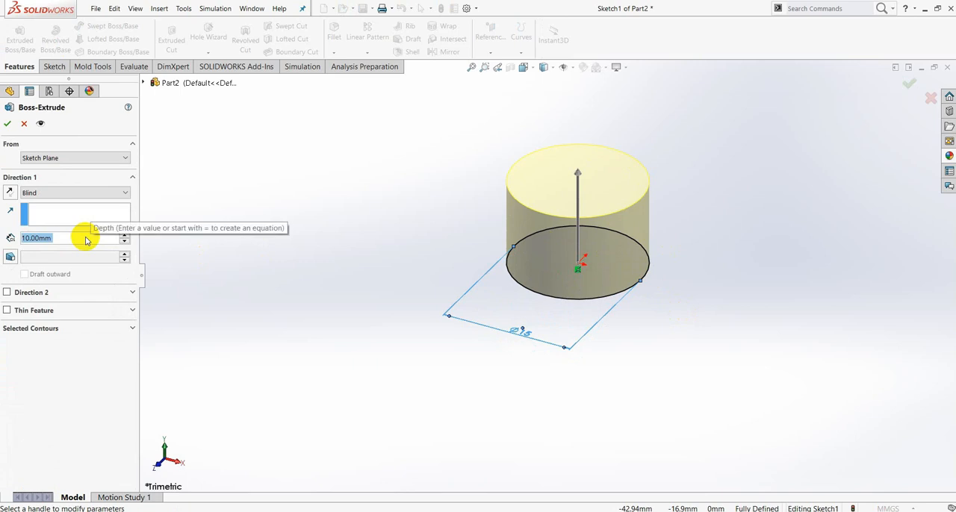
pyautogui.write('130')
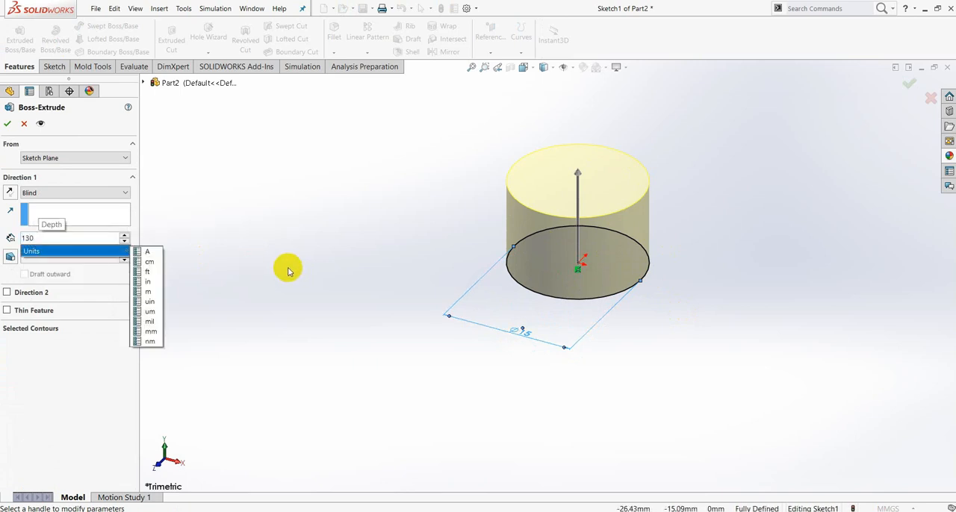
pyautogui.press('Return')
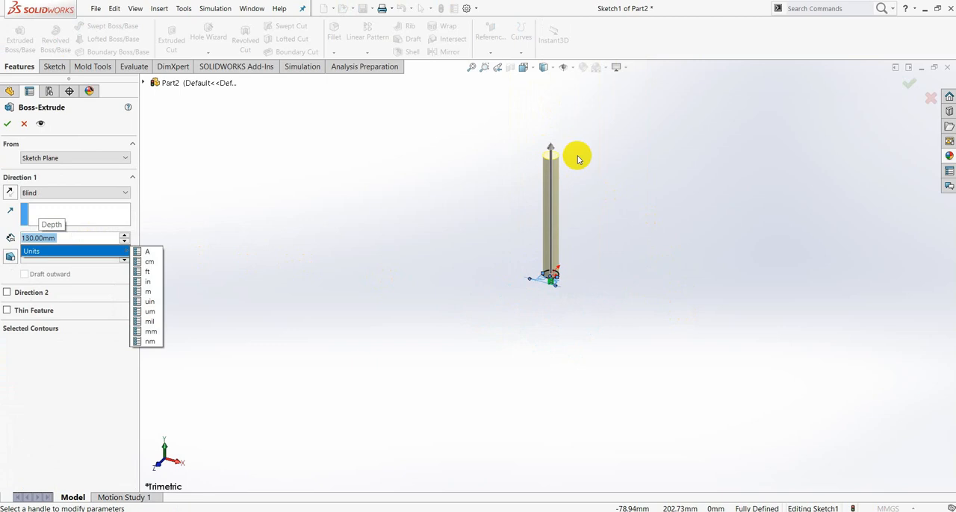
pyautogui.press('Return')
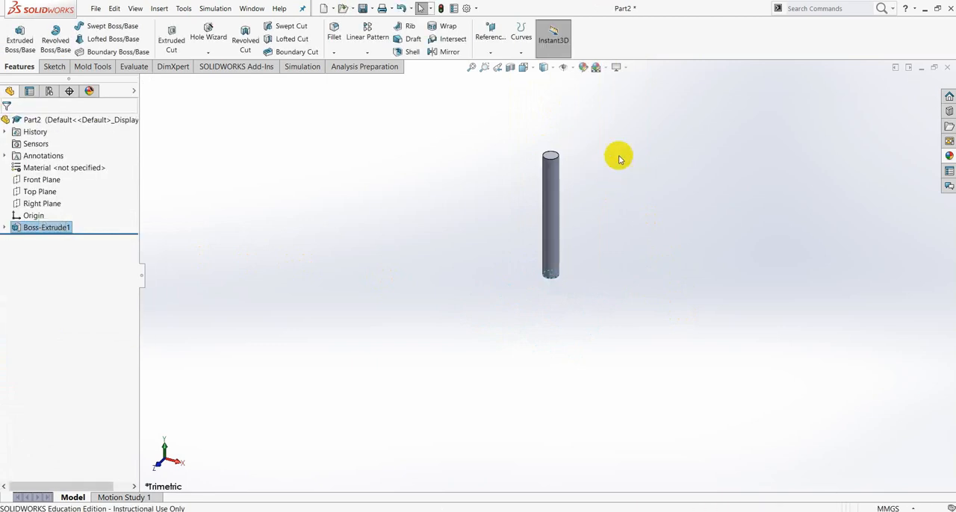
# - Sketch a circle of about 8.9 mm radius on the shaft's upper end face, centred on the origin
pyautogui.scroll(-6, 596, 157)
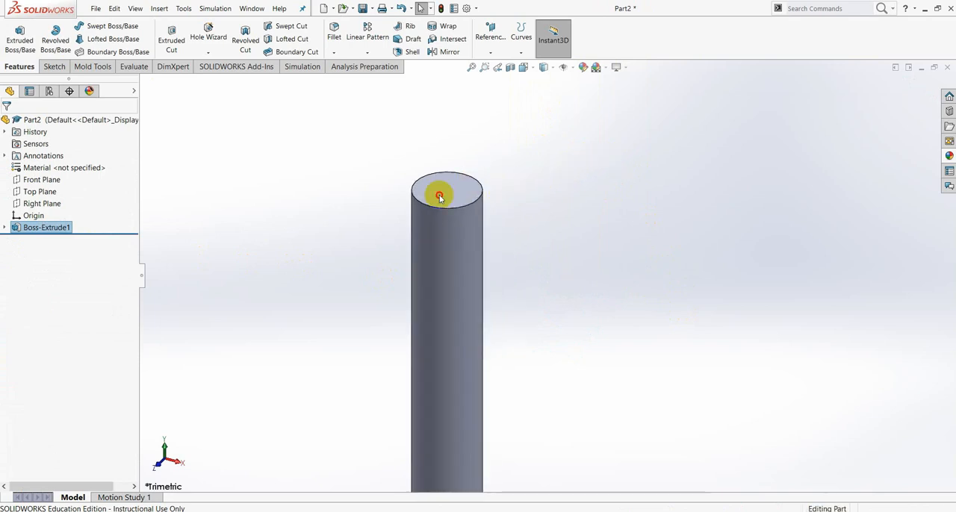
pyautogui.click(439, 196)
pyautogui.click(483, 166)
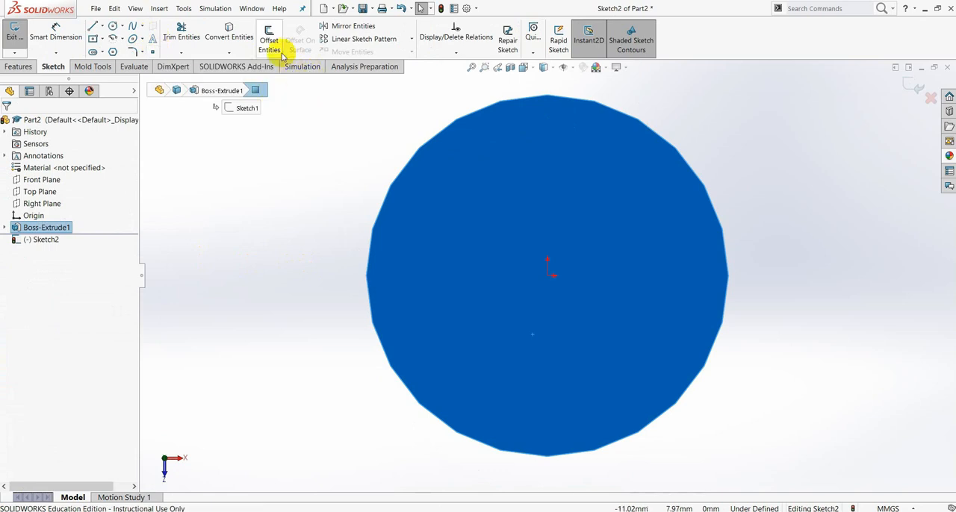
pyautogui.click(113, 27)
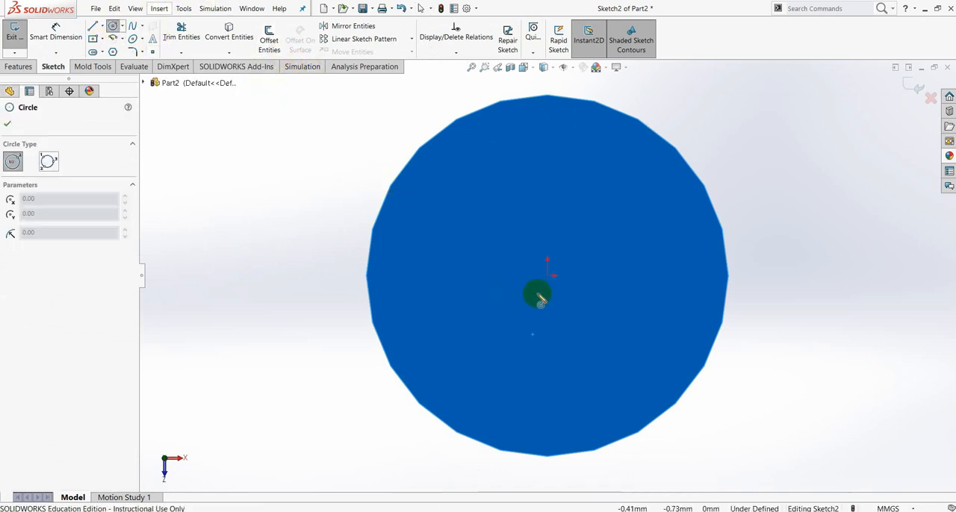
pyautogui.click(550, 277)
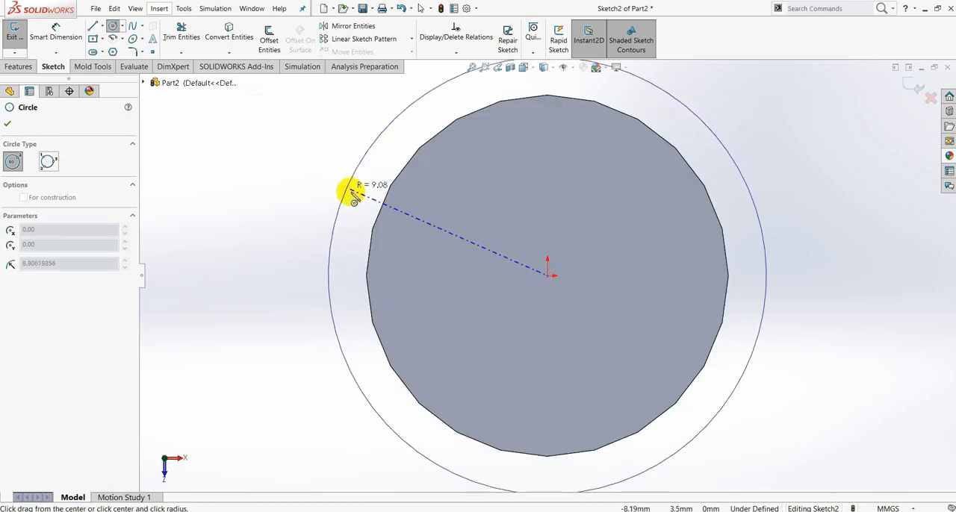
pyautogui.click(352, 189)
# - Dimension the diameter of the circle on the shaft's end face as 20 mm
pyautogui.click(52, 34)
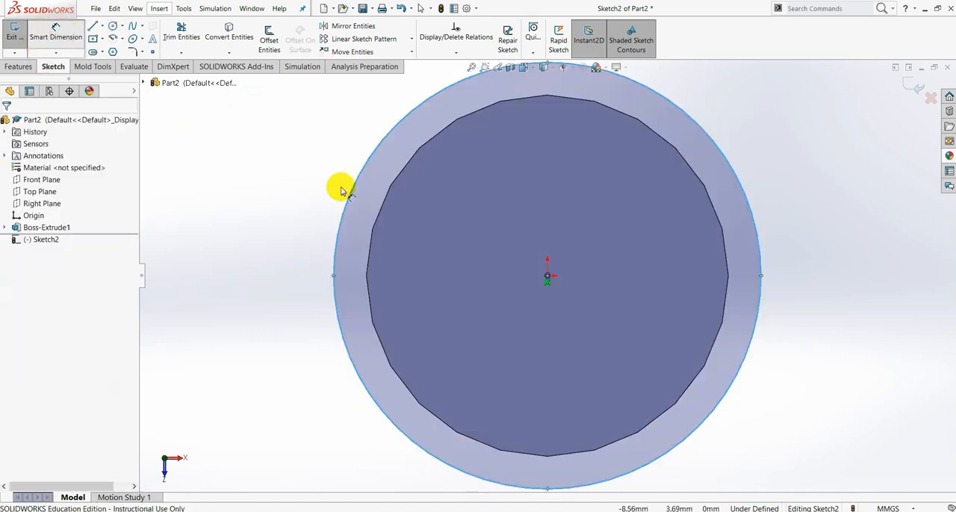
pyautogui.click(338, 224)
pyautogui.click(311, 227)
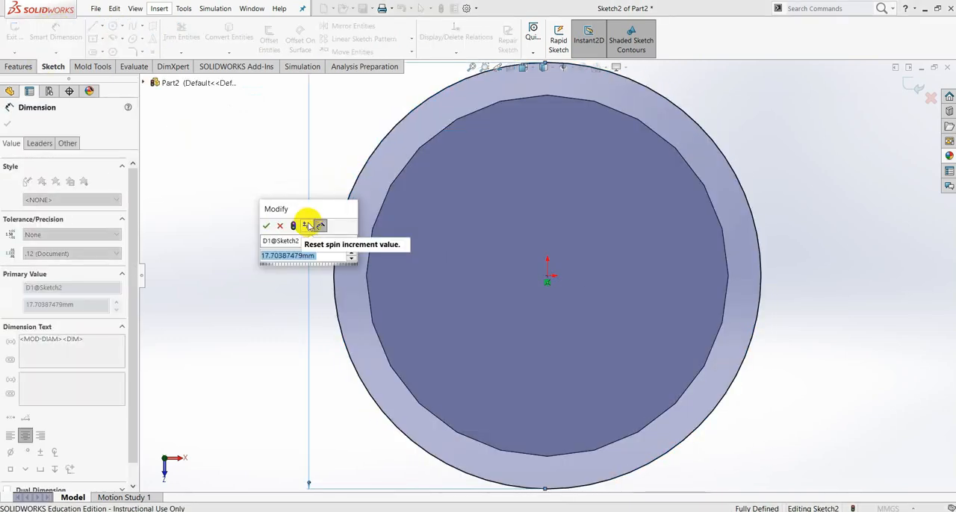
pyautogui.write('2')
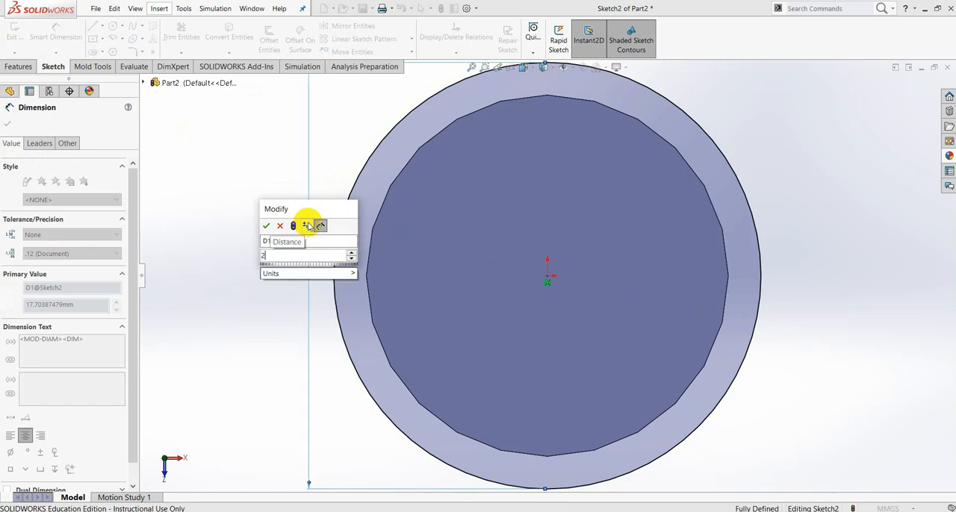
pyautogui.write('0')
pyautogui.press('Return')
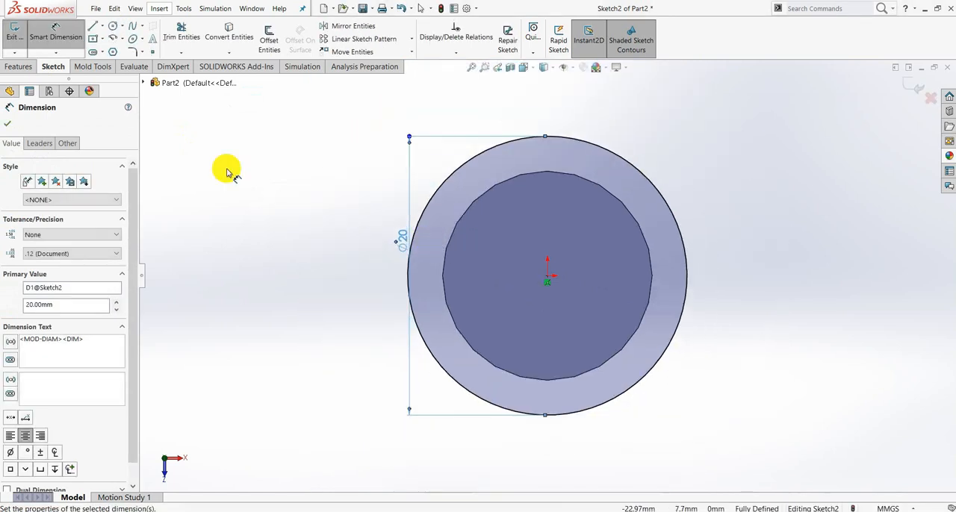
pyautogui.click(7, 124)
# - Extrude the 20 mm circle 5 mm, merged with the shaft, to form the collar
pyautogui.moveTo(618, 370)
pyautogui.mouseDown(button='middle')
pyautogui.moveTo(608, 324)
pyautogui.moveTo(620, 331)
pyautogui.mouseUp(button='middle')
pyautogui.scroll(5, 620, 331)
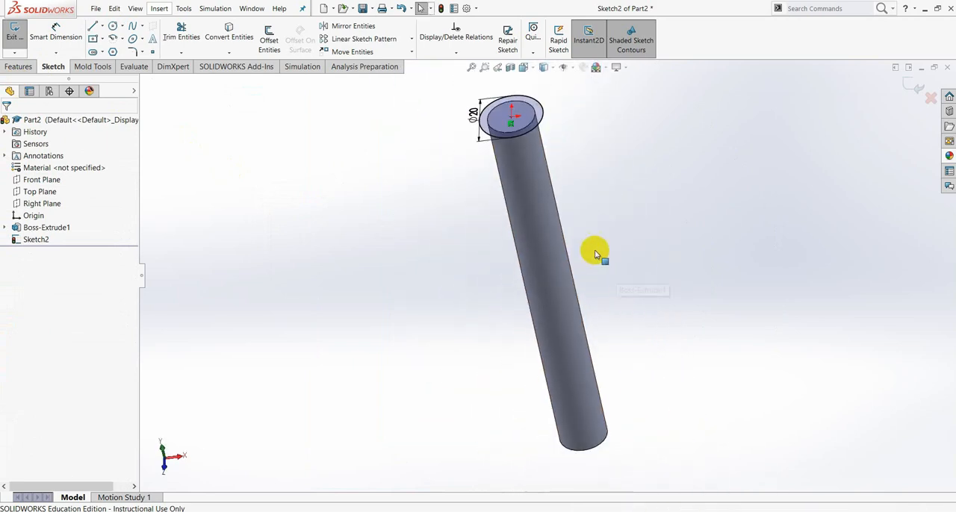
pyautogui.click(18, 67)
pyautogui.click(14, 55)
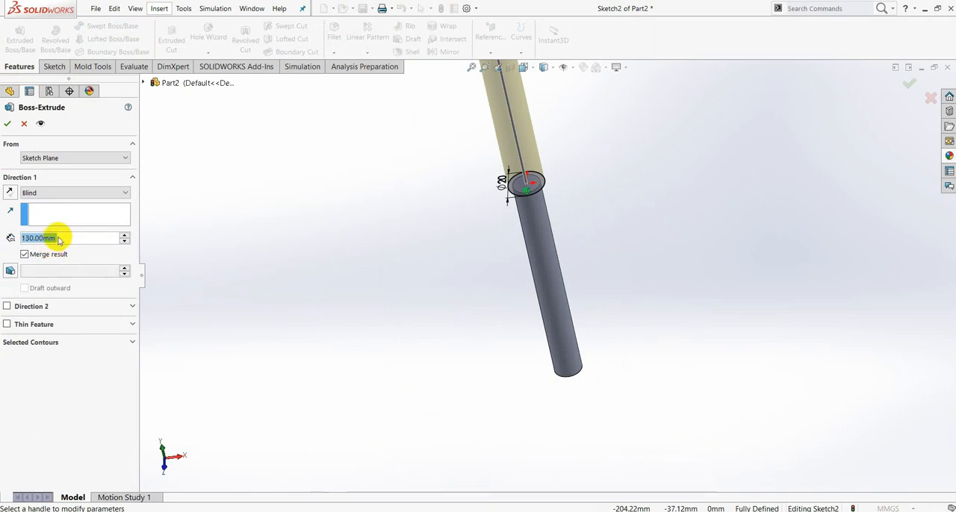
pyautogui.write('5')
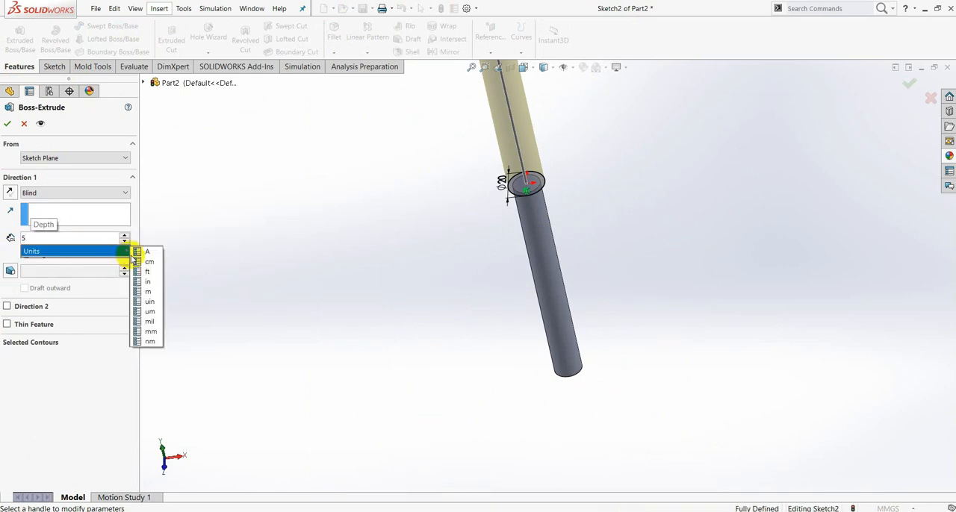
pyautogui.press('Return')
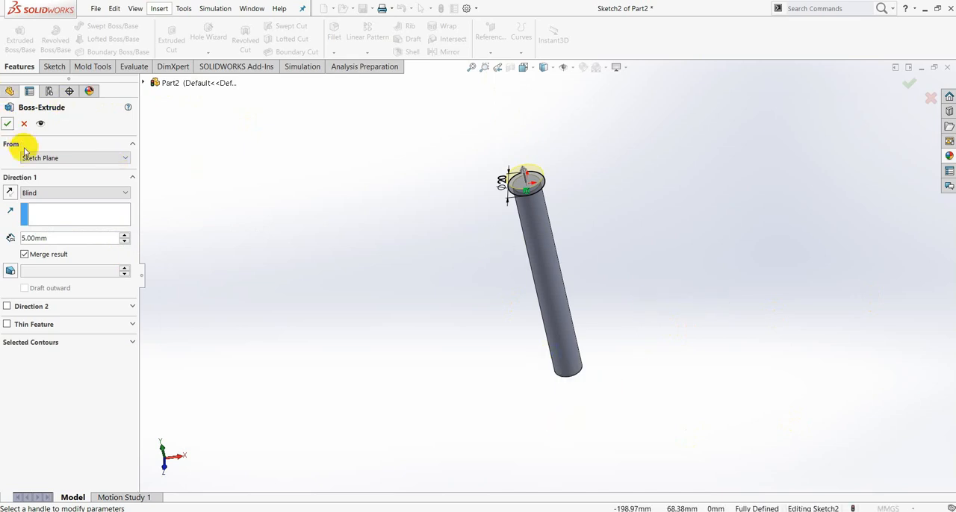
pyautogui.click(7, 123)
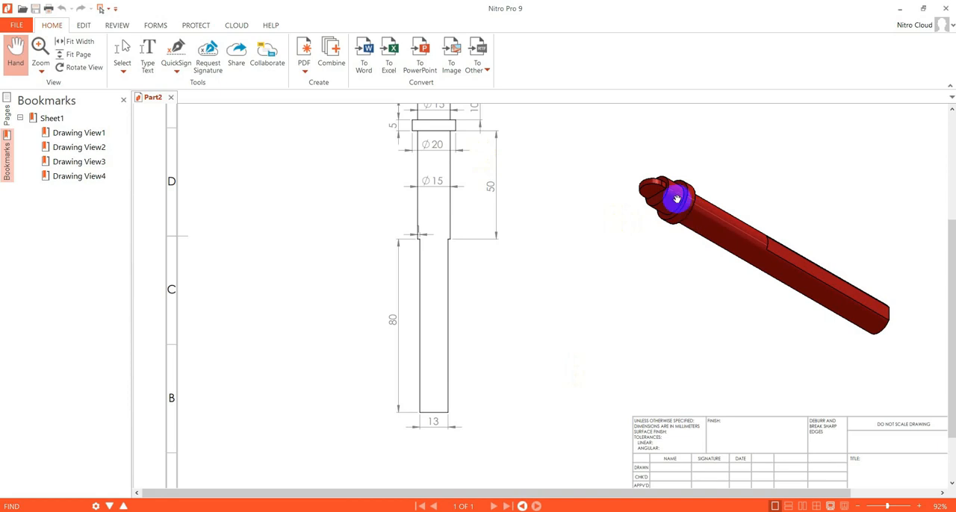
# - Check the Part2 drawing in Nitro, and in SOLIDWORKS sketch an origin-centred circle of about 29 mm radius on the collar's upper face
pyautogui.scroll(1, 463, 147)
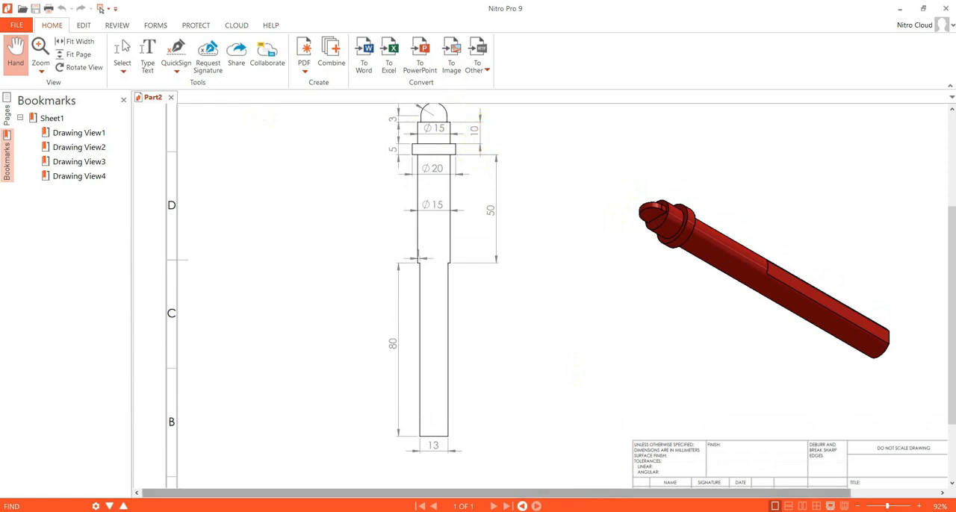
pyautogui.click(562, 511)
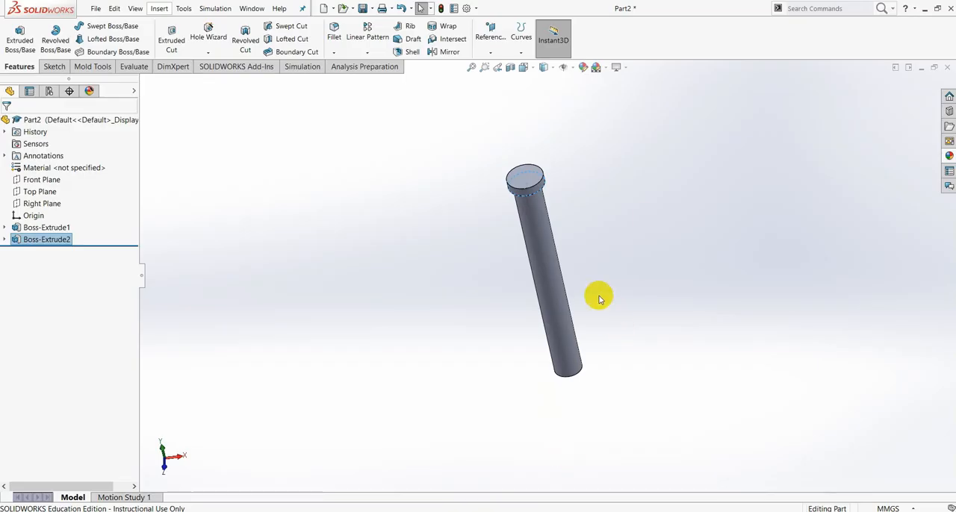
pyautogui.scroll(-3, 585, 201)
pyautogui.click(486, 175)
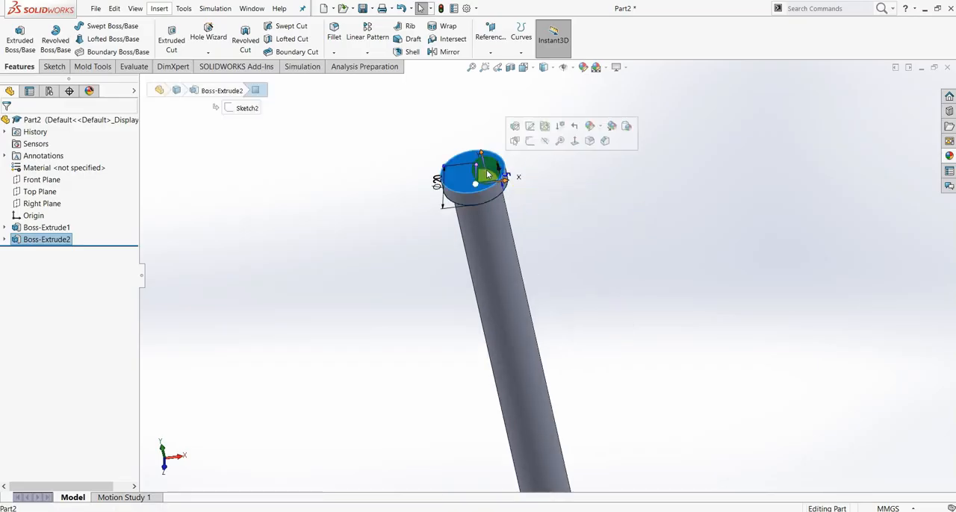
pyautogui.click(532, 142)
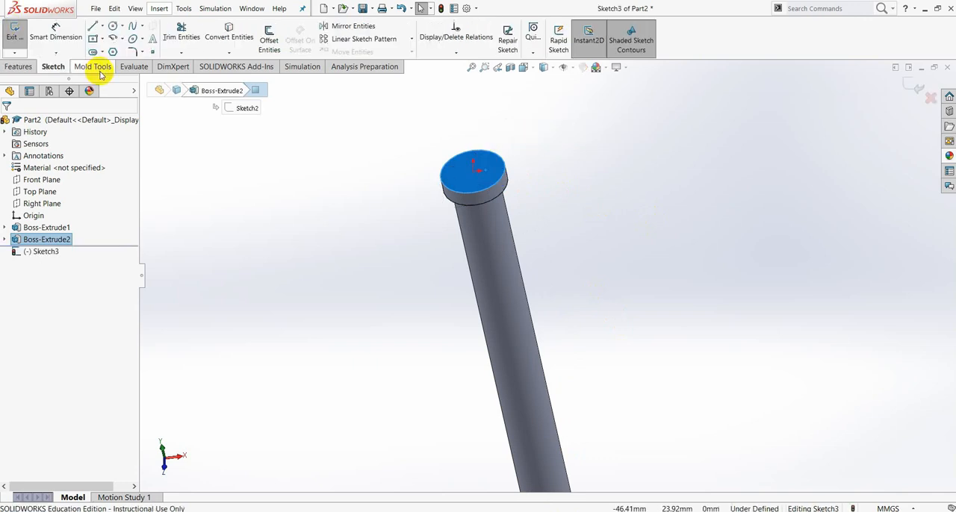
pyautogui.click(113, 26)
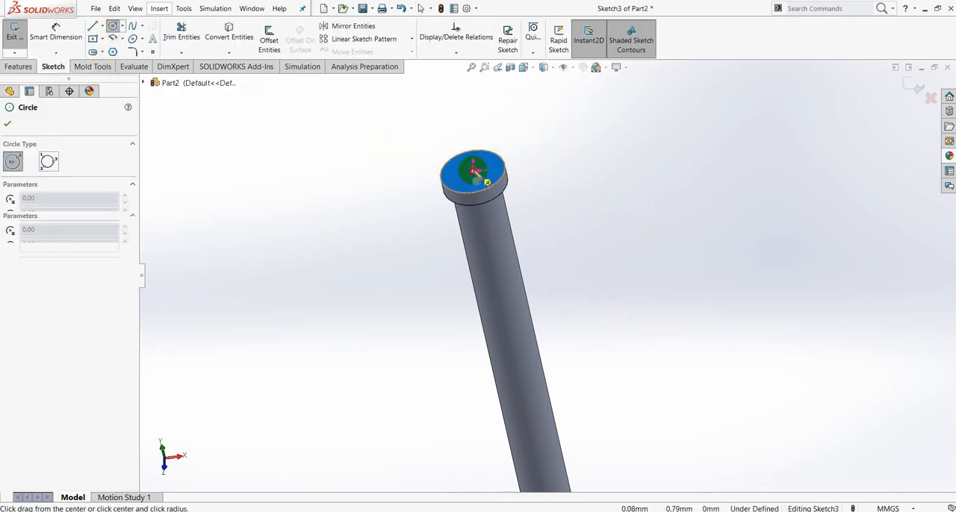
pyautogui.click(476, 171)
pyautogui.click(403, 149)
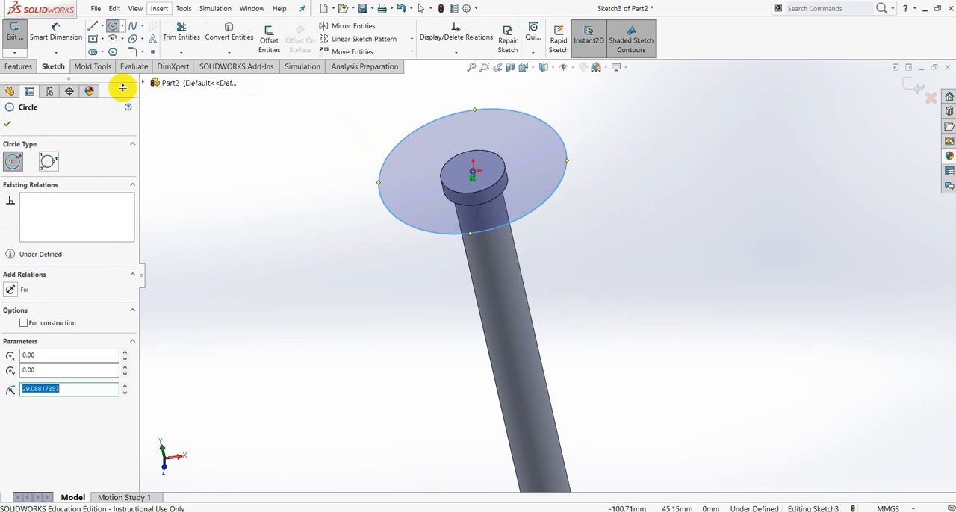
# - Dimension the diameter of the circle on the collar's upper face as 15 mm
pyautogui.click(60, 34)
pyautogui.click(383, 206)
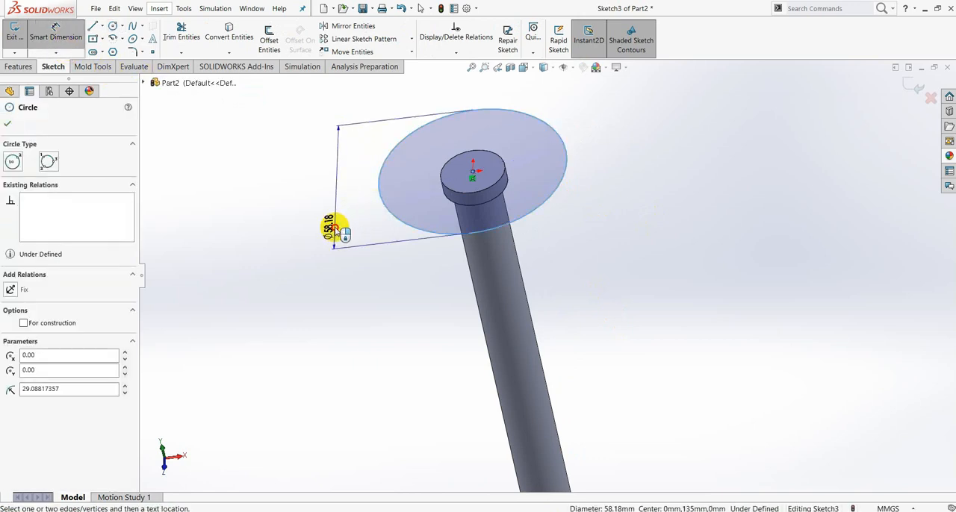
pyautogui.click(336, 228)
pyautogui.write('15')
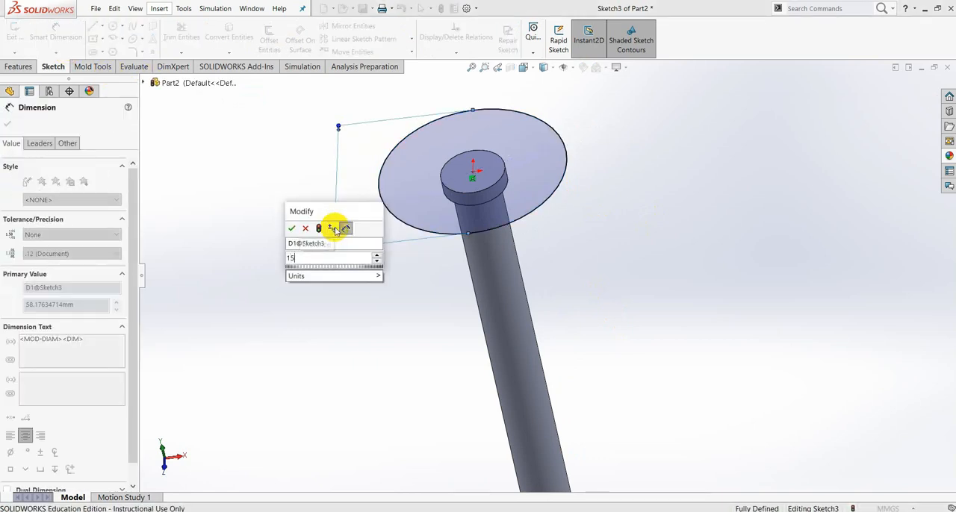
pyautogui.press('Return')
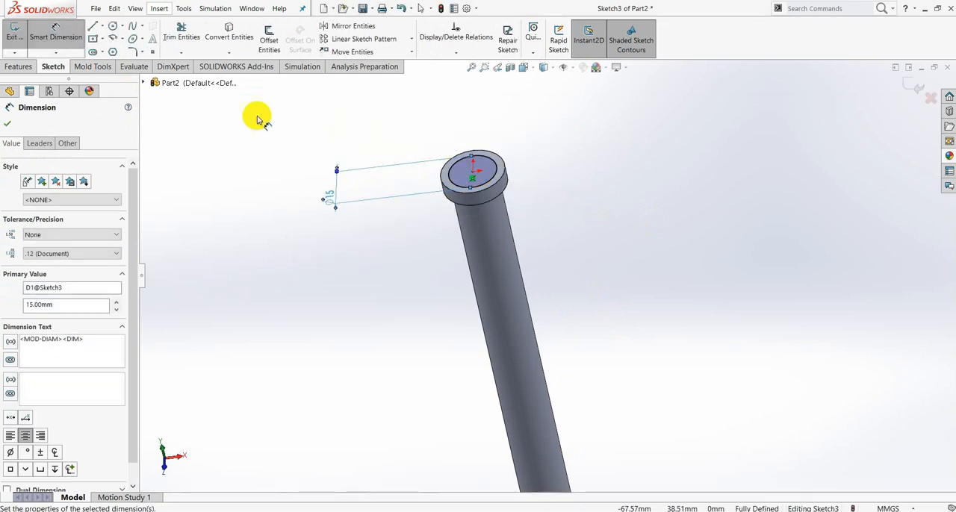
# - Extrude the 15 mm circle 10 mm upward from the collar, merged with the existing body
pyautogui.click(18, 66)
pyautogui.click(19, 38)
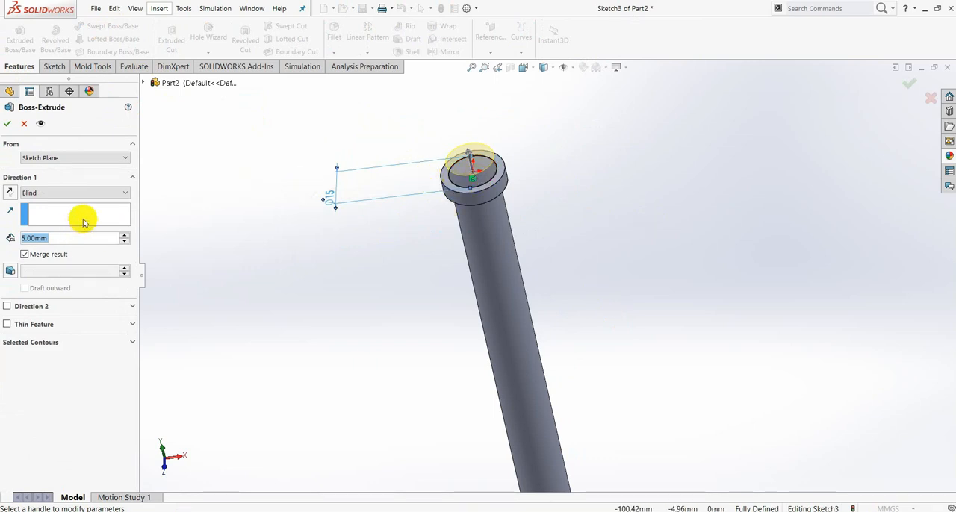
pyautogui.write('10')
pyautogui.press('Return')
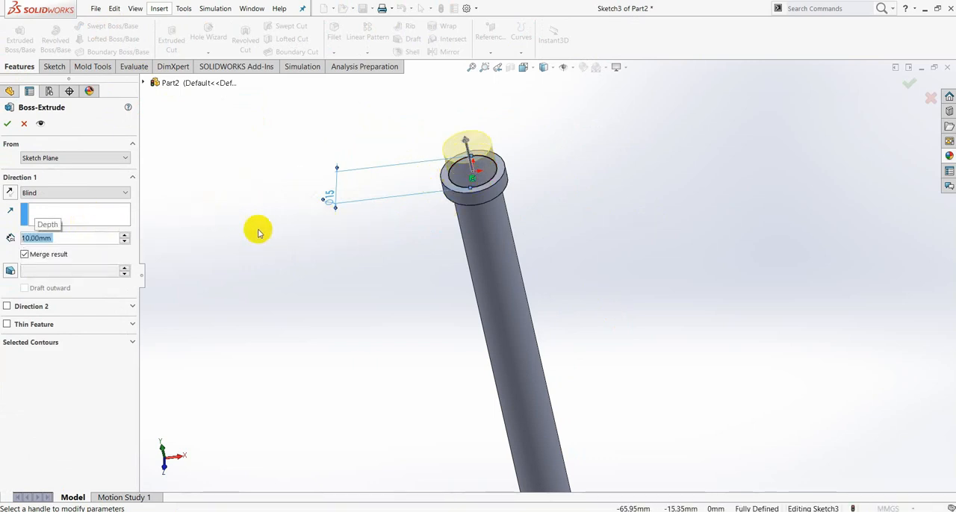
pyautogui.click(8, 123)
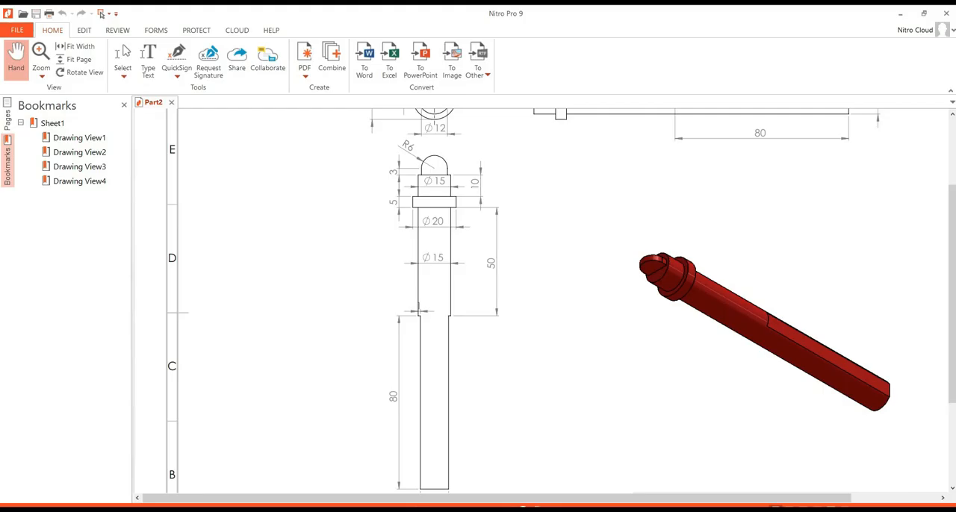
# - Check the tip dimensions in the Part2 drawing, and in SOLIDWORKS sketch a vertical centreline on the Front Plane upward from the pin's top-edge midpoint
pyautogui.scroll(-1, 454, 170)
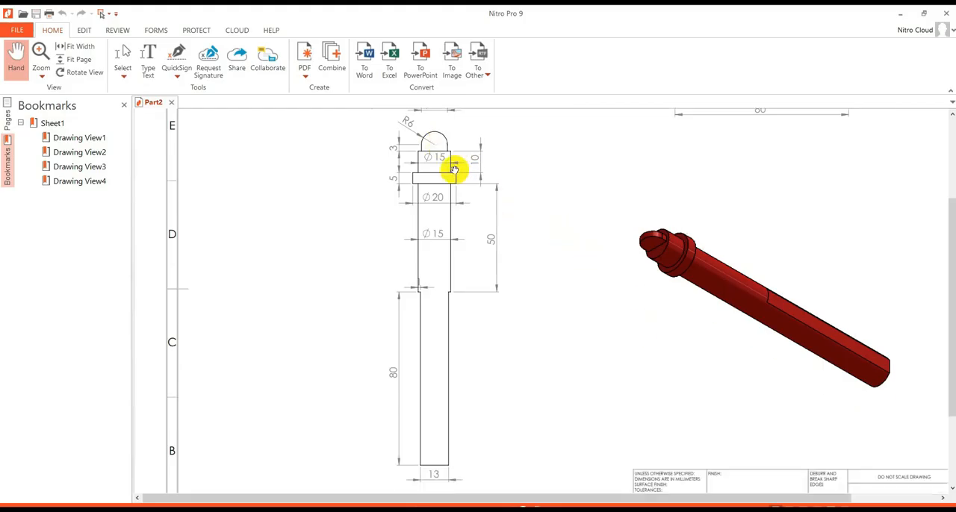
pyautogui.scroll(4, 455, 171)
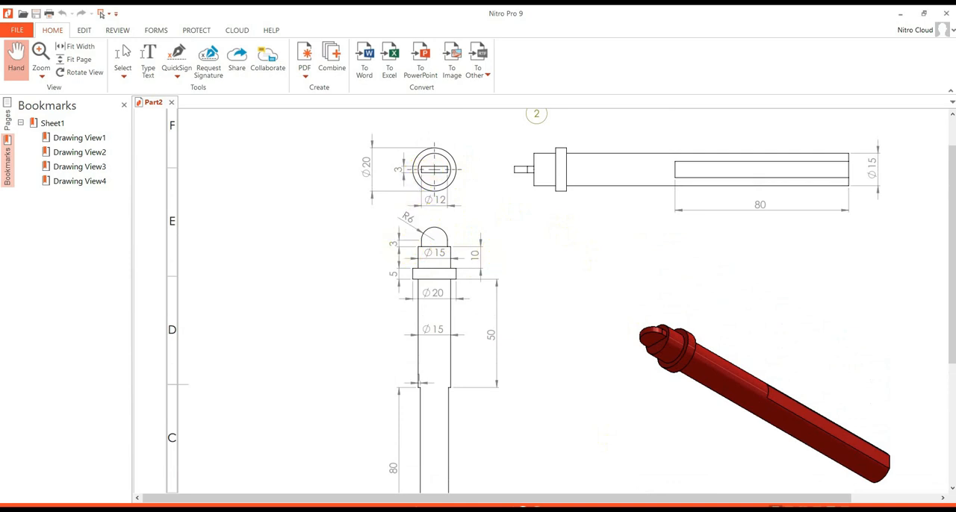
pyautogui.click(571, 509)
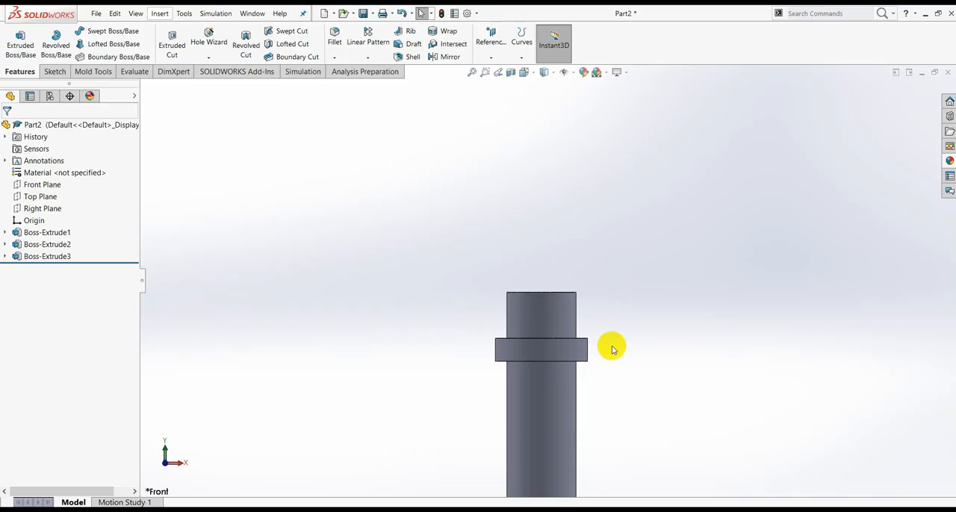
pyautogui.click(43, 186)
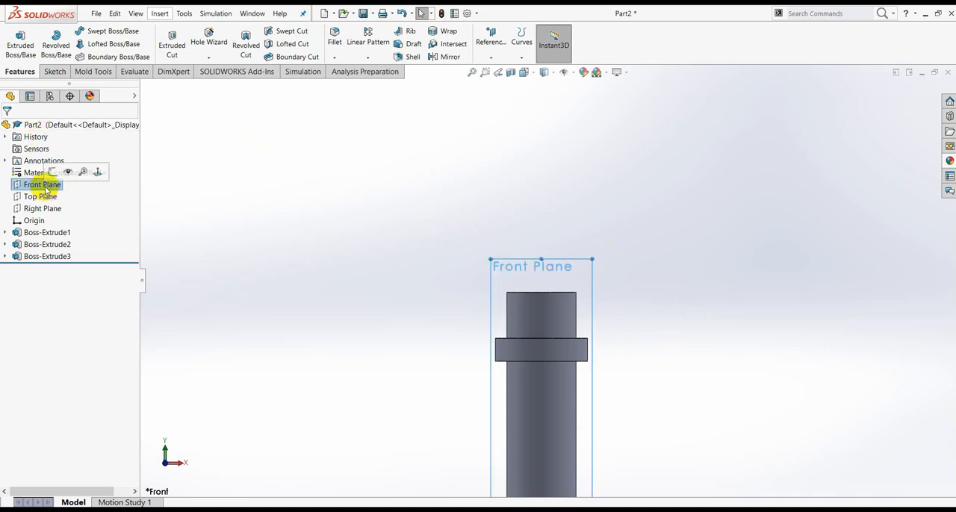
pyautogui.click(53, 173)
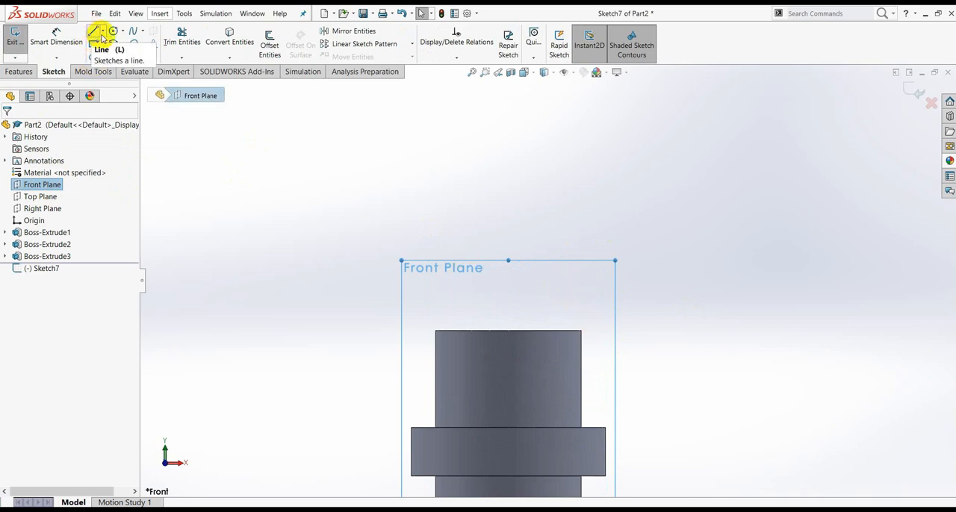
pyautogui.click(103, 34)
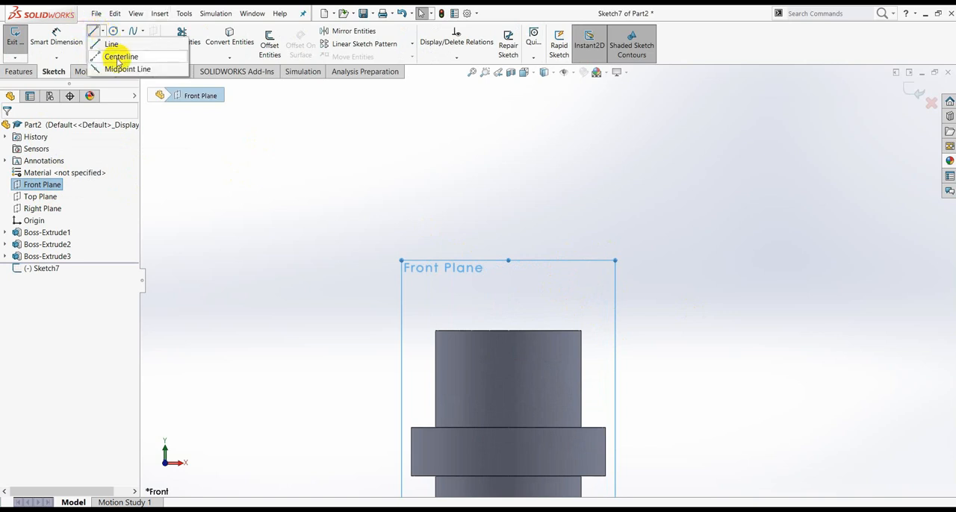
pyautogui.click(117, 57)
pyautogui.click(508, 331)
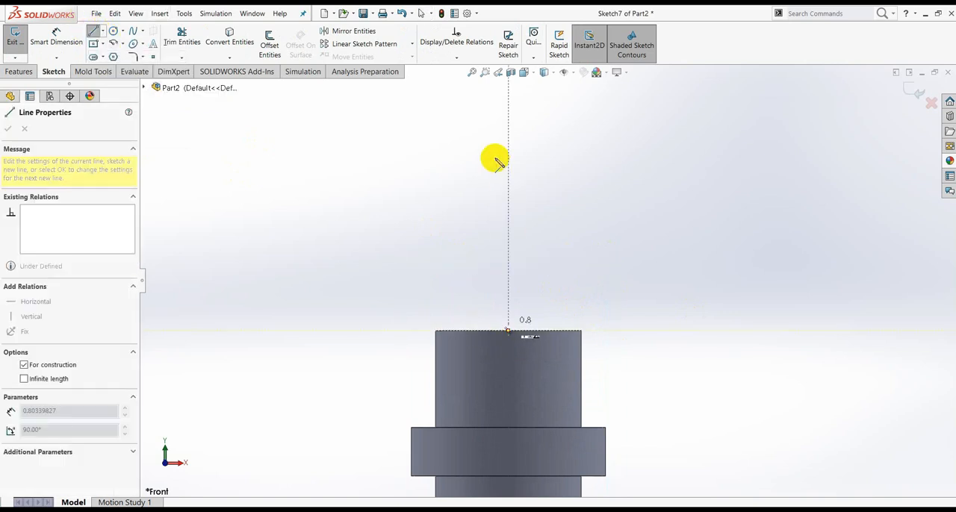
pyautogui.click(508, 153)
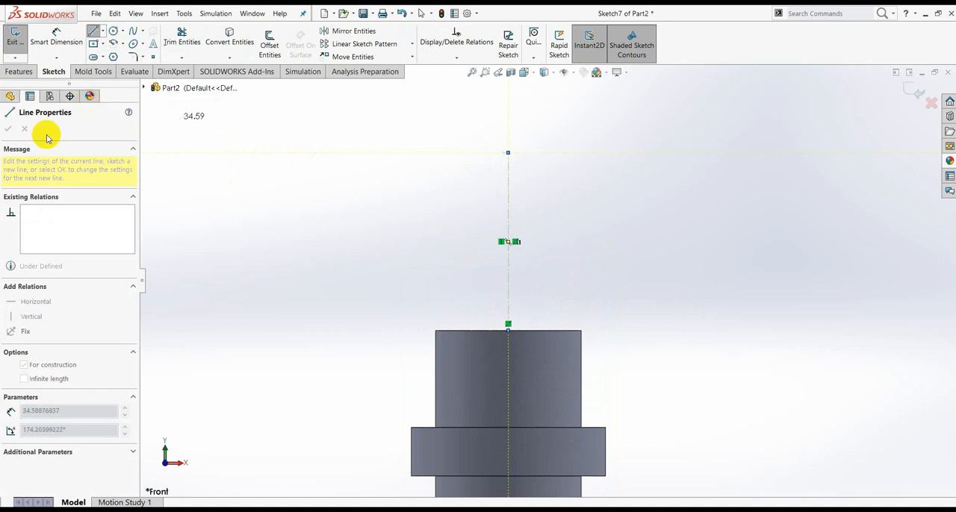
pyautogui.press('Escape')
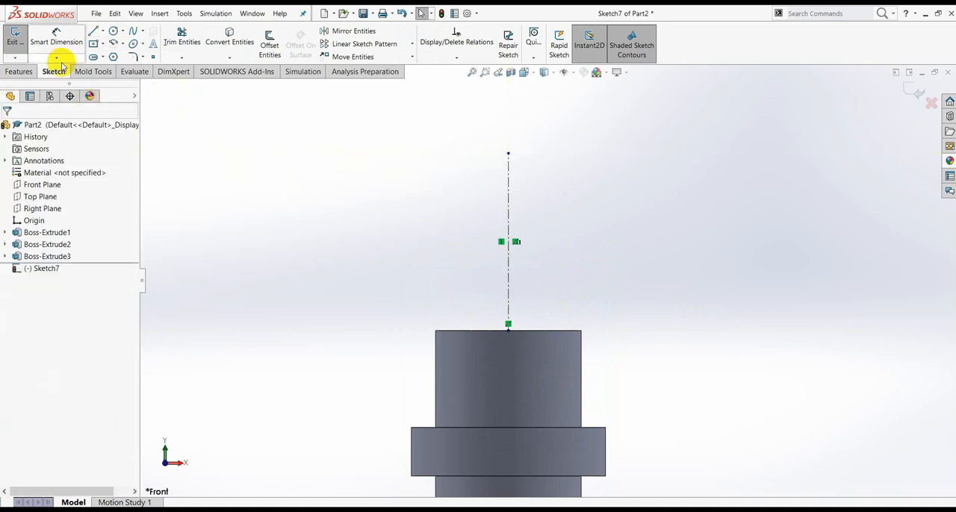
# - Sketch a horizontal line about 6.2 mm long leftward from the centreline's base and a vertical line about 2.3 mm up from its end
pyautogui.click(93, 34)
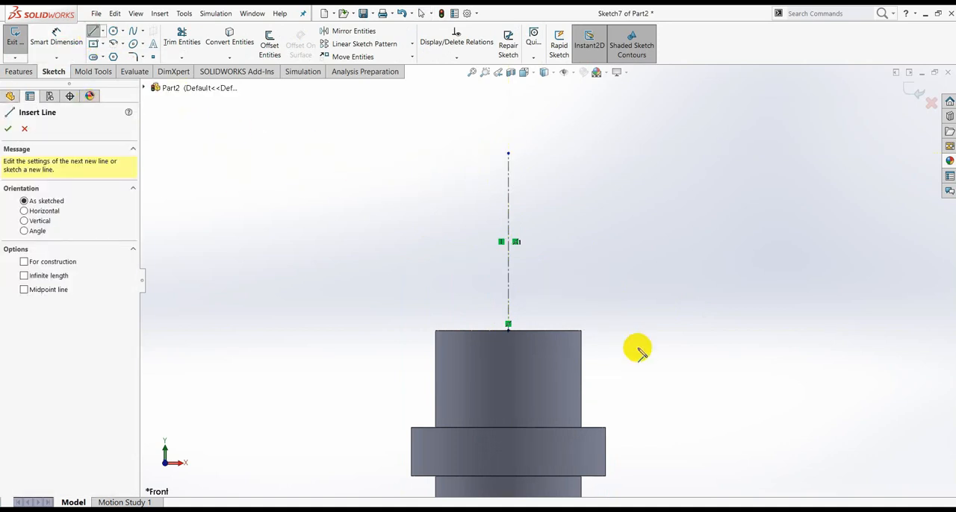
pyautogui.click(509, 327)
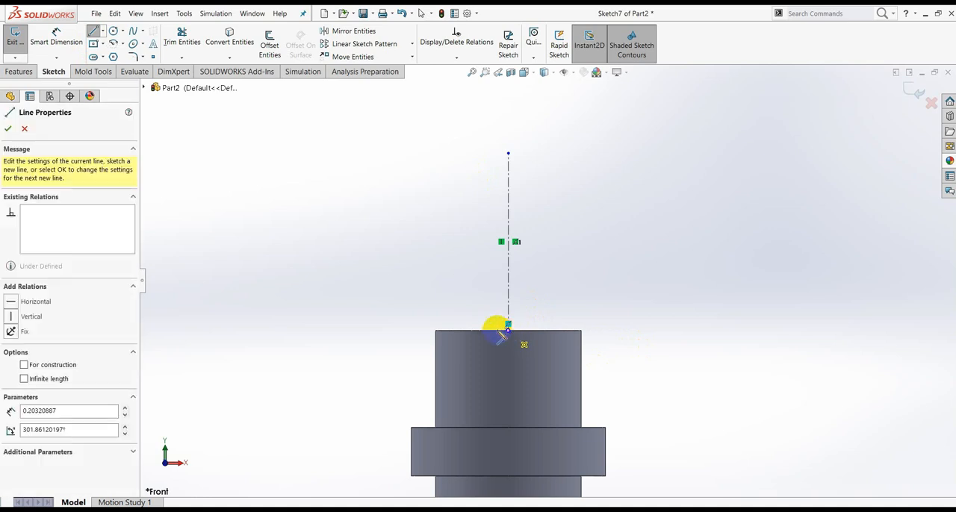
pyautogui.click(448, 330)
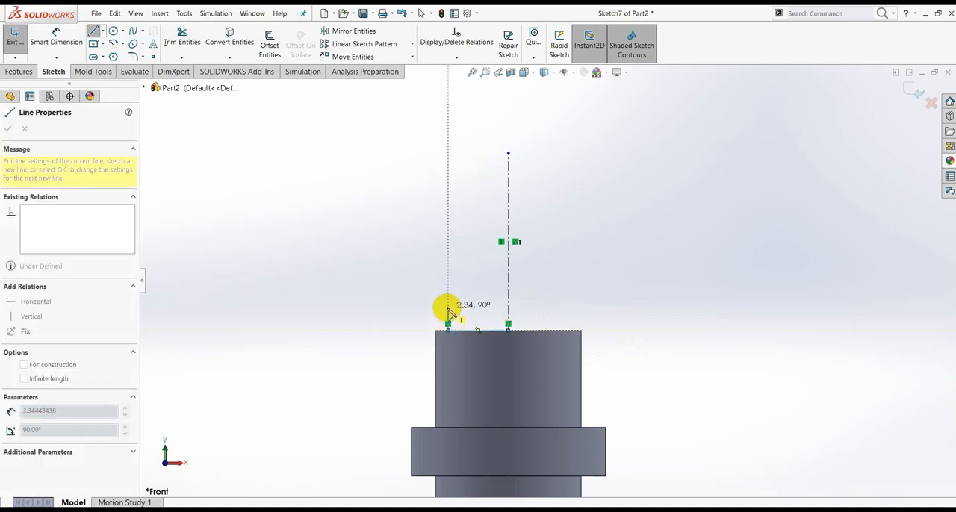
pyautogui.click(448, 306)
pyautogui.press('Escape')
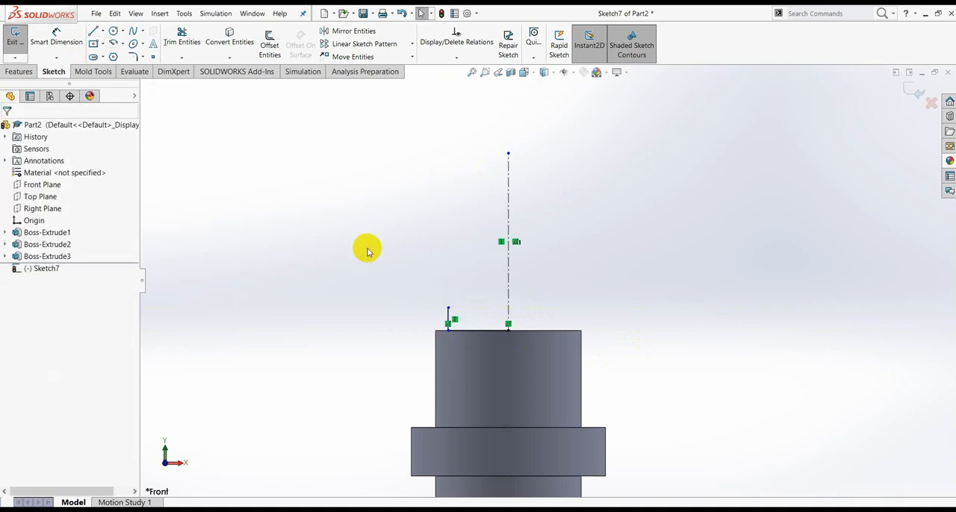
# - Dimension the short vertical line's length as 3 mm
pyautogui.click(53, 41)
pyautogui.scroll(-2, 452, 320)
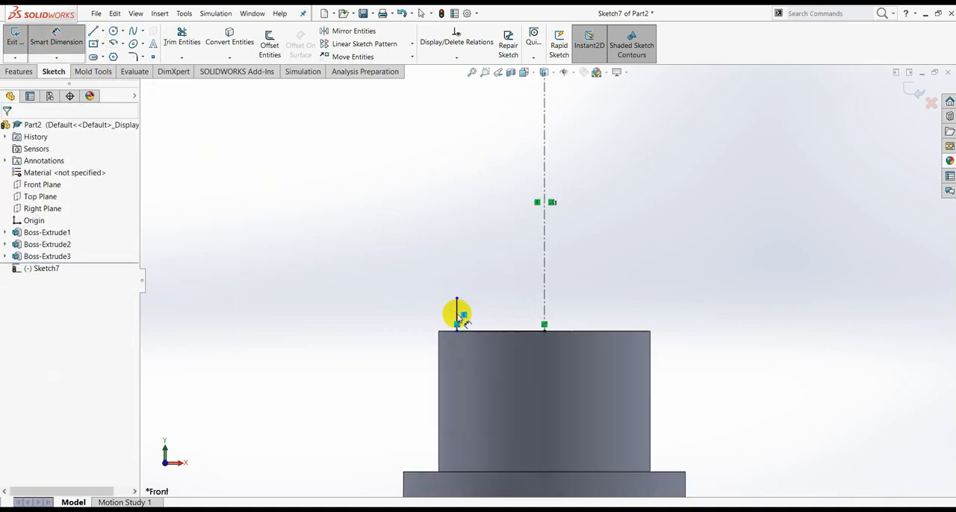
pyautogui.click(457, 315)
pyautogui.click(362, 312)
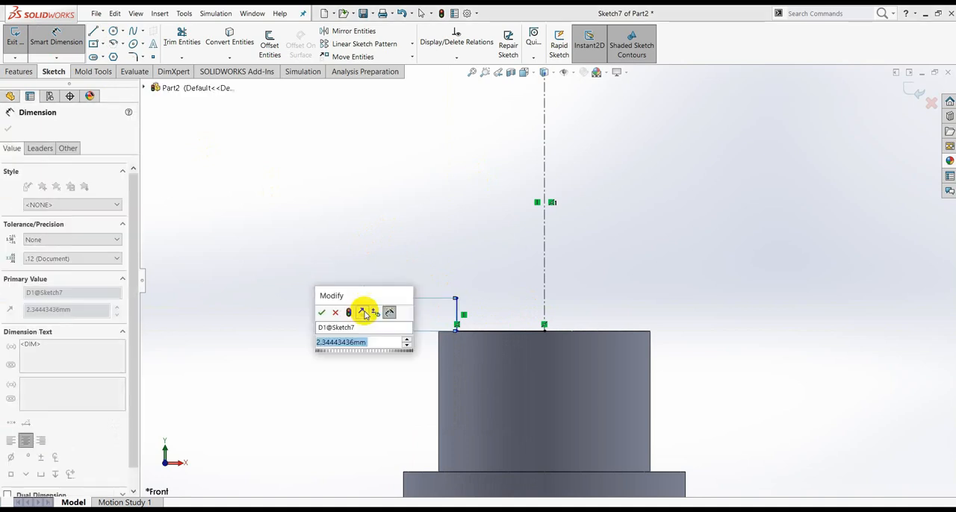
pyautogui.write('3')
pyautogui.press('Return')
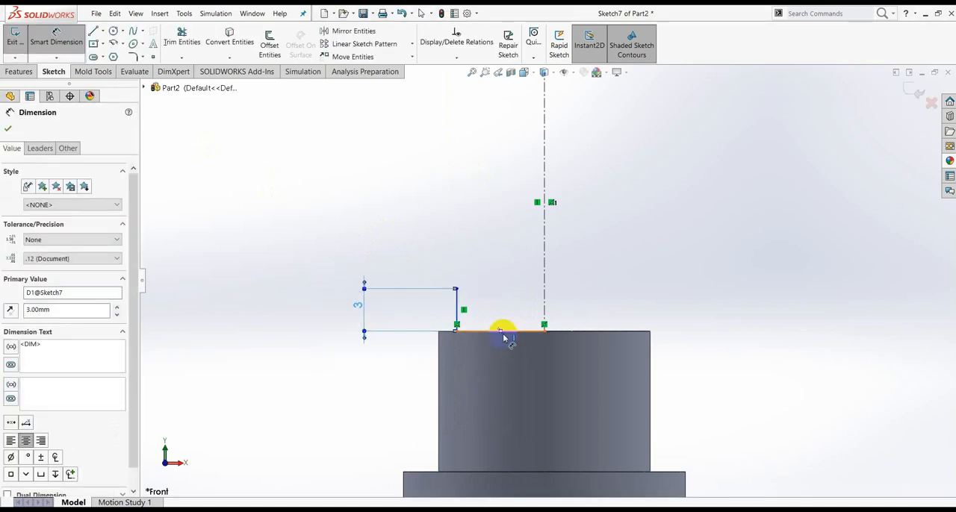
# - Dimension the horizontal base line's length as 6 mm
pyautogui.click(503, 337)
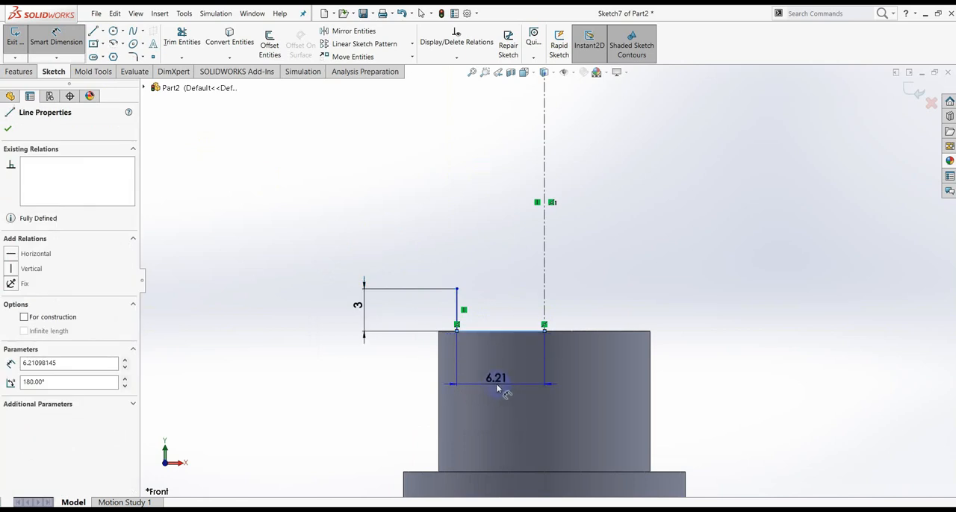
pyautogui.click(497, 389)
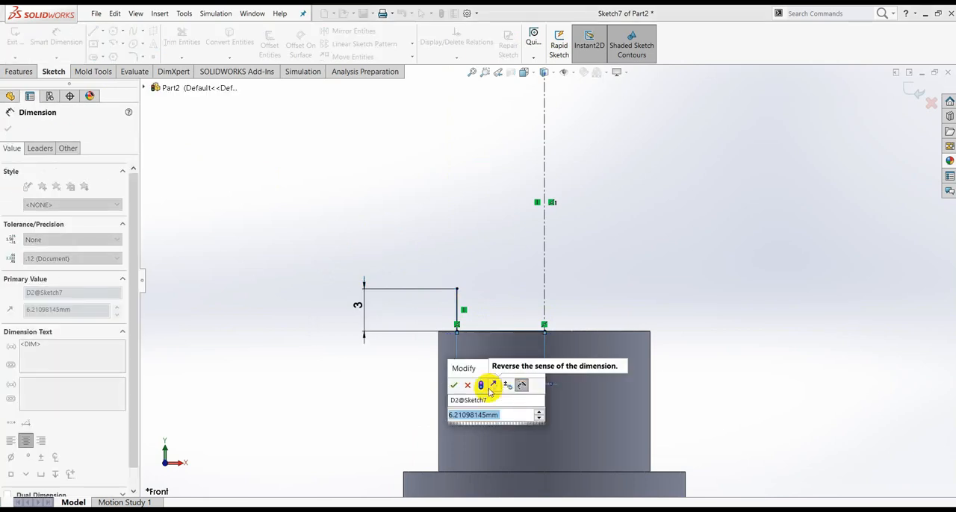
pyautogui.write('6')
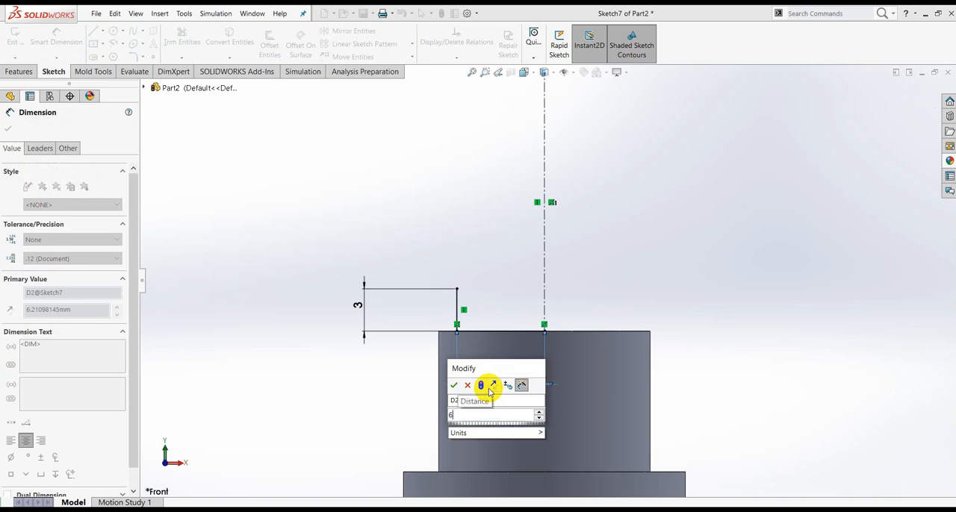
pyautogui.press('Return')
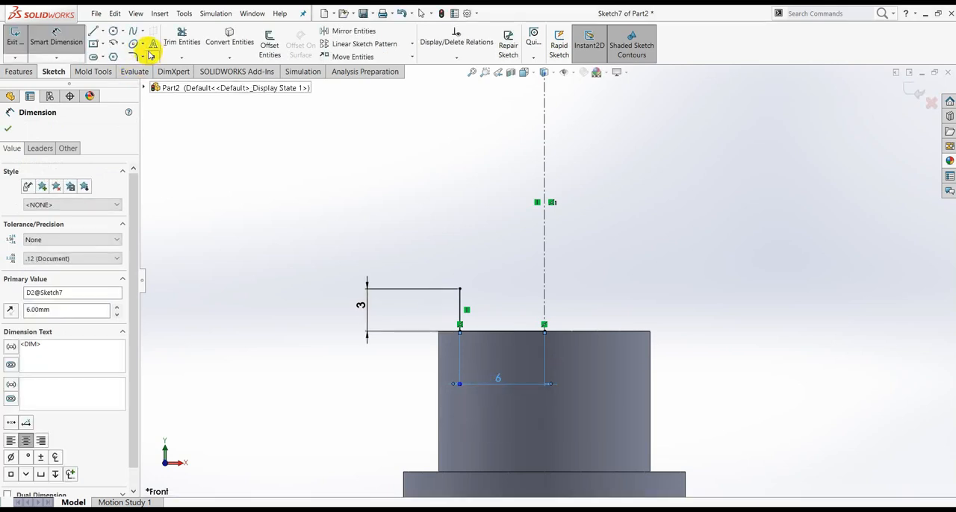
pyautogui.click(9, 130)
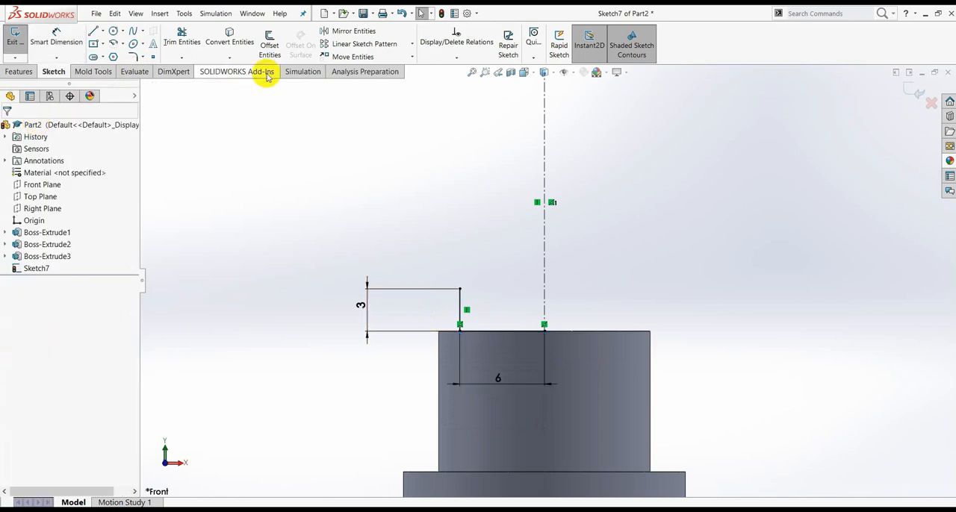
# - Mirror the vertical line and the horizontal base line about the vertical centreline
pyautogui.click(348, 31)
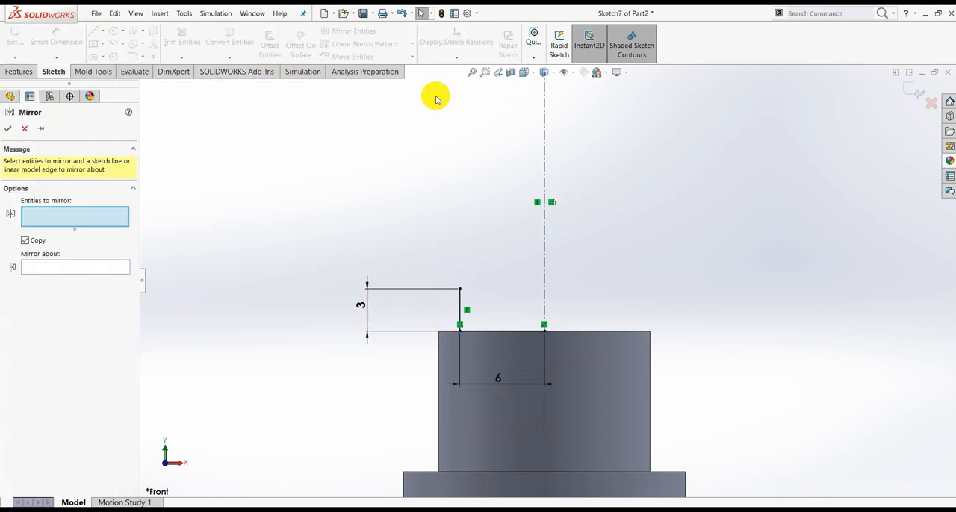
pyautogui.click(461, 304)
pyautogui.click(498, 332)
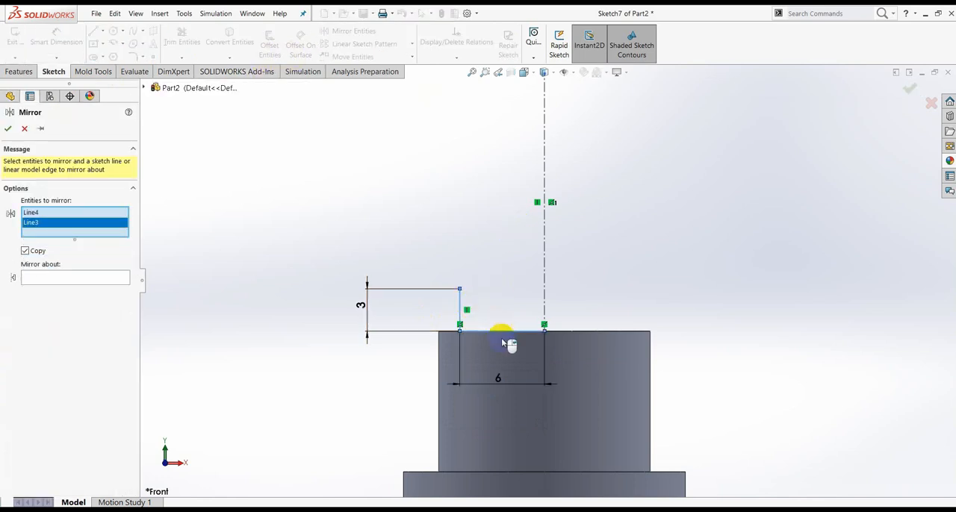
pyautogui.click(62, 279)
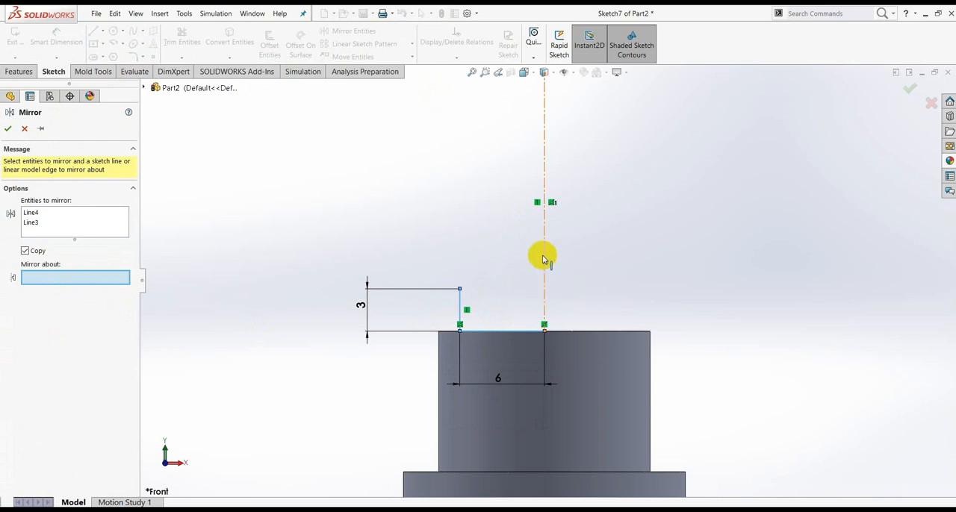
pyautogui.click(544, 259)
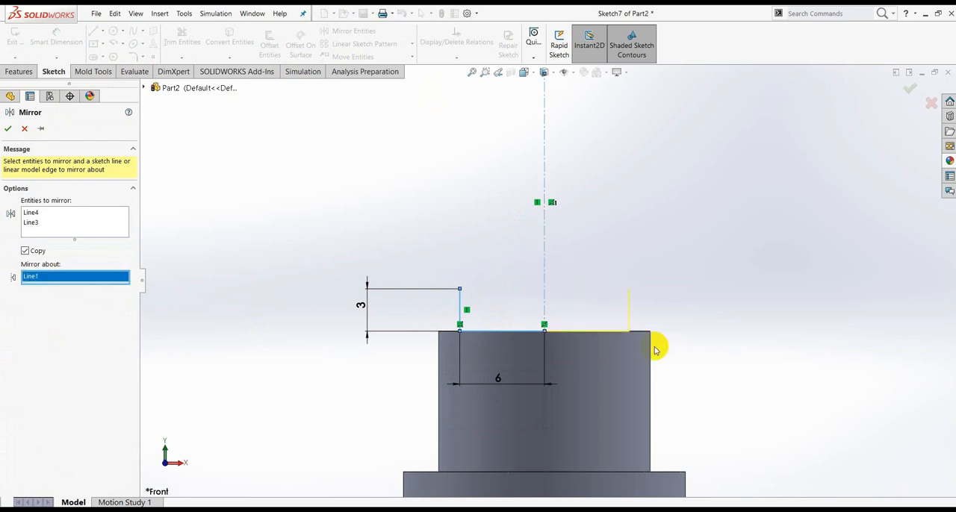
pyautogui.click(8, 129)
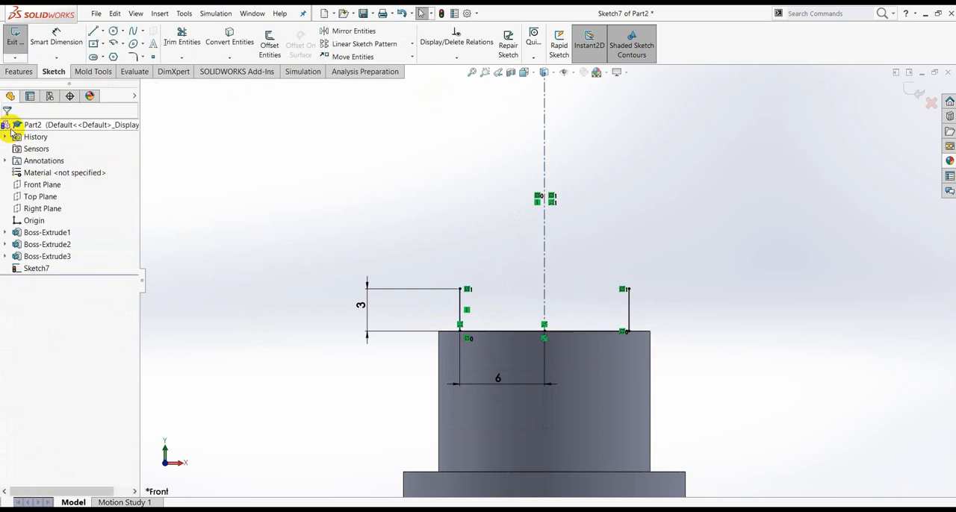
# - Close the rectangular tip profile with a horizontal line joining the upper ends of the two vertical lines
pyautogui.click(102, 34)
pyautogui.click(98, 44)
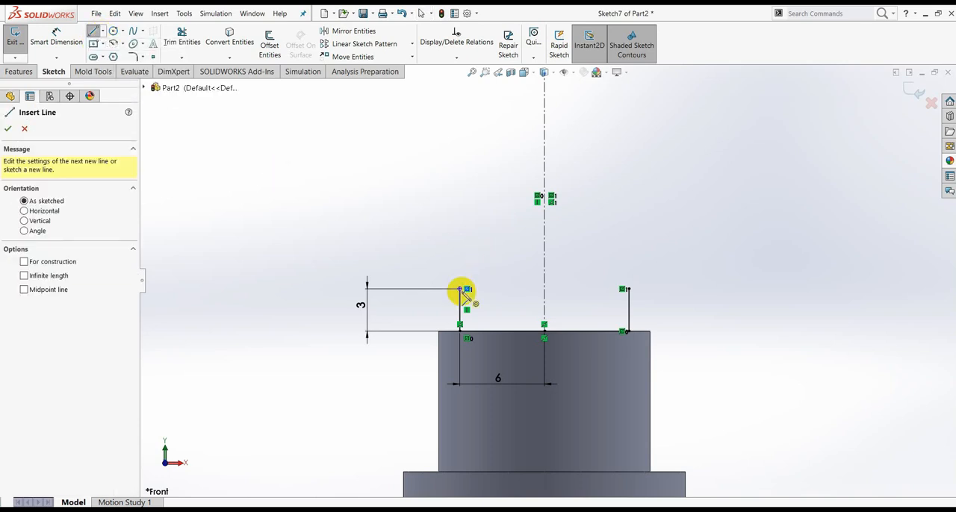
pyautogui.click(460, 289)
pyautogui.click(625, 289)
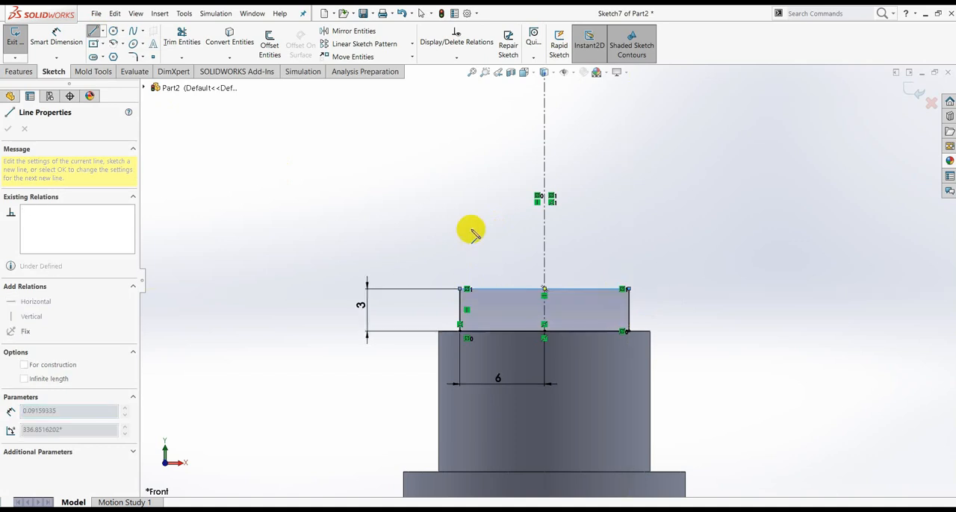
pyautogui.press('Escape')
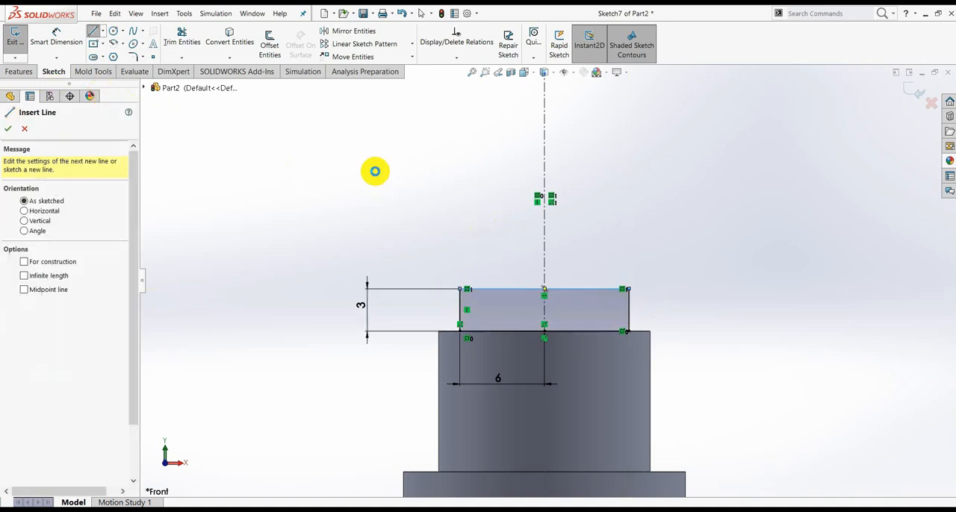
pyautogui.press('Escape')
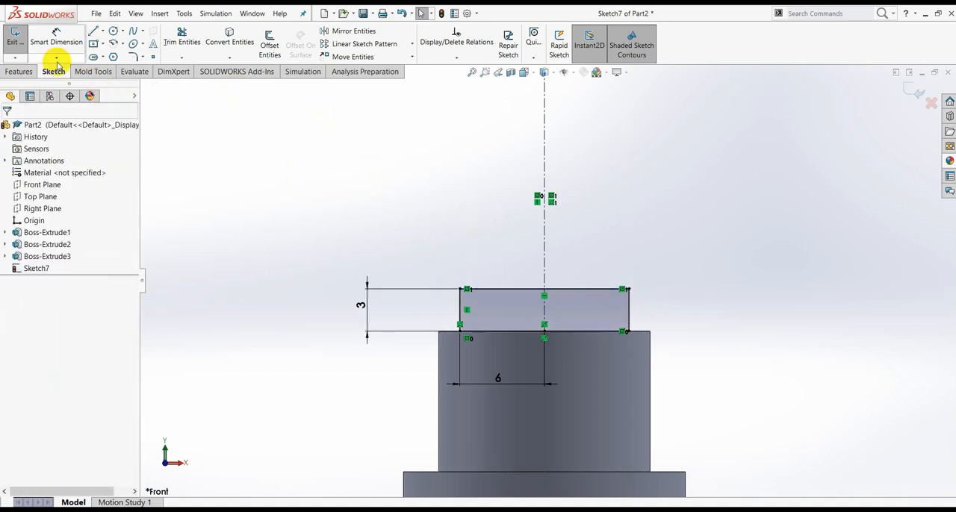
# - Sketch a 6 mm radius centerpoint semicircle above the rectangle, centred on its upper line's midpoint and ending at its upper corners
pyautogui.click(121, 43)
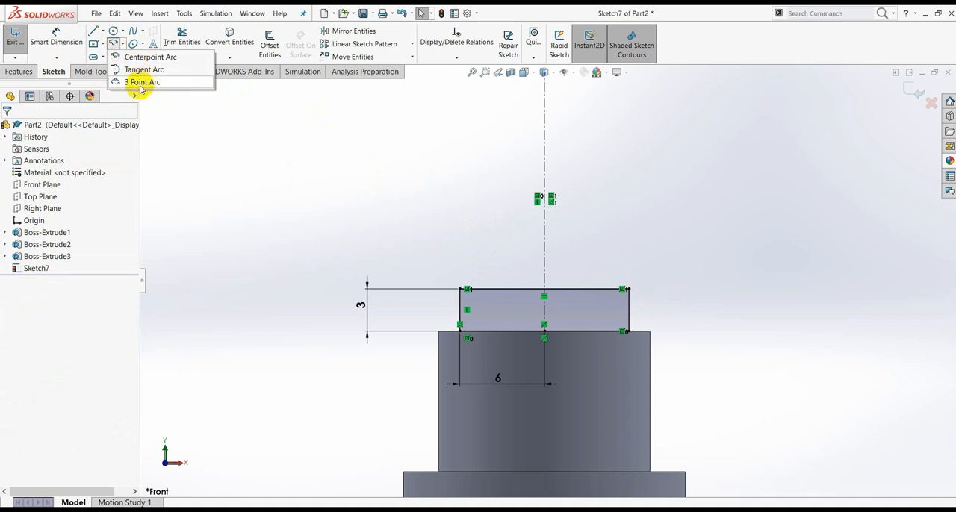
pyautogui.click(135, 59)
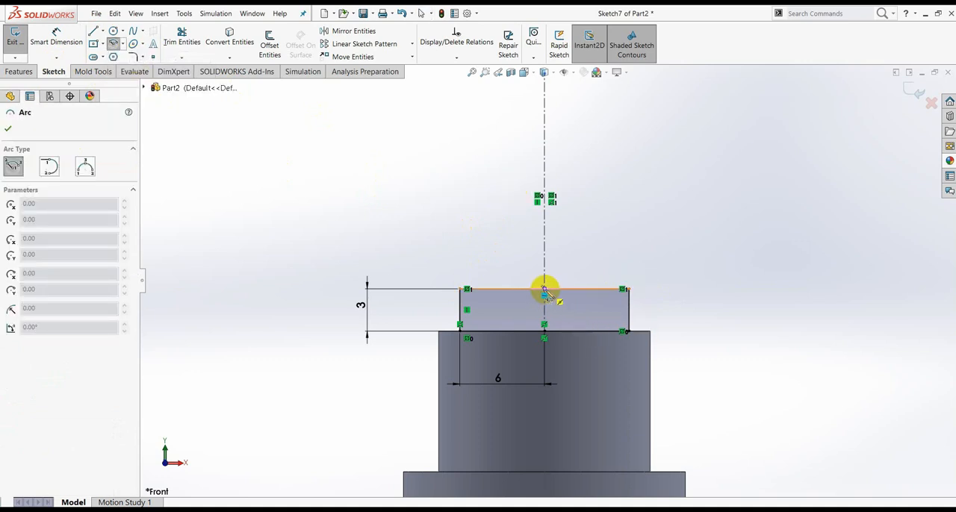
pyautogui.moveTo(544, 289); pyautogui.dragTo(628, 292)
pyautogui.click(629, 289)
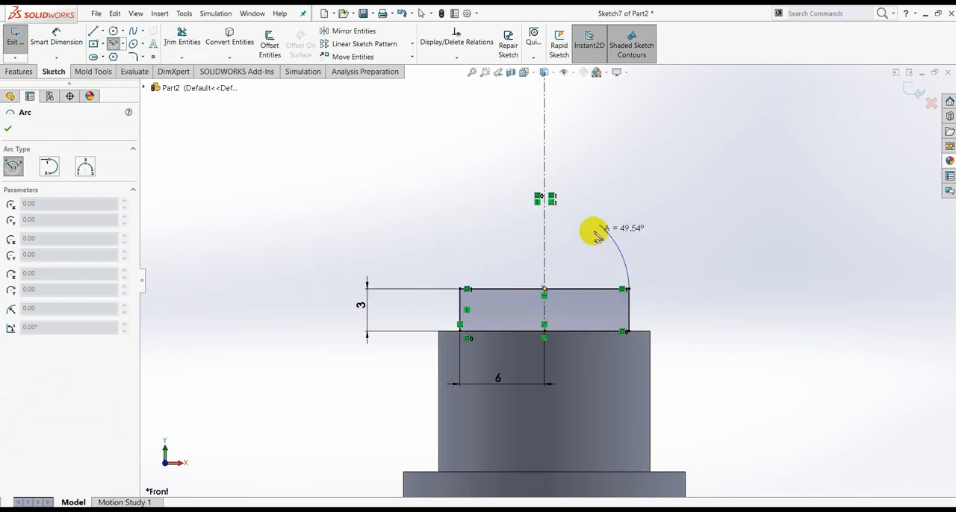
pyautogui.click(460, 289)
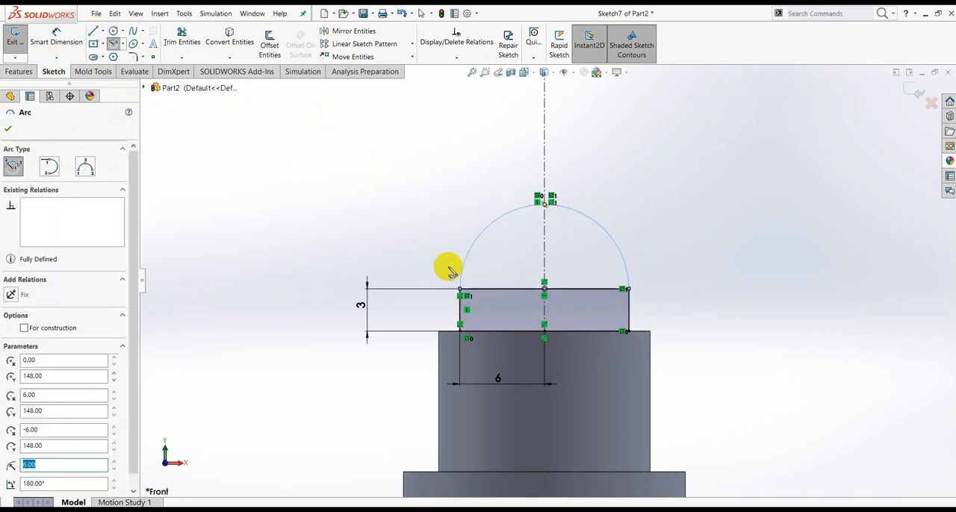
# - Trim away the horizontal line between the semicircle and the rectangle to leave one closed rounded tip profile
pyautogui.click(183, 60)
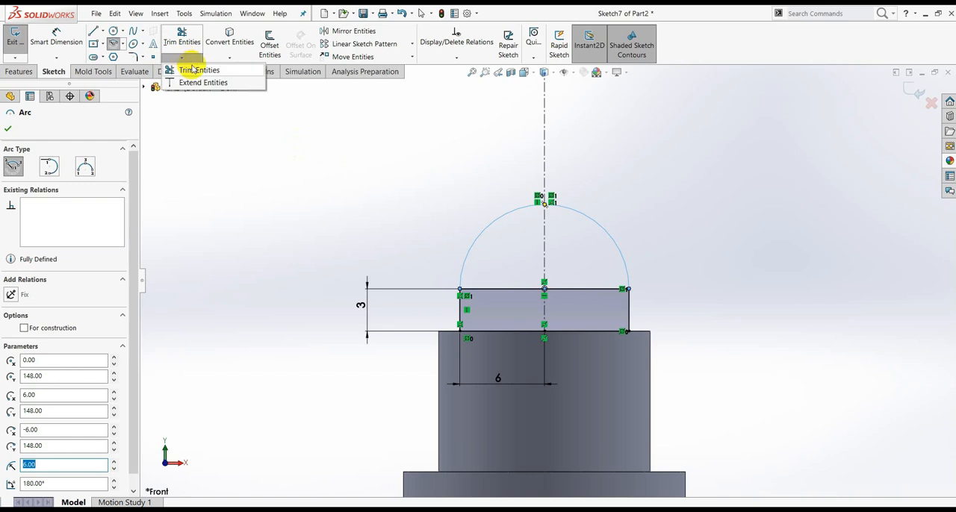
pyautogui.click(199, 70)
pyautogui.moveTo(539, 264); pyautogui.dragTo(529, 292)
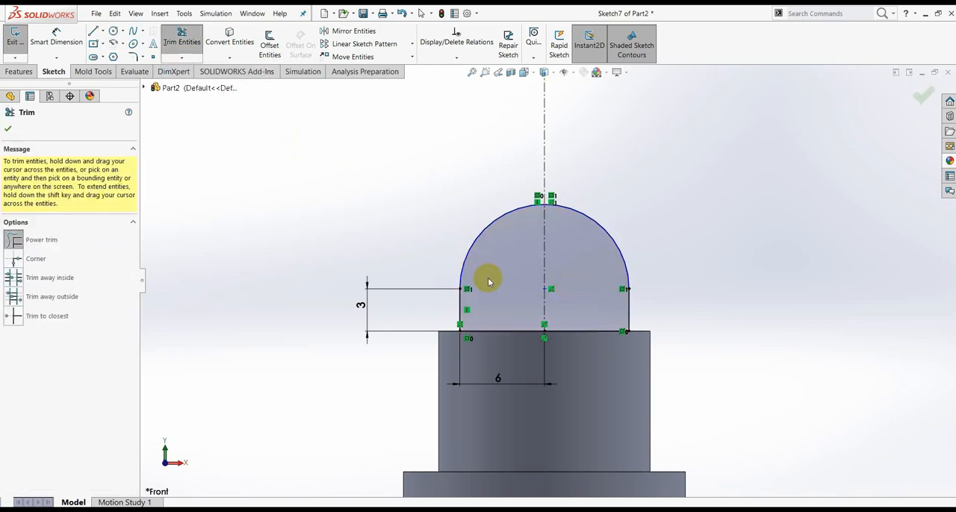
pyautogui.click(10, 130)
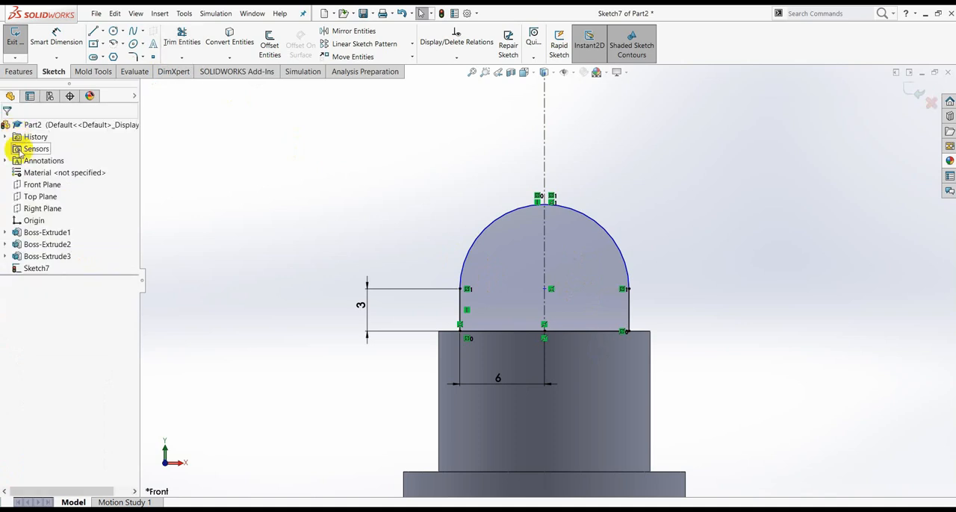
# - Extrude the rounded tip profile as a boss 3 mm thick with the Mid Plane end condition
pyautogui.click(19, 71)
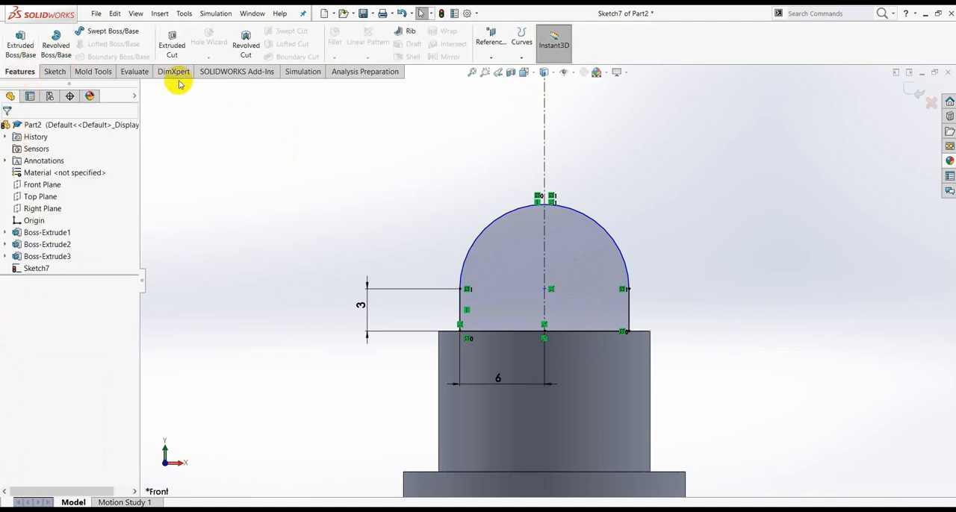
pyautogui.click(20, 44)
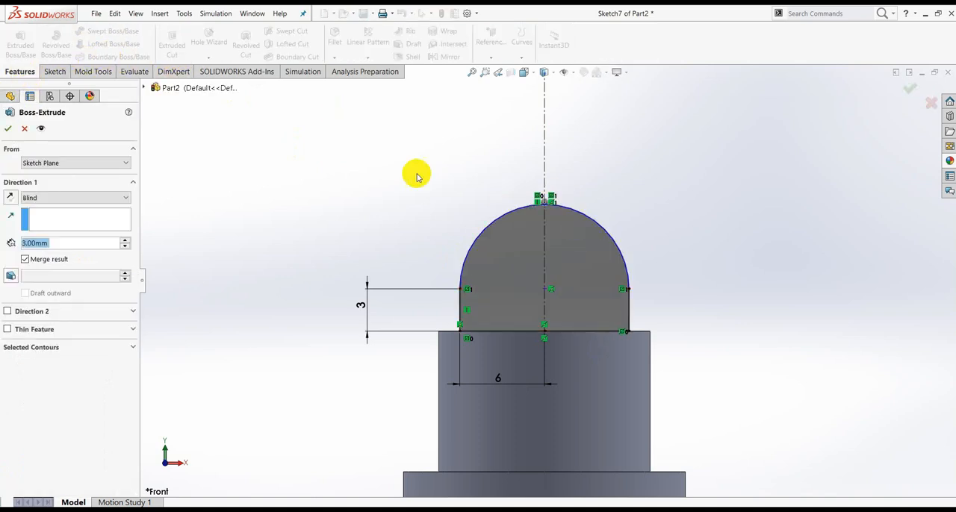
pyautogui.click(79, 198)
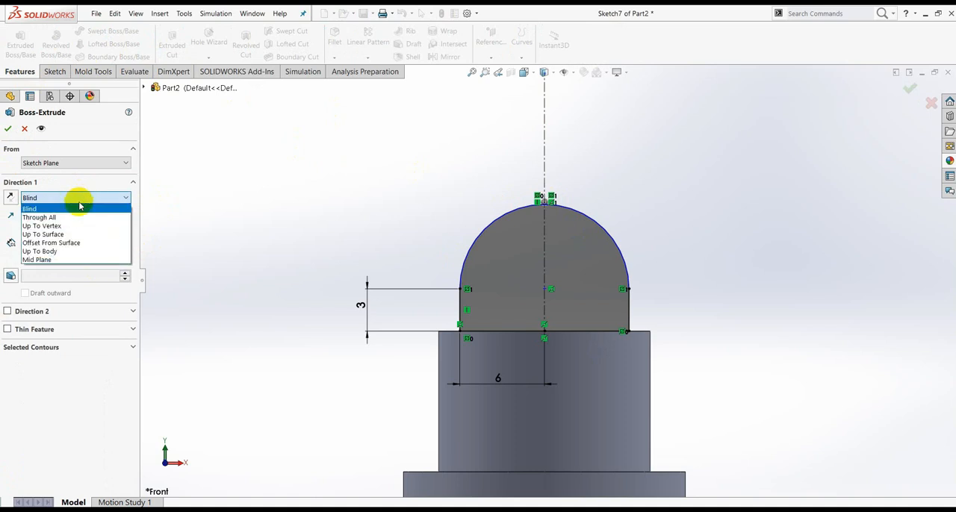
pyautogui.click(47, 259)
pyautogui.moveTo(624, 225); pyautogui.dragTo(580, 273, button='middle')
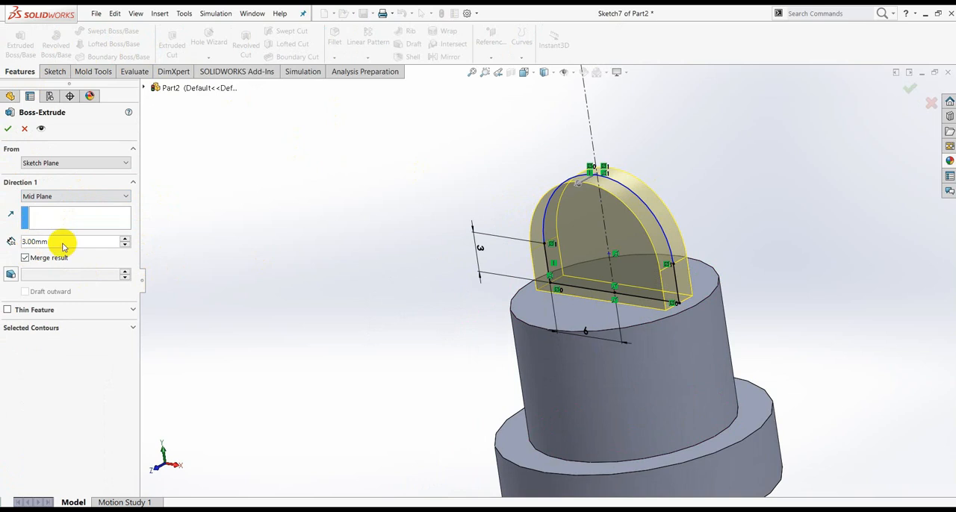
pyautogui.click(8, 130)
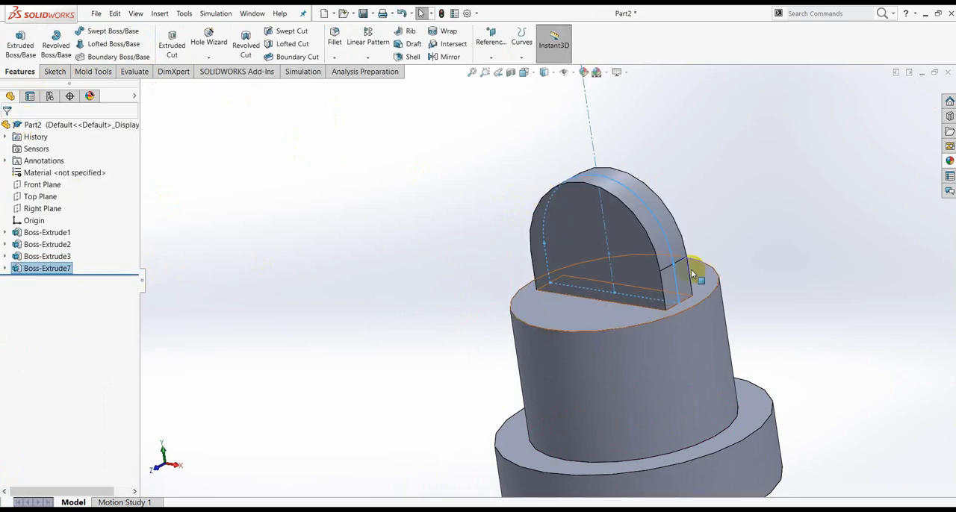
# - Inspect the whole pin and compare its lower shaft with the dimensioned views in the Part2 PDF drawing
pyautogui.moveTo(691, 268); pyautogui.dragTo(674, 365, button='middle')
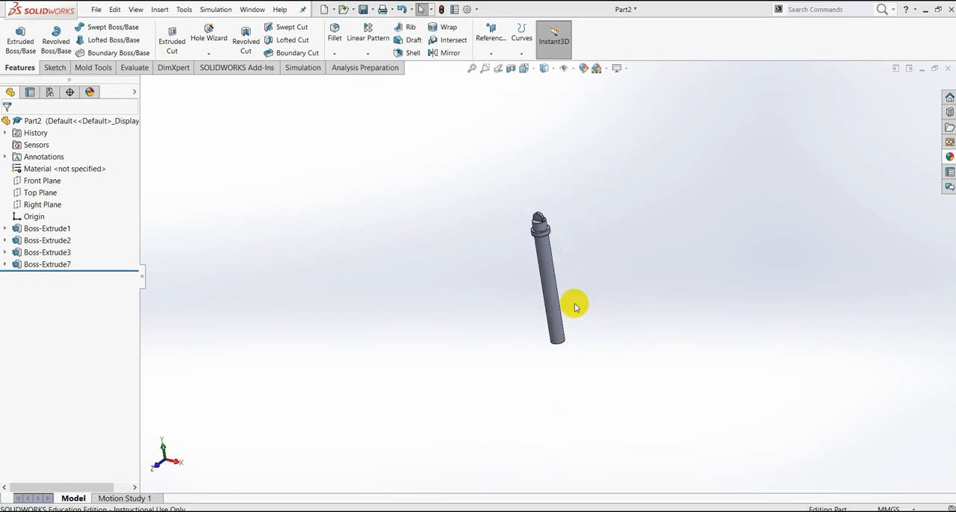
pyautogui.scroll(-4, 574, 305)
pyautogui.scroll(-2, 590, 332)
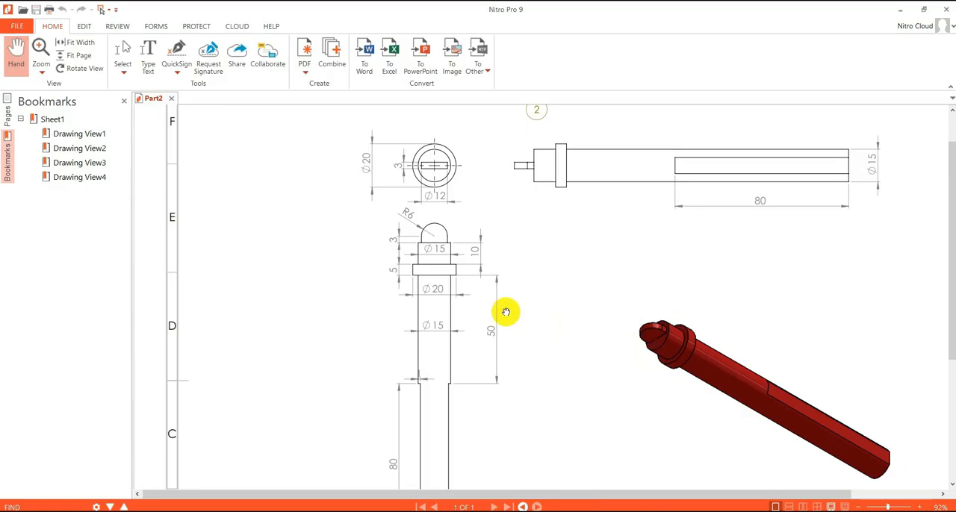
pyautogui.scroll(-5, 486, 363)
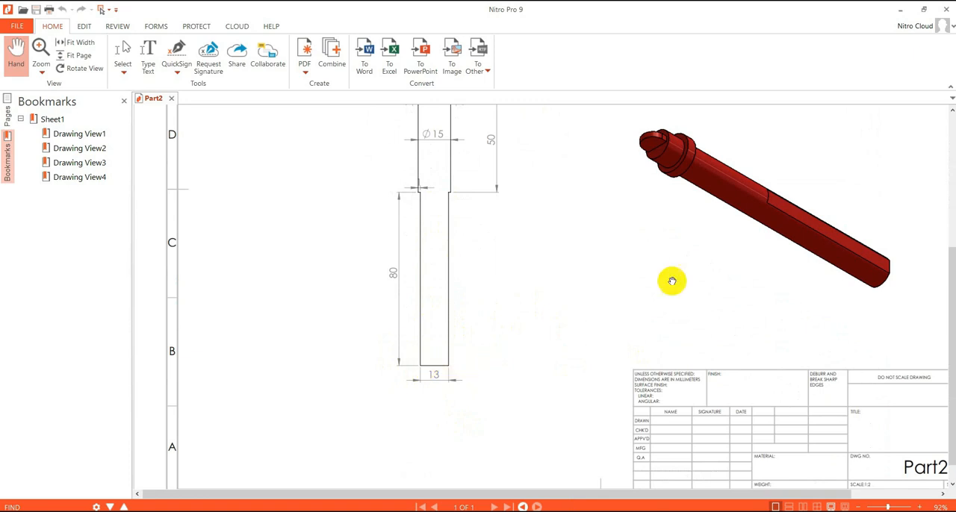
pyautogui.scroll(5, 672, 282)
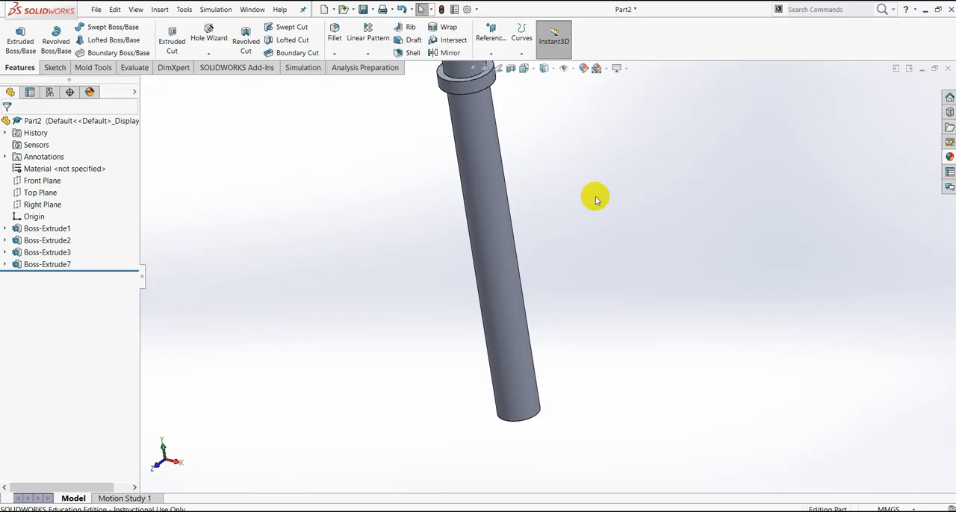
pyautogui.scroll(3, 593, 197)
pyautogui.scroll(-2, 544, 216)
pyautogui.scroll(-2, 544, 215)
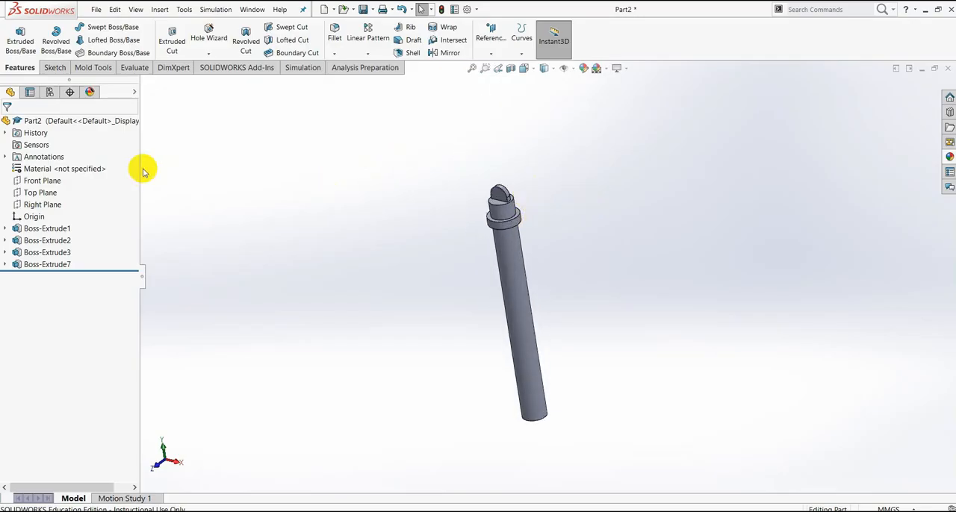
# - Start a sketch on the Front Plane and draw a 130 mm vertical centerline from the origin to the underside of the collar
pyautogui.click(42, 181)
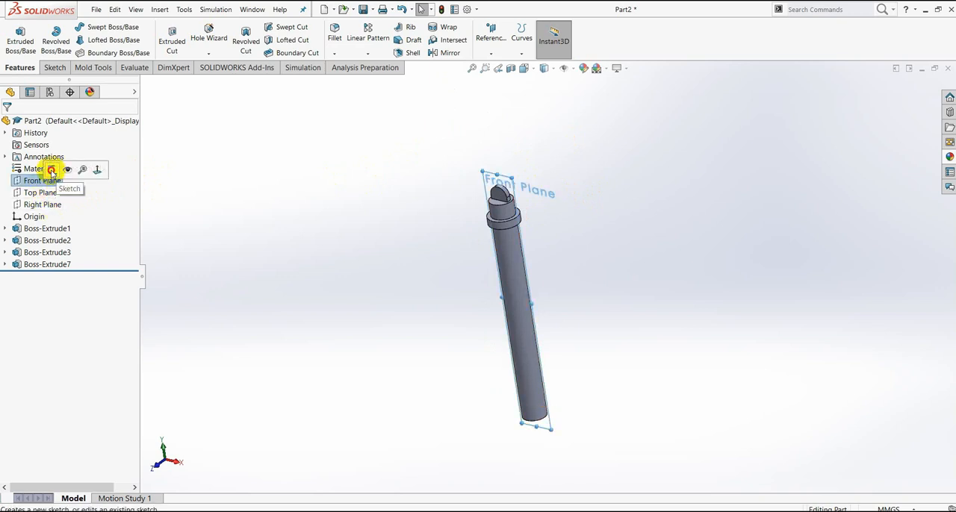
pyautogui.click(51, 170)
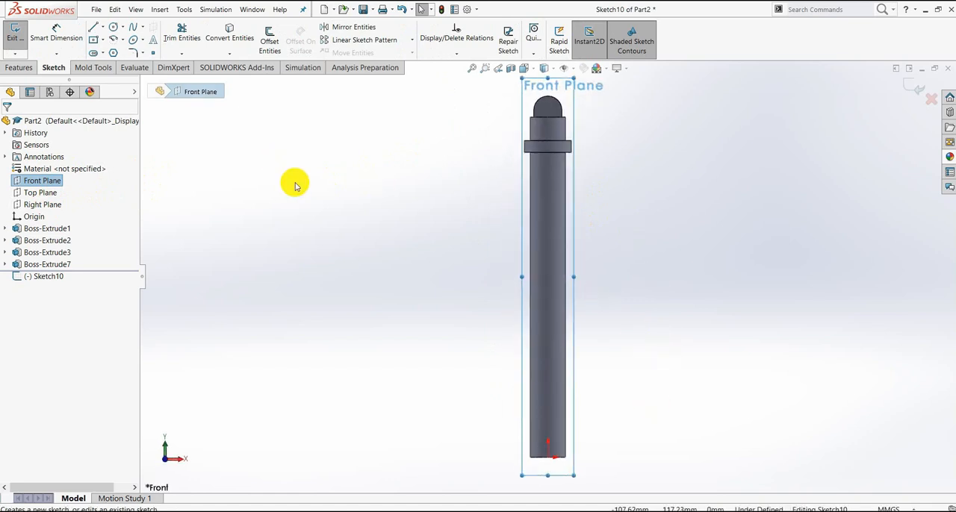
pyautogui.click(102, 30)
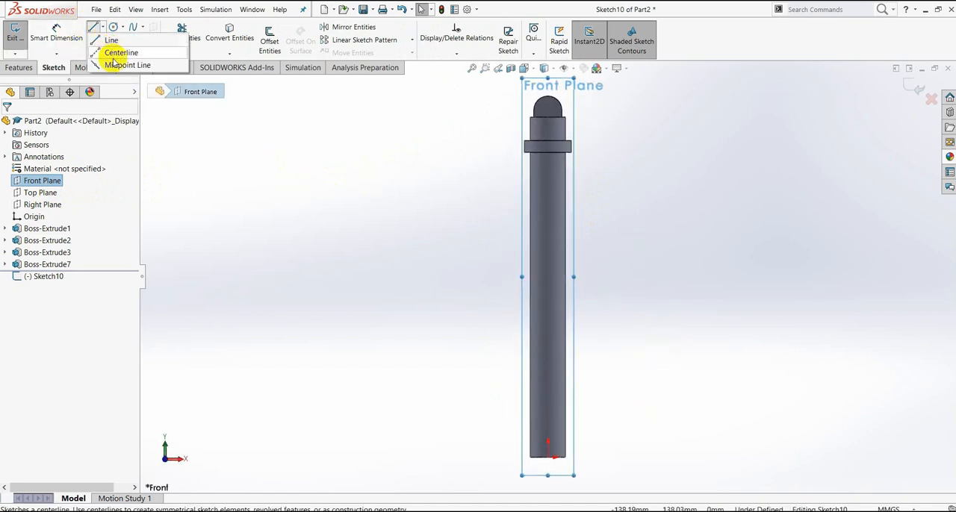
pyautogui.click(114, 53)
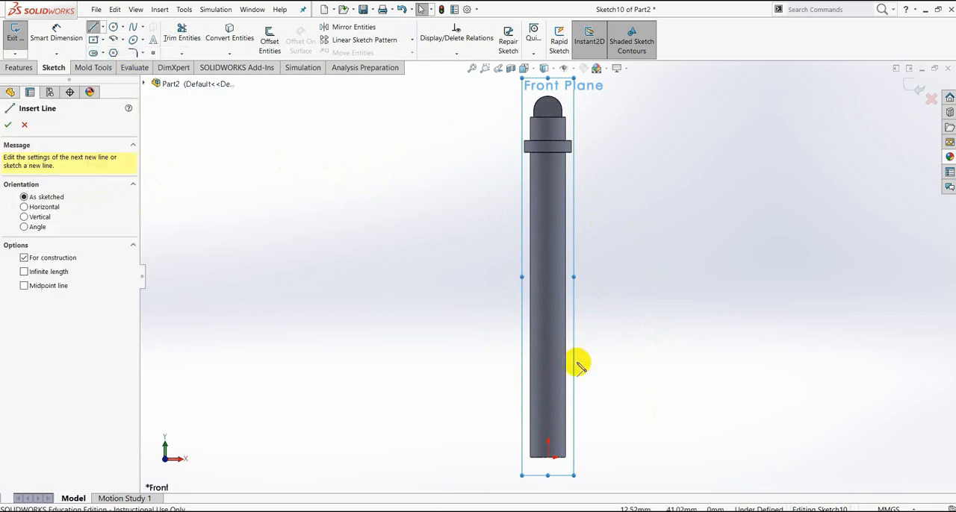
pyautogui.click(549, 457)
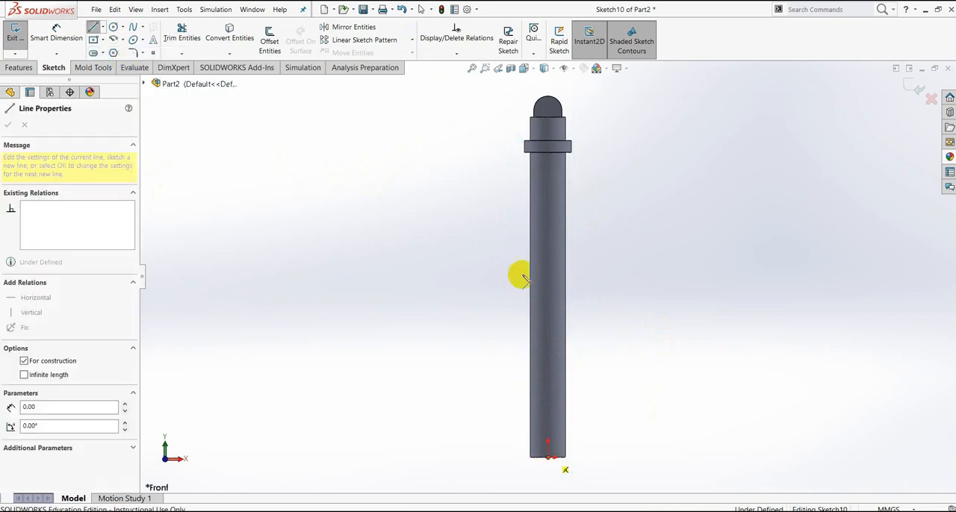
pyautogui.click(550, 150)
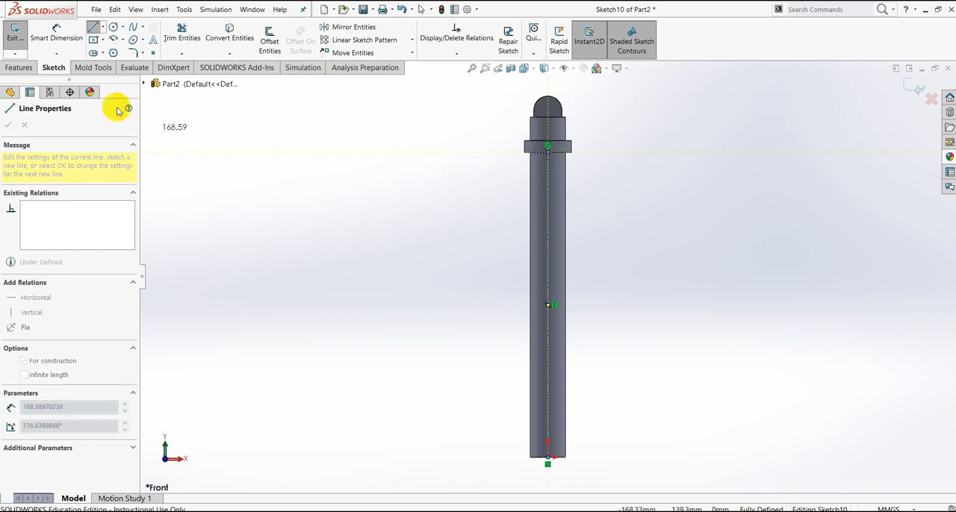
pyautogui.press('Escape')
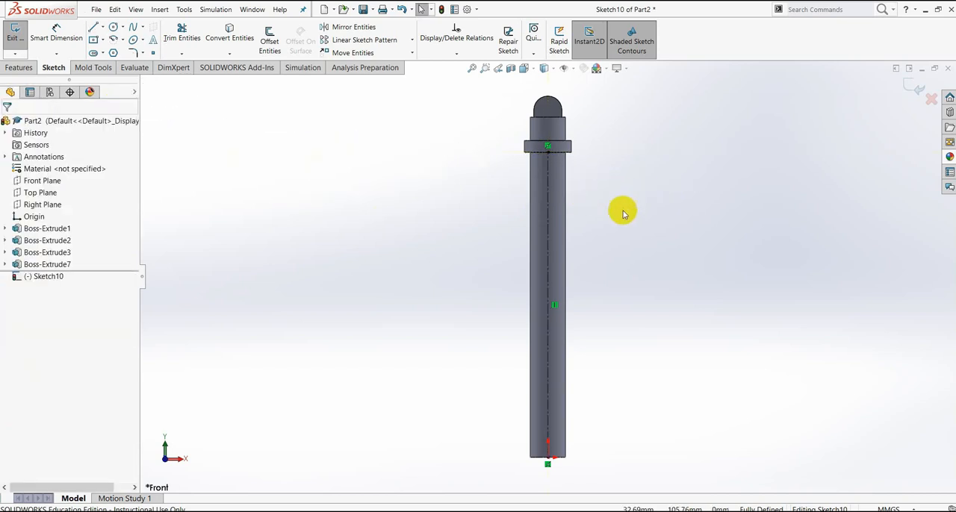
# - Sketch a closed narrow rectangle about 1.7 mm wide and 42 mm tall along the shaft's left edge, starting at its bottom end
pyautogui.click(94, 27)
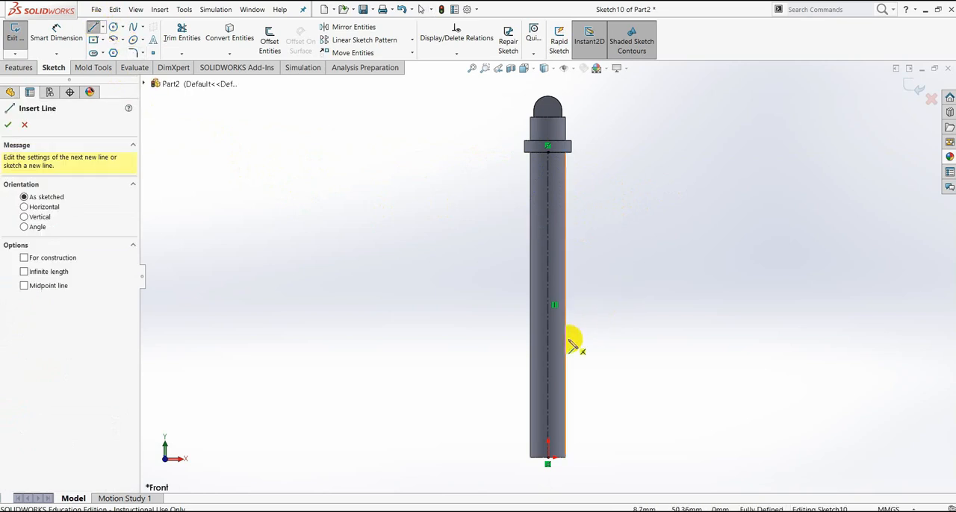
pyautogui.scroll(-3, 572, 448)
pyautogui.scroll(3, 570, 424)
pyautogui.scroll(-3, 572, 426)
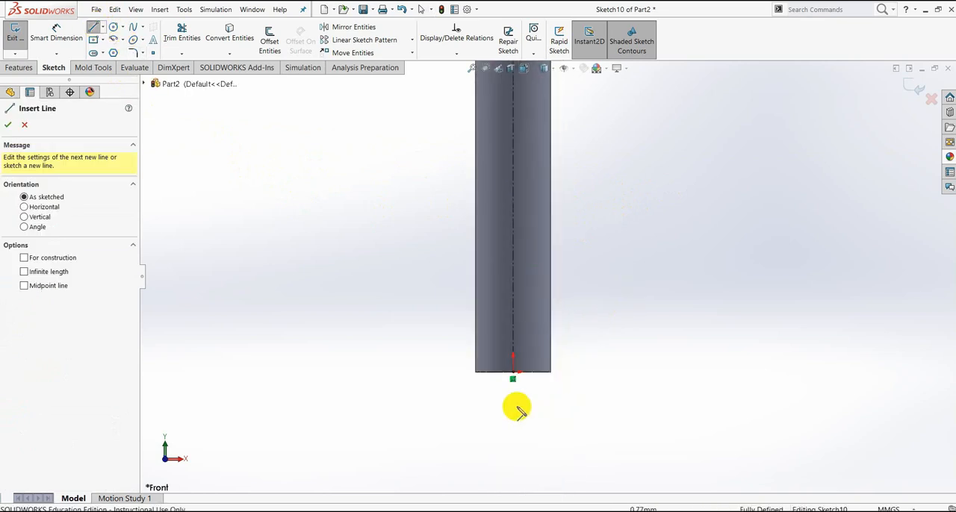
pyautogui.click(484, 372)
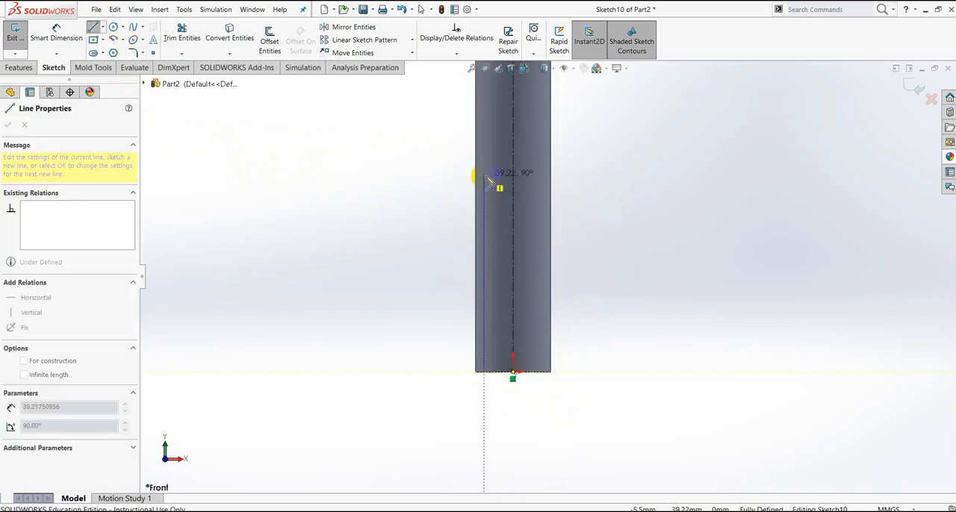
pyautogui.click(484, 160)
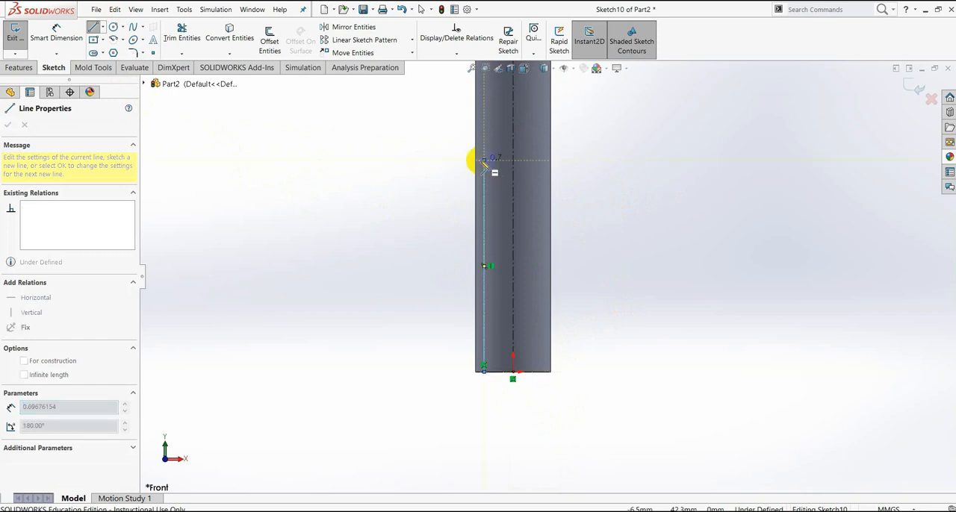
pyautogui.click(477, 160)
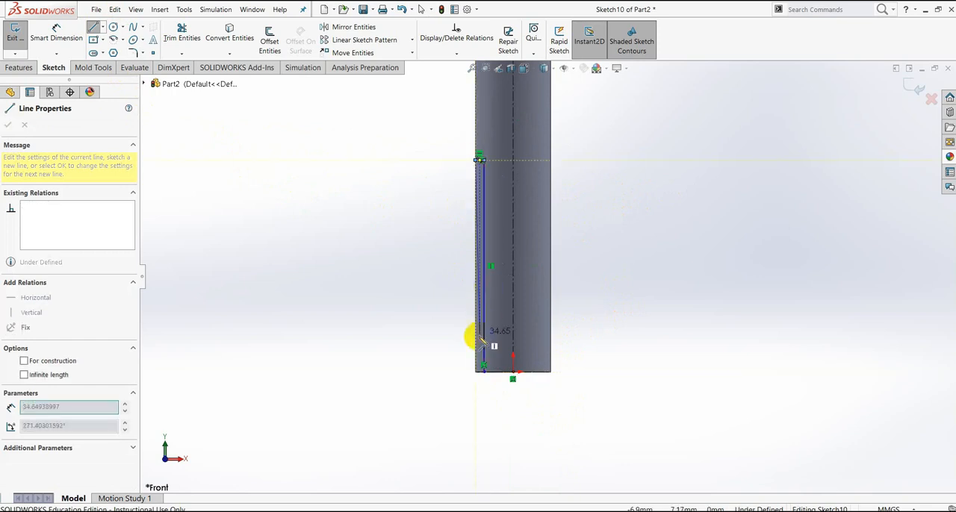
pyautogui.click(476, 372)
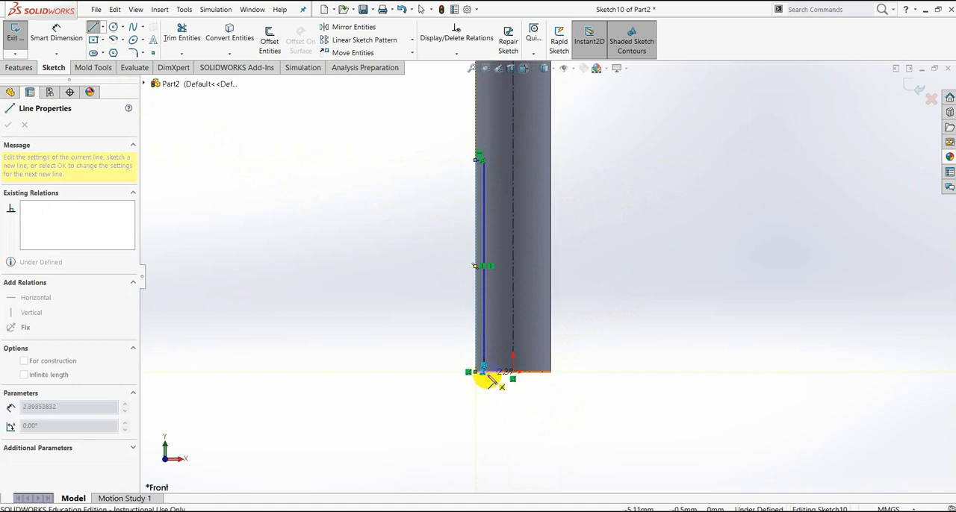
pyautogui.click(484, 372)
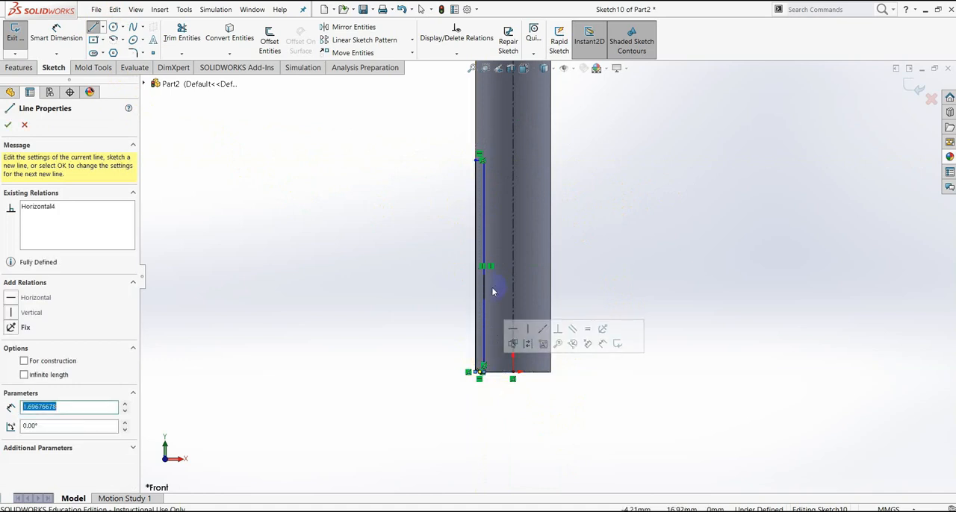
pyautogui.scroll(-5, 484, 388)
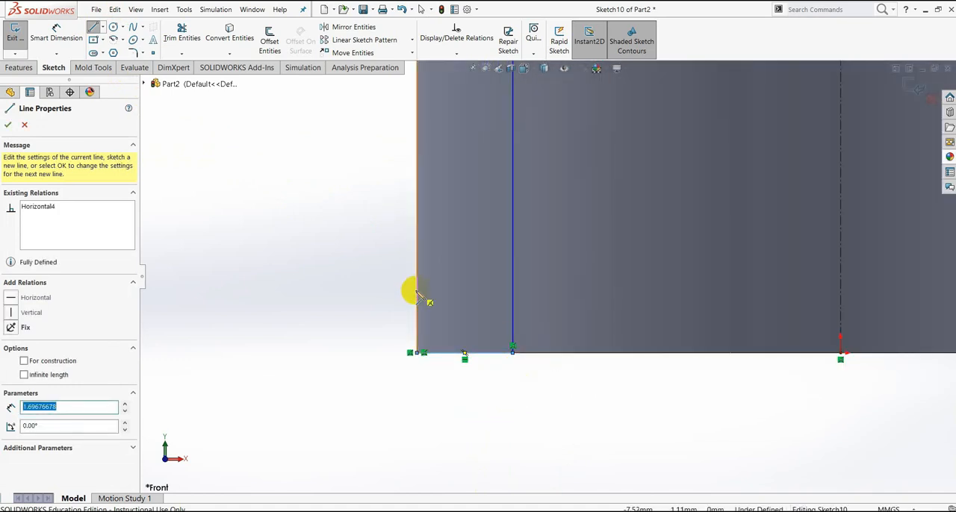
pyautogui.press('Escape')
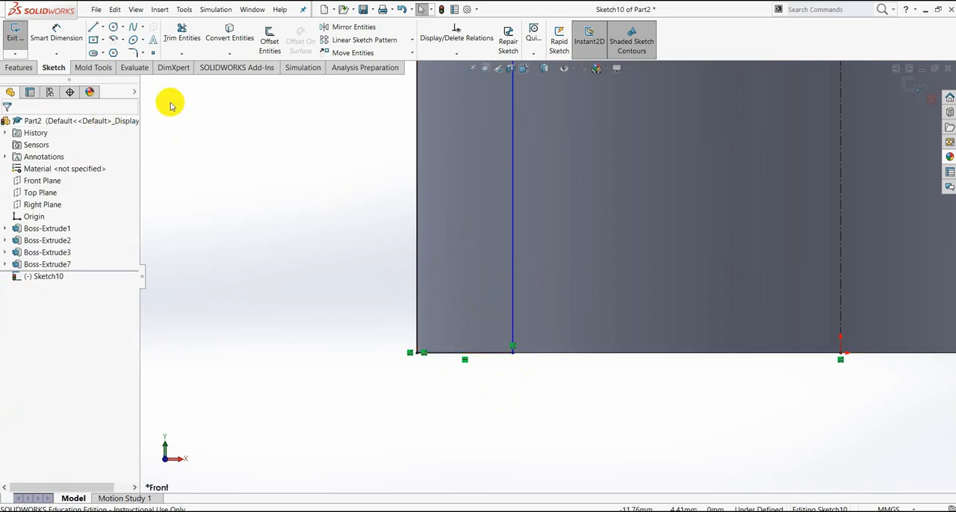
# - Dimension the distance between the narrow rectangle's inner vertical line and the centerline as 13/2 mm
pyautogui.click(56, 34)
pyautogui.click(573, 353)
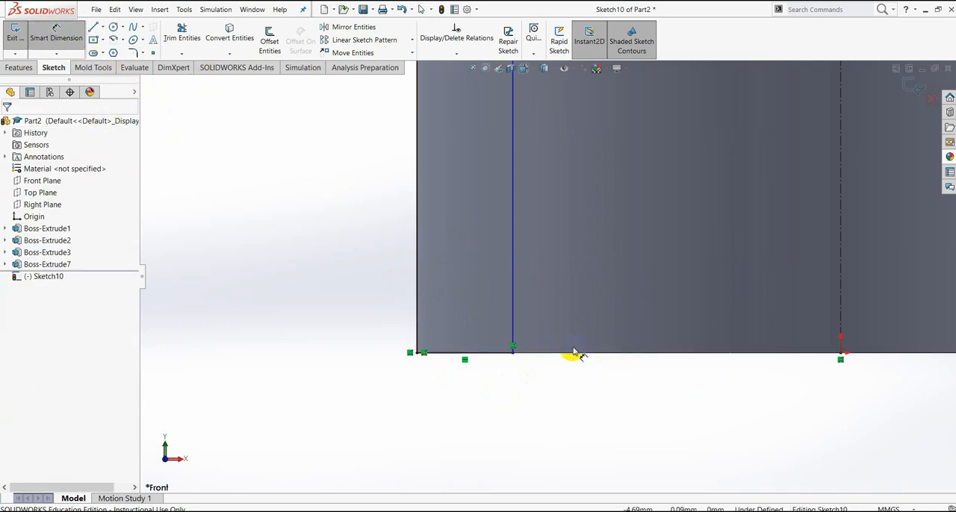
pyautogui.click(513, 278)
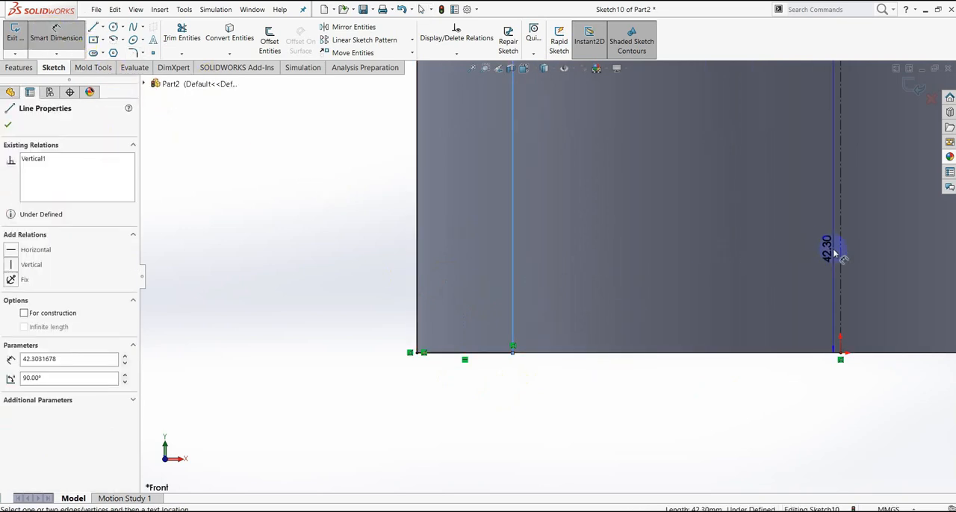
pyautogui.click(841, 258)
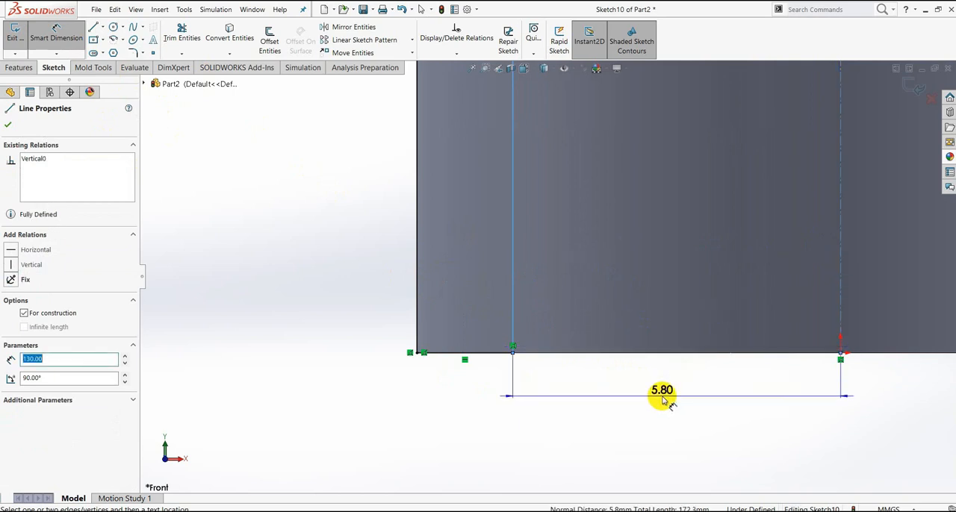
pyautogui.click(663, 401)
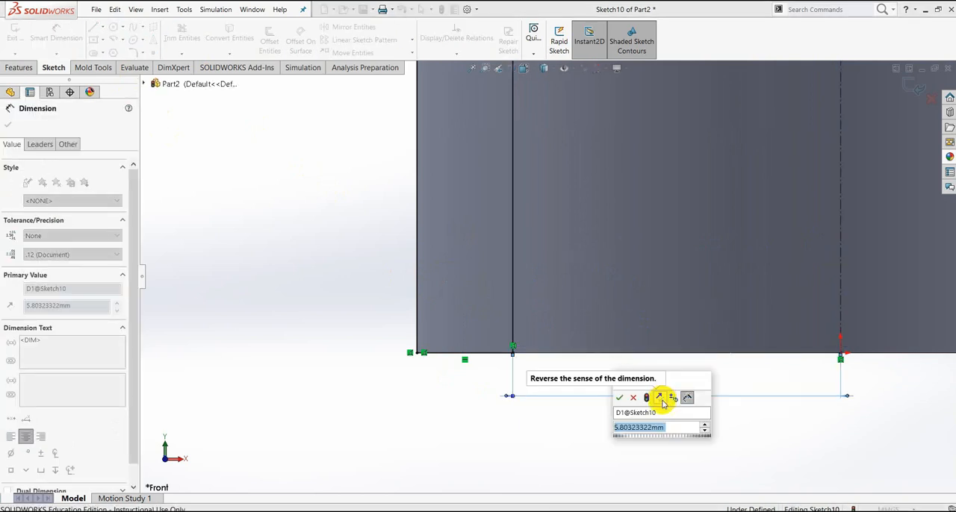
pyautogui.scroll(5, 785, 347)
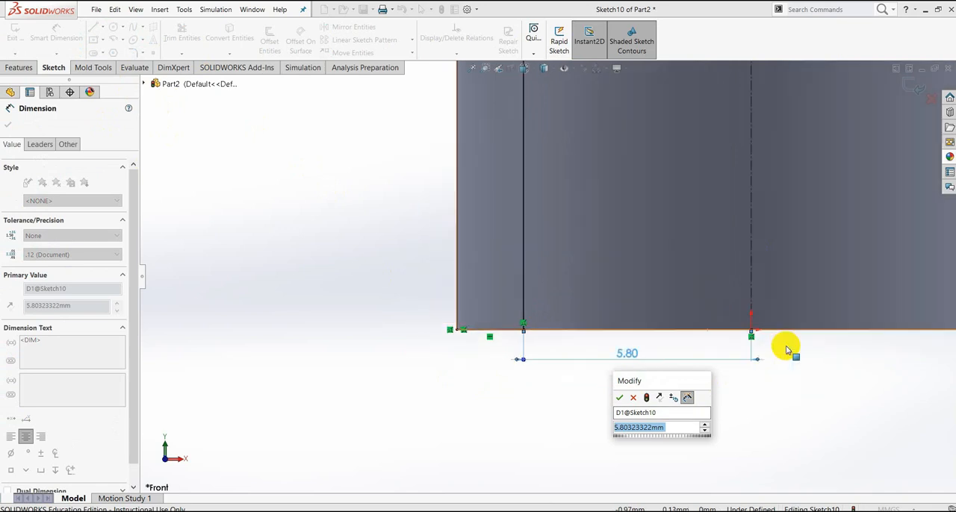
pyautogui.scroll(3, 707, 284)
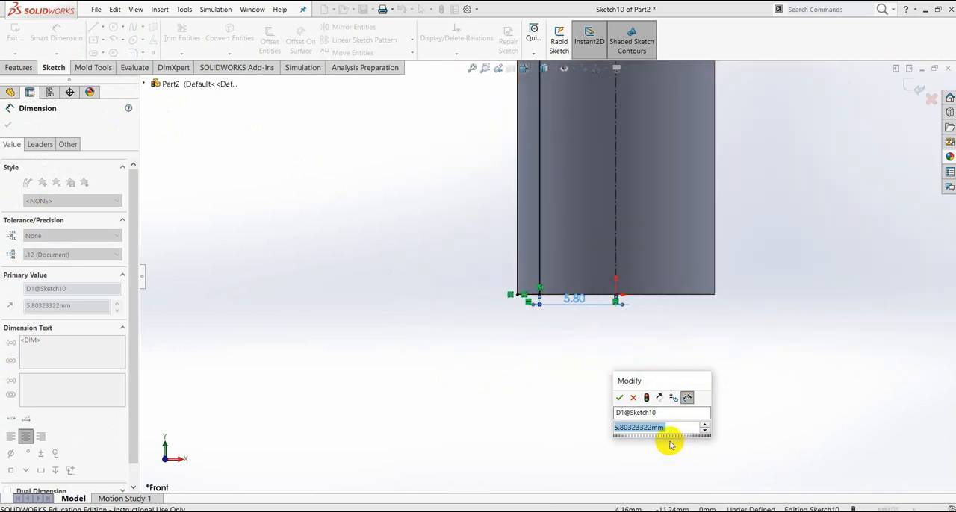
pyautogui.write('13')
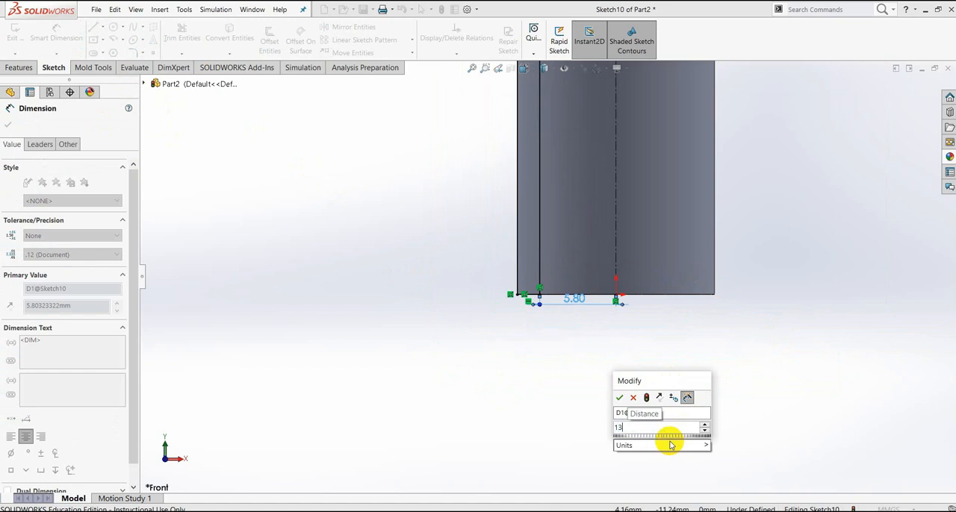
pyautogui.write('/2')
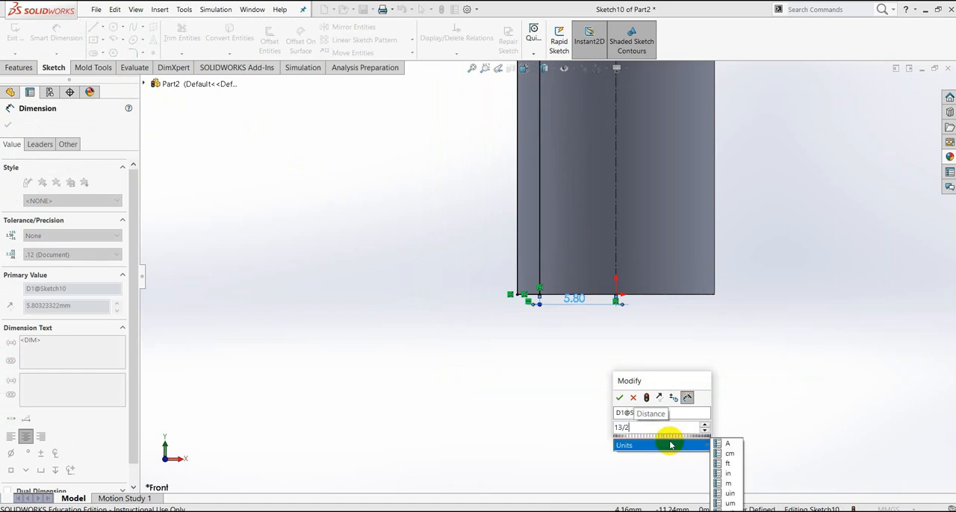
pyautogui.press('Return')
pyautogui.scroll(10, 583, 289)
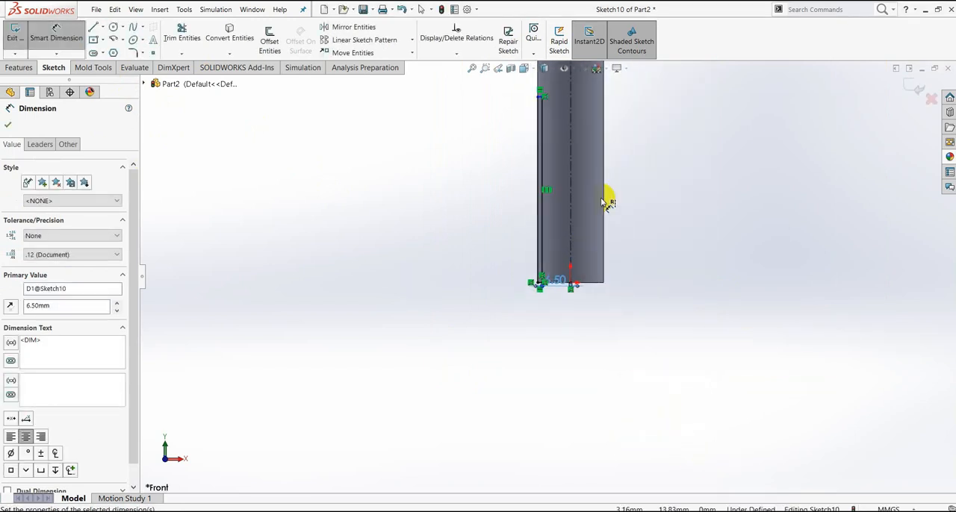
pyautogui.scroll(-3, 554, 201)
pyautogui.scroll(-3, 546, 243)
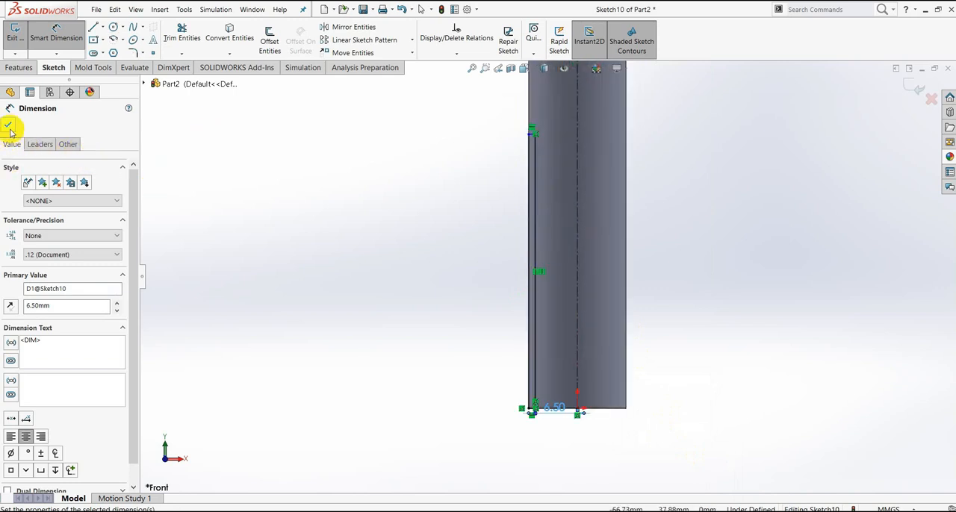
# - Mirror all four lines of the narrow rectangle about the vertical centerline, keeping the original as a copy
pyautogui.click(343, 28)
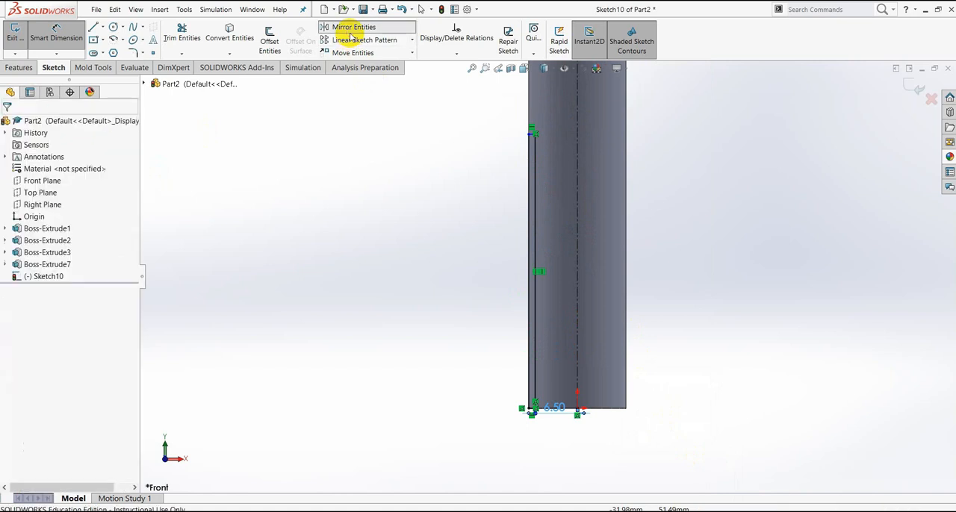
pyautogui.click(534, 237)
pyautogui.scroll(-2, 527, 161)
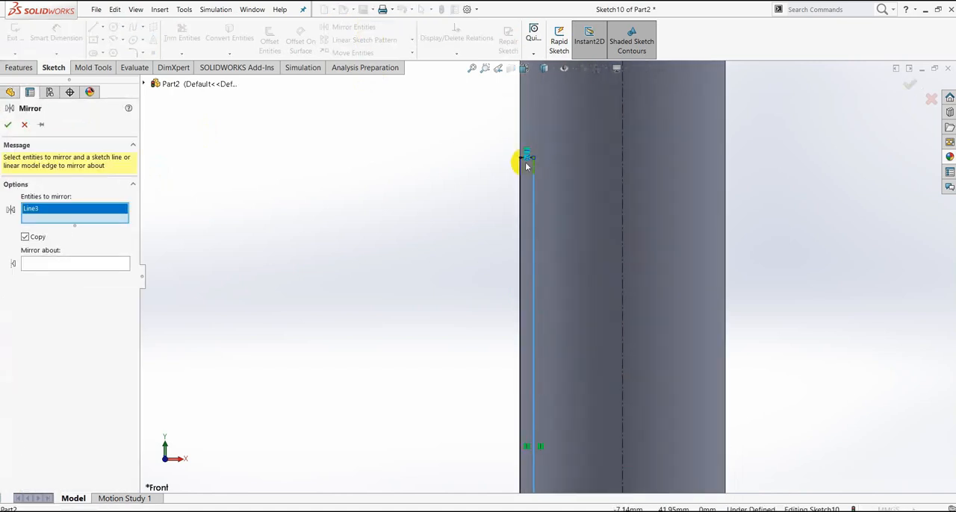
pyautogui.scroll(-2, 527, 160)
pyautogui.click(545, 204)
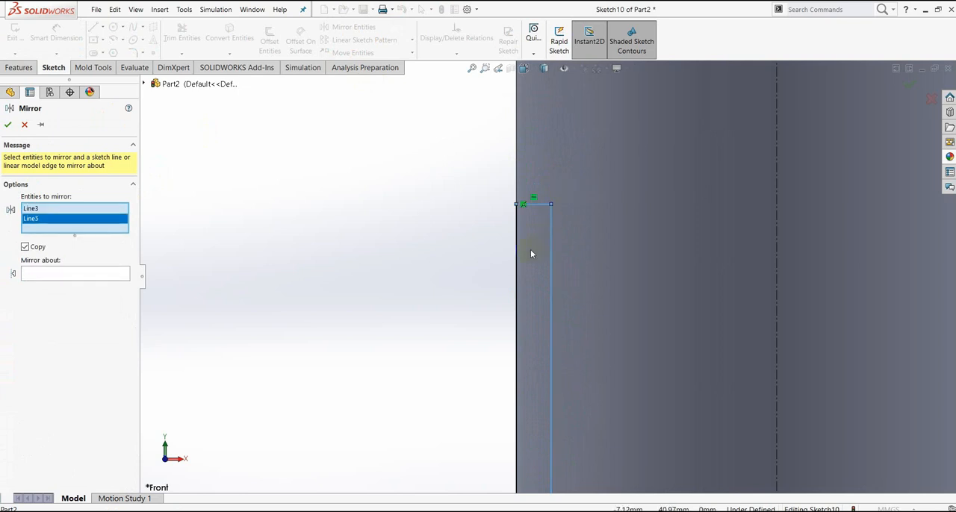
pyautogui.click(516, 255)
pyautogui.scroll(4, 553, 321)
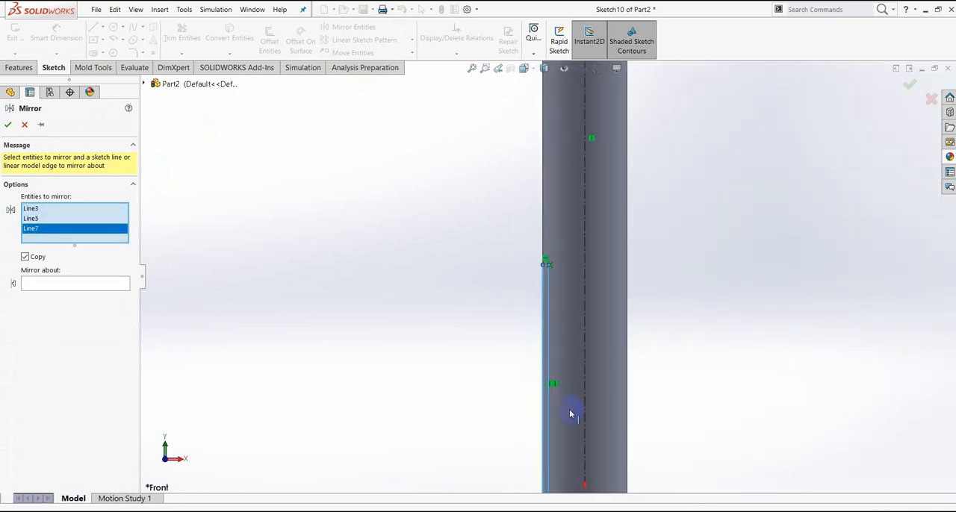
pyautogui.scroll(-5, 537, 380)
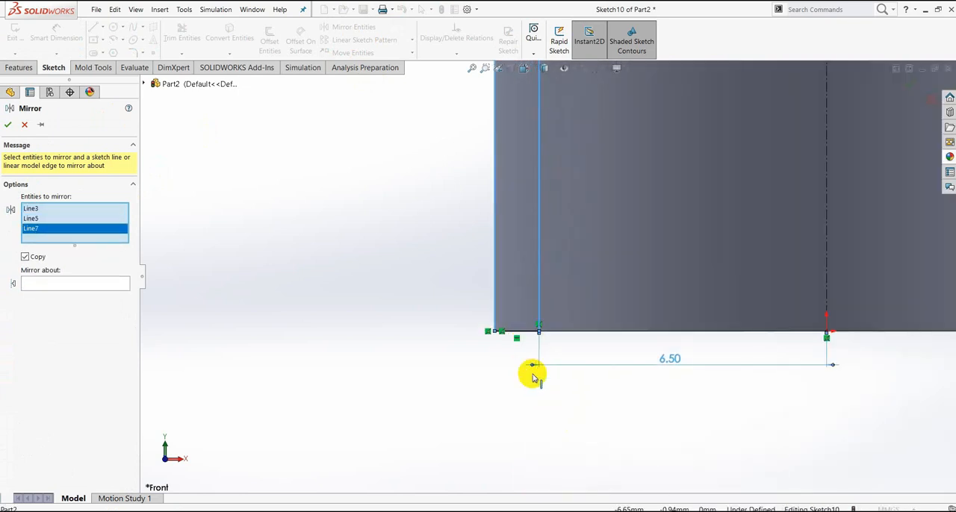
pyautogui.click(527, 338)
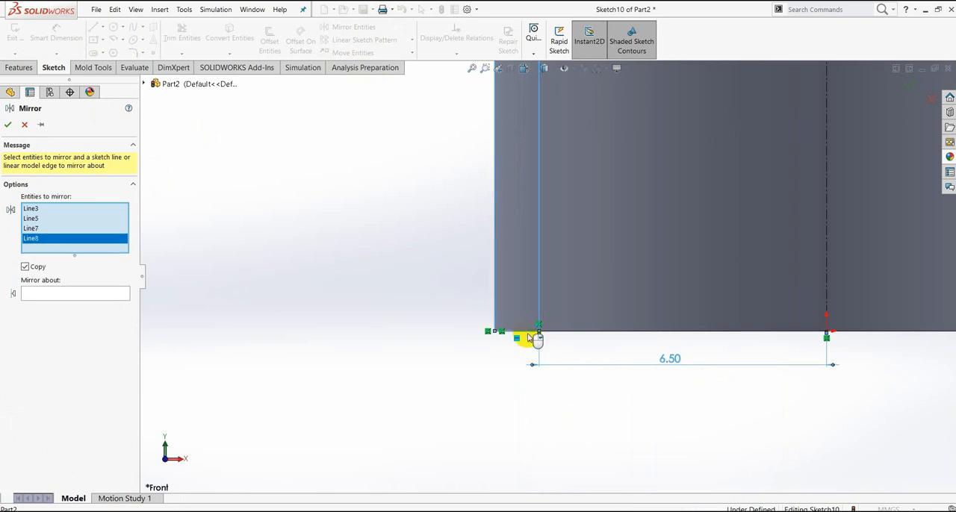
pyautogui.click(66, 296)
pyautogui.click(826, 239)
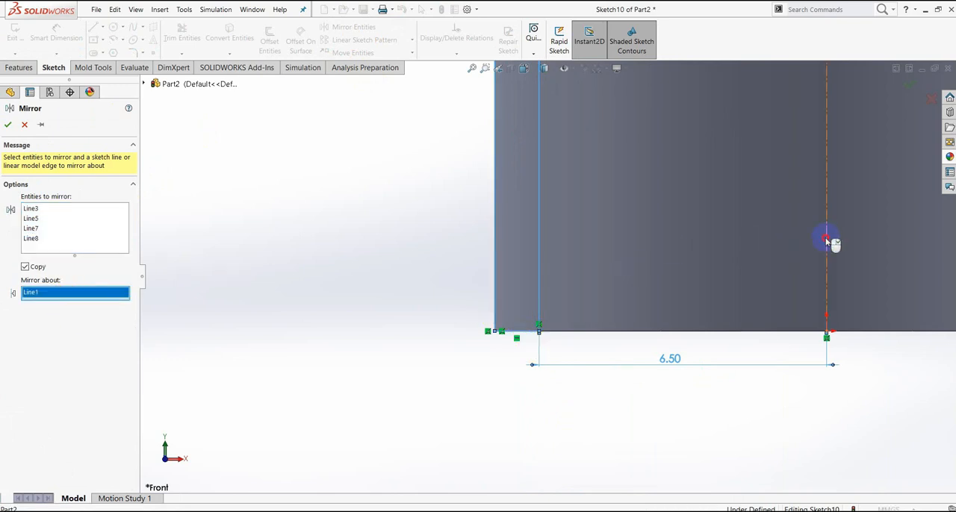
pyautogui.scroll(5, 747, 289)
pyautogui.scroll(3, 632, 162)
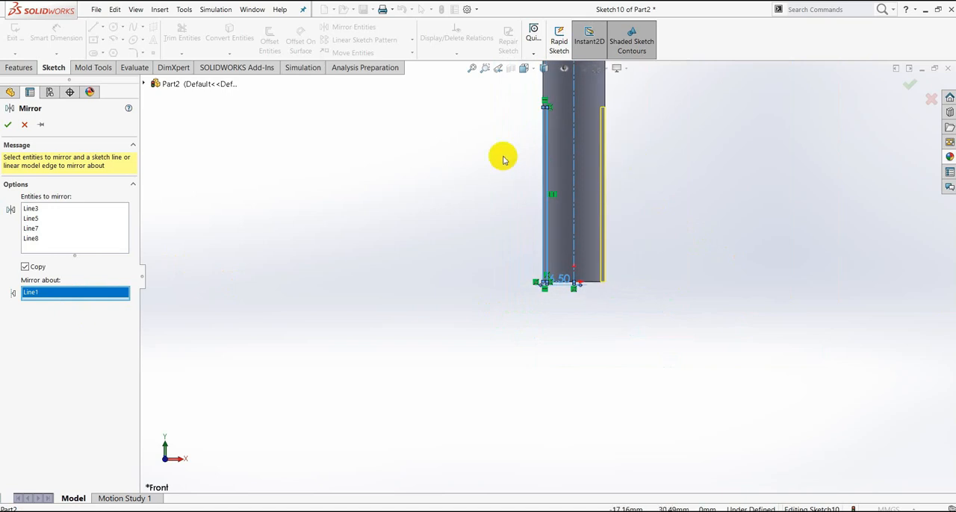
pyautogui.scroll(3, 503, 156)
pyautogui.scroll(-4, 579, 202)
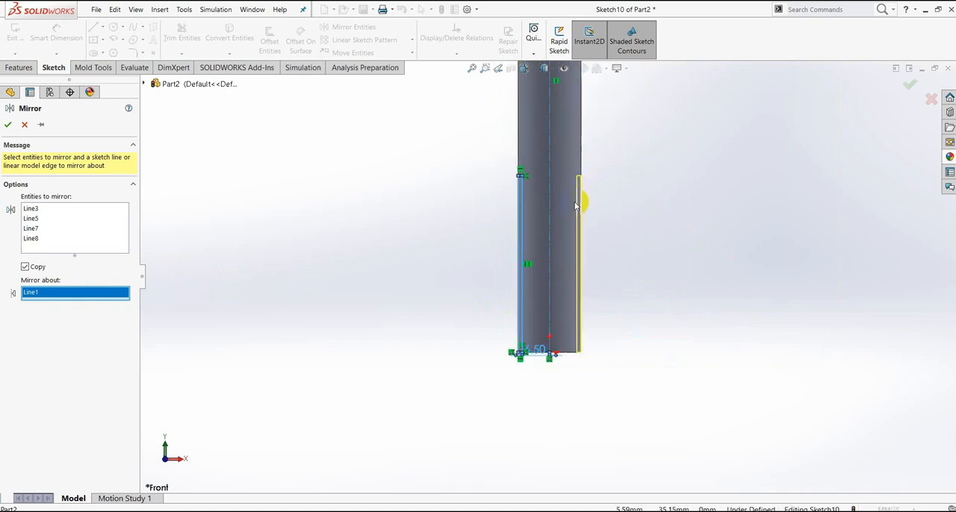
pyautogui.click(7, 126)
# - Dimension the height of the rectangle's inner vertical line as 80 mm
pyautogui.scroll(-3, 550, 214)
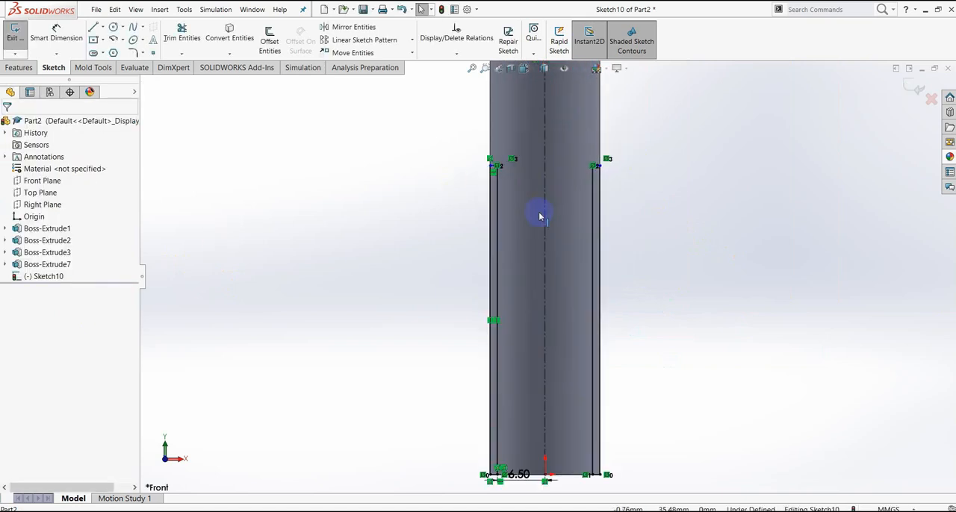
pyautogui.click(57, 41)
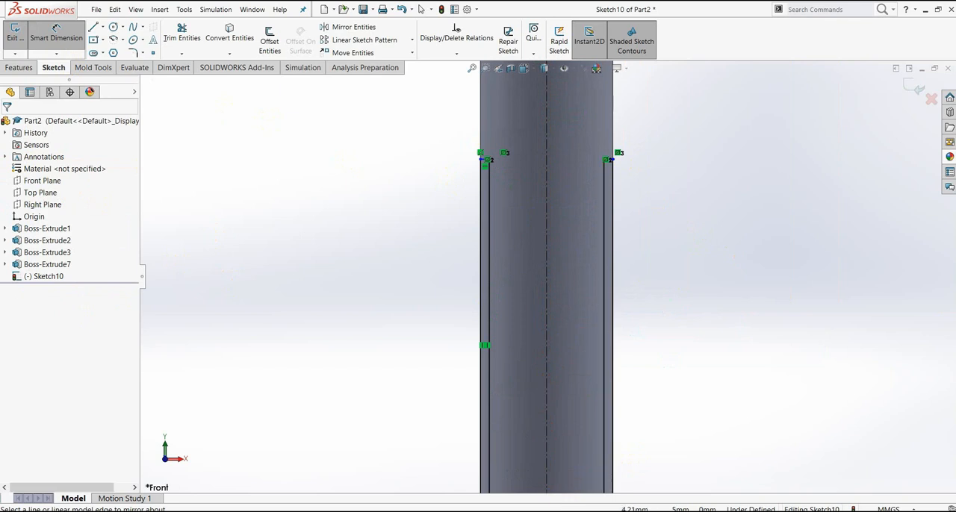
pyautogui.click(491, 232)
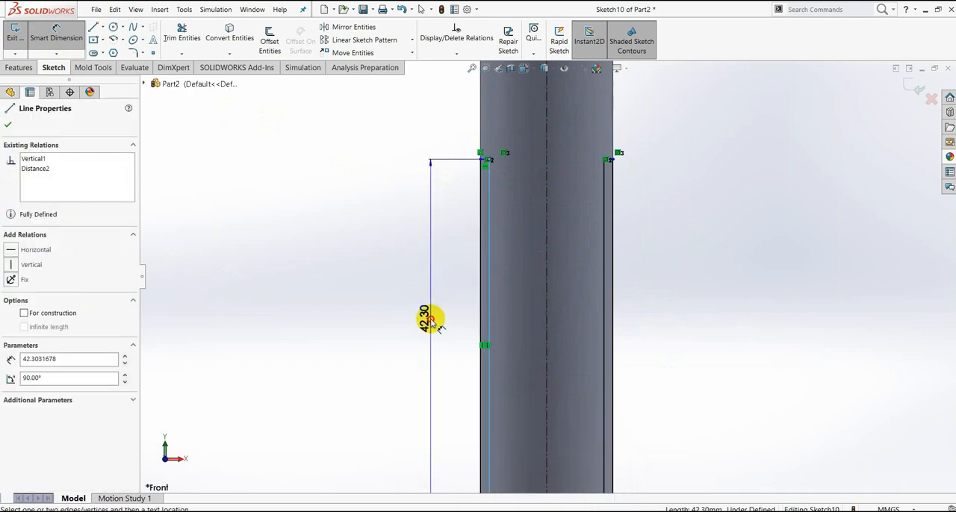
pyautogui.click(431, 323)
pyautogui.write('80')
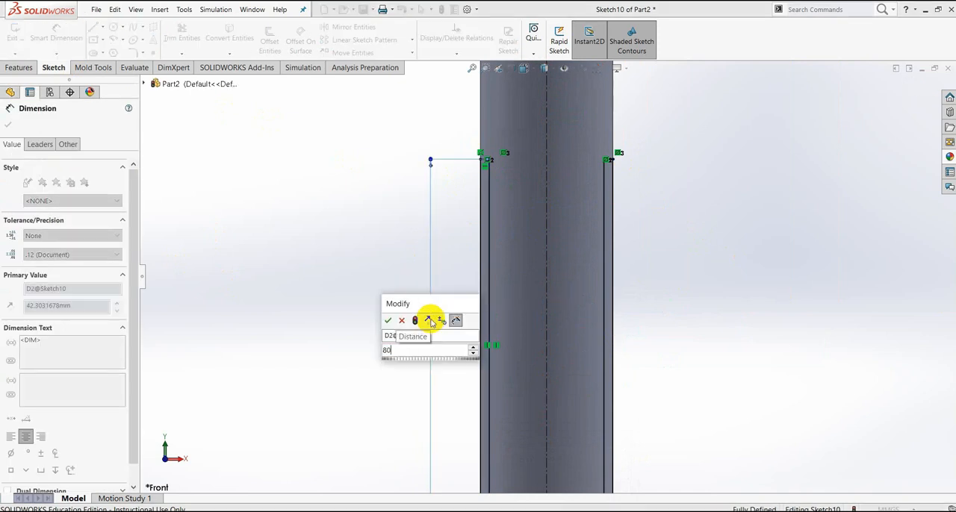
pyautogui.press('Return')
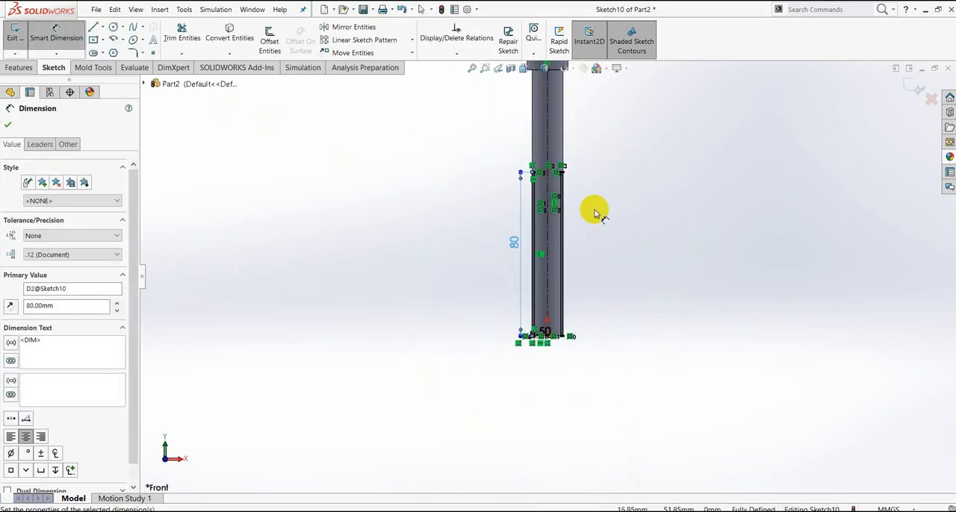
pyautogui.scroll(-3, 586, 198)
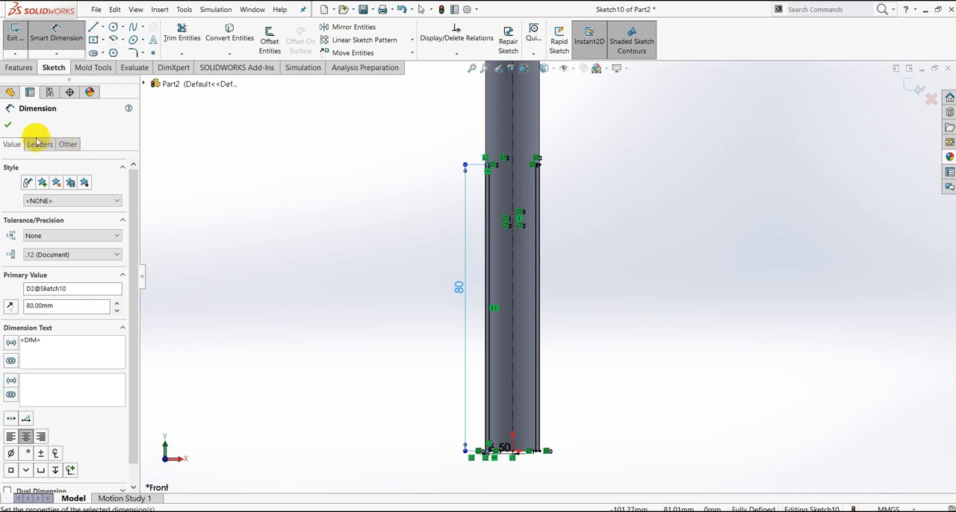
pyautogui.click(9, 125)
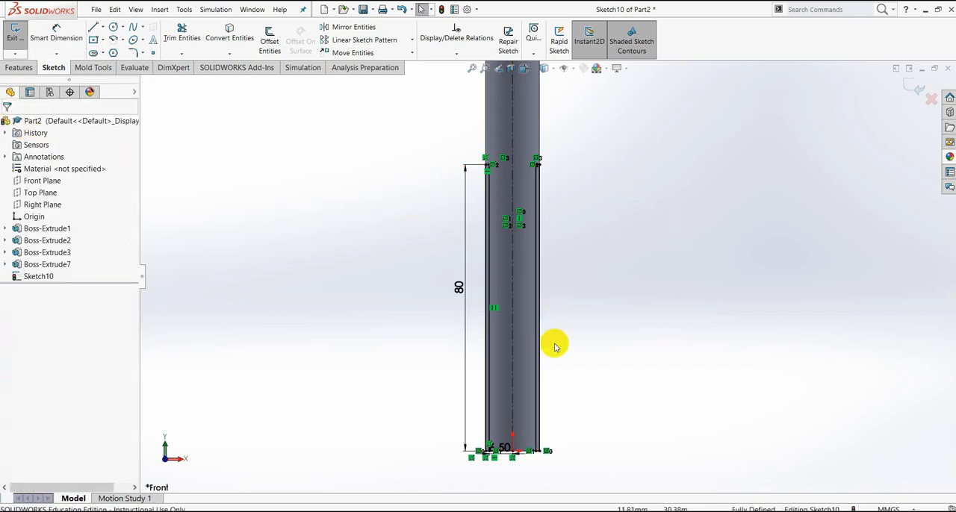
# - Cut-extrude both narrow rectangles through the lower shaft with the Mid Plane end condition and a 77 mm depth
pyautogui.click(20, 68)
pyautogui.click(172, 41)
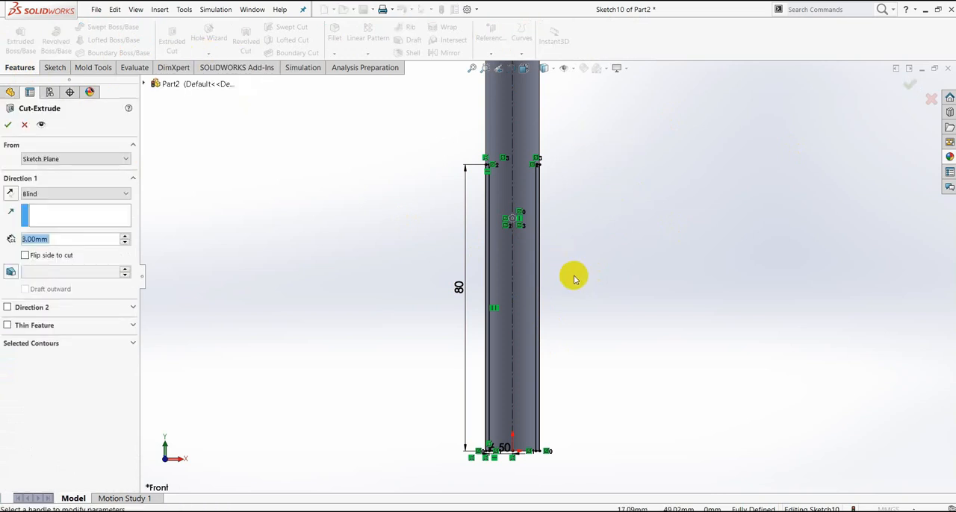
pyautogui.moveTo(600, 271); pyautogui.dragTo(671, 296, button='middle')
pyautogui.scroll(-5, 557, 273)
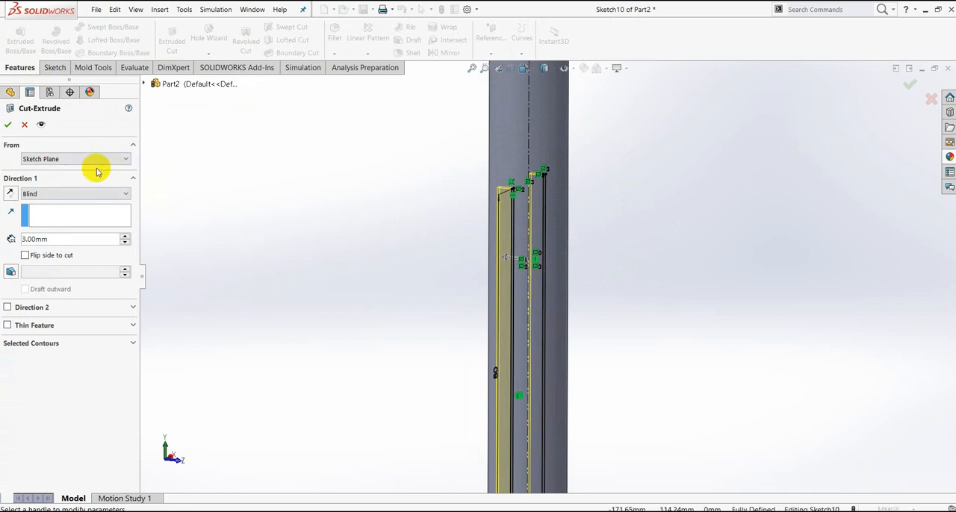
pyautogui.click(104, 196)
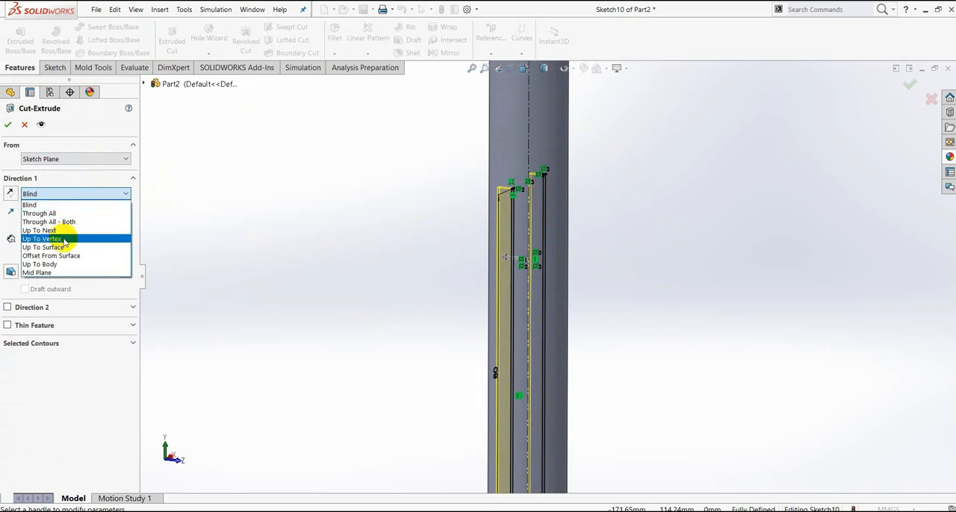
pyautogui.click(50, 273)
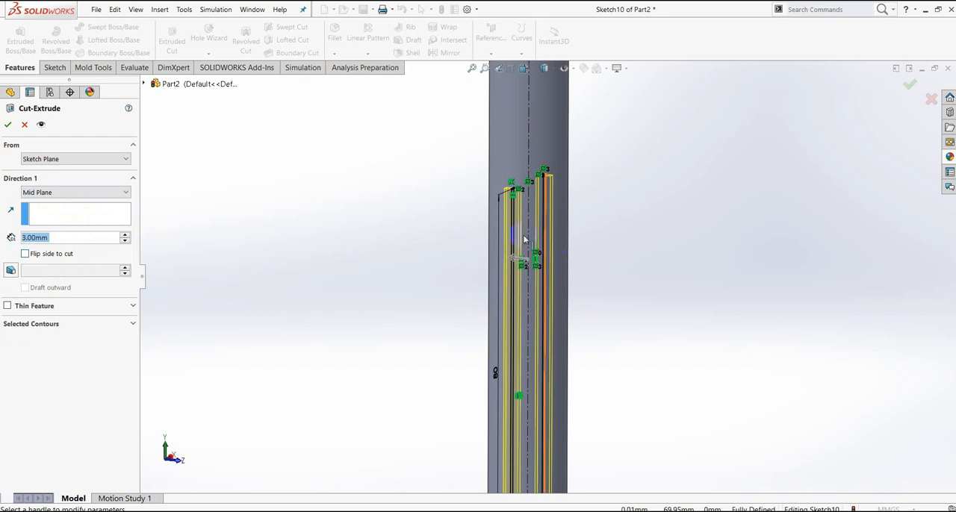
pyautogui.moveTo(511, 259); pyautogui.dragTo(343, 246)
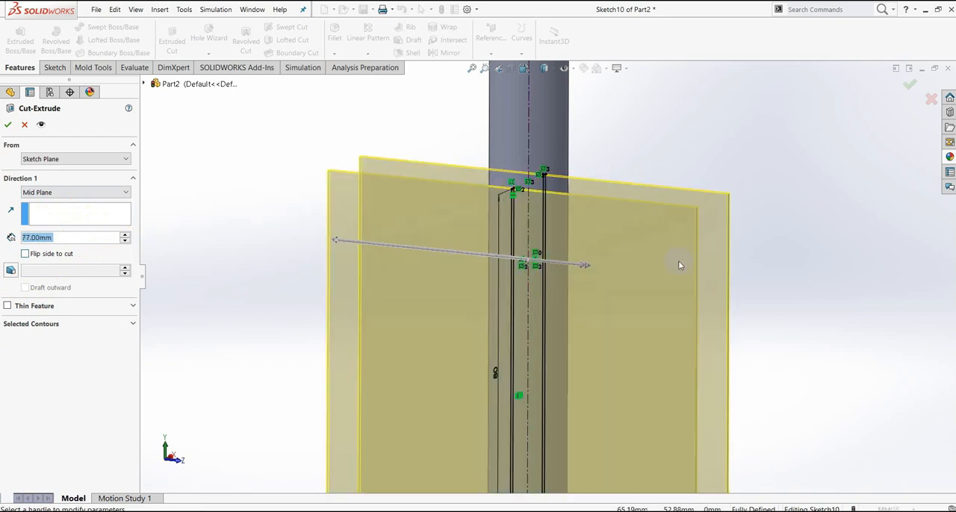
pyautogui.scroll(5, 667, 239)
pyautogui.moveTo(719, 261); pyautogui.dragTo(679, 265, button='middle')
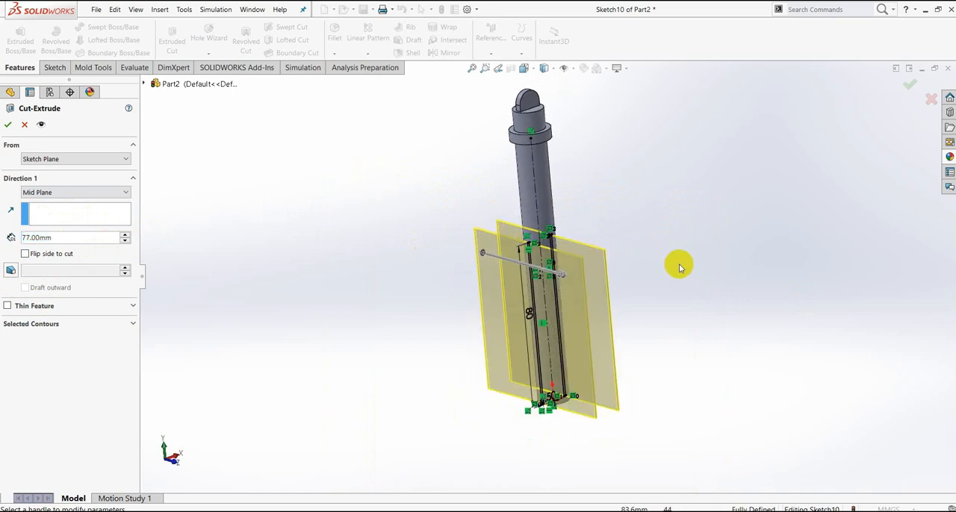
pyautogui.click(9, 124)
# - Assign the 1023 Carbon Steel Sheet (SS) material from the Steel category to the follower pin
pyautogui.moveTo(558, 202); pyautogui.dragTo(717, 291, button='middle')
pyautogui.click(687, 270)
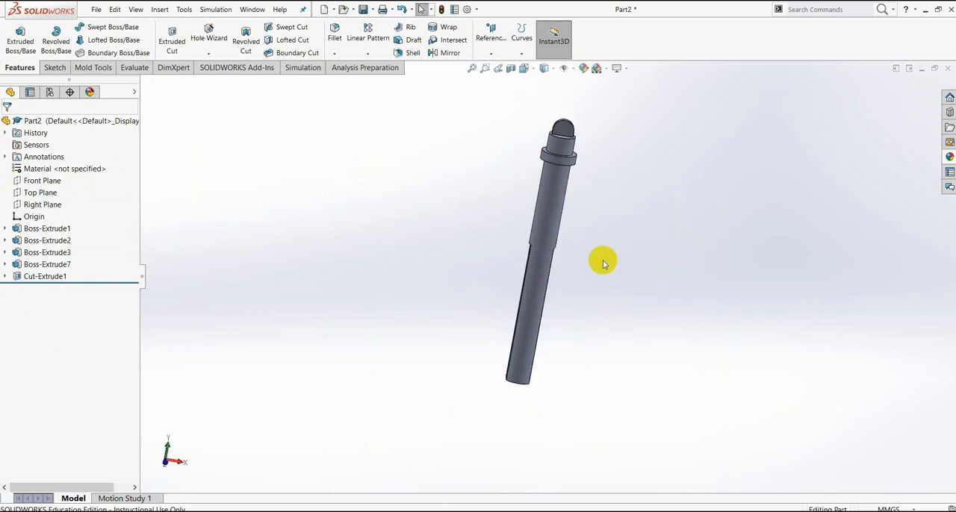
pyautogui.scroll(3, 581, 222)
pyautogui.scroll(-4, 579, 223)
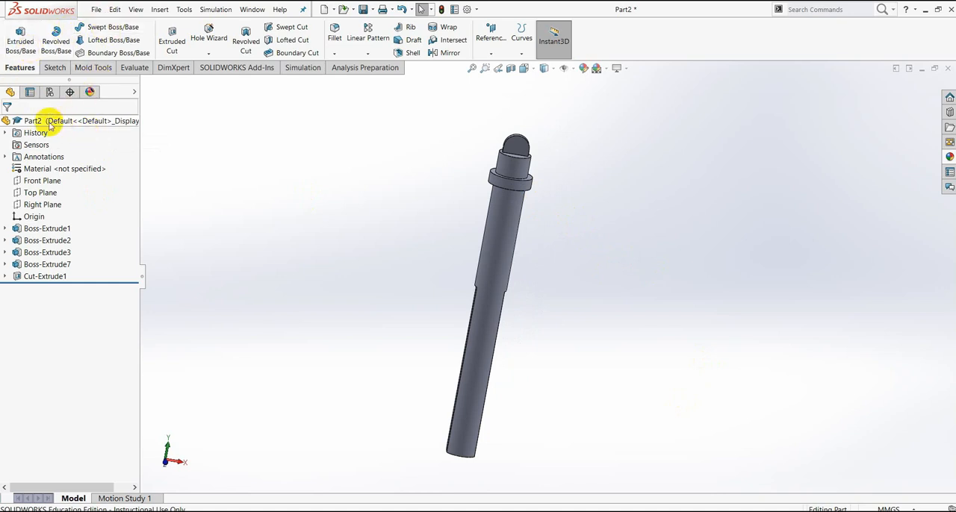
pyautogui.rightClick(92, 172)
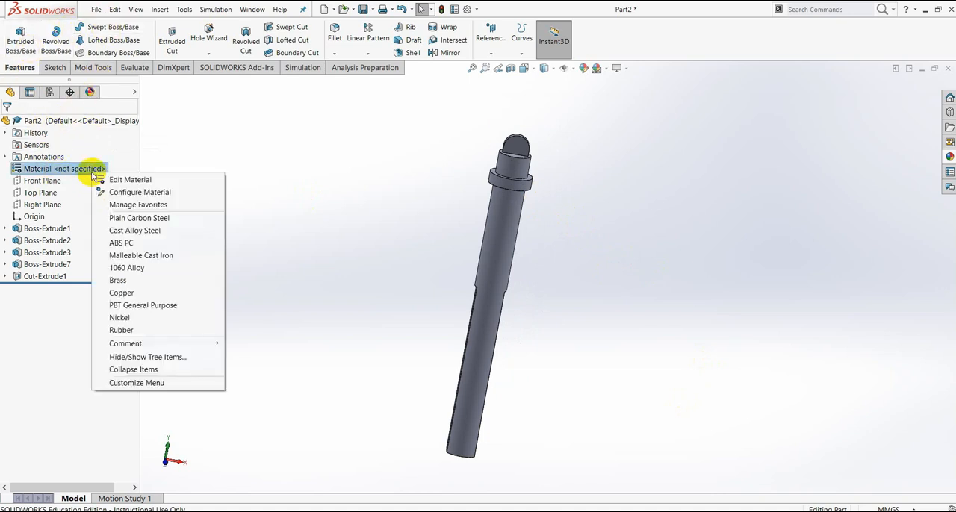
pyautogui.click(109, 180)
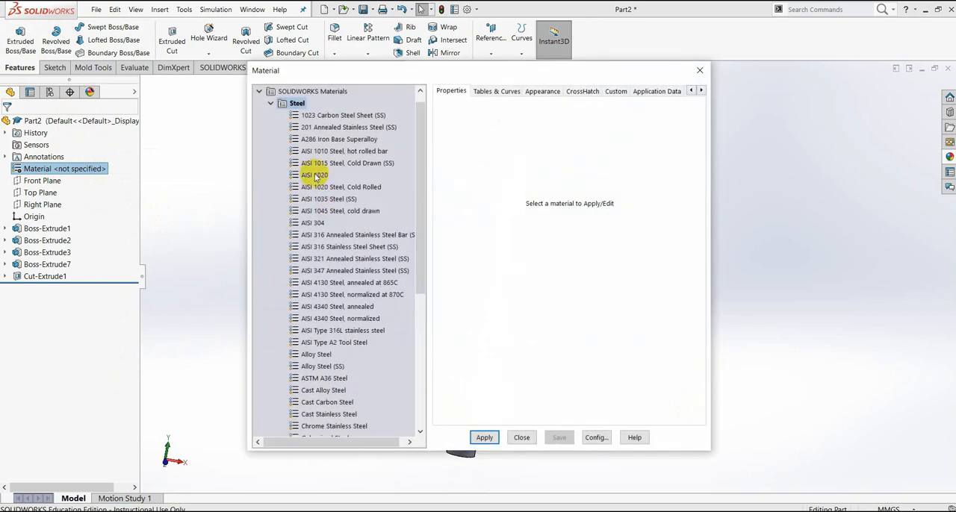
pyautogui.click(326, 117)
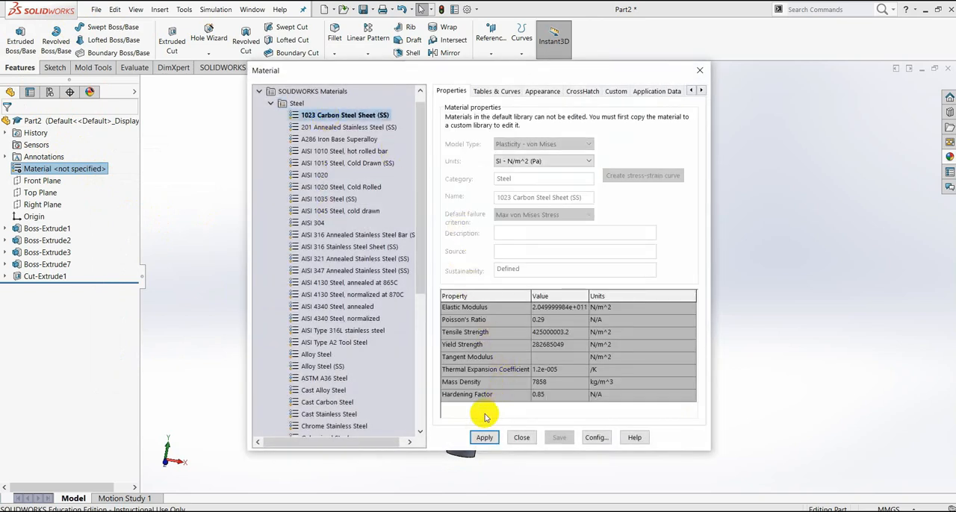
pyautogui.click(483, 439)
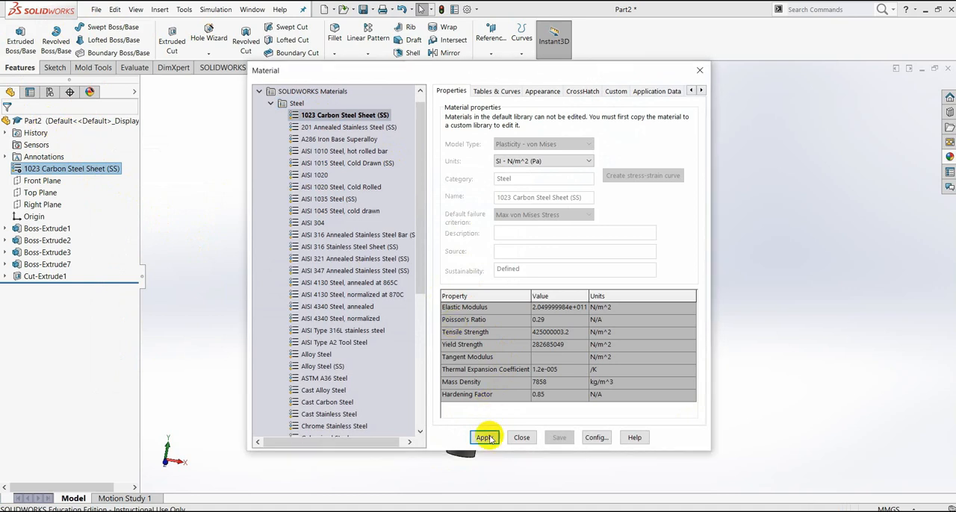
pyautogui.click(522, 437)
# - Change the appearance colour of the whole follower pin part to red from the standard swatches
pyautogui.click(34, 122)
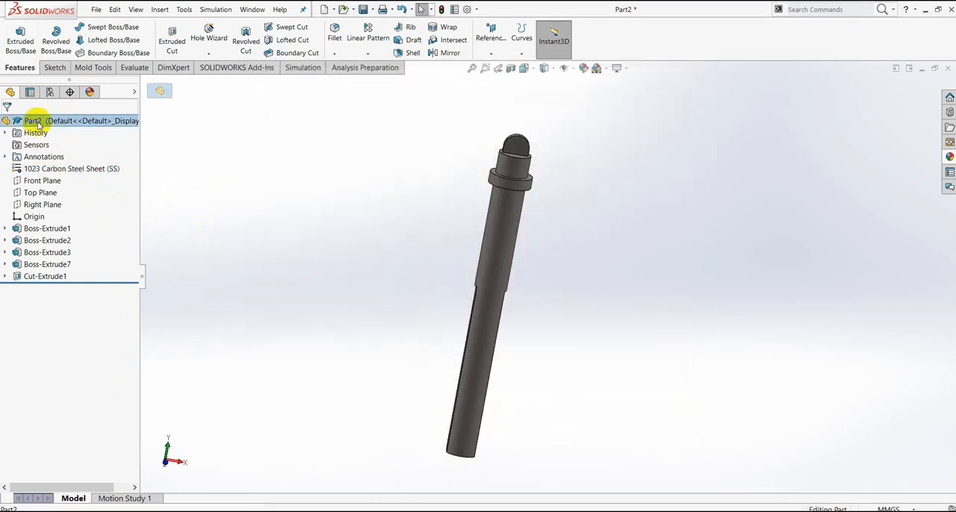
pyautogui.rightClick(52, 124)
pyautogui.moveTo(76, 106)
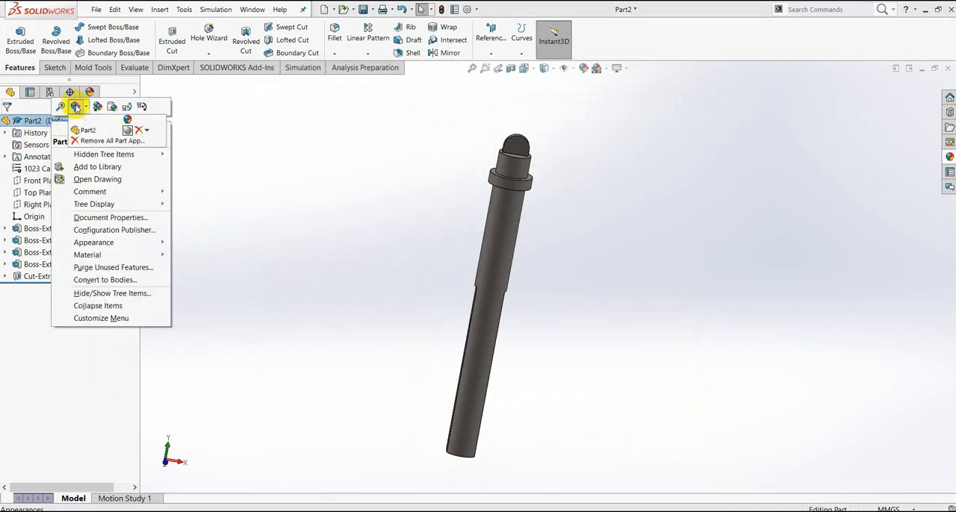
pyautogui.click(88, 131)
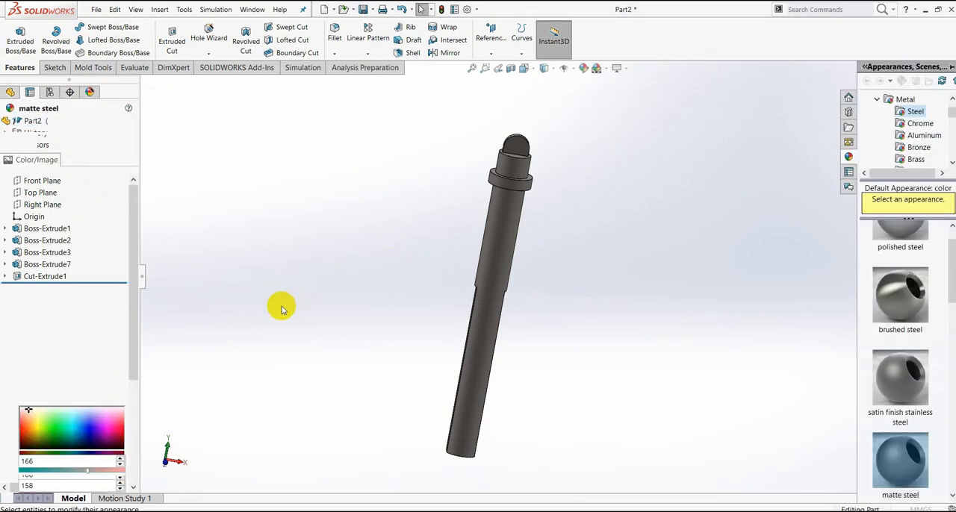
pyautogui.click(39, 370)
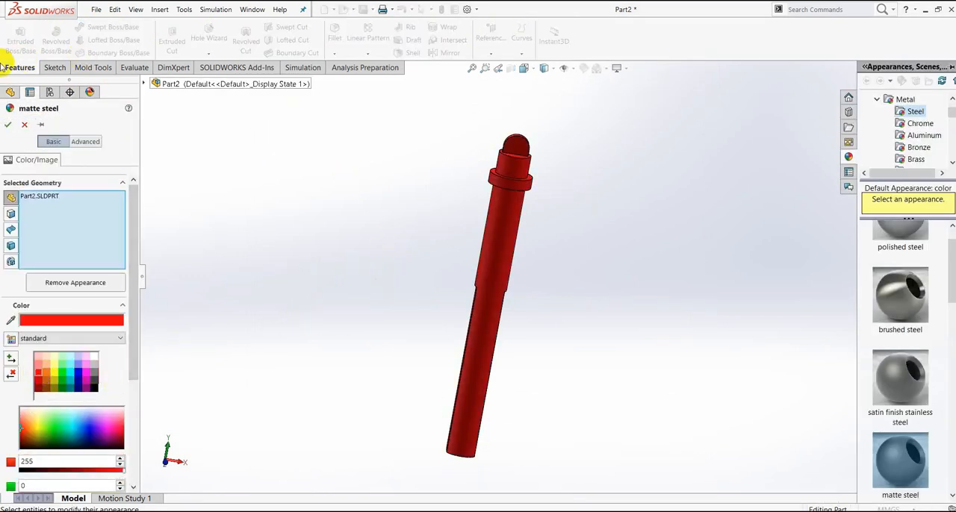
pyautogui.click(9, 125)
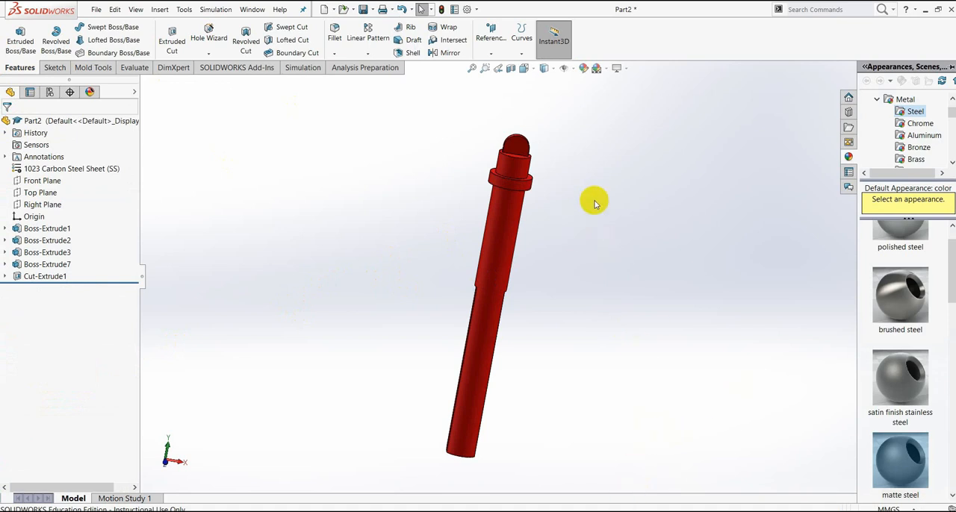
pyautogui.scroll(5, 579, 247)
pyautogui.scroll(-3, 531, 256)
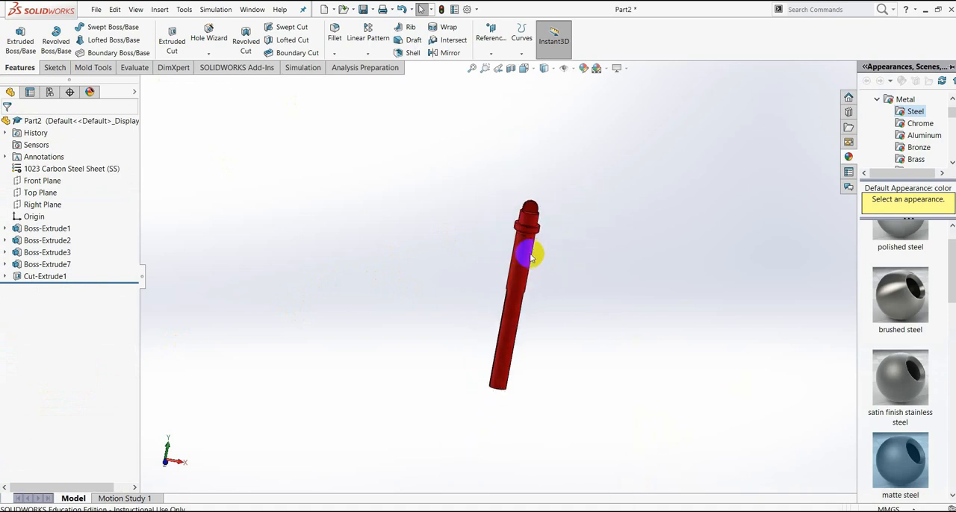
# - Switch to the Part3 drawing in Nitro Pro and examine the ring's diameters, thickness and chamfer note
pyautogui.scroll(-3, 531, 257)
pyautogui.scroll(3, 635, 295)
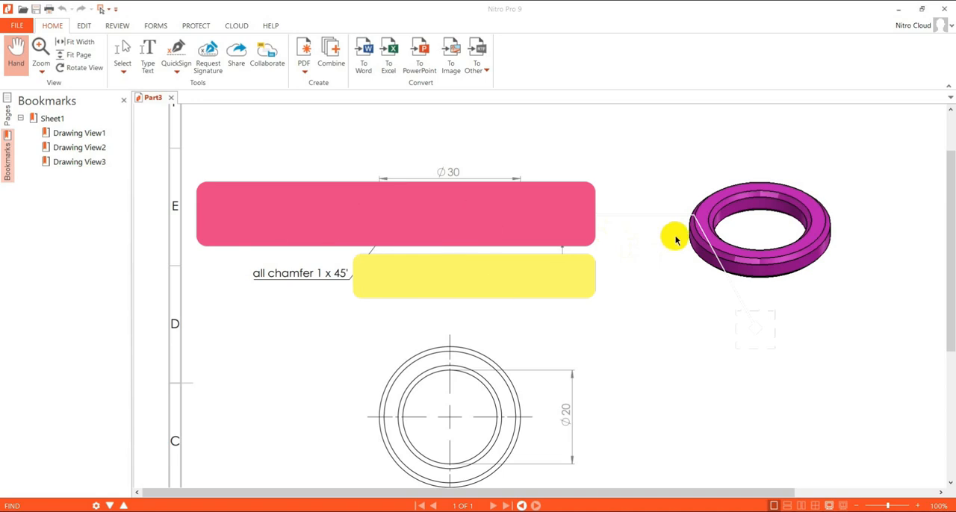
pyautogui.scroll(-2, 674, 237)
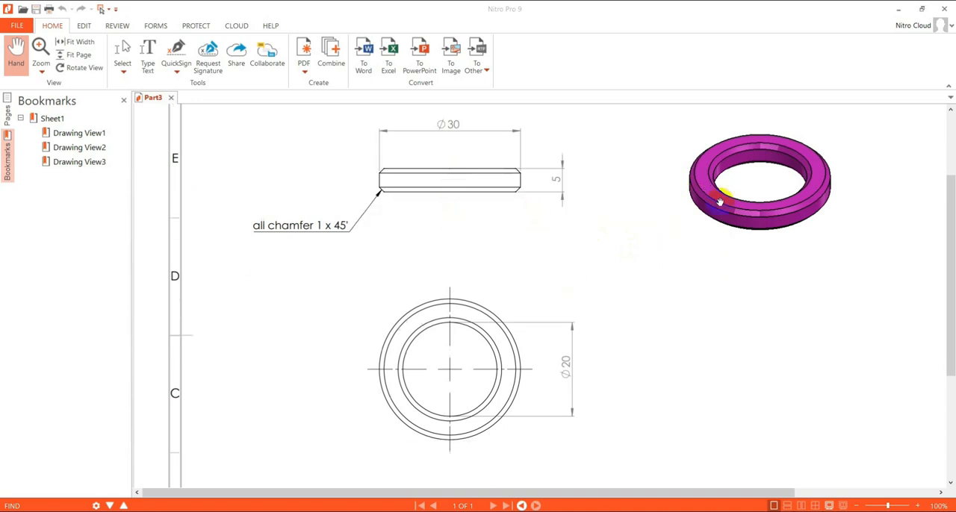
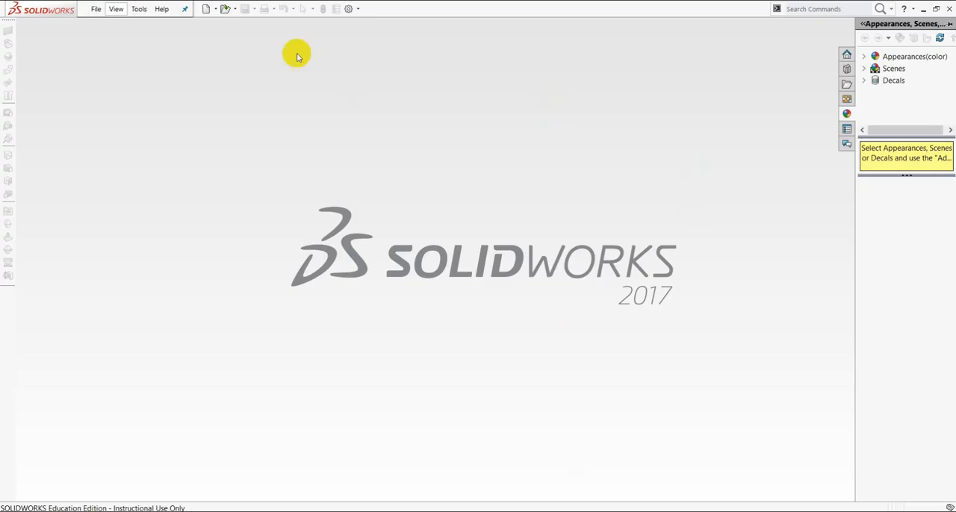
# - Create a new part document and start a sketch on the Top Plane
pyautogui.click(97, 10)
pyautogui.click(108, 25)
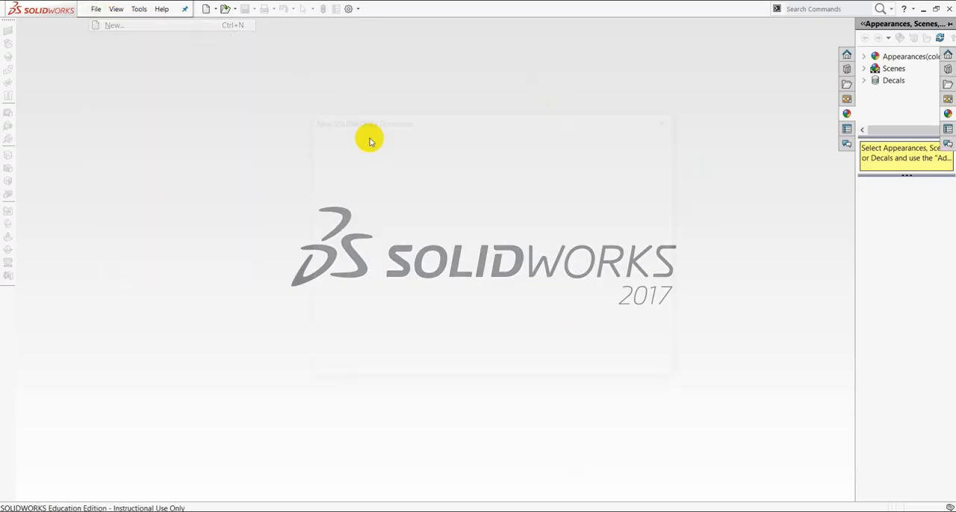
pyautogui.click(376, 213)
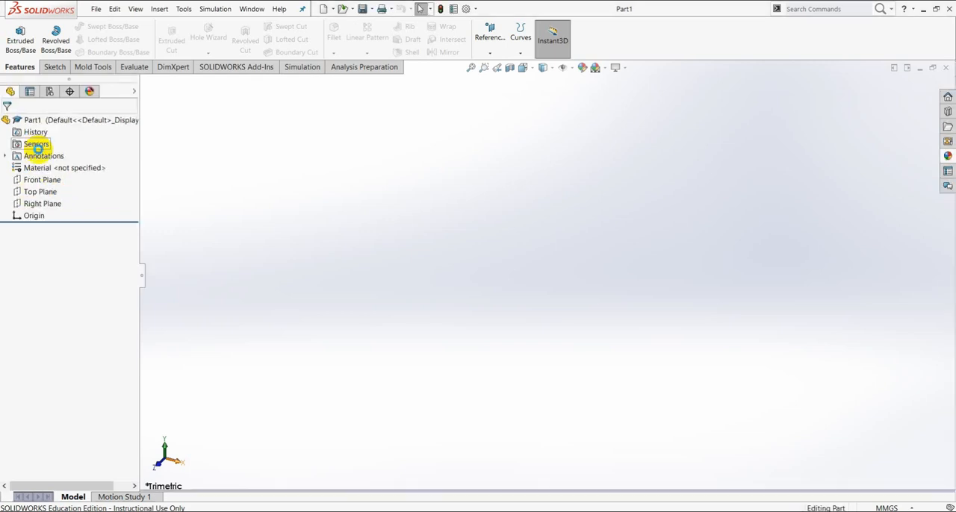
pyautogui.click(38, 193)
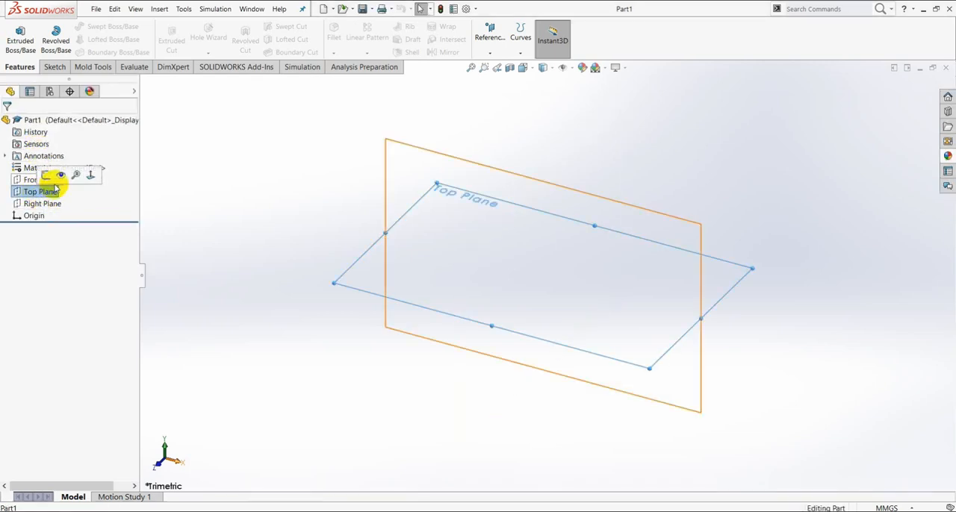
pyautogui.click(52, 177)
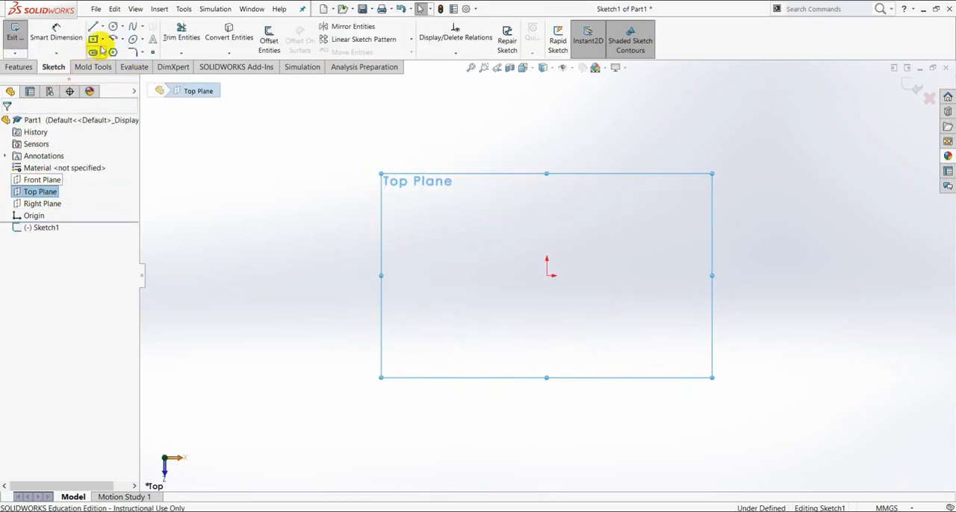
# - Sketch two concentric circles centred on the origin, with radii of about 45 mm and about 29 mm
pyautogui.click(112, 26)
pyautogui.click(548, 276)
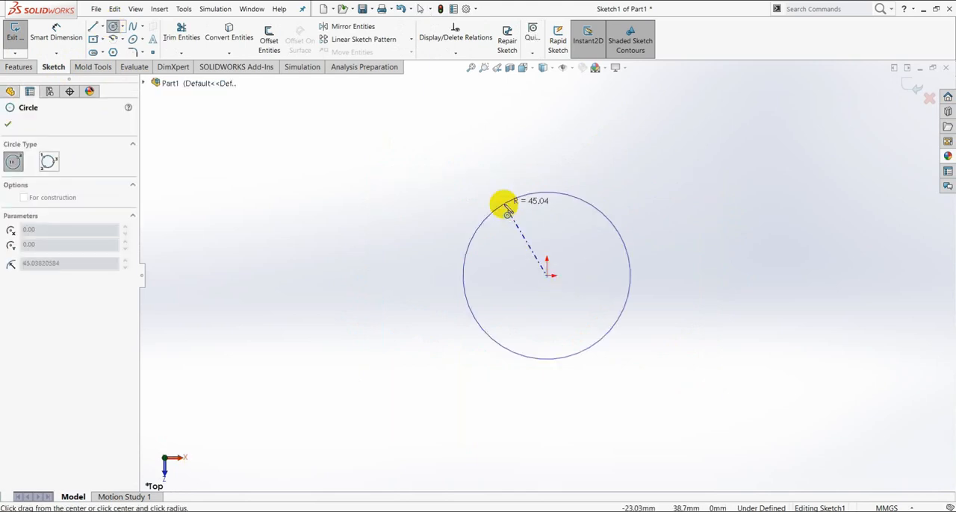
pyautogui.click(502, 205)
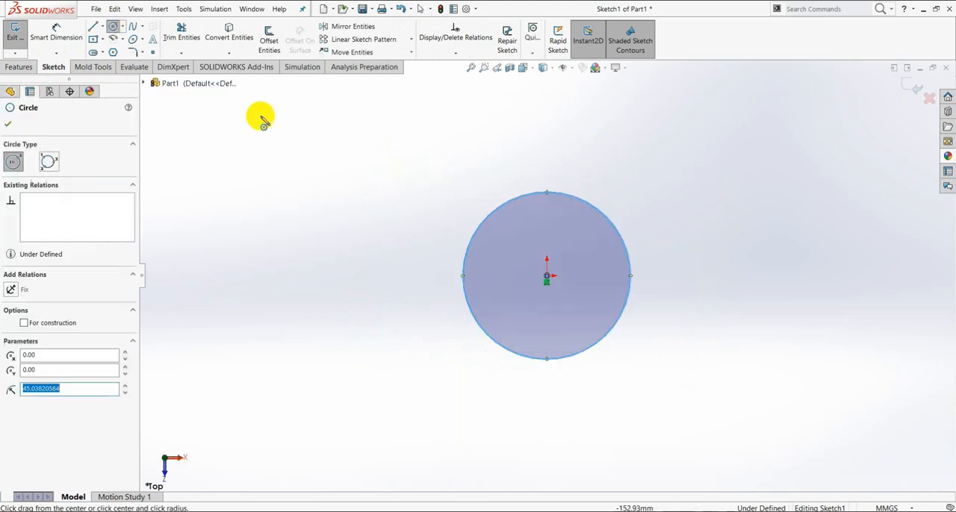
pyautogui.click(545, 275)
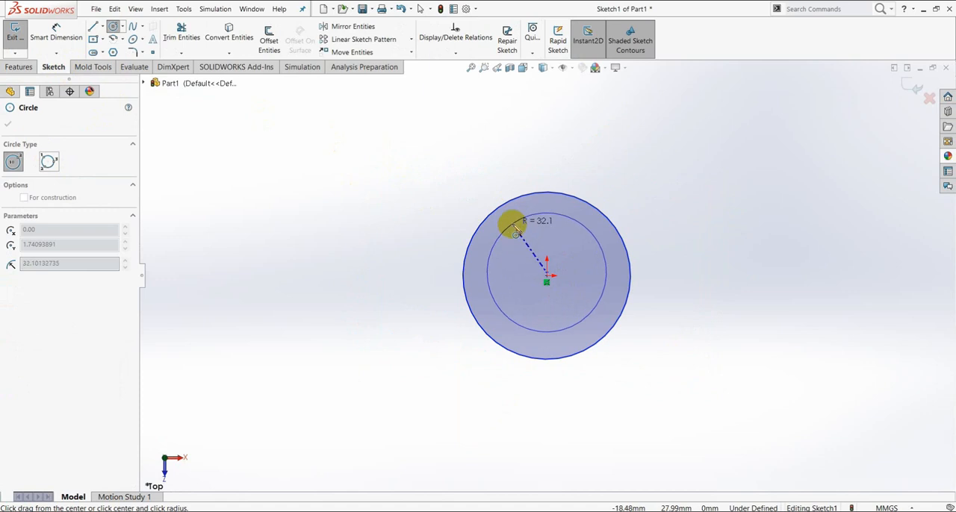
pyautogui.press('Escape')
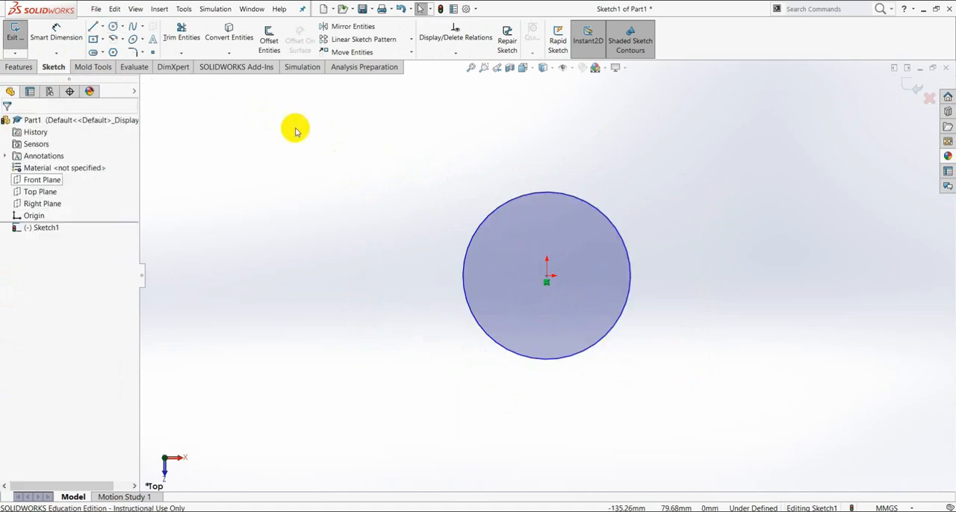
pyautogui.click(114, 27)
pyautogui.click(544, 276)
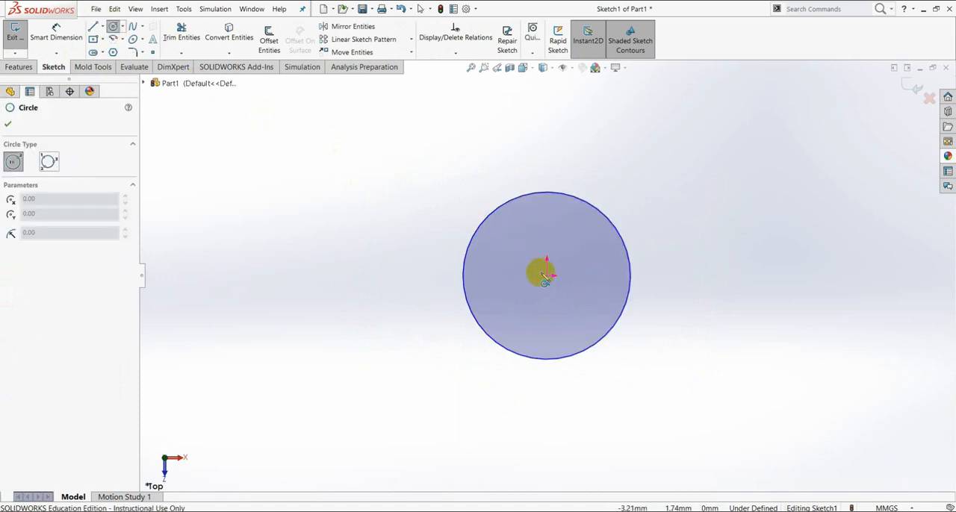
pyautogui.click(505, 236)
# - Dimension the outer circle's diameter at 30 mm and the inner circle's diameter at 20 mm
pyautogui.click(66, 34)
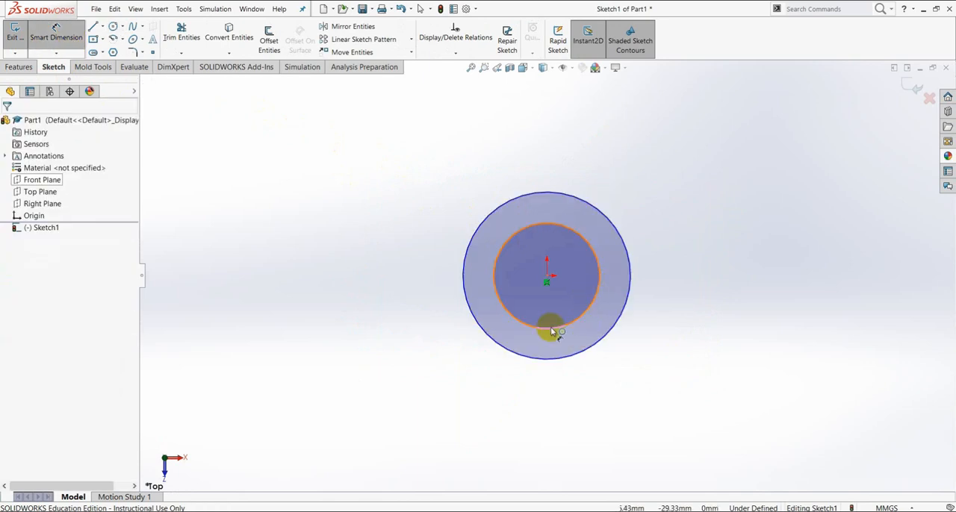
pyautogui.click(551, 360)
pyautogui.click(525, 396)
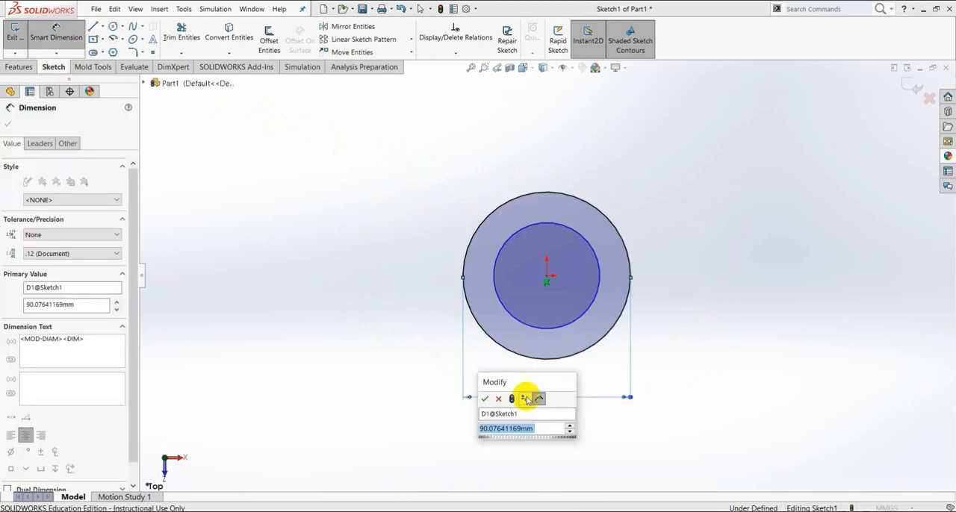
pyautogui.write('30')
pyautogui.press('Return')
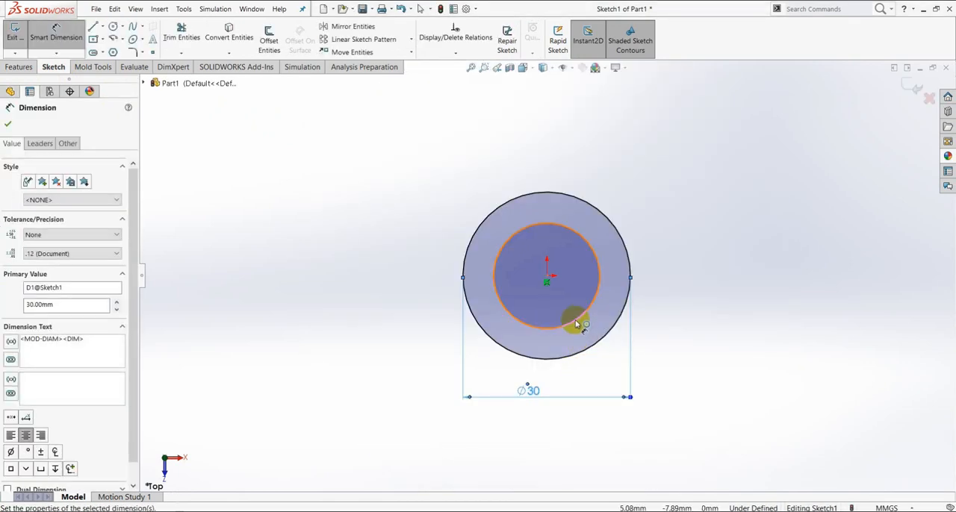
pyautogui.click(572, 327)
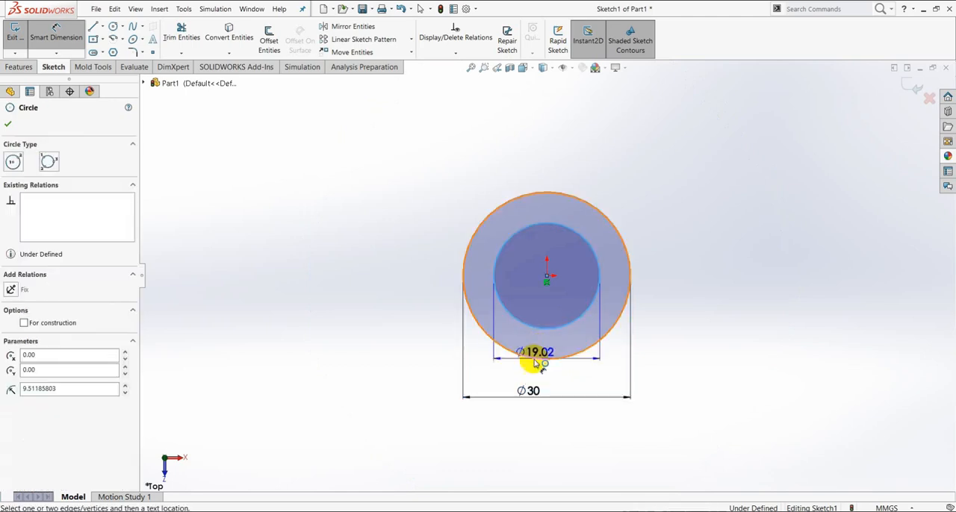
pyautogui.click(535, 373)
pyautogui.write('20')
pyautogui.press('Return')
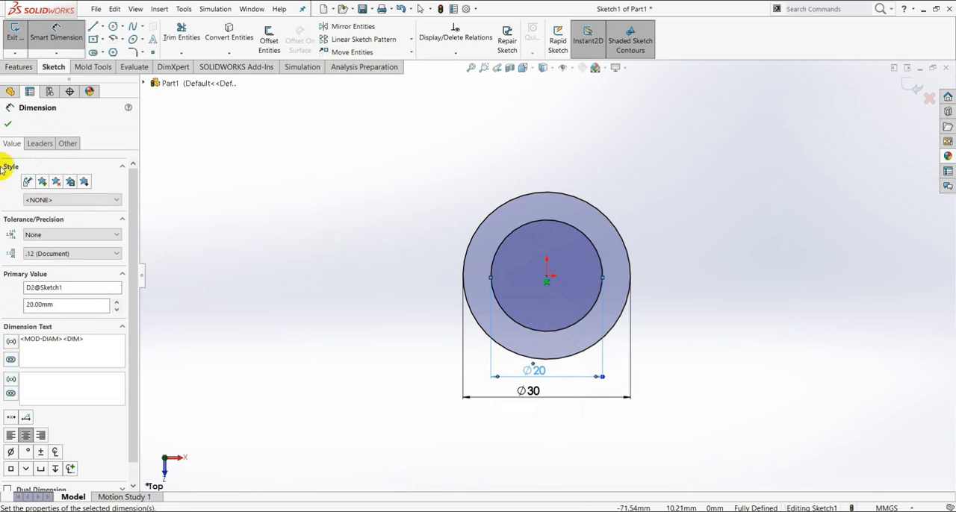
pyautogui.click(13, 121)
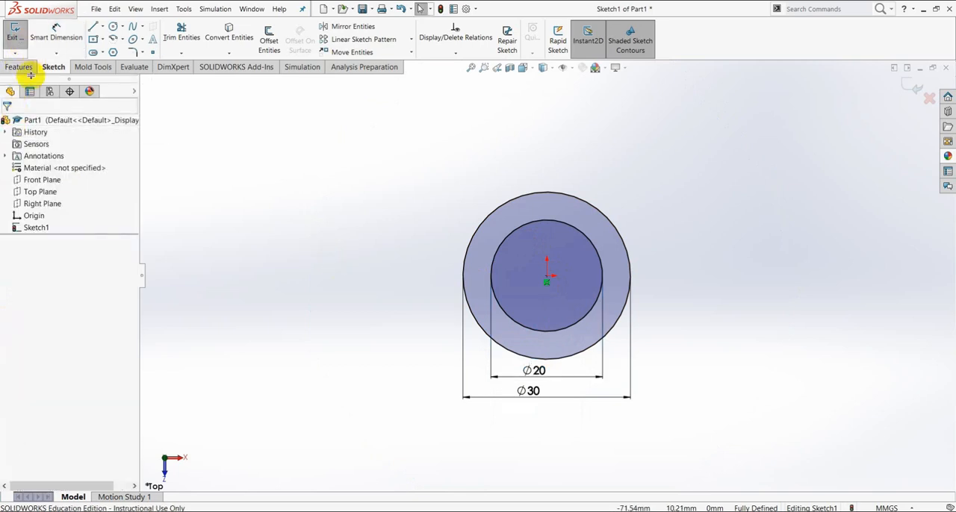
# - Extrude the ring profile as a Blind boss to a depth of 5 mm
pyautogui.click(22, 68)
pyautogui.click(22, 44)
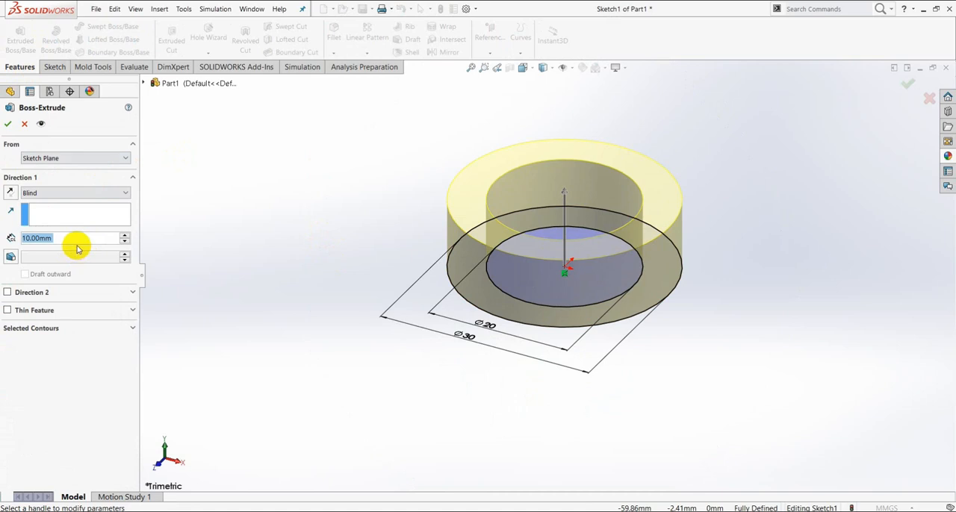
pyautogui.write('5')
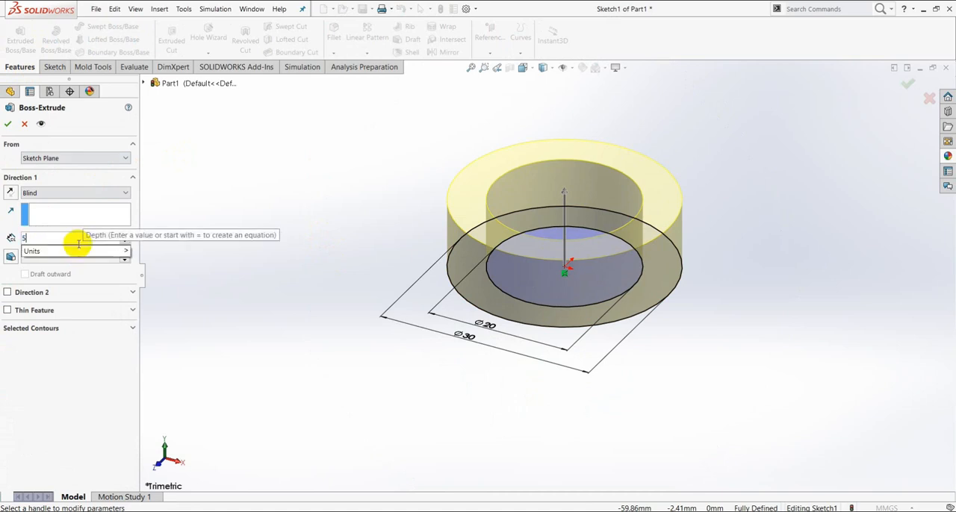
pyautogui.press('Return')
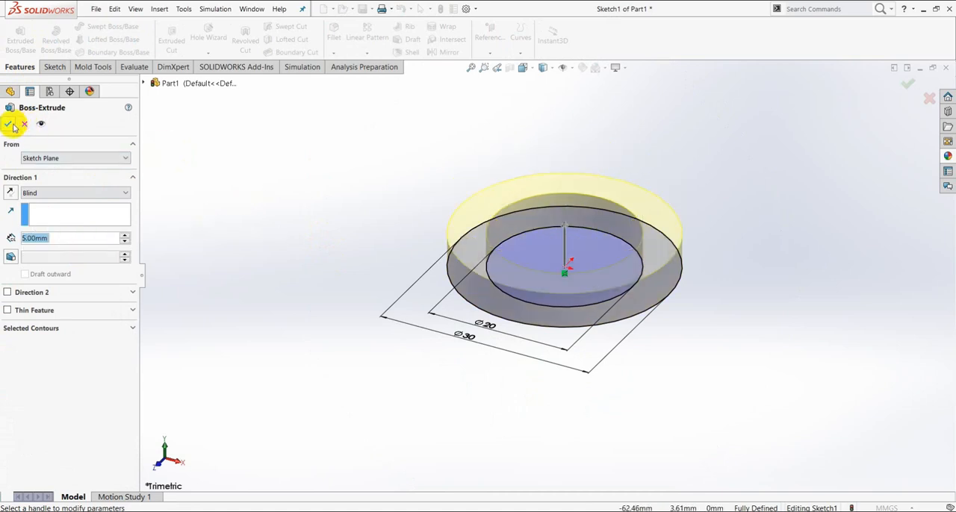
pyautogui.click(10, 125)
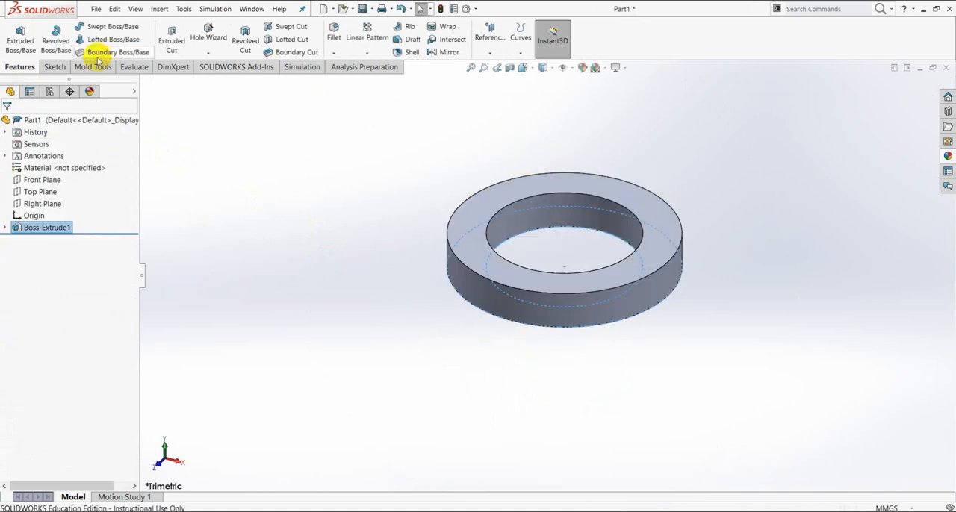
# - Chamfer the inner and outer edges of both flat ring faces by 1 mm at 45 degrees
pyautogui.click(333, 53)
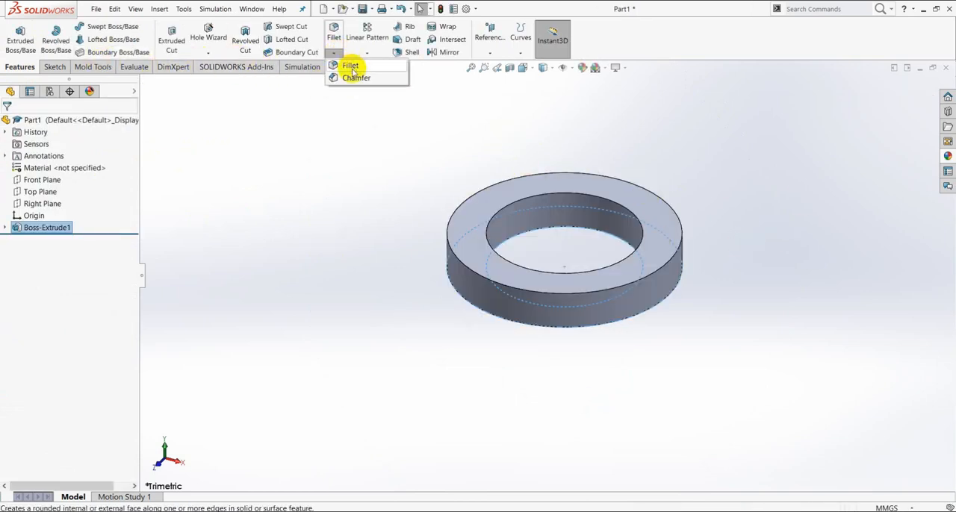
pyautogui.click(356, 78)
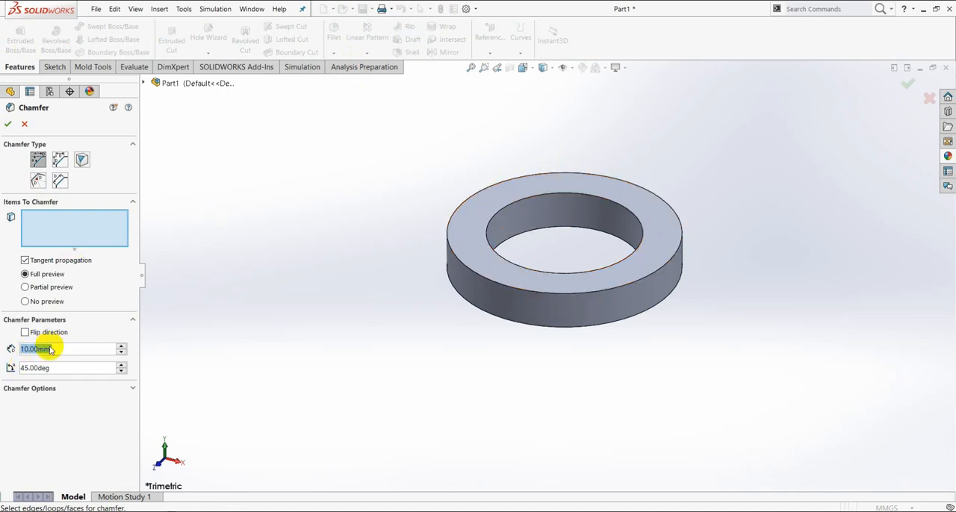
pyautogui.write('1')
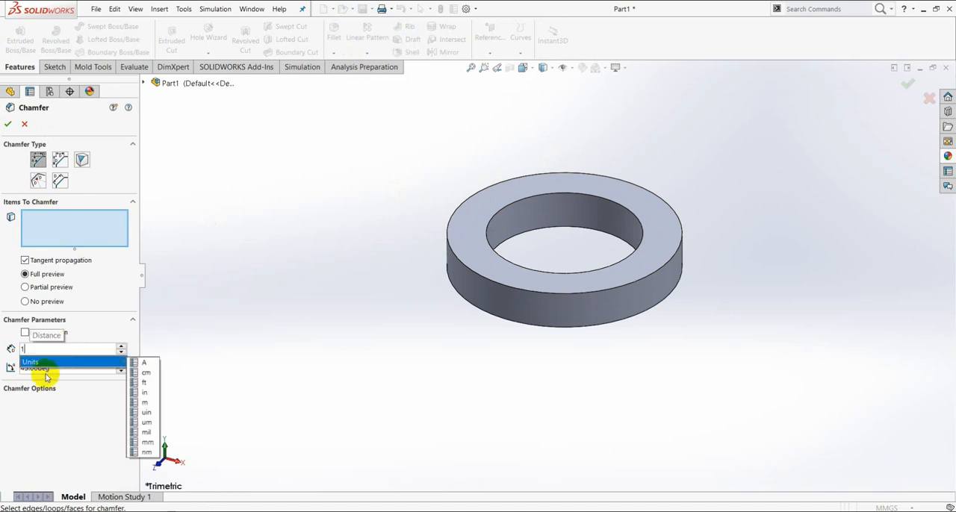
pyautogui.press('Return')
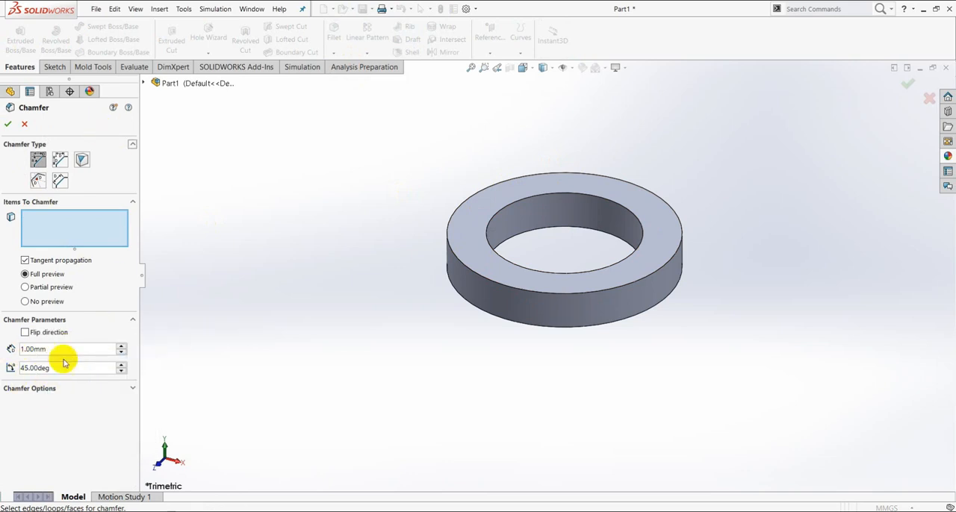
pyautogui.click(470, 212)
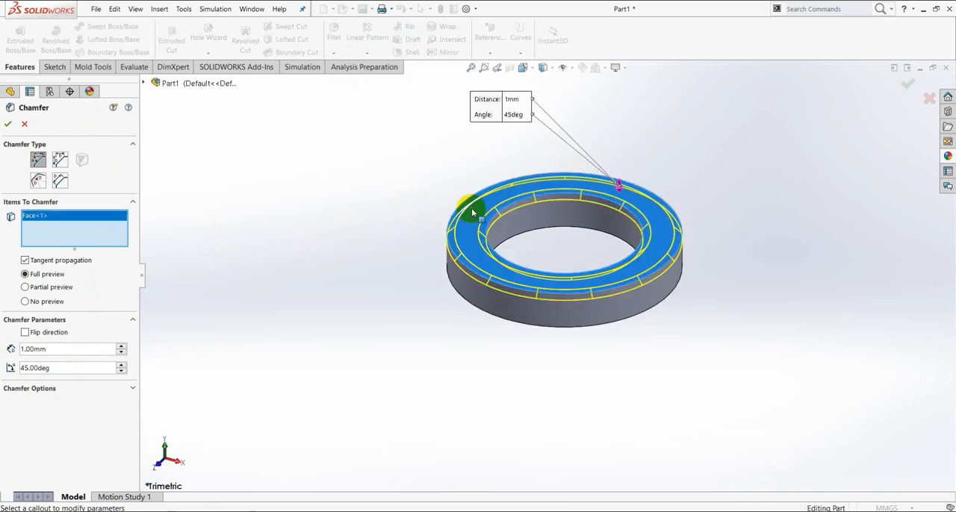
pyautogui.moveTo(548, 313); pyautogui.dragTo(485, 300, button='middle')
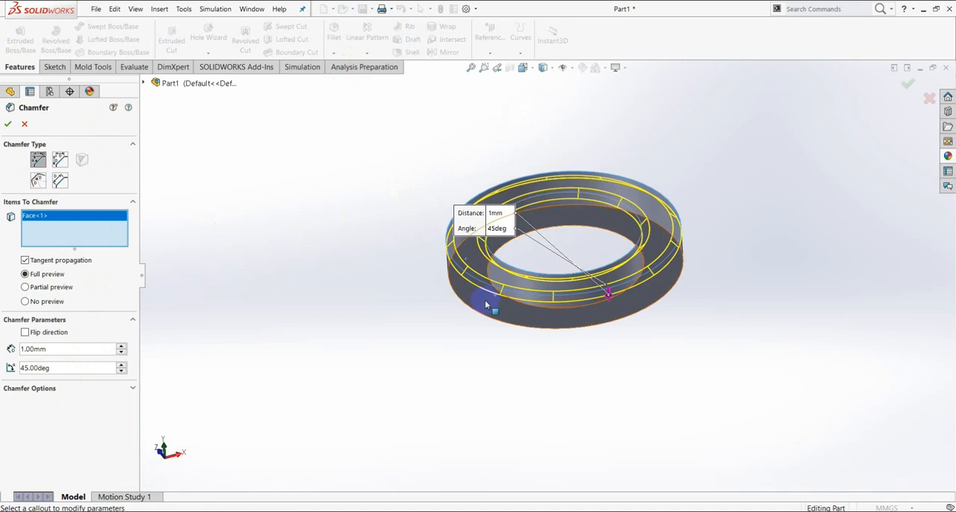
pyautogui.click(484, 300)
pyautogui.moveTo(717, 196); pyautogui.dragTo(711, 268, button='middle')
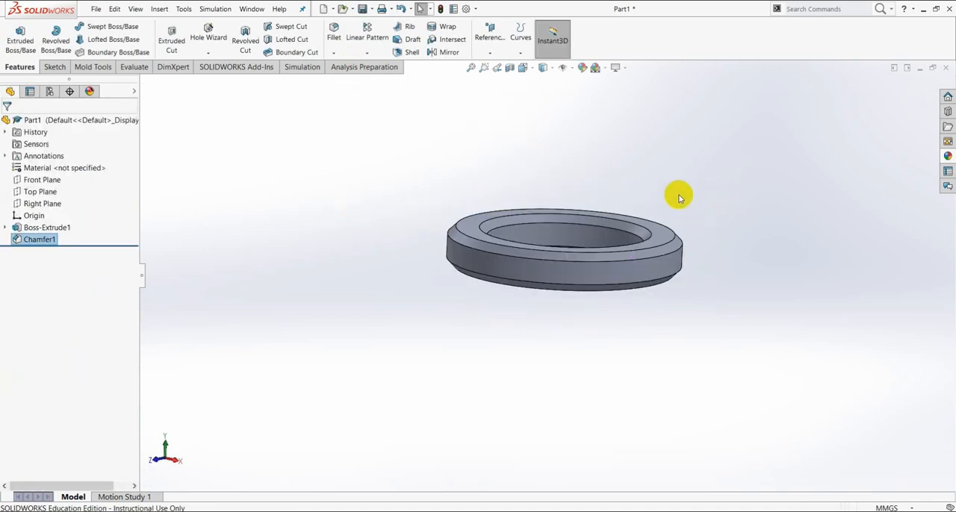
# - Assign the 1023 Carbon Steel Sheet (SS) material from the Steel category to the ring
pyautogui.rightClick(63, 168)
pyautogui.click(95, 178)
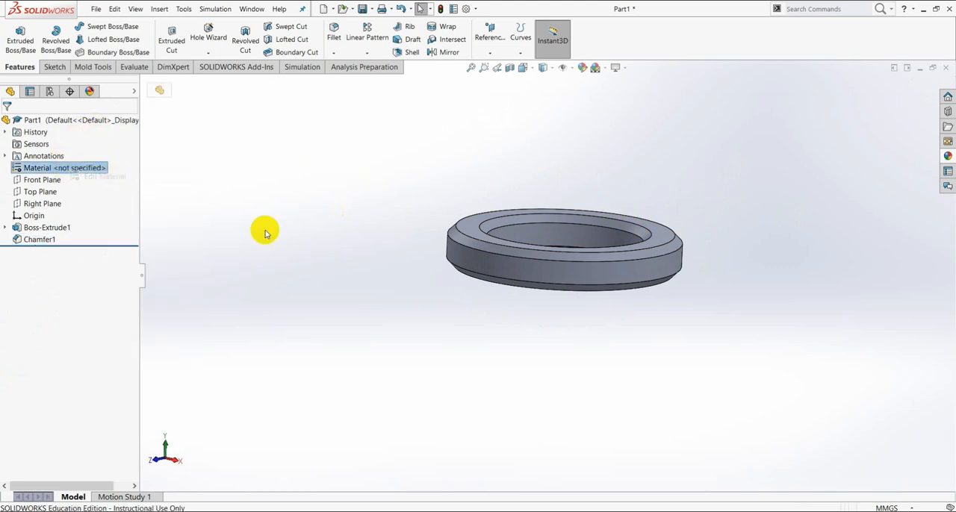
pyautogui.click(328, 115)
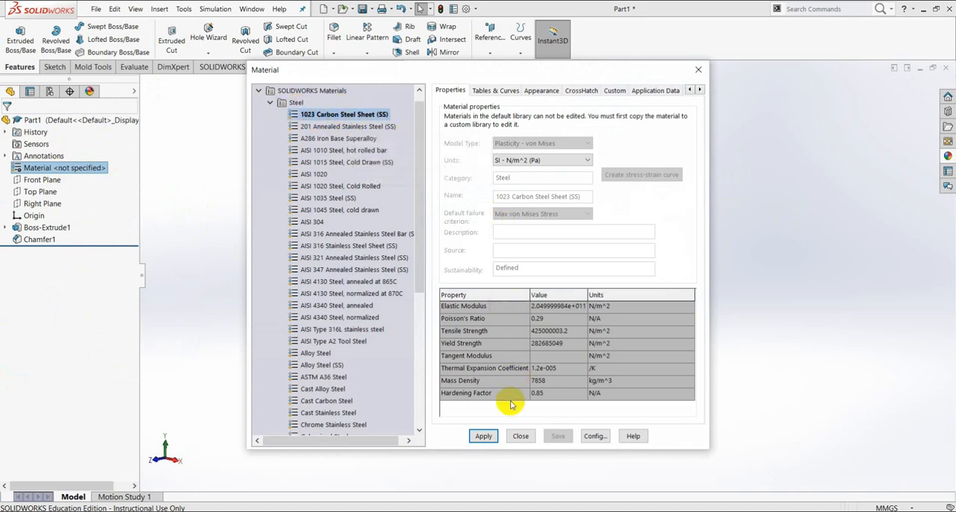
pyautogui.click(485, 437)
pyautogui.click(522, 436)
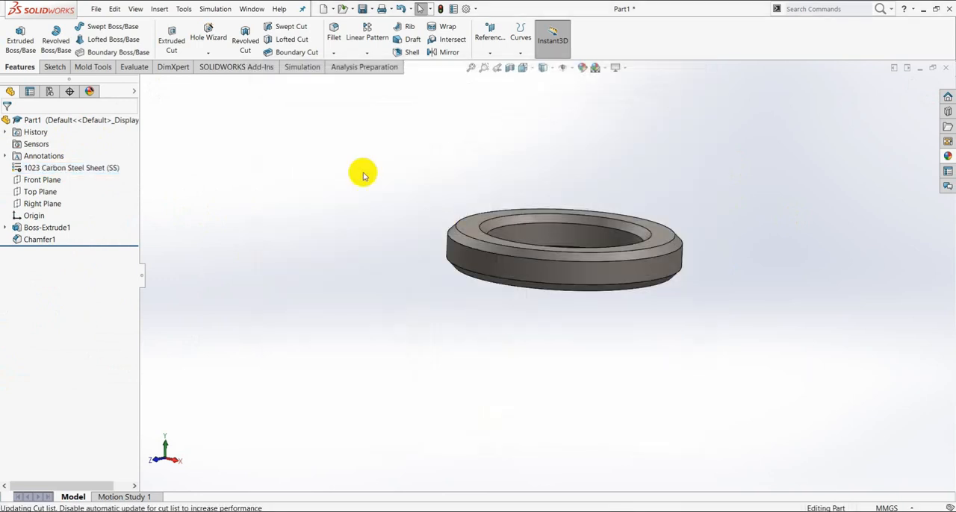
# - Change the appearance colour of the whole ring part to purple from the standard swatches
pyautogui.rightClick(35, 121)
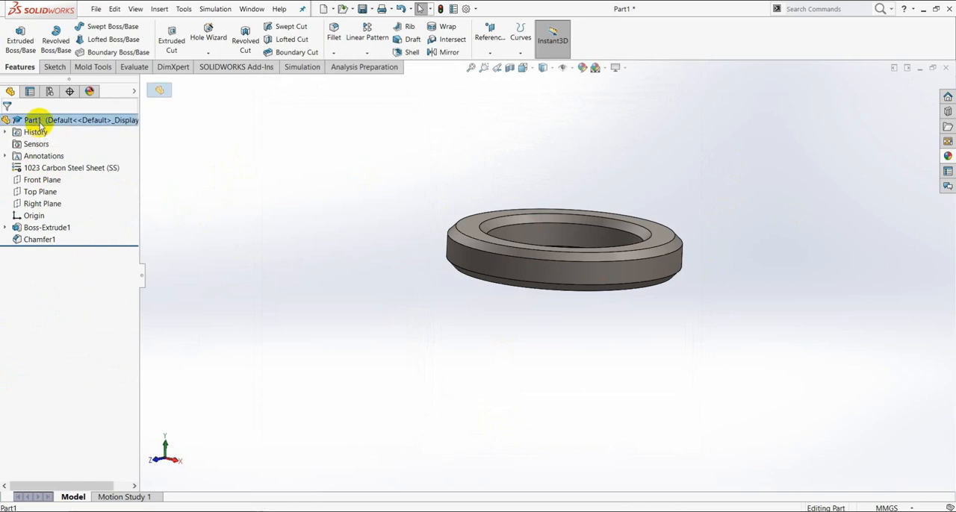
pyautogui.click(65, 109)
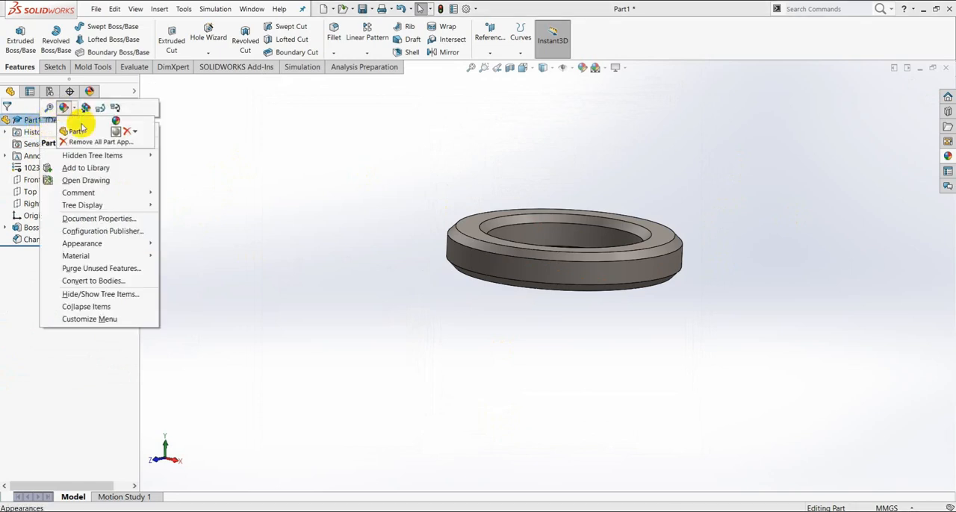
pyautogui.click(82, 131)
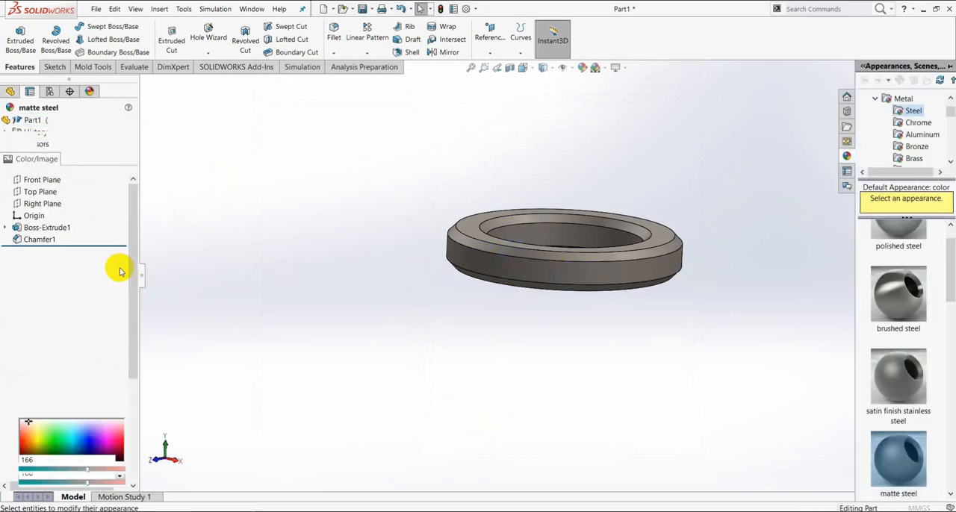
pyautogui.click(89, 381)
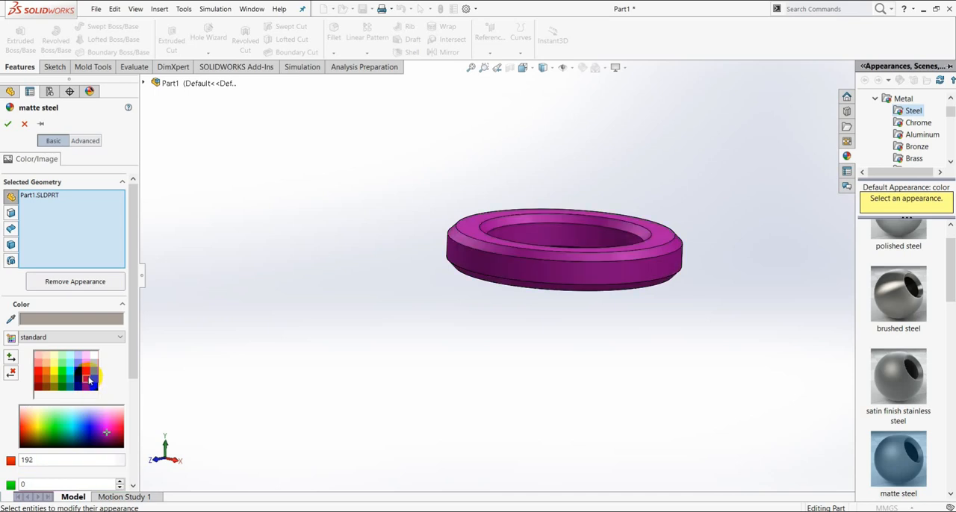
pyautogui.click(8, 125)
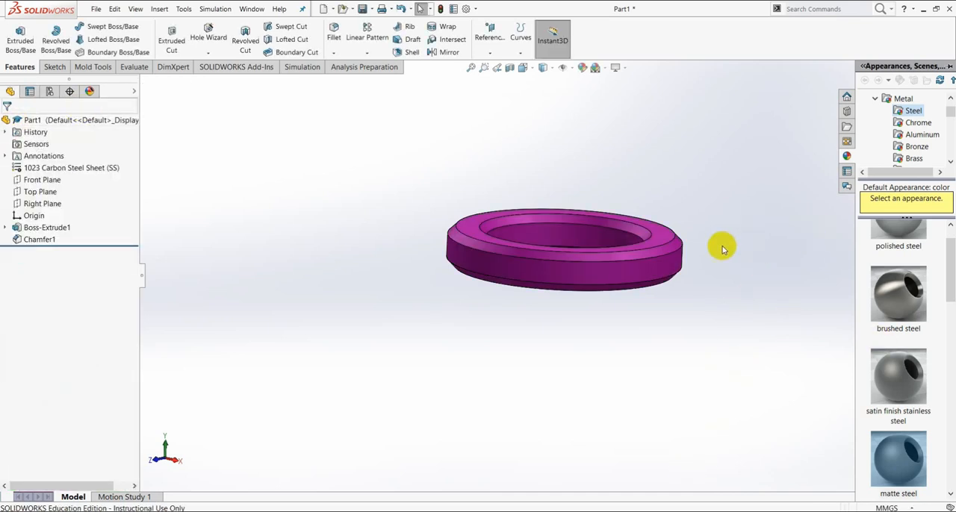
pyautogui.scroll(5, 664, 230)
pyautogui.scroll(-5, 612, 243)
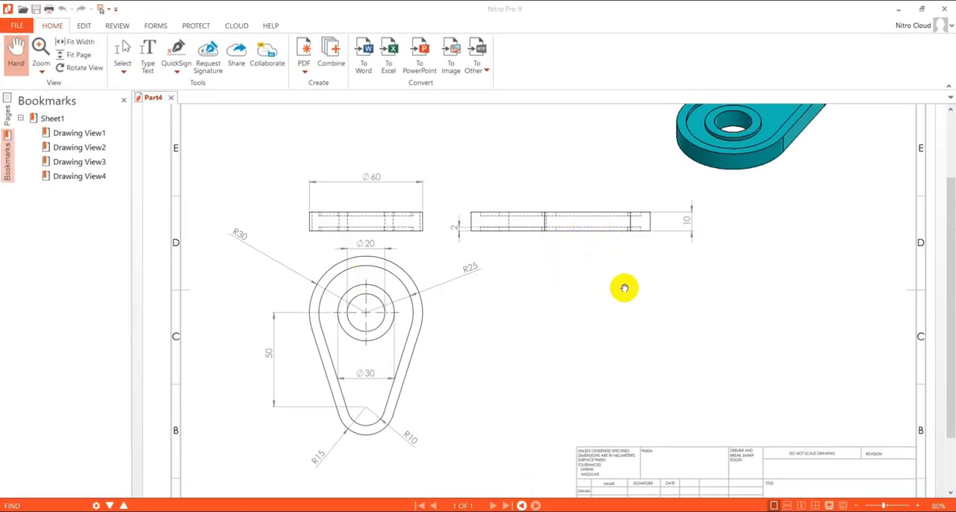
# - Review the dimensioned cam views in the Part4 drawing, switch to SOLIDWORKS and create a new part document
pyautogui.scroll(-1, 432, 277)
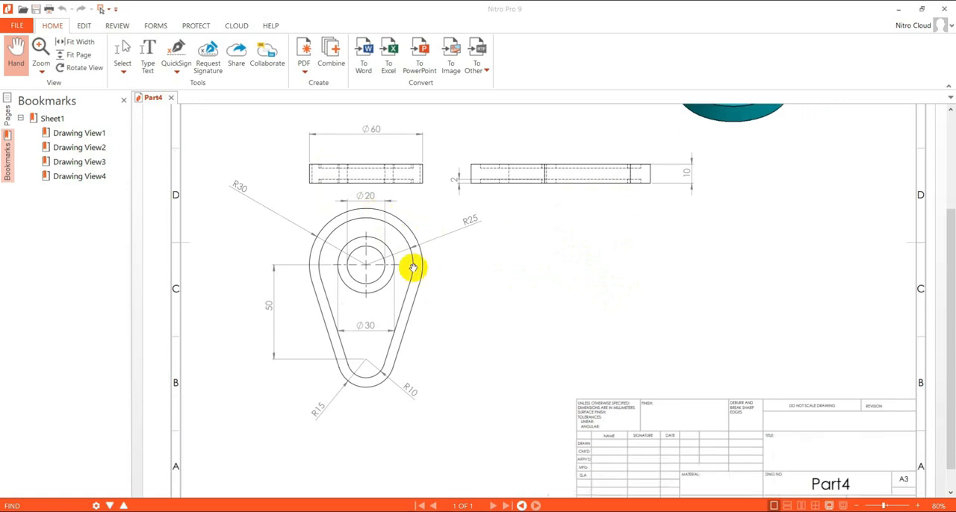
pyautogui.scroll(1, 411, 190)
pyautogui.scroll(1, 564, 269)
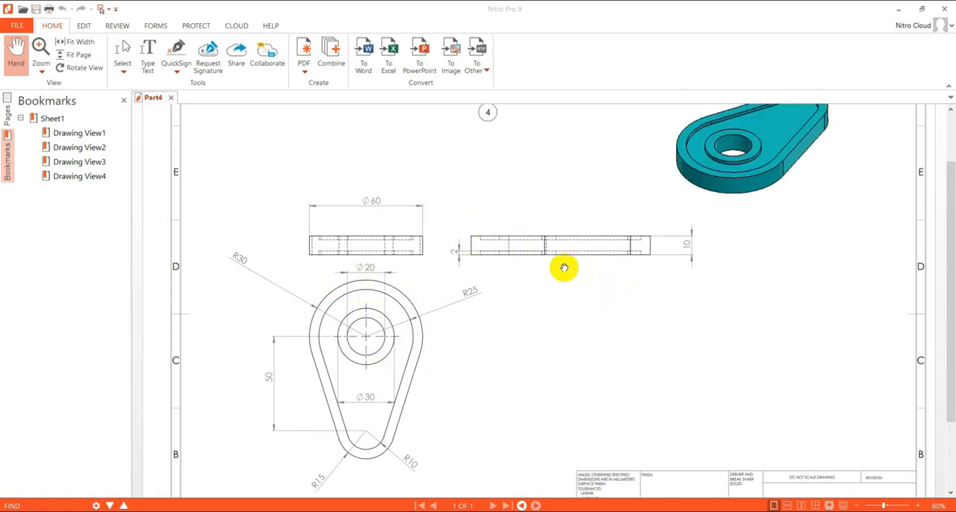
pyautogui.scroll(-1, 477, 265)
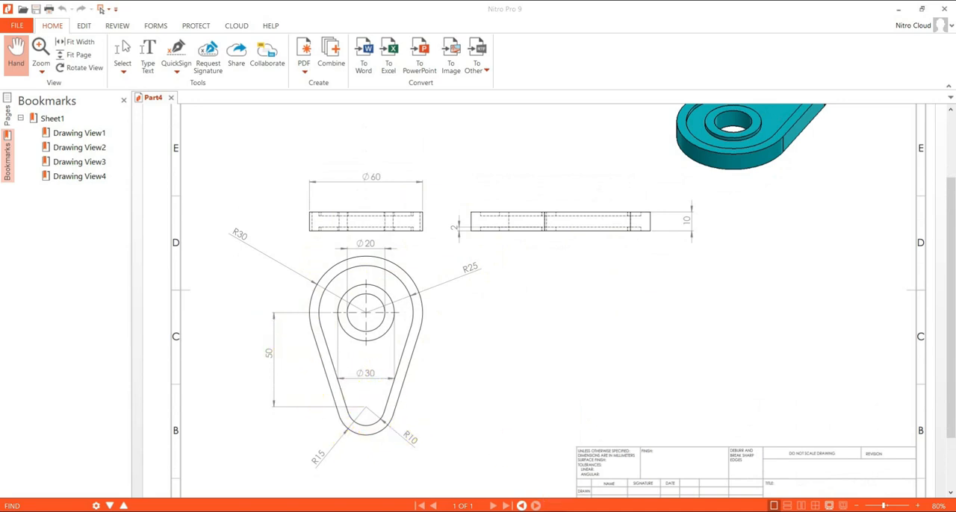
pyautogui.click(569, 511)
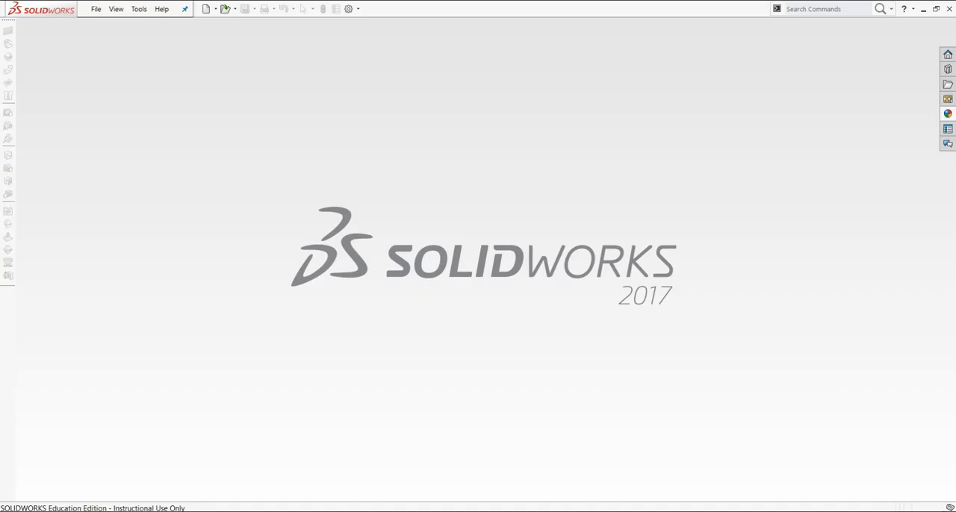
pyautogui.click(96, 9)
pyautogui.click(95, 25)
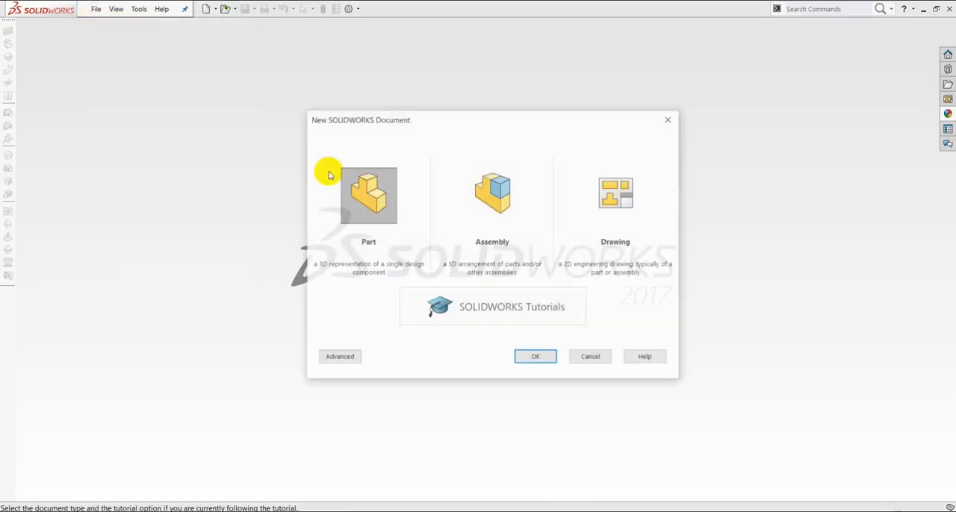
pyautogui.click(540, 358)
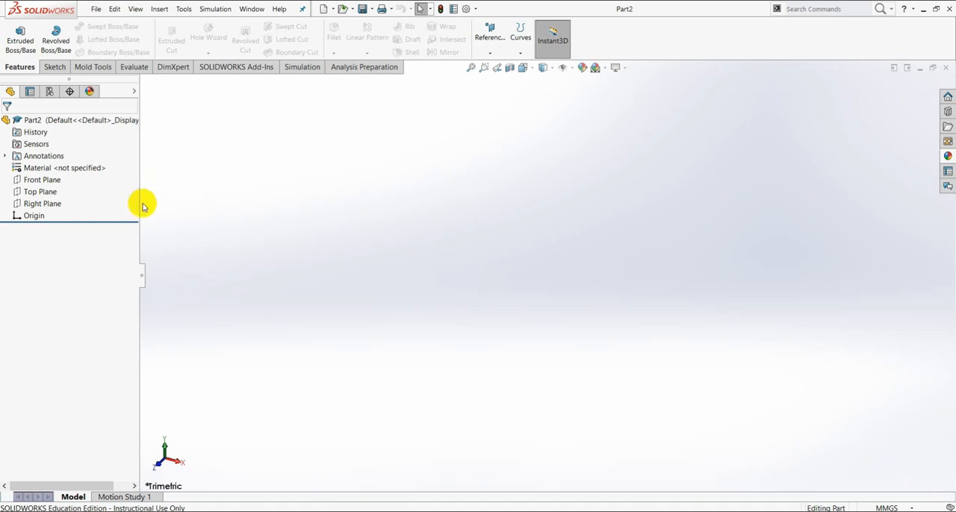
# - Start a sketch on the Top Plane and draw a circle centred on the origin, dimensioned to 60 mm diameter
pyautogui.click(40, 192)
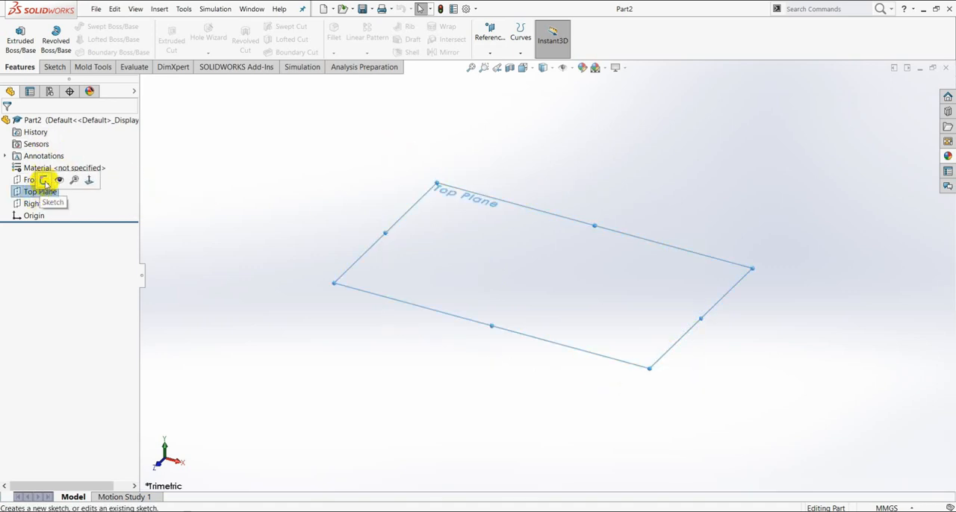
pyautogui.click(45, 180)
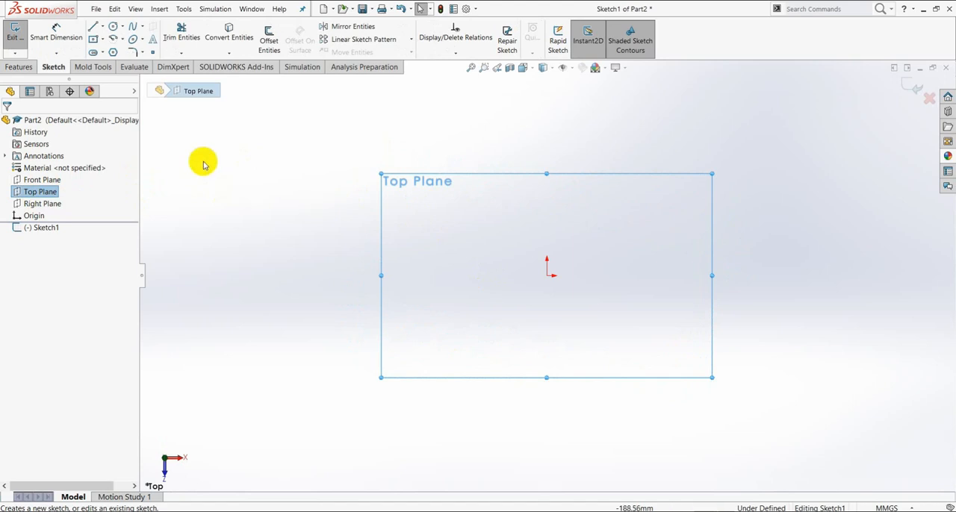
pyautogui.click(112, 27)
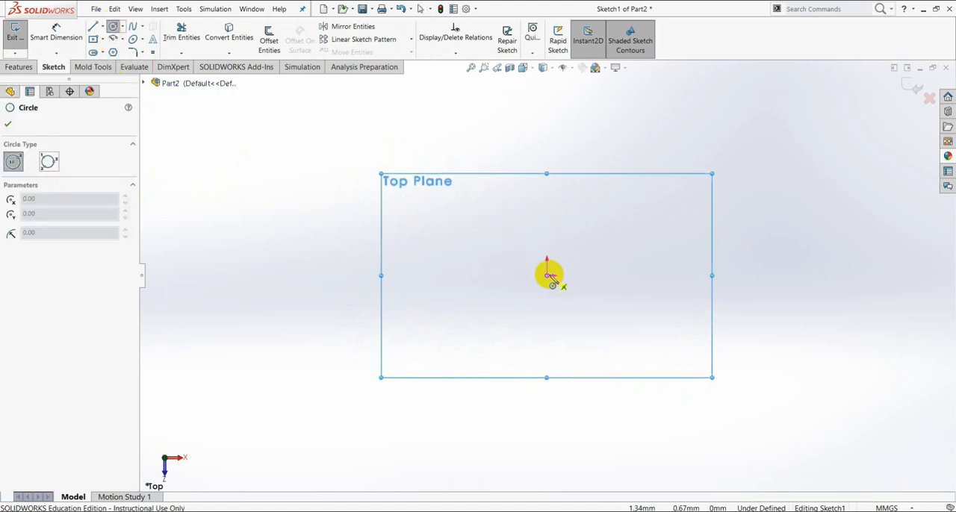
pyautogui.click(549, 274)
pyautogui.click(515, 201)
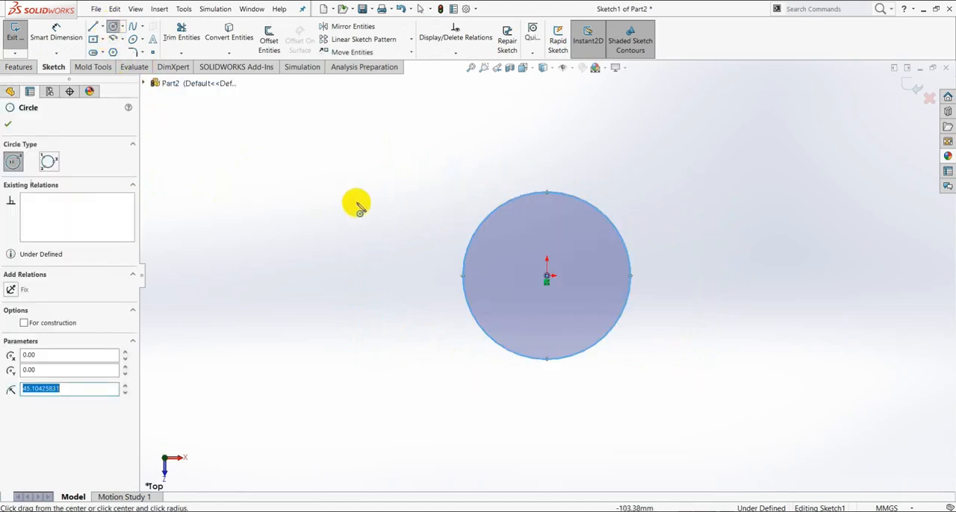
pyautogui.click(77, 39)
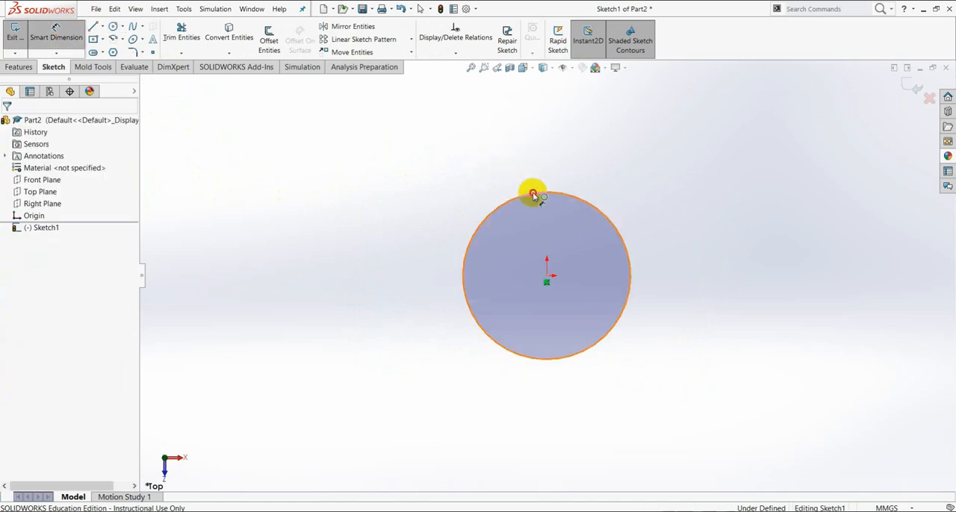
pyautogui.click(533, 195)
pyautogui.click(527, 143)
pyautogui.write('60')
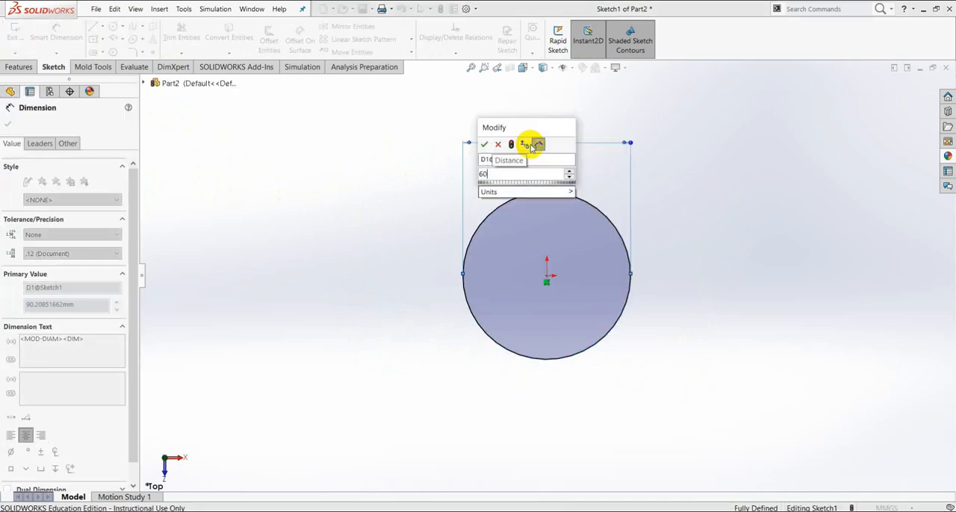
pyautogui.press('Return')
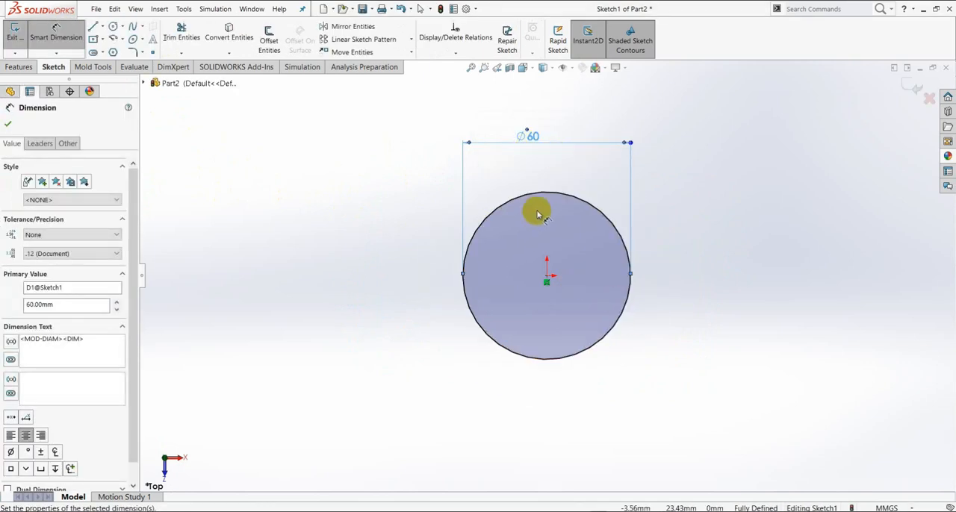
# - Draw a vertical construction centerline downward from the origin and dimension its length to 50 mm
pyautogui.scroll(3, 567, 307)
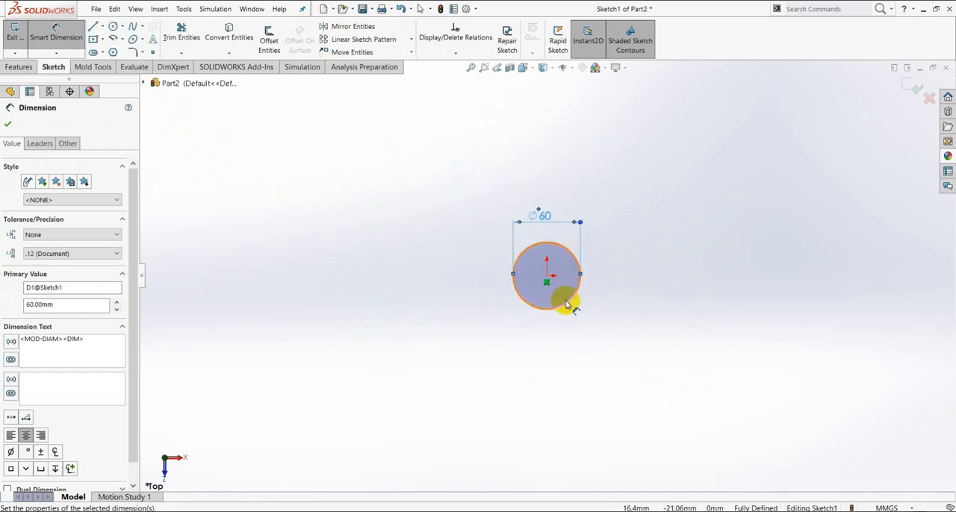
pyautogui.click(101, 28)
pyautogui.click(108, 52)
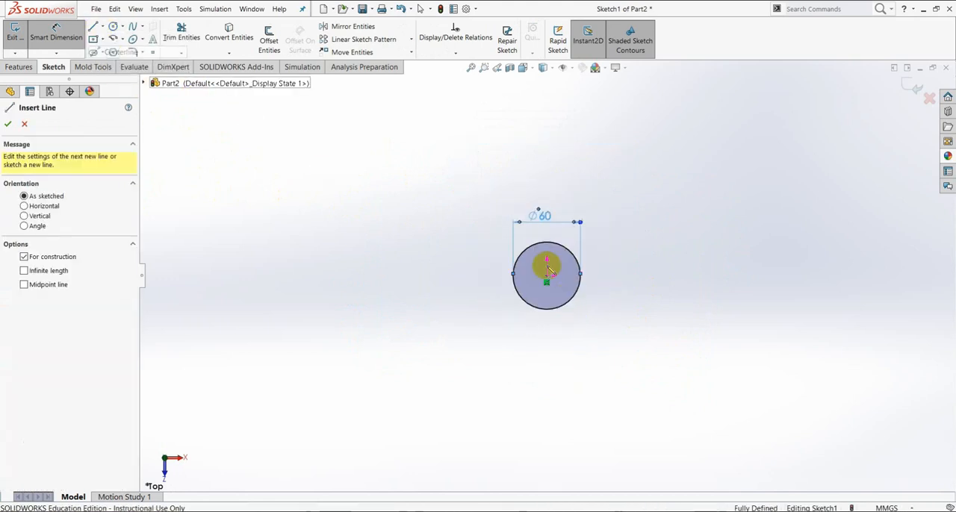
pyautogui.moveTo(547, 280)
pyautogui.mouseDown()
pyautogui.moveTo(555, 378)
pyautogui.moveTo(546, 374)
pyautogui.mouseUp()
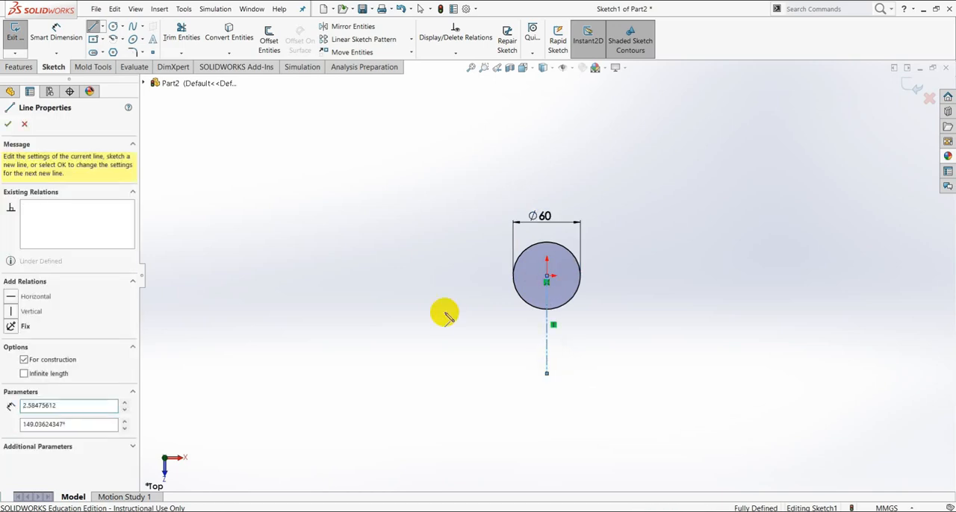
pyautogui.click(54, 33)
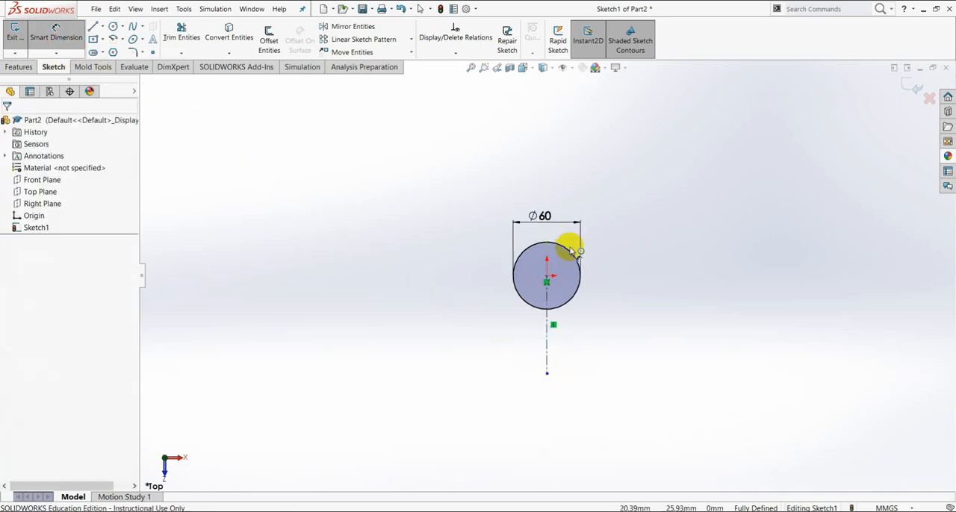
pyautogui.click(547, 323)
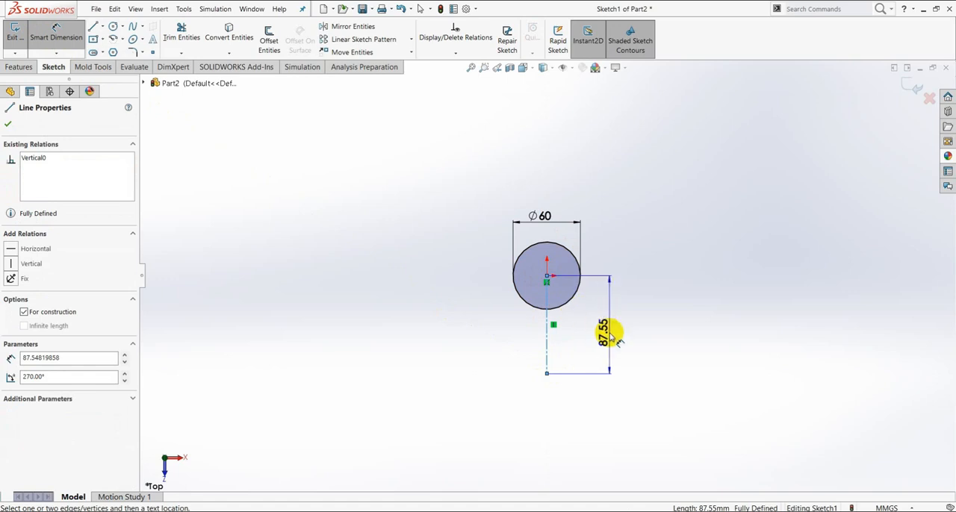
pyautogui.click(613, 336)
pyautogui.write('50')
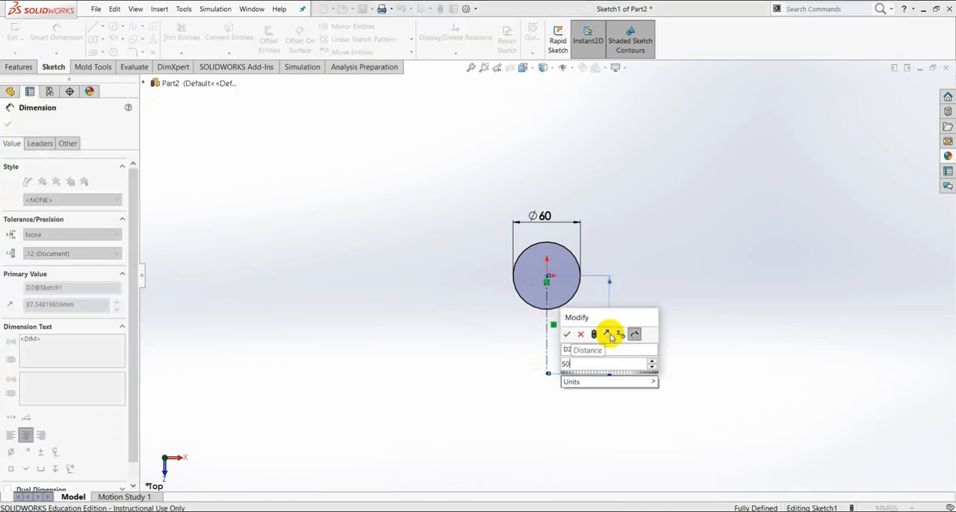
pyautogui.press('Return')
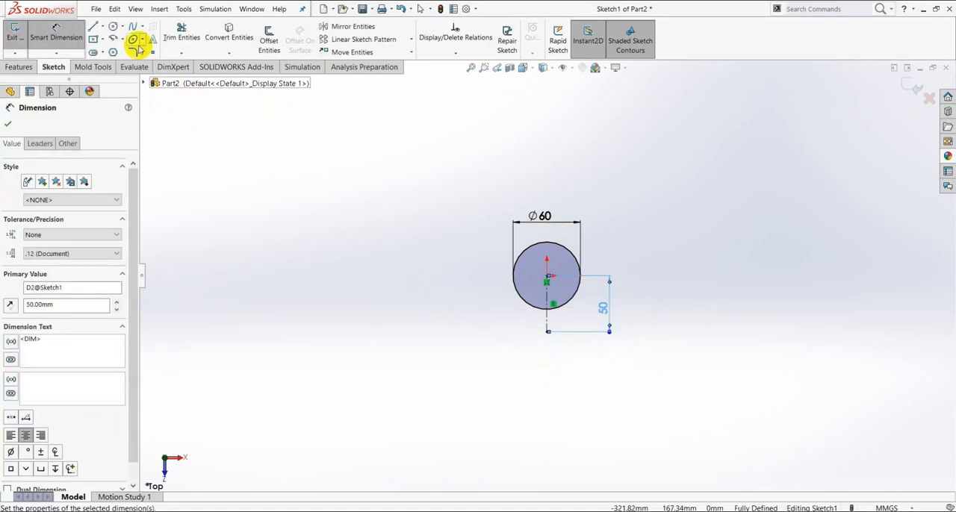
# - Draw a circle centred on the lower end of the centerline and dimension its diameter to 30 mm
pyautogui.click(114, 28)
pyautogui.scroll(-2, 598, 344)
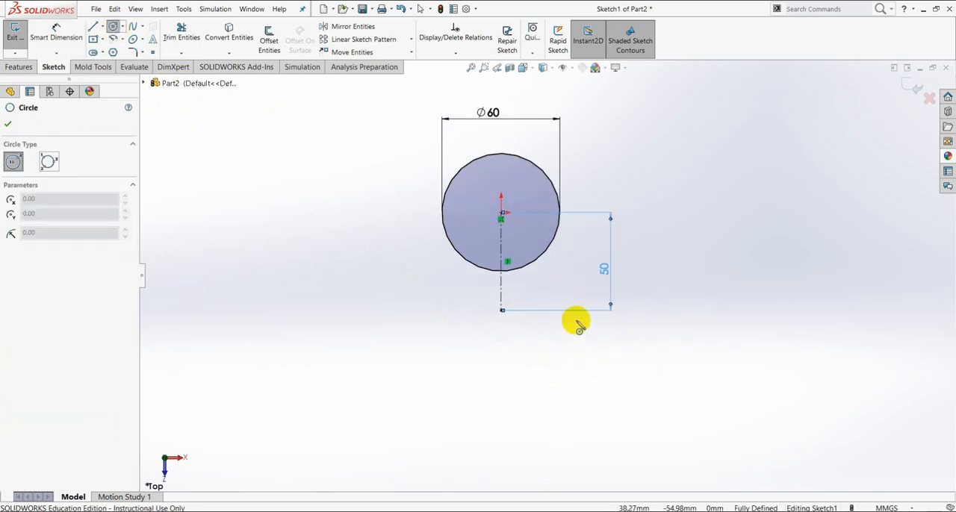
pyautogui.click(504, 311)
pyautogui.click(486, 289)
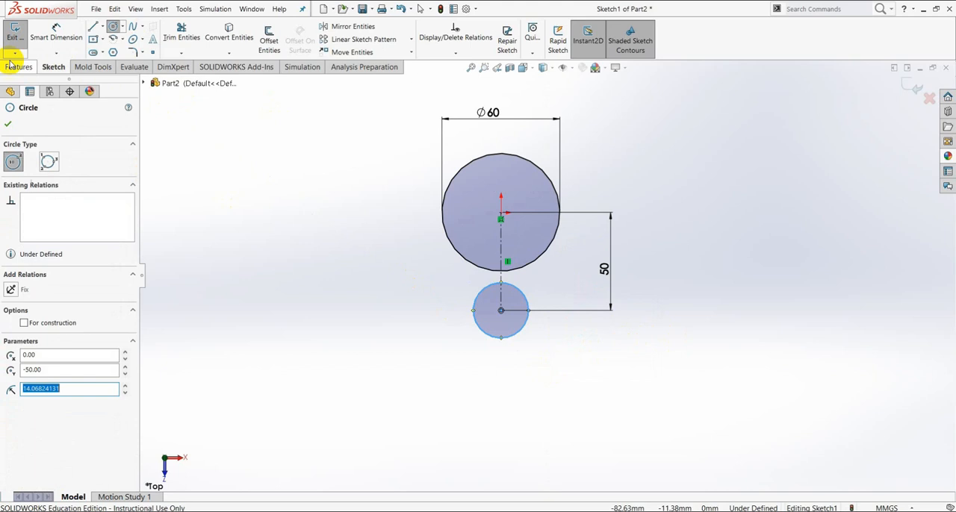
pyautogui.click(46, 33)
pyautogui.click(498, 340)
pyautogui.click(488, 359)
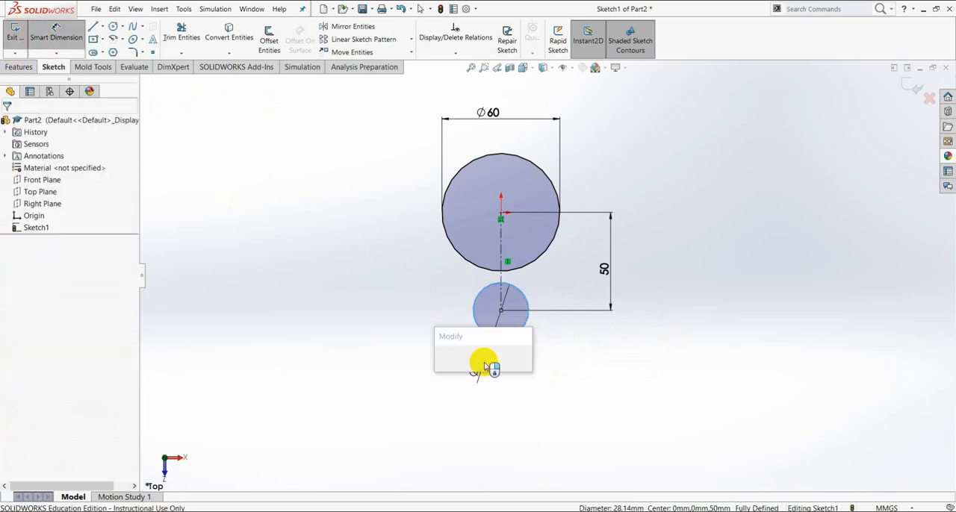
pyautogui.write('30')
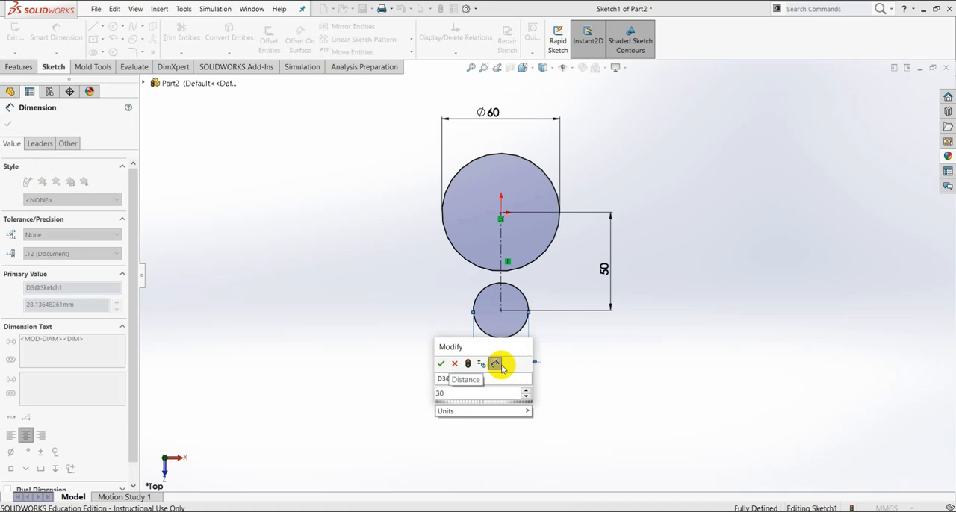
pyautogui.press('Return')
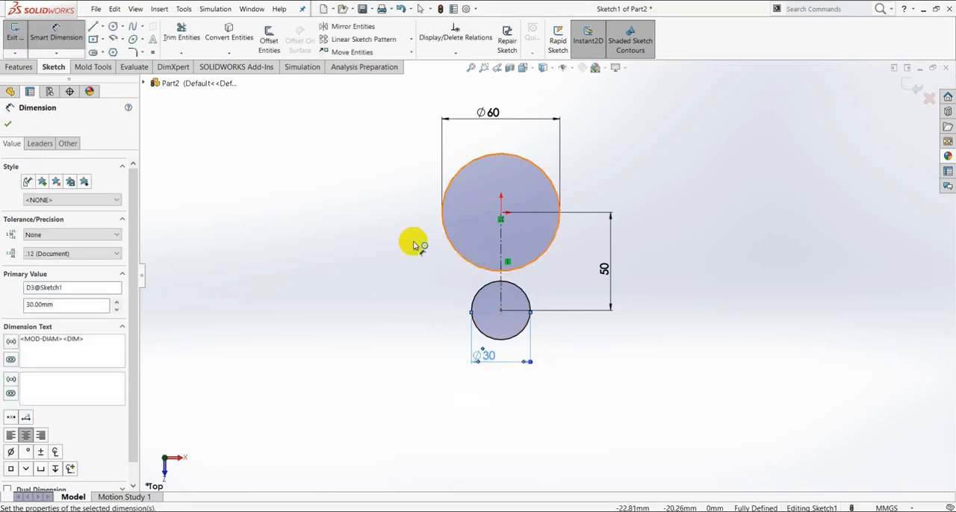
# - Draw a line tangent to both circles along the left side of the cam profile
pyautogui.click(92, 29)
pyautogui.scroll(-3, 555, 256)
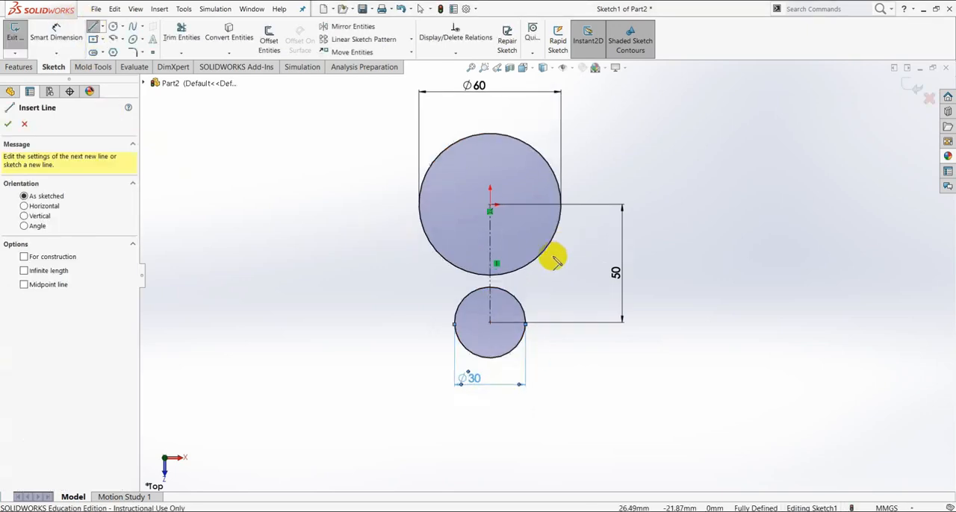
pyautogui.click(401, 236)
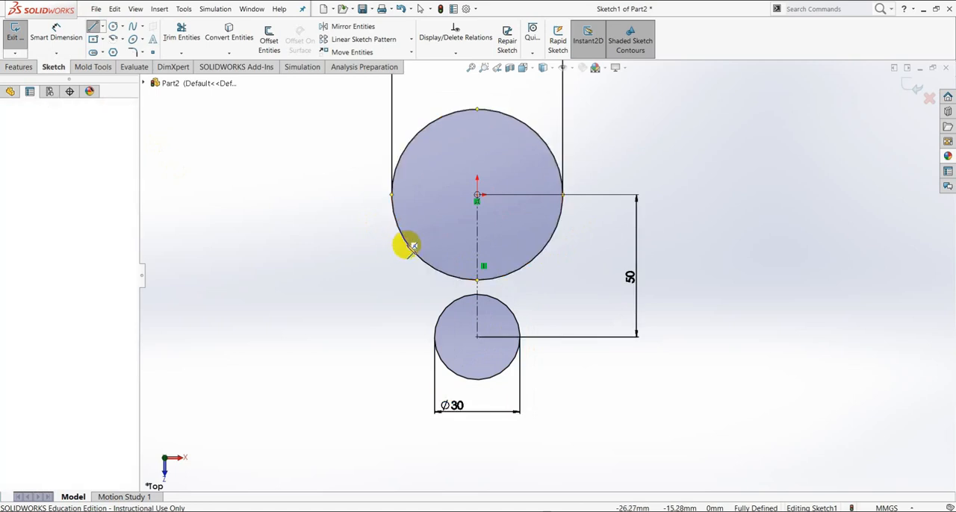
pyautogui.click(434, 337)
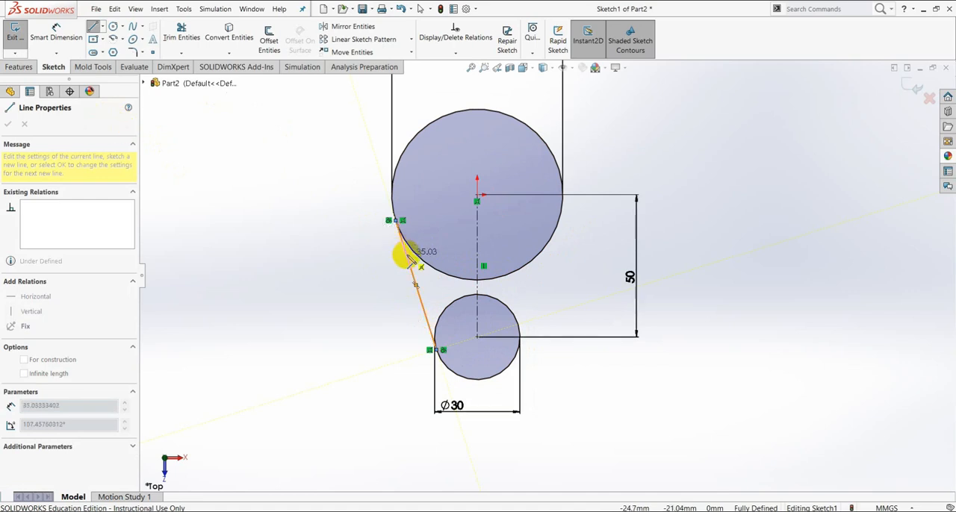
pyautogui.press('Escape')
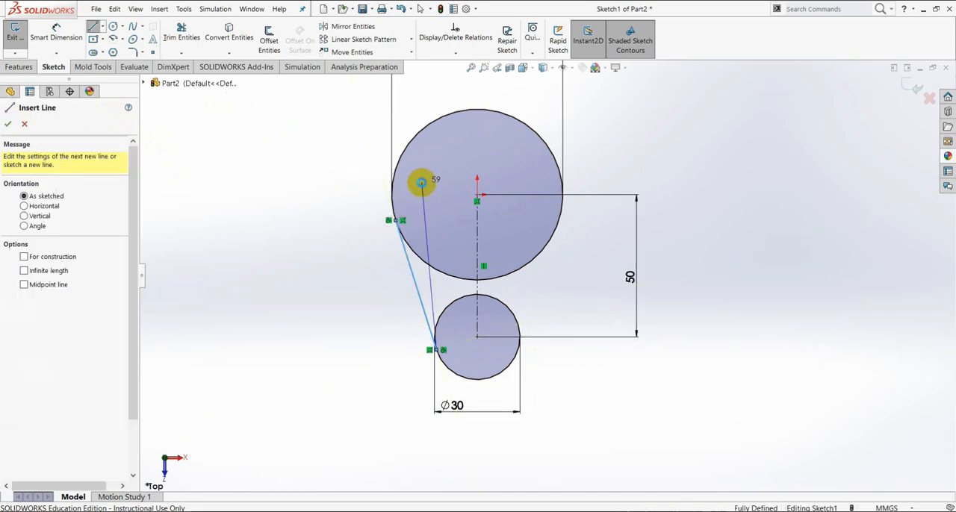
pyautogui.press('Escape')
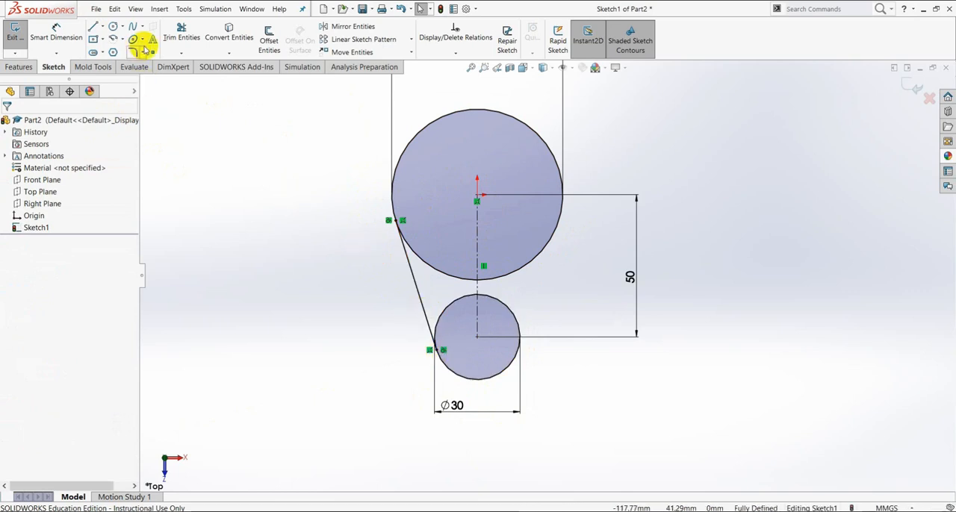
# - Mirror the left tangent line about the vertical centerline, keeping the original
pyautogui.click(355, 28)
pyautogui.click(416, 280)
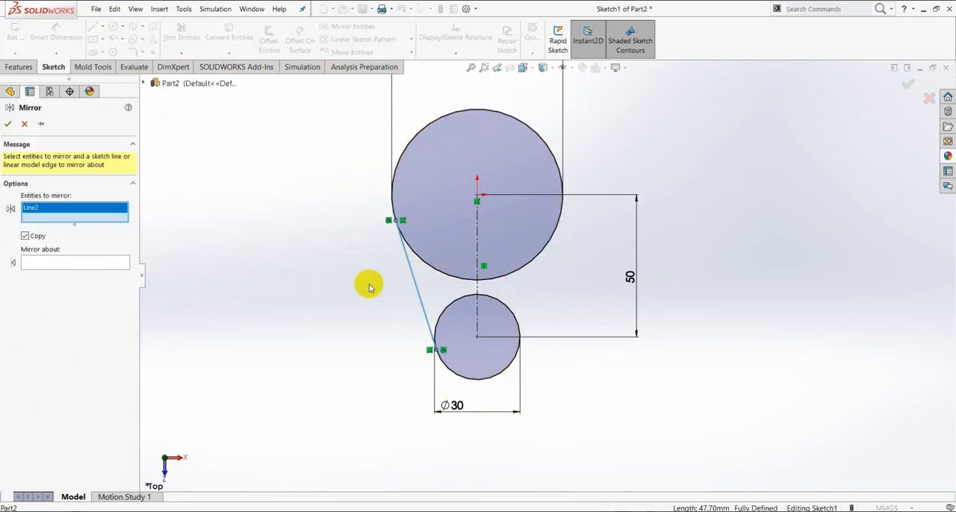
pyautogui.click(94, 263)
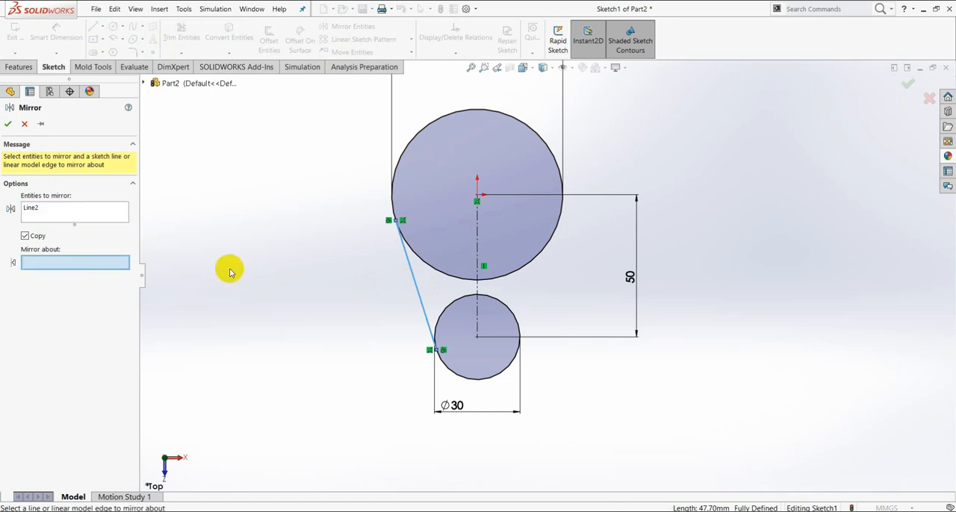
pyautogui.click(477, 240)
pyautogui.click(8, 124)
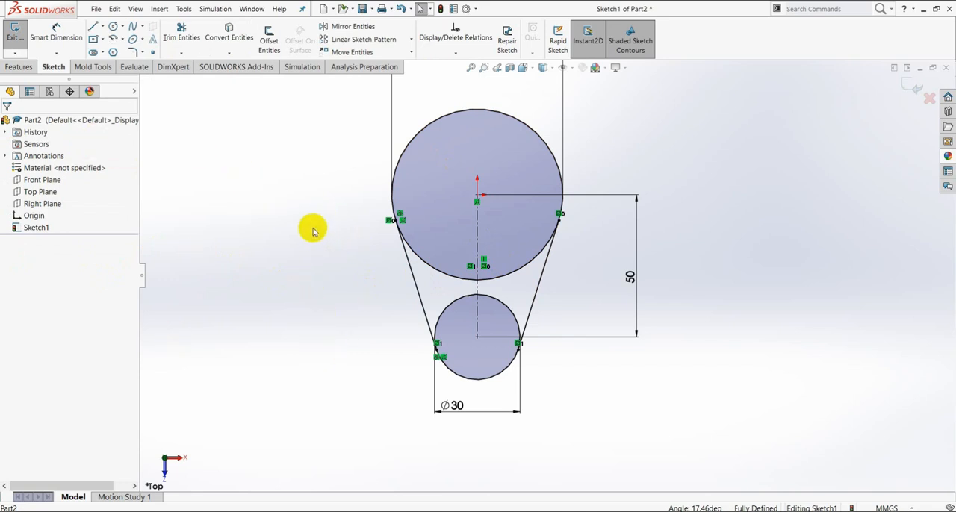
# - Draw a circle centred on the origin inside the large circle and dimension its diameter to 20 mm
pyautogui.click(112, 26)
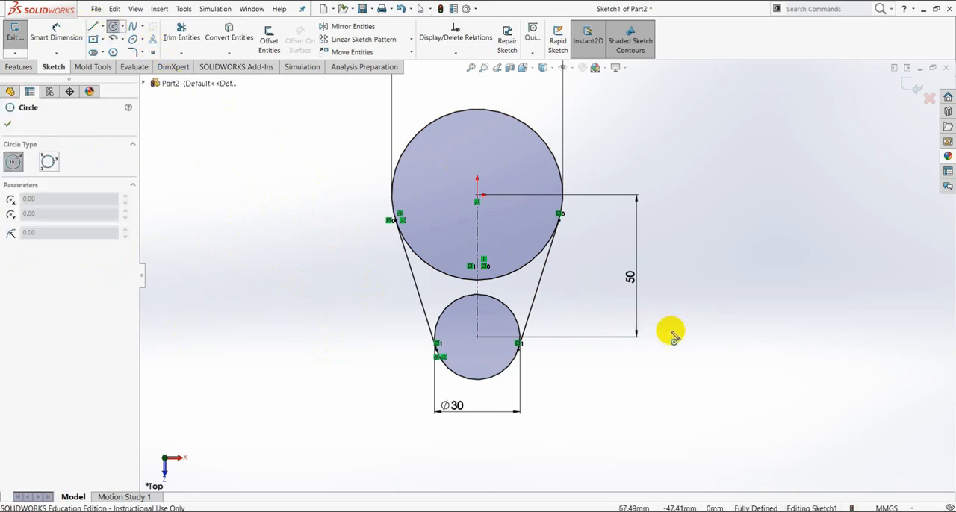
pyautogui.click(478, 195)
pyautogui.click(474, 156)
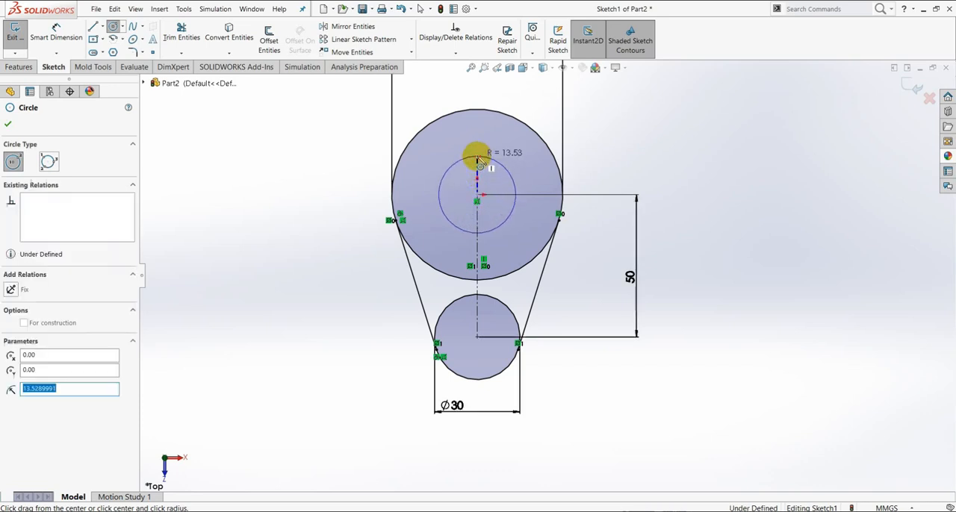
pyautogui.click(56, 34)
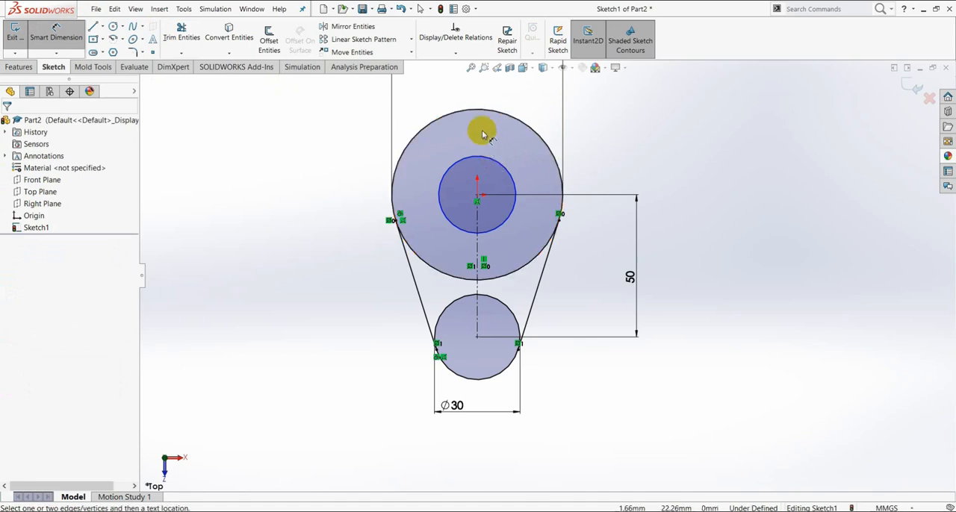
pyautogui.click(470, 158)
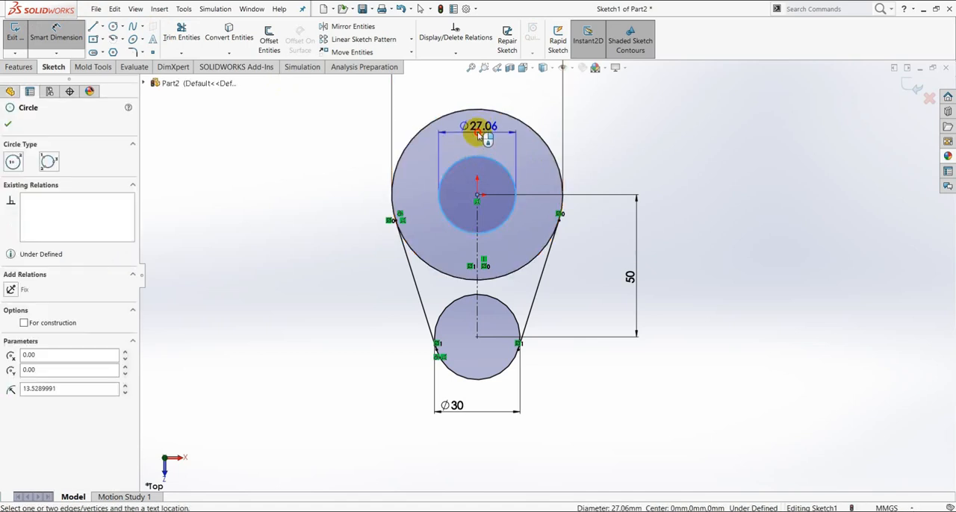
pyautogui.click(479, 133)
pyautogui.write('2')
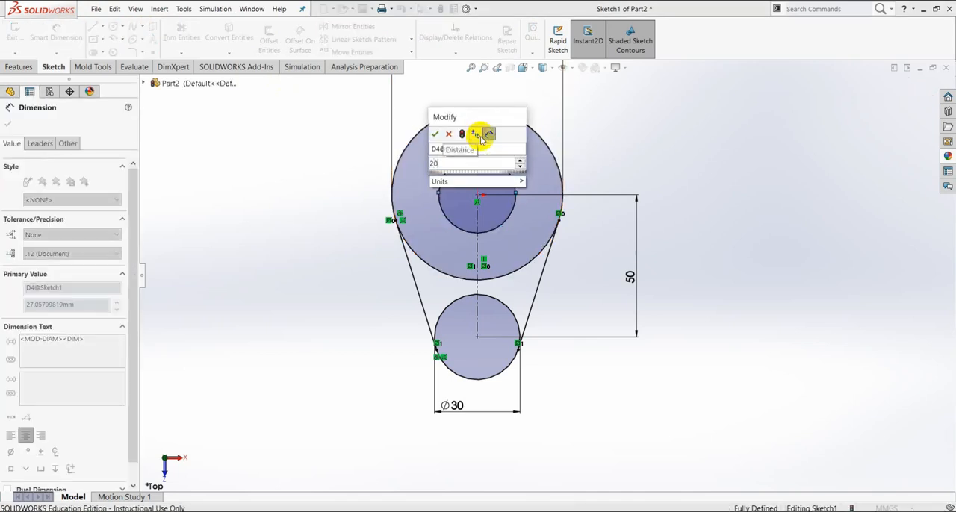
pyautogui.write('0')
pyautogui.press('Return')
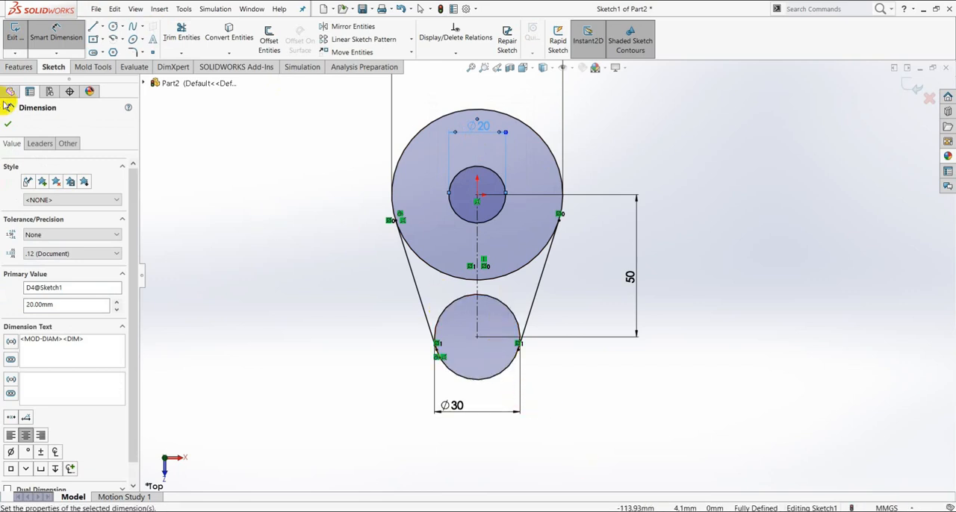
pyautogui.click(7, 125)
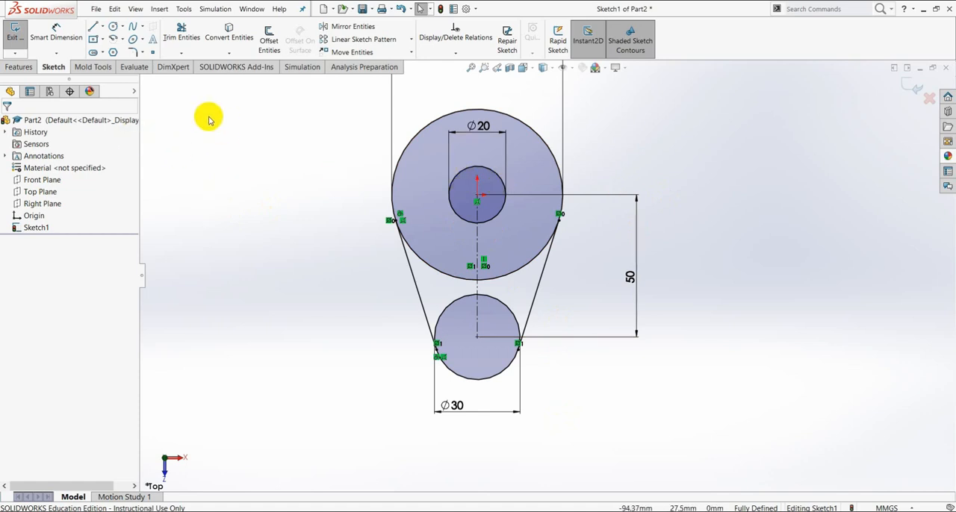
# - Trim away the inner arcs of the large and small circles between the tangent lines, leaving one closed cam outline
pyautogui.click(181, 36)
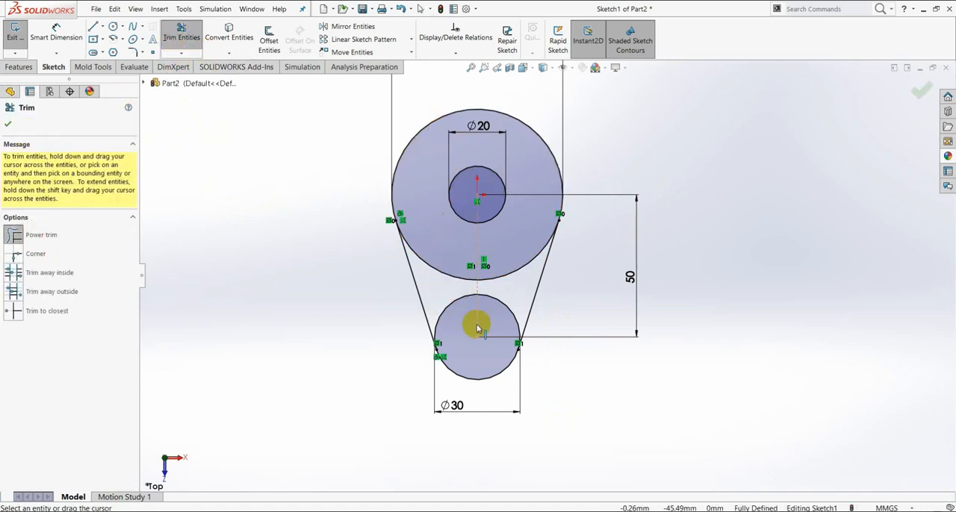
pyautogui.moveTo(446, 310)
pyautogui.mouseDown()
pyautogui.moveTo(431, 261)
pyautogui.moveTo(491, 236)
pyautogui.moveTo(503, 277)
pyautogui.moveTo(486, 307)
pyautogui.mouseUp()
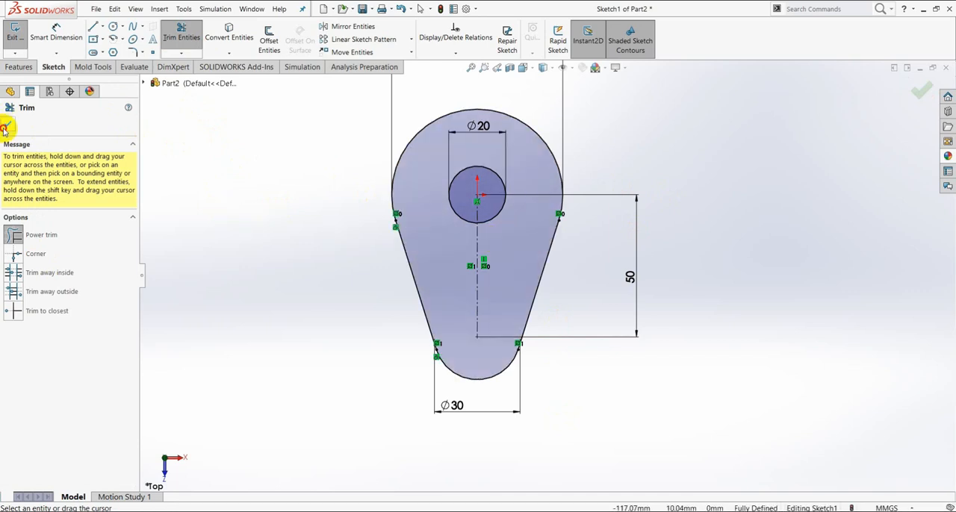
pyautogui.click(4, 128)
# - Extrude the cam profile as a blind boss 10 mm thick
pyautogui.click(20, 67)
pyautogui.click(15, 44)
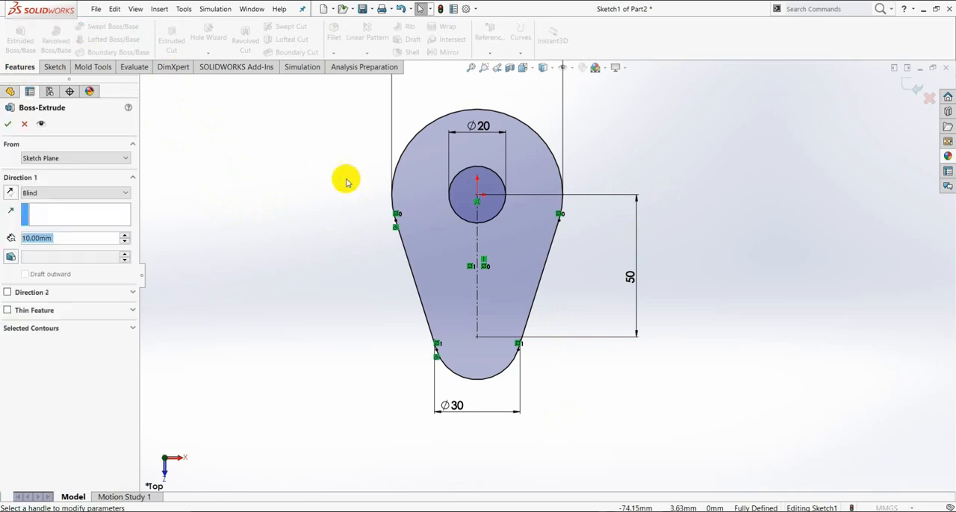
pyautogui.click(7, 125)
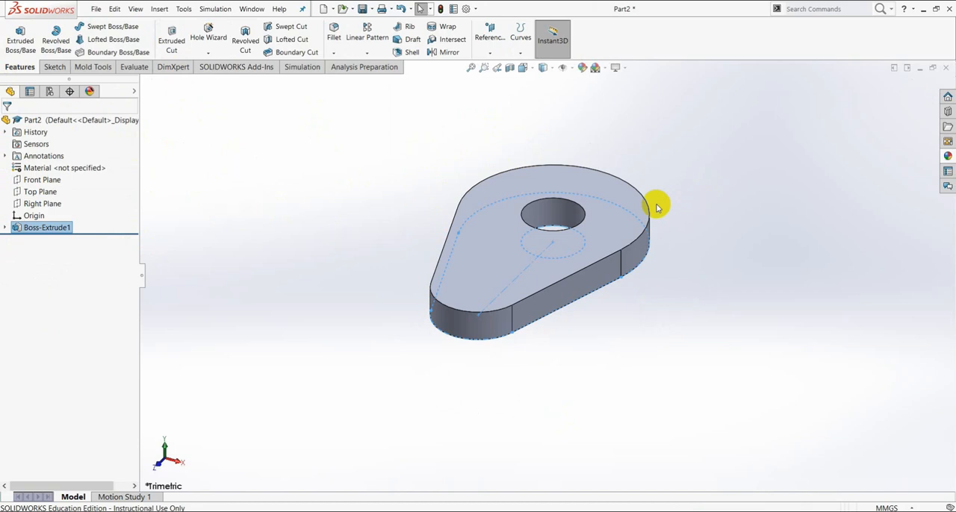
# - Start a sketch on the cam's top face and convert the face's outer outline and the hole edge into sketch entities
pyautogui.moveTo(587, 306); pyautogui.dragTo(521, 272, button='middle')
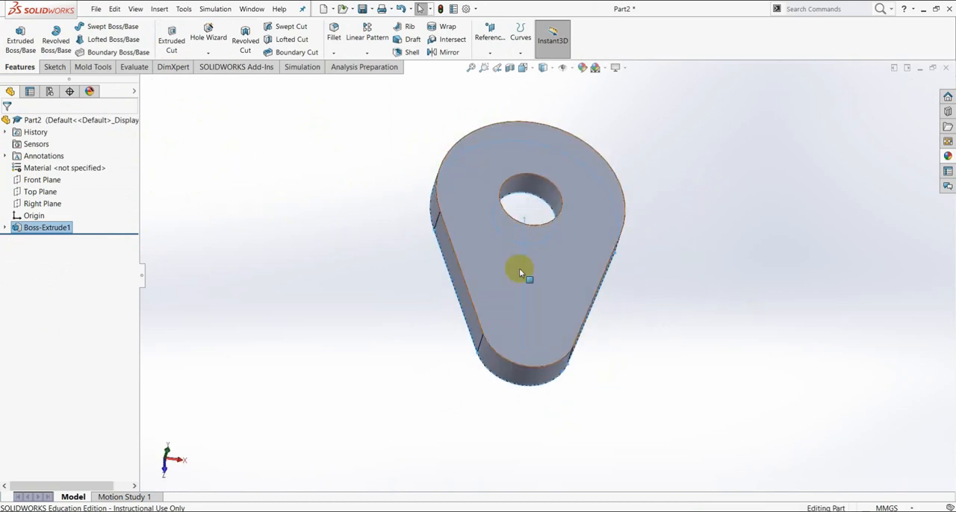
pyautogui.click(55, 67)
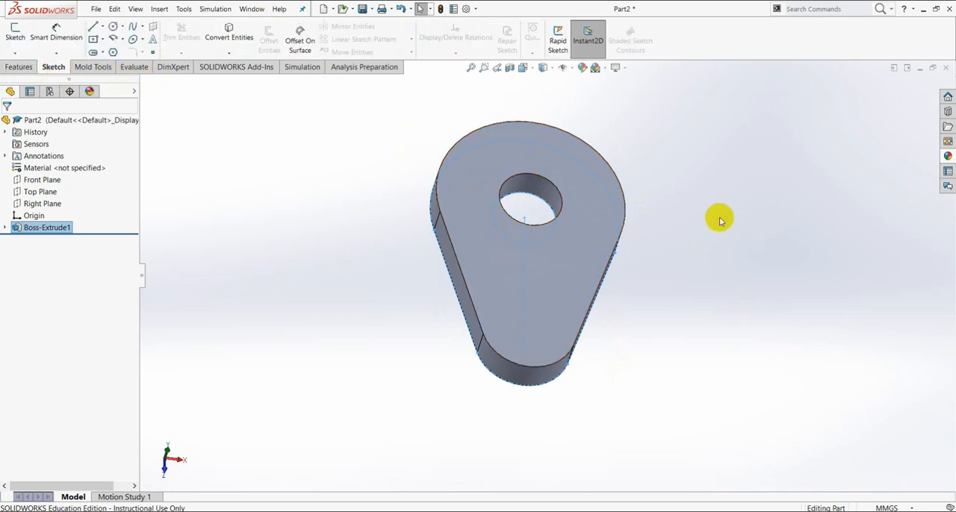
pyautogui.moveTo(724, 218); pyautogui.dragTo(697, 228, button='middle')
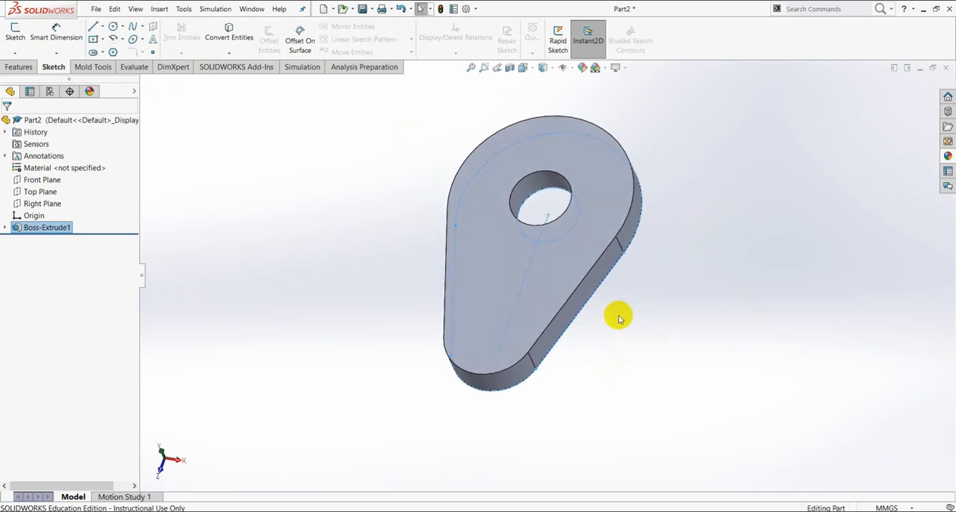
pyautogui.moveTo(617, 316); pyautogui.dragTo(645, 319, button='middle')
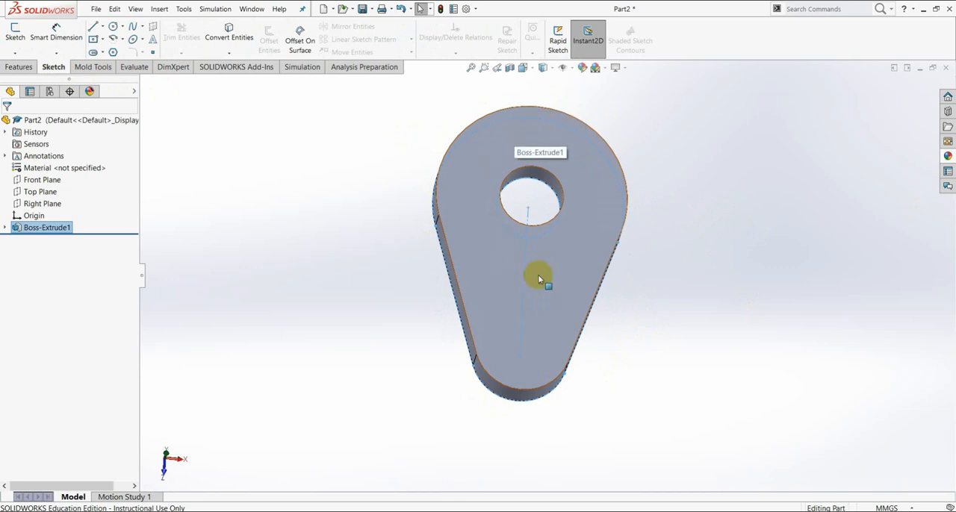
pyautogui.click(577, 252)
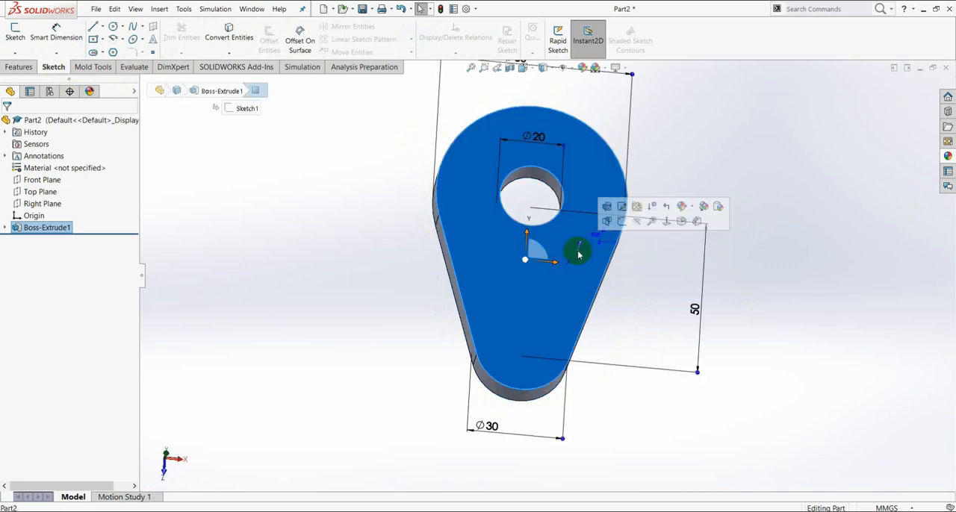
pyautogui.click(622, 222)
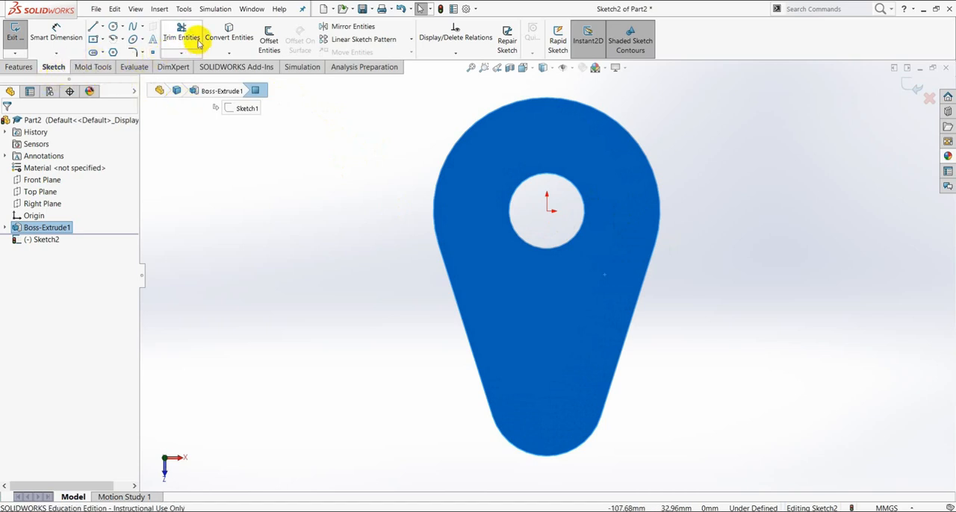
pyautogui.click(230, 28)
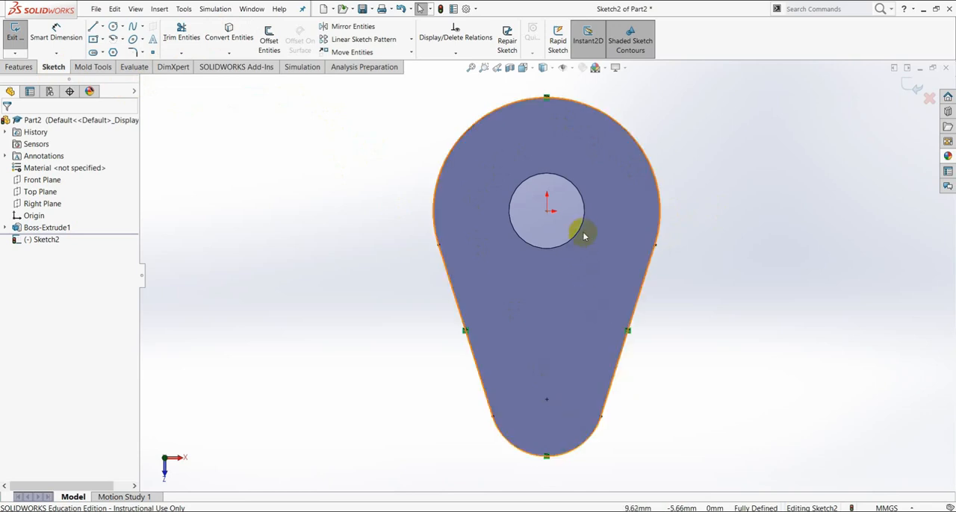
pyautogui.click(564, 179)
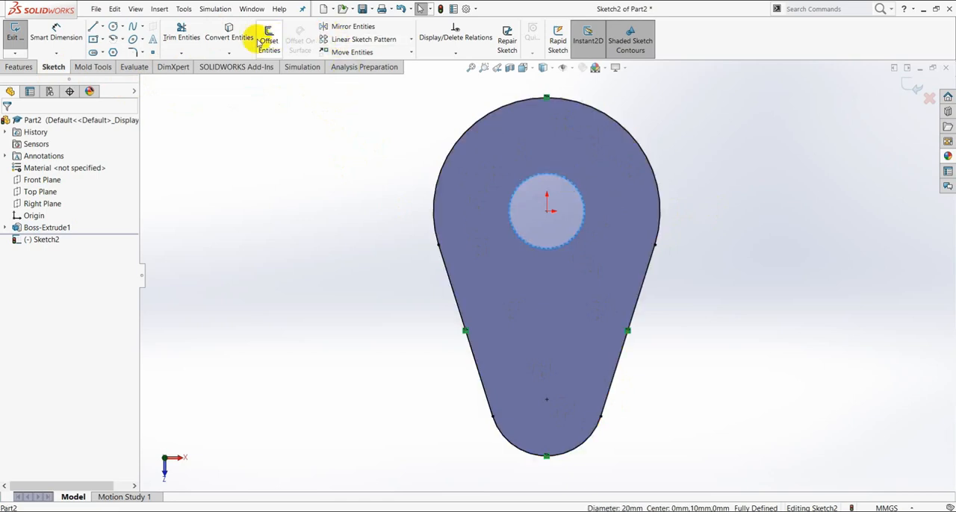
pyautogui.click(227, 32)
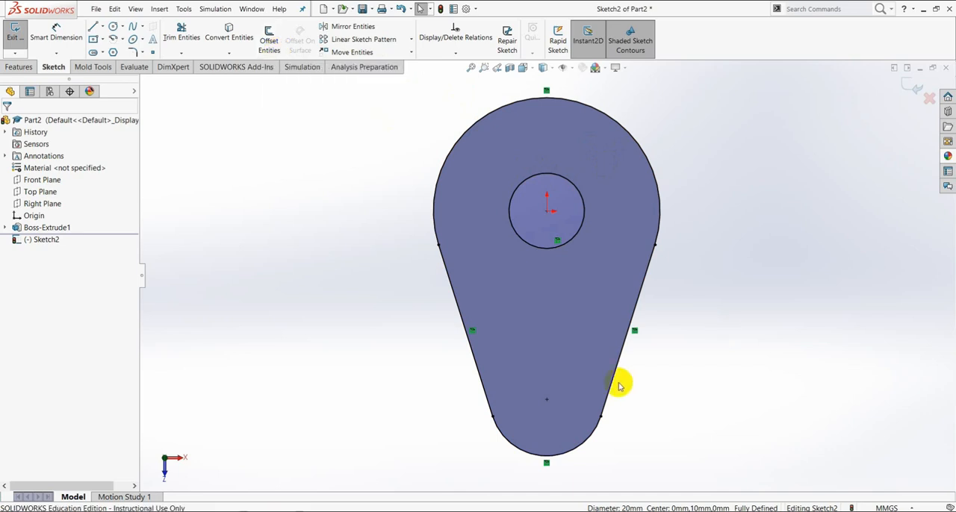
# - Offset the converted outer outline 5 mm inward as a full chain, with dimensions added
pyautogui.click(641, 511)
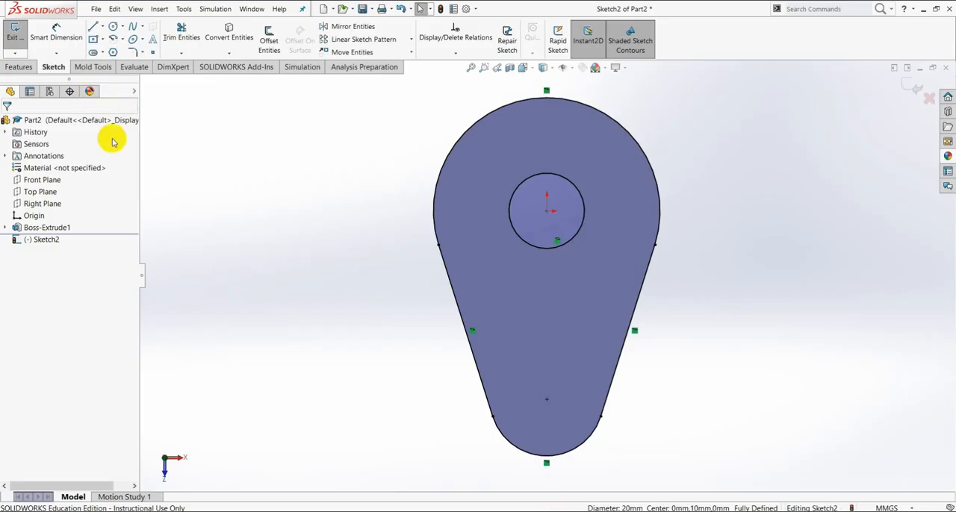
pyautogui.click(269, 39)
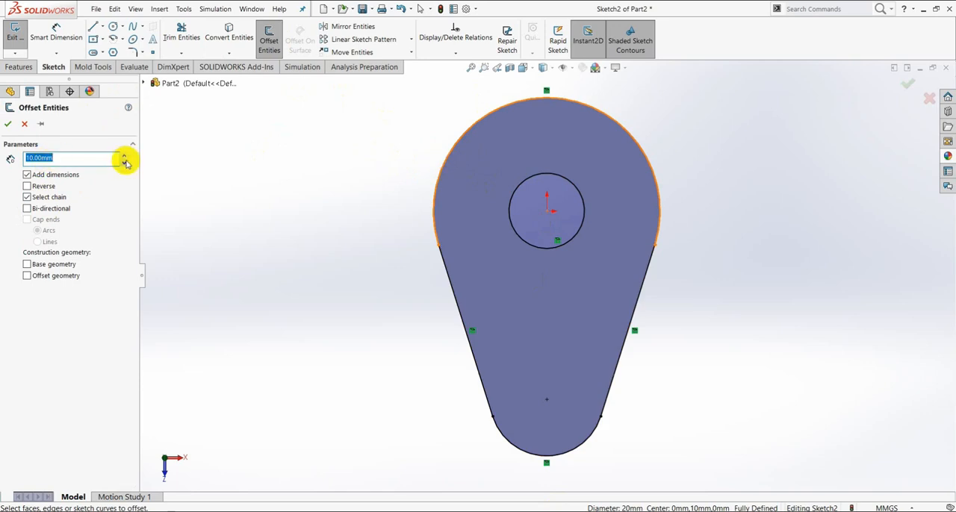
pyautogui.click(443, 164)
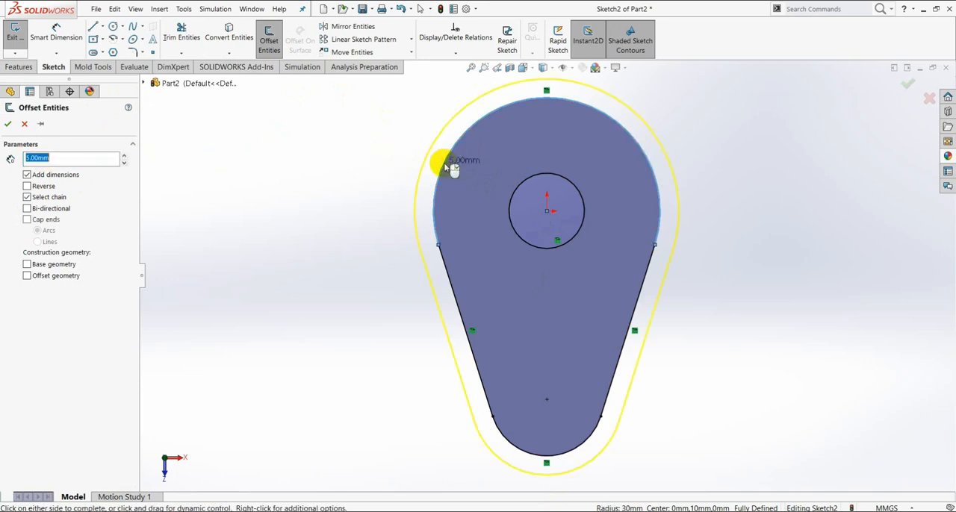
pyautogui.click(27, 187)
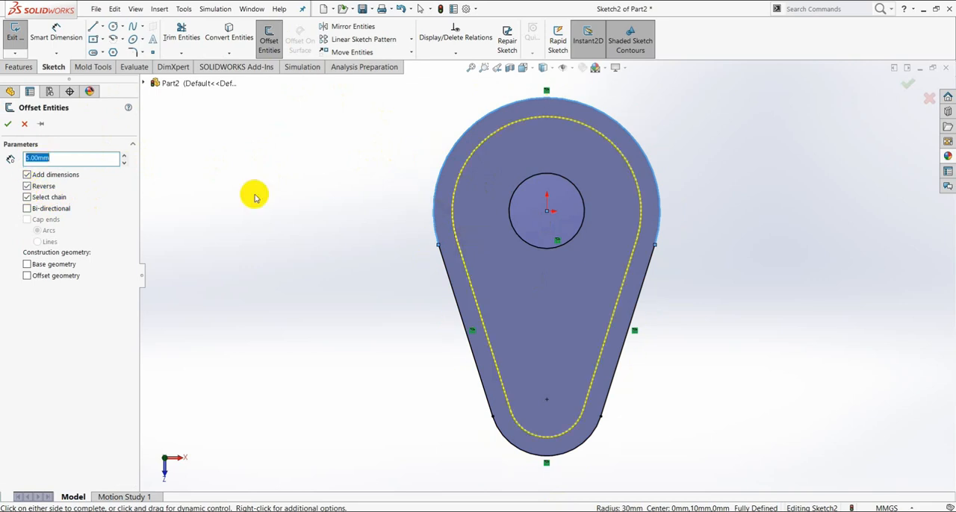
pyautogui.click(10, 125)
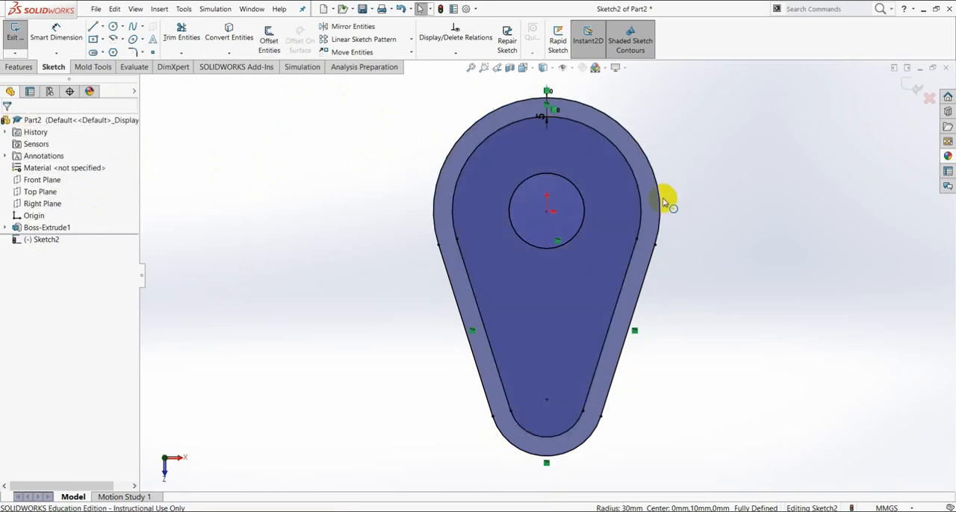
# - Offset the converted hole circle 5 mm outward
pyautogui.click(536, 177)
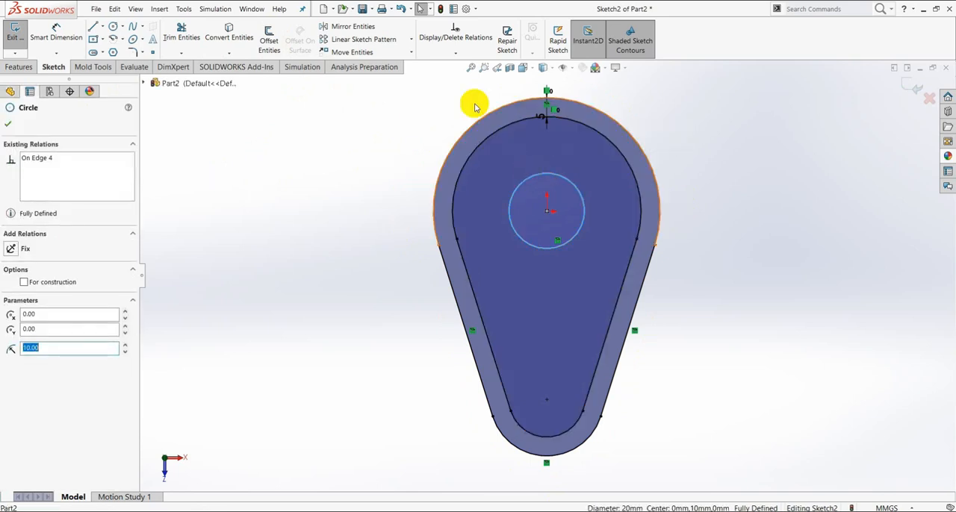
pyautogui.click(268, 39)
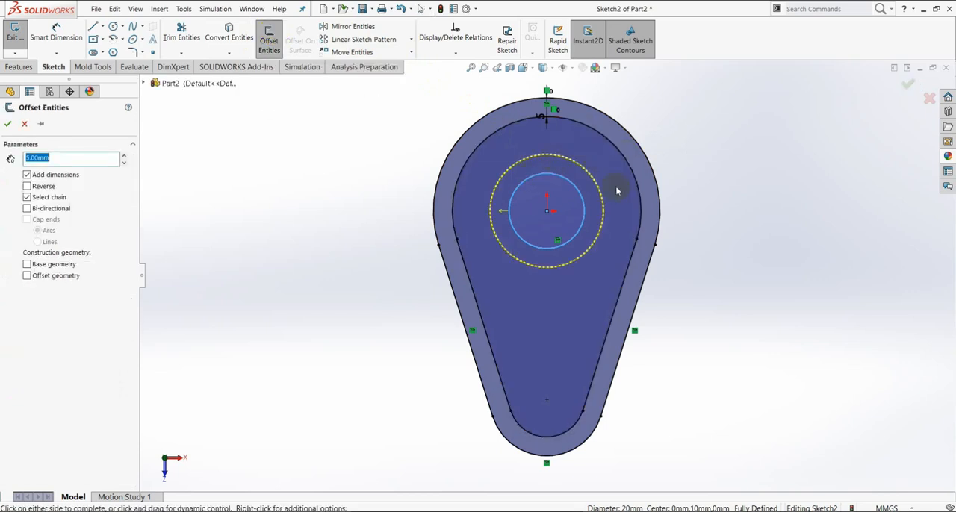
pyautogui.click(9, 124)
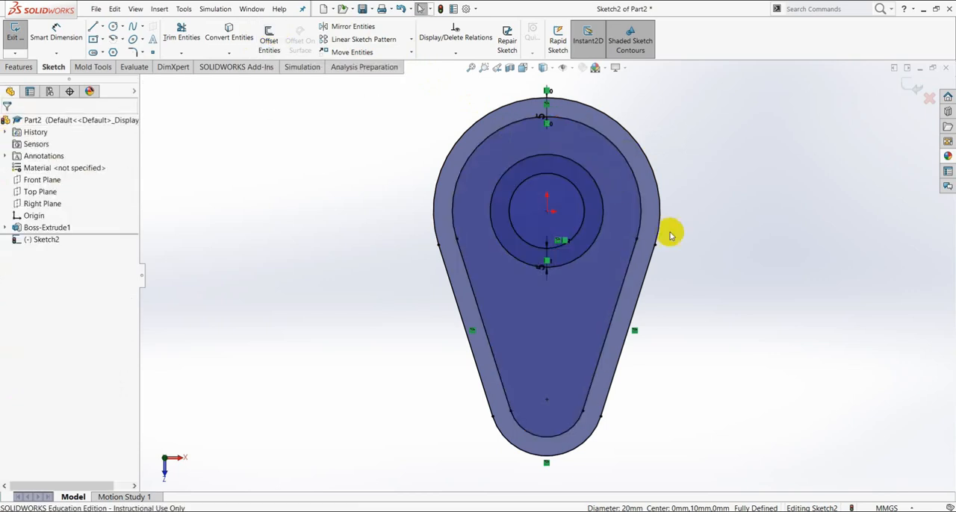
# - Delete the converted hole circle and the converted outer outline's arcs and lines, keeping only the two offset contours
pyautogui.click(521, 192)
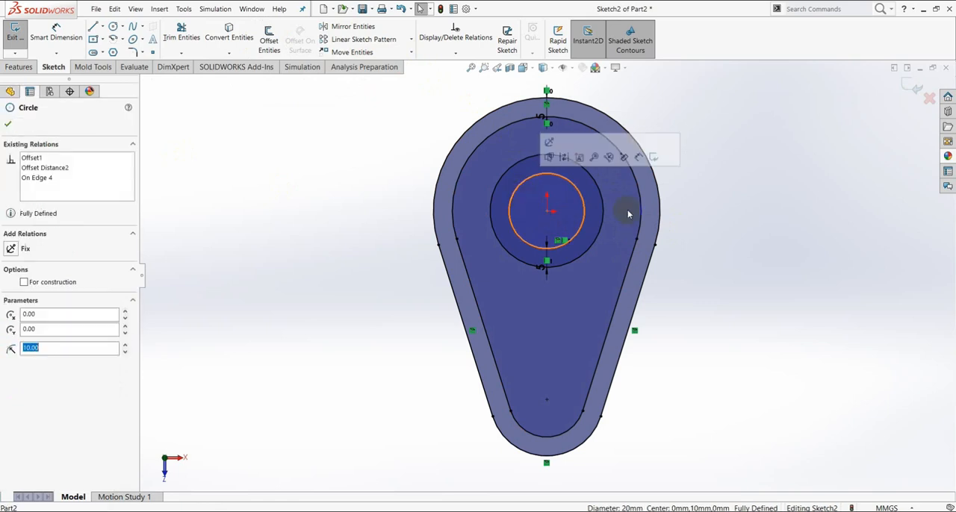
pyautogui.click(732, 237)
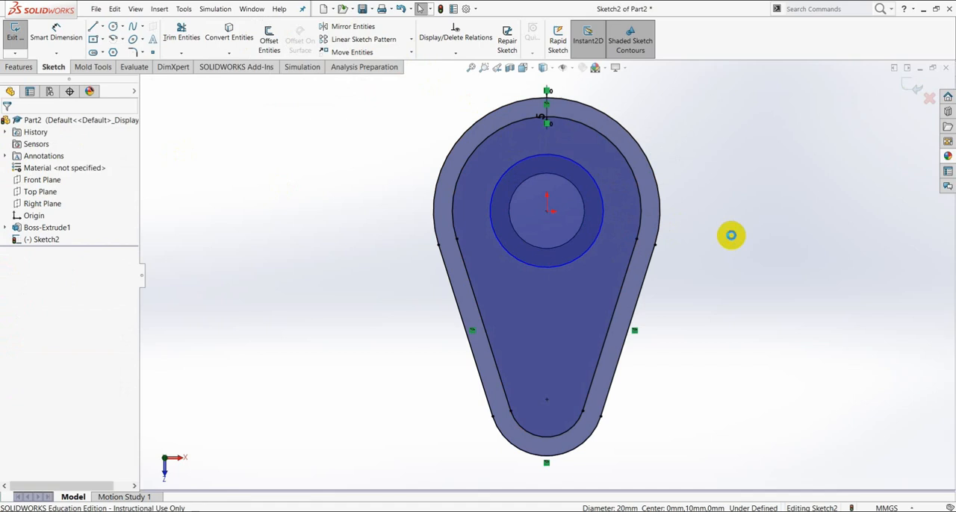
pyautogui.click(617, 114)
pyautogui.click(622, 111)
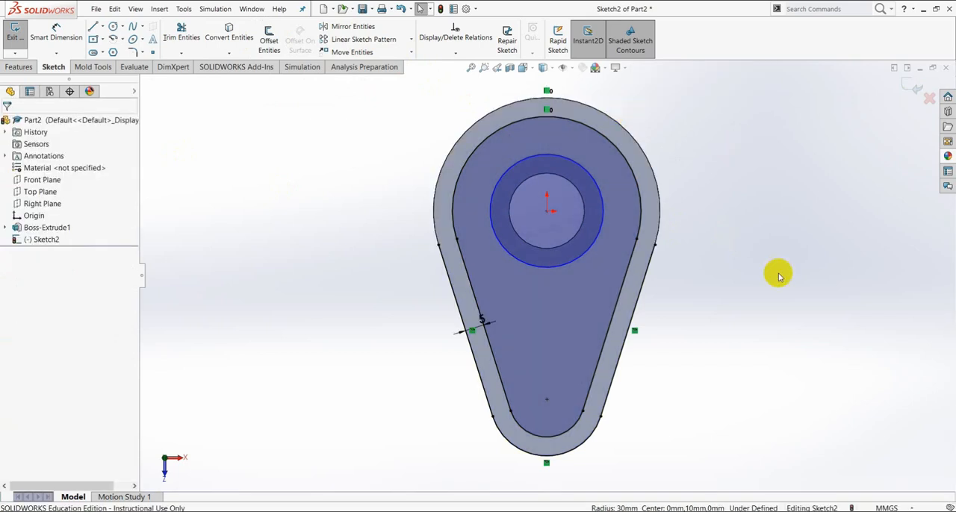
pyautogui.click(648, 273)
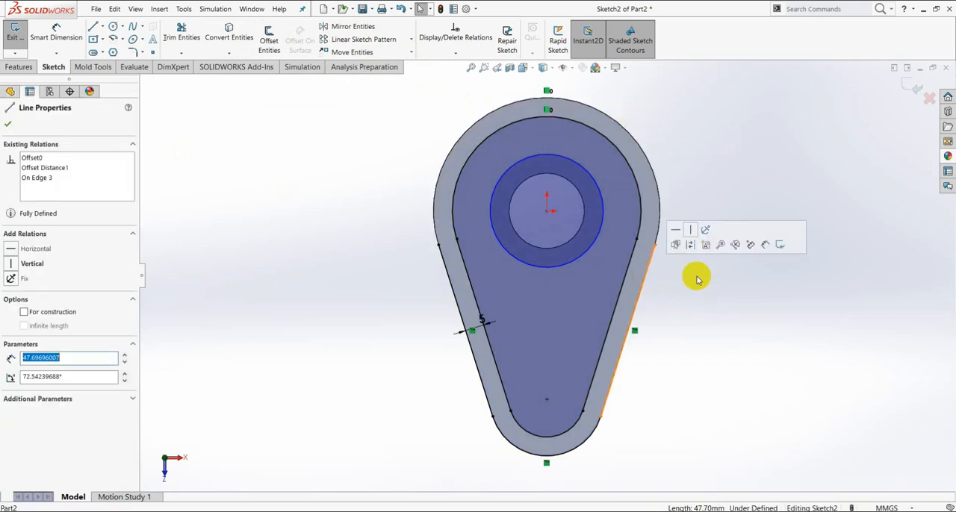
pyautogui.click(695, 275)
pyautogui.click(591, 441)
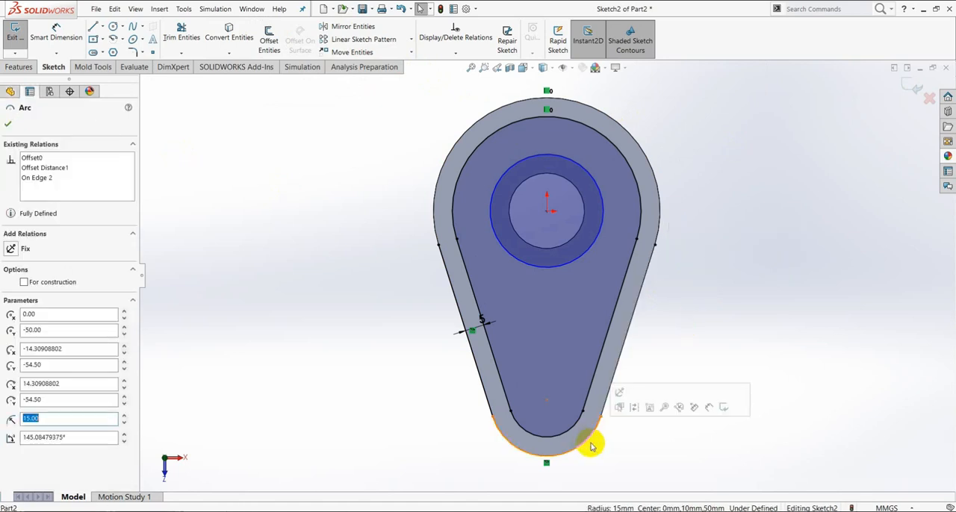
pyautogui.press('Escape')
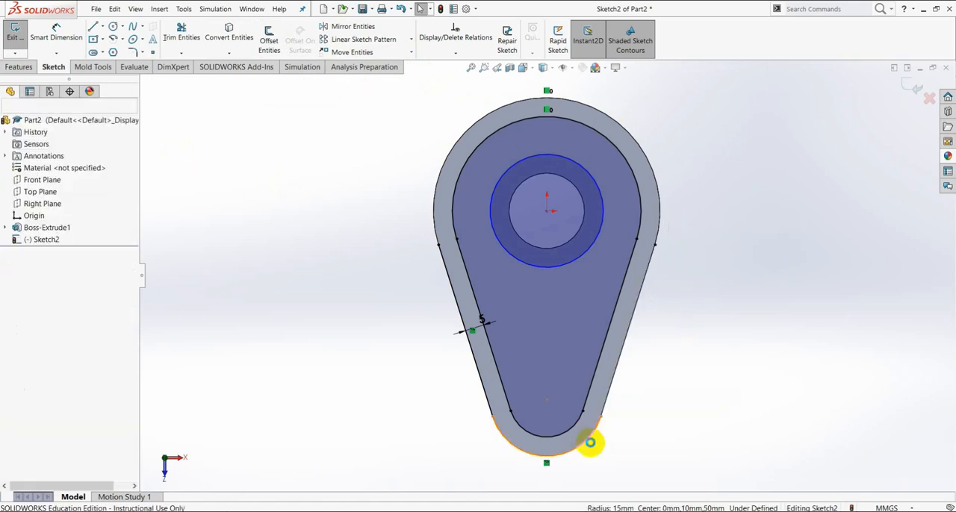
pyautogui.click(476, 367)
pyautogui.press('Escape')
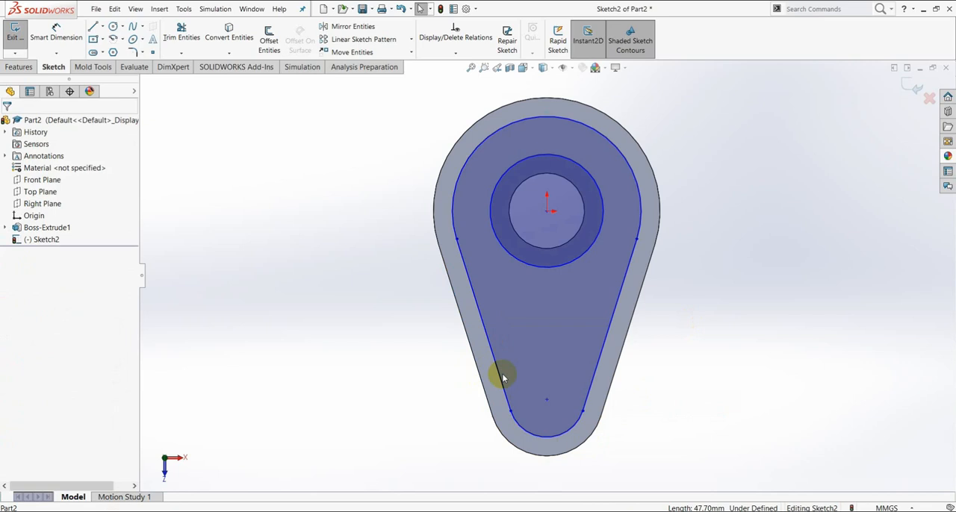
# - Extrude-cut the area between the two offset contours 2 mm deep into the cam's face, following the PDF drawing
pyautogui.click(431, 213)
pyautogui.click(18, 66)
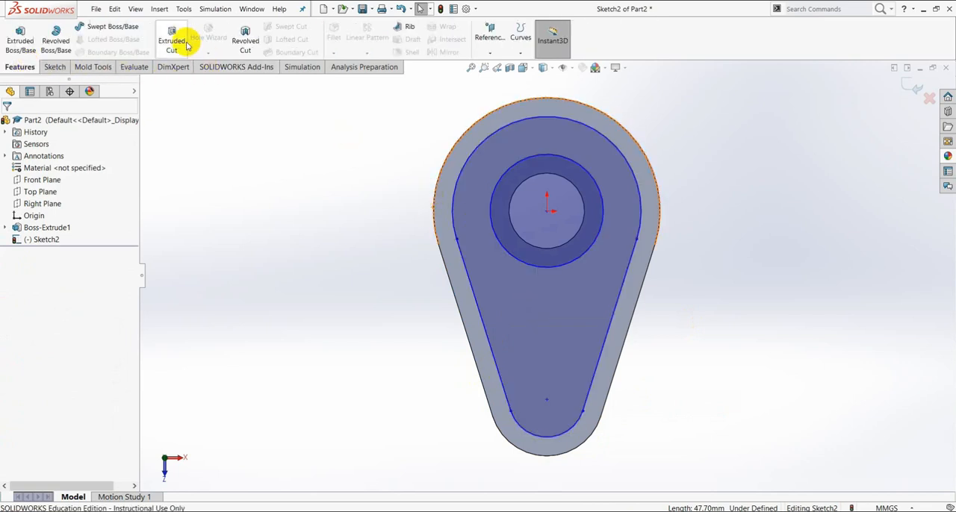
pyautogui.click(178, 40)
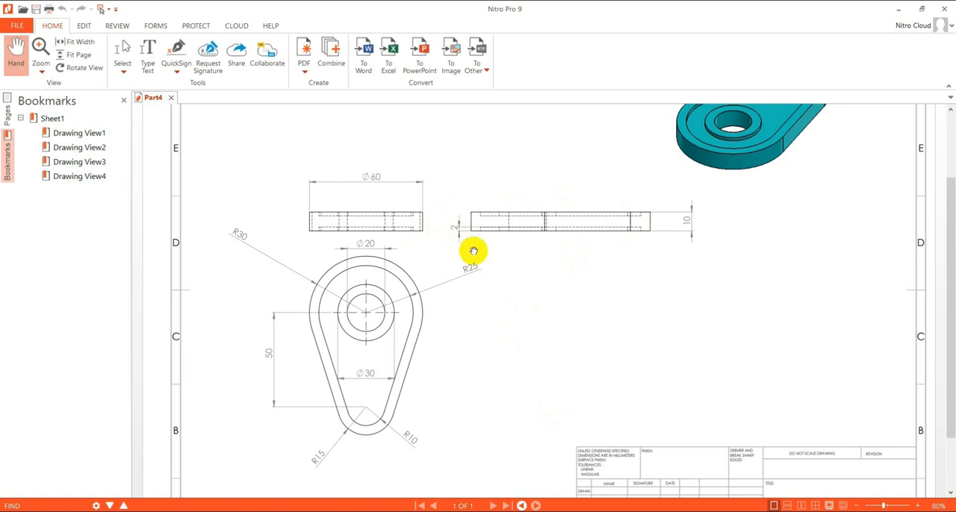
pyautogui.click(550, 511)
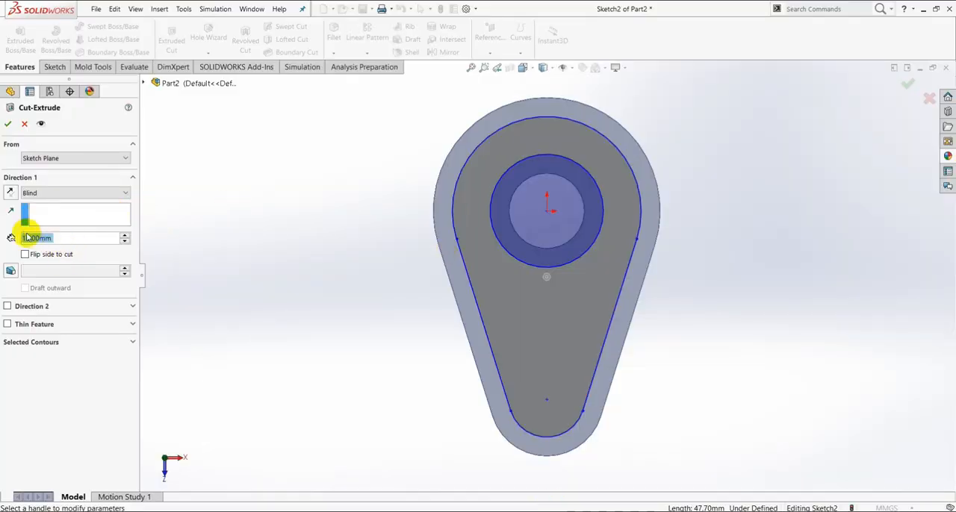
pyautogui.write('2')
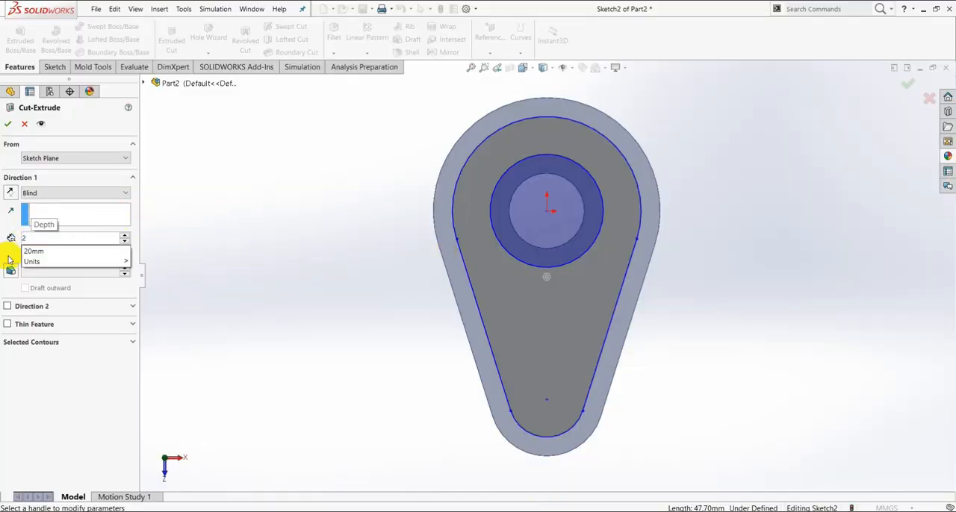
pyautogui.click(7, 130)
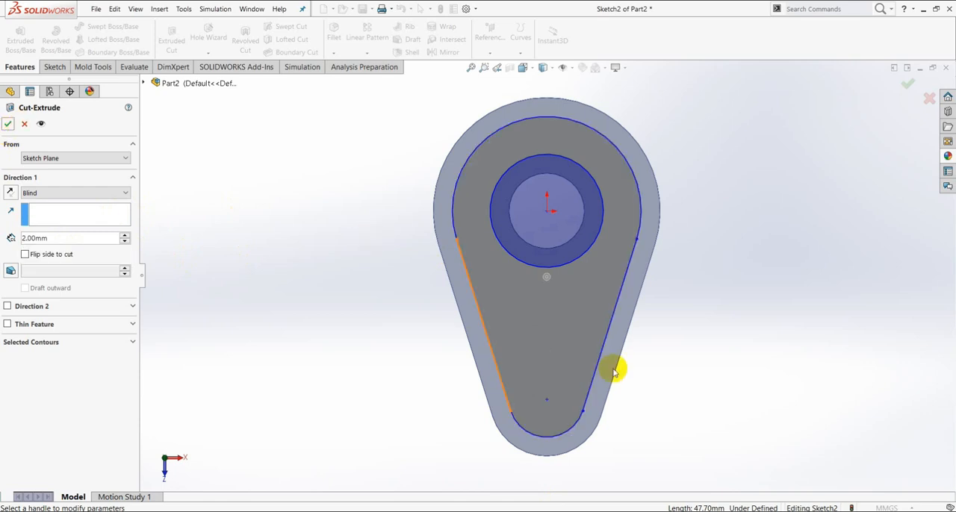
pyautogui.scroll(2, 613, 368)
pyautogui.moveTo(621, 383); pyautogui.dragTo(554, 220, button='middle')
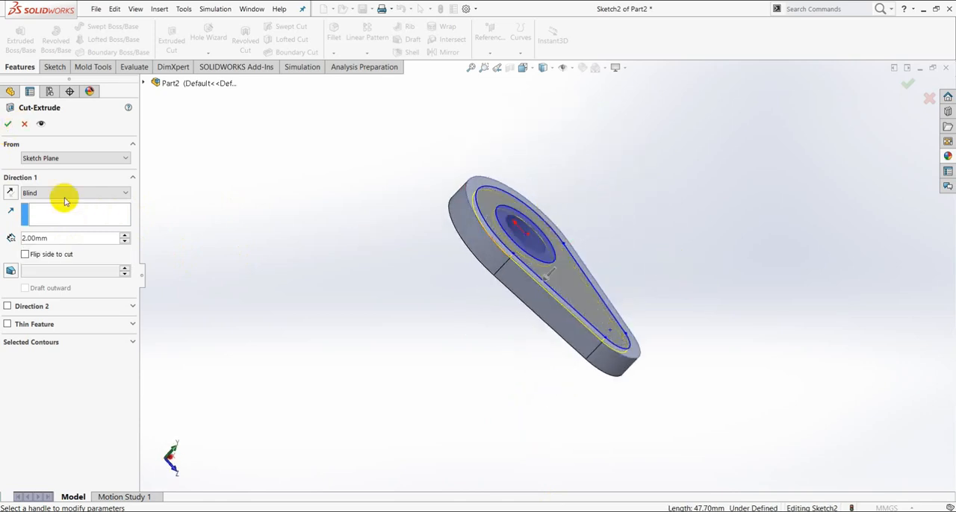
pyautogui.click(7, 125)
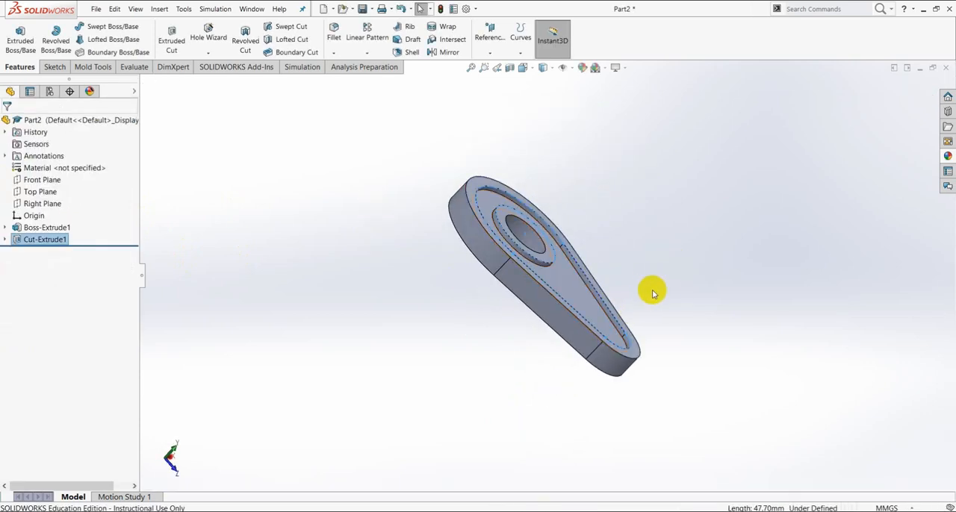
# - Inspect the recessed cam from both sides and check where the Top Plane lies relative to its thickness
pyautogui.moveTo(650, 288); pyautogui.dragTo(576, 350, button='middle')
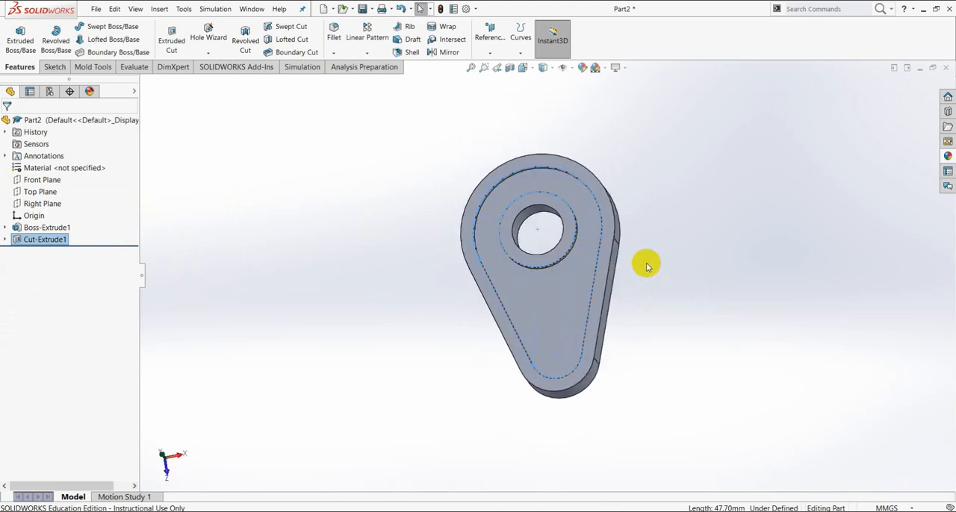
pyautogui.moveTo(670, 264); pyautogui.dragTo(530, 226, button='middle')
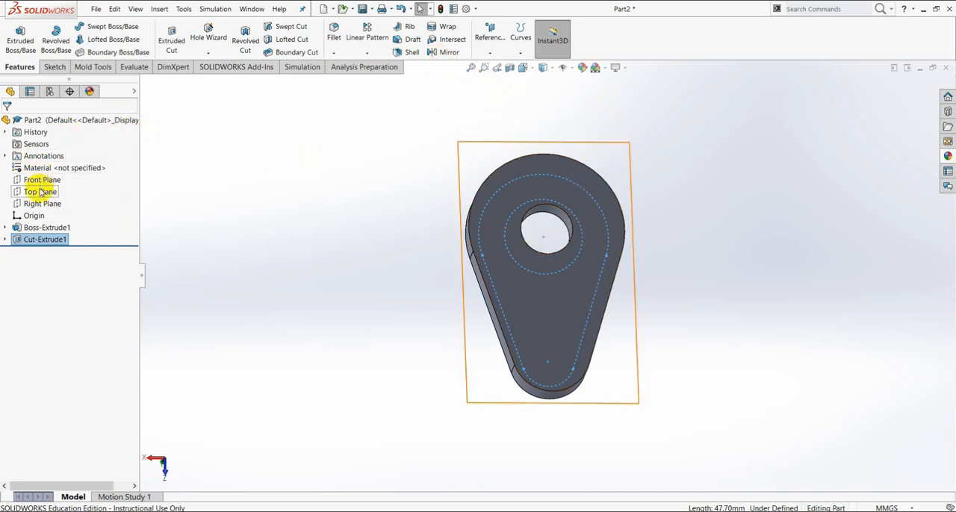
pyautogui.moveTo(679, 209); pyautogui.dragTo(756, 213, button='middle')
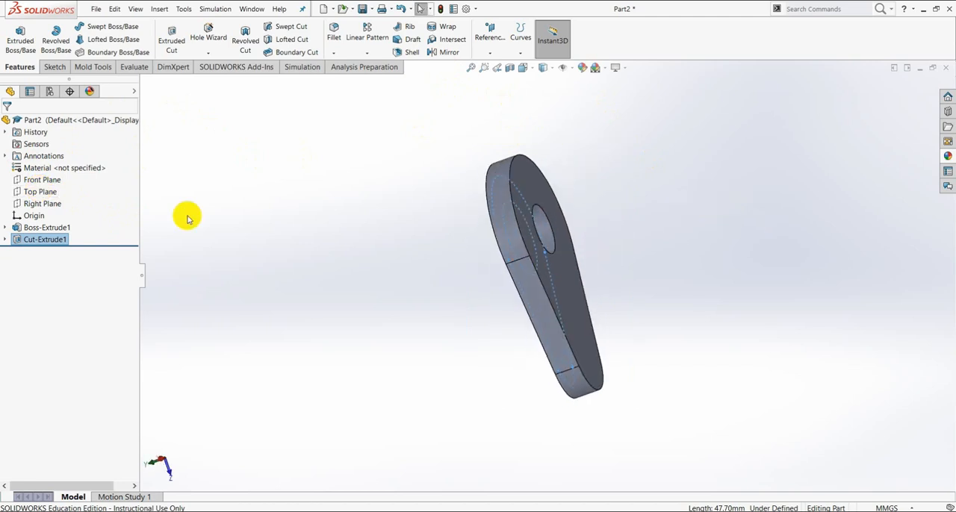
pyautogui.click(39, 192)
pyautogui.moveTo(559, 196); pyautogui.dragTo(625, 187, button='middle')
pyautogui.moveTo(627, 192); pyautogui.dragTo(638, 202, button='middle')
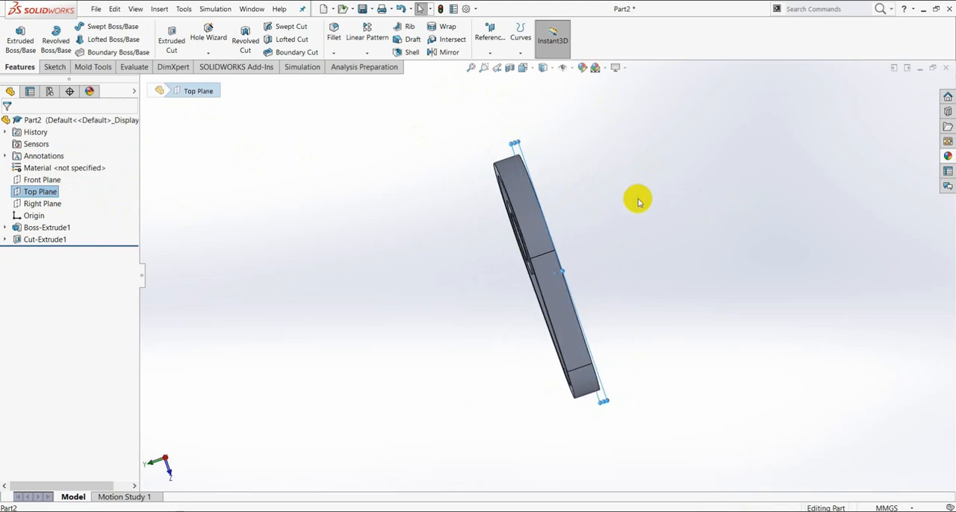
pyautogui.click(634, 172)
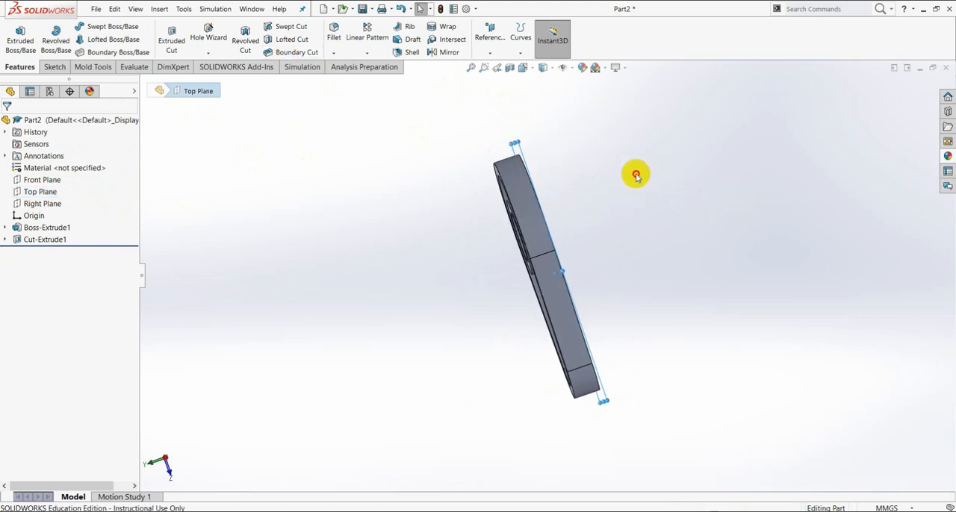
# - Create a reference plane 5 mm from the cam's unrecessed flat face, with the offset flipped into the body
pyautogui.click(495, 59)
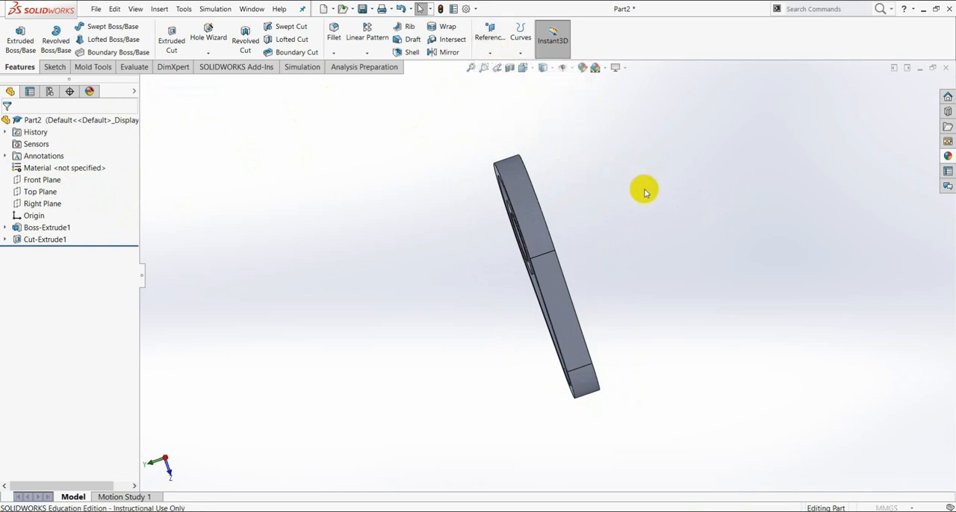
pyautogui.moveTo(634, 197); pyautogui.dragTo(606, 239, button='middle')
pyautogui.click(560, 190)
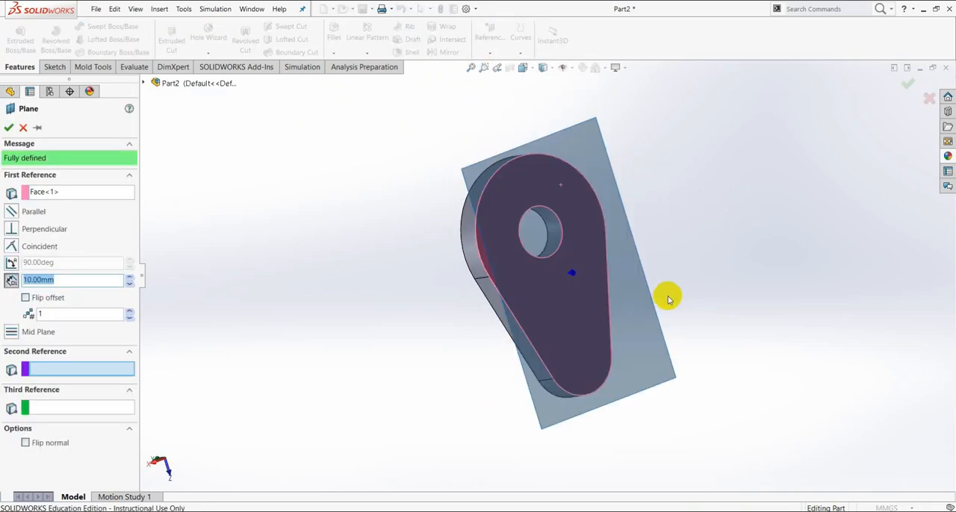
pyautogui.moveTo(668, 246); pyautogui.dragTo(744, 226, button='middle')
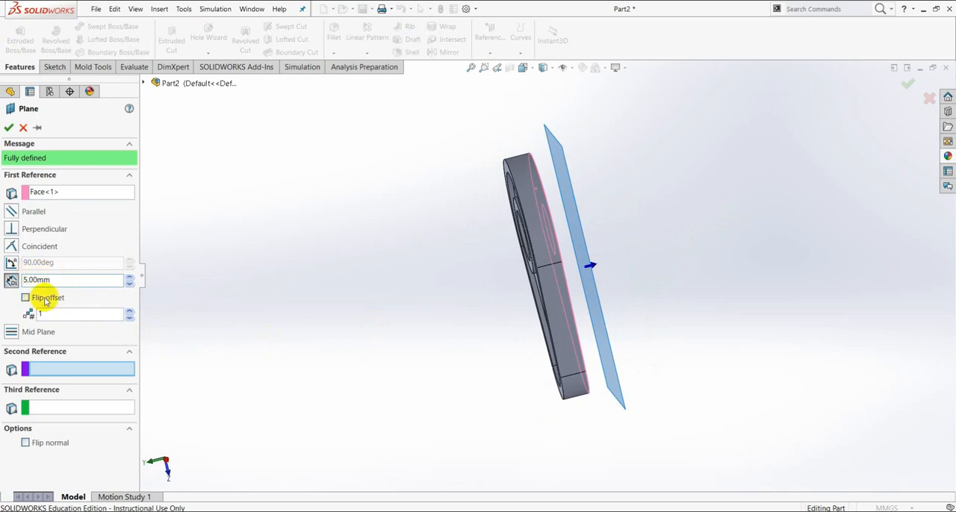
pyautogui.click(25, 298)
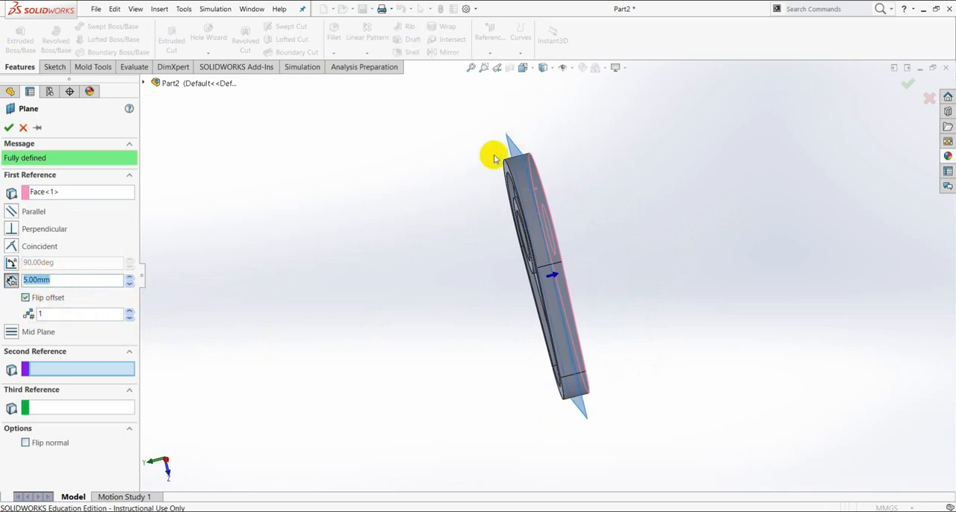
pyautogui.click(9, 128)
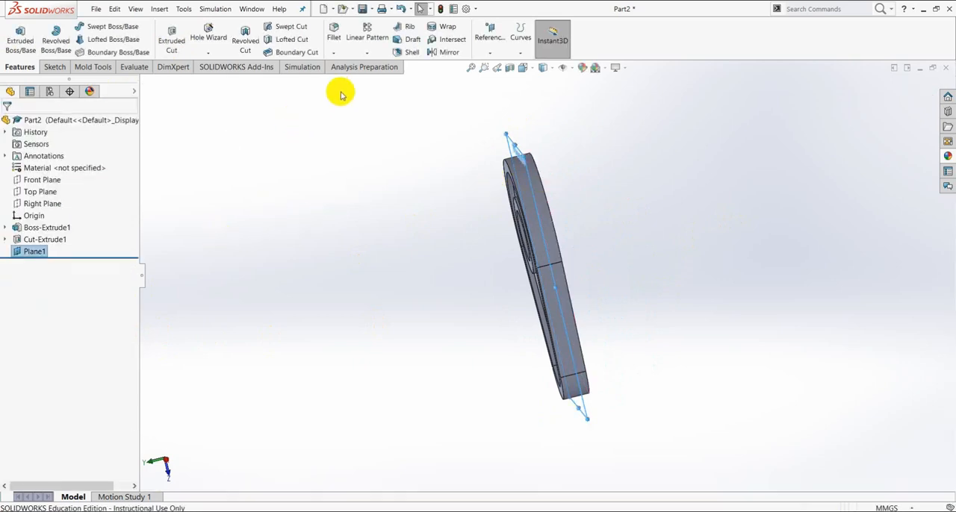
# - Mirror the recess cut about the new mid-thickness plane onto the cam's opposite face
pyautogui.click(449, 52)
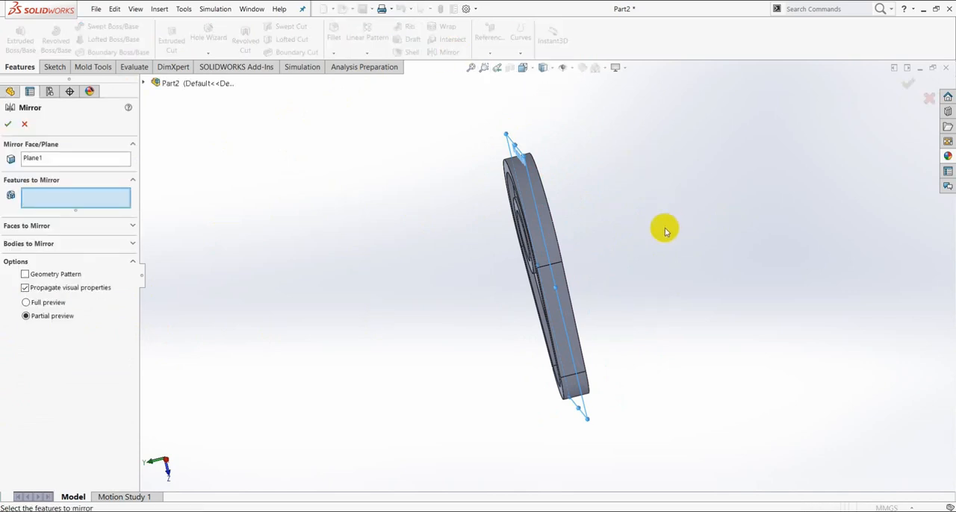
pyautogui.moveTo(664, 229); pyautogui.dragTo(643, 230, button='middle')
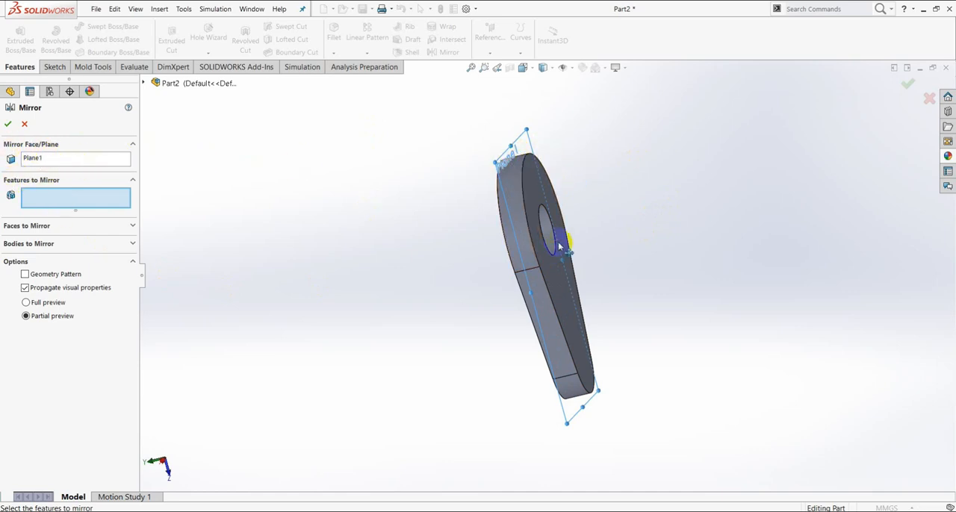
pyautogui.click(145, 83)
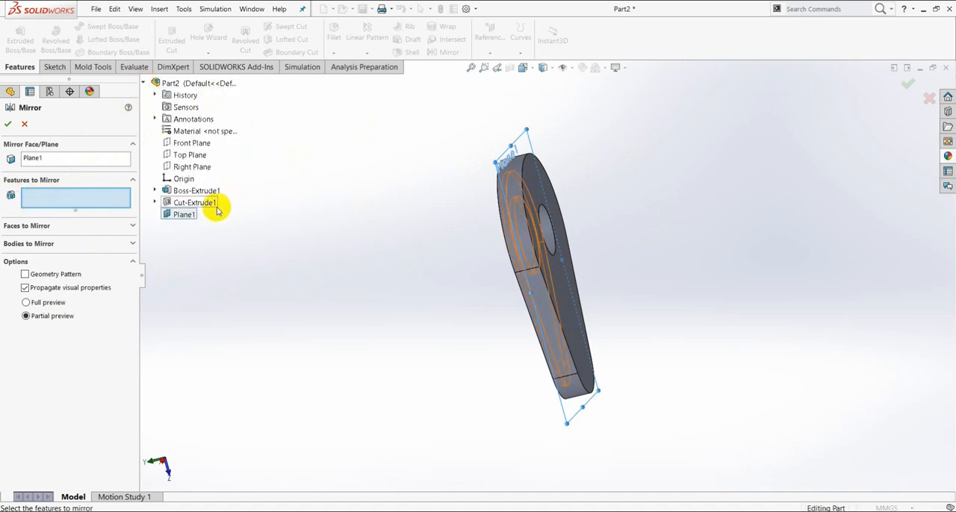
pyautogui.moveTo(653, 263); pyautogui.dragTo(672, 233, button='middle')
pyautogui.scroll(-2, 519, 229)
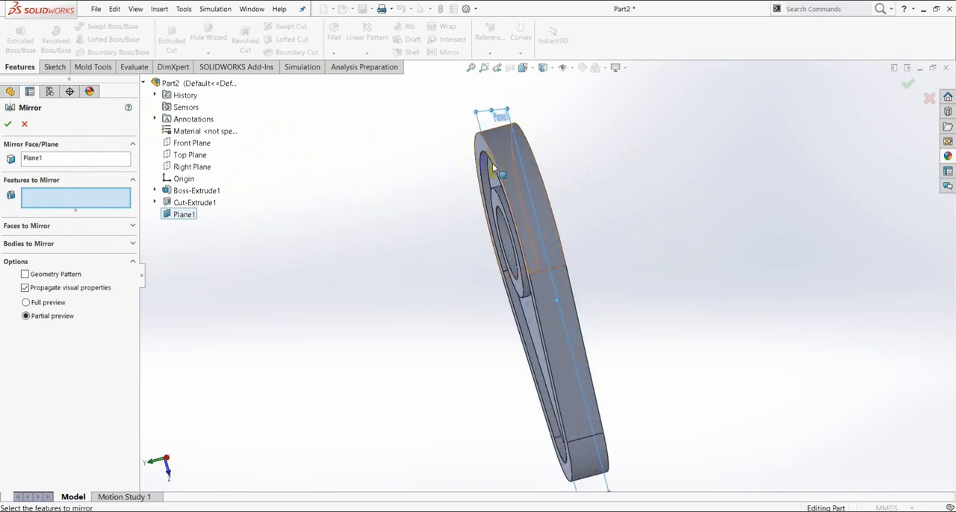
pyautogui.click(192, 203)
pyautogui.moveTo(775, 241); pyautogui.dragTo(716, 282, button='middle')
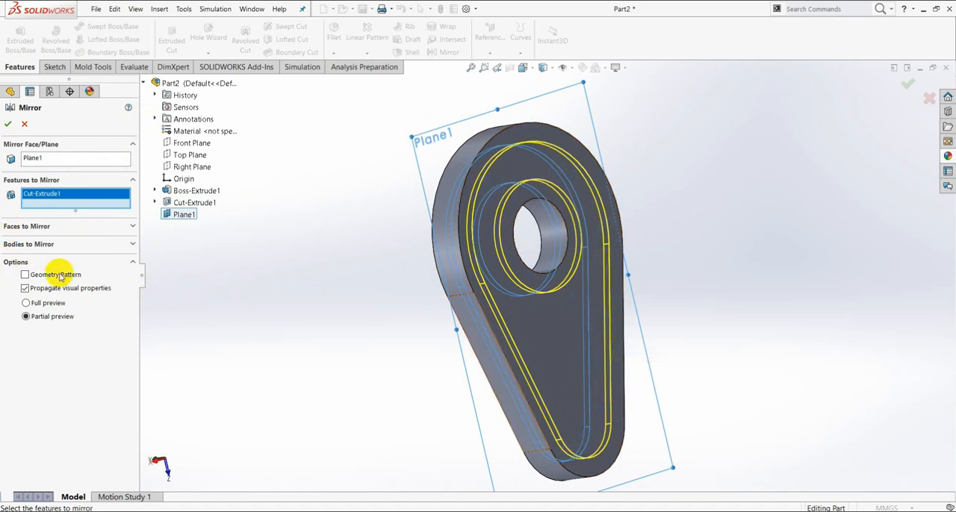
pyautogui.click(9, 125)
pyautogui.moveTo(794, 231); pyautogui.dragTo(725, 314, button='middle')
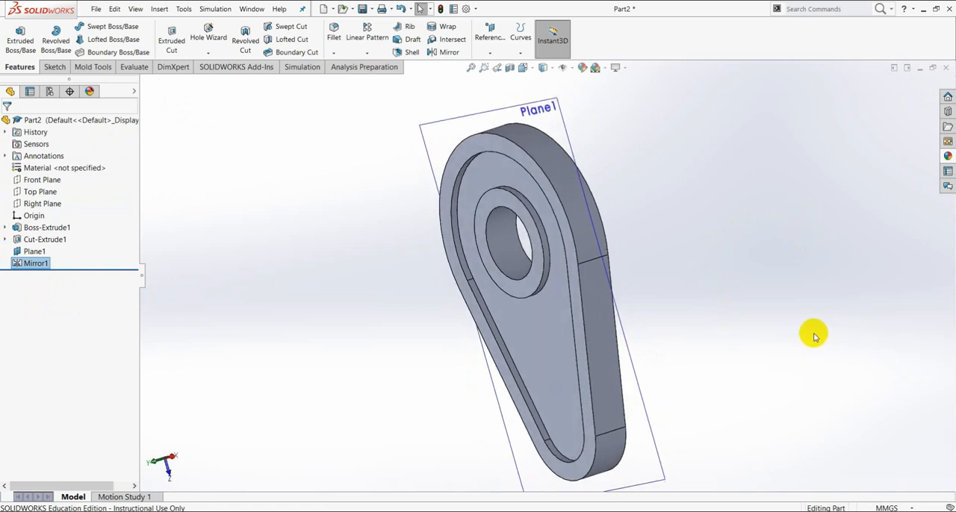
# - Assign the material 1023 Carbon Steel Sheet (SS) to the cam part
pyautogui.press('f')
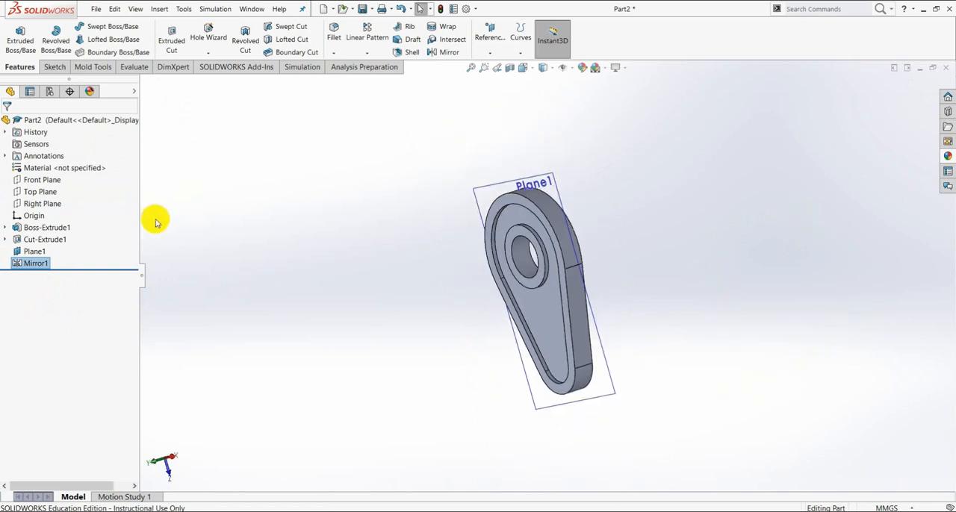
pyautogui.click(82, 171)
pyautogui.rightClick(86, 177)
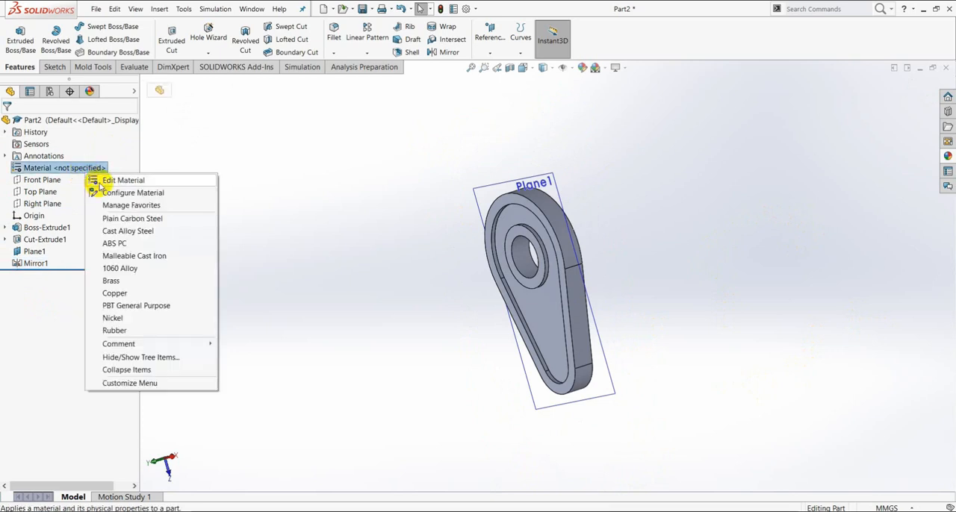
pyautogui.click(102, 184)
pyautogui.click(308, 114)
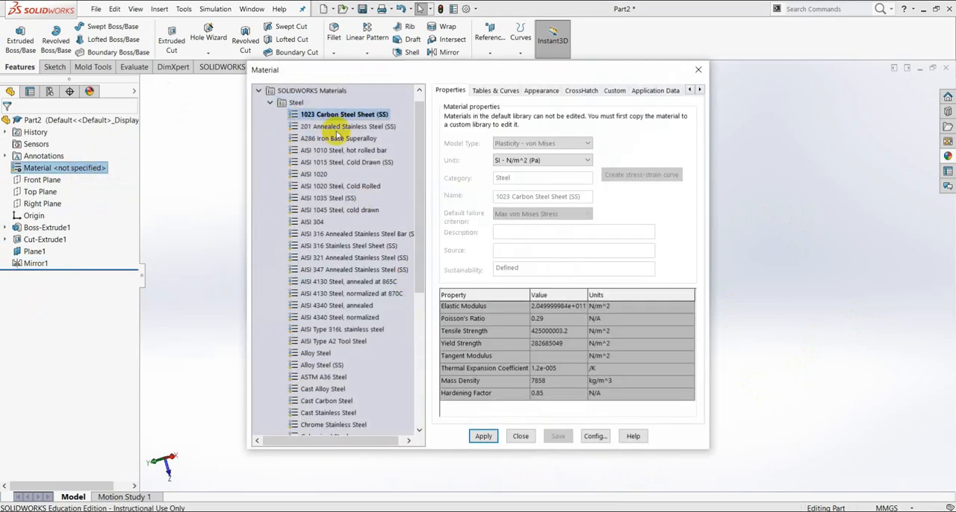
pyautogui.click(481, 437)
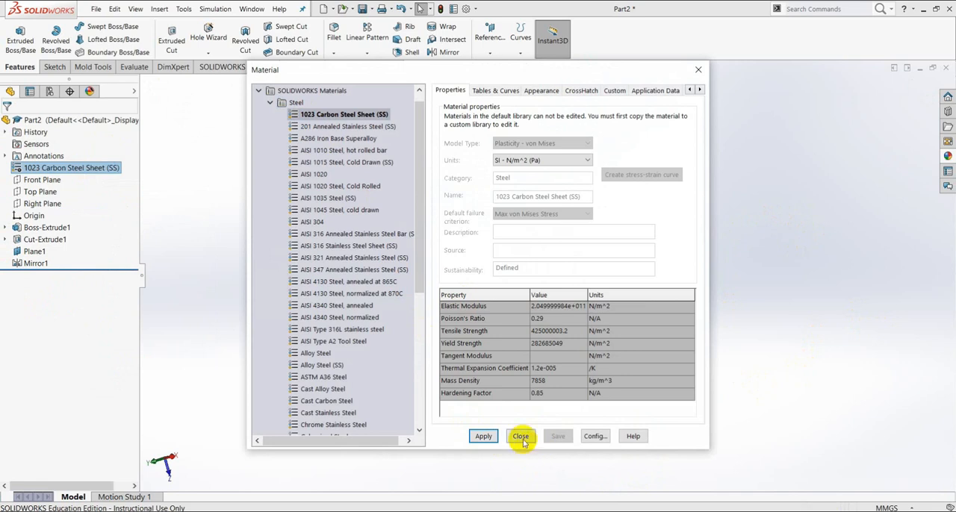
pyautogui.click(521, 437)
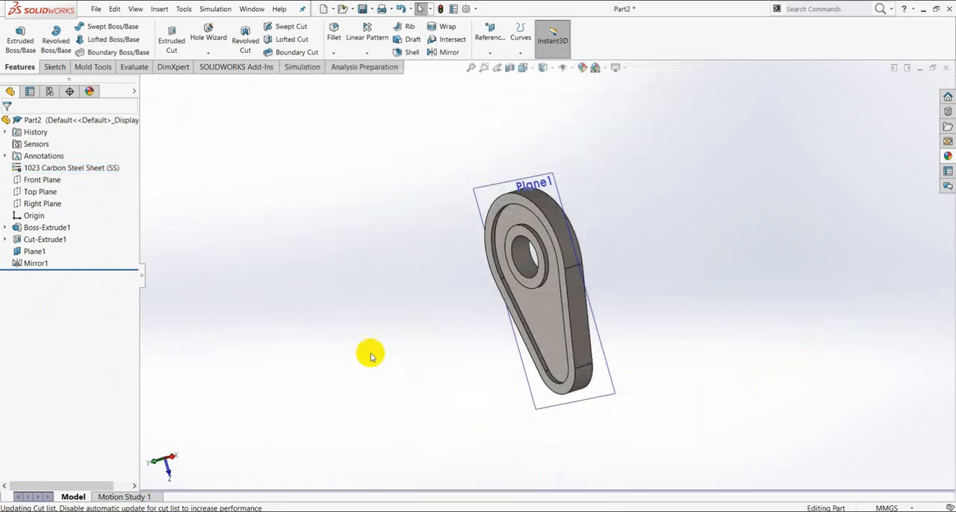
# - Change the whole part's appearance color to teal, with red 0 and green 192
pyautogui.rightClick(51, 127)
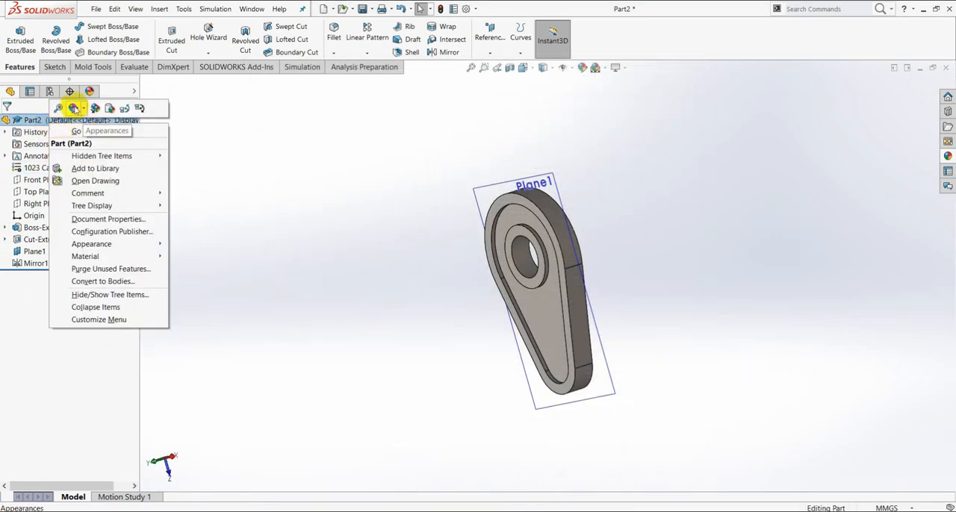
pyautogui.click(82, 111)
pyautogui.click(88, 131)
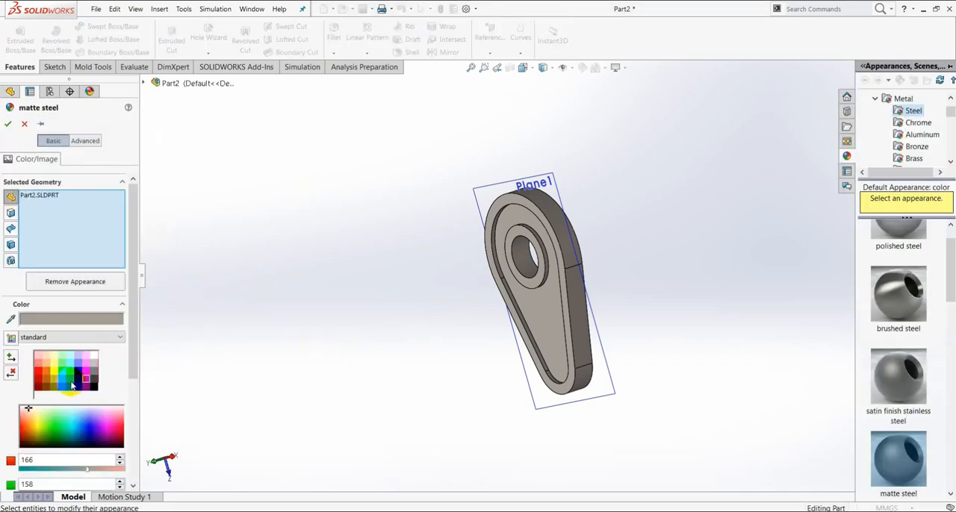
pyautogui.click(72, 386)
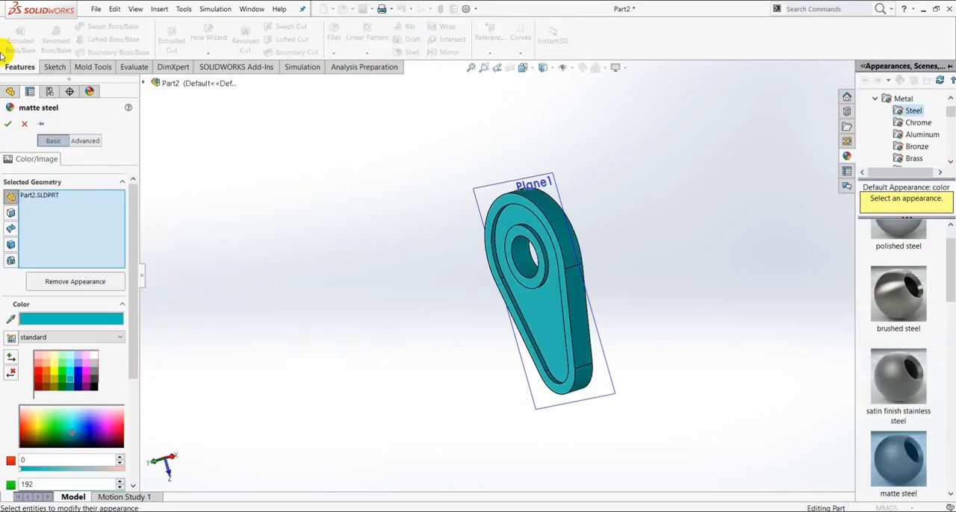
pyautogui.click(8, 125)
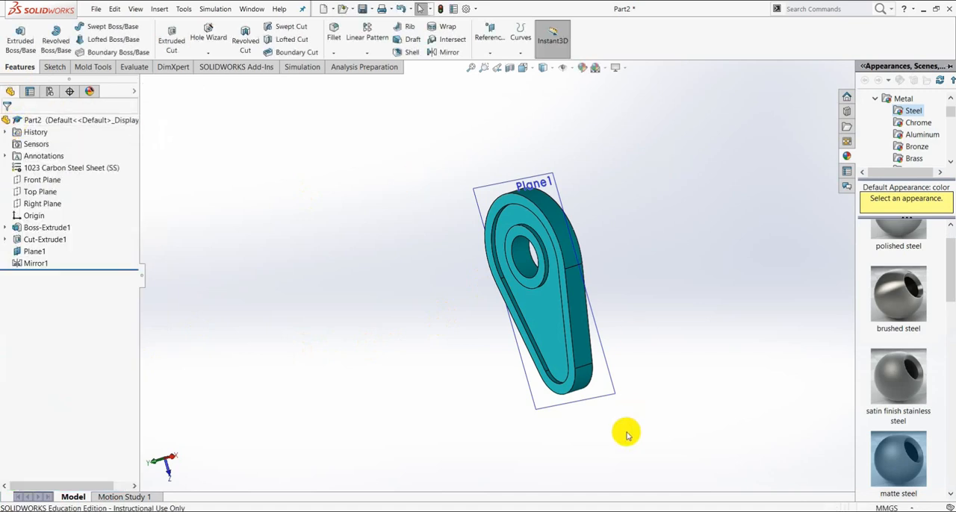
pyautogui.scroll(-3, 600, 250)
pyautogui.scroll(3, 613, 356)
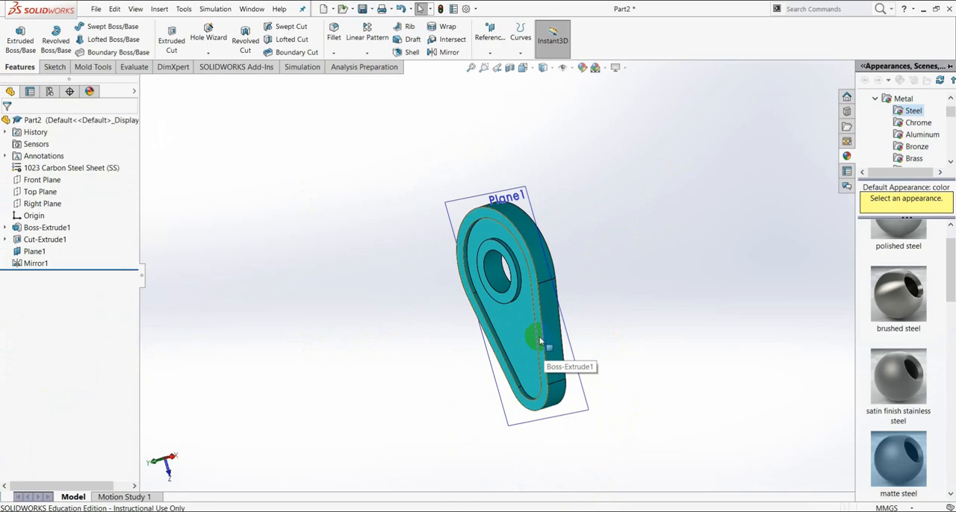
pyautogui.scroll(-1, 540, 344)
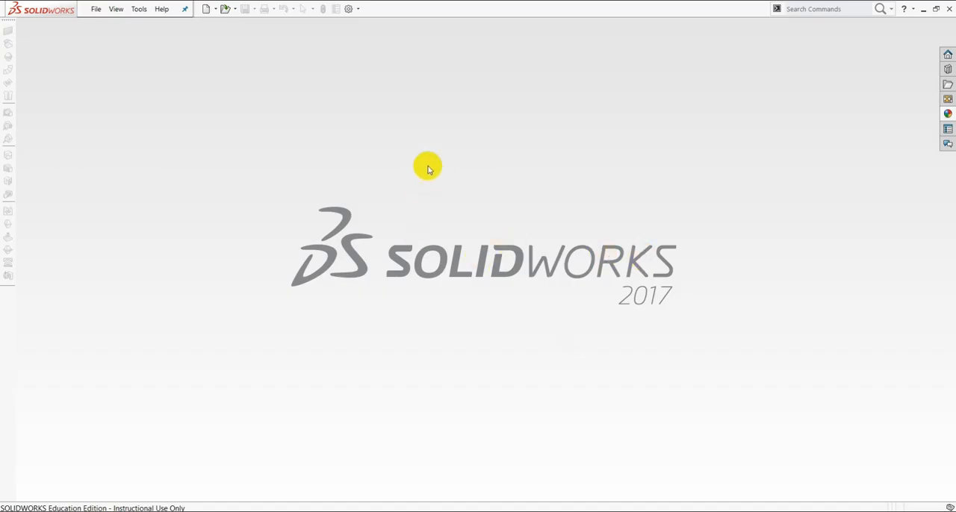
# - Create a new part document
pyautogui.click(96, 9)
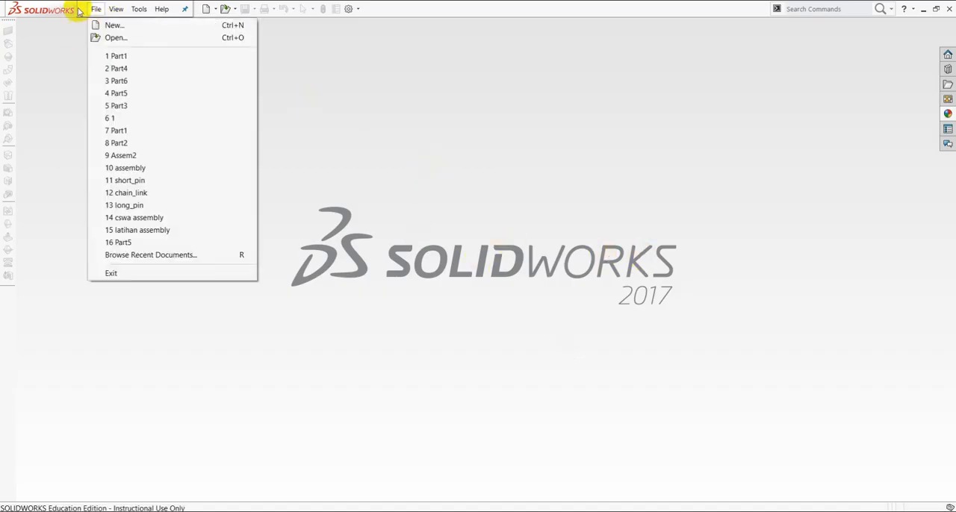
pyautogui.click(104, 25)
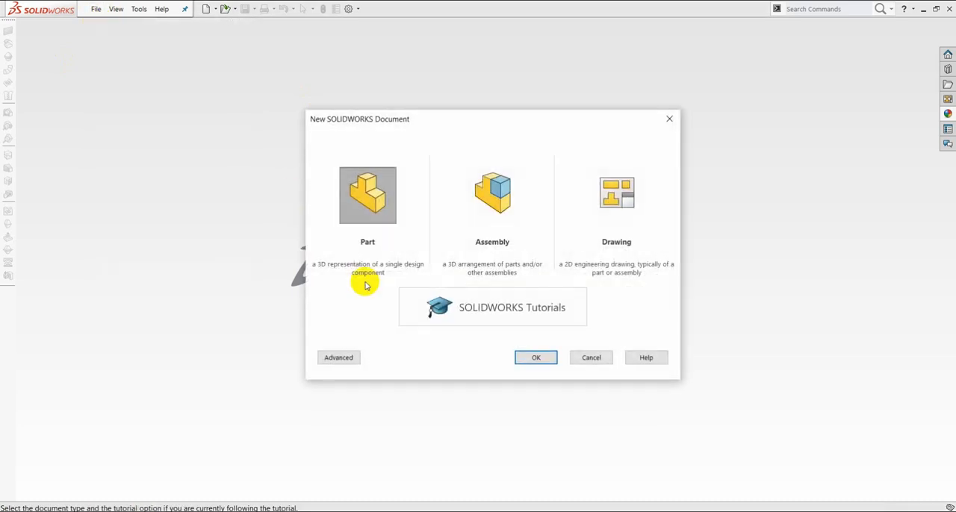
pyautogui.click(548, 358)
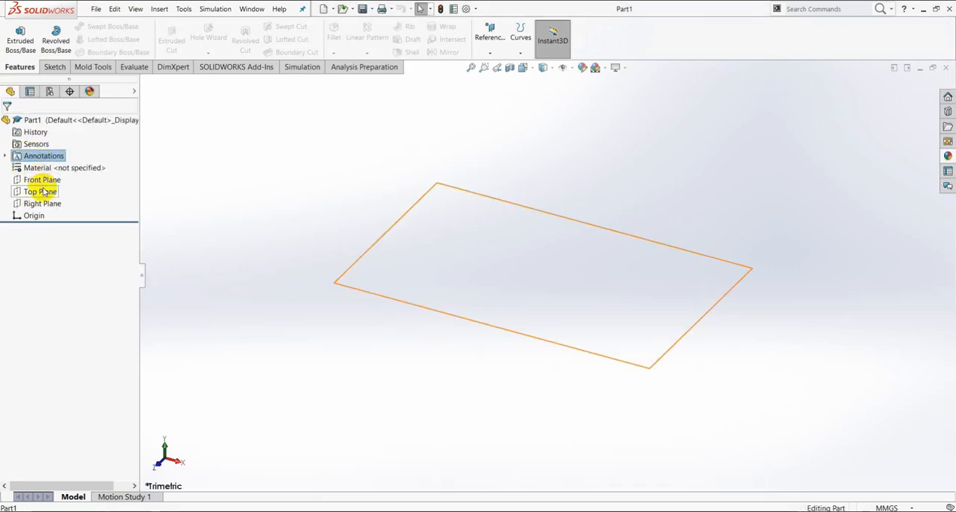
# - Sketch a circle about 92 mm in diameter on the Top Plane, centred on the origin
pyautogui.click(44, 190)
pyautogui.click(53, 173)
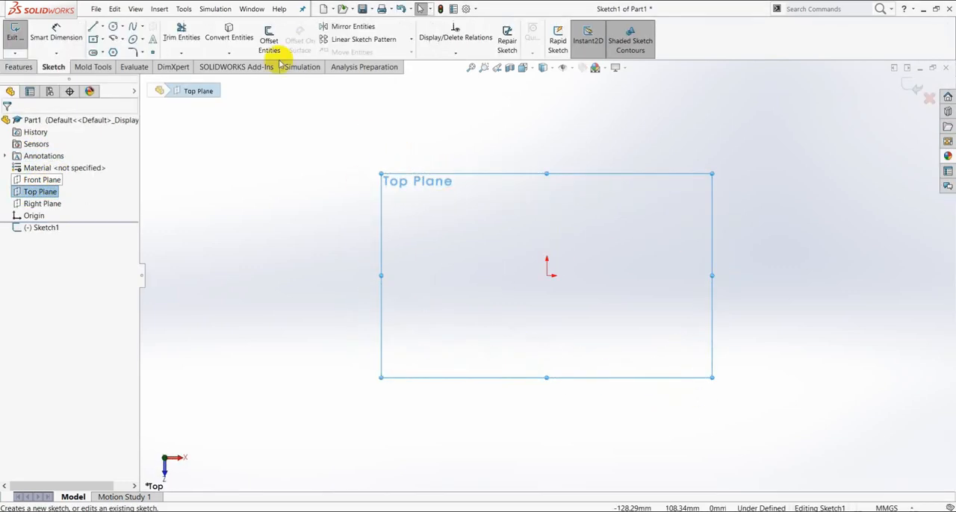
pyautogui.click(112, 31)
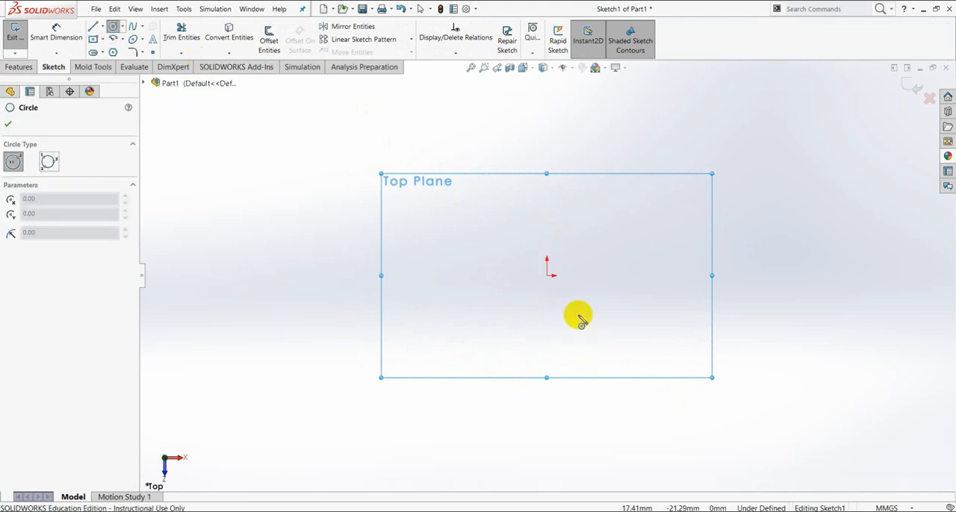
pyautogui.click(547, 276)
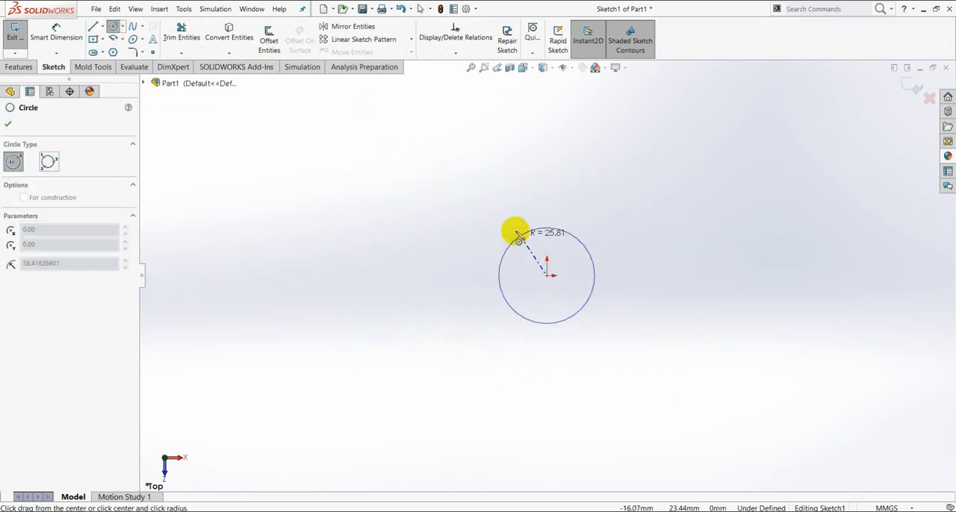
pyautogui.click(483, 218)
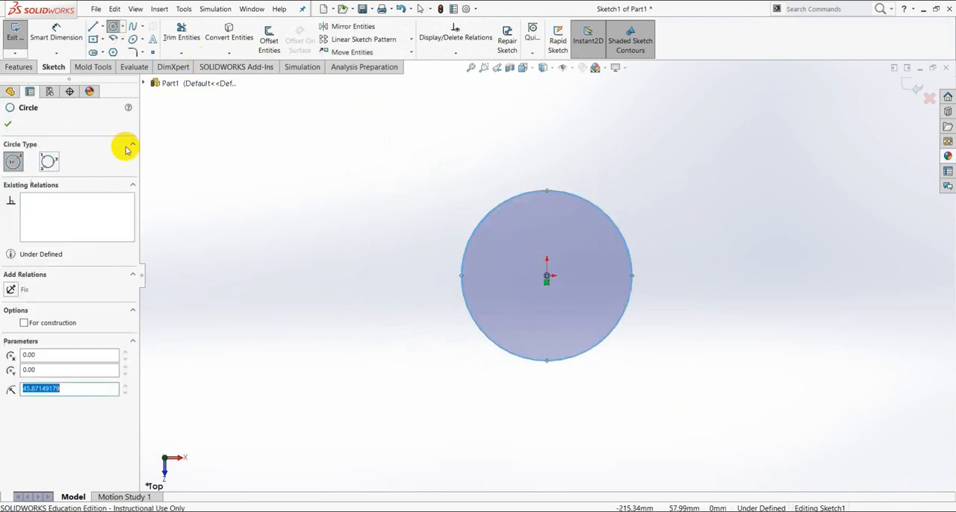
# - Dimension the sketched circle's diameter to 30 mm
pyautogui.click(53, 34)
pyautogui.click(538, 366)
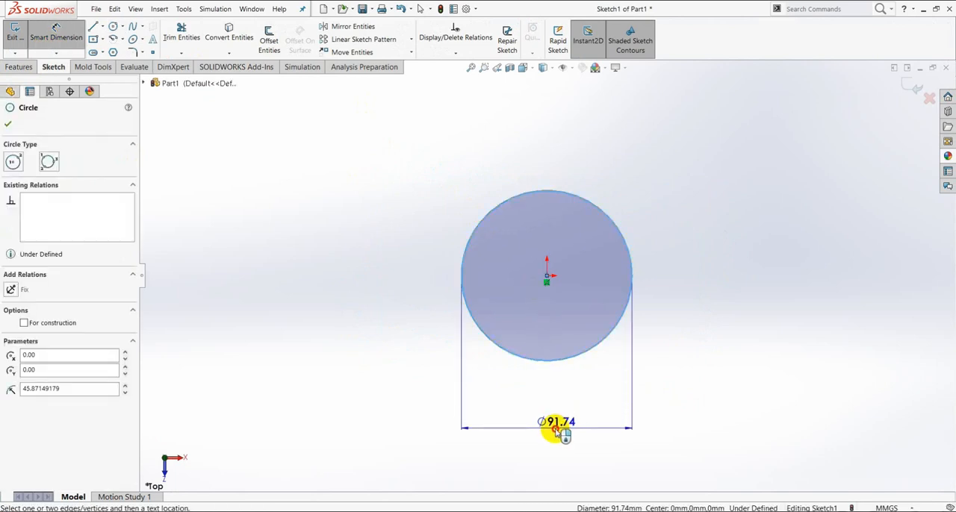
pyautogui.click(553, 427)
pyautogui.write('30')
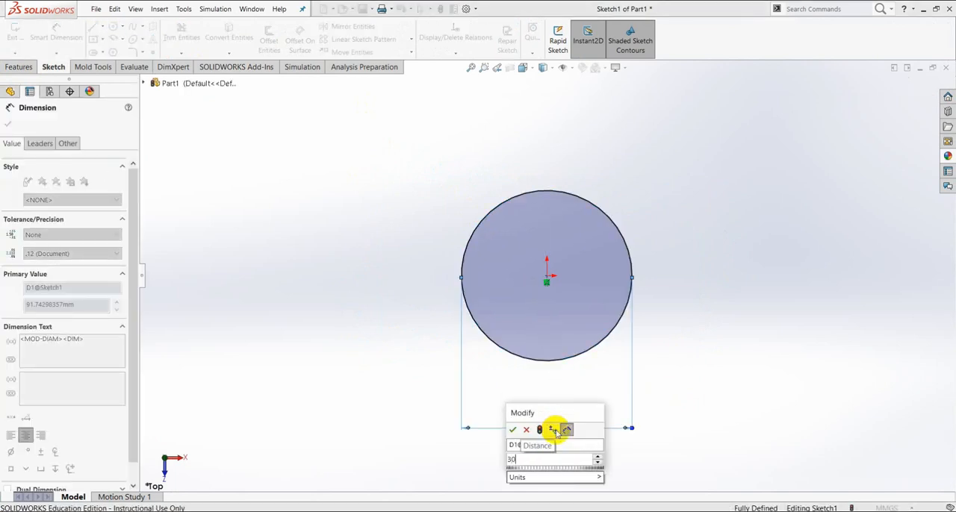
pyautogui.press('Return')
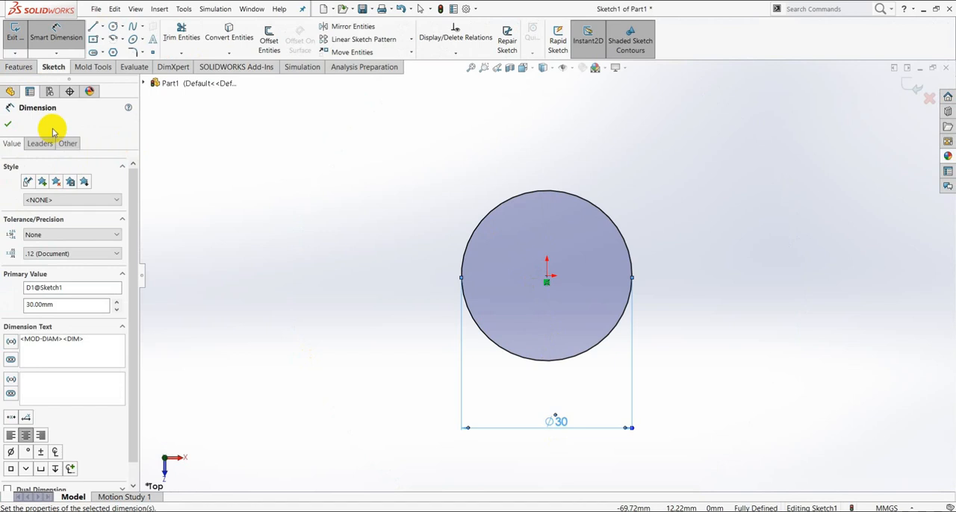
pyautogui.click(16, 124)
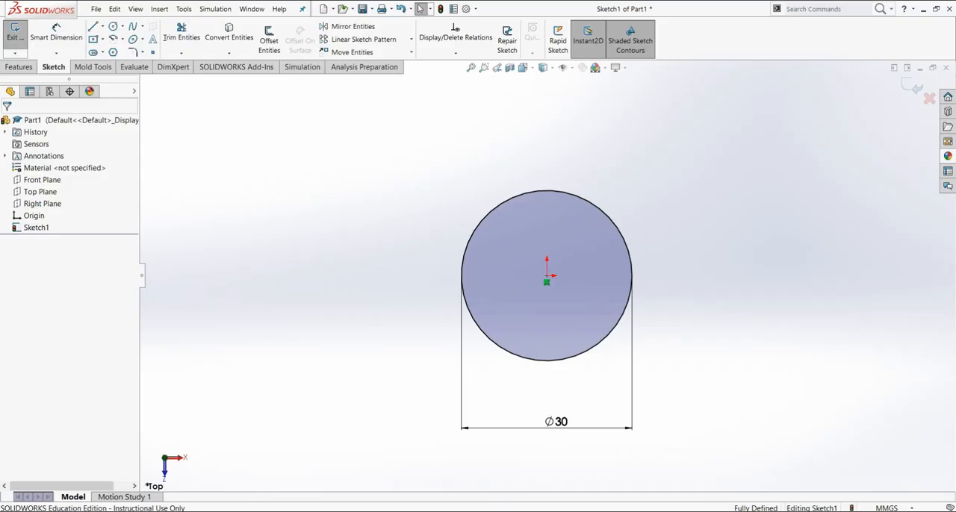
# - Extrude the 30 mm circle as a blind boss 5 mm deep to form the pin's head
pyautogui.click(19, 67)
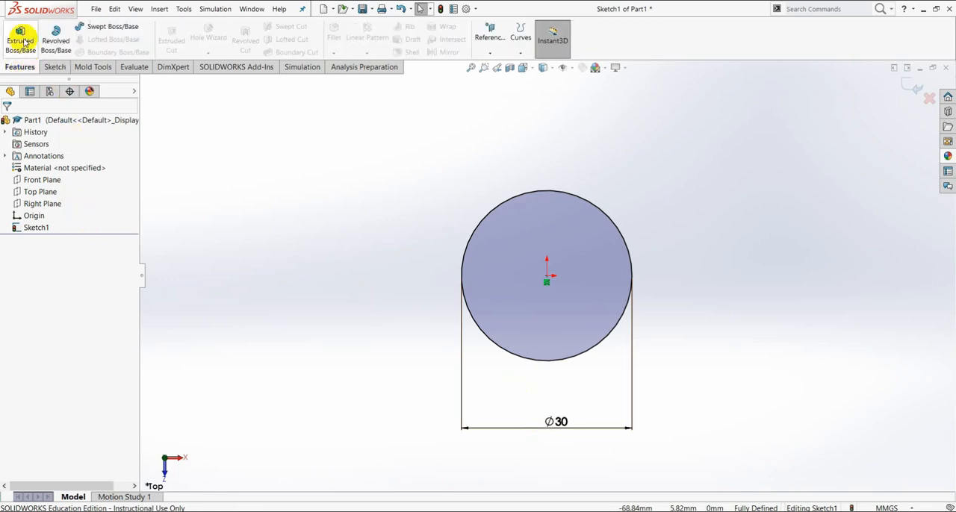
pyautogui.click(20, 39)
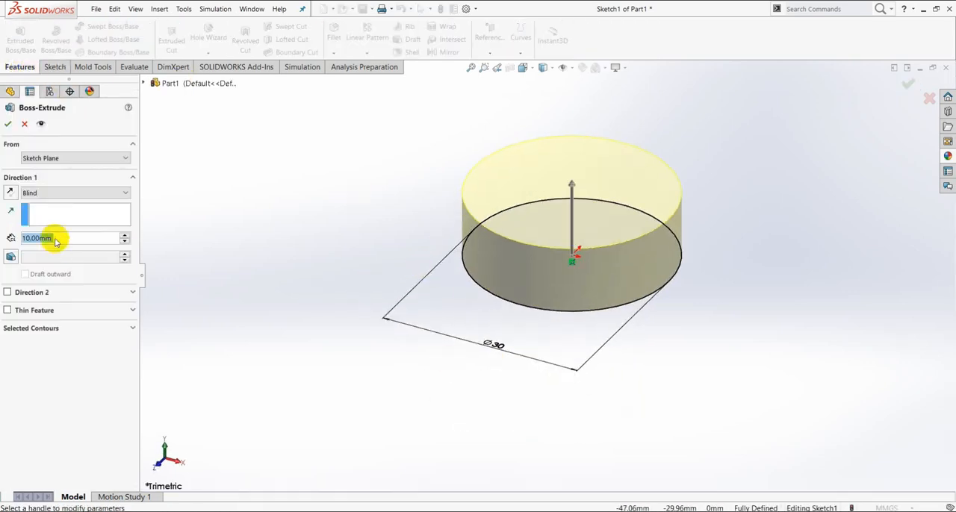
pyautogui.write('5')
pyautogui.press('Return')
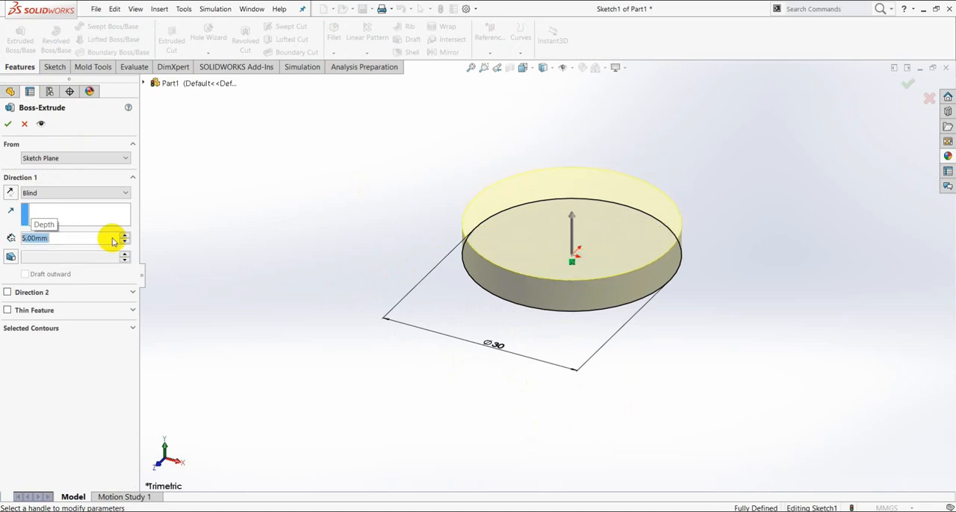
pyautogui.click(8, 127)
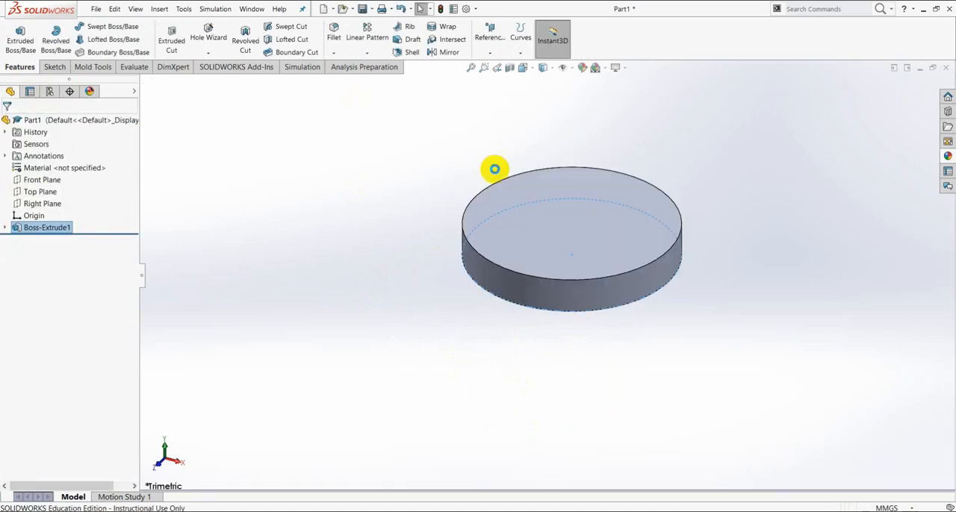
# - Sketch a circle about 15 mm in diameter on the disc's upper face, centred on the origin
pyautogui.click(589, 224)
pyautogui.click(627, 198)
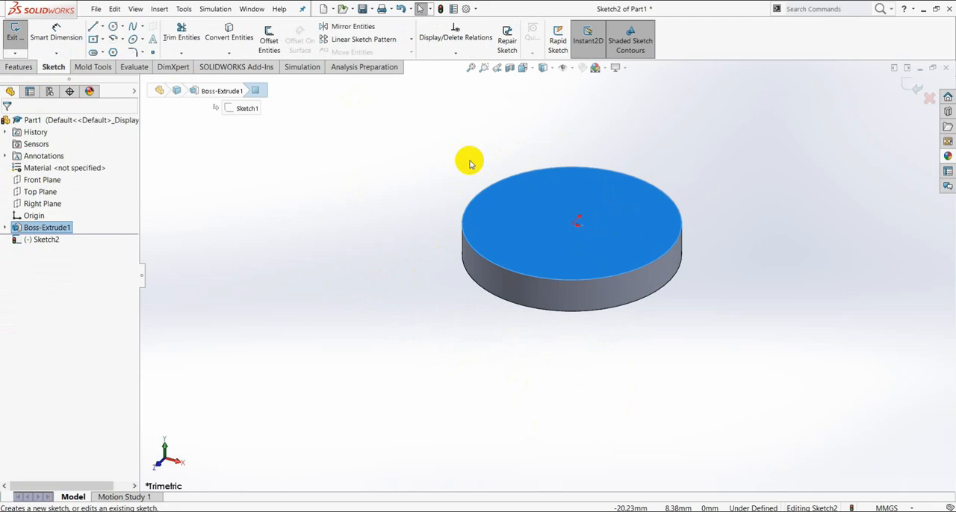
pyautogui.hotkey('ctrl', '8')
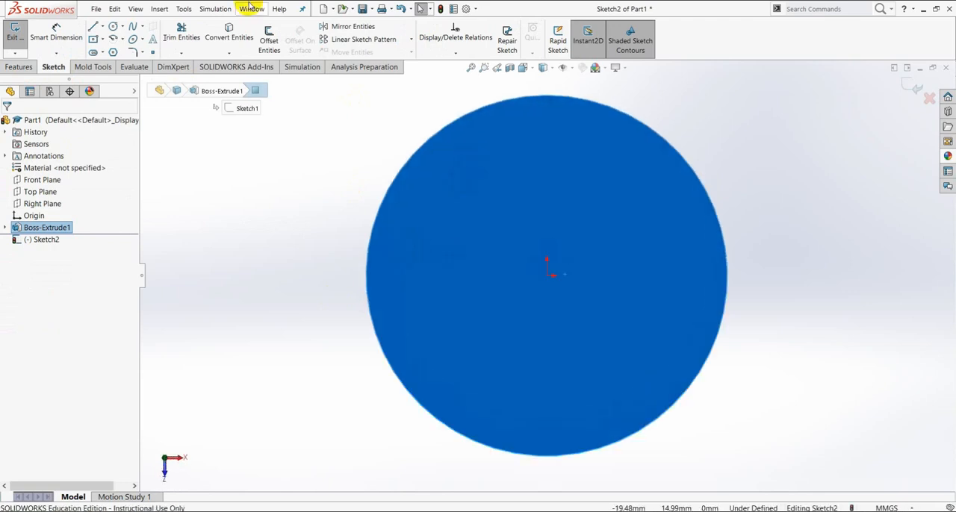
pyautogui.click(113, 27)
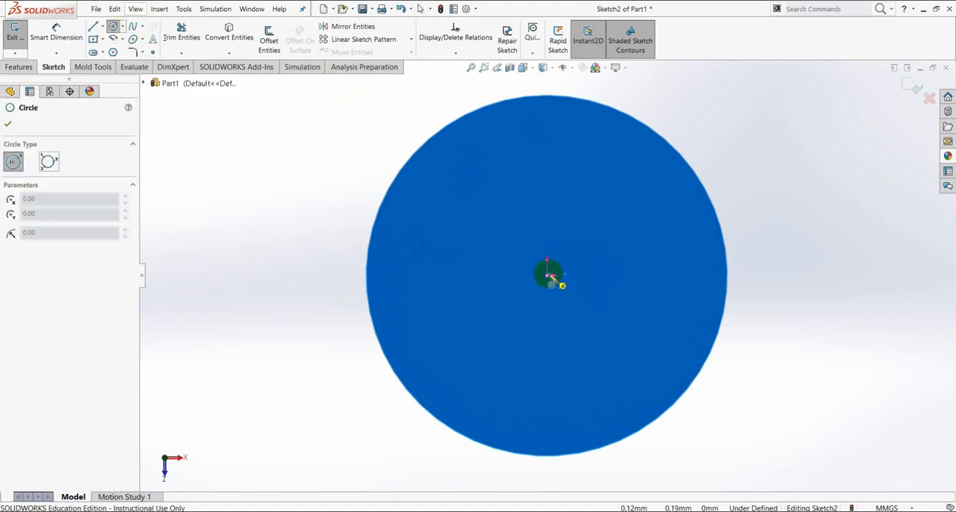
pyautogui.moveTo(548, 274); pyautogui.dragTo(528, 188)
pyautogui.click(528, 188)
pyautogui.press('Escape')
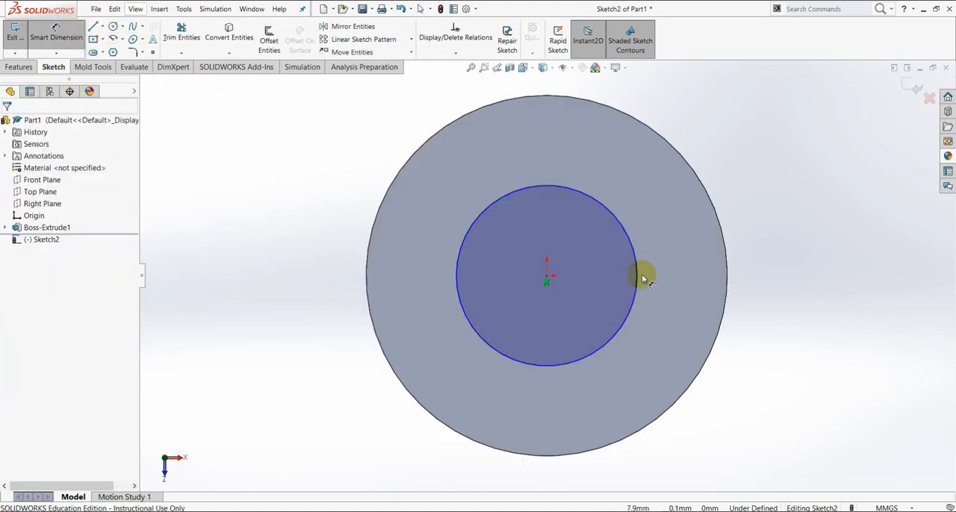
# - Dimension the inner circle on the disc's face to a 20 mm diameter
pyautogui.click(549, 371)
pyautogui.click(550, 404)
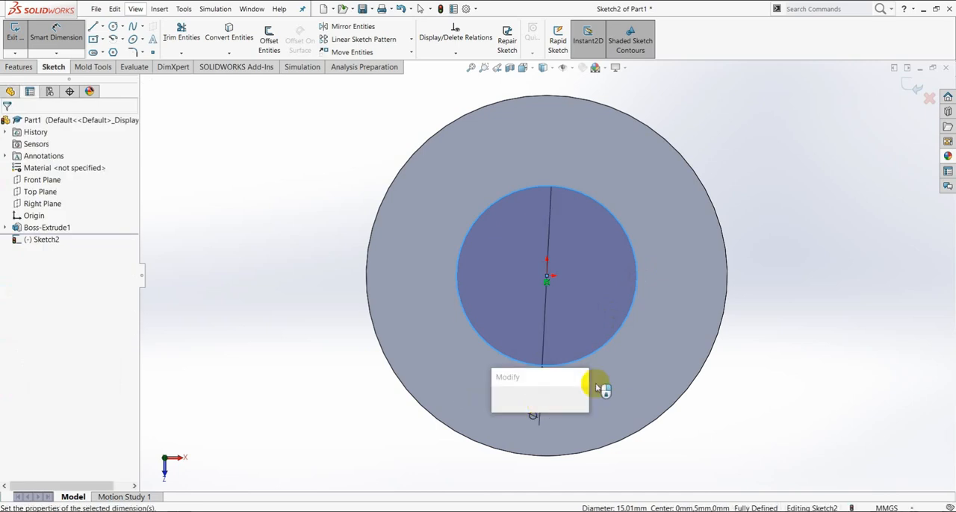
pyautogui.write('20')
pyautogui.press('Return')
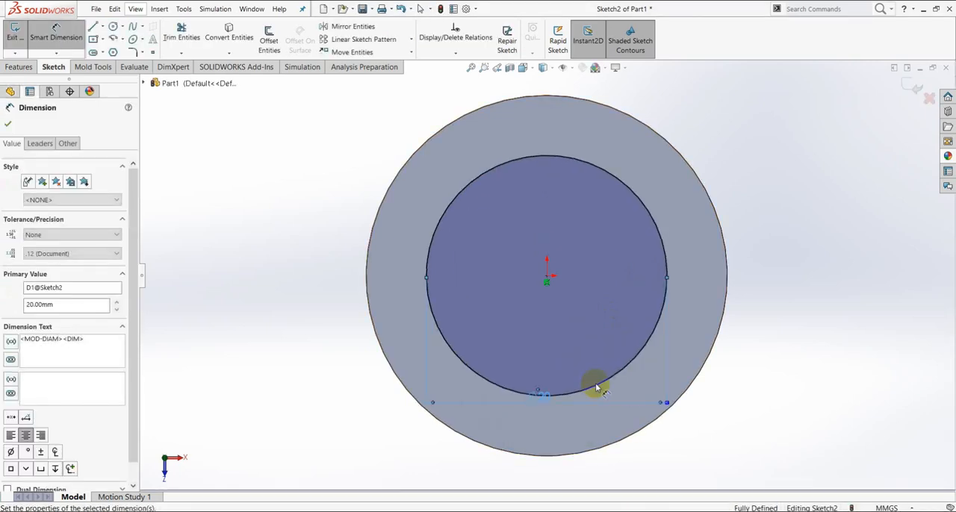
# - Extrude the 20 mm circle 35 mm from the disc as a merged blind boss to form the pin's shaft
pyautogui.click(15, 66)
pyautogui.click(18, 43)
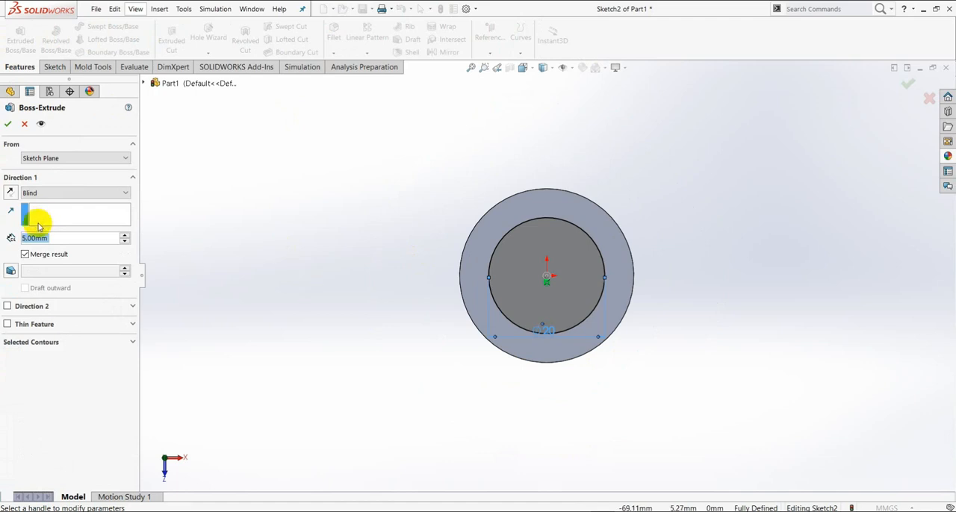
pyautogui.write('35')
pyautogui.press('Return')
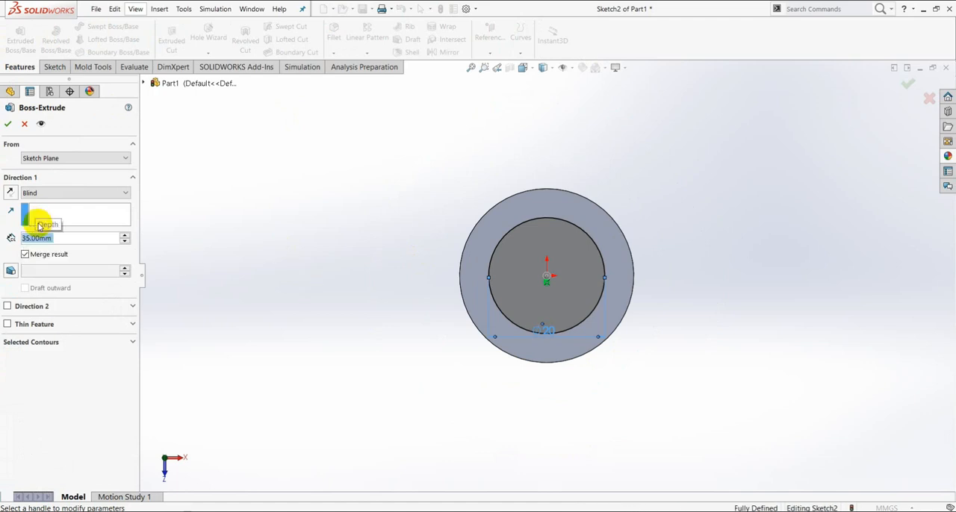
pyautogui.click(6, 127)
# - Chamfer the circular edge at the shaft's free end by 1 mm at 45 degrees
pyautogui.moveTo(580, 331); pyautogui.dragTo(616, 201, button='middle')
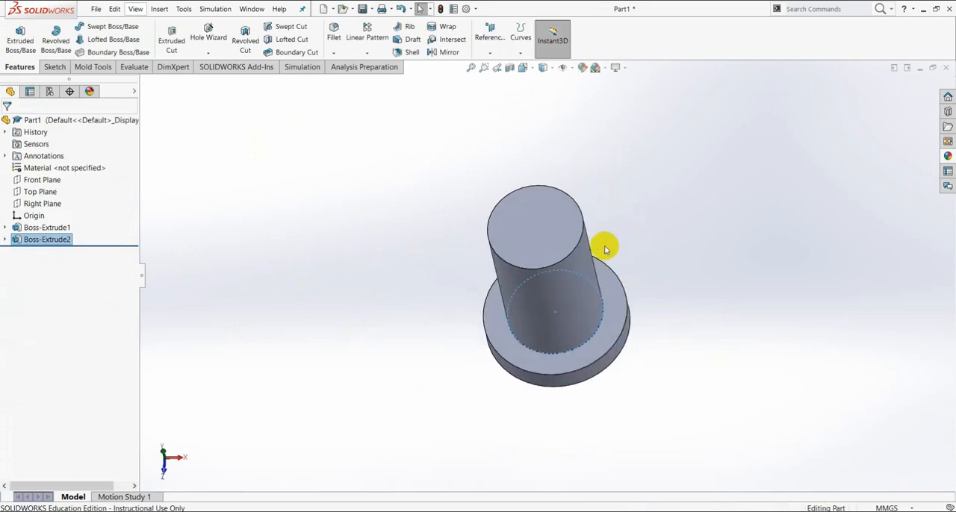
pyautogui.click(333, 53)
pyautogui.click(354, 78)
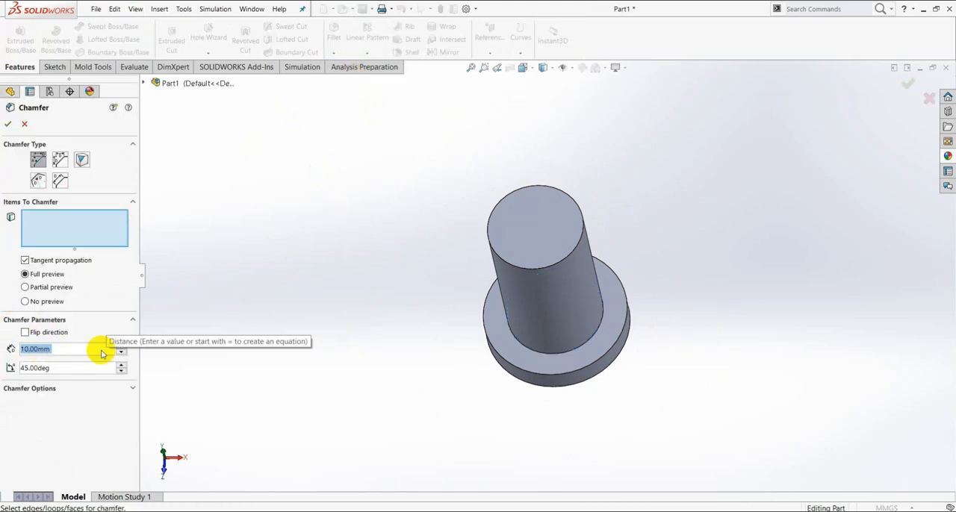
pyautogui.write('1')
pyautogui.press('Return')
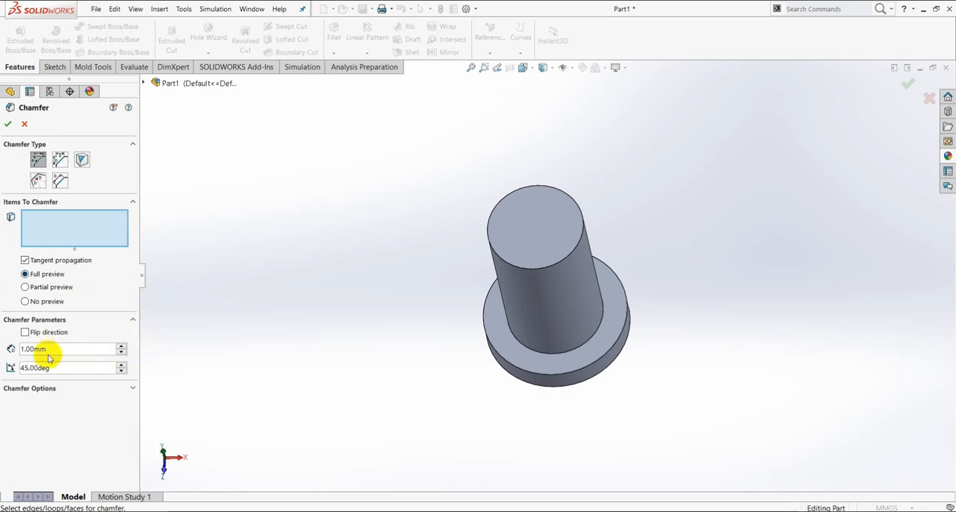
pyautogui.scroll(-4, 550, 259)
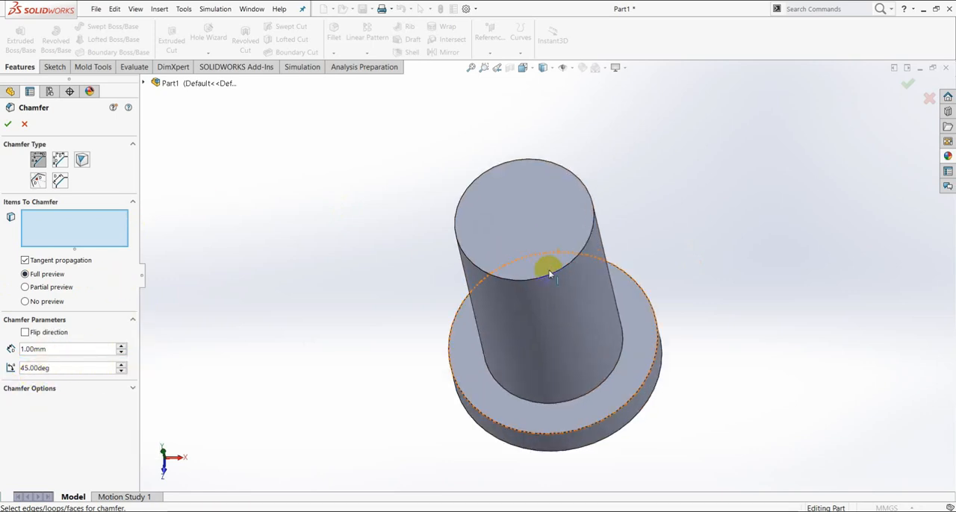
pyautogui.click(549, 276)
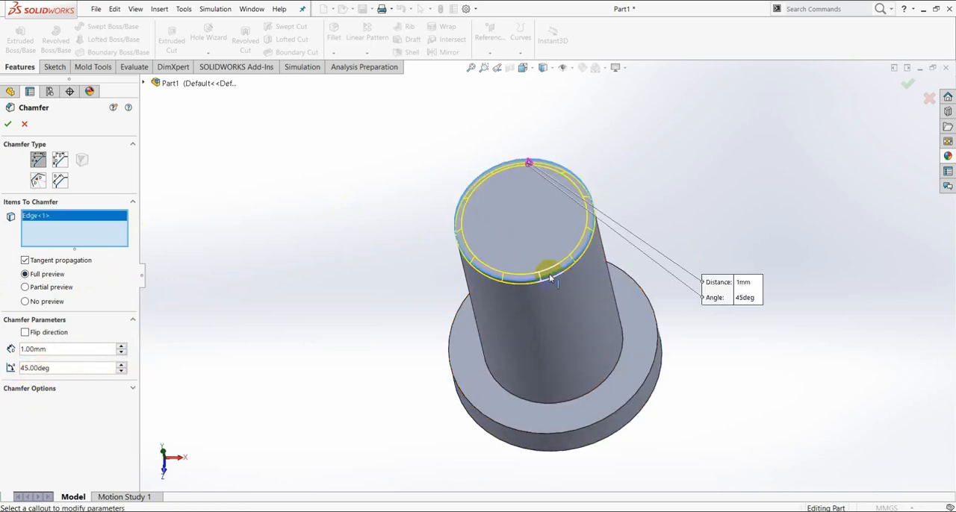
pyautogui.click(11, 123)
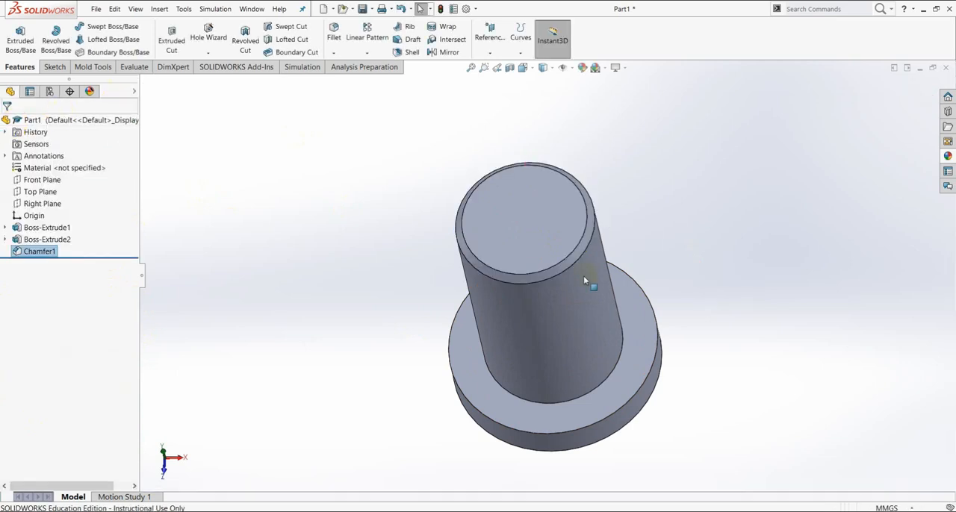
# - Assign the material 1023 Carbon Steel Sheet (SS) to the pin part
pyautogui.scroll(4, 587, 277)
pyautogui.moveTo(634, 316); pyautogui.dragTo(669, 224, button='middle')
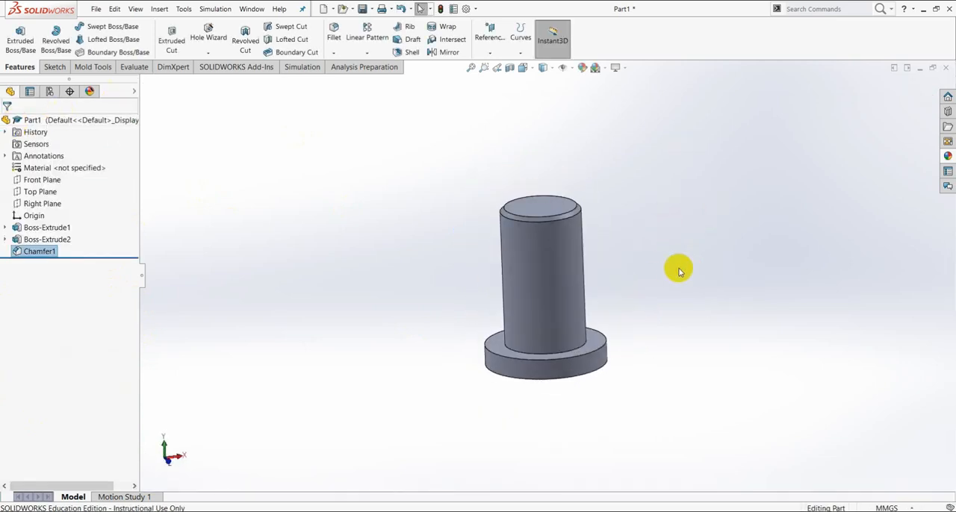
pyautogui.click(54, 169)
pyautogui.rightClick(64, 165)
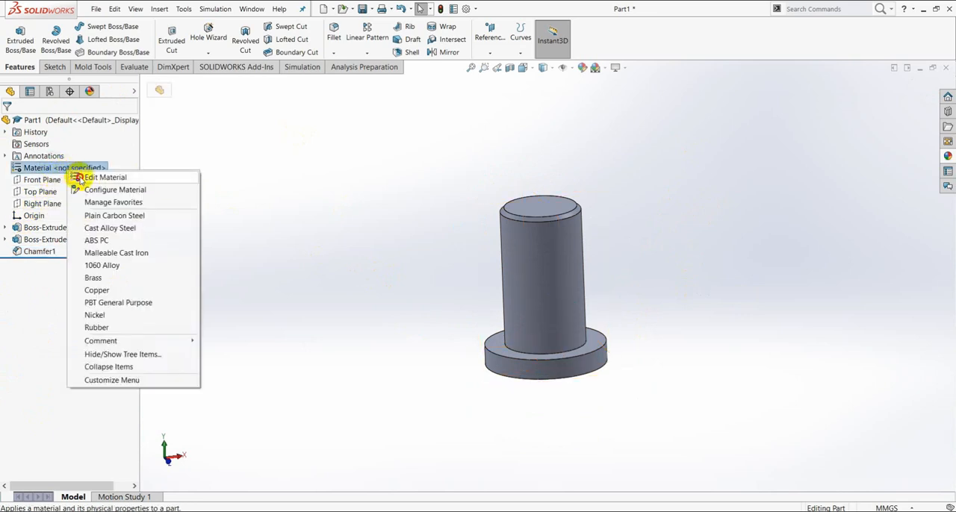
pyautogui.click(82, 177)
pyautogui.click(314, 115)
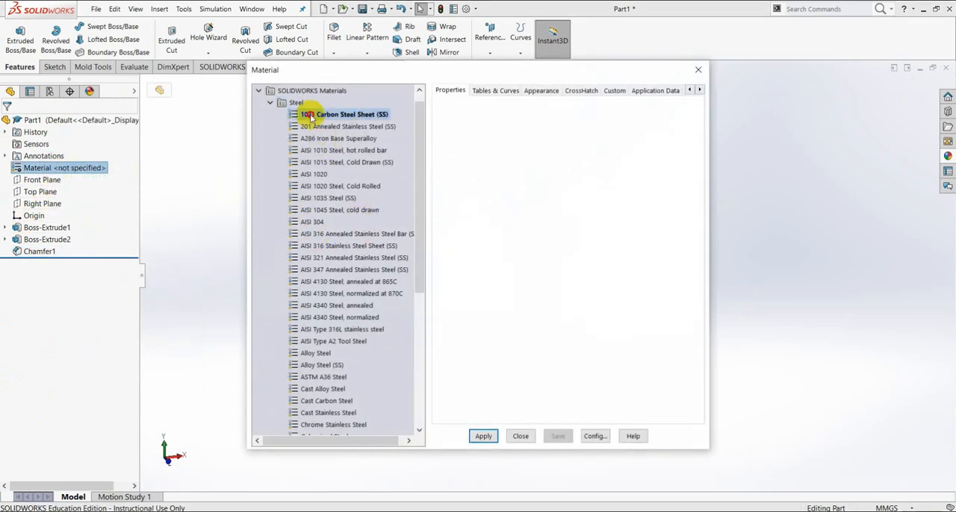
pyautogui.click(482, 438)
pyautogui.click(520, 436)
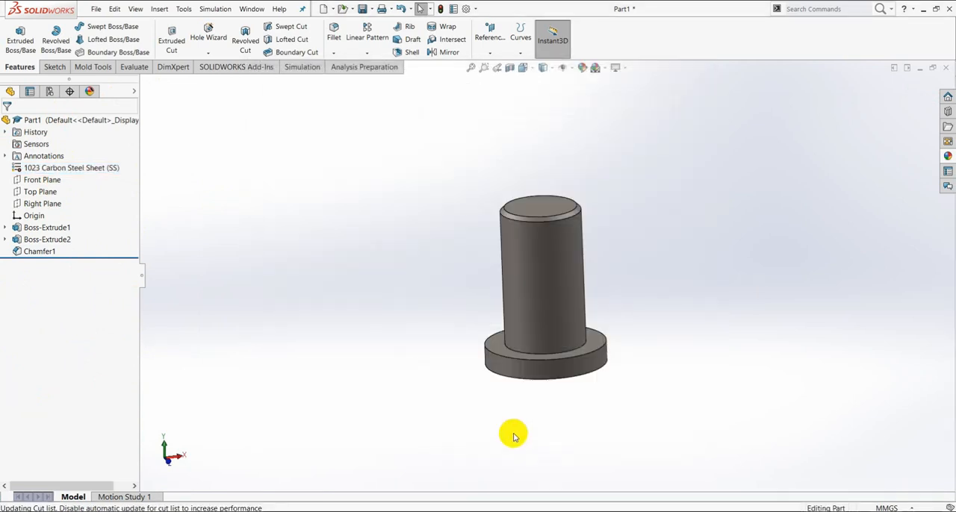
# - Change the appearance color of the whole pin part to blue
pyautogui.rightClick(51, 125)
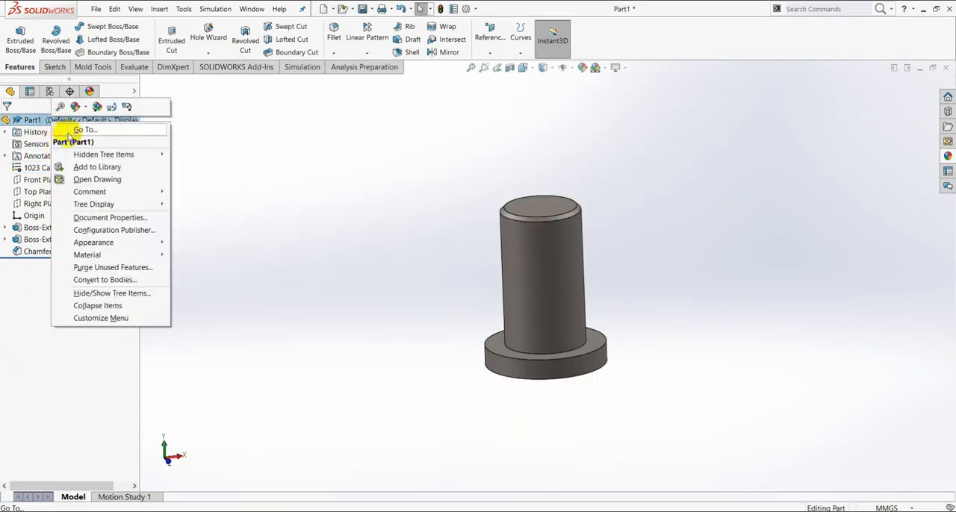
pyautogui.click(88, 109)
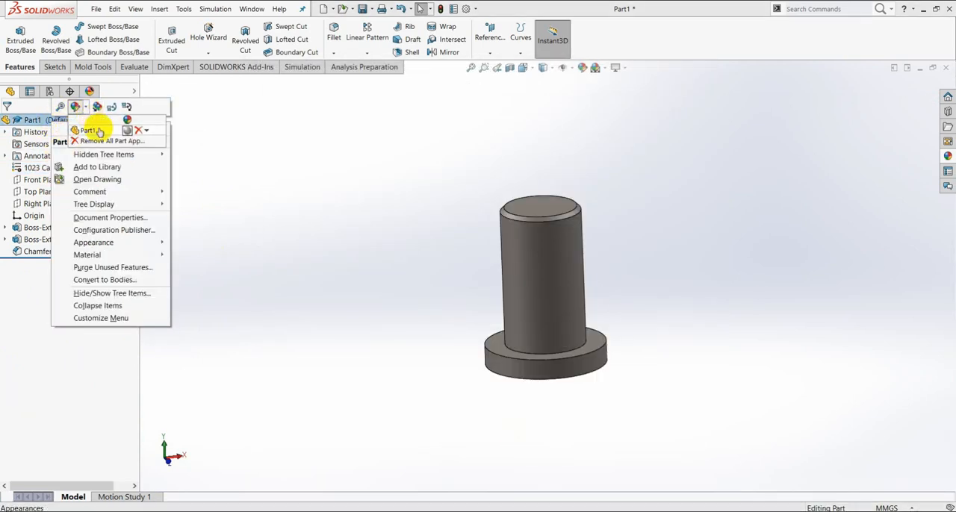
pyautogui.click(96, 134)
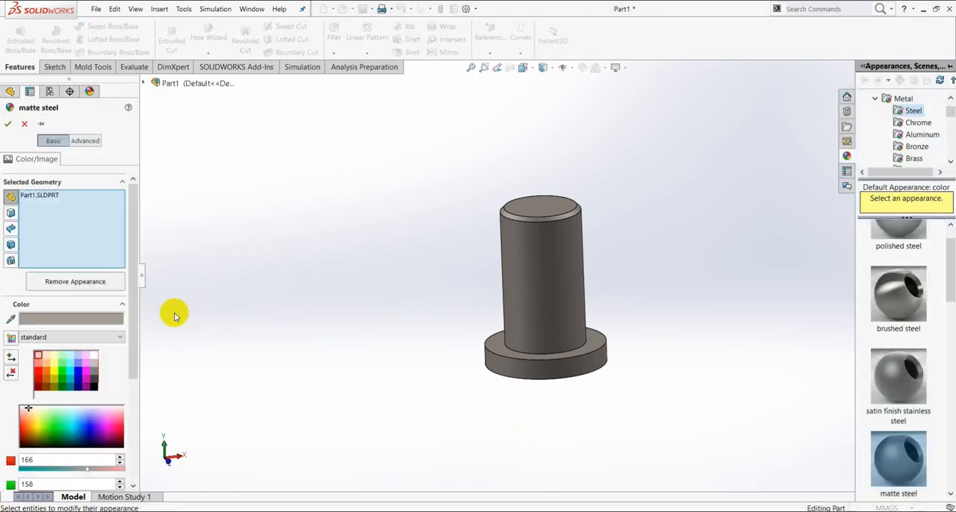
pyautogui.click(89, 426)
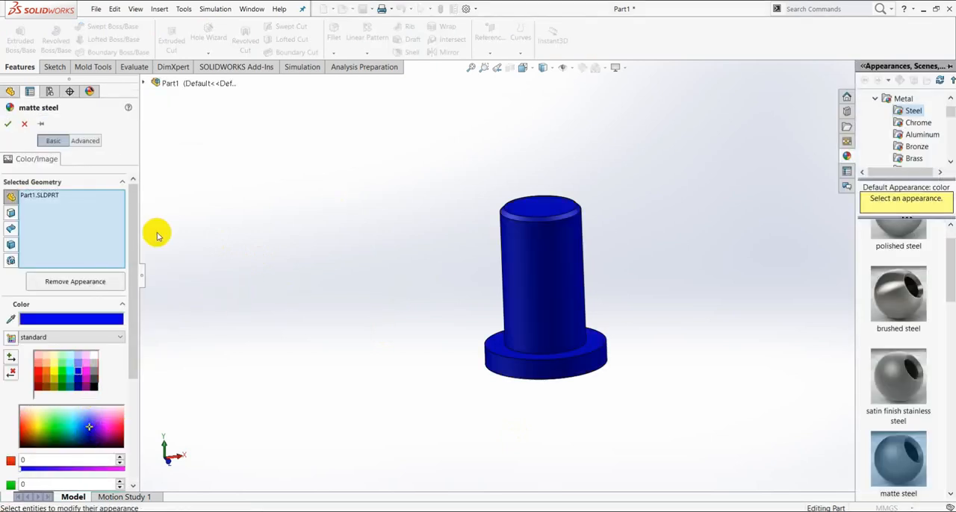
pyautogui.click(8, 125)
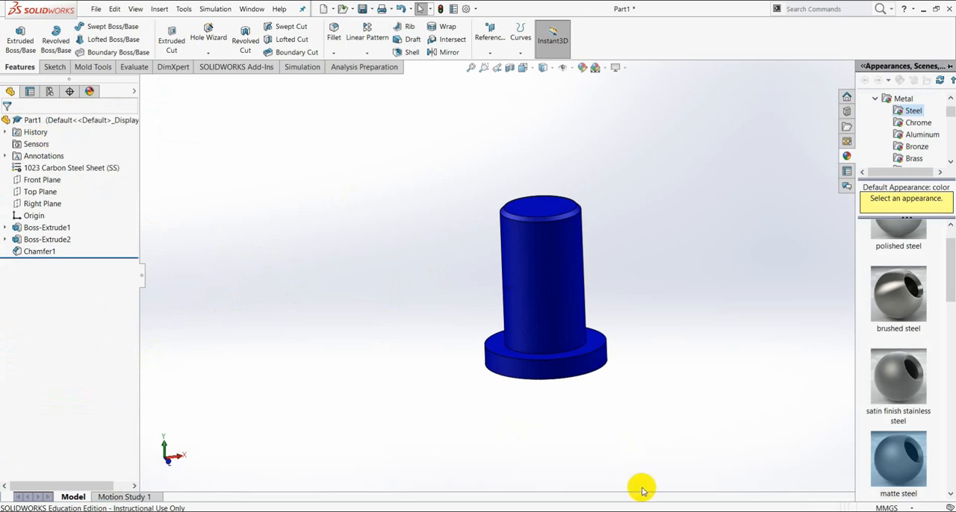
# - Switch to the empty Part5 document and start a sketch on the Front Plane
pyautogui.scroll(-3, 603, 321)
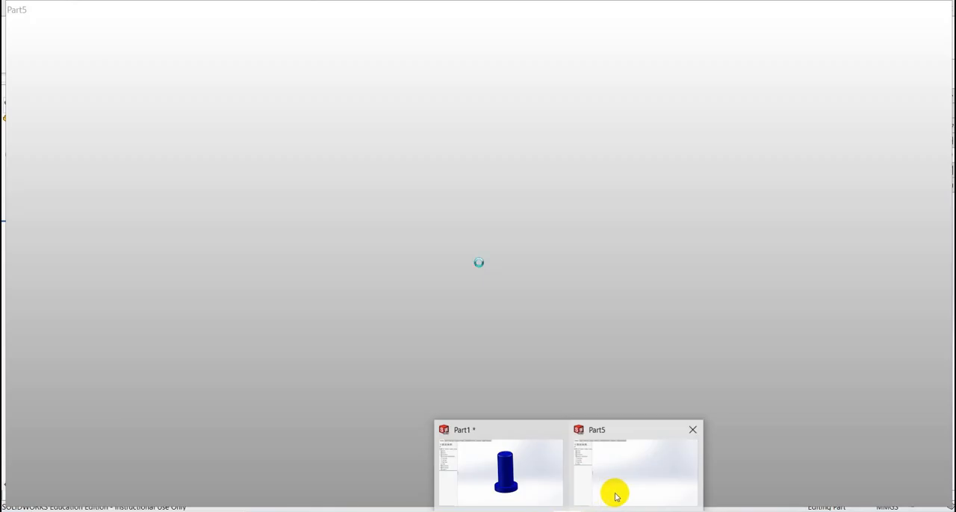
pyautogui.click(615, 492)
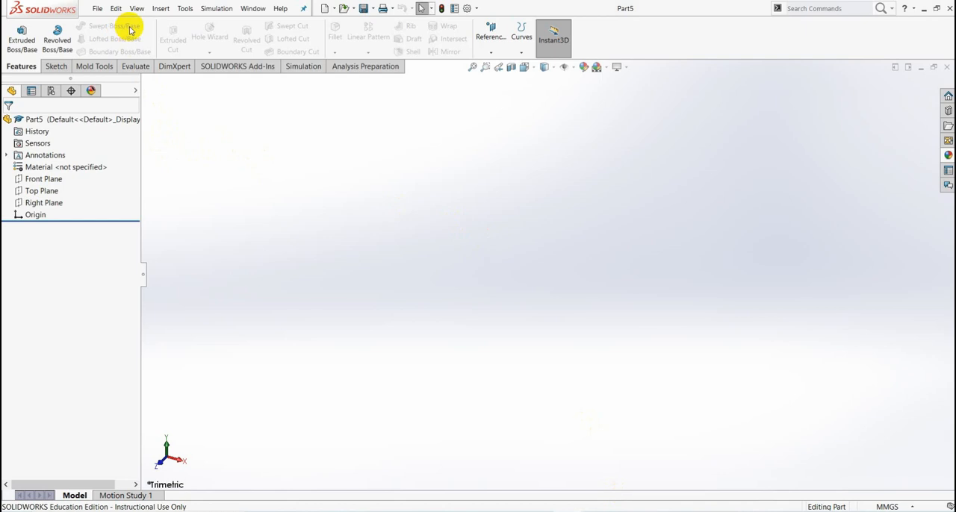
pyautogui.click(49, 180)
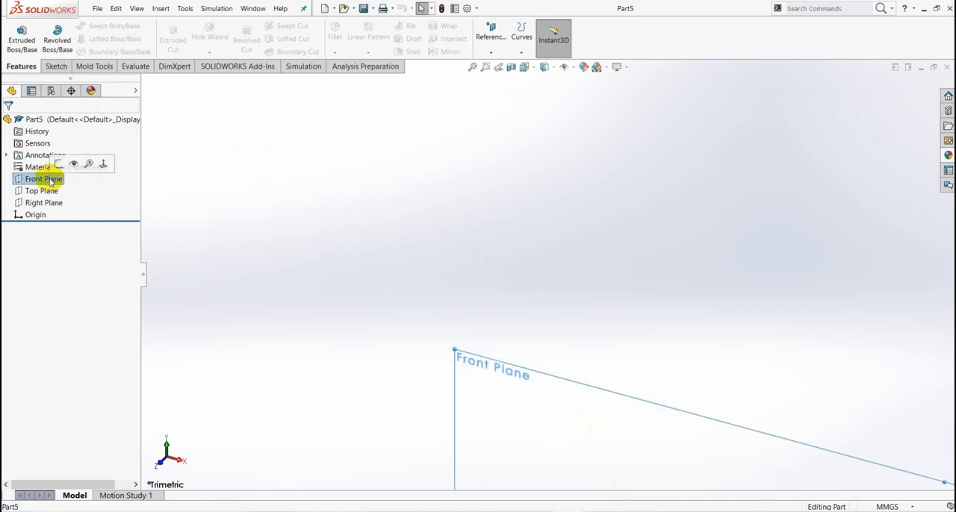
pyautogui.click(59, 165)
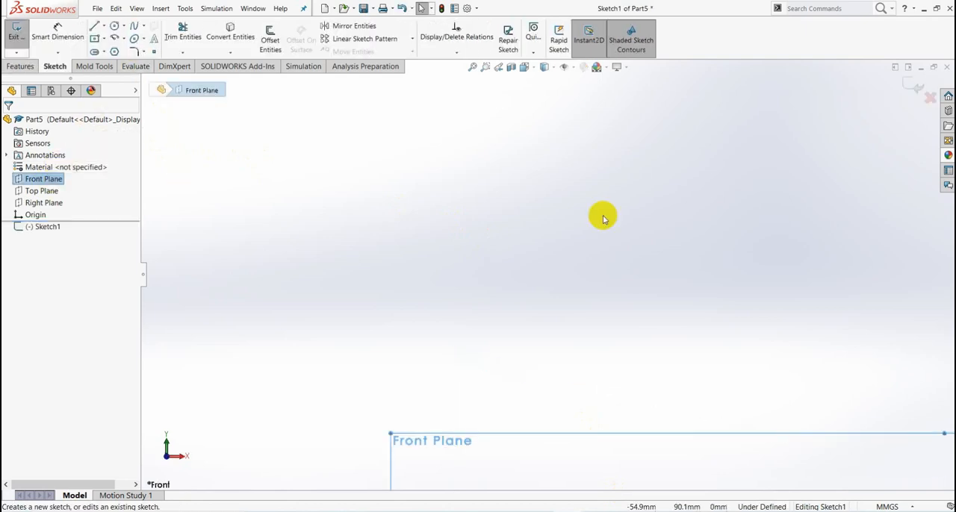
pyautogui.scroll(3, 695, 340)
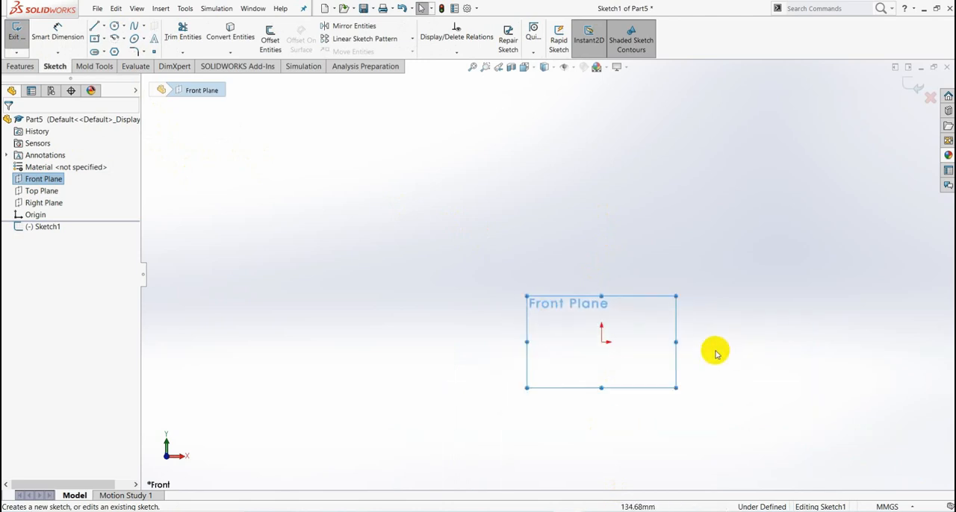
pyautogui.scroll(-6, 650, 326)
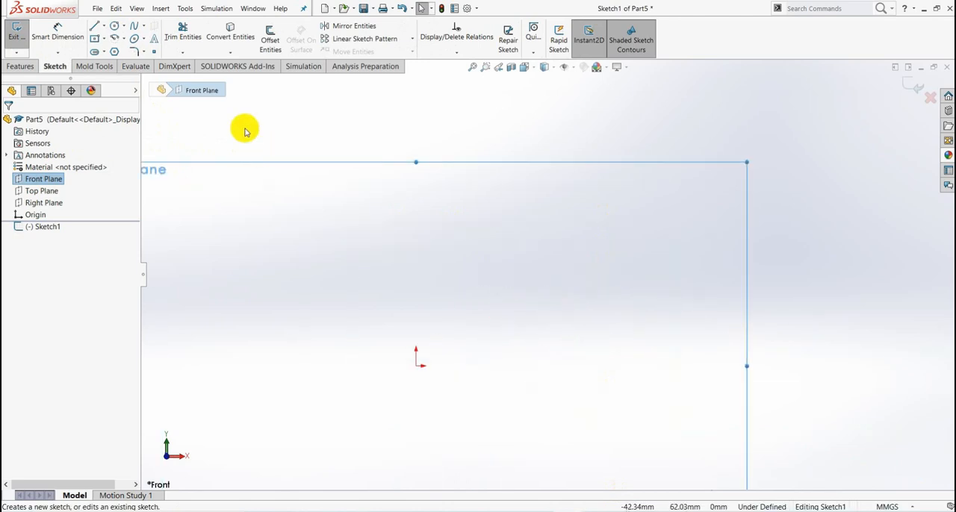
# - Sketch a small circle above and to the right of the origin and dimension its diameter to 3 mm
pyautogui.click(115, 26)
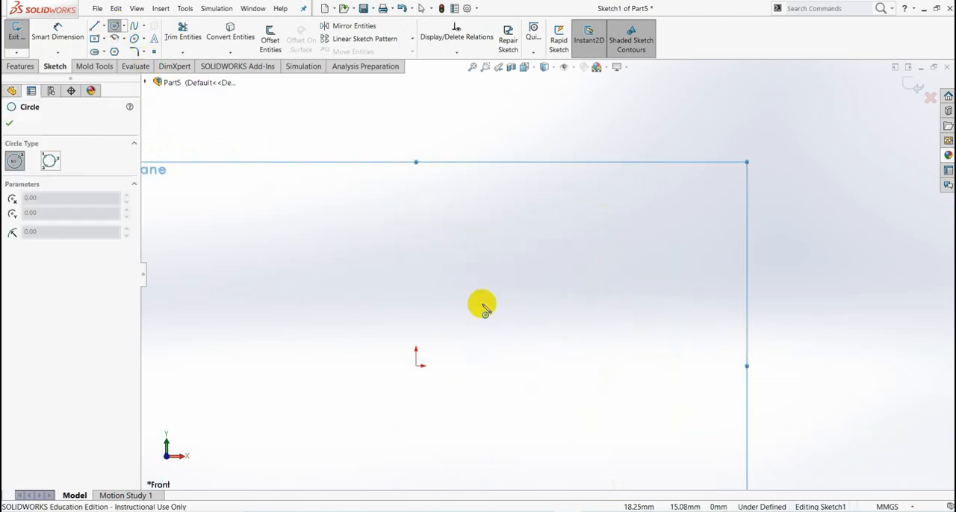
pyautogui.scroll(-1, 489, 351)
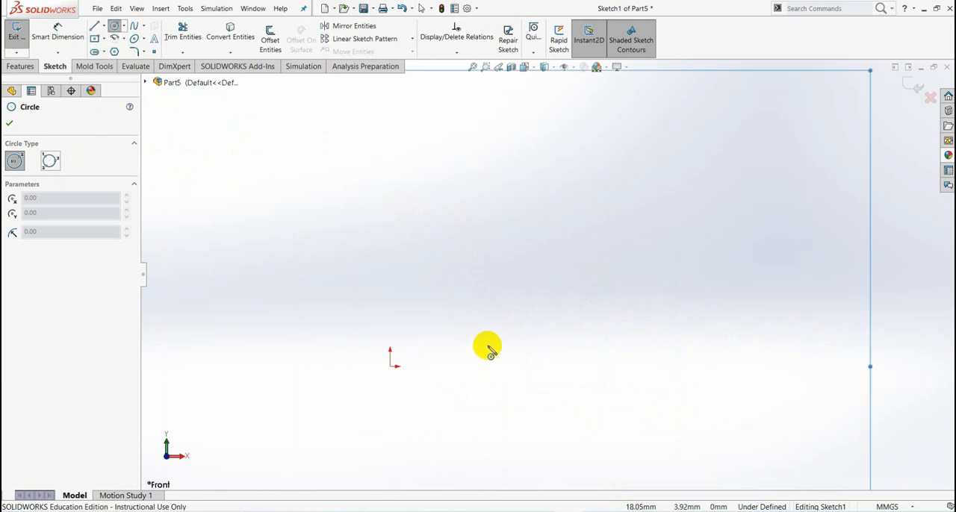
pyautogui.click(482, 346)
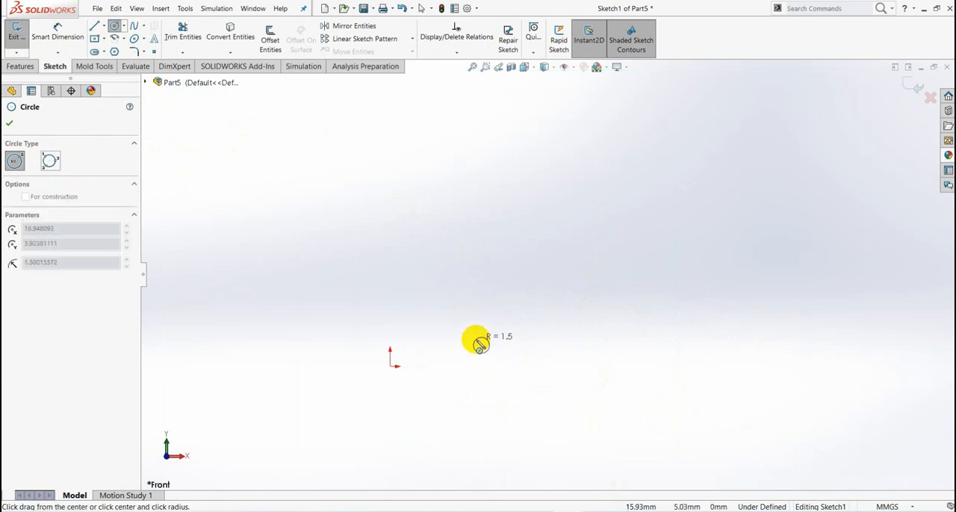
pyautogui.click(478, 337)
pyautogui.click(45, 31)
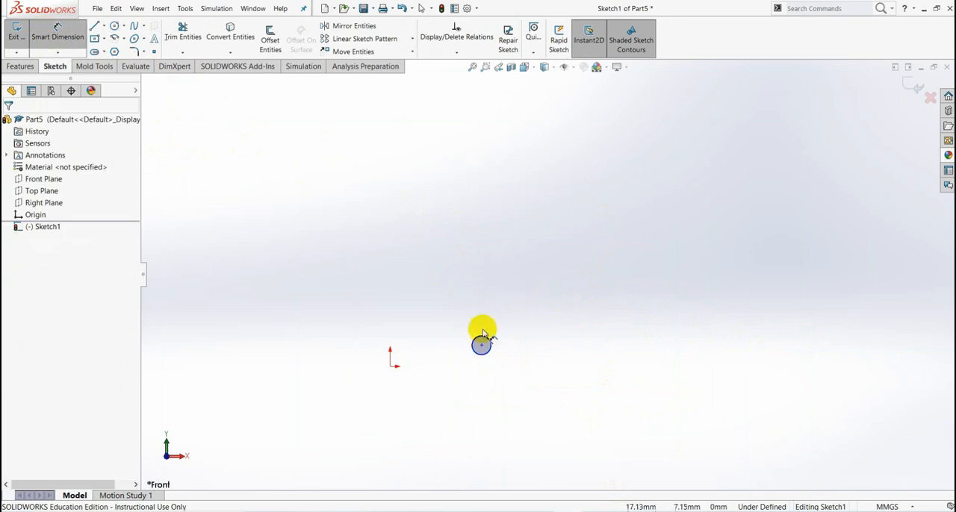
pyautogui.click(487, 337)
pyautogui.click(480, 384)
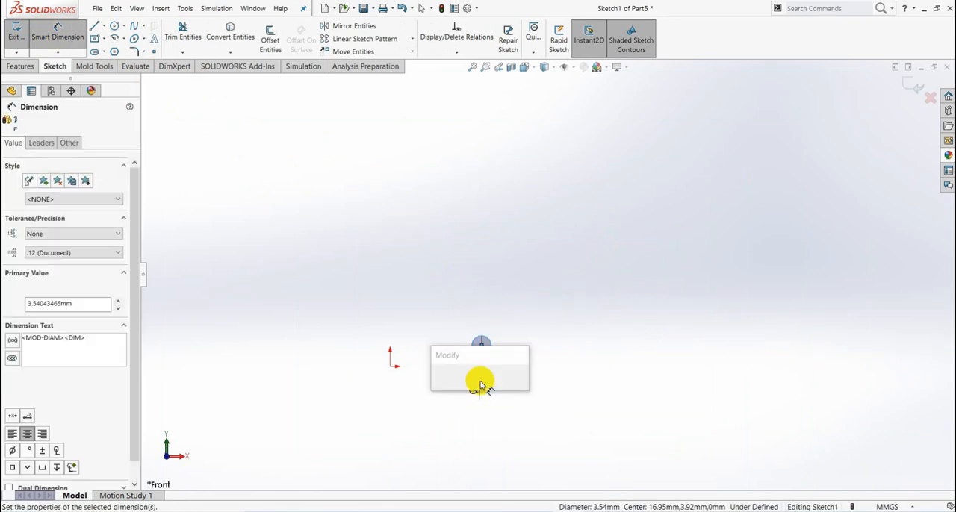
pyautogui.write('3')
pyautogui.press('Return')
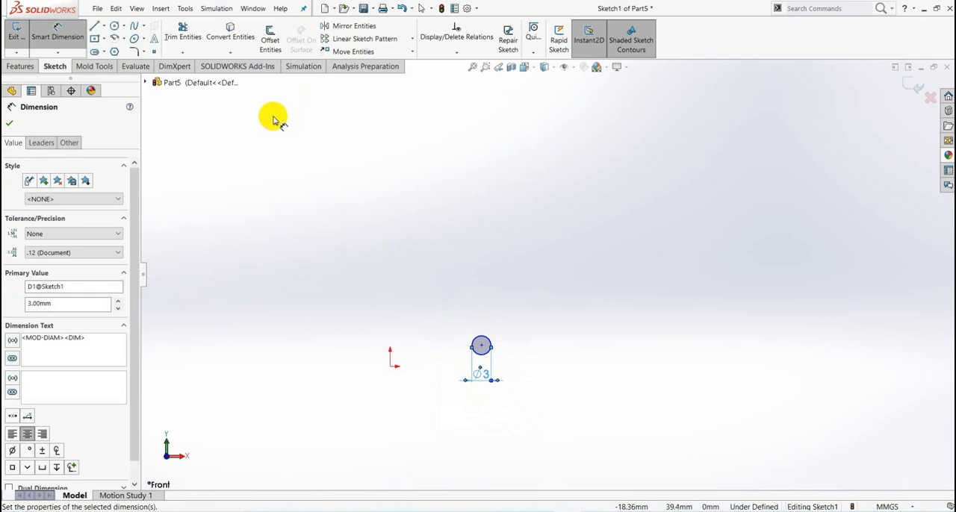
# - Draw a centerline about 14.7 mm long from the origin to the circle's underside, tangent to the circle, and make it horizontal
pyautogui.click(104, 25)
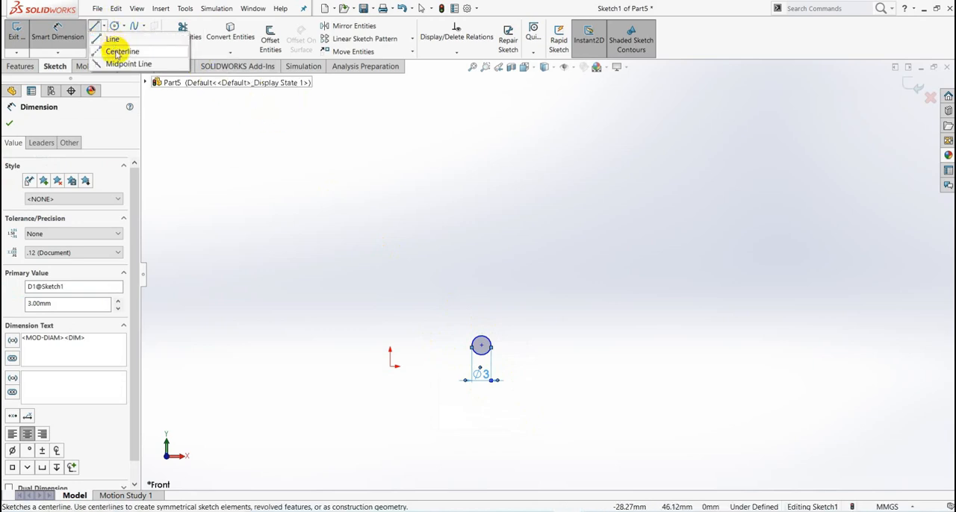
pyautogui.click(118, 52)
pyautogui.scroll(-3, 394, 359)
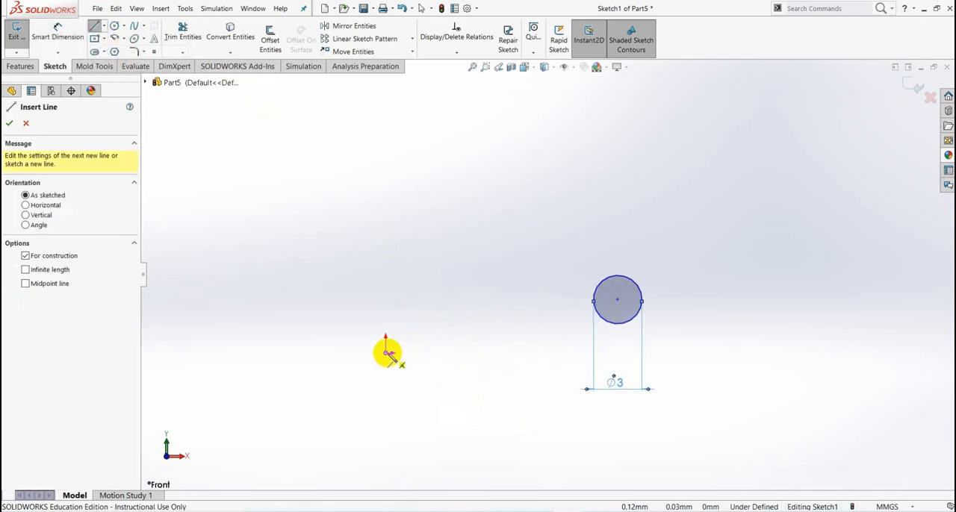
pyautogui.moveTo(387, 352); pyautogui.dragTo(620, 326)
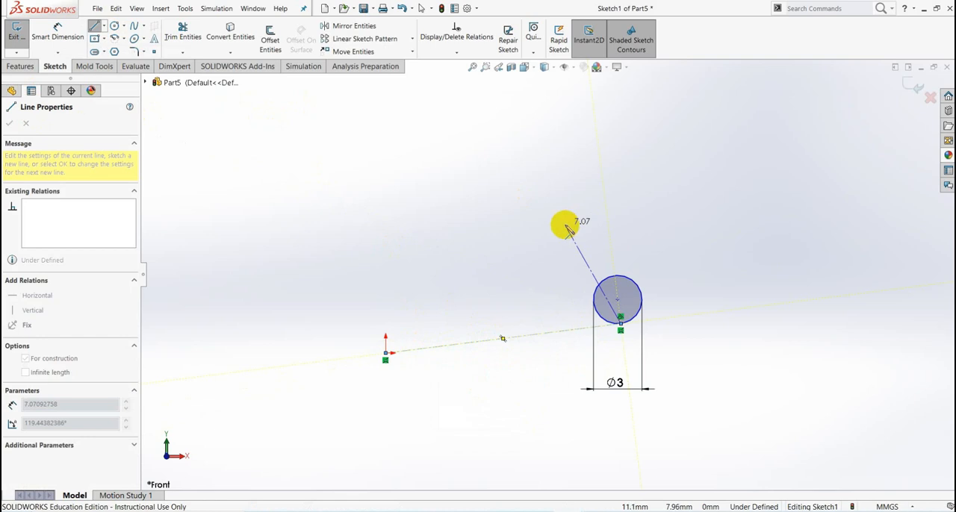
pyautogui.press('Escape')
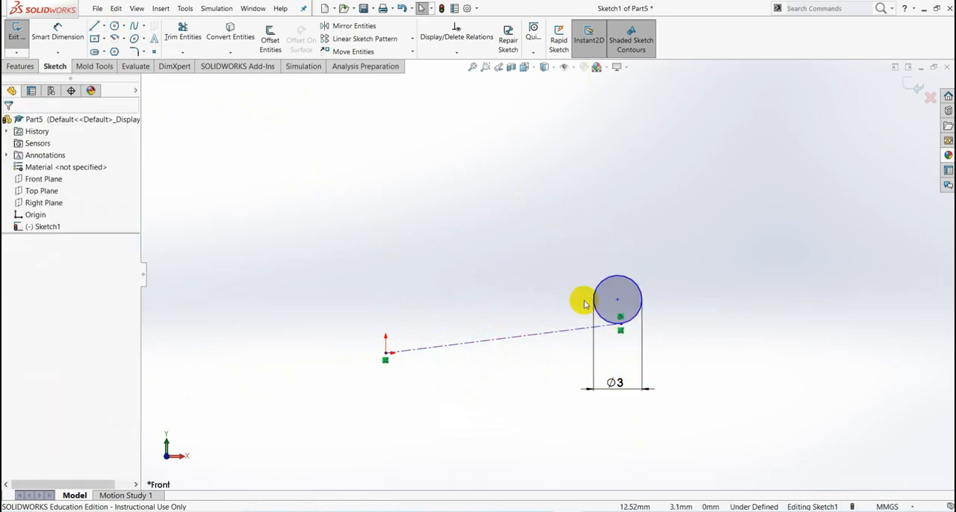
pyautogui.click(529, 340)
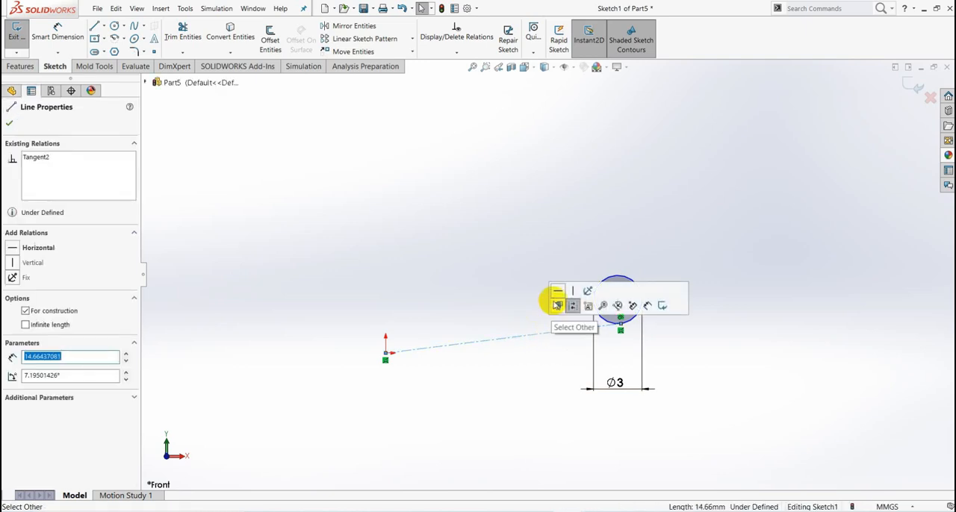
pyautogui.click(558, 293)
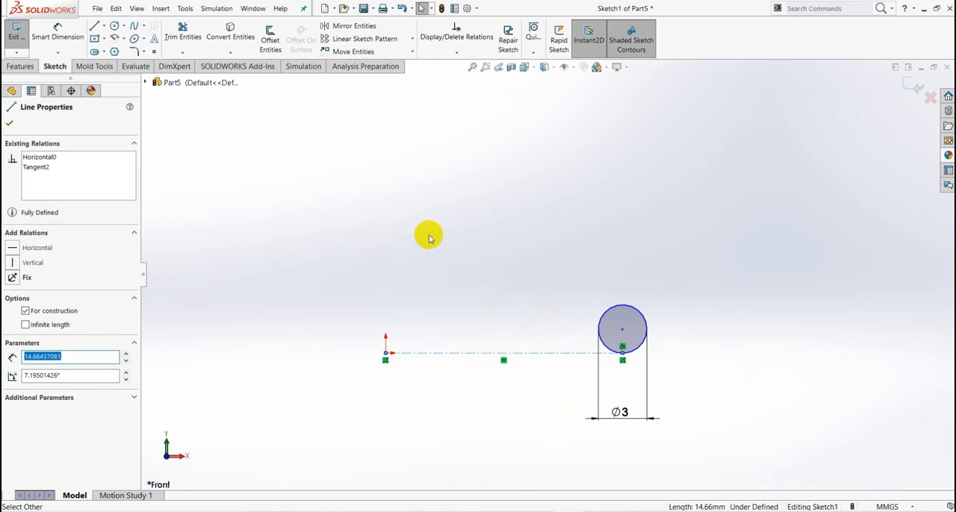
pyautogui.click(12, 126)
# - Dimension the centerline's length to 9 mm and exit the sketch
pyautogui.click(45, 34)
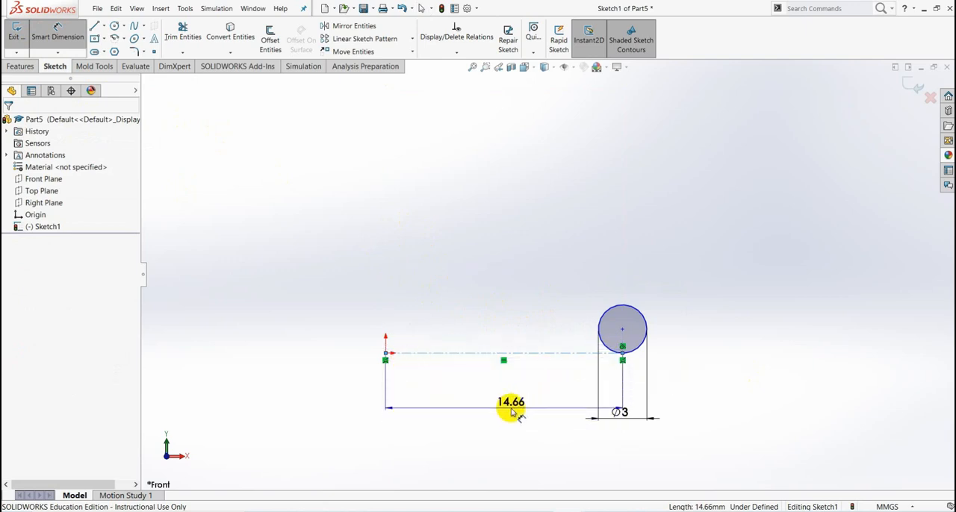
pyautogui.click(498, 420)
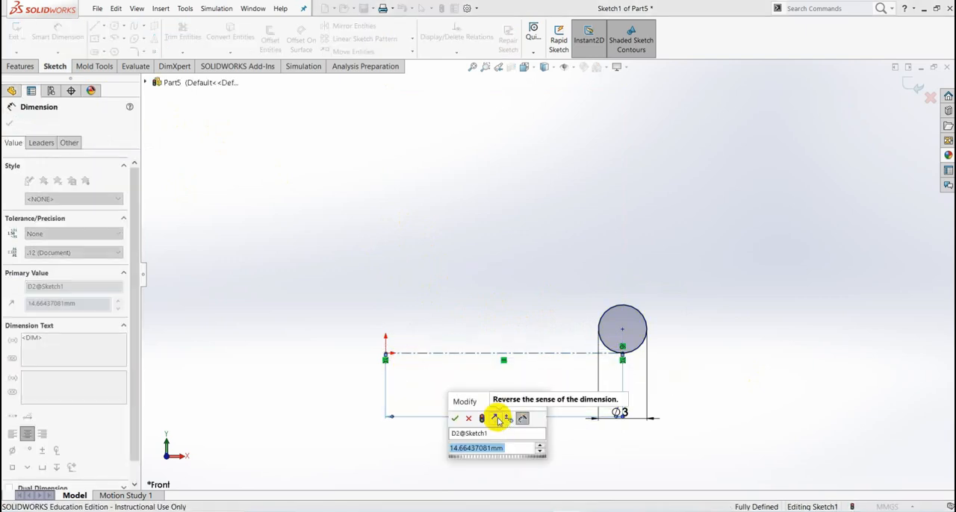
pyautogui.write('9')
pyautogui.press('Return')
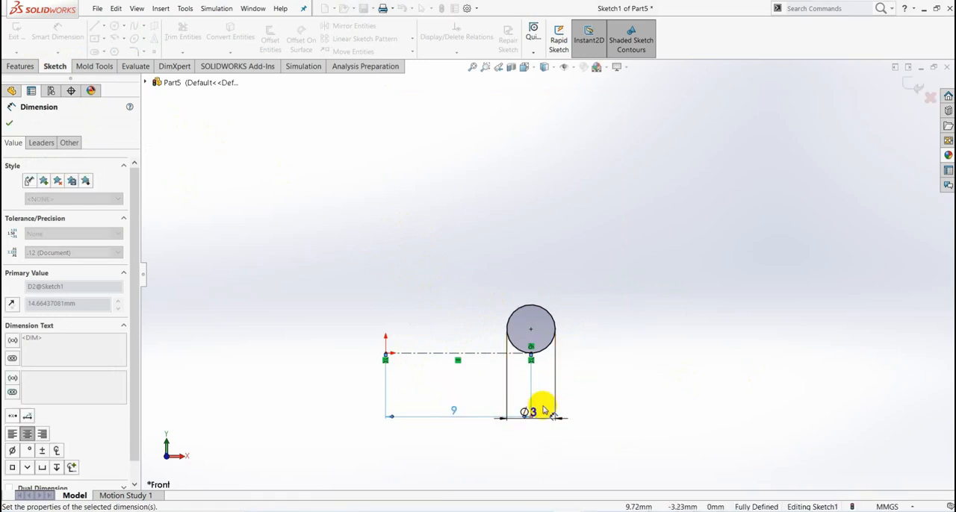
pyautogui.click(10, 125)
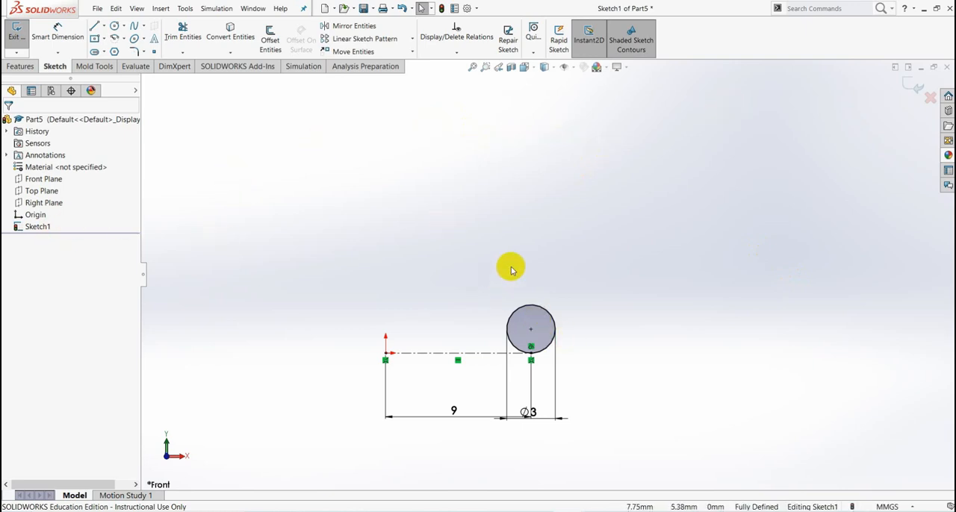
pyautogui.scroll(5, 523, 247)
pyautogui.scroll(-4, 539, 210)
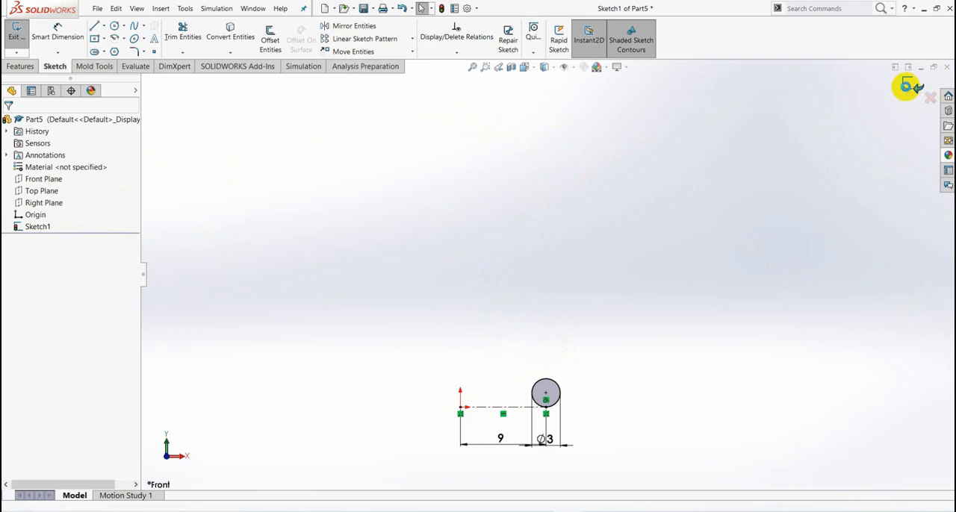
pyautogui.click(910, 87)
pyautogui.click(400, 243)
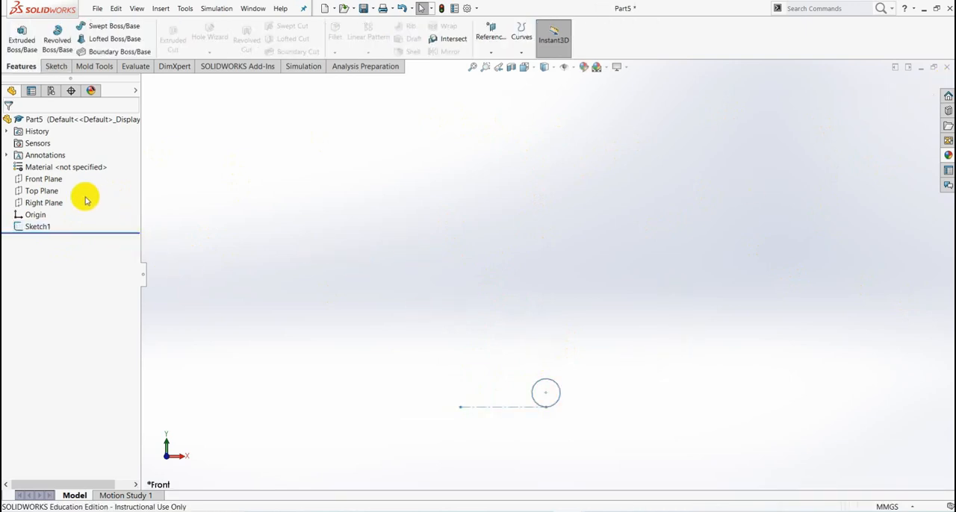
# - On a new Front Plane sketch, draw a vertical line upward from the origin as the spring's path and exit the sketch
pyautogui.click(48, 182)
pyautogui.click(57, 166)
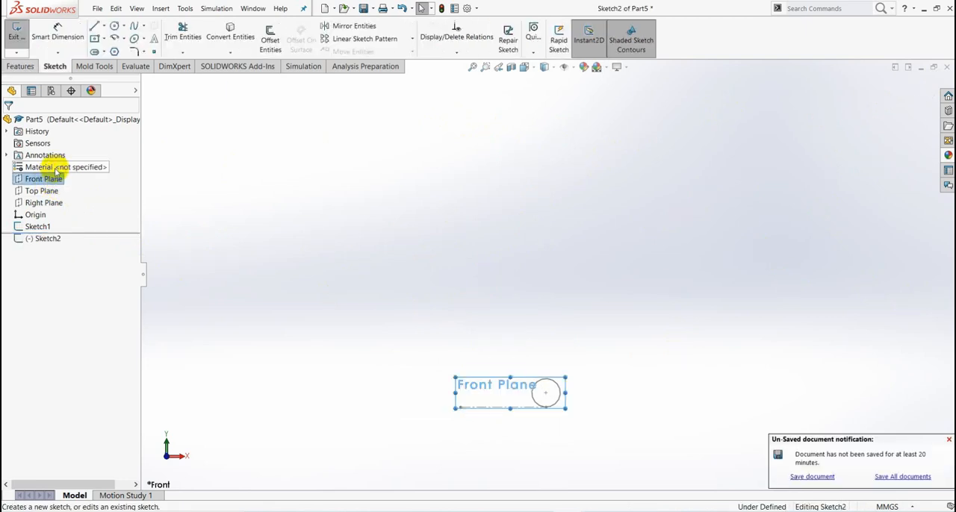
pyautogui.click(103, 26)
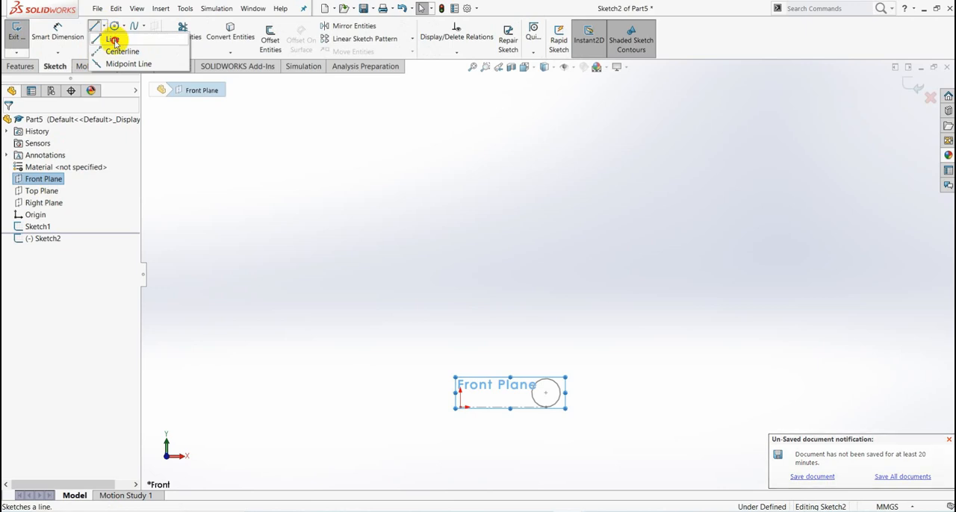
pyautogui.click(113, 37)
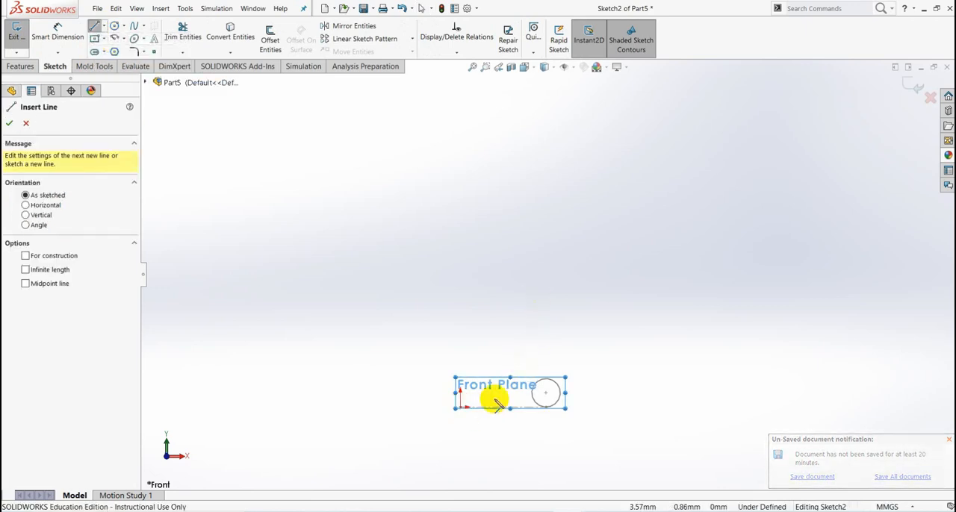
pyautogui.scroll(-3, 470, 409)
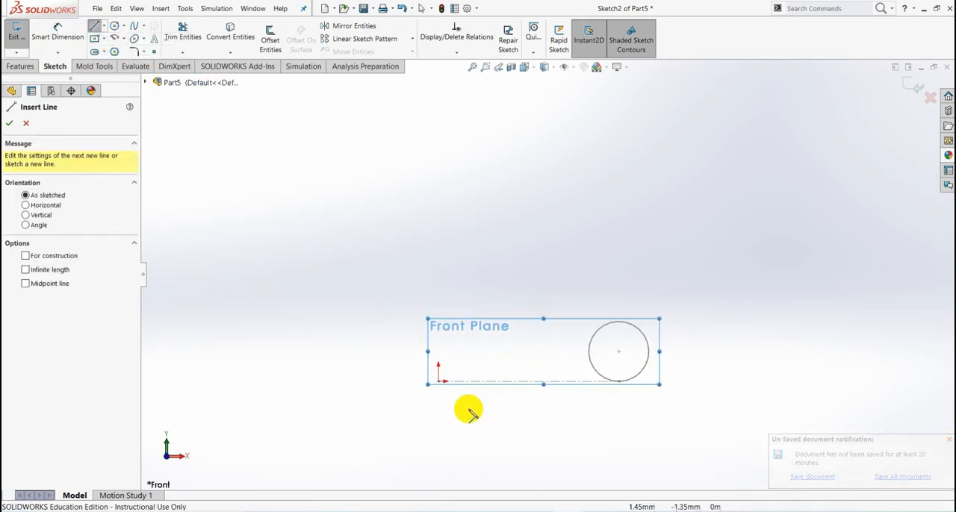
pyautogui.click(441, 383)
pyautogui.scroll(6, 465, 187)
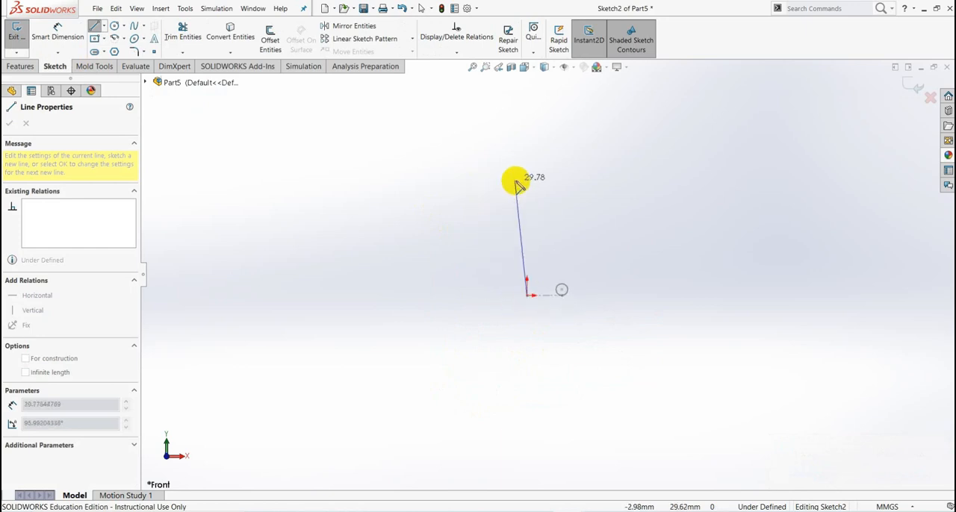
pyautogui.scroll(-2, 528, 182)
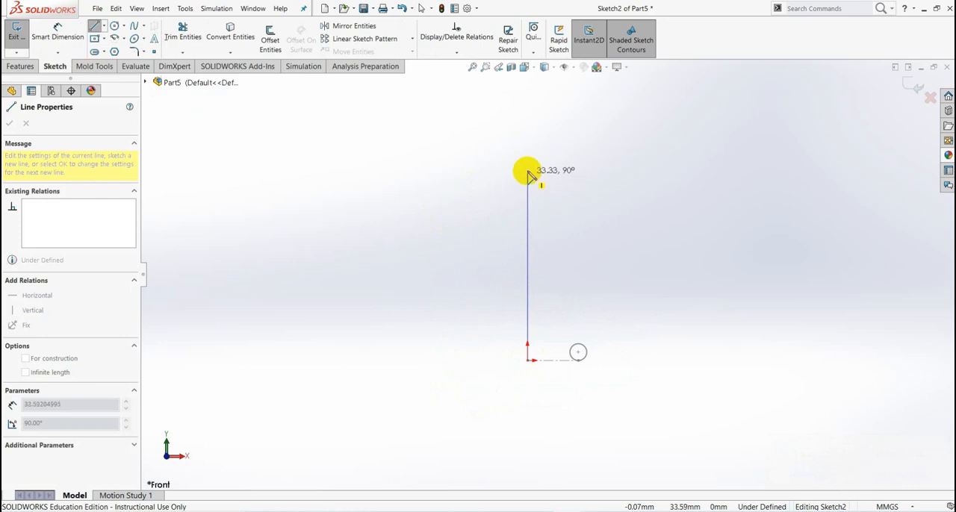
pyautogui.click(527, 148)
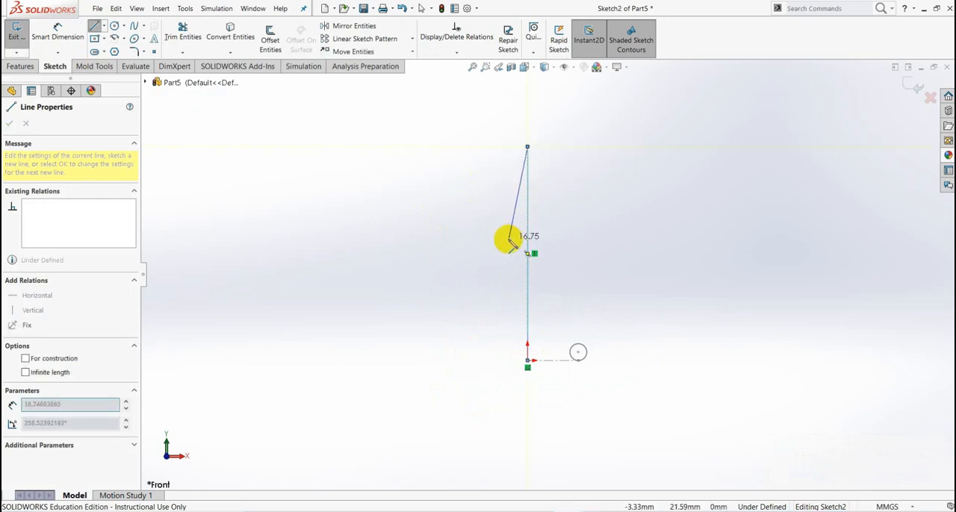
pyautogui.press('Escape')
pyautogui.press('Escape')
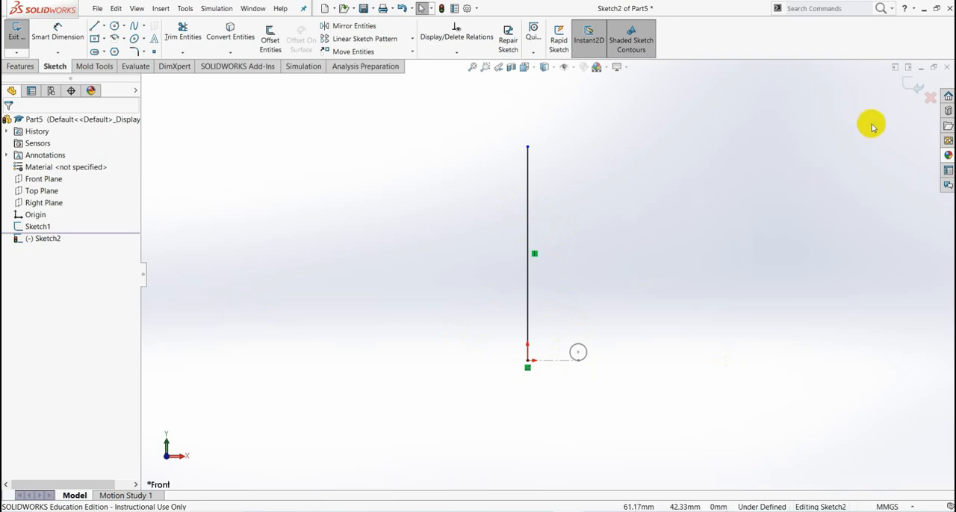
pyautogui.click(916, 87)
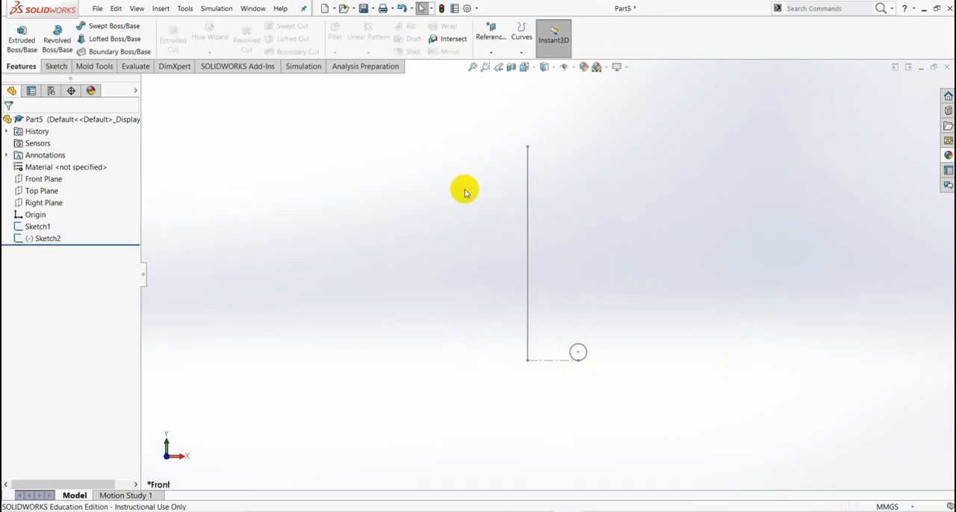
# - Start a Swept Boss/Base with the wire circle sketch as profile and the vertical line sketch as path
pyautogui.click(102, 29)
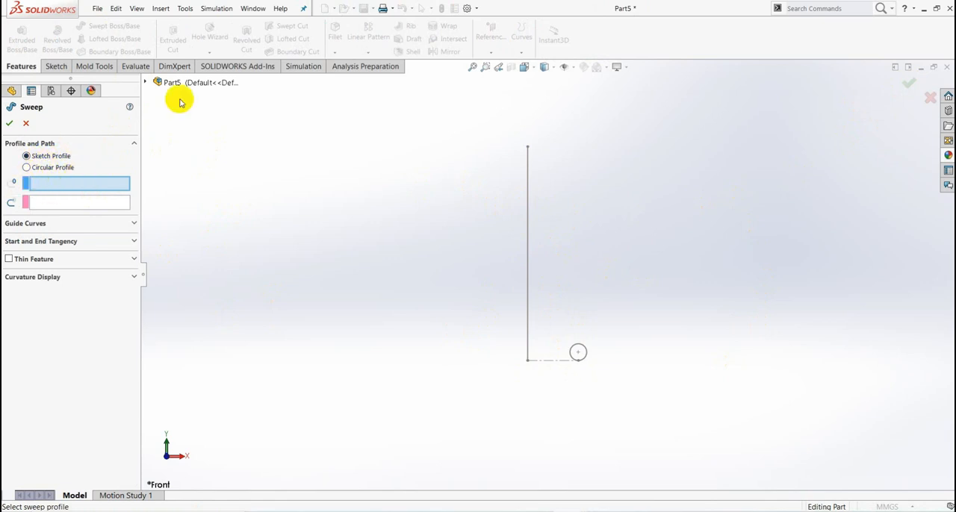
pyautogui.click(145, 82)
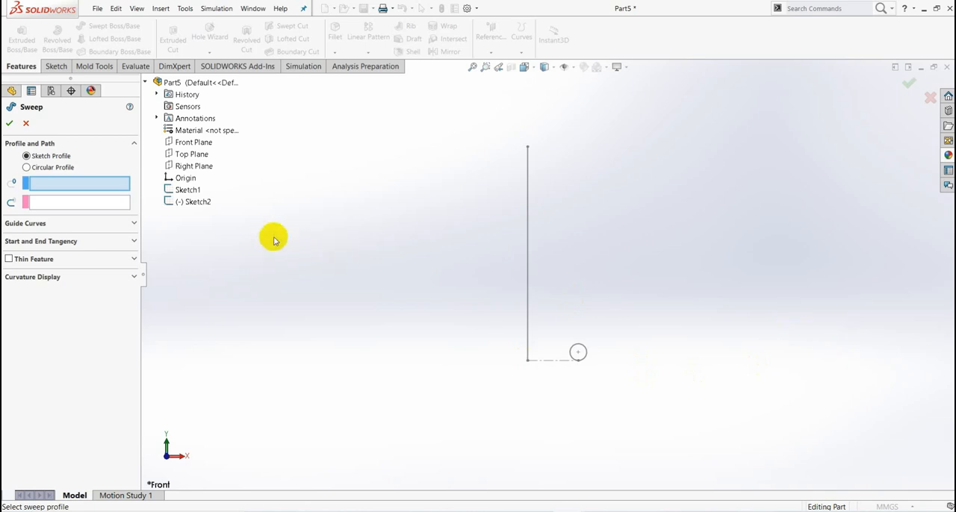
pyautogui.click(187, 192)
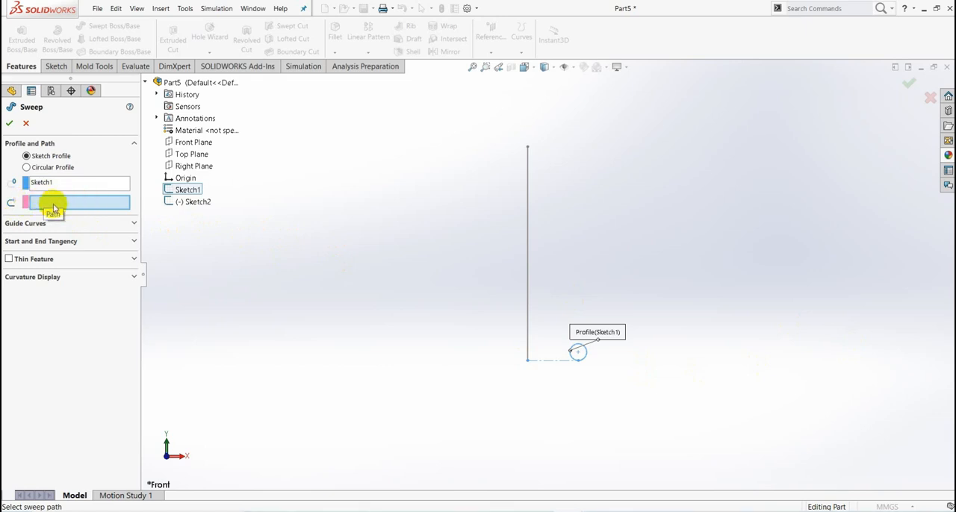
pyautogui.click(198, 203)
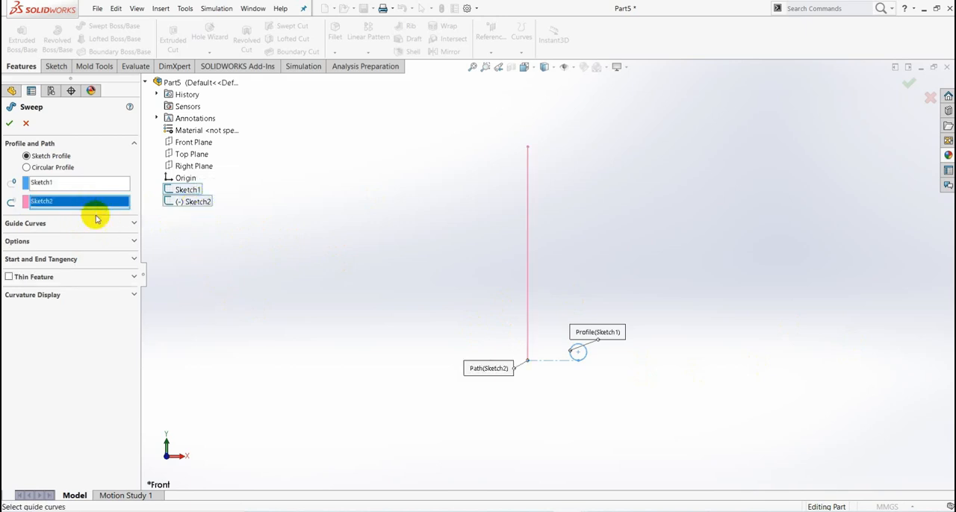
# - Set the sweep's profile orientation to Keep Normal Constant and its profile twist to Specify Twist Value
pyautogui.click(134, 243)
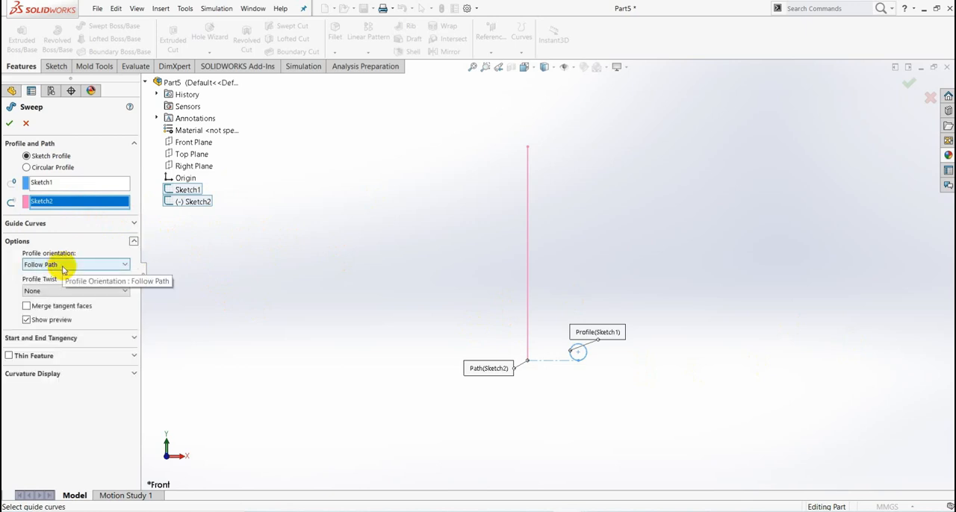
pyautogui.click(121, 266)
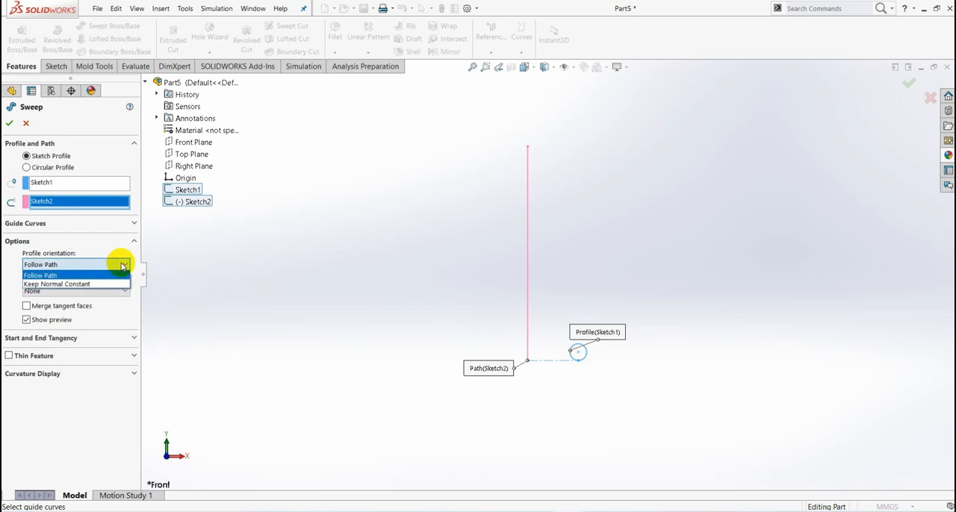
pyautogui.click(84, 285)
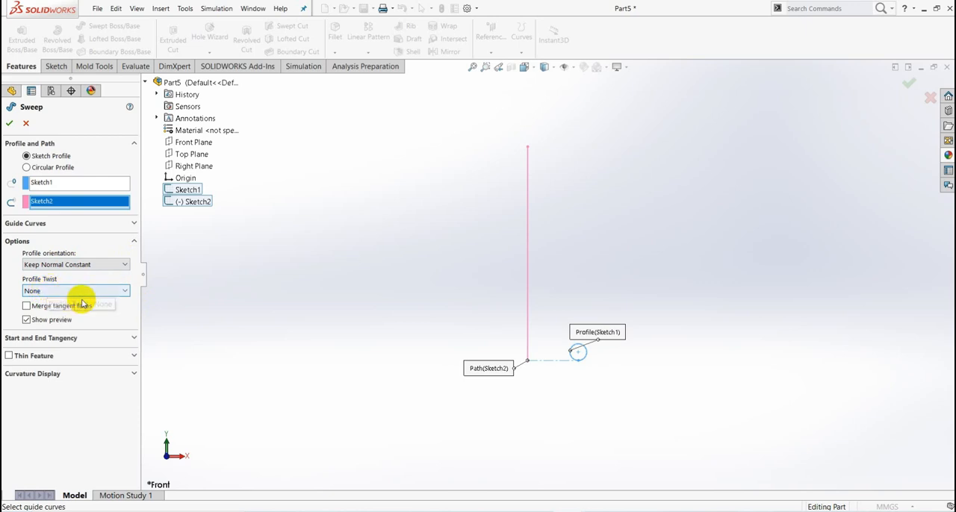
pyautogui.click(127, 291)
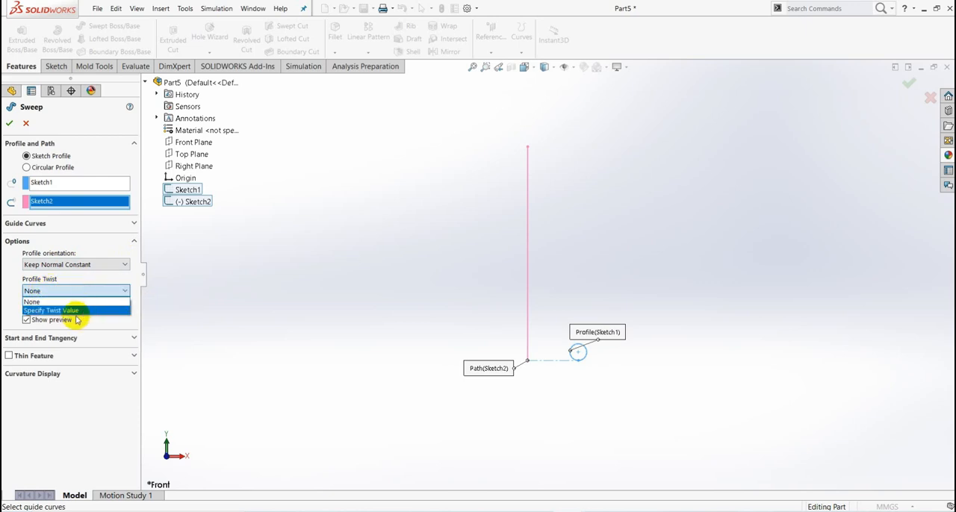
pyautogui.click(71, 311)
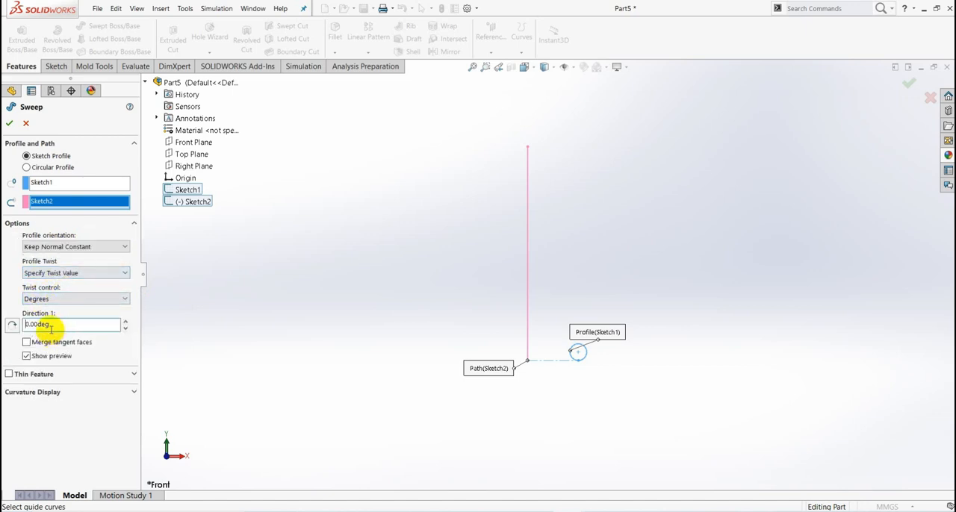
# - Control the sweep's twist by revolutions, set it to 8, and create the coil
pyautogui.click(124, 299)
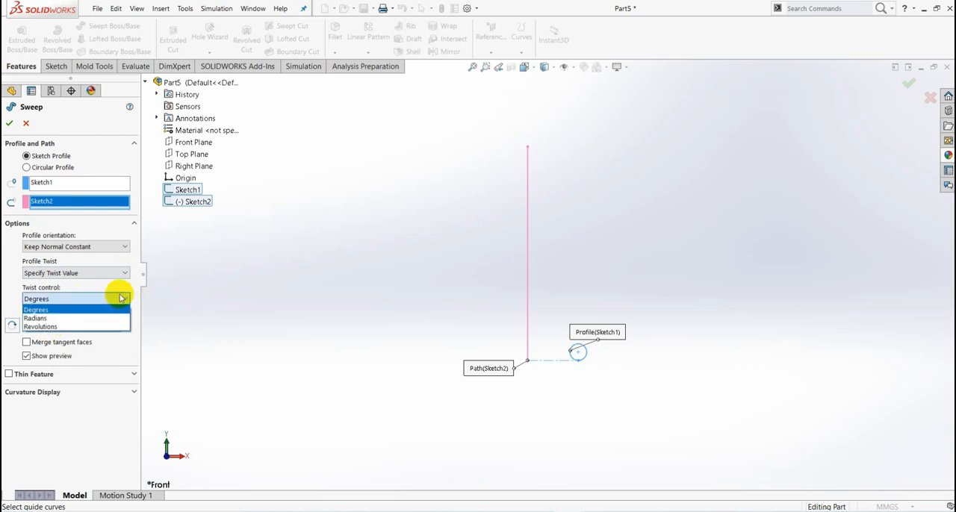
pyautogui.click(68, 328)
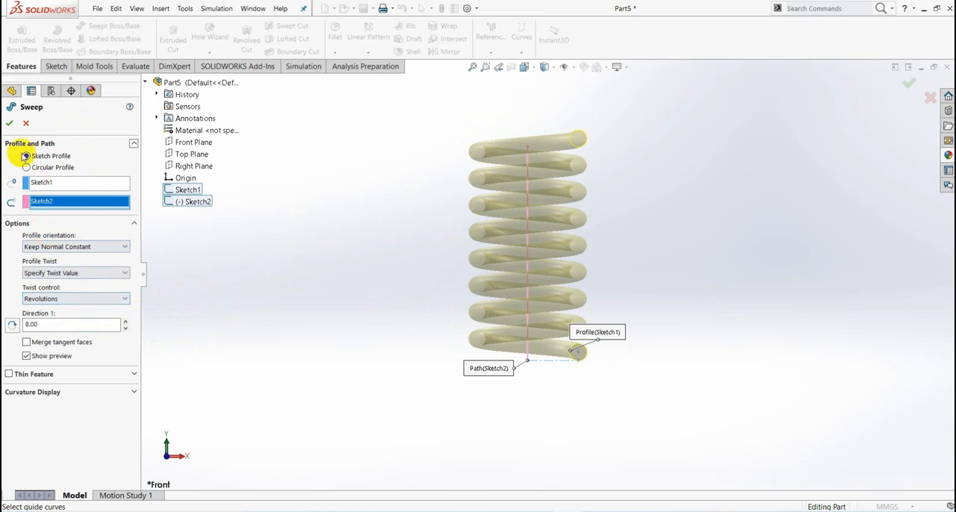
pyautogui.click(11, 125)
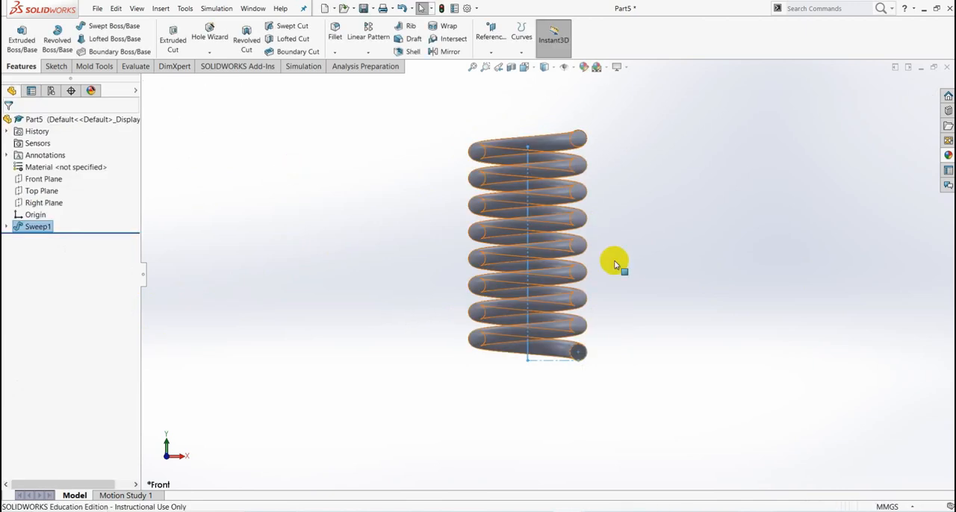
# - Edit the sweep's path sketch, stretch the vertical line's upper end to about 90 mm above the origin, and exit the sketch
pyautogui.scroll(3, 612, 247)
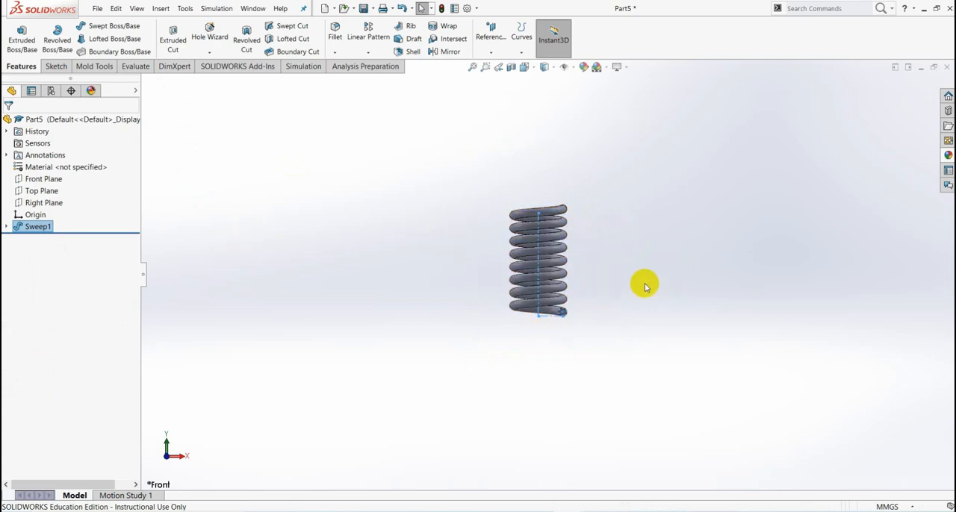
pyautogui.scroll(-3, 643, 285)
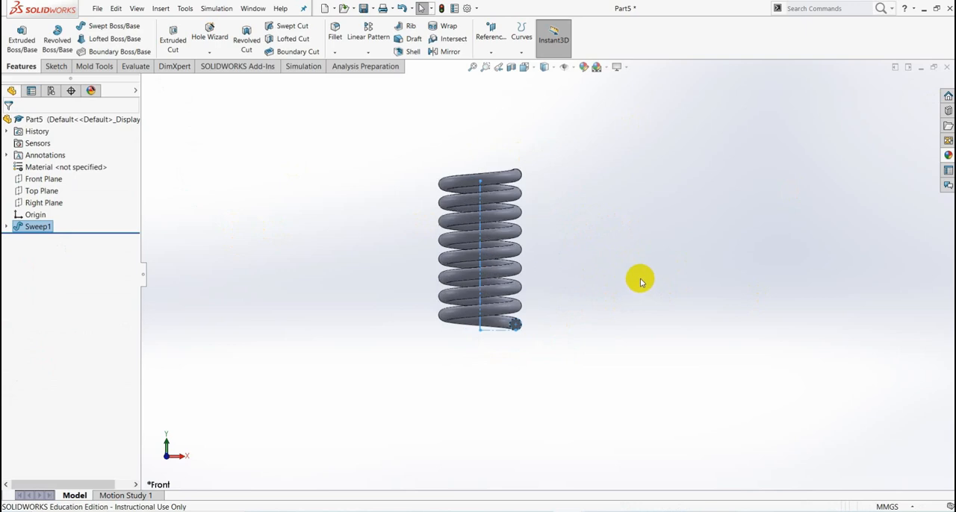
pyautogui.click(8, 227)
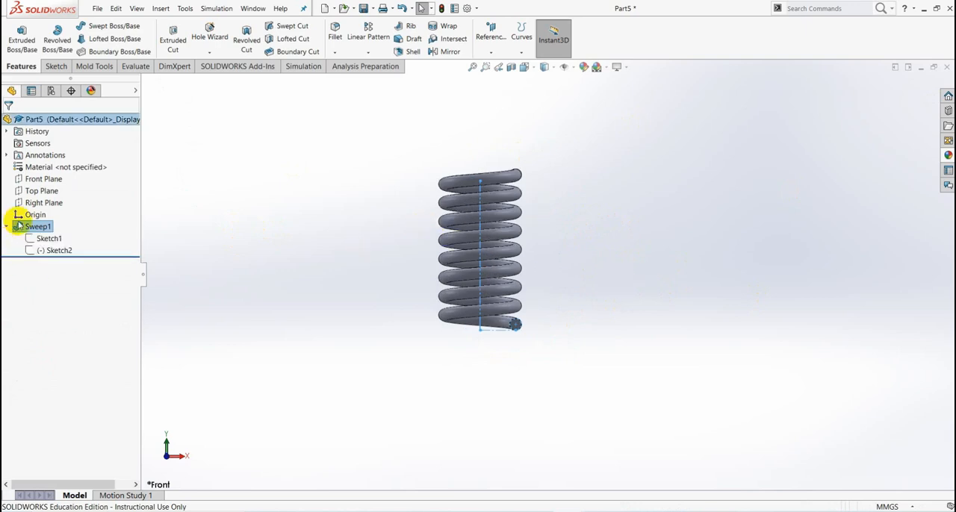
pyautogui.click(58, 252)
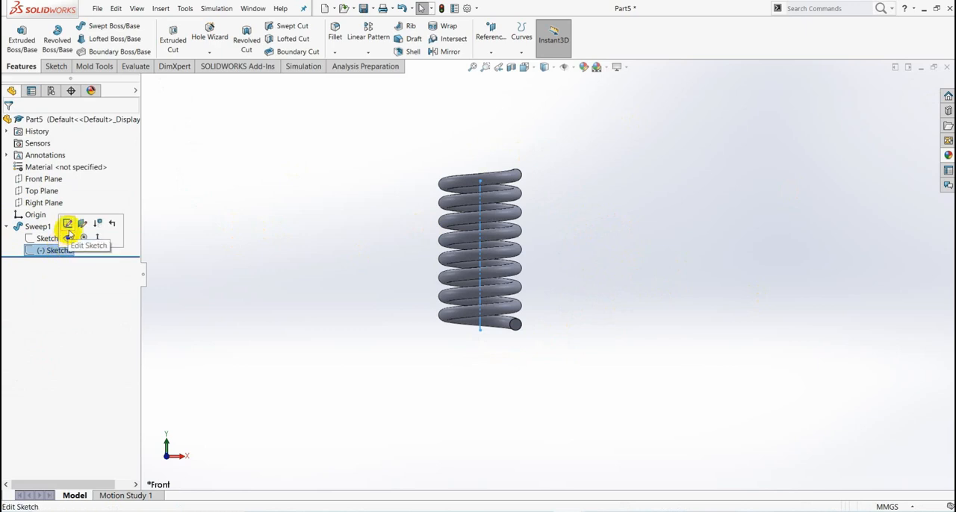
pyautogui.click(67, 223)
pyautogui.scroll(5, 518, 180)
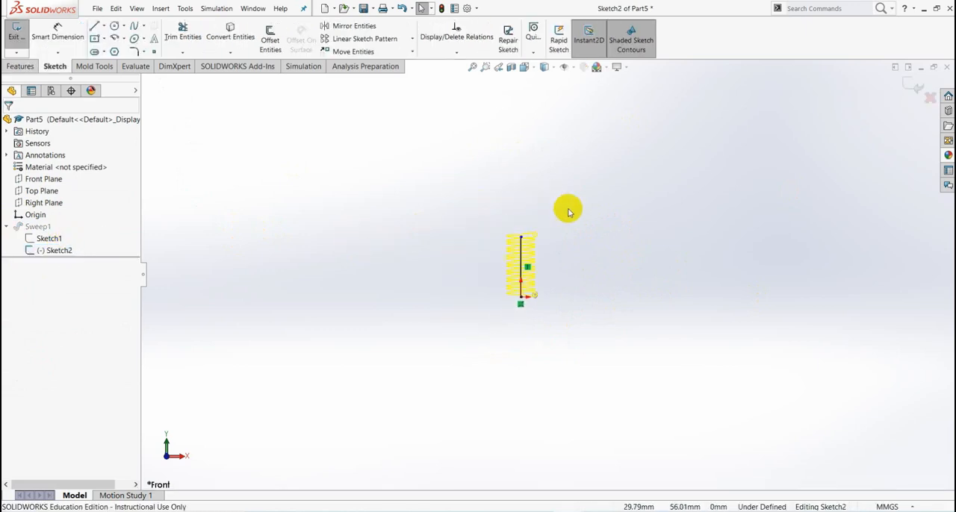
pyautogui.scroll(-5, 572, 240)
pyautogui.scroll(-2, 468, 259)
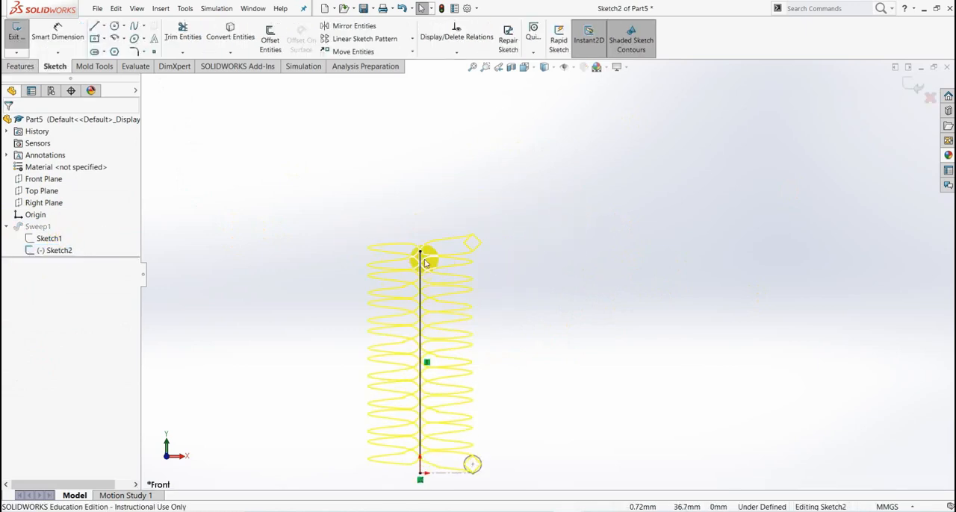
pyautogui.moveTo(422, 253); pyautogui.dragTo(423, 188)
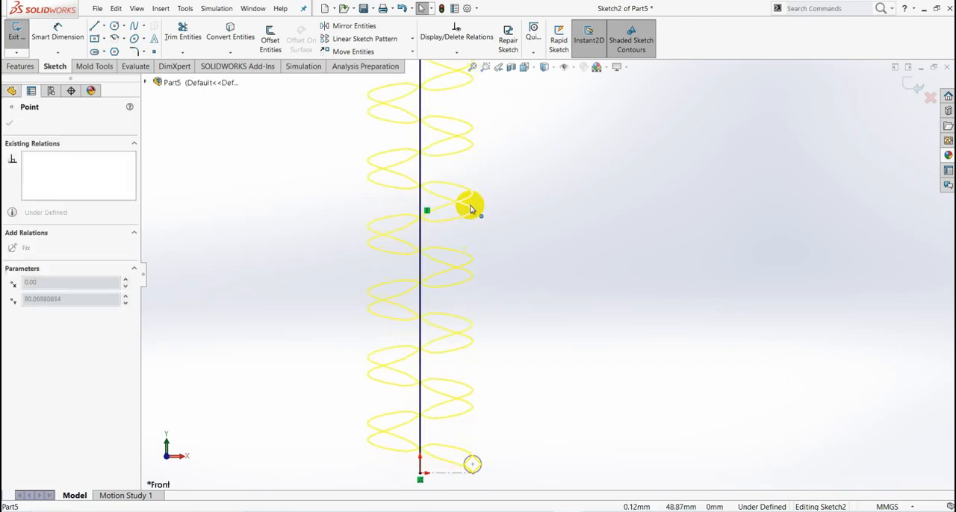
pyautogui.click(914, 85)
pyautogui.scroll(5, 512, 246)
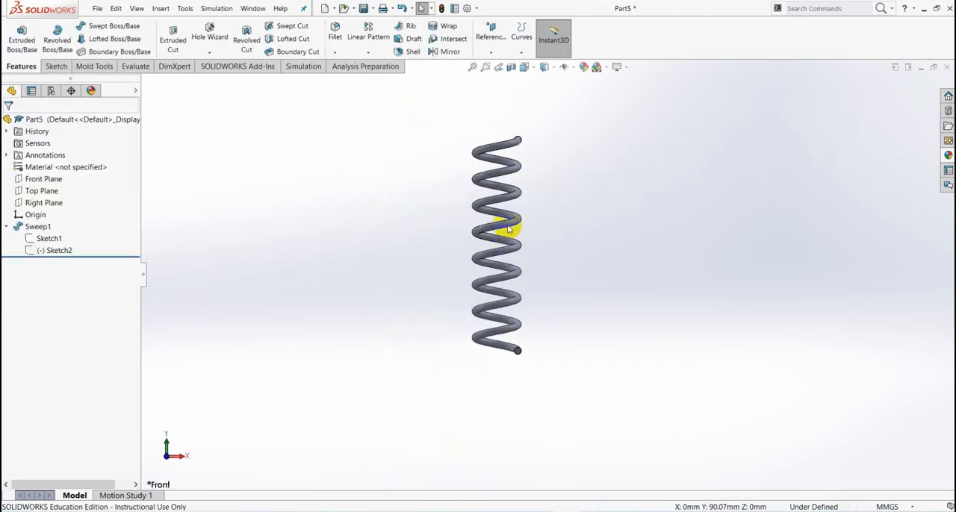
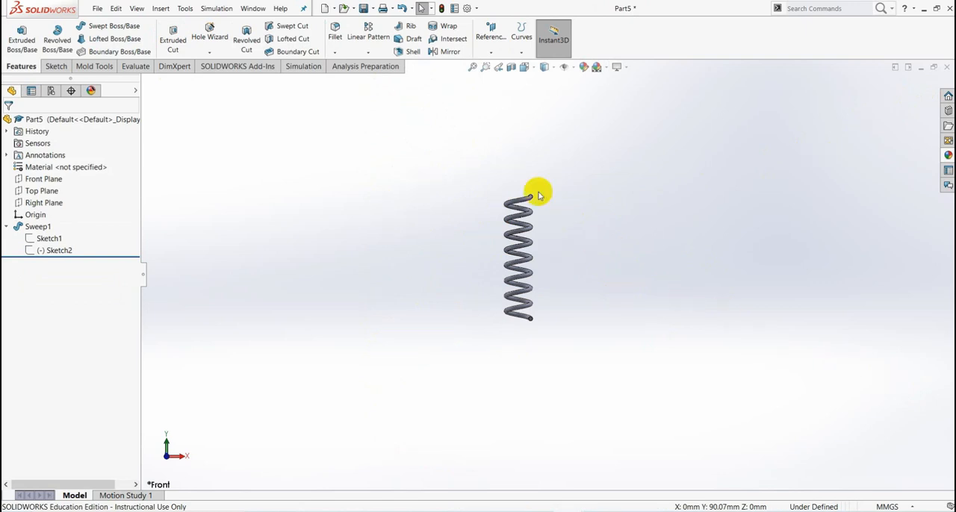
# - Assign the material 1023 Carbon Steel Sheet (SS) to the spring part
pyautogui.rightClick(73, 171)
pyautogui.click(134, 177)
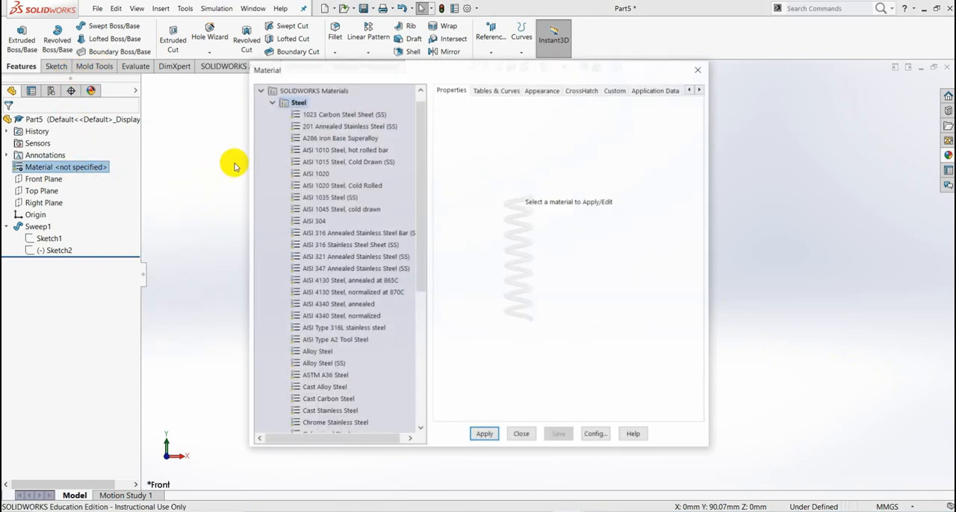
pyautogui.click(342, 115)
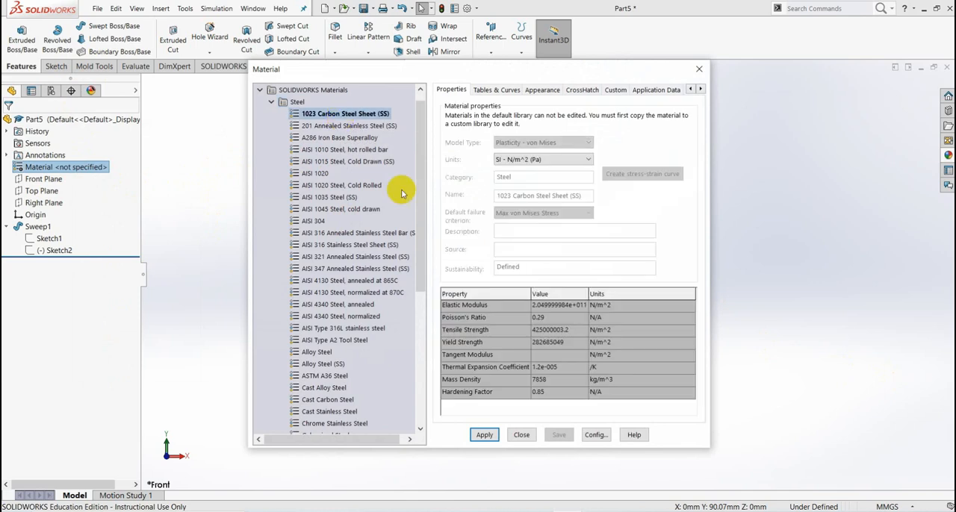
pyautogui.click(485, 436)
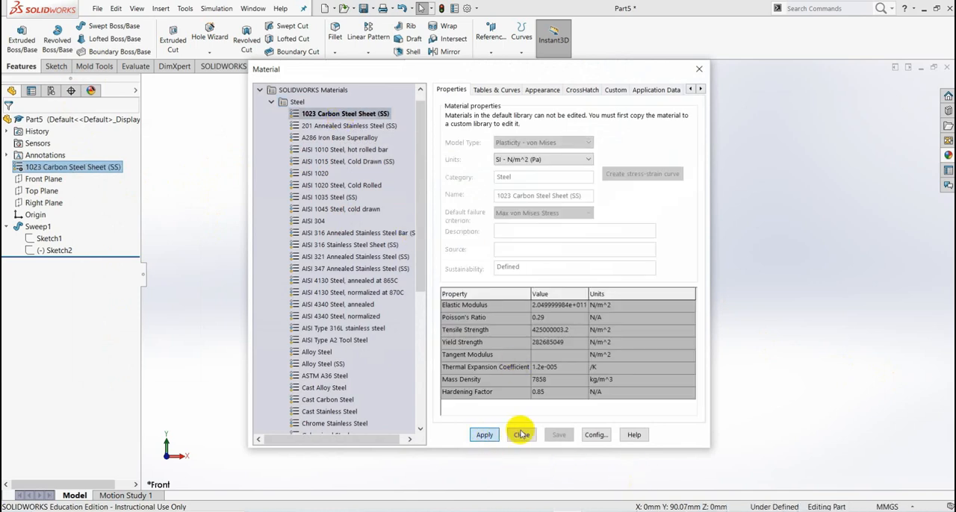
pyautogui.click(521, 435)
# - Color the whole spring part dark orange using a swatch from the standard palette
pyautogui.click(62, 122)
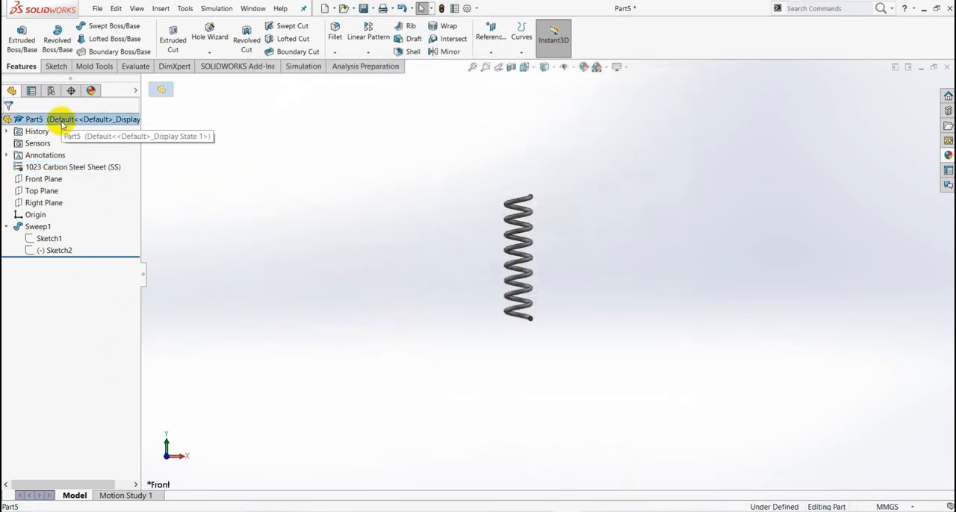
pyautogui.rightClick(63, 123)
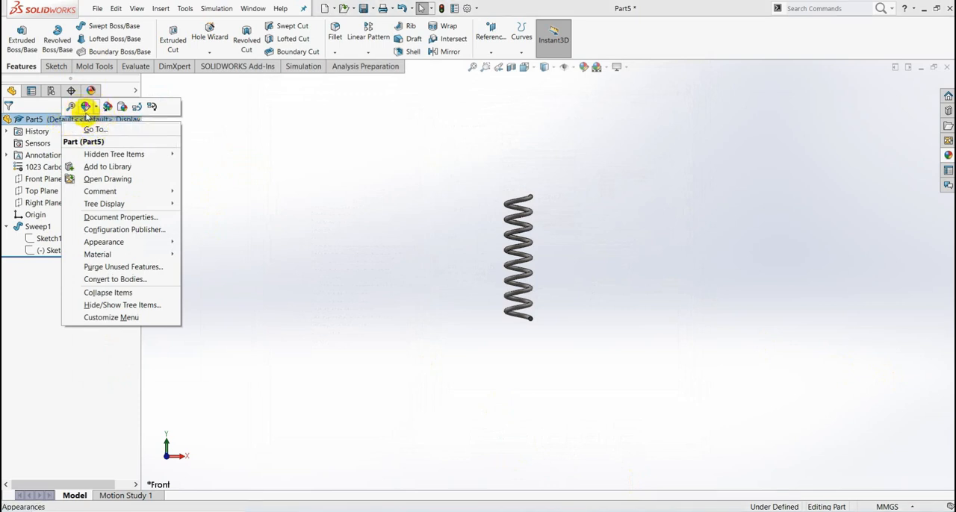
pyautogui.click(96, 112)
pyautogui.click(96, 130)
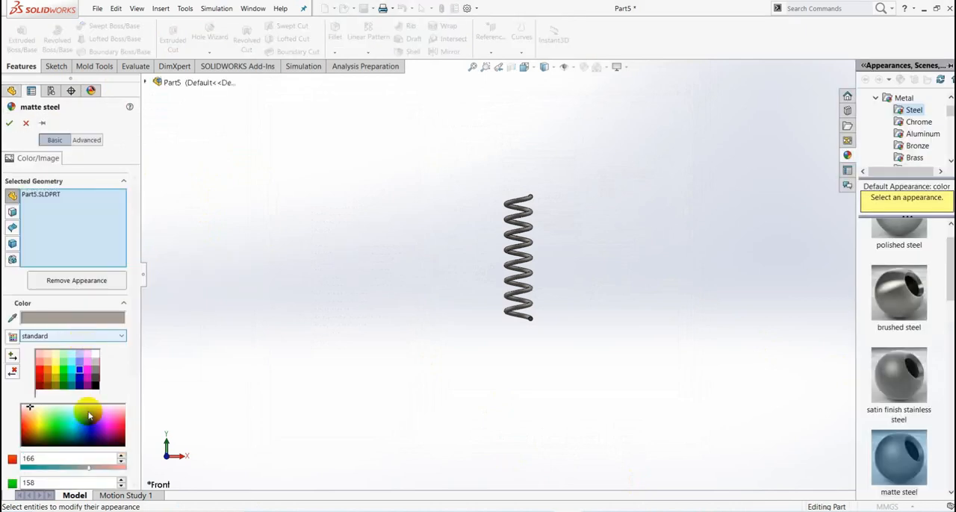
pyautogui.click(50, 382)
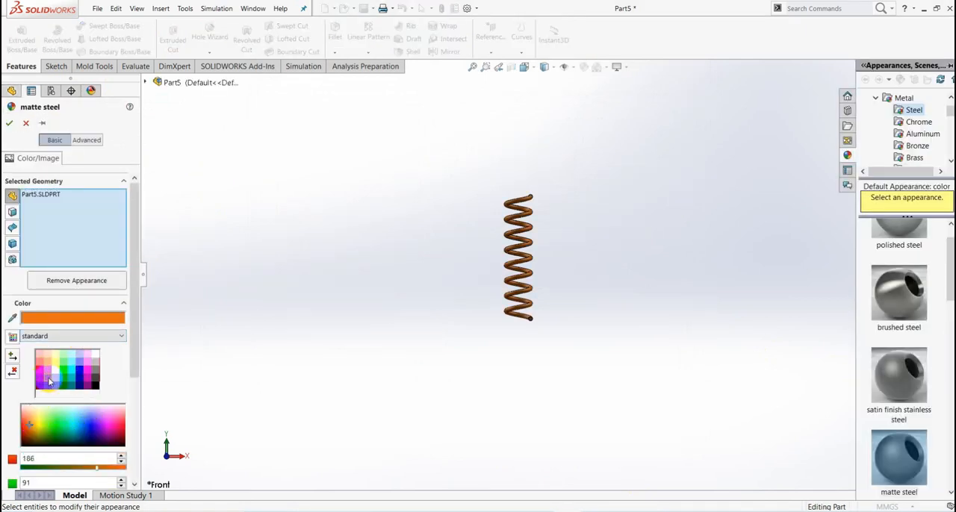
pyautogui.click(11, 124)
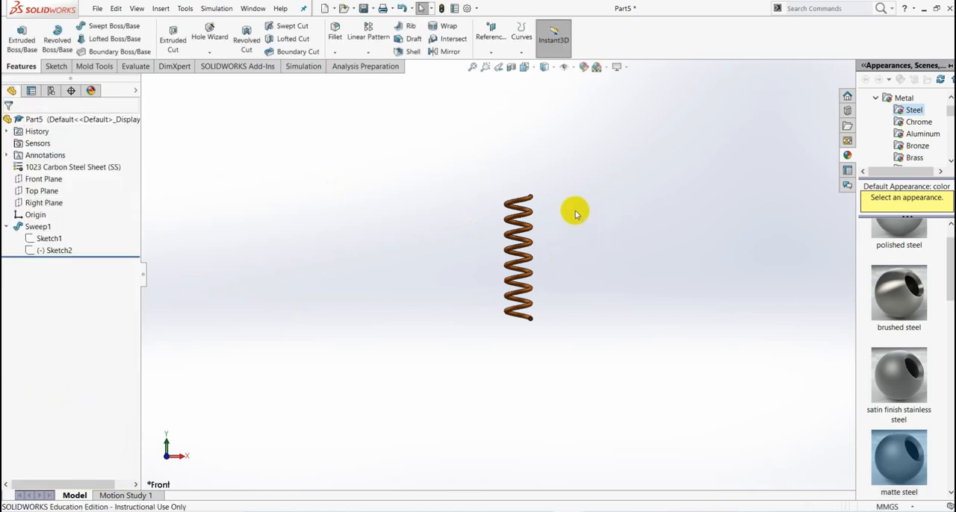
pyautogui.scroll(-3, 575, 214)
pyautogui.scroll(4, 550, 343)
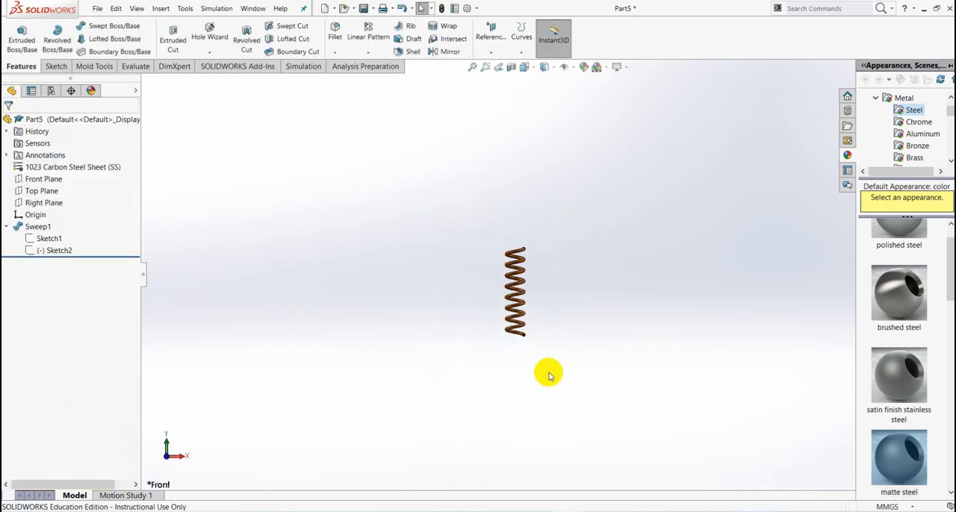
pyautogui.scroll(-3, 546, 310)
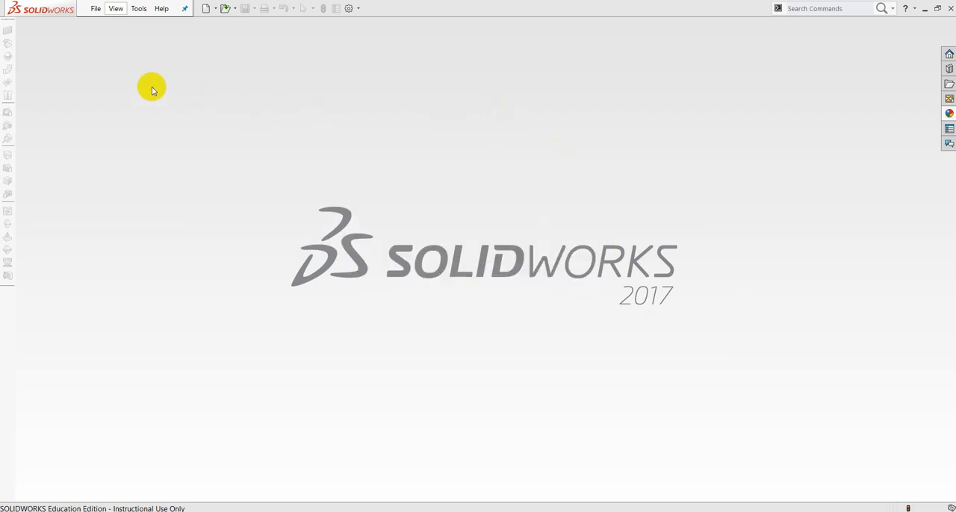
# - Create a new assembly document
pyautogui.click(96, 11)
pyautogui.click(112, 26)
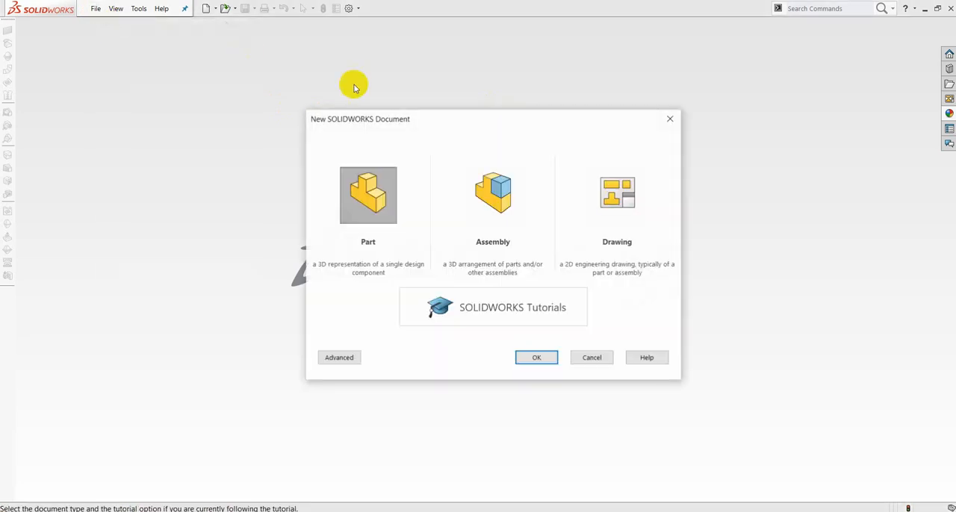
pyautogui.click(472, 215)
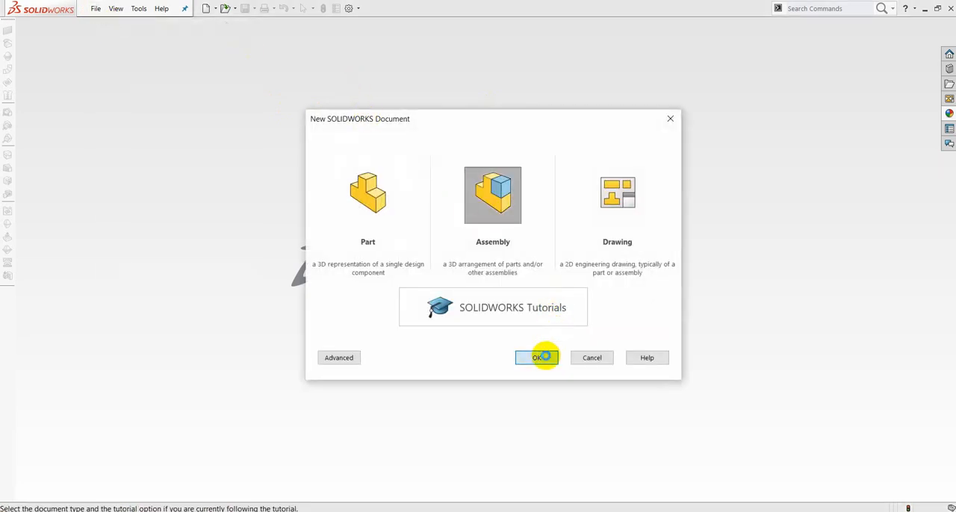
pyautogui.click(543, 357)
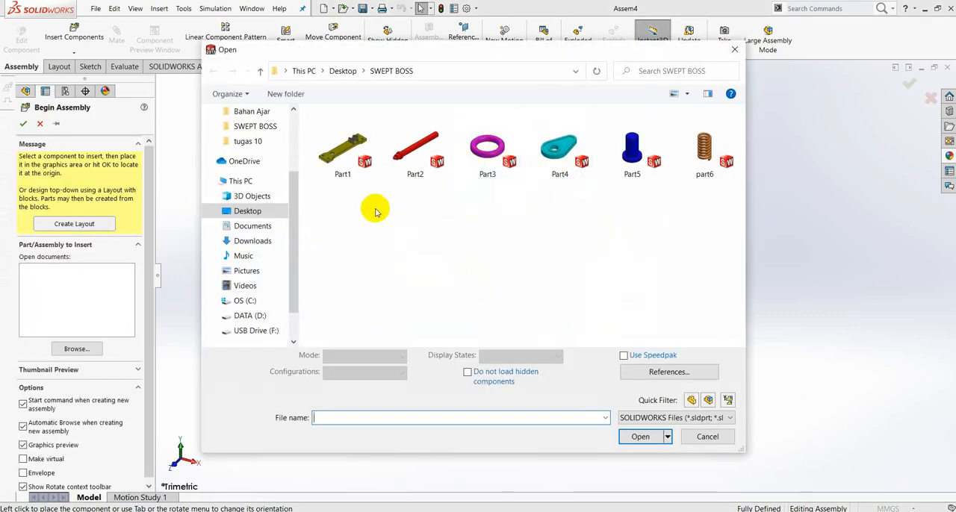
# - Insert Part1 from the SWEPT BOSS folder and place the base plate as the first component
pyautogui.click(347, 154)
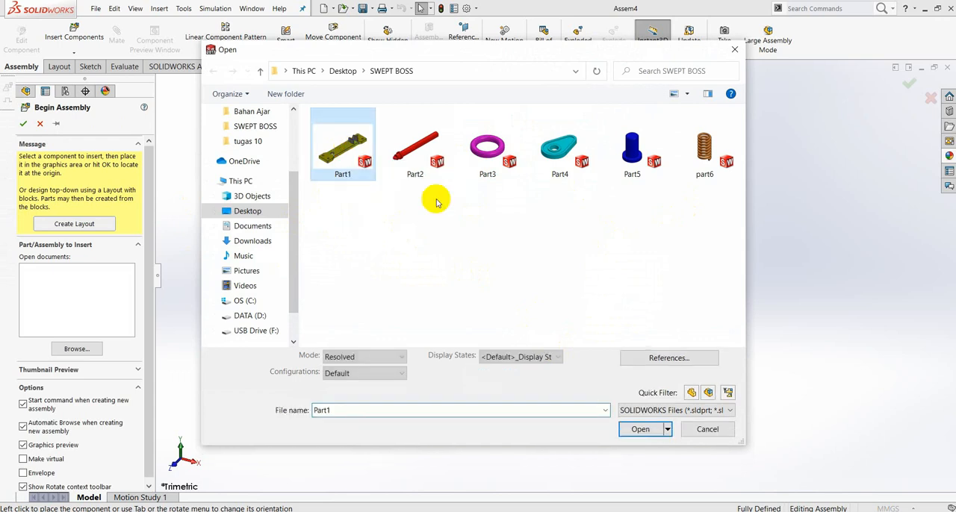
pyautogui.click(636, 431)
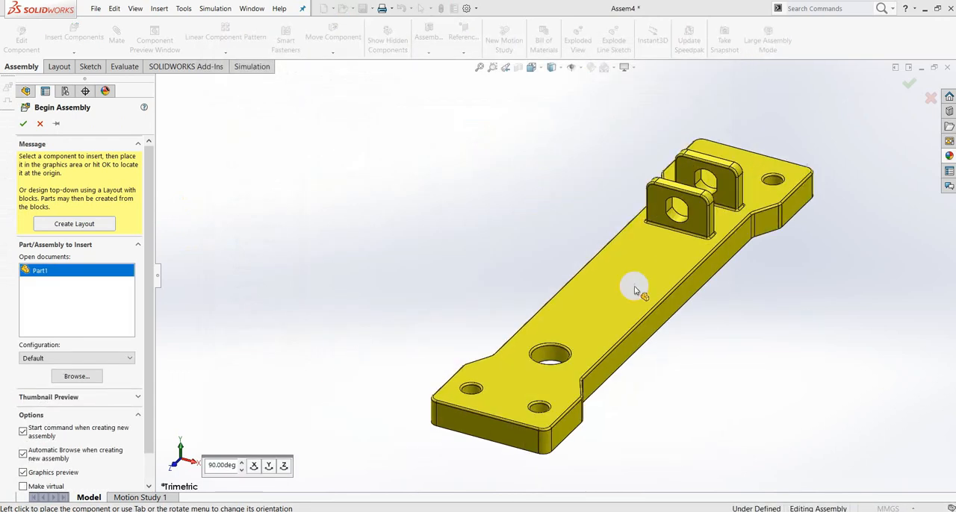
pyautogui.scroll(5, 614, 267)
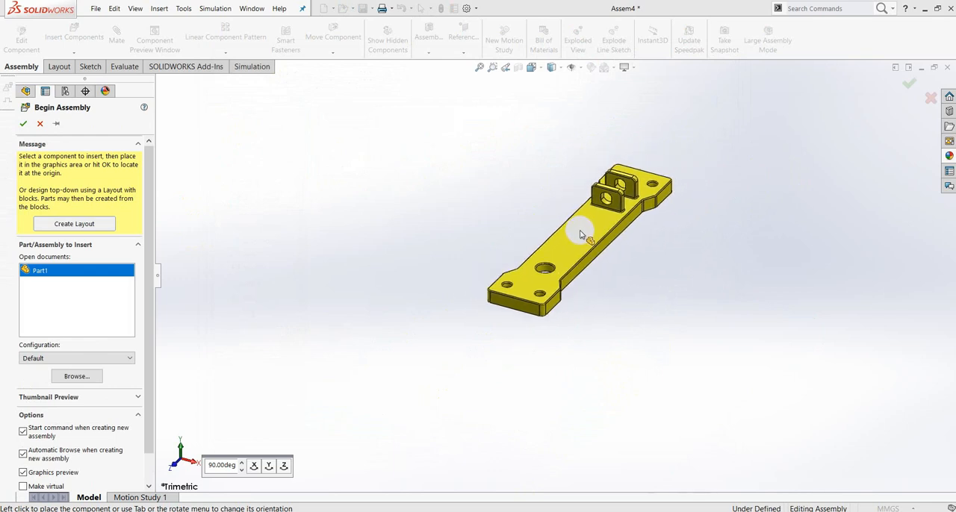
pyautogui.click(579, 234)
pyautogui.scroll(-4, 642, 253)
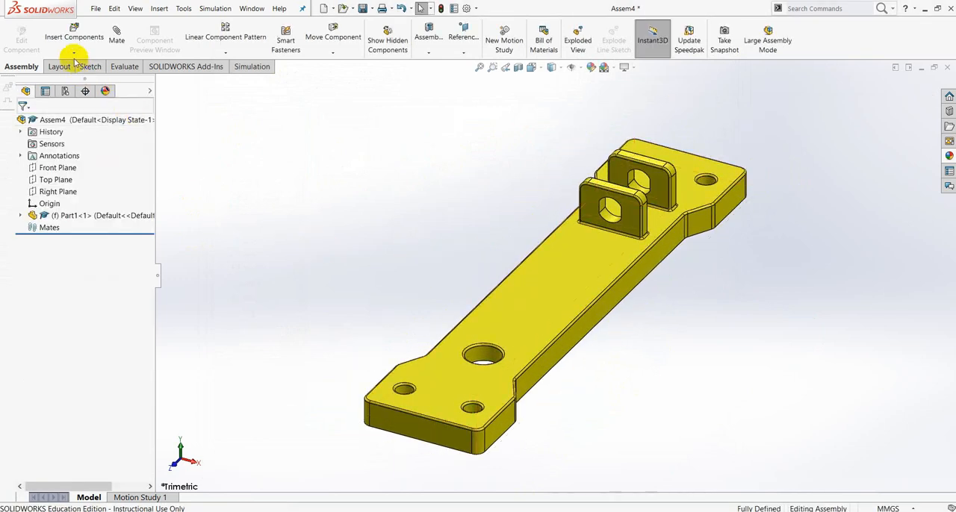
# - Insert Part2 from the SWEPT BOSS folder and place the red shaft beside the base plate
pyautogui.click(73, 54)
pyautogui.click(76, 65)
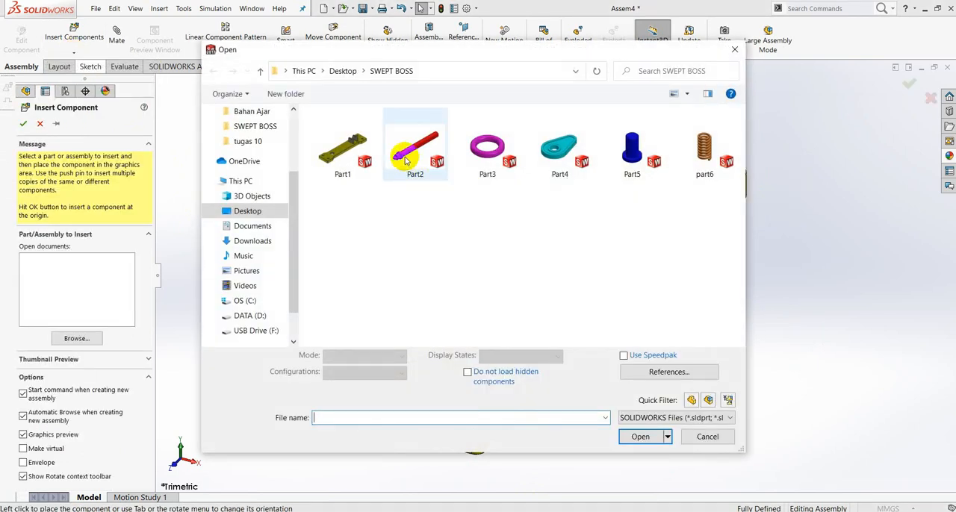
pyautogui.click(404, 155)
pyautogui.click(653, 436)
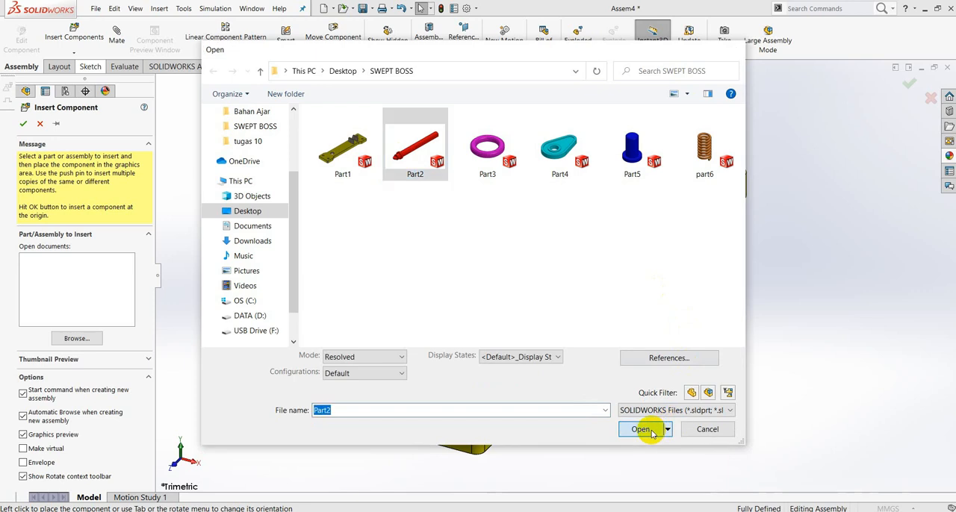
pyautogui.click(426, 197)
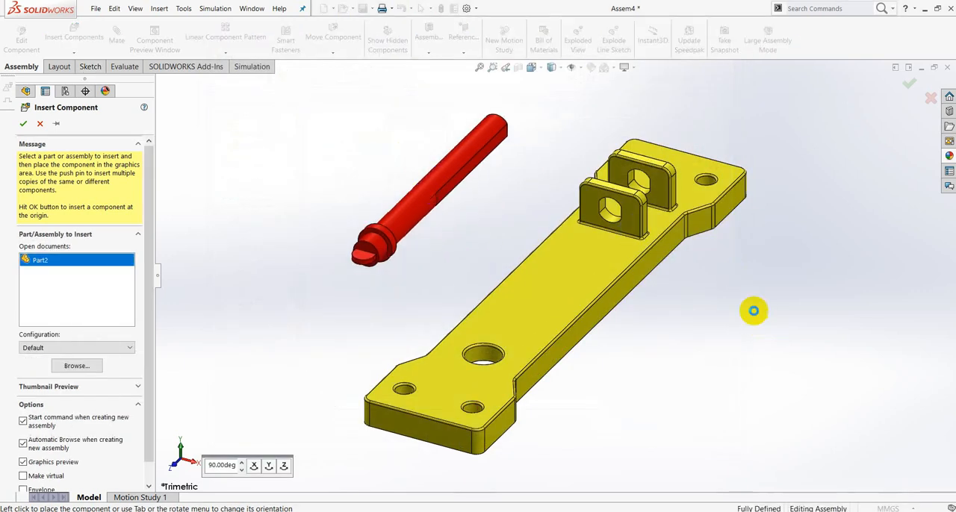
pyautogui.moveTo(743, 283); pyautogui.dragTo(690, 322, button='middle')
pyautogui.moveTo(418, 192); pyautogui.dragTo(459, 181)
pyautogui.moveTo(711, 267); pyautogui.dragTo(632, 223, button='middle')
pyautogui.click(499, 239)
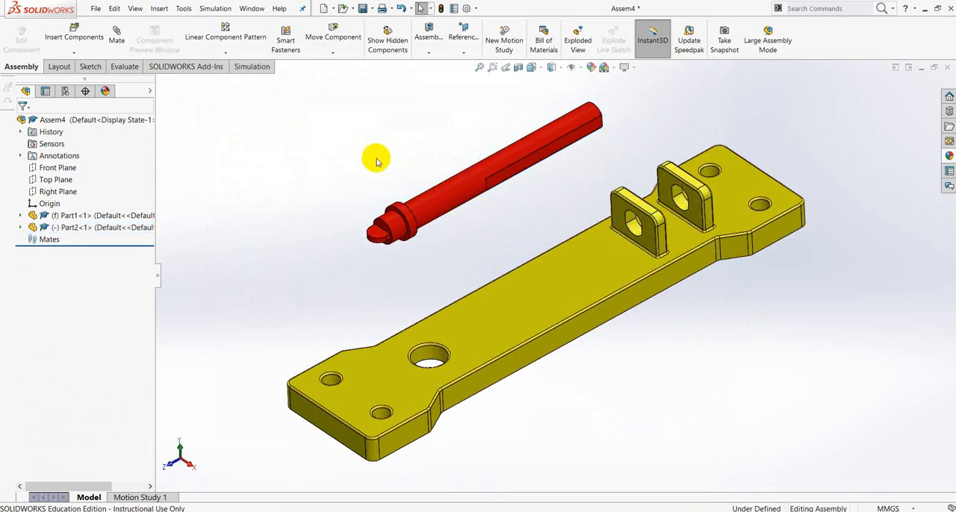
# - Add a Concentric mate between the shaft's cylindrical face and the rounded hole face of the base plate's front lug
pyautogui.click(123, 39)
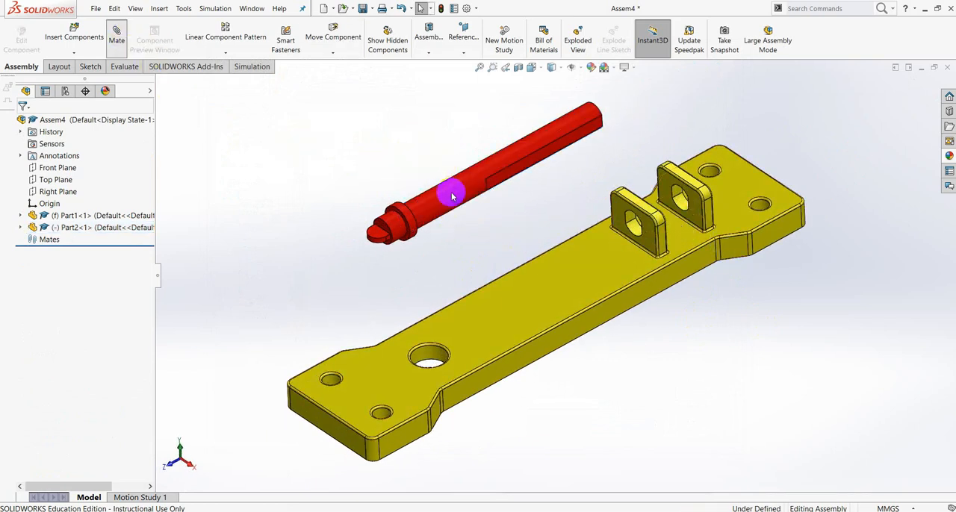
pyautogui.click(452, 198)
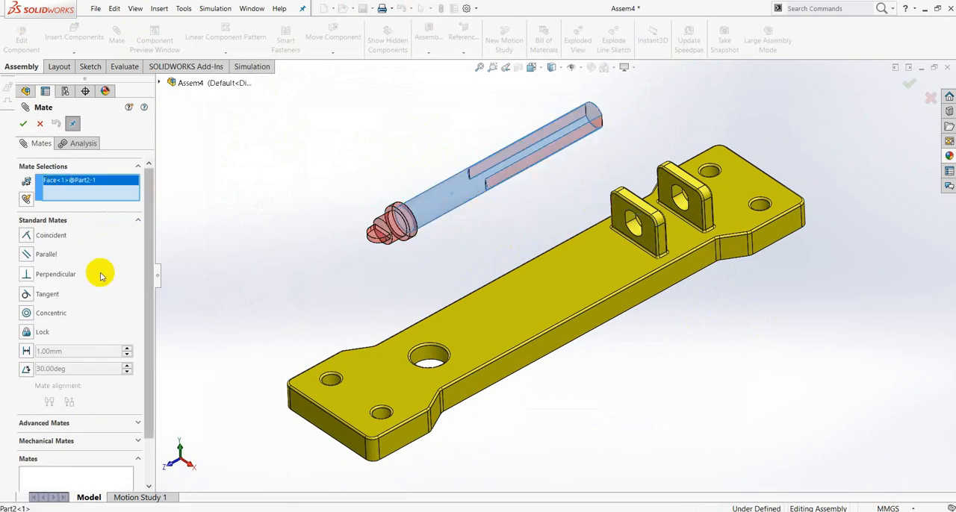
pyautogui.click(26, 314)
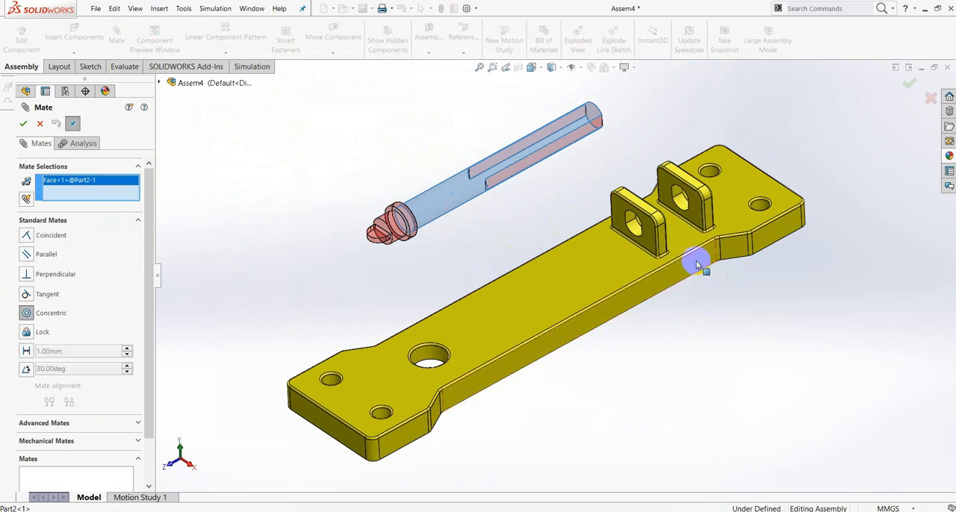
pyautogui.click(639, 232)
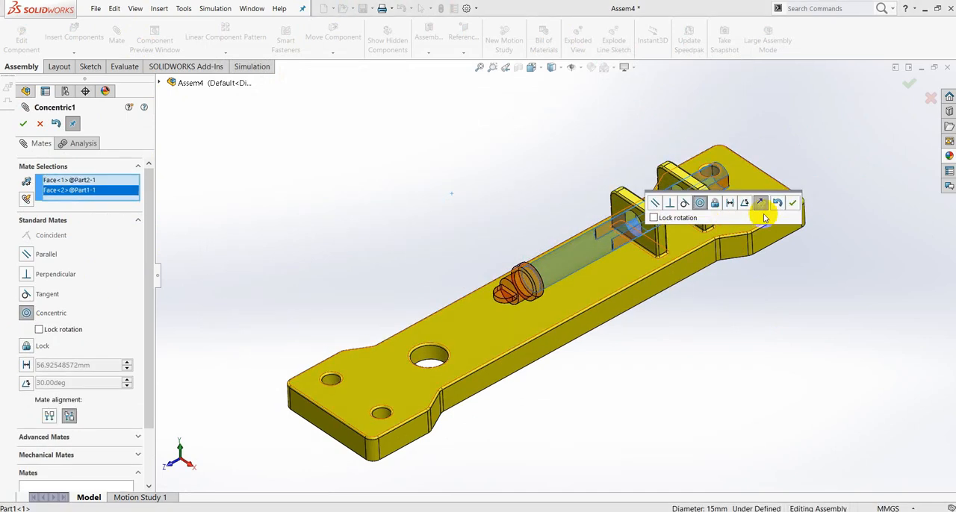
pyautogui.click(793, 204)
# - Slide the shaft clear of the lugs and mate its flat face Coincident with the flat side of the front lug's hole
pyautogui.moveTo(581, 253); pyautogui.dragTo(238, 458)
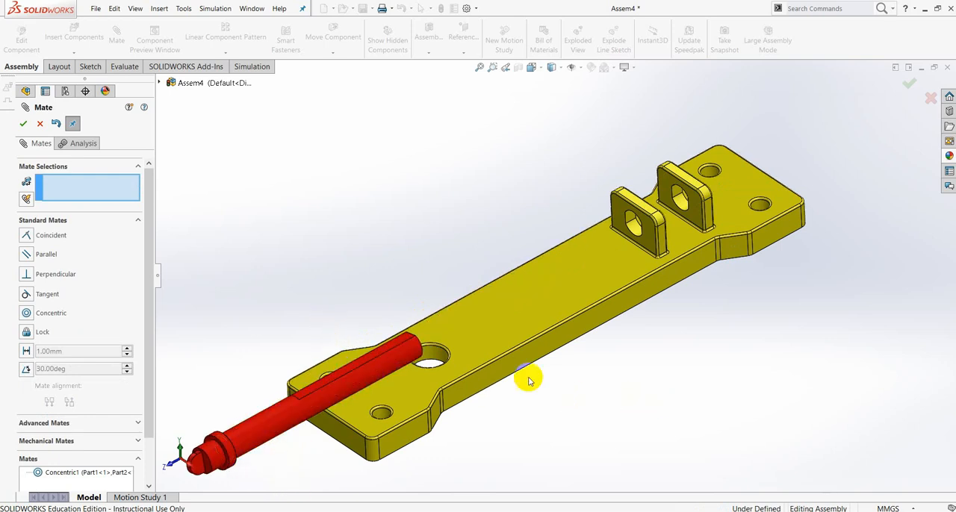
pyautogui.scroll(-3, 360, 339)
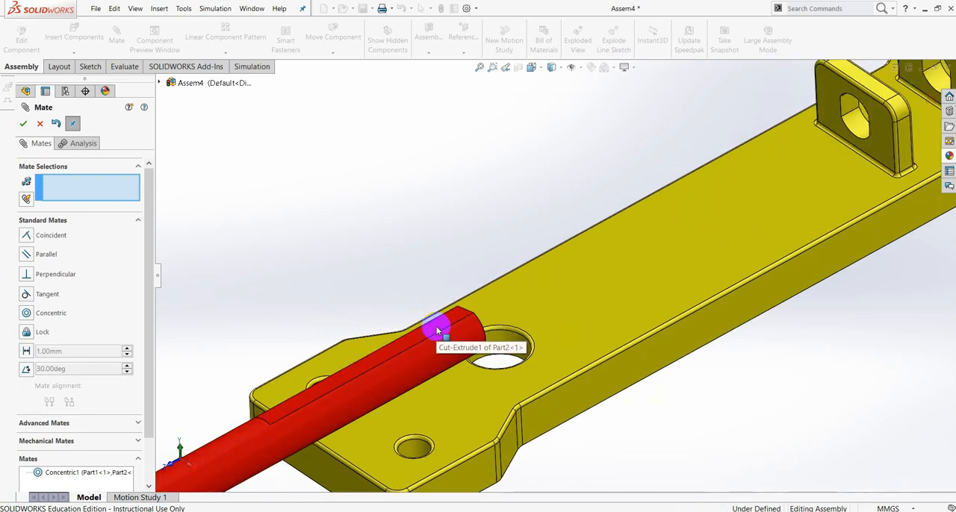
pyautogui.click(437, 331)
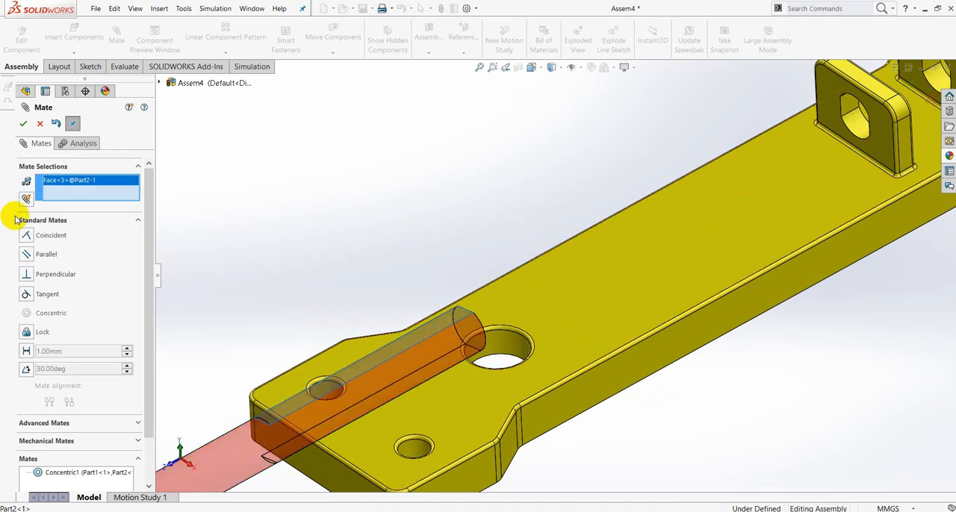
pyautogui.click(35, 238)
pyautogui.scroll(2, 866, 291)
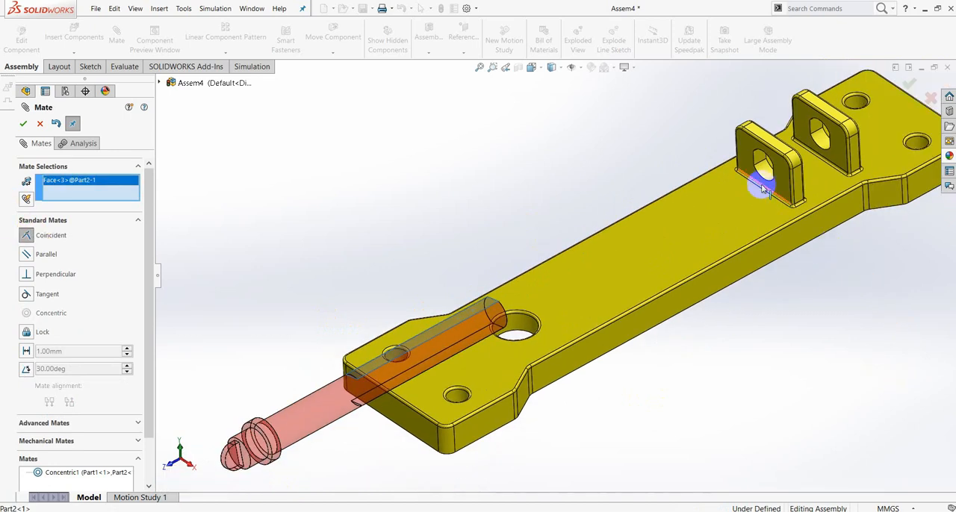
pyautogui.scroll(-3, 754, 172)
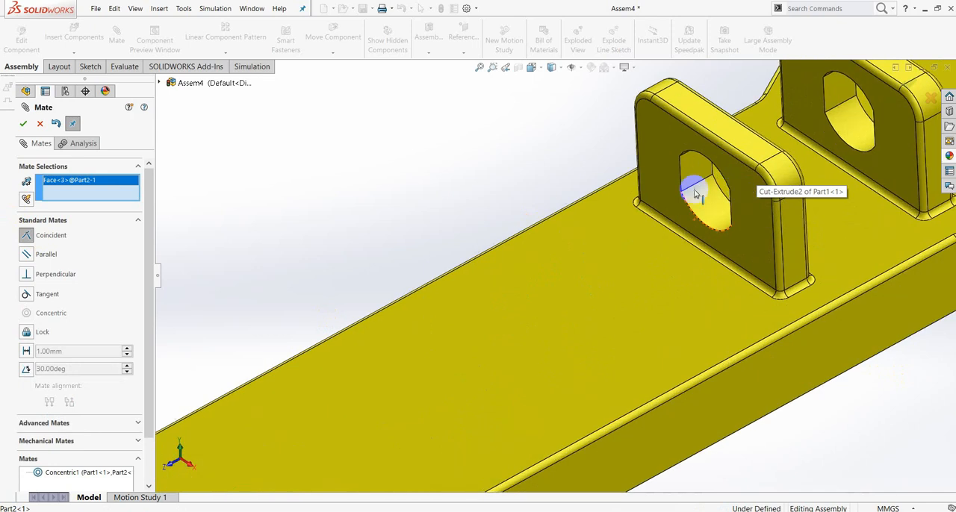
pyautogui.click(688, 174)
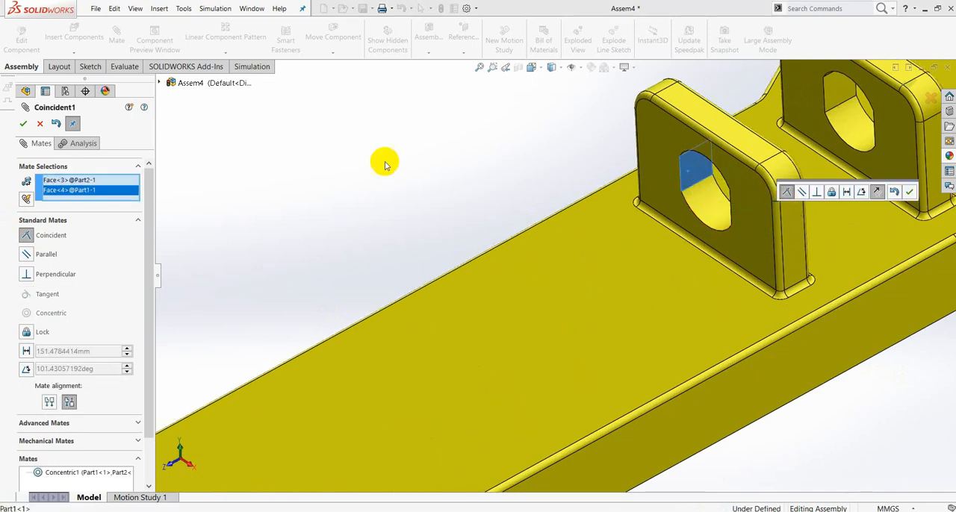
pyautogui.press('Return')
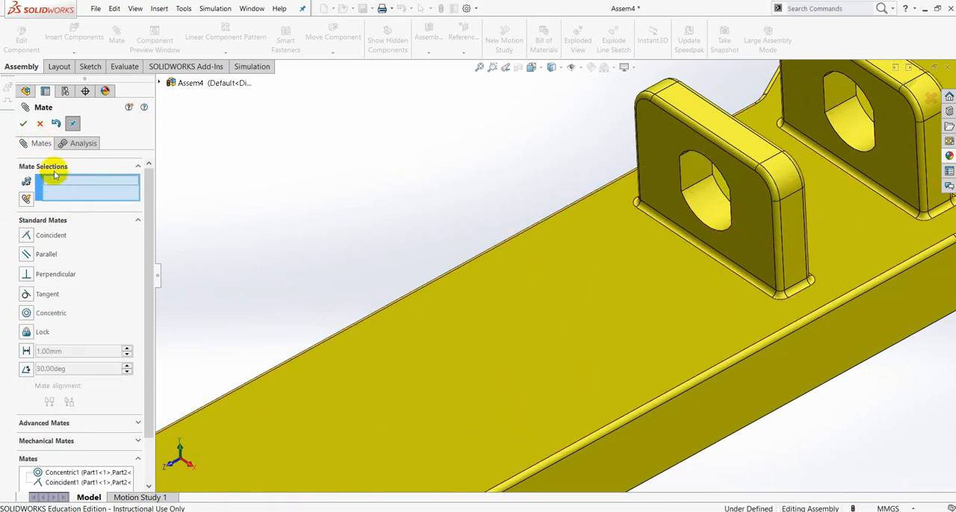
pyautogui.click(24, 127)
# - Slide the shaft along its axis until it passes through the holes of both lugs
pyautogui.scroll(5, 576, 324)
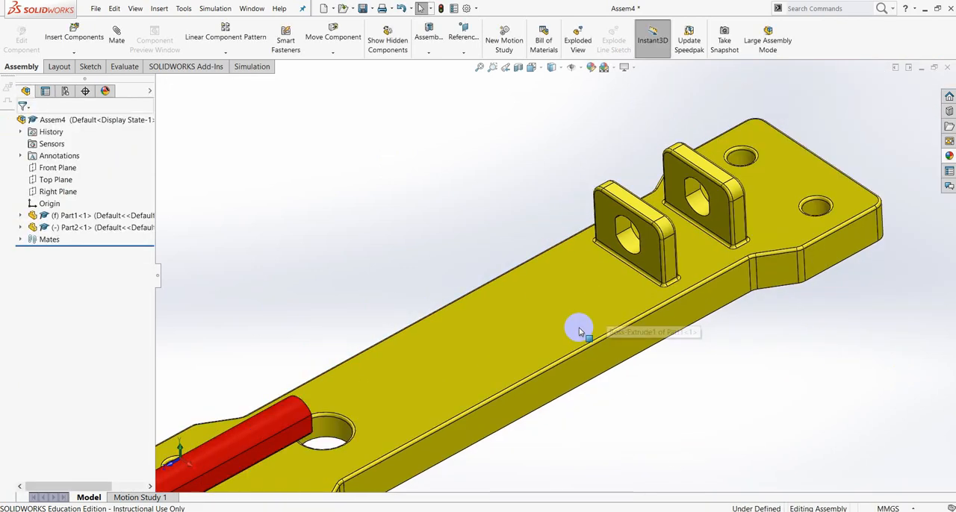
pyautogui.moveTo(333, 399); pyautogui.dragTo(669, 223)
pyautogui.click(754, 192)
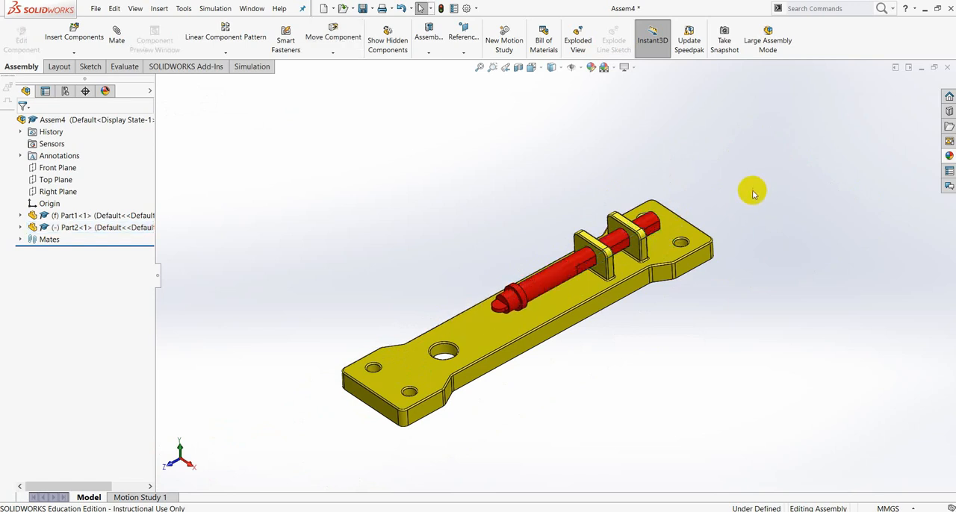
pyautogui.scroll(-2, 702, 229)
pyautogui.scroll(-2, 702, 230)
pyautogui.moveTo(395, 341); pyautogui.dragTo(431, 331)
pyautogui.click(655, 203)
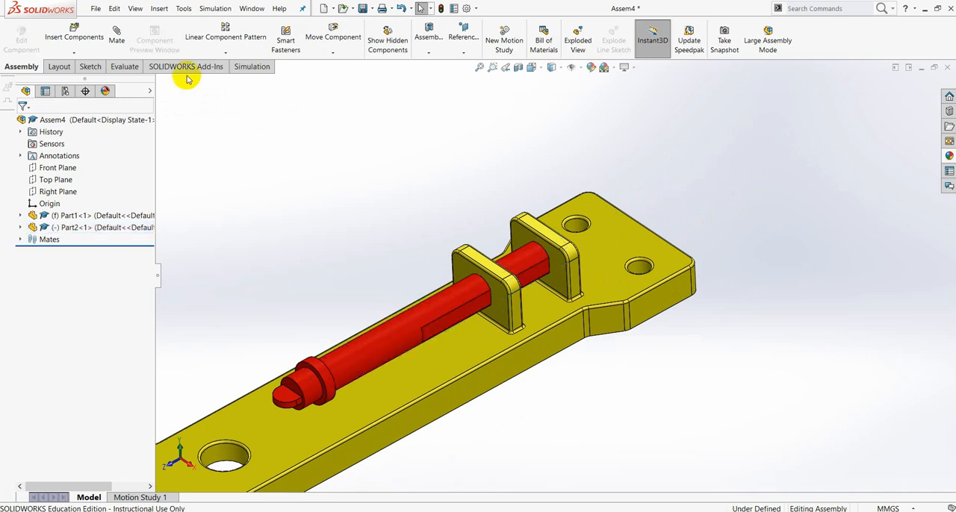
# - Insert Part5 from the SWEPT BOSS folder and place the blue pin beside the base plate
pyautogui.click(88, 53)
pyautogui.click(92, 64)
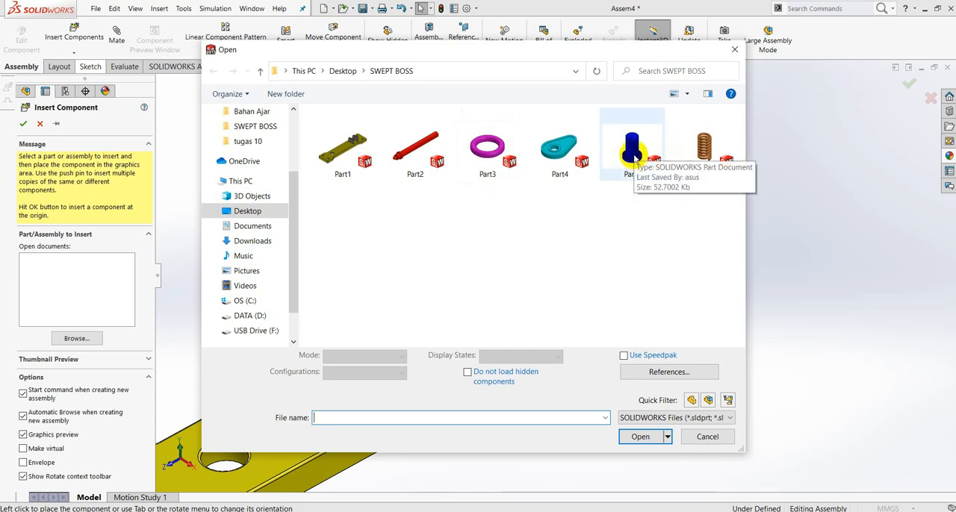
pyautogui.click(633, 153)
pyautogui.click(642, 429)
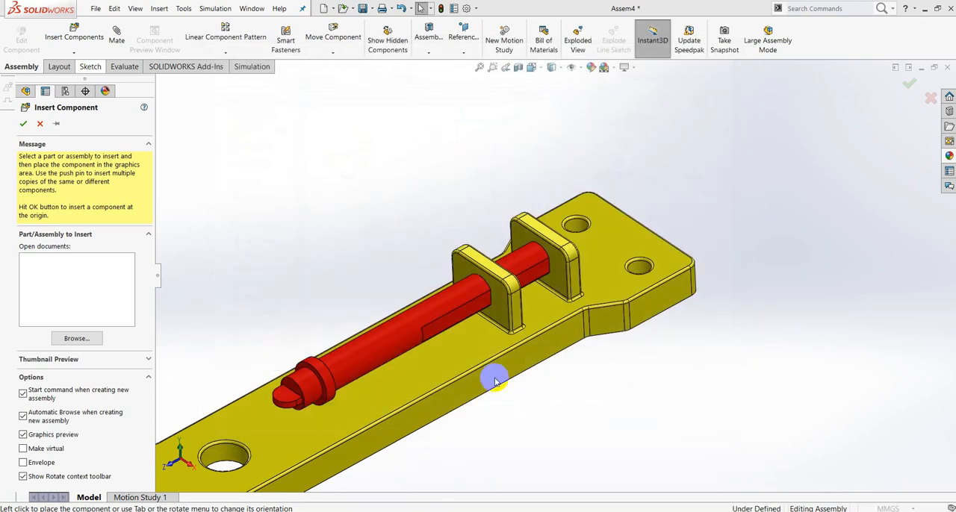
pyautogui.click(345, 285)
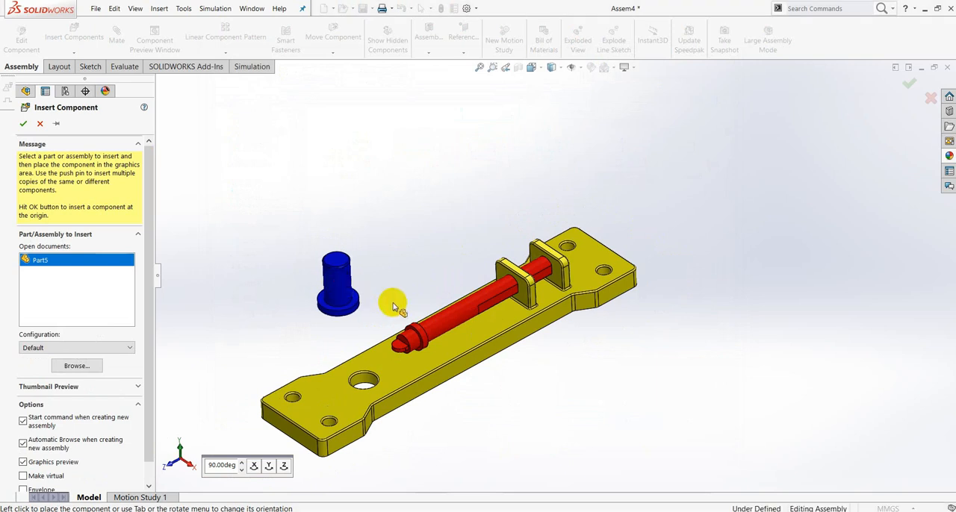
# - Add a Concentric mate between the blue pin's cylindrical face and the large hole in the base plate
pyautogui.scroll(-3, 355, 308)
pyautogui.click(345, 299)
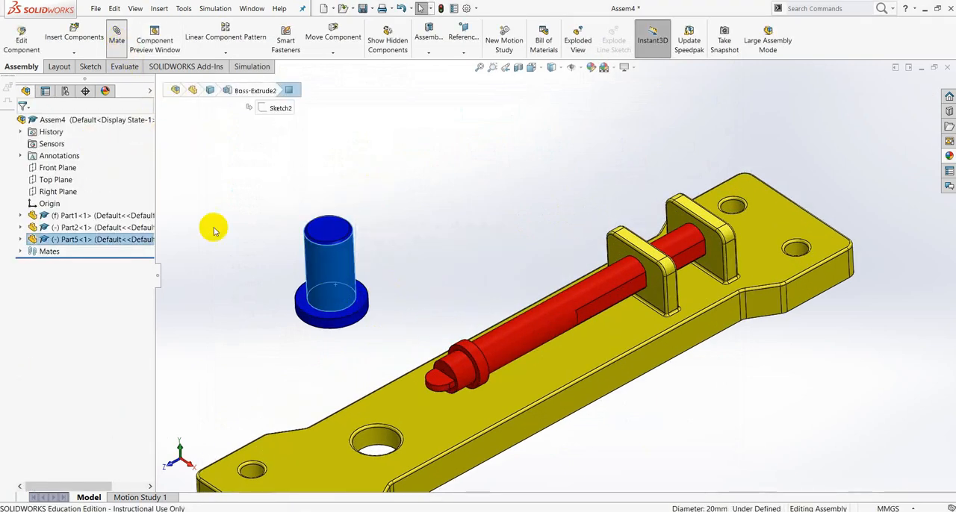
pyautogui.click(25, 317)
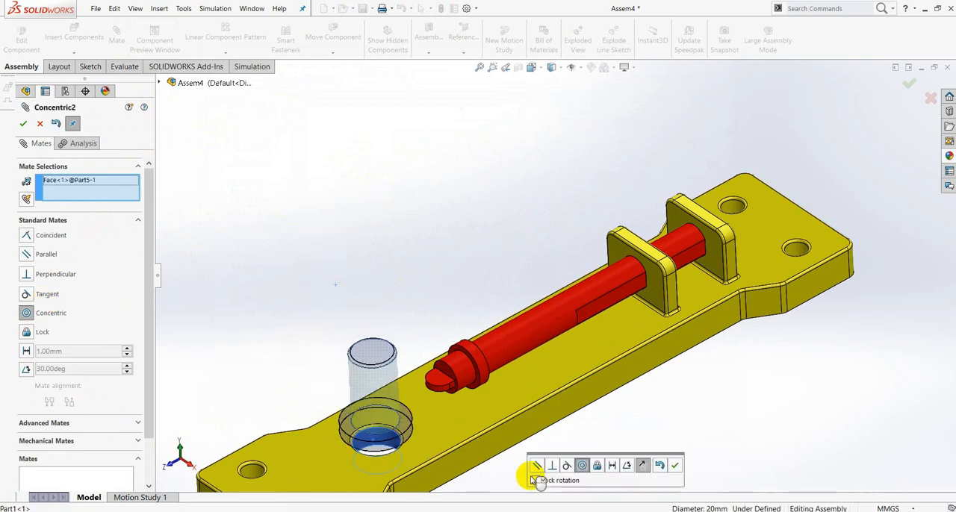
pyautogui.click(675, 467)
# - Slide the pin down through the hole and mate its flange's upper face Coincident with the base plate's recessed underside
pyautogui.scroll(2, 415, 384)
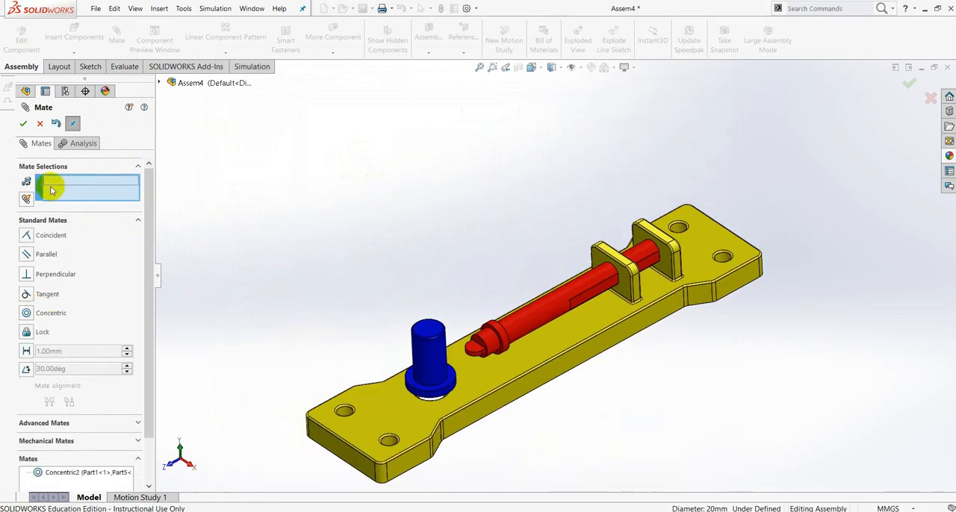
pyautogui.moveTo(433, 351); pyautogui.dragTo(463, 465)
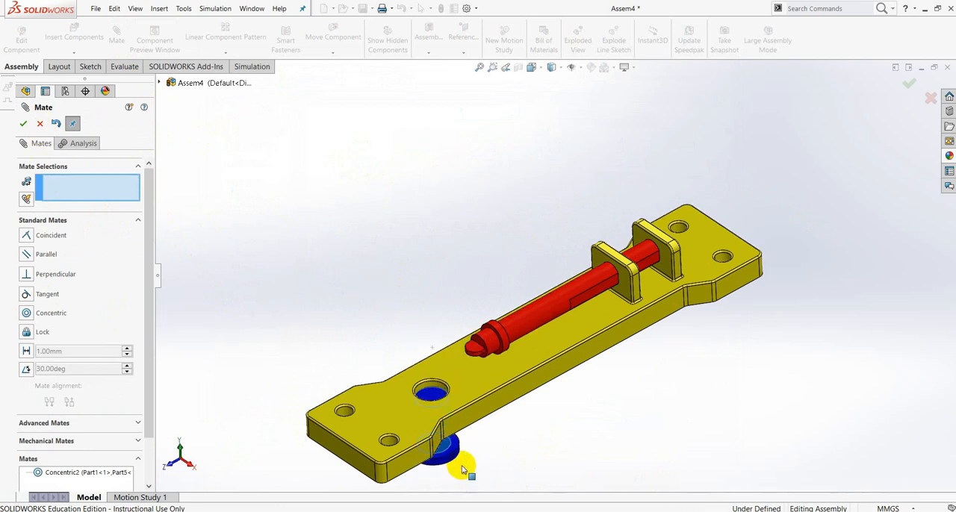
pyautogui.moveTo(463, 465); pyautogui.dragTo(450, 422, button='middle')
pyautogui.scroll(-5, 451, 423)
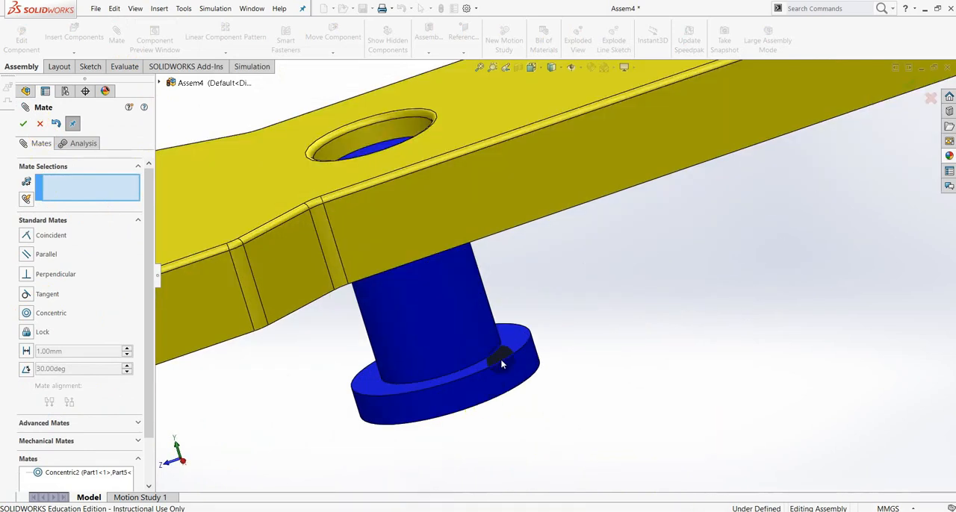
pyautogui.click(514, 344)
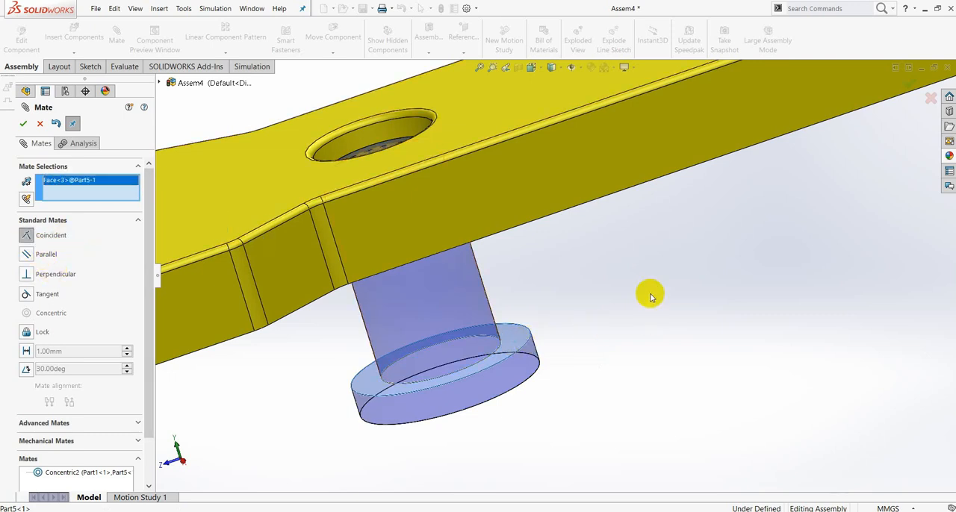
pyautogui.moveTo(647, 292); pyautogui.dragTo(619, 303, button='middle')
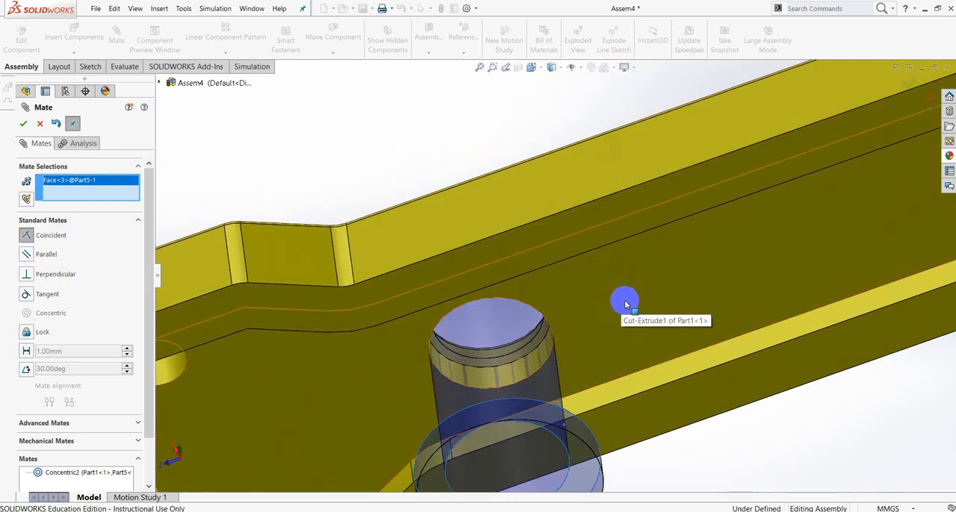
pyautogui.click(625, 300)
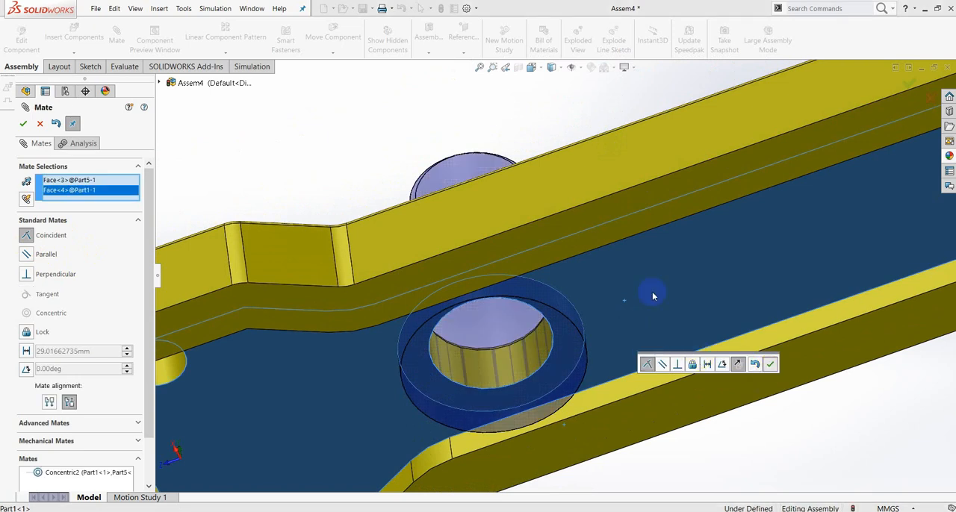
pyautogui.rightClick(653, 293)
pyautogui.scroll(5, 560, 229)
pyautogui.moveTo(591, 248); pyautogui.dragTo(683, 380, button='middle')
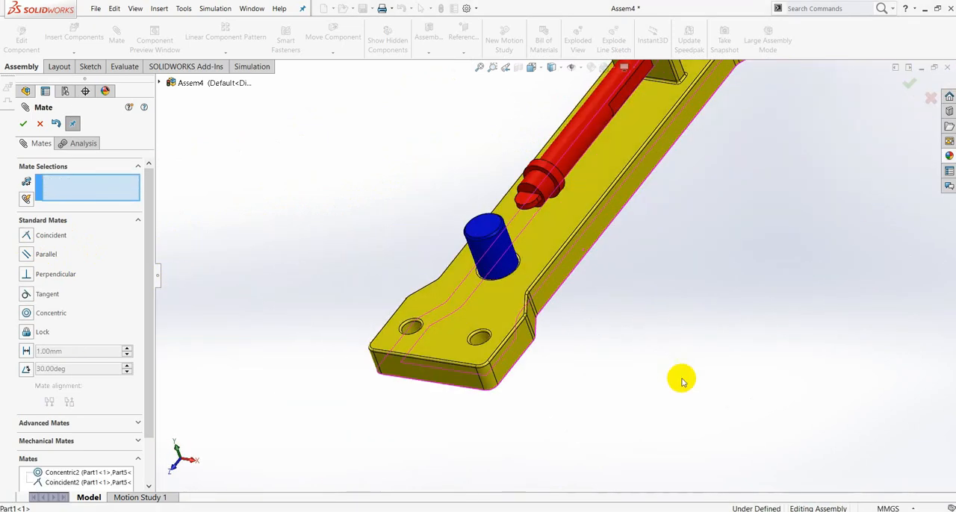
pyautogui.click(23, 124)
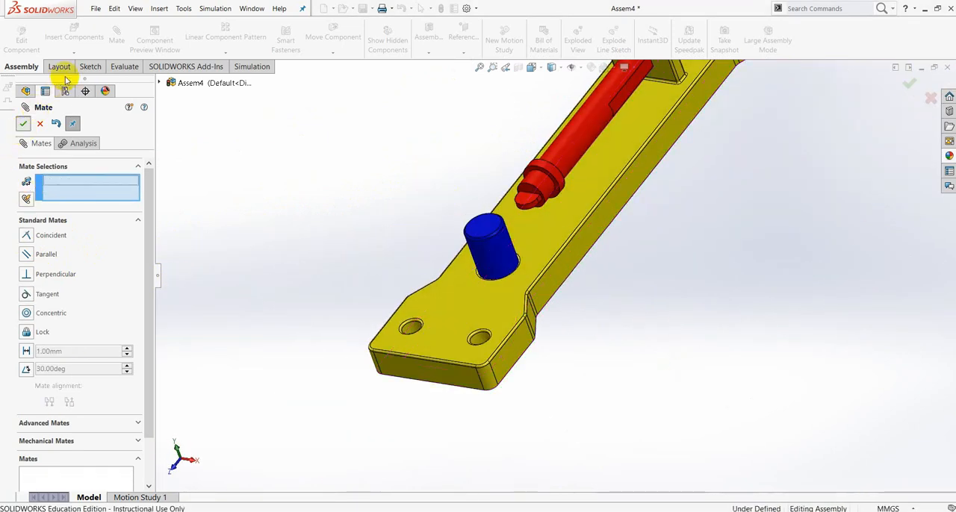
# - Insert Part3 from the SWEPT BOSS folder and place the magenta ring near the blue pin
pyautogui.click(74, 52)
pyautogui.click(92, 65)
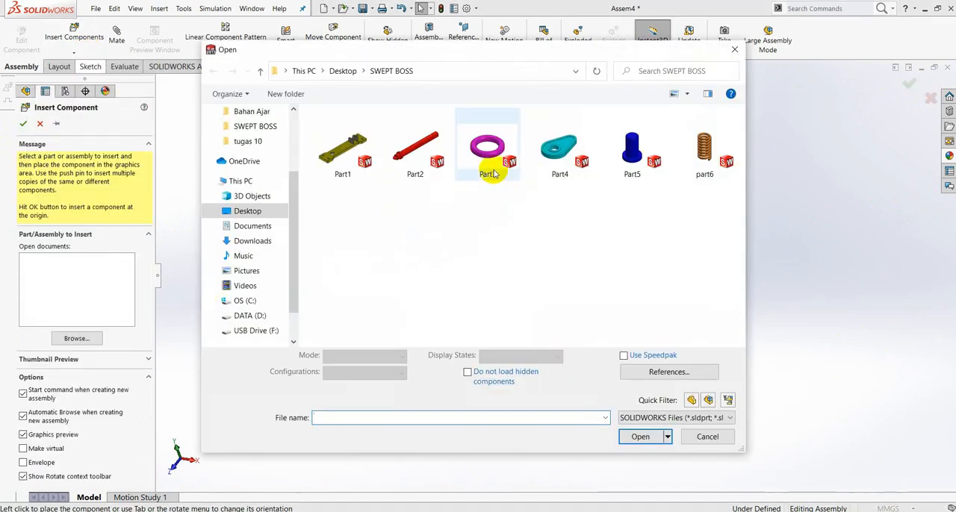
pyautogui.click(491, 173)
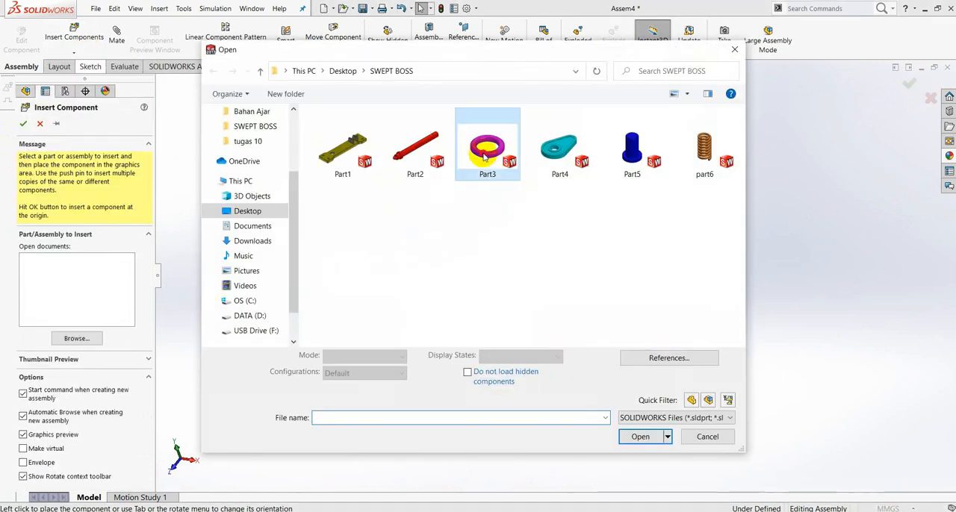
pyautogui.click(640, 430)
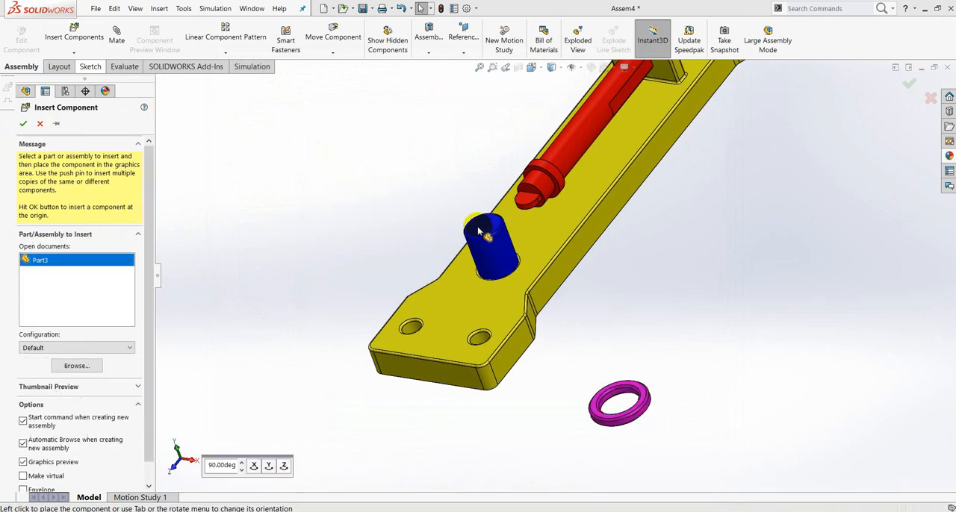
pyautogui.click(486, 177)
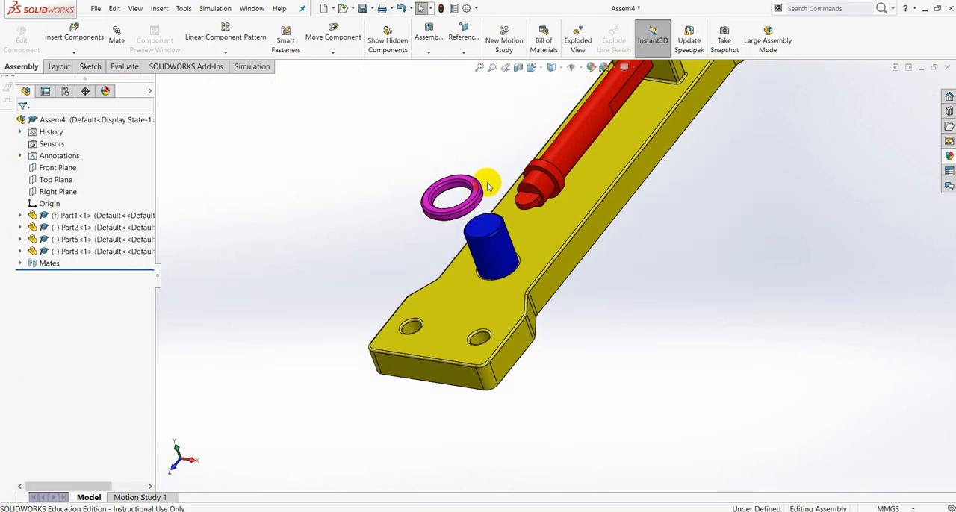
# - Add a Concentric mate between the ring's inner cylindrical face and the blue pin's cylindrical face
pyautogui.scroll(-3, 470, 165)
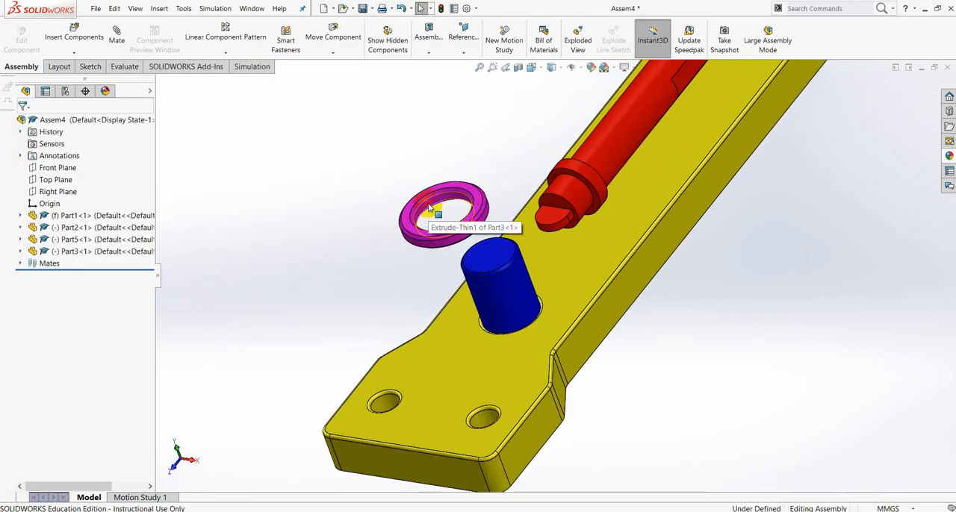
pyautogui.click(434, 209)
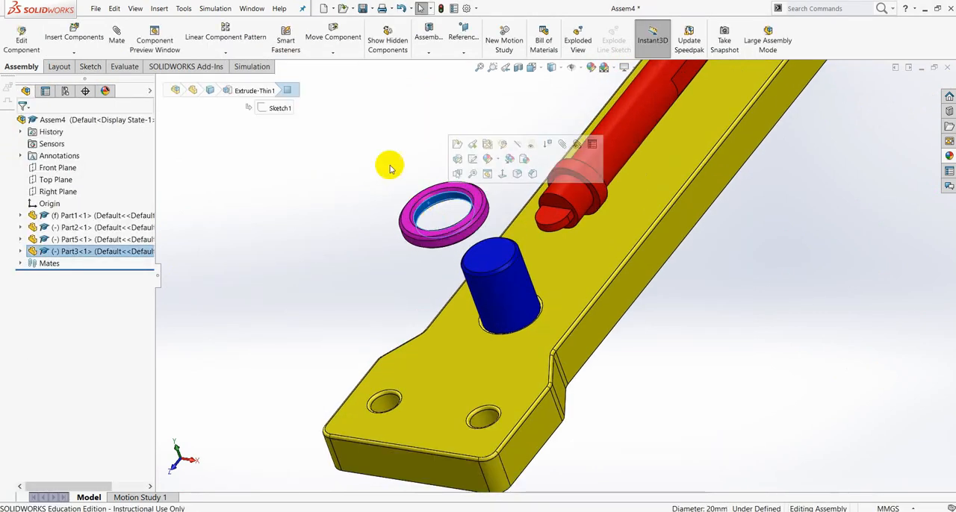
pyautogui.click(122, 37)
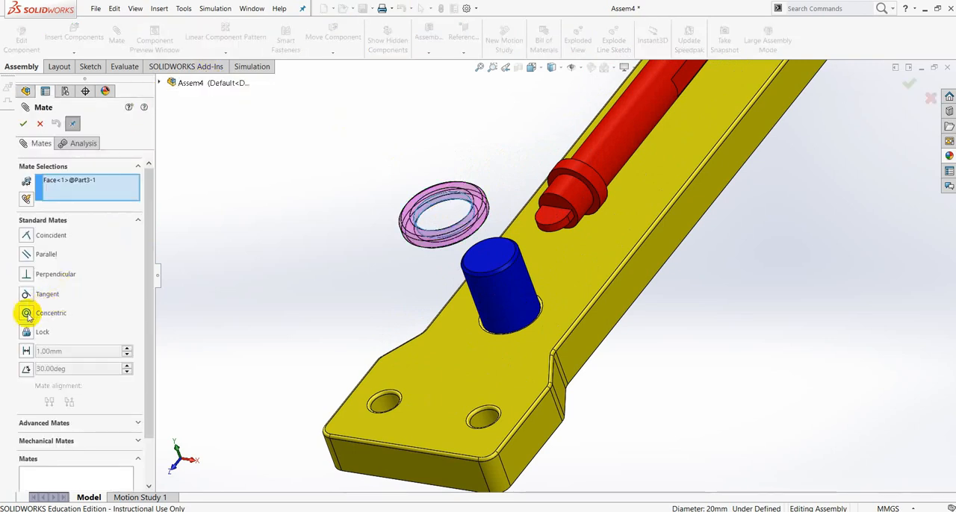
pyautogui.click(26, 314)
pyautogui.click(526, 289)
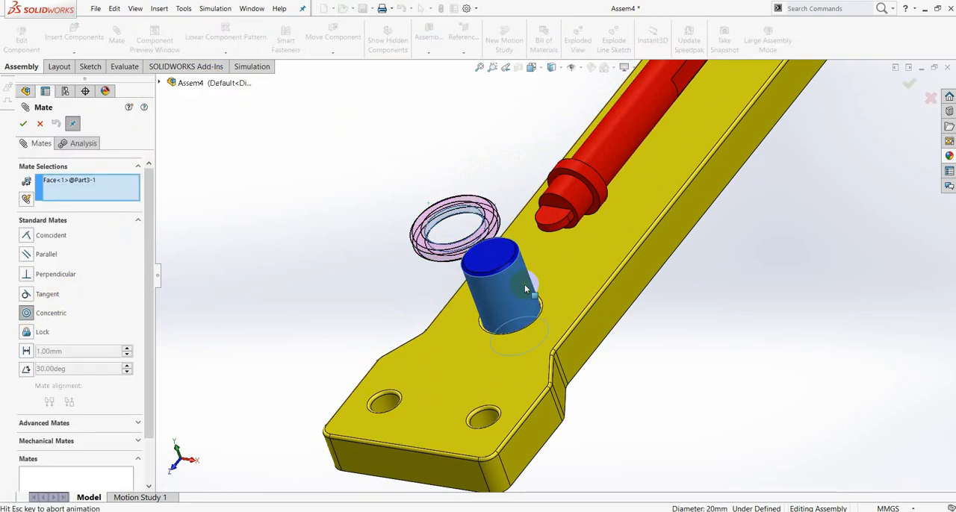
pyautogui.click(750, 328)
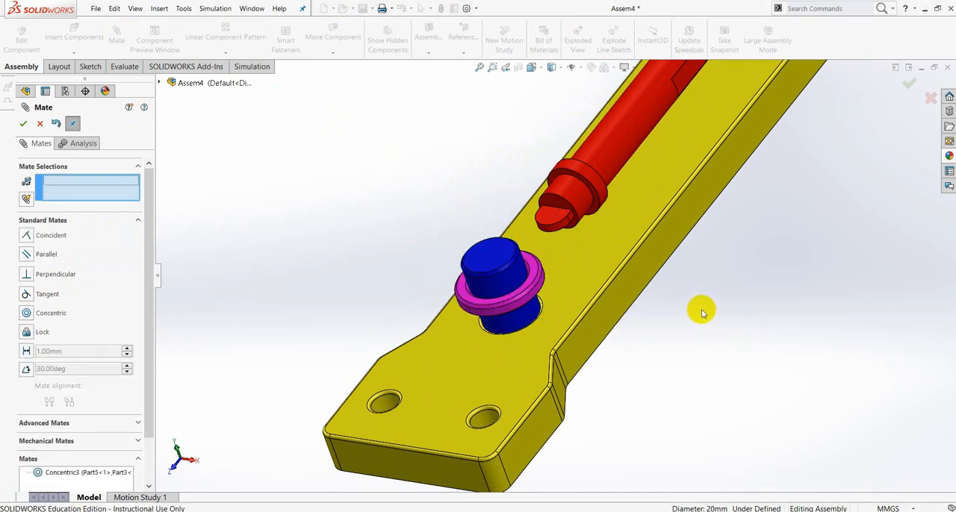
# - Mate the ring's flat underside Coincident with the top face of the base plate
pyautogui.moveTo(700, 311); pyautogui.dragTo(365, 374, button='middle')
pyautogui.scroll(-3, 568, 285)
pyautogui.scroll(-2, 567, 285)
pyautogui.click(535, 296)
pyautogui.click(366, 357)
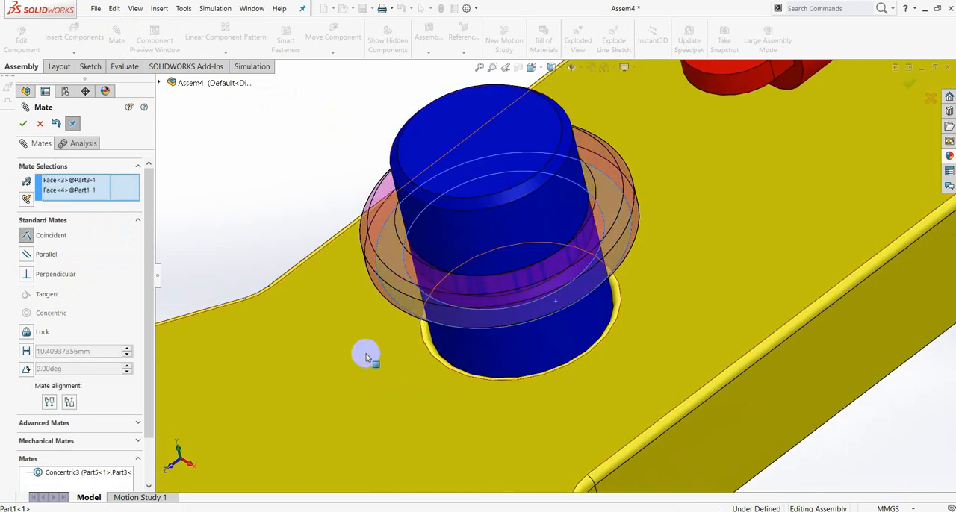
pyautogui.click(23, 123)
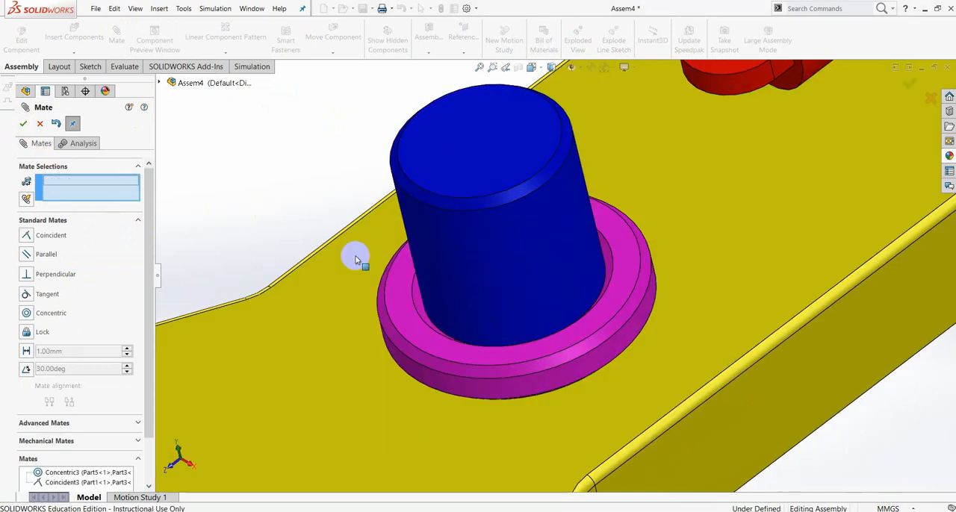
pyautogui.click(23, 123)
# - Insert Part4 from the SWEPT BOSS folder and place the cyan cam above the blue pin
pyautogui.click(81, 55)
pyautogui.click(91, 63)
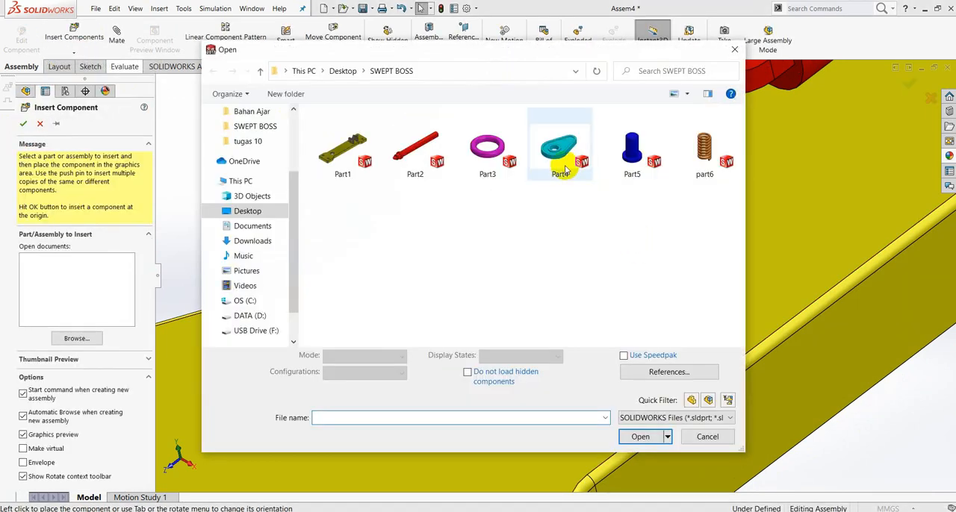
pyautogui.click(571, 153)
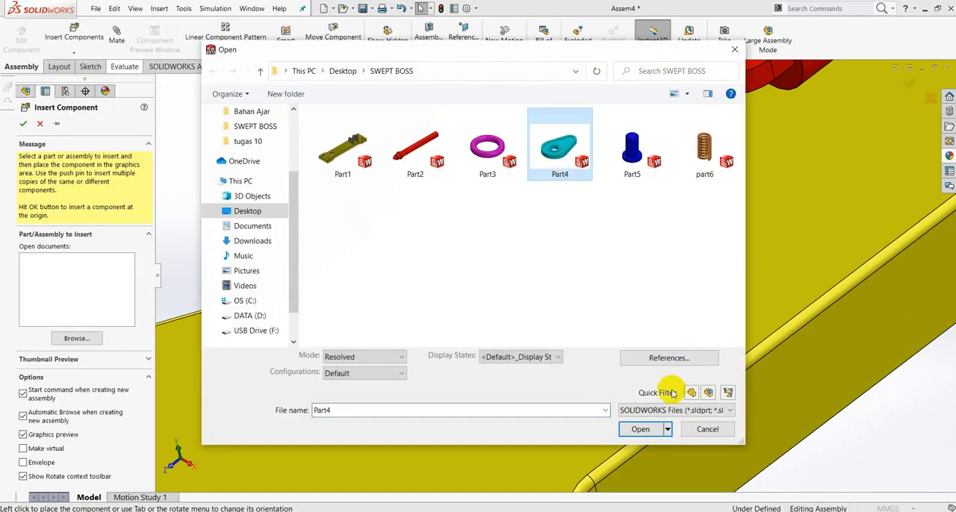
pyautogui.click(640, 430)
pyautogui.scroll(5, 470, 192)
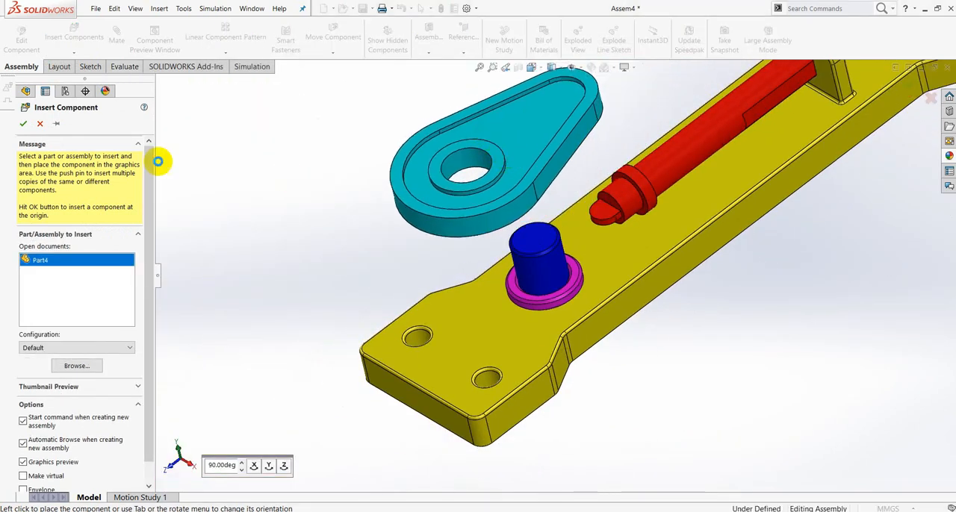
pyautogui.click(525, 168)
# - Add a Concentric mate between the cam's bore and the blue pin's cylindrical face
pyautogui.scroll(-2, 448, 186)
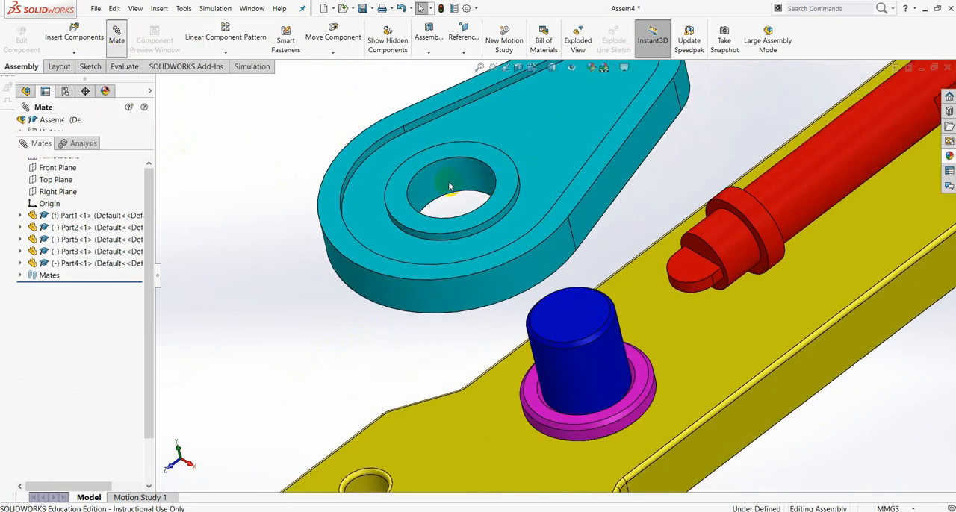
pyautogui.click(452, 186)
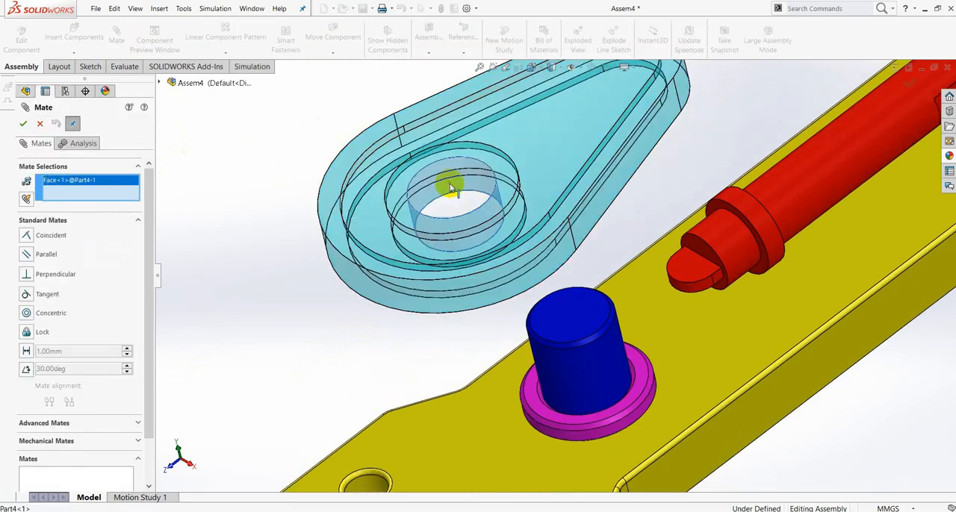
pyautogui.click(599, 371)
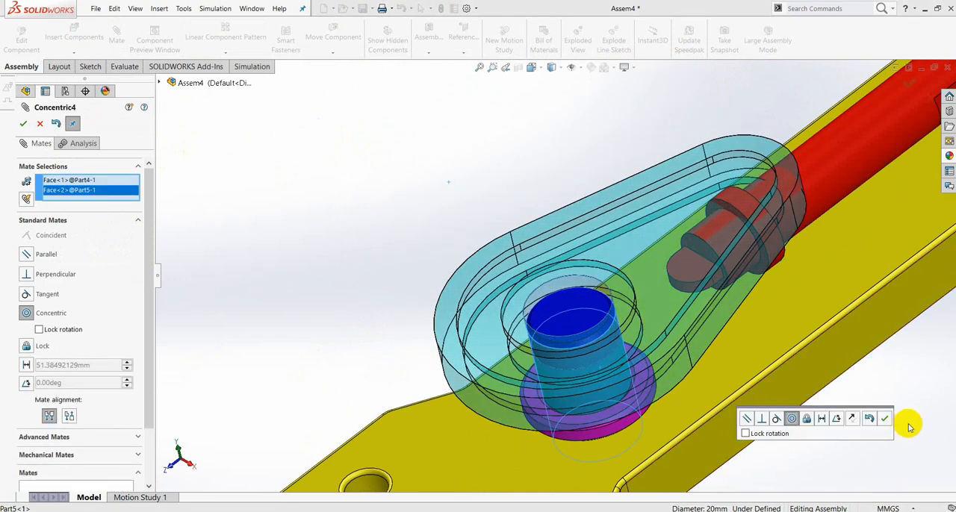
pyautogui.click(884, 420)
# - Mate the underside of the cam's hub Coincident with the magenta ring's top face
pyautogui.moveTo(828, 396); pyautogui.dragTo(749, 302, button='middle')
pyautogui.scroll(-3, 670, 396)
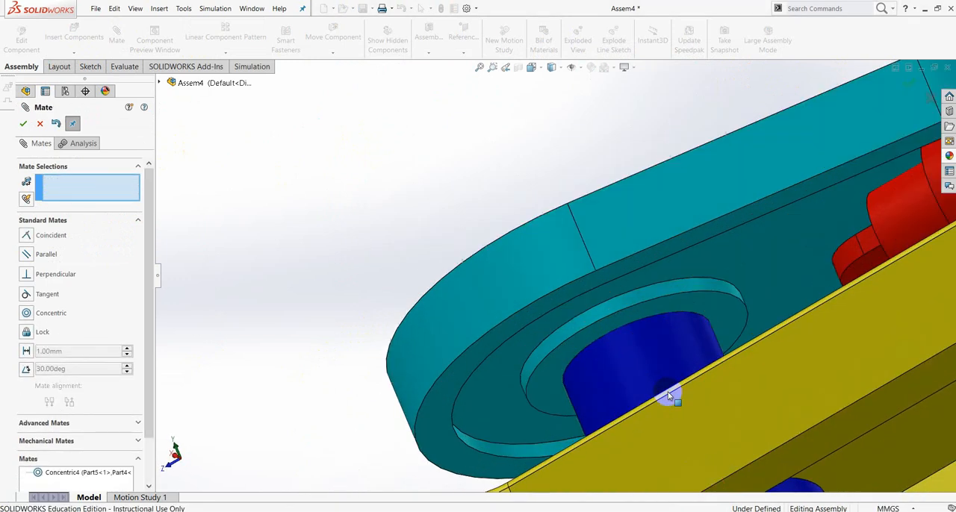
pyautogui.click(550, 384)
pyautogui.scroll(3, 586, 326)
pyautogui.moveTo(587, 327); pyautogui.dragTo(614, 381, button='middle')
pyautogui.scroll(-3, 614, 382)
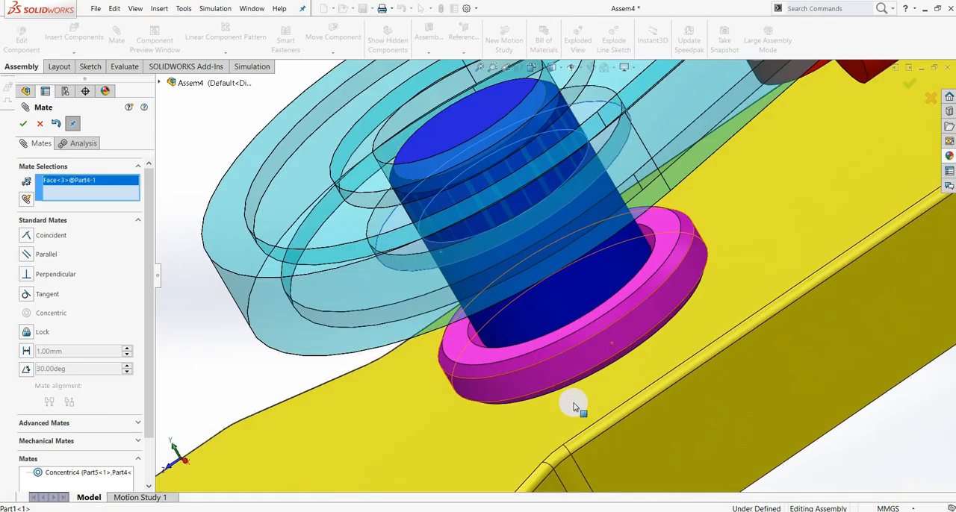
pyautogui.click(492, 362)
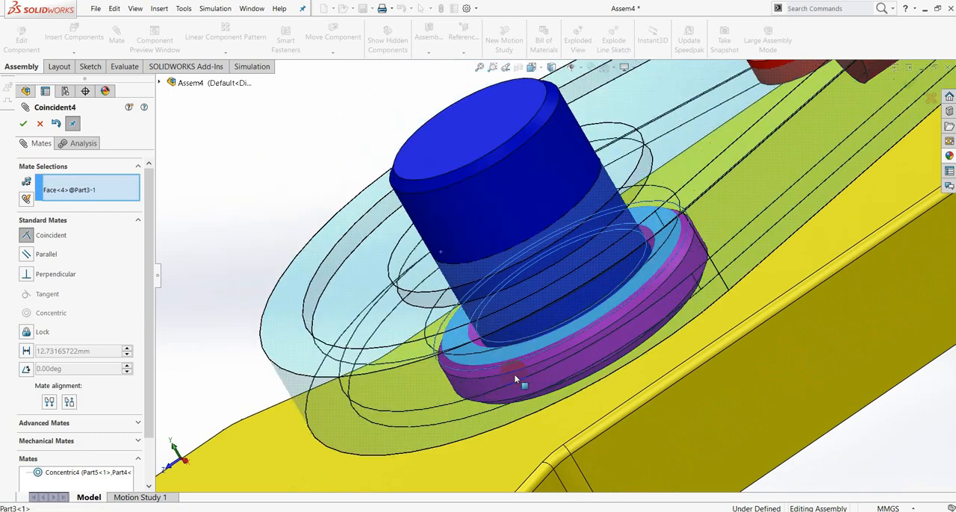
pyautogui.click(656, 395)
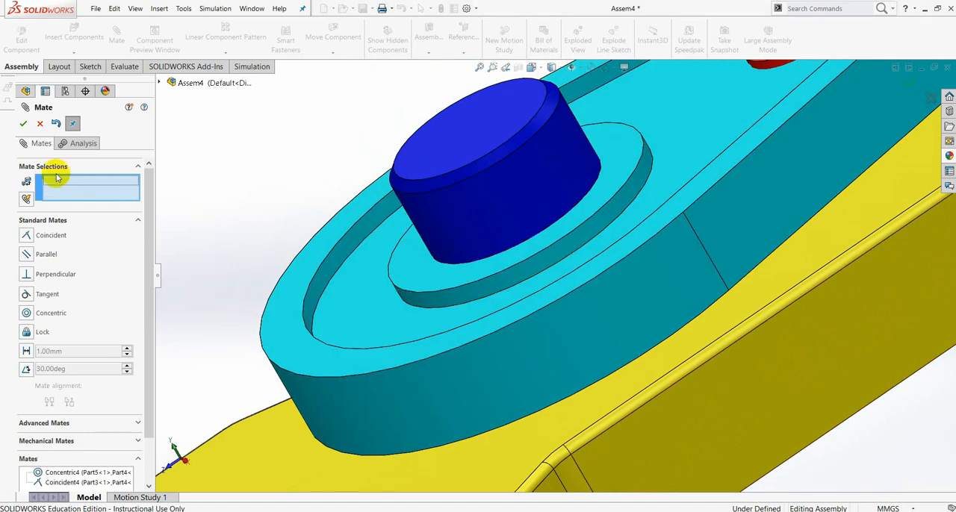
pyautogui.click(23, 124)
pyautogui.scroll(3, 637, 273)
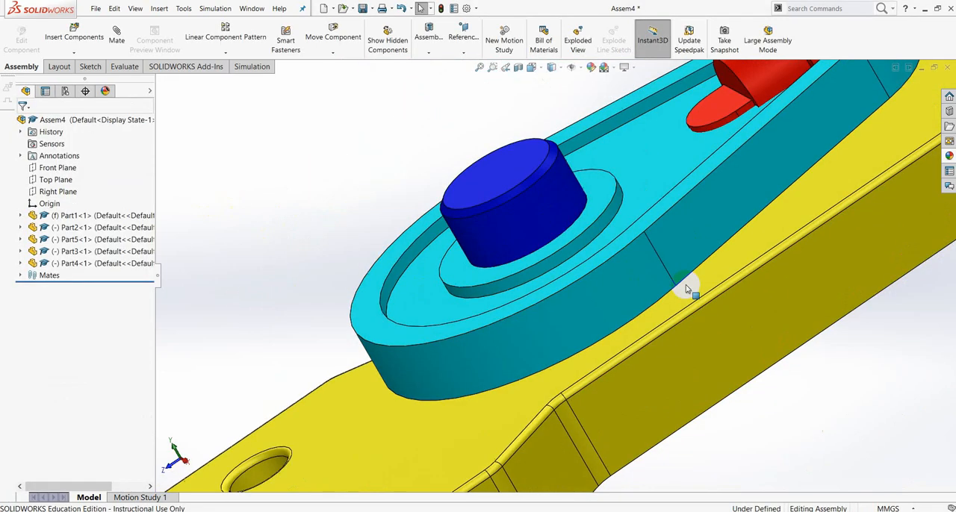
pyautogui.scroll(3, 792, 352)
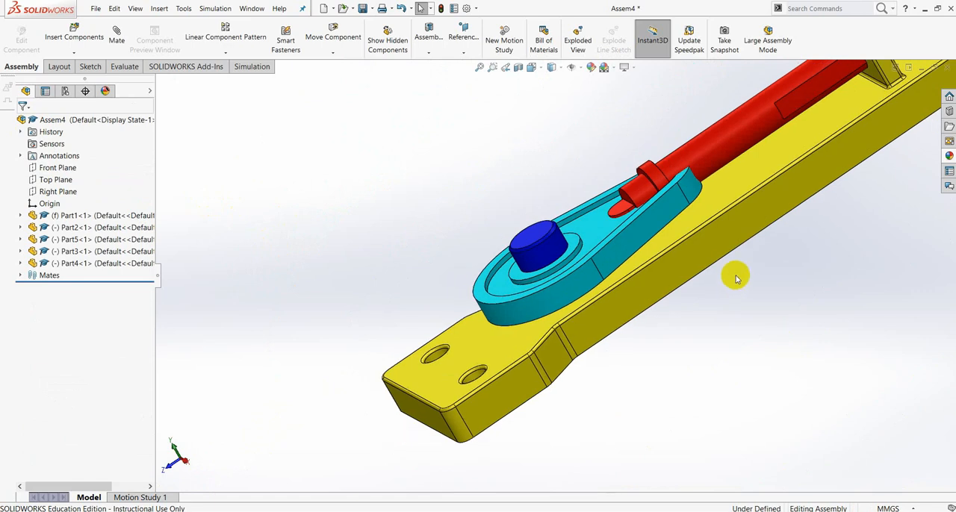
pyautogui.moveTo(735, 278); pyautogui.dragTo(709, 282, button='middle')
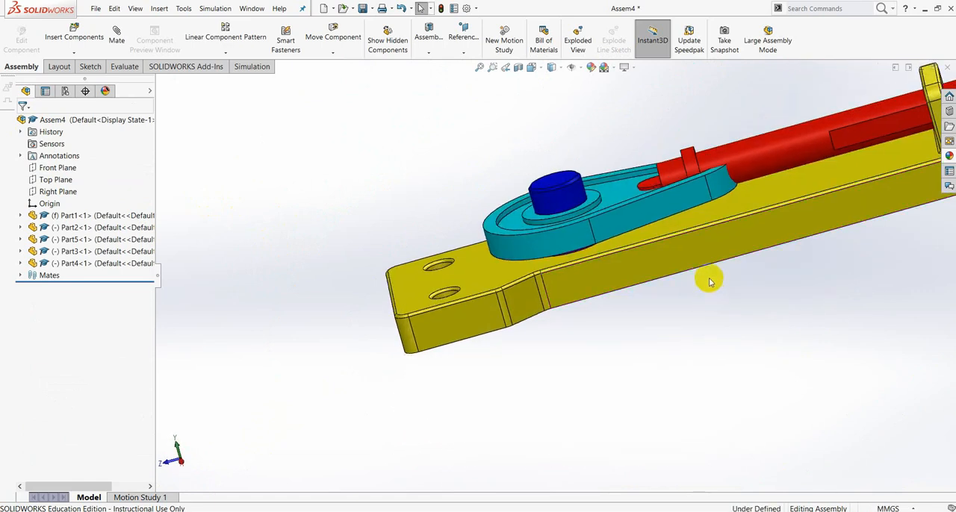
pyautogui.scroll(-5, 742, 182)
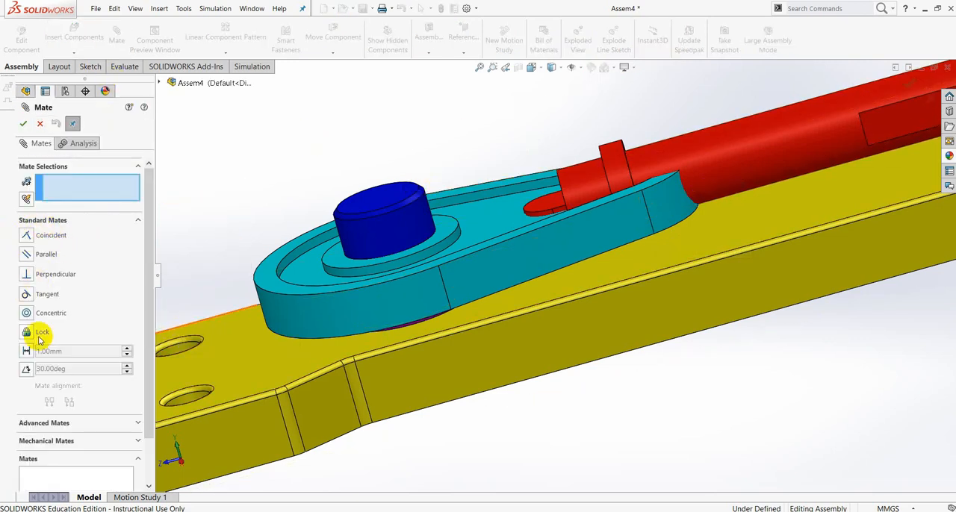
pyautogui.click(128, 423)
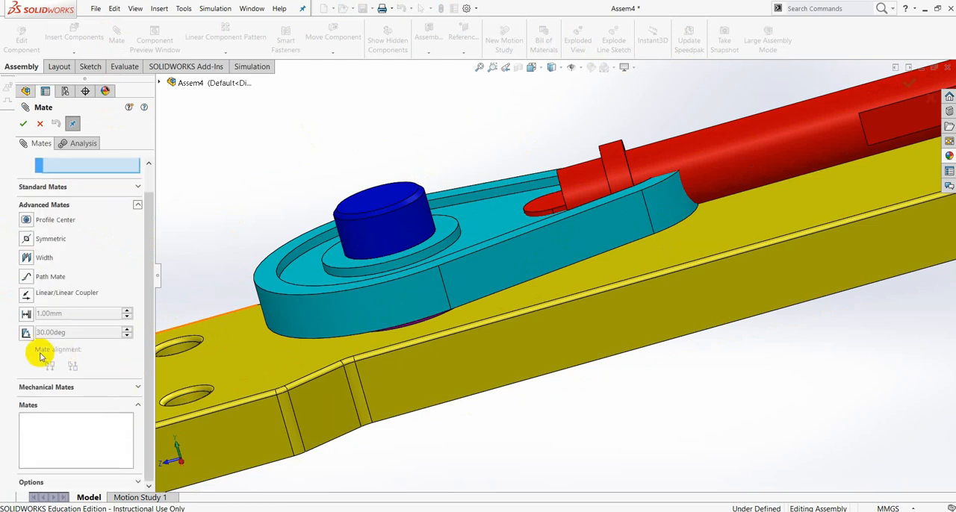
pyautogui.click(138, 206)
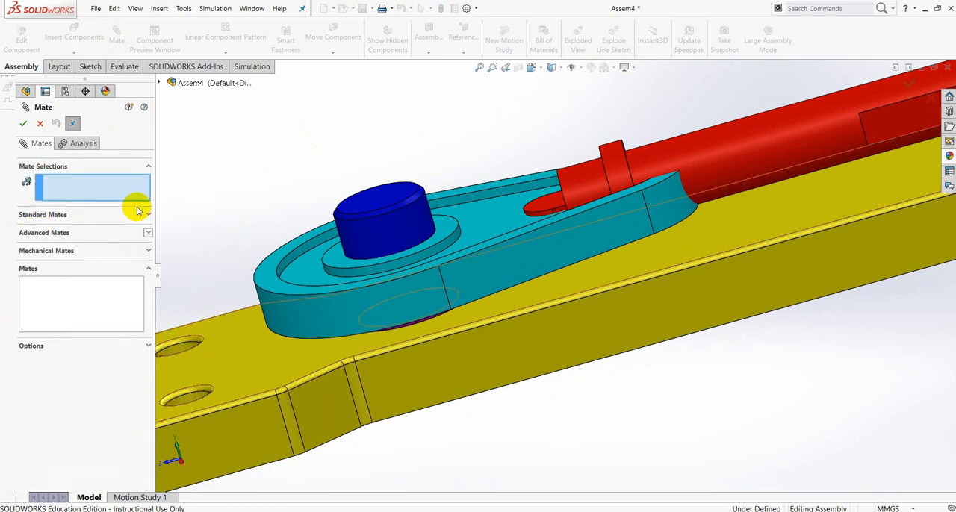
pyautogui.click(150, 253)
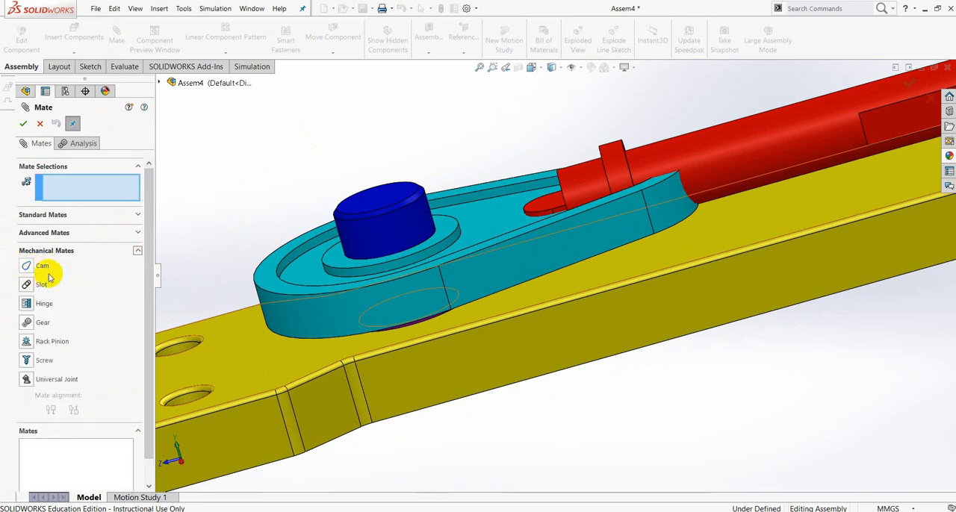
pyautogui.click(39, 126)
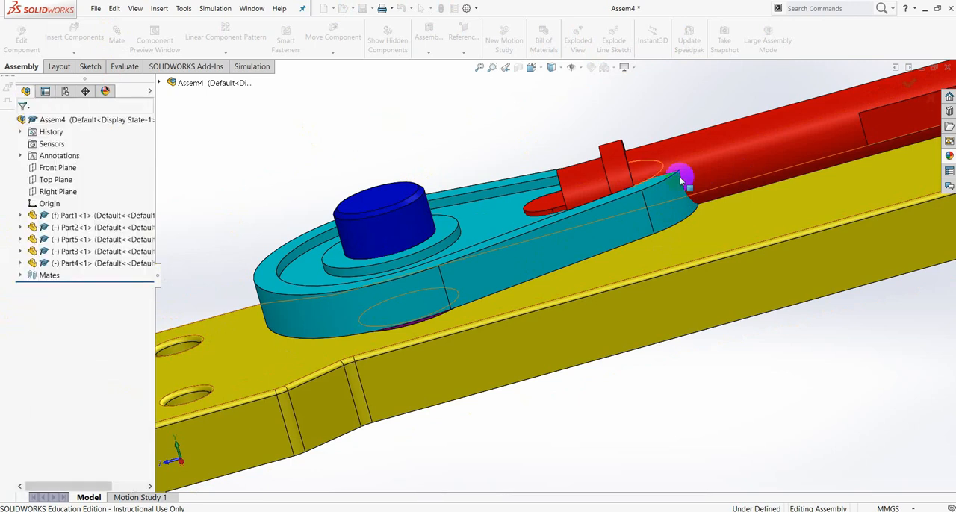
# - Slide the red follower back away from the cam, and turn the cyan cam so its nose points toward the follower's tip
pyautogui.scroll(4, 686, 186)
pyautogui.moveTo(663, 217); pyautogui.dragTo(673, 244, button='middle')
pyautogui.scroll(1, 673, 245)
pyautogui.scroll(-5, 628, 197)
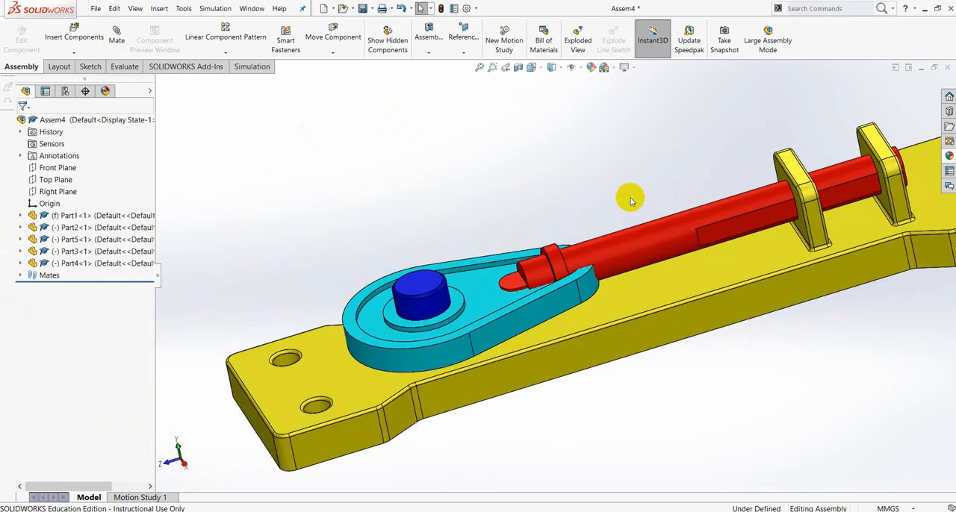
pyautogui.click(694, 251)
pyautogui.moveTo(890, 201); pyautogui.dragTo(899, 196)
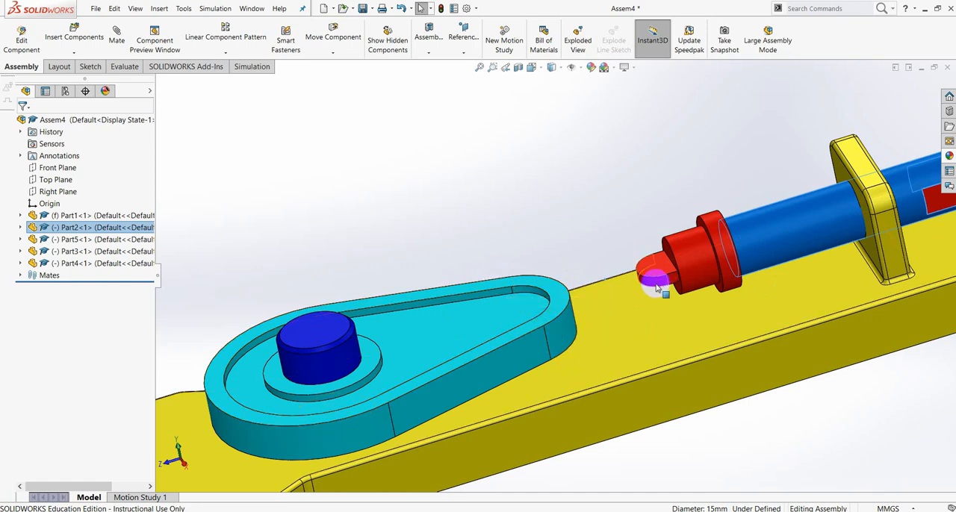
pyautogui.click(545, 291)
pyautogui.moveTo(544, 260); pyautogui.dragTo(492, 365)
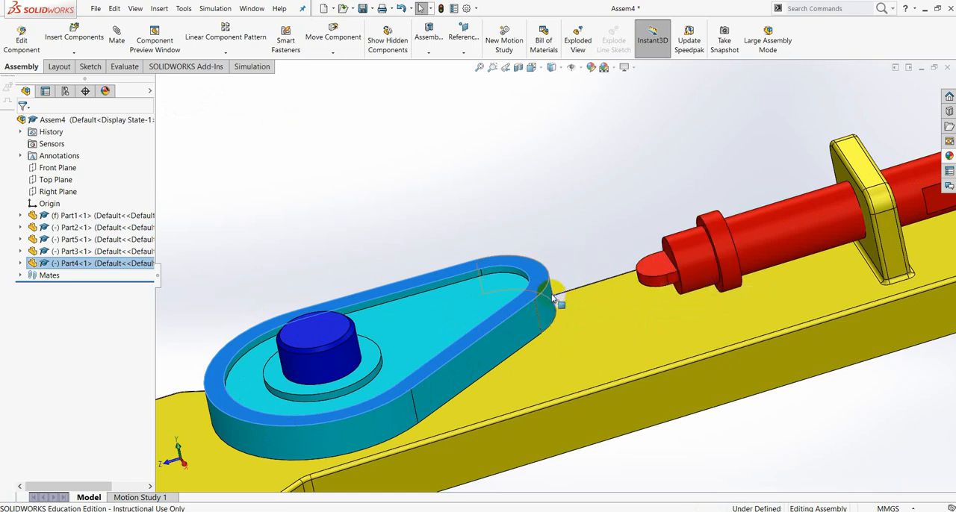
pyautogui.click(479, 169)
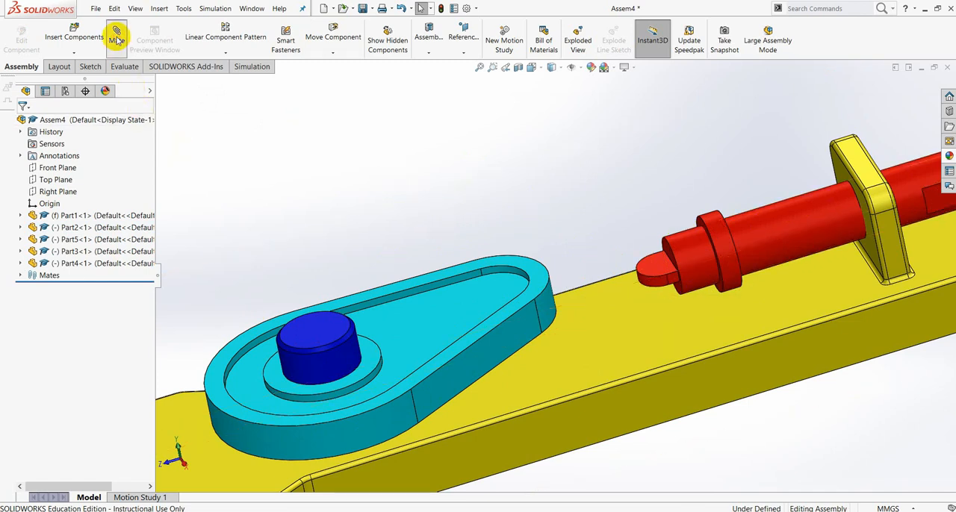
# - Add a Cam mate with the cam's outer side face as the cam path and the follower's rounded tip face as the cam follower
pyautogui.moveTo(149, 280); pyautogui.dragTo(154, 321)
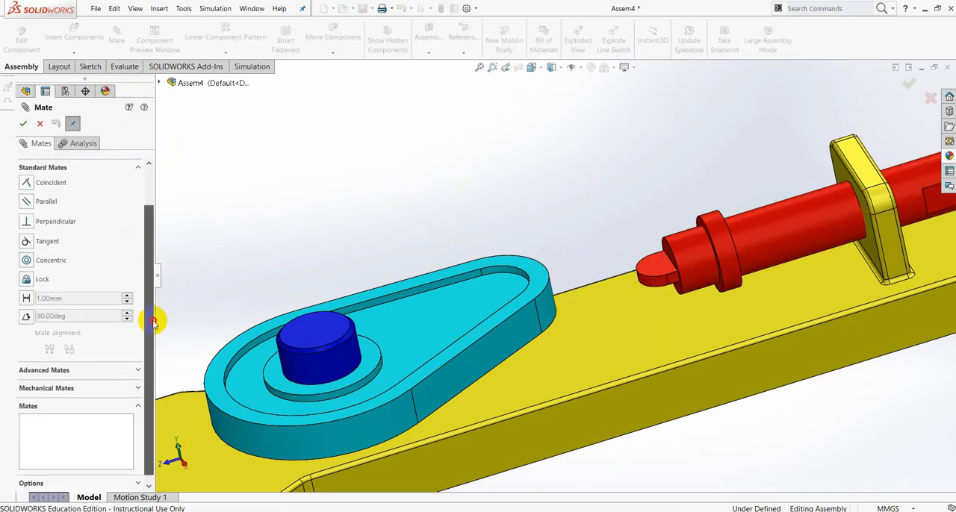
pyautogui.click(139, 389)
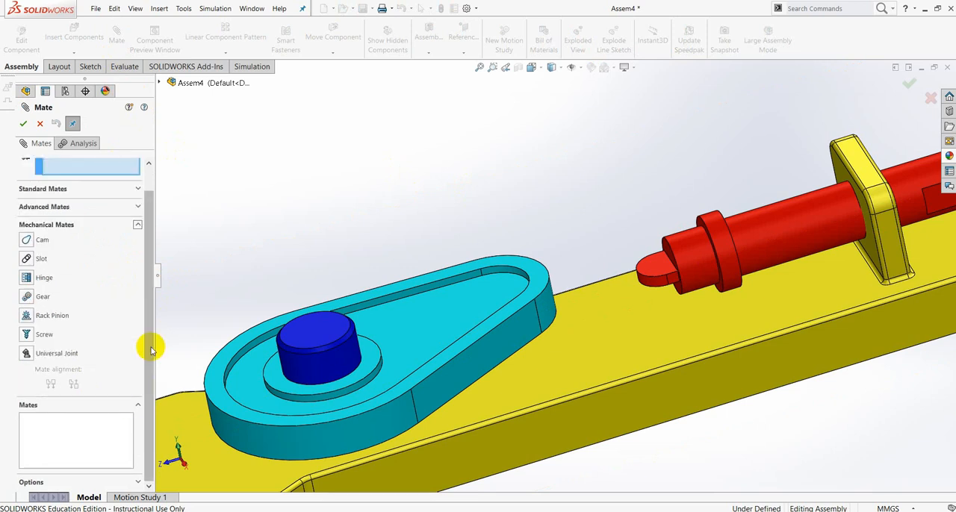
pyautogui.click(29, 241)
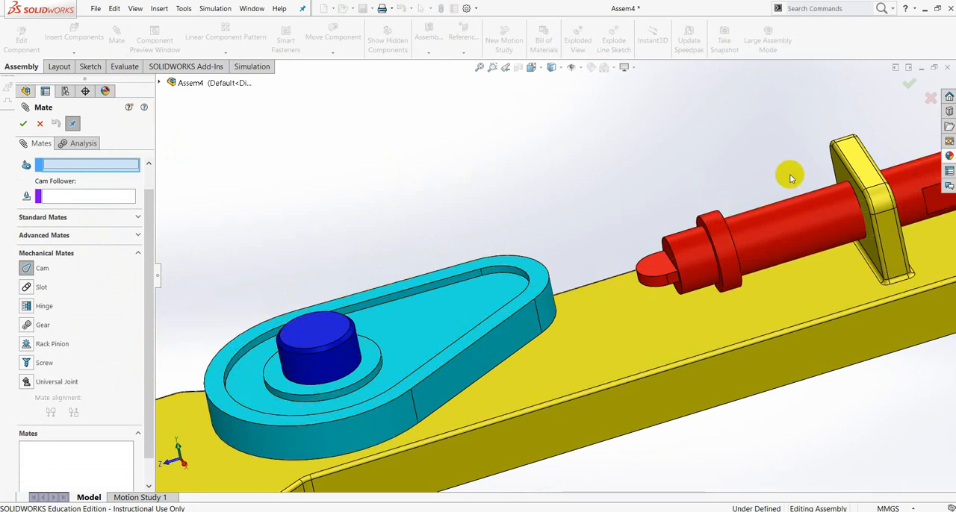
pyautogui.scroll(1, 149, 192)
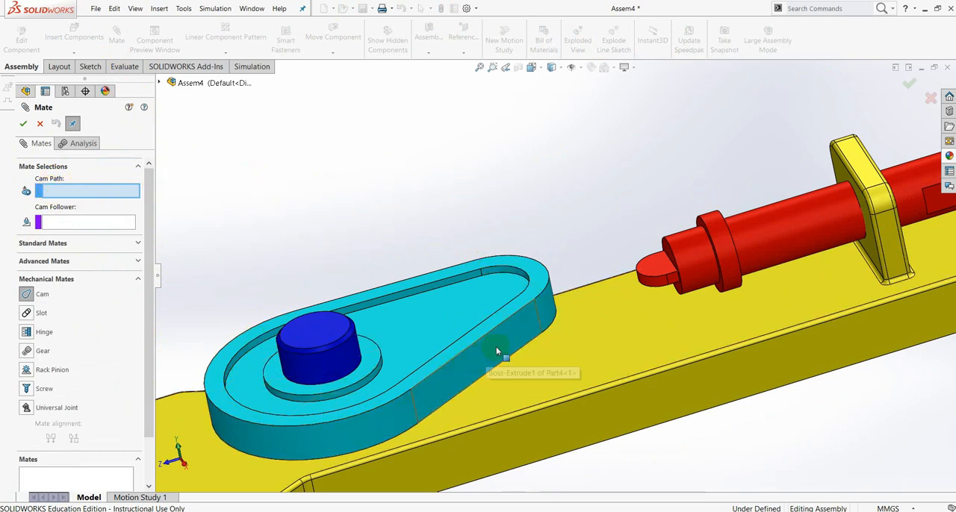
pyautogui.click(521, 337)
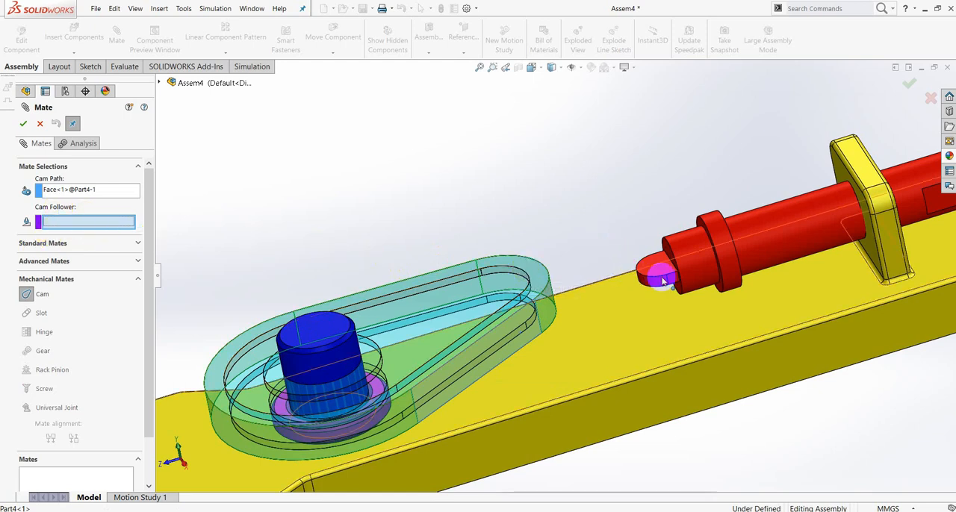
pyautogui.scroll(-3, 653, 277)
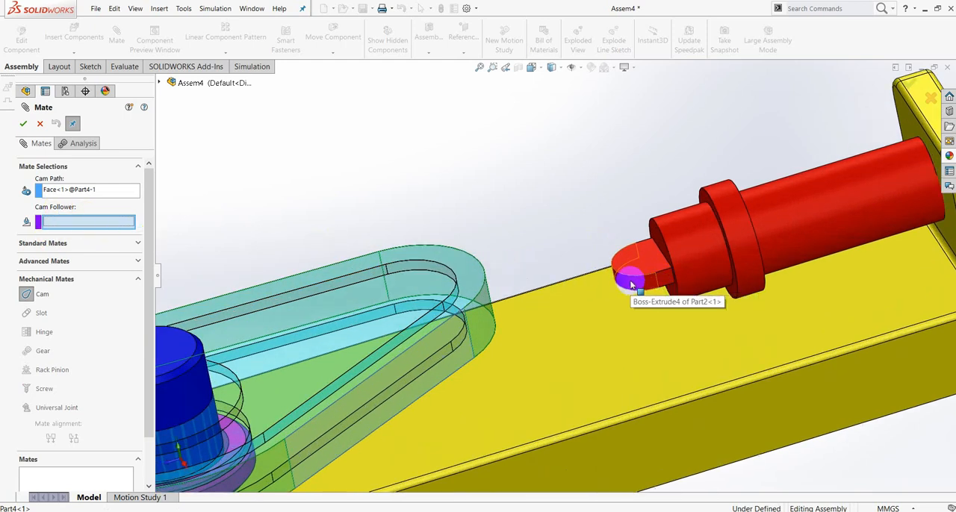
pyautogui.click(631, 284)
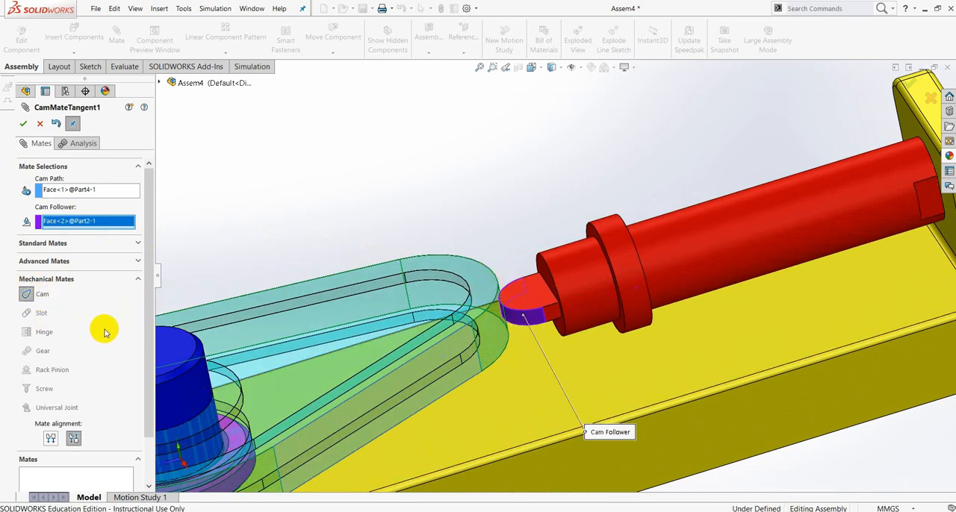
pyautogui.click(22, 125)
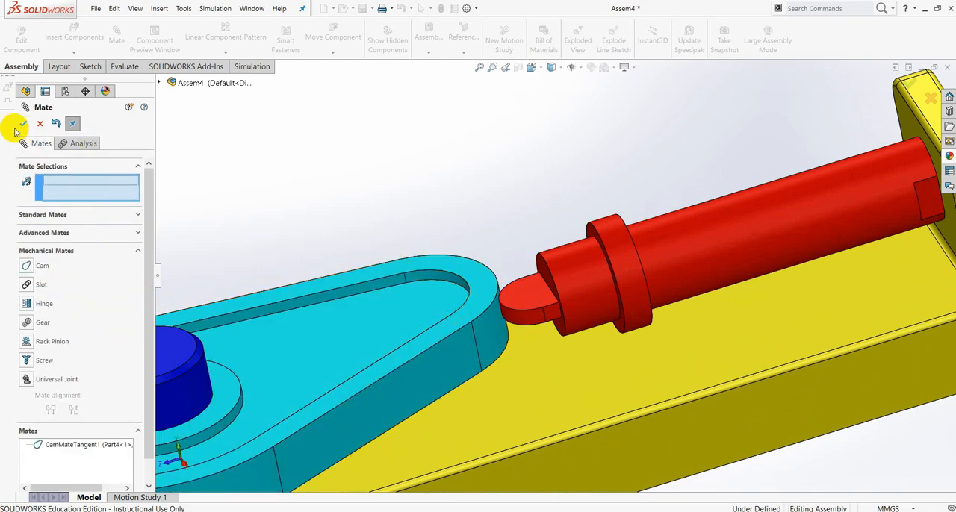
pyautogui.click(23, 124)
# - Turn the cam about the blue pin to test how it drives the follower
pyautogui.scroll(5, 420, 299)
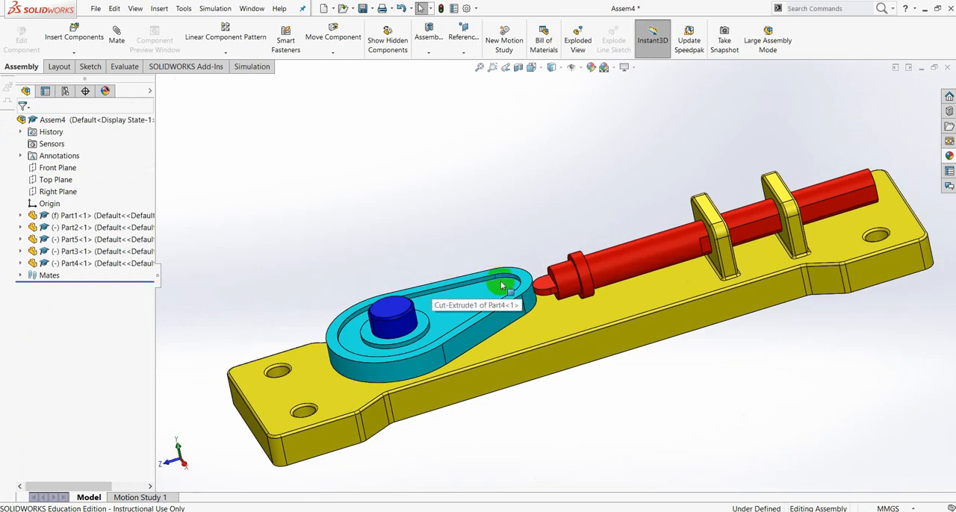
pyautogui.scroll(2, 506, 366)
pyautogui.scroll(-2, 513, 321)
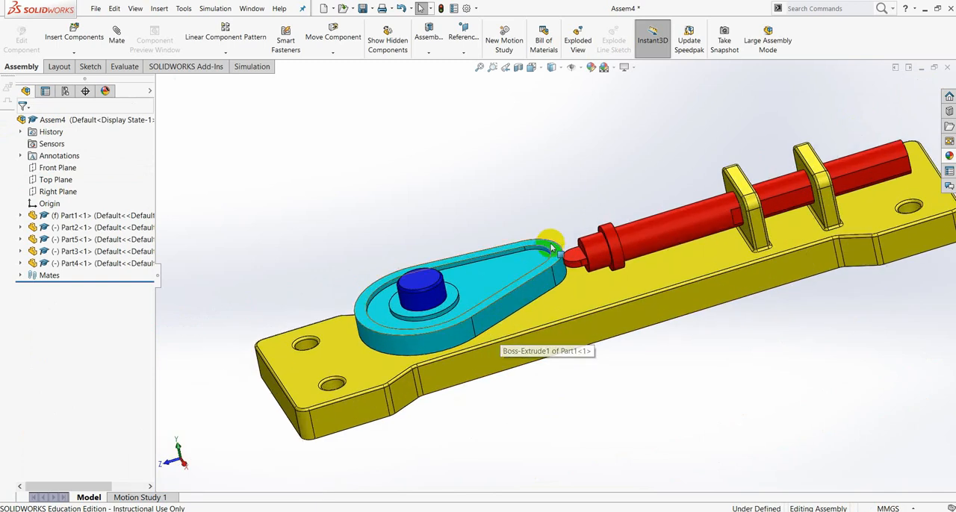
pyautogui.moveTo(553, 252); pyautogui.dragTo(548, 316)
pyautogui.press('Escape')
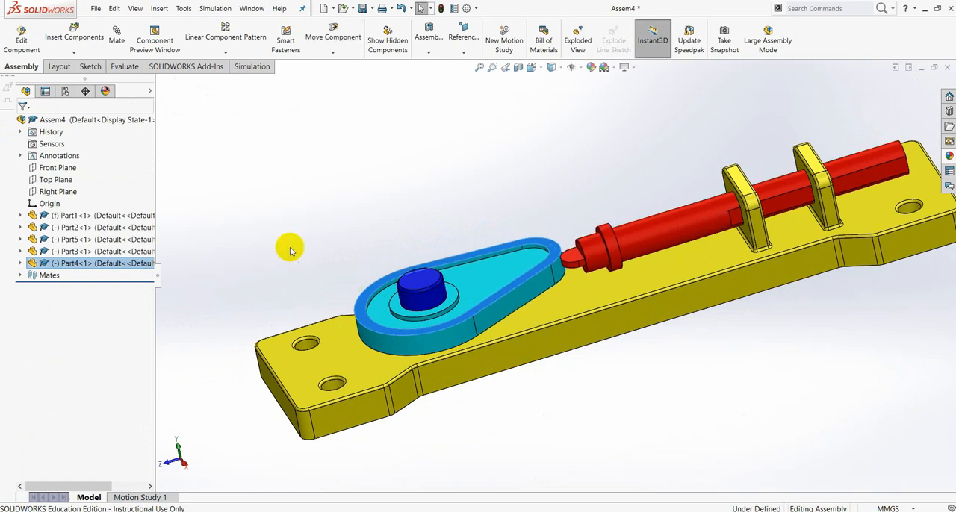
# - Review the cam path and cam follower selections of the CamMateTangent1 mate and close it without changes
pyautogui.click(20, 275)
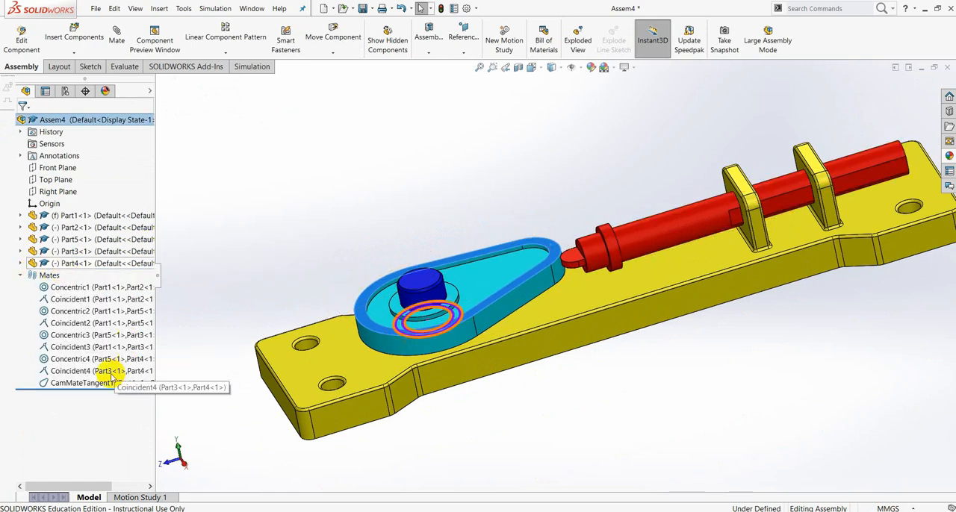
pyautogui.click(87, 383)
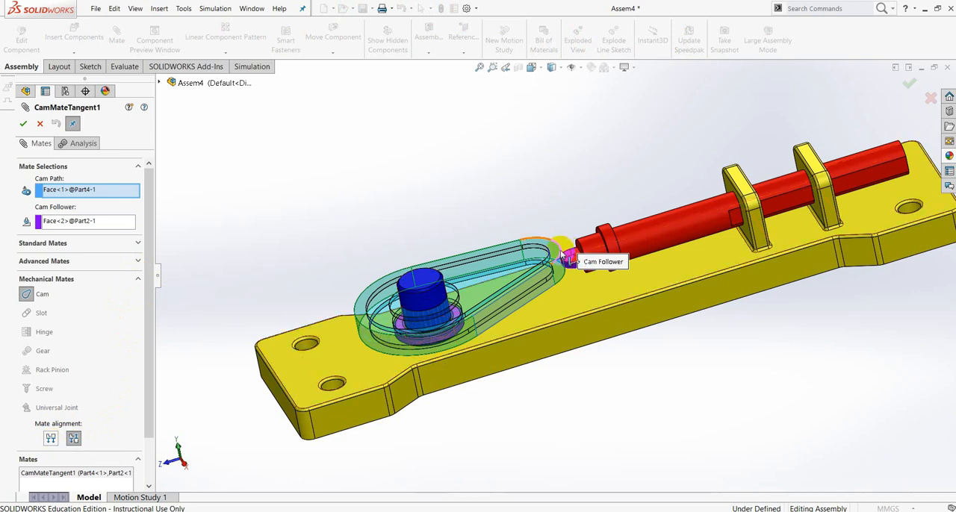
pyautogui.moveTo(562, 254); pyautogui.dragTo(576, 261)
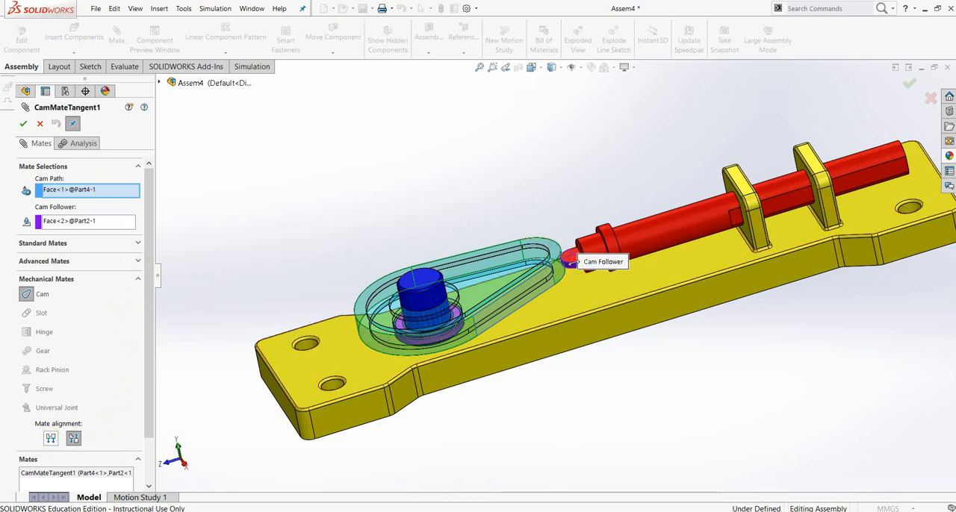
pyautogui.click(23, 125)
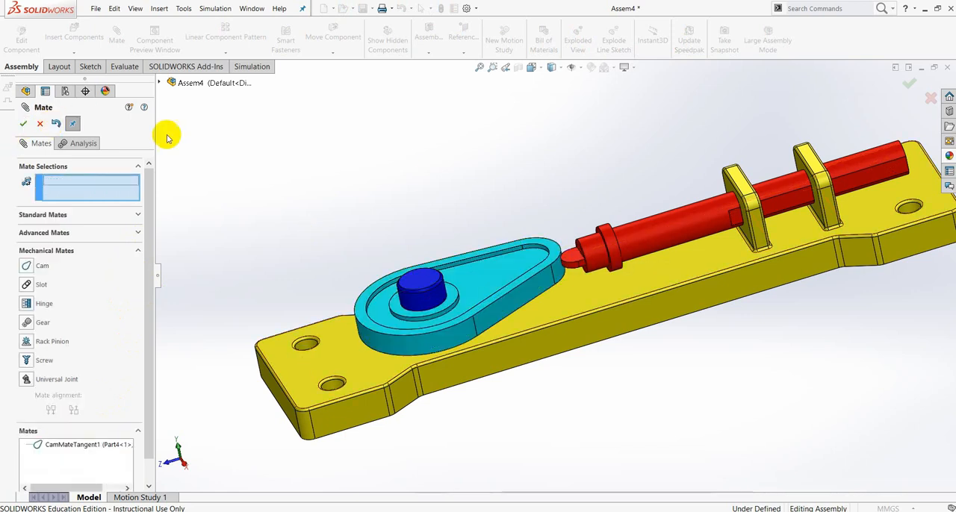
pyautogui.click(22, 125)
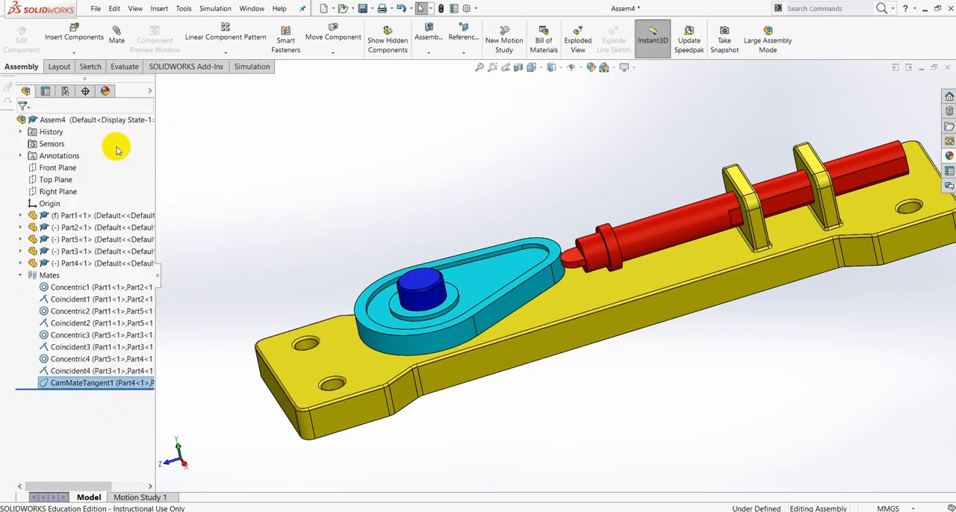
# - Insert part6, the spring, from the SWEPT BOSS folder and place it above the red follower
pyautogui.click(74, 52)
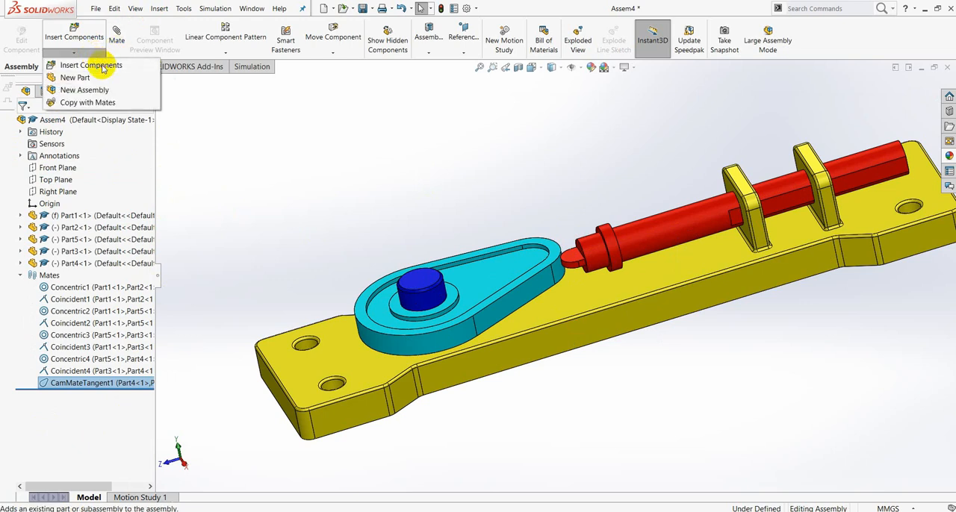
pyautogui.click(85, 65)
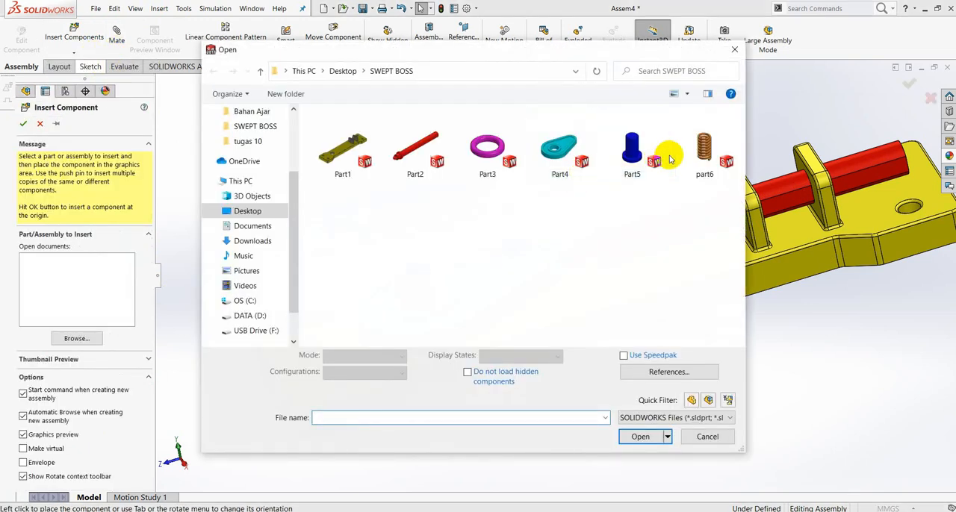
pyautogui.click(704, 149)
pyautogui.click(641, 430)
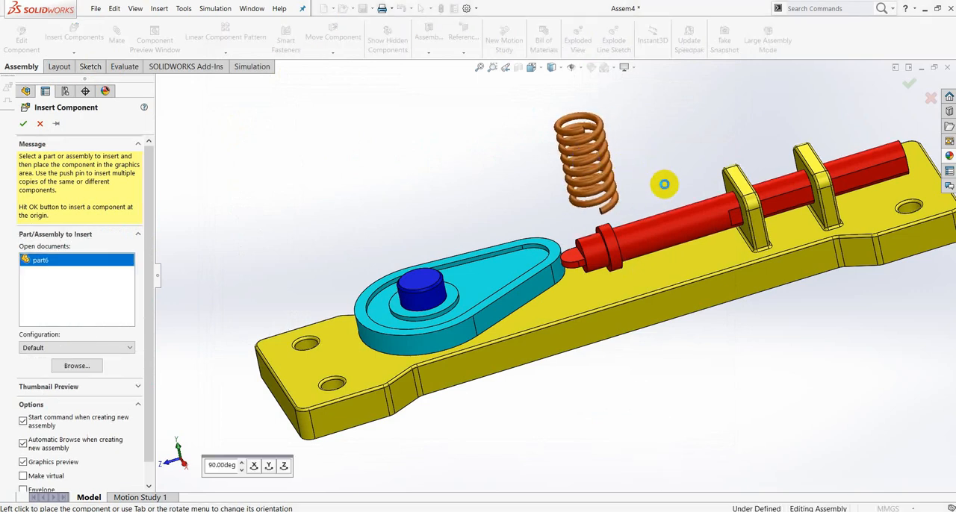
pyautogui.click(664, 183)
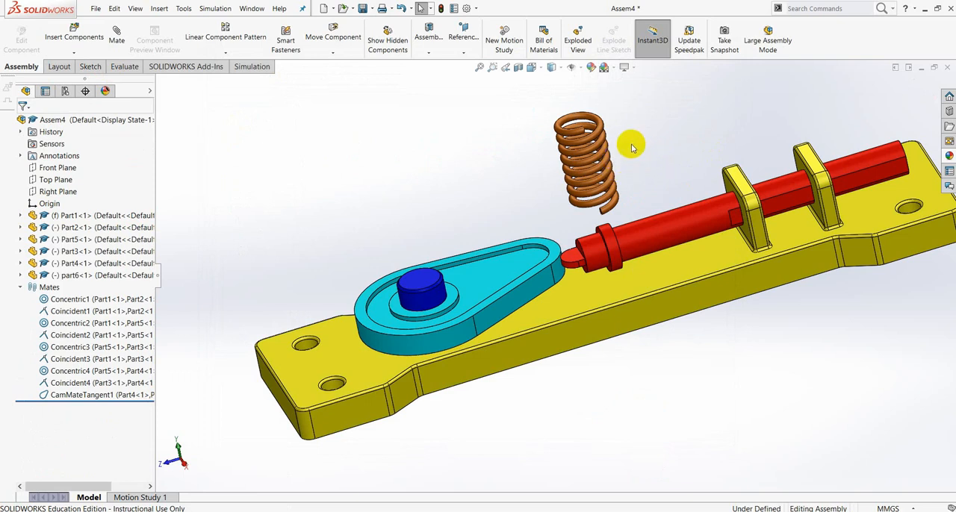
# - Freely rotate the spring from its upright position so that it lies tilted above the red follower
pyautogui.moveTo(632, 145); pyautogui.dragTo(624, 176, button='middle')
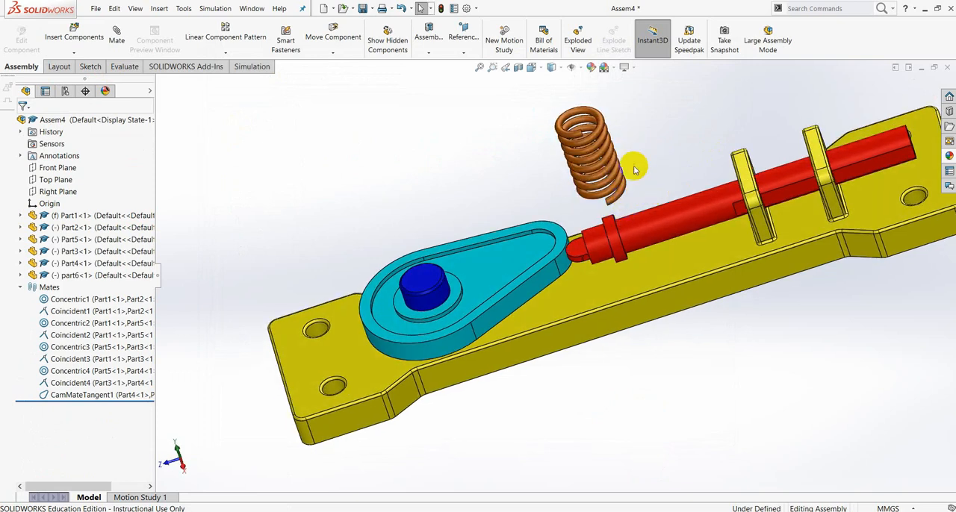
pyautogui.scroll(4, 631, 179)
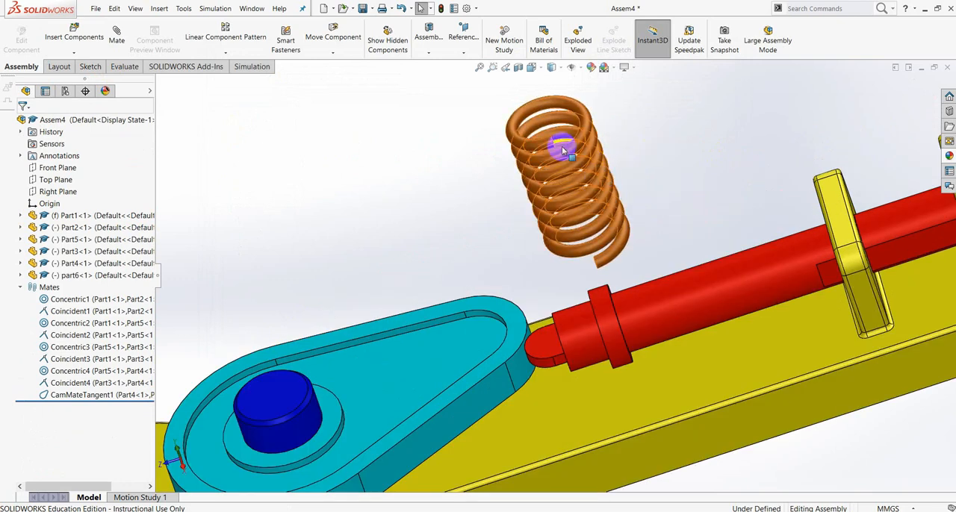
pyautogui.click(338, 55)
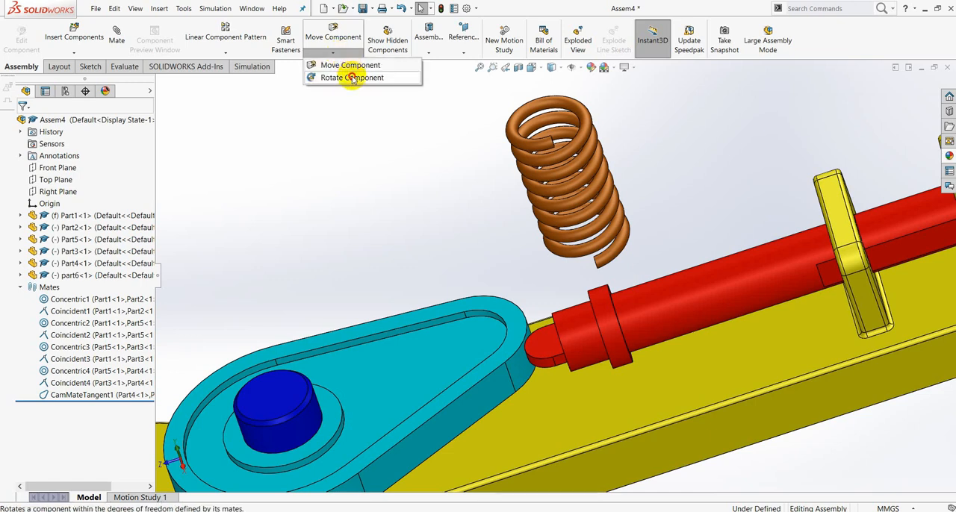
pyautogui.click(353, 79)
pyautogui.moveTo(555, 153); pyautogui.dragTo(480, 152)
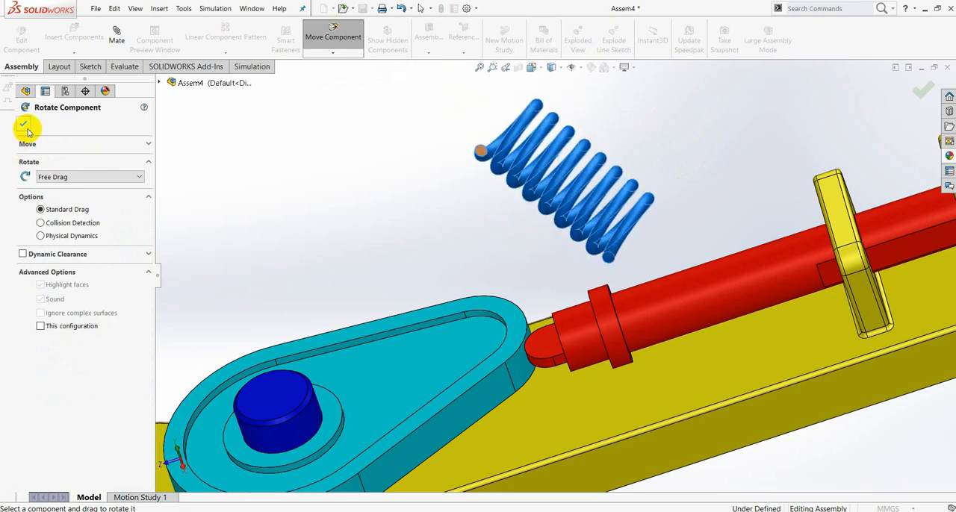
pyautogui.click(24, 125)
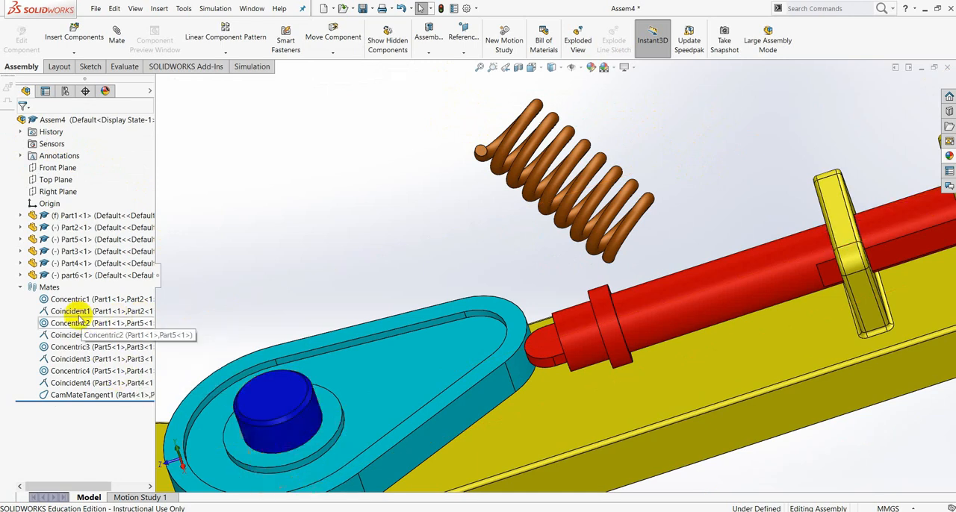
# - Show Sketch2 of the spring's Sweep1 feature so its centre line can be used for mating
pyautogui.click(20, 275)
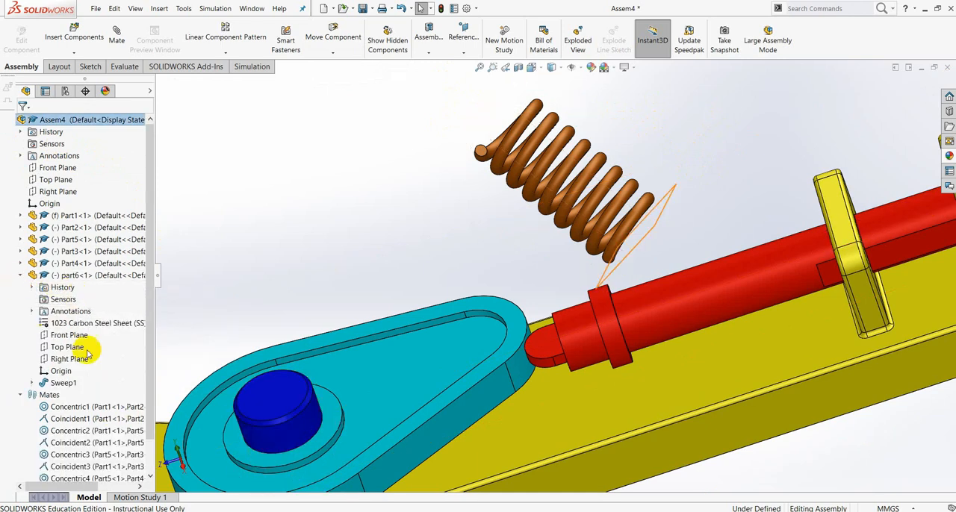
pyautogui.click(31, 382)
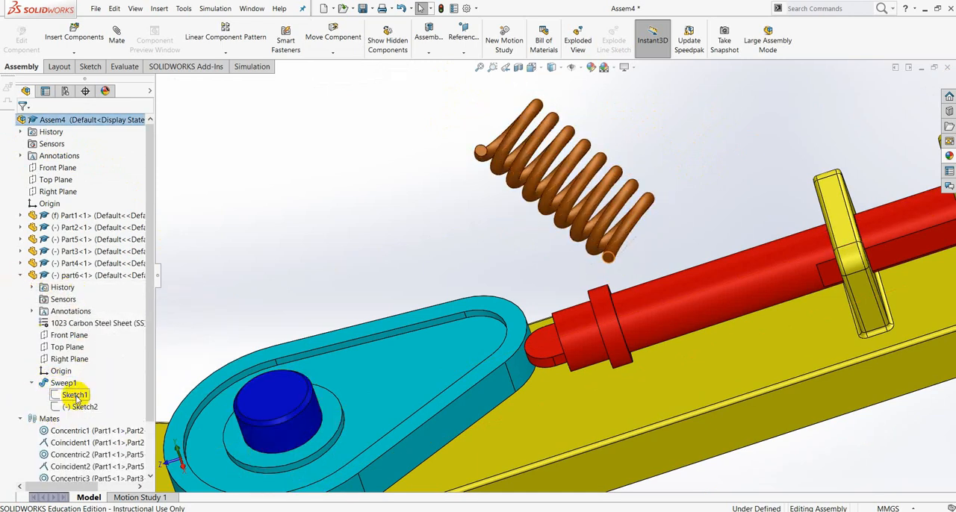
pyautogui.click(76, 395)
pyautogui.click(86, 382)
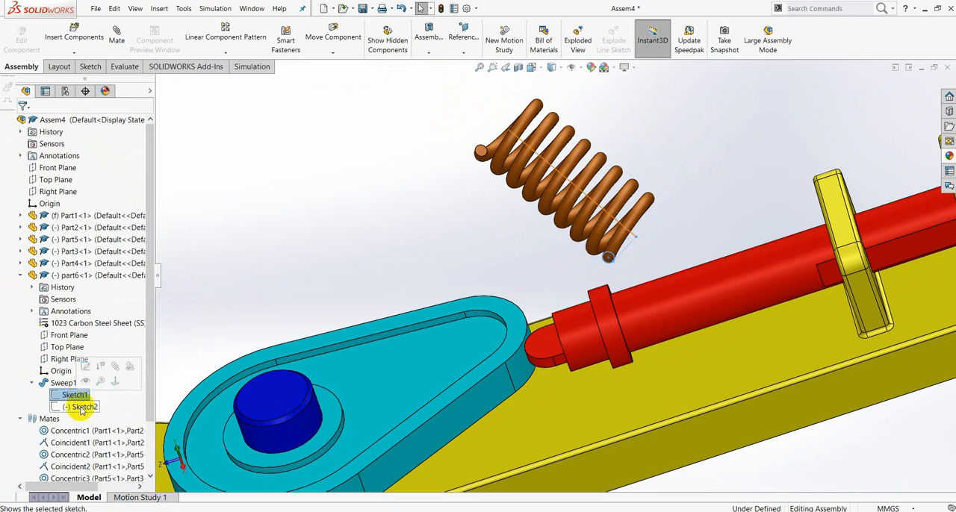
pyautogui.click(80, 407)
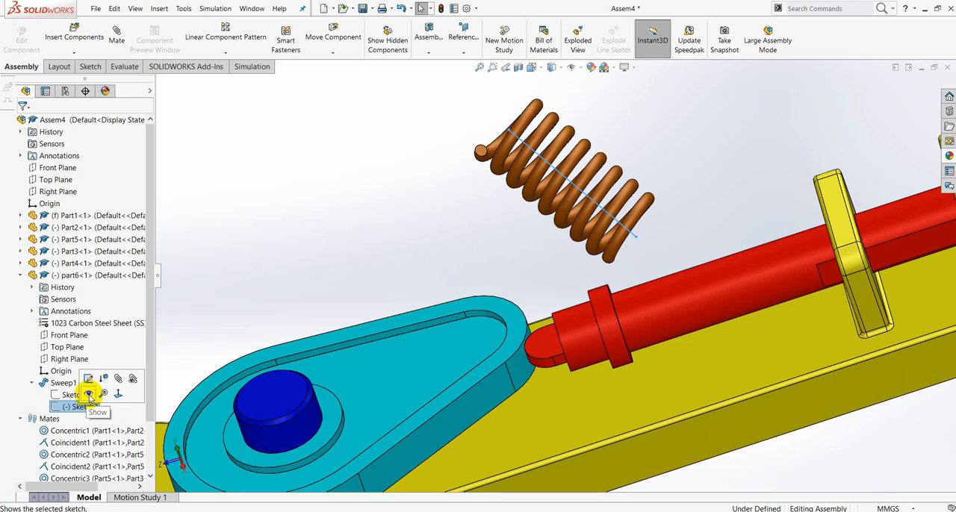
pyautogui.click(89, 395)
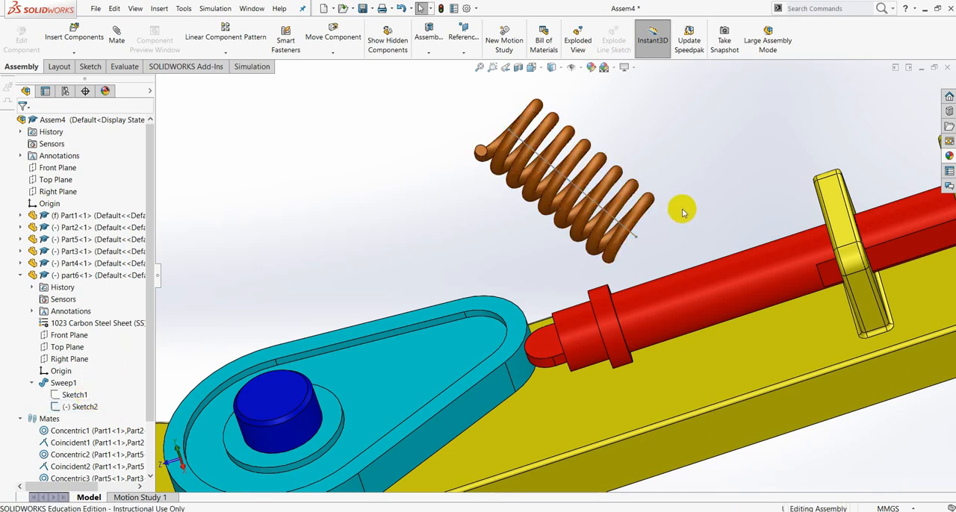
pyautogui.moveTo(682, 213); pyautogui.dragTo(684, 246, button='middle')
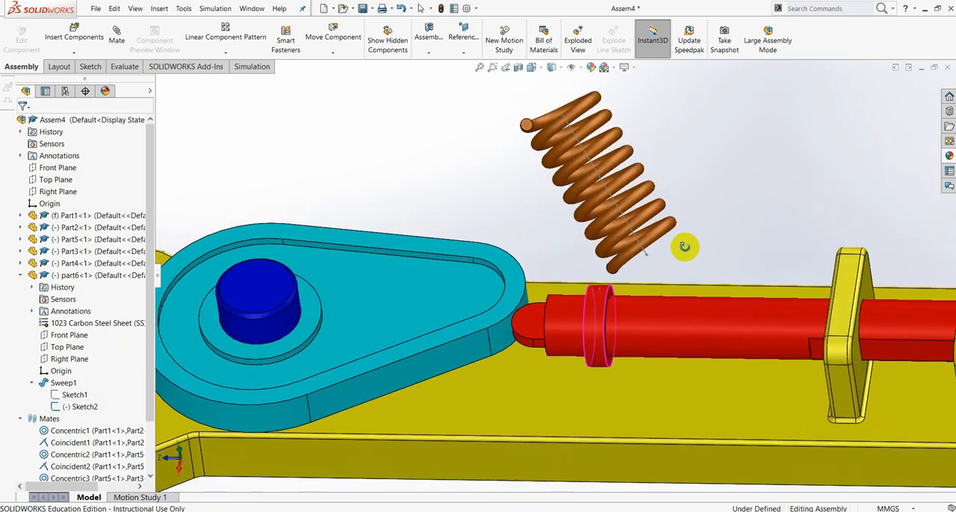
pyautogui.click(338, 53)
pyautogui.click(355, 78)
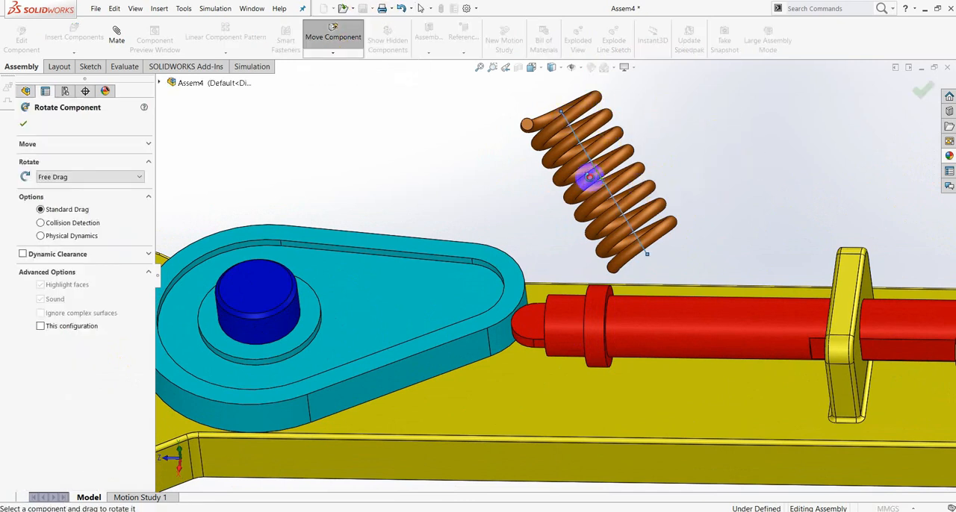
pyautogui.scroll(5, 615, 236)
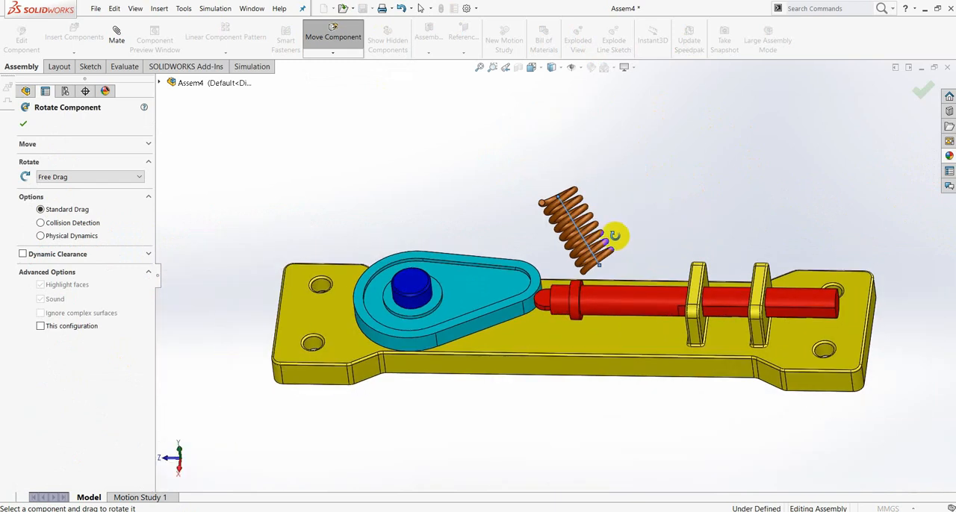
pyautogui.click(923, 89)
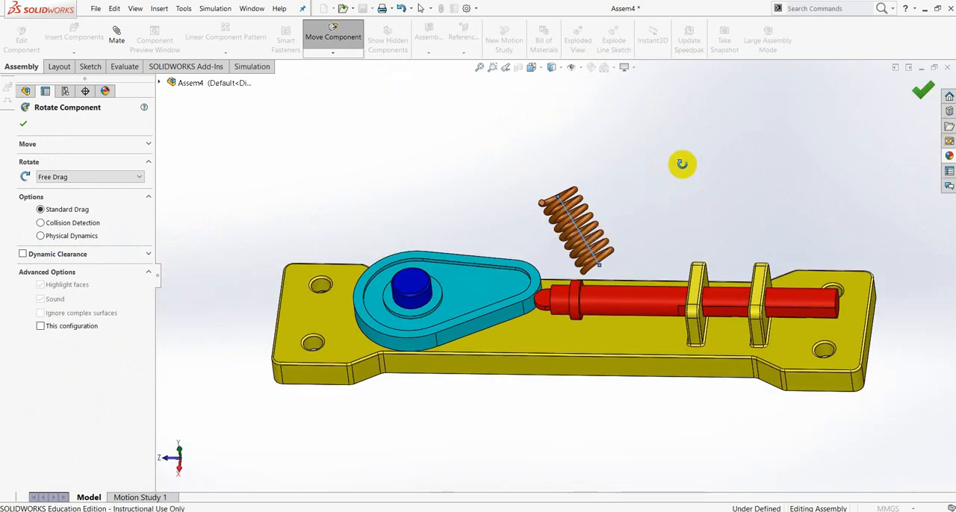
# - Move the spring farther from the cam and rotate it freely until its centre line runs roughly along the red follower
pyautogui.scroll(-3, 574, 264)
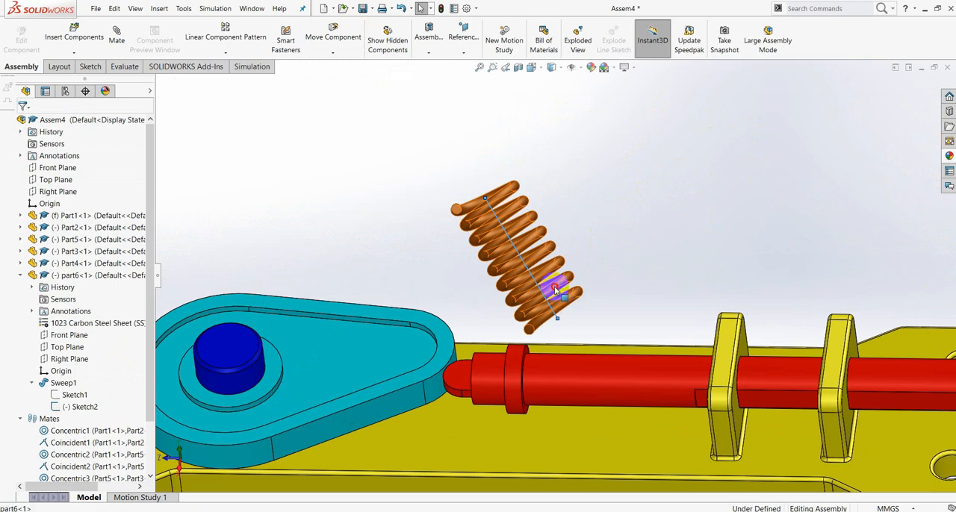
pyautogui.moveTo(559, 284); pyautogui.dragTo(676, 238)
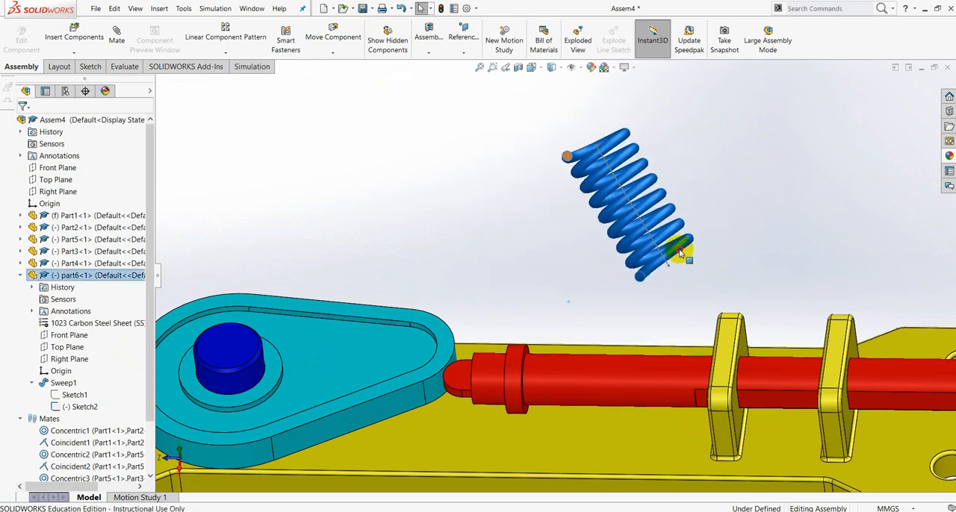
pyautogui.click(331, 55)
pyautogui.click(345, 81)
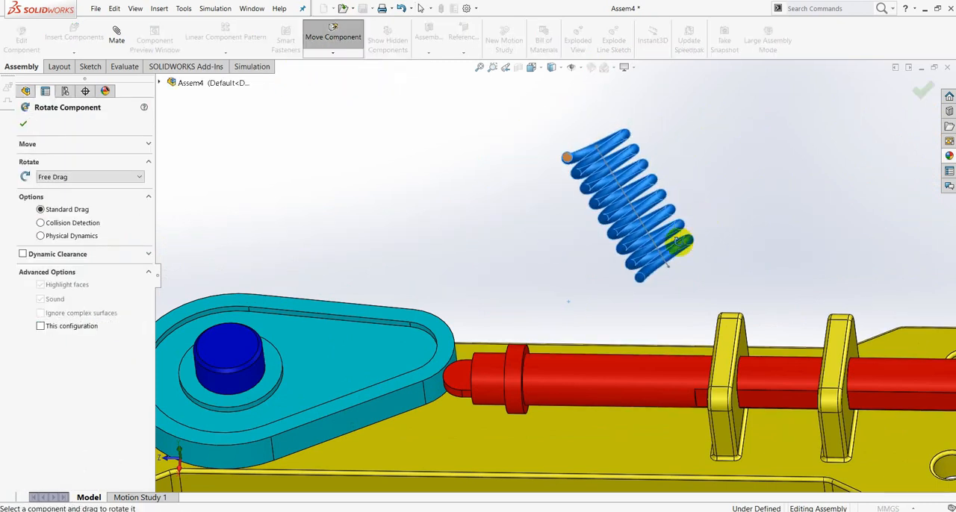
pyautogui.moveTo(679, 242); pyautogui.dragTo(443, 157)
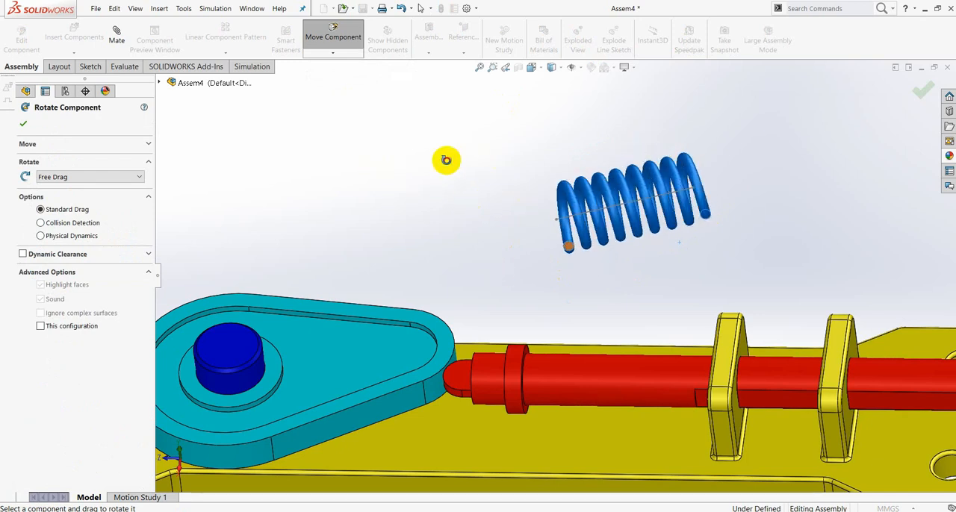
pyautogui.click(23, 124)
# - Add a Concentric mate between the spring's Sketch2 centre line and the cylindrical face of the red follower
pyautogui.scroll(-2, 794, 169)
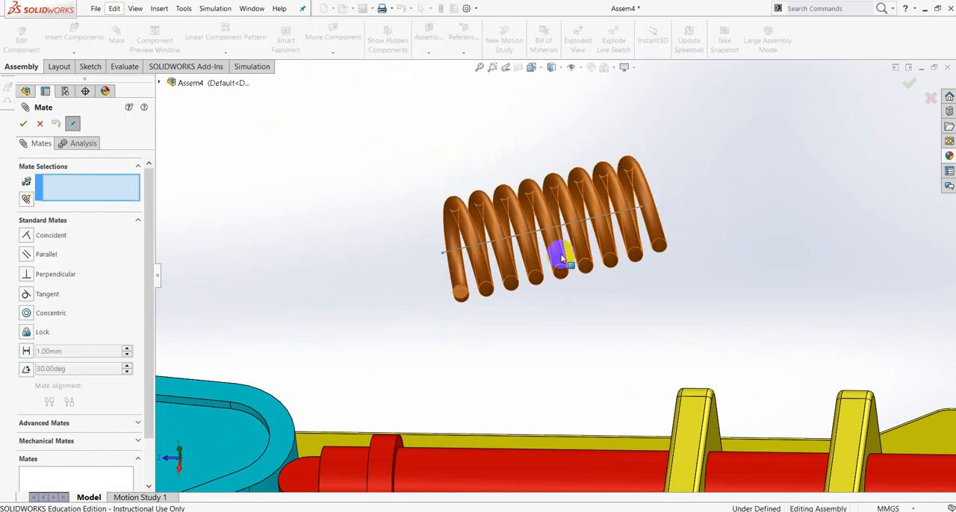
pyautogui.click(476, 251)
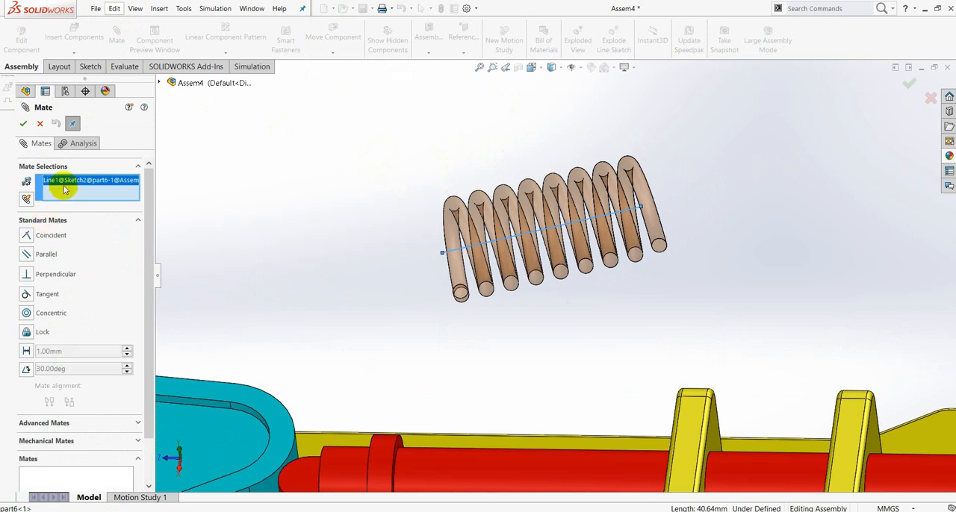
pyautogui.scroll(2, 537, 320)
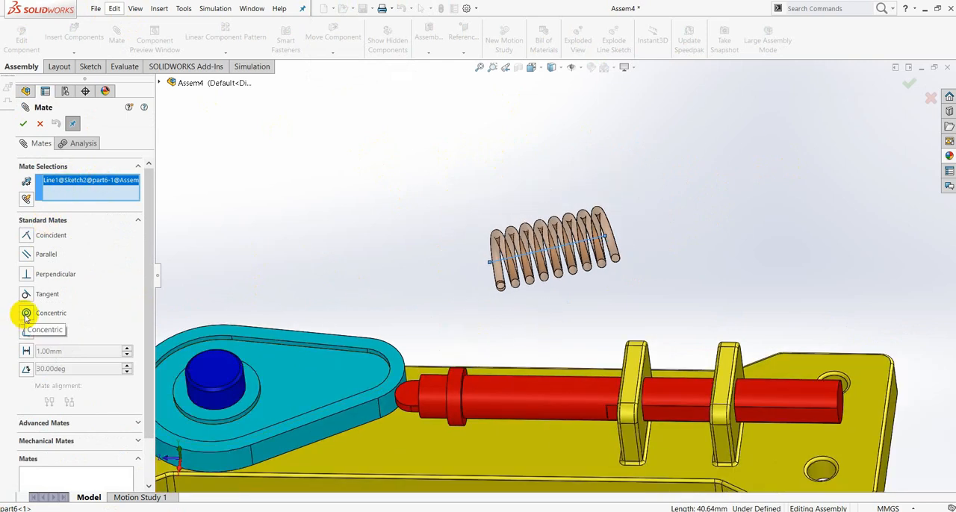
pyautogui.click(534, 398)
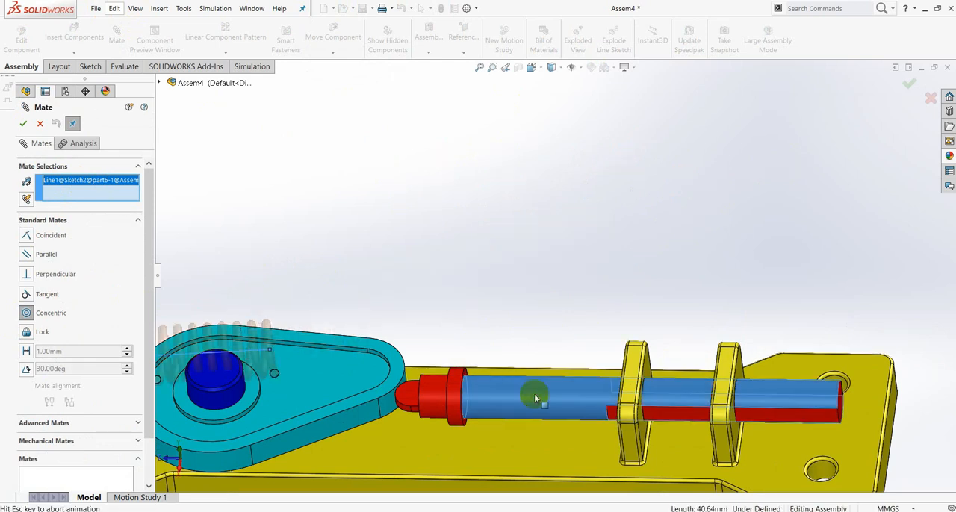
pyautogui.click(702, 415)
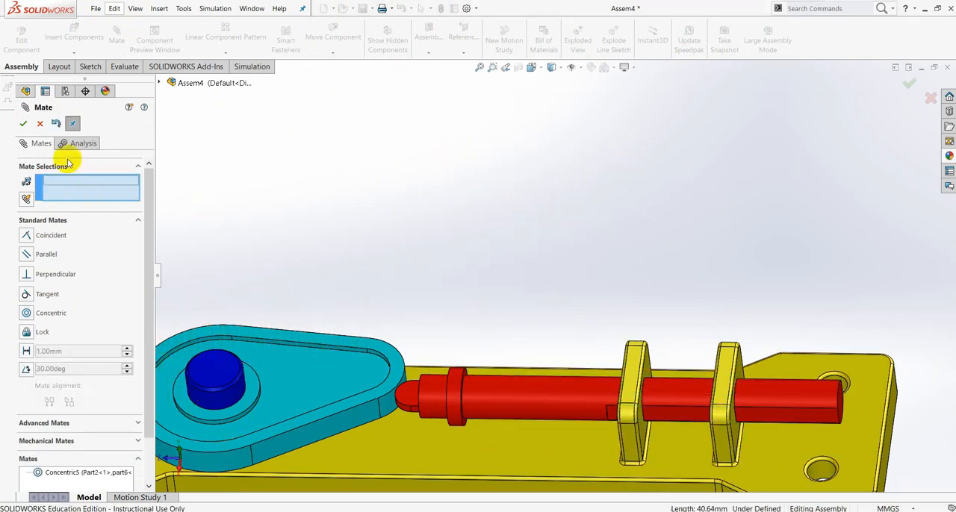
pyautogui.click(23, 124)
# - Slide the spring along its axis onto the follower shaft, between the collar and the first yellow bracket
pyautogui.scroll(5, 446, 348)
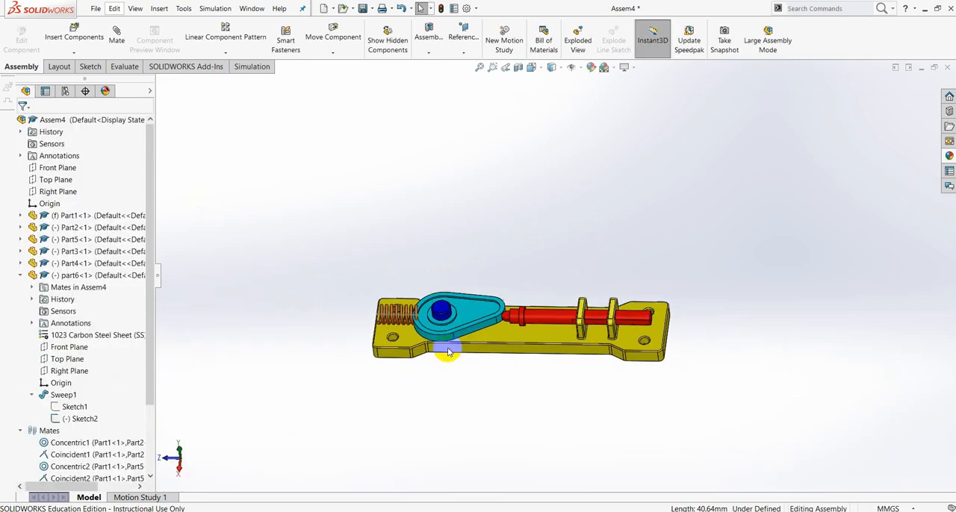
pyautogui.scroll(-4, 428, 326)
pyautogui.moveTo(405, 293); pyautogui.dragTo(871, 296)
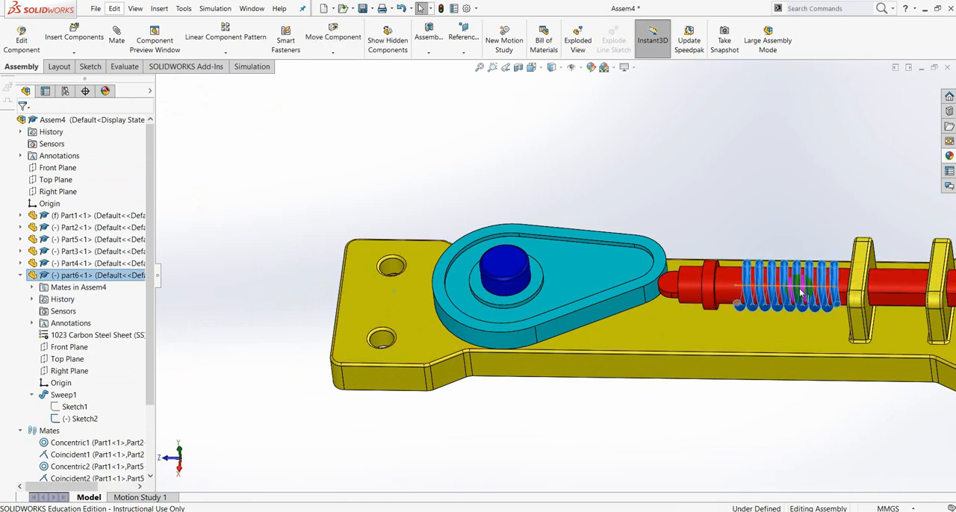
pyautogui.scroll(2, 784, 282)
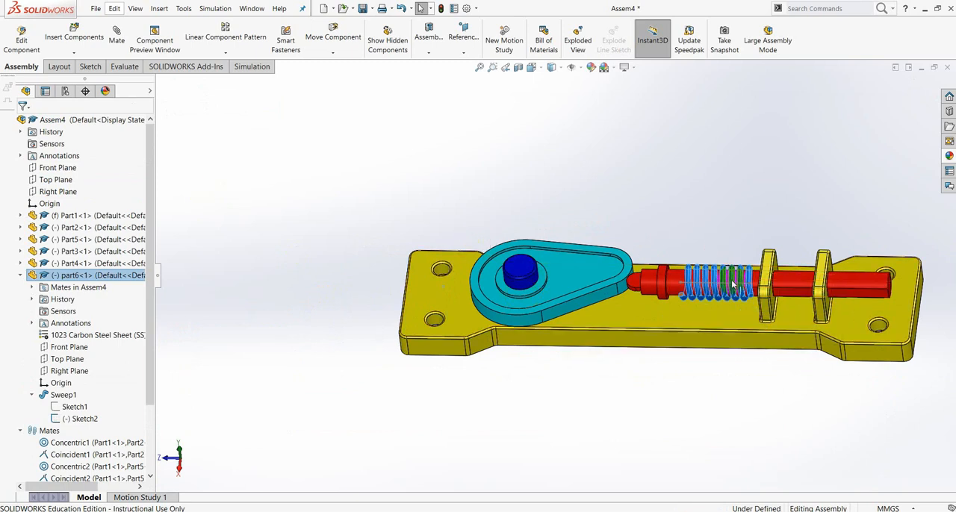
pyautogui.scroll(-3, 740, 222)
pyautogui.click(719, 210)
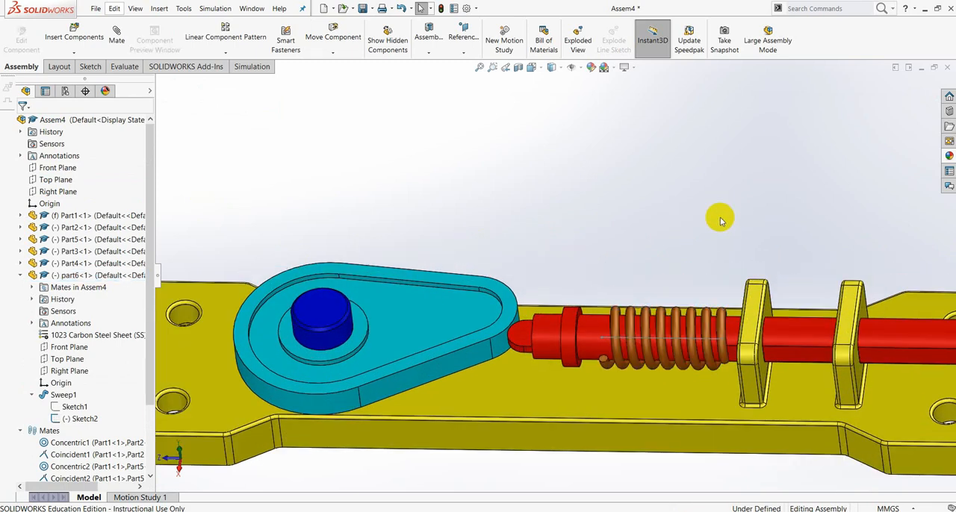
# - Add a Coincident mate between the cam-side endpoint of the spring's Sketch2 line and the follower collar's spring-side face
pyautogui.moveTo(712, 364); pyautogui.dragTo(677, 294, button='middle')
pyautogui.scroll(-2, 674, 292)
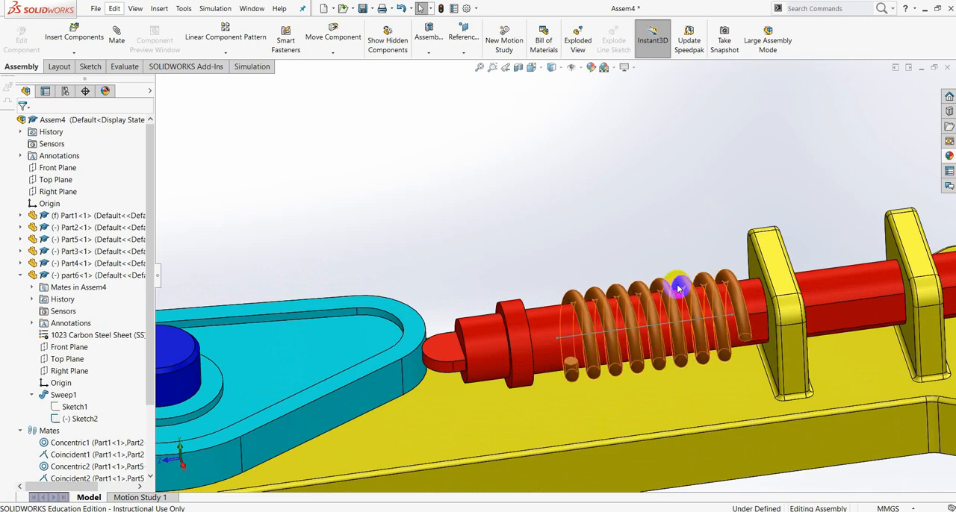
pyautogui.moveTo(677, 303); pyautogui.dragTo(662, 309, button='middle')
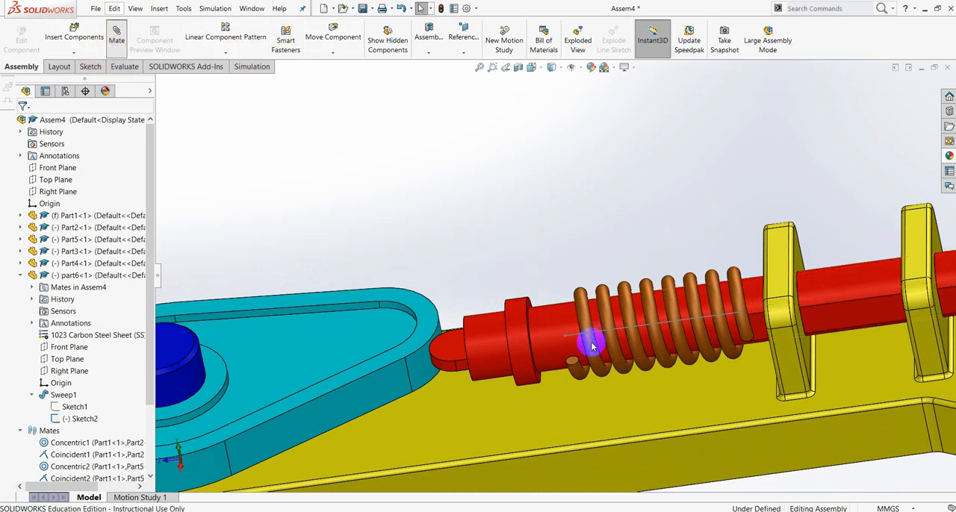
pyautogui.scroll(-5, 589, 345)
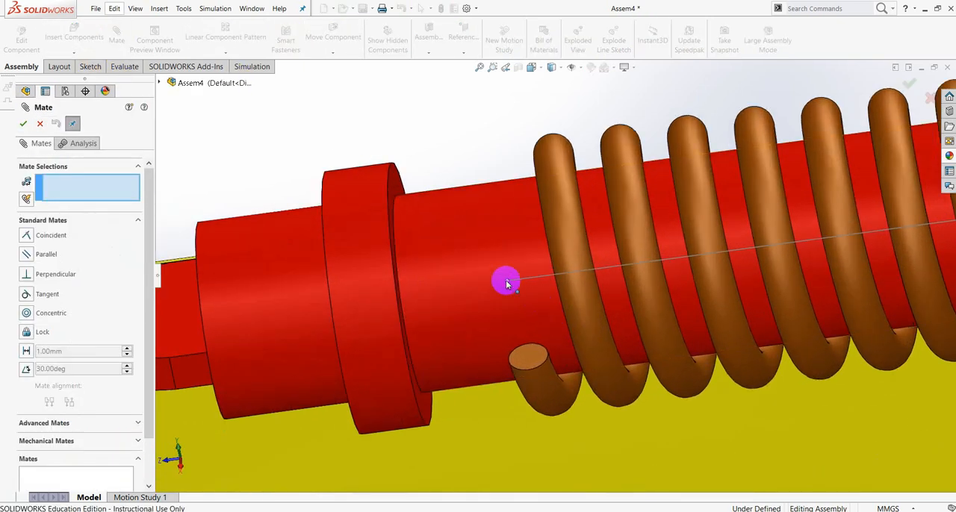
pyautogui.click(507, 284)
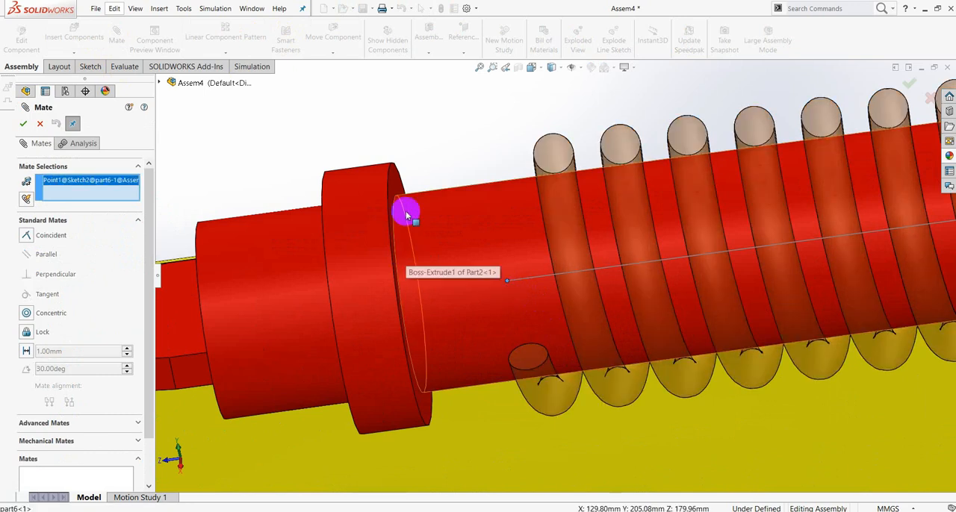
pyautogui.moveTo(507, 197); pyautogui.dragTo(437, 171, button='middle')
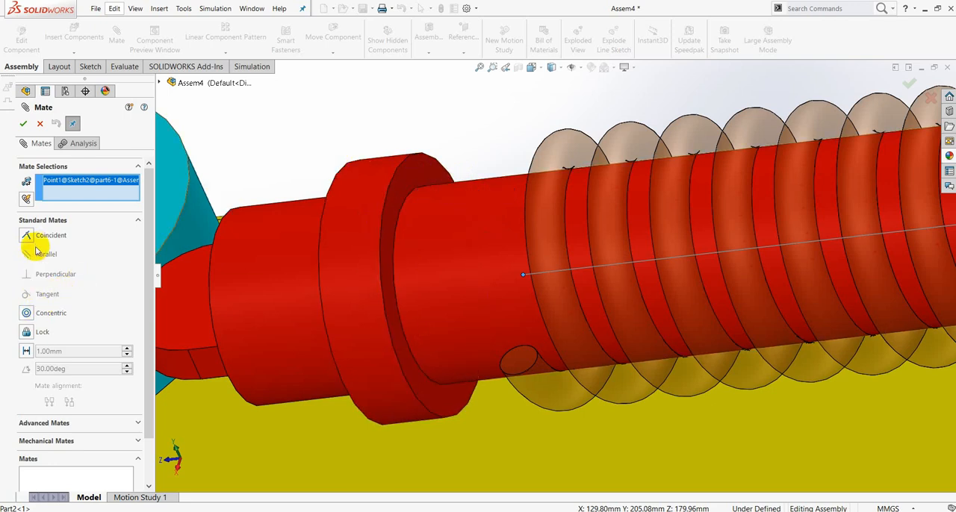
pyautogui.click(415, 176)
pyautogui.click(529, 309)
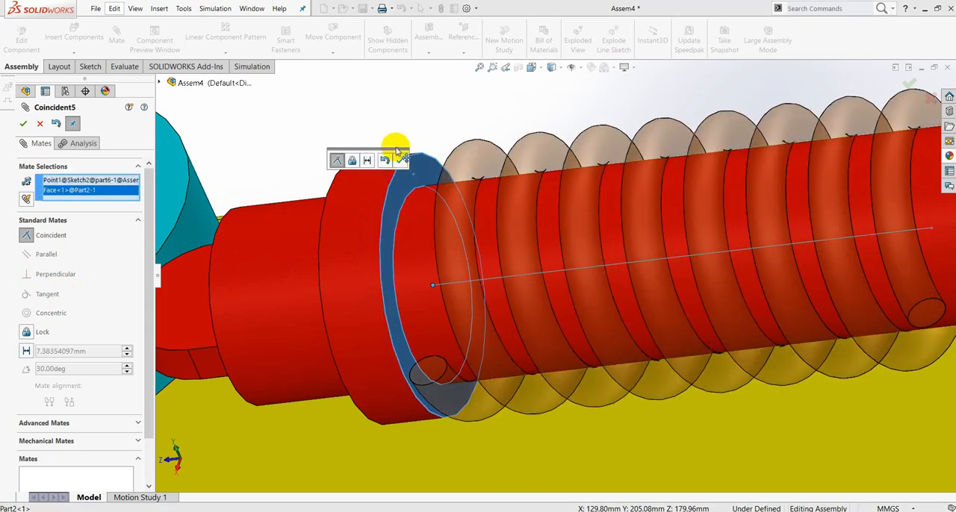
pyautogui.click(398, 161)
pyautogui.click(25, 124)
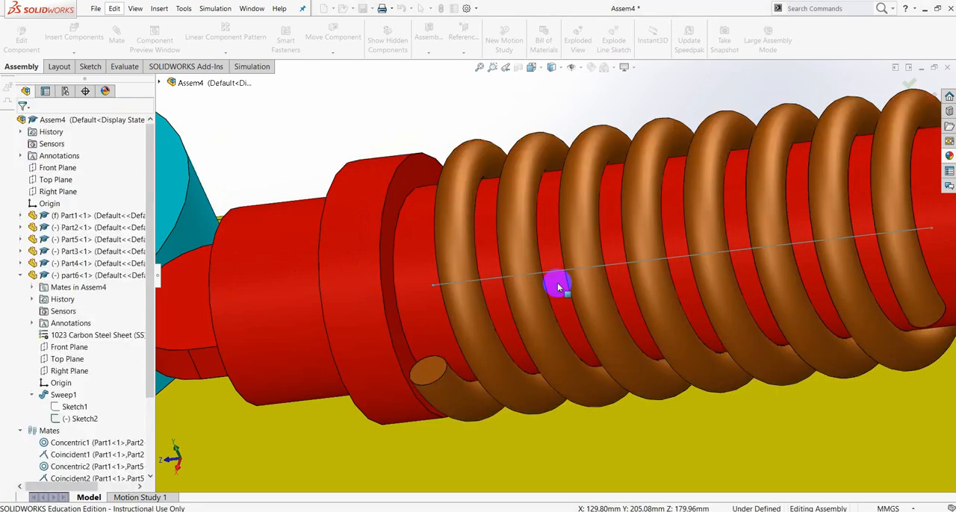
pyautogui.scroll(5, 593, 324)
pyautogui.moveTo(668, 325); pyautogui.dragTo(643, 306, button='middle')
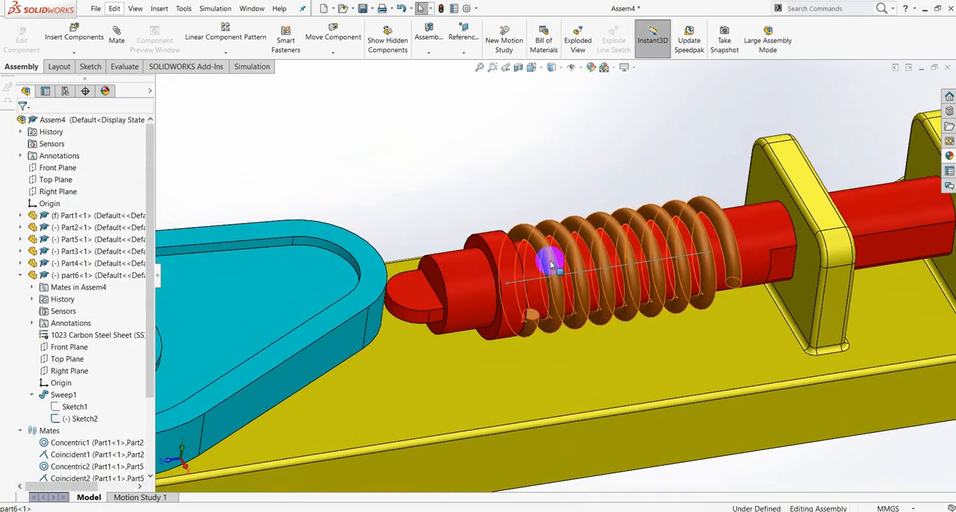
# - Rotate the cam so the follower and spring shift toward the cam, away from the first yellow bracket
pyautogui.scroll(2, 388, 274)
pyautogui.moveTo(386, 272); pyautogui.dragTo(396, 324)
pyautogui.press('Escape')
pyautogui.scroll(-1, 643, 327)
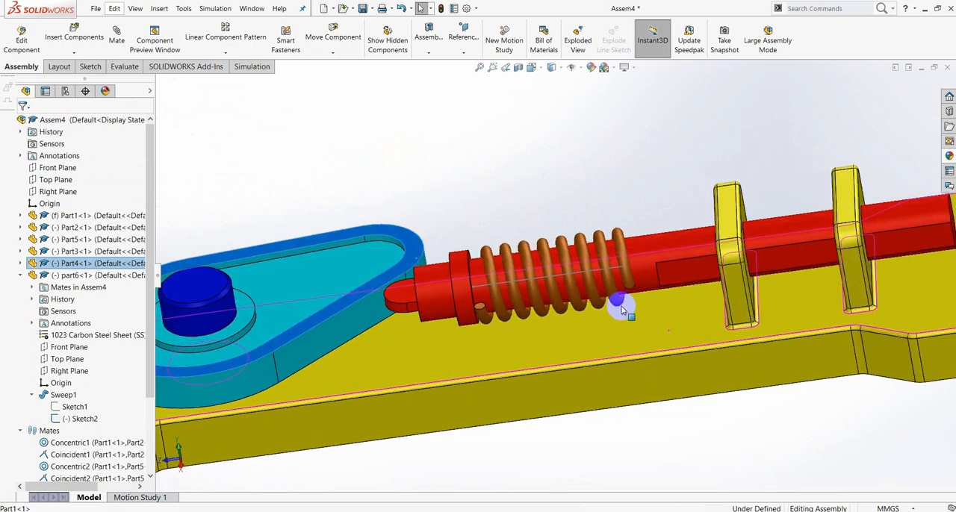
pyautogui.scroll(-3, 631, 271)
pyautogui.moveTo(810, 299); pyautogui.dragTo(847, 320, button='middle')
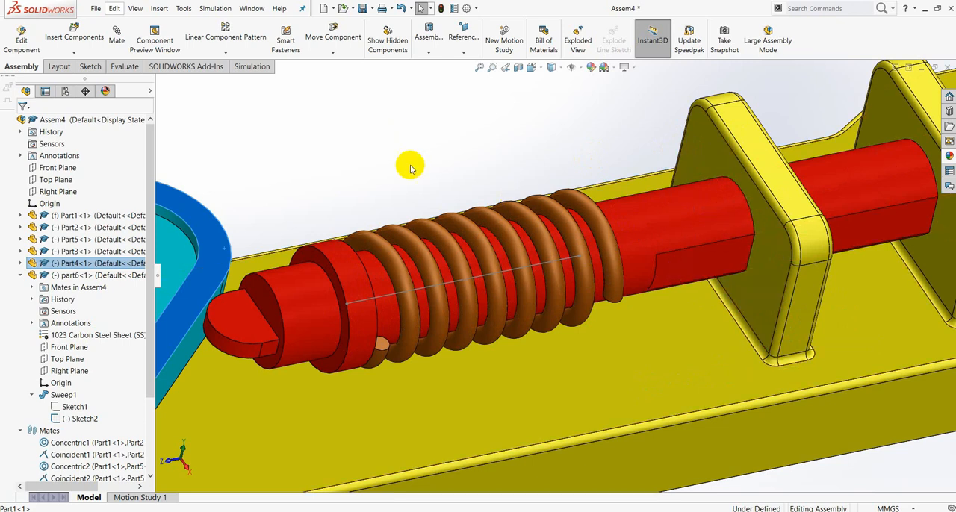
# - Start editing Part1 in the context of the assembly, rebuilding and saving the assembly as Assem4 in the SWEPT BOSS folder
pyautogui.click(20, 275)
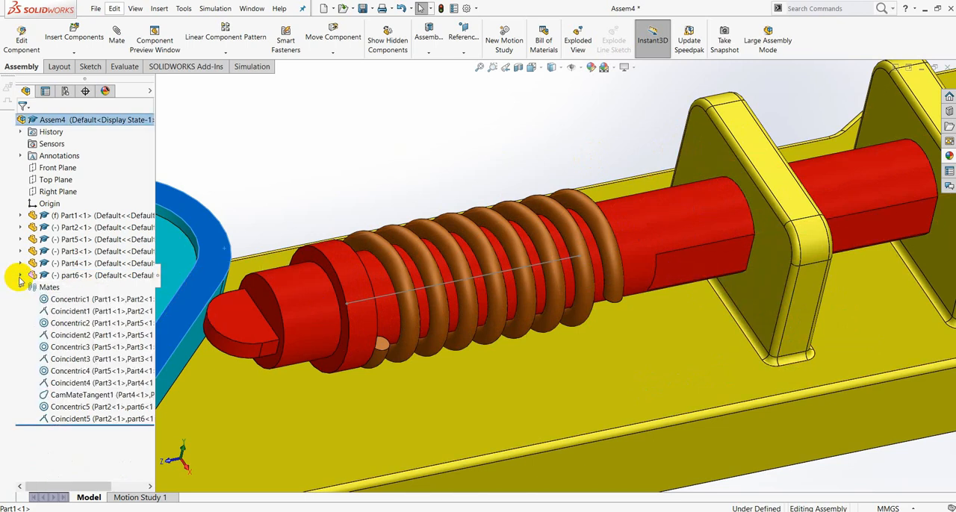
pyautogui.click(20, 216)
pyautogui.click(64, 216)
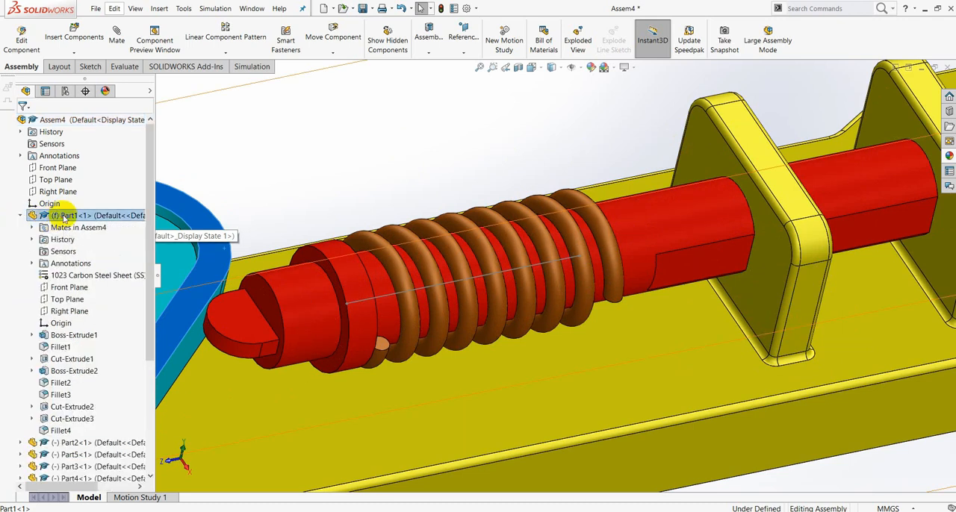
pyautogui.click(118, 187)
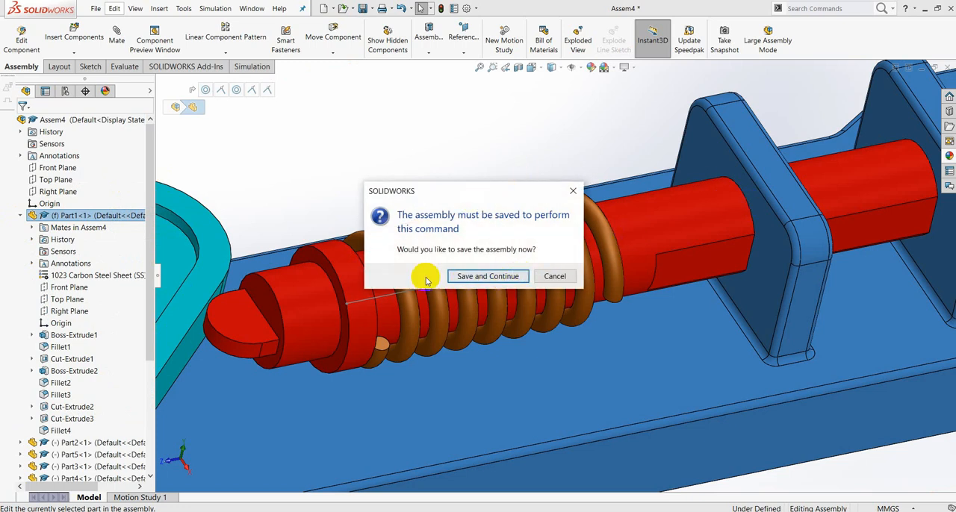
pyautogui.click(493, 277)
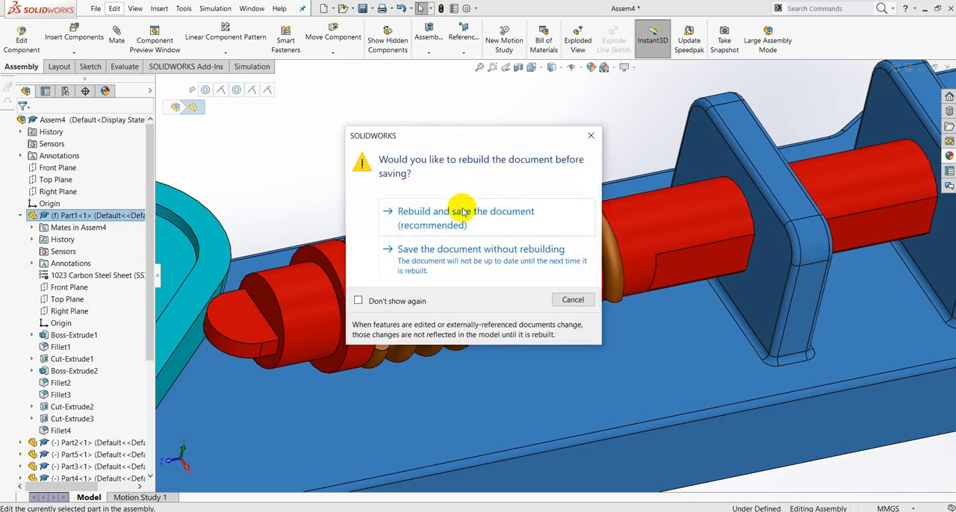
pyautogui.click(461, 212)
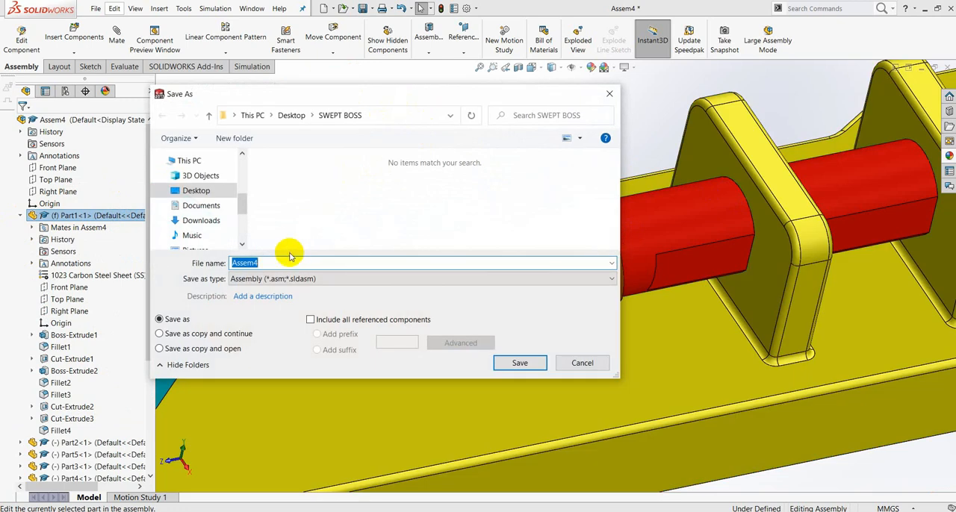
pyautogui.click(512, 357)
pyautogui.click(515, 274)
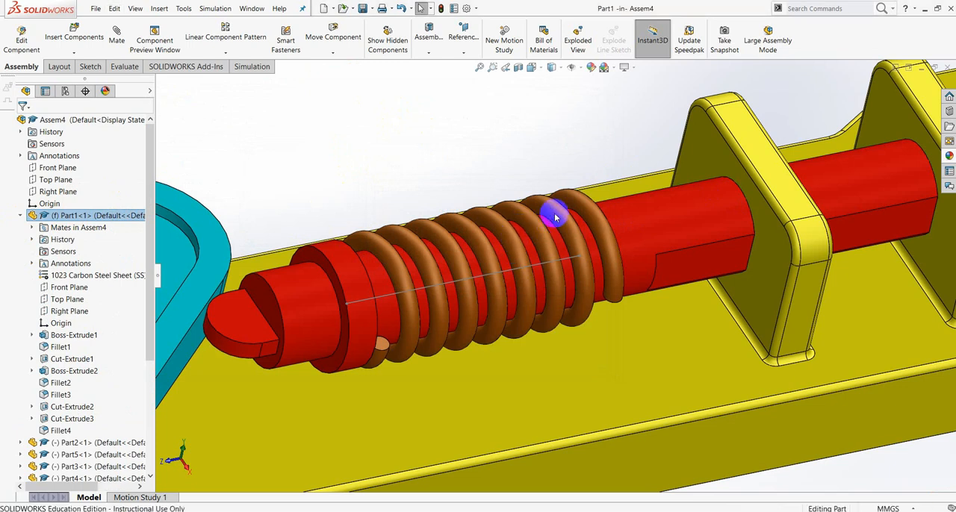
# - Start a sketch on the first bracket's cam-facing face and draw a 15 mm vertical centreline across the shaft hole's diameter
pyautogui.click(705, 154)
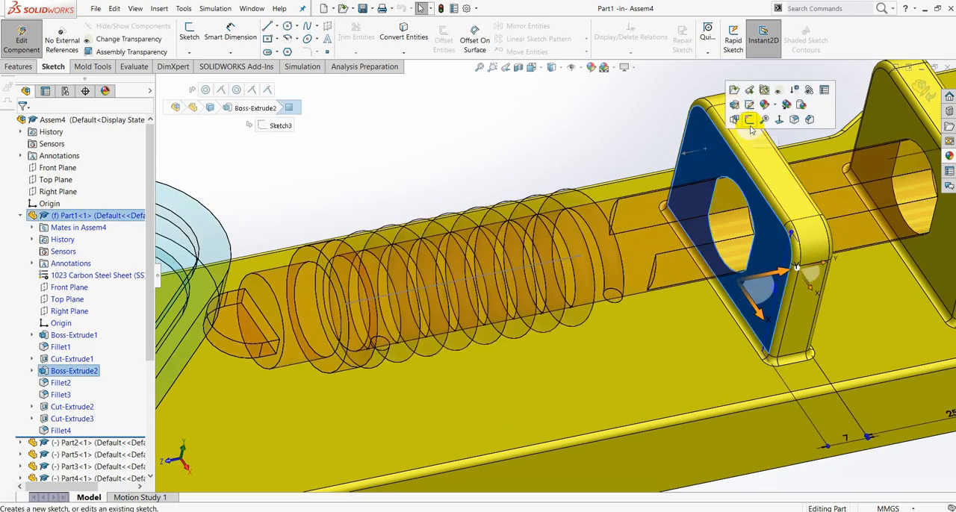
pyautogui.click(749, 123)
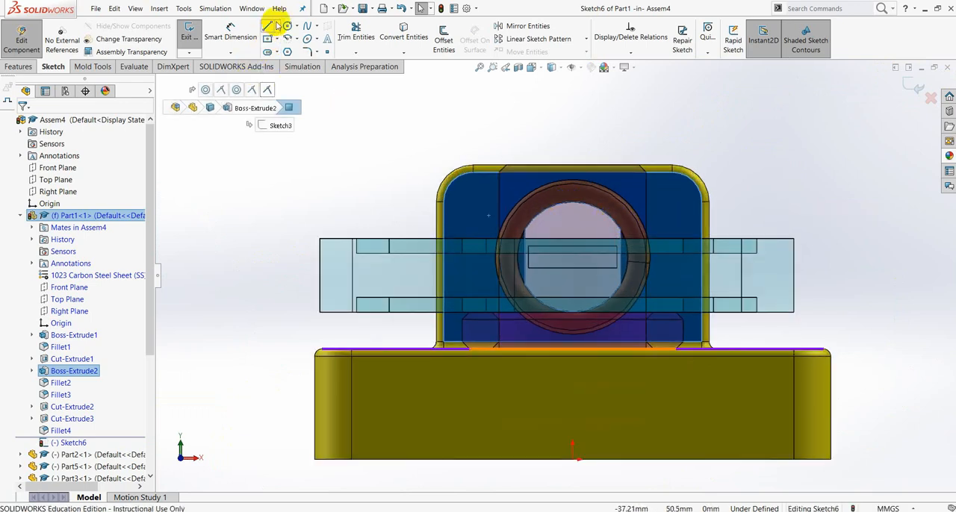
pyautogui.click(296, 26)
pyautogui.click(275, 26)
pyautogui.click(288, 48)
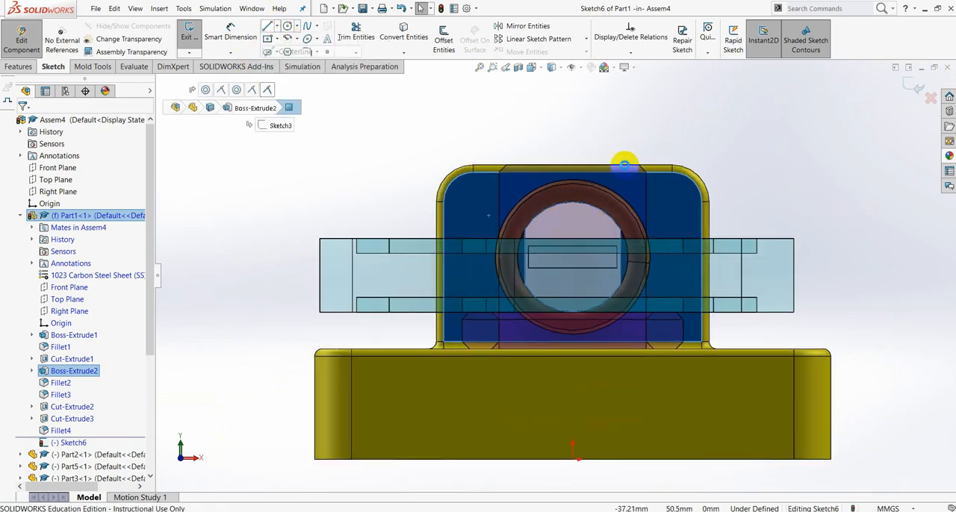
pyautogui.click(572, 203)
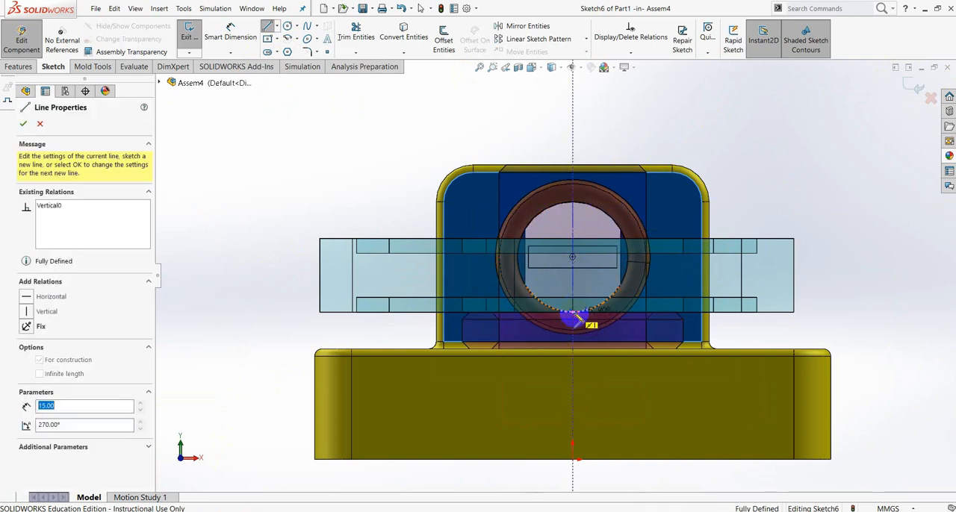
pyautogui.doubleClick(573, 312)
pyautogui.press('Escape')
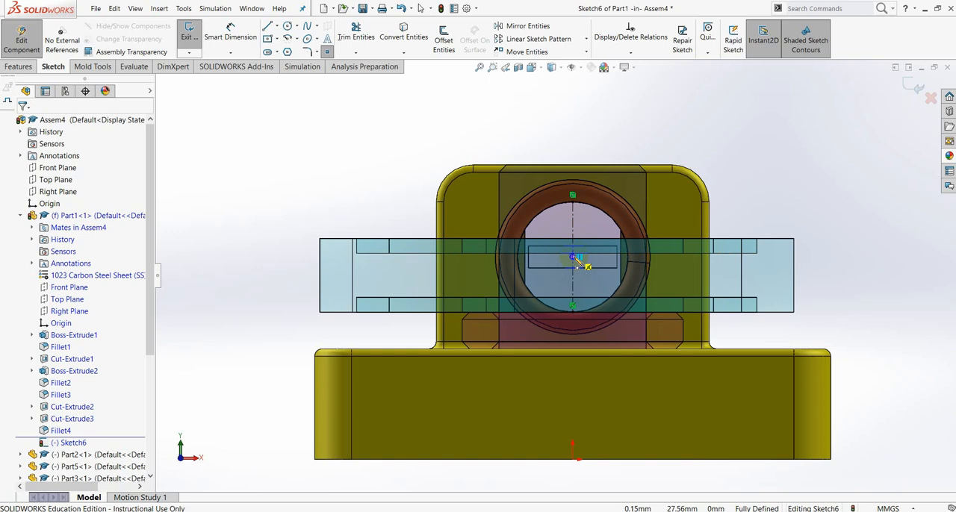
# - Place a sketch point at the midpoint of the vertical centreline, then close the sketch and finish editing Part1
pyautogui.click(574, 257)
pyautogui.click(22, 118)
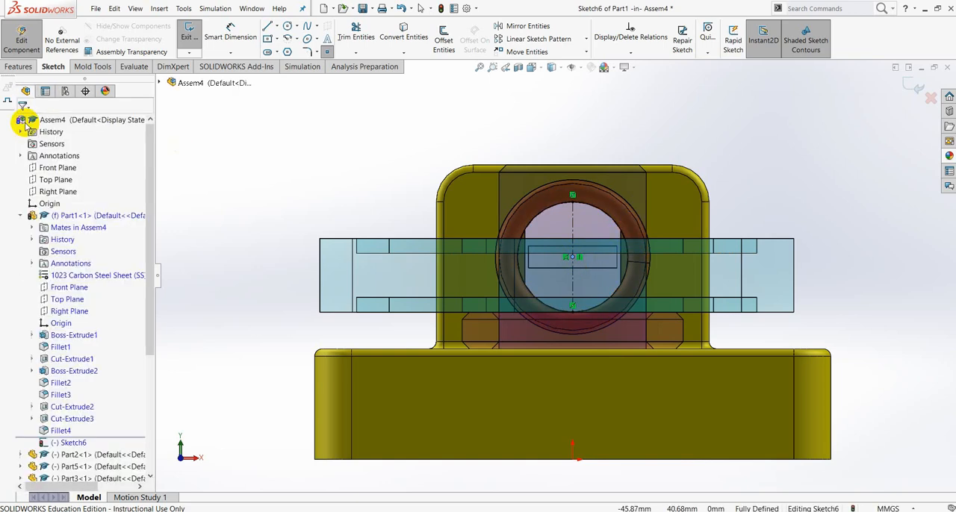
pyautogui.click(784, 224)
pyautogui.click(895, 97)
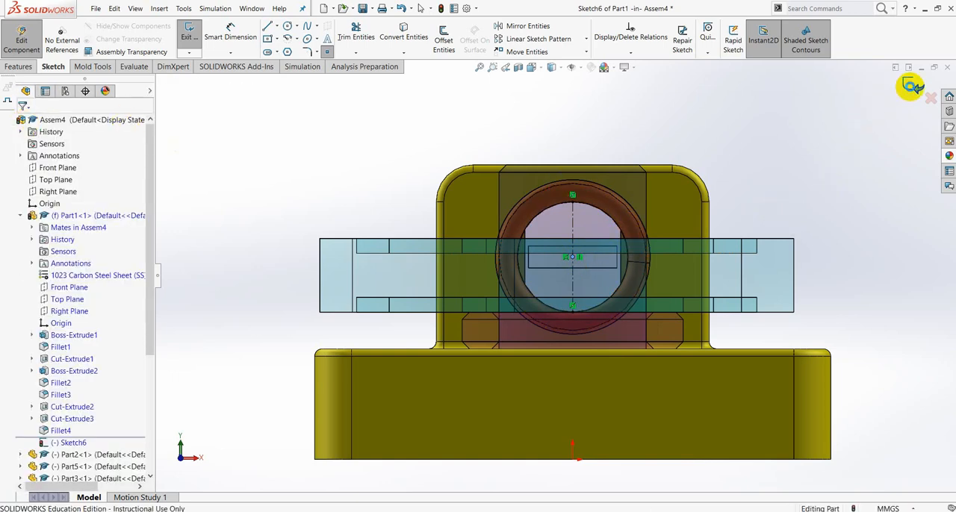
pyautogui.click(910, 85)
pyautogui.click(923, 90)
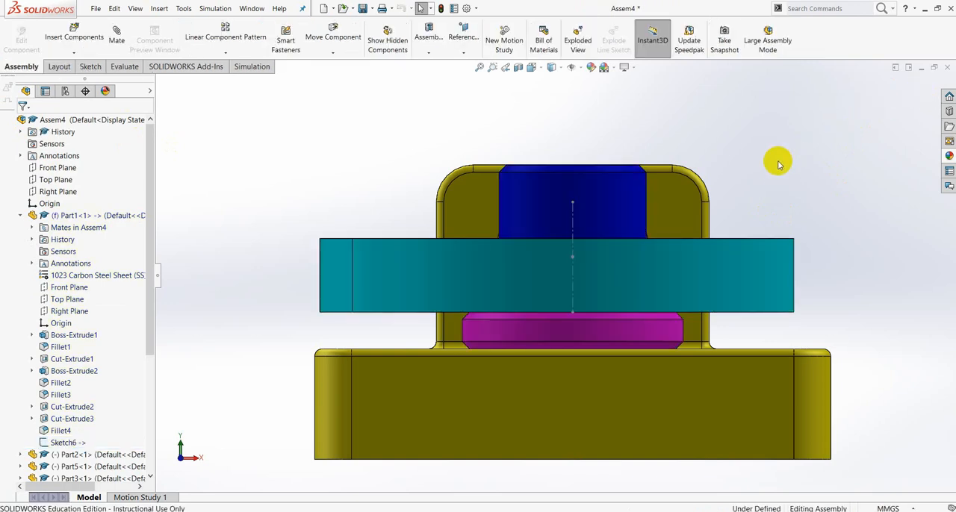
# - Open the spring's Sketch2 centre line for editing within the assembly
pyautogui.moveTo(776, 170); pyautogui.dragTo(721, 189, button='middle')
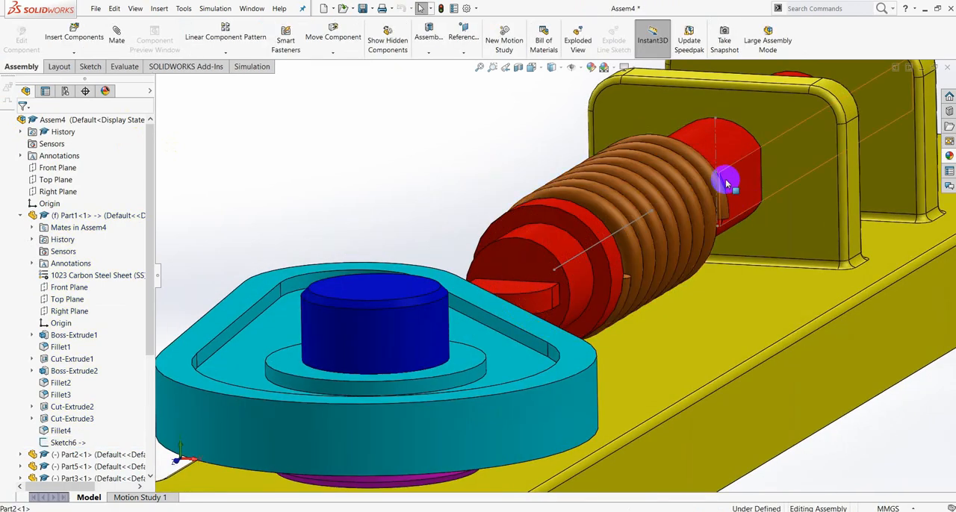
pyautogui.scroll(-3, 716, 189)
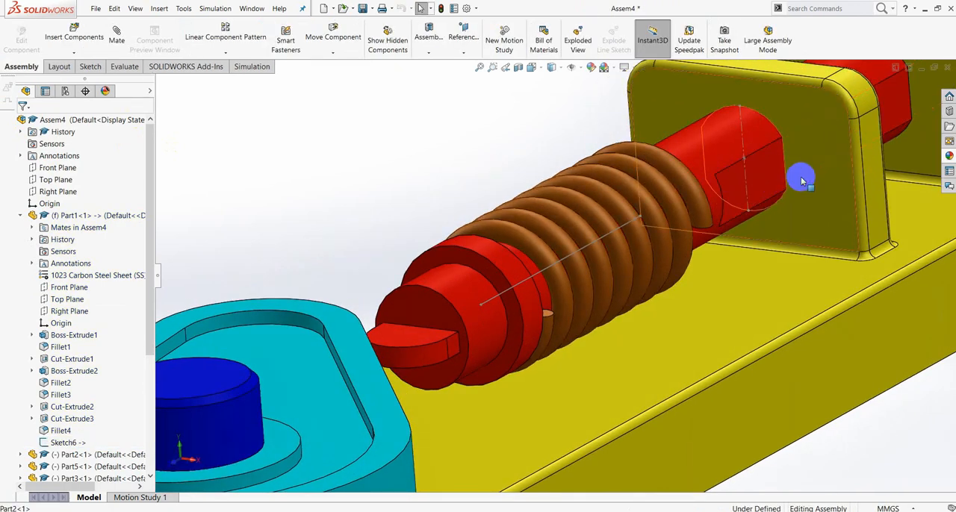
pyautogui.scroll(5, 829, 186)
pyautogui.scroll(-3, 719, 216)
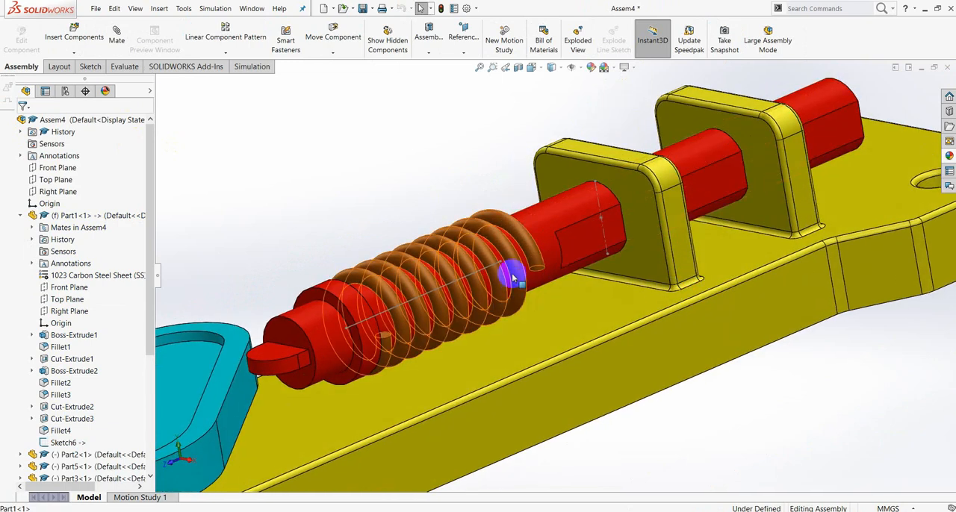
pyautogui.scroll(-3, 523, 254)
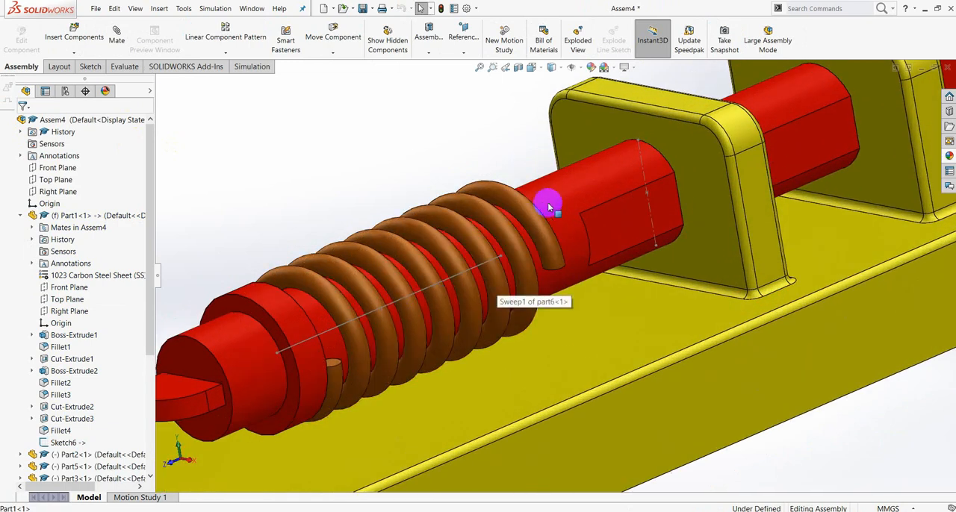
pyautogui.click(479, 266)
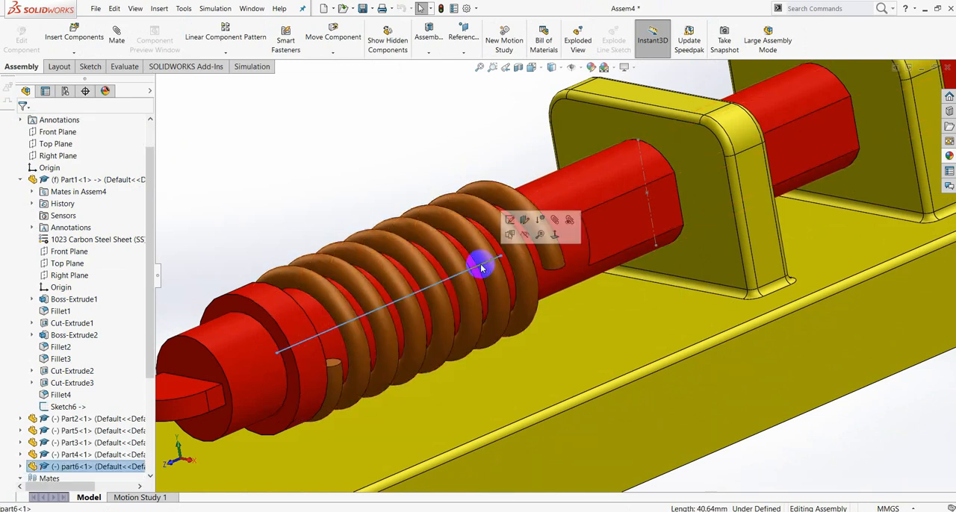
pyautogui.click(509, 221)
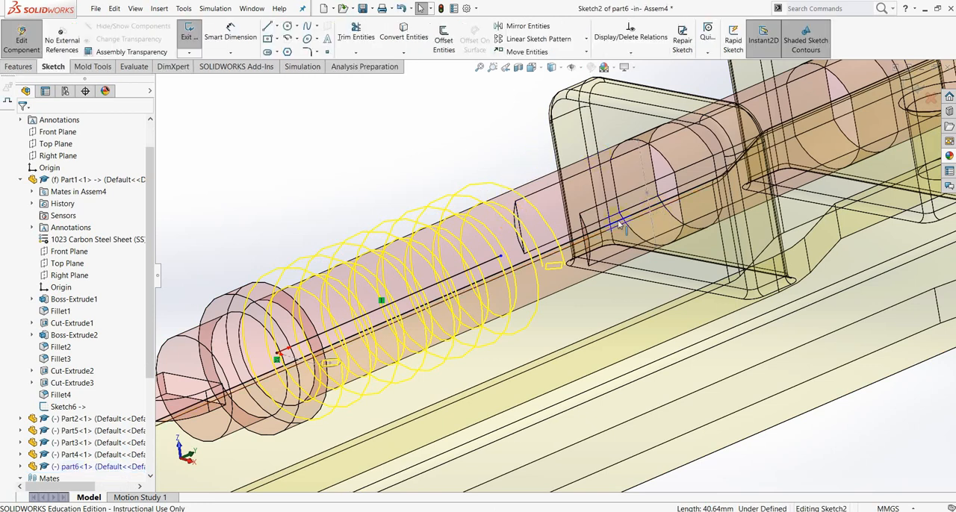
# - Dimension the distance from the spring line's bracket-side endpoint to the centre point on the bracket face and set it to 3 mm
pyautogui.click(231, 35)
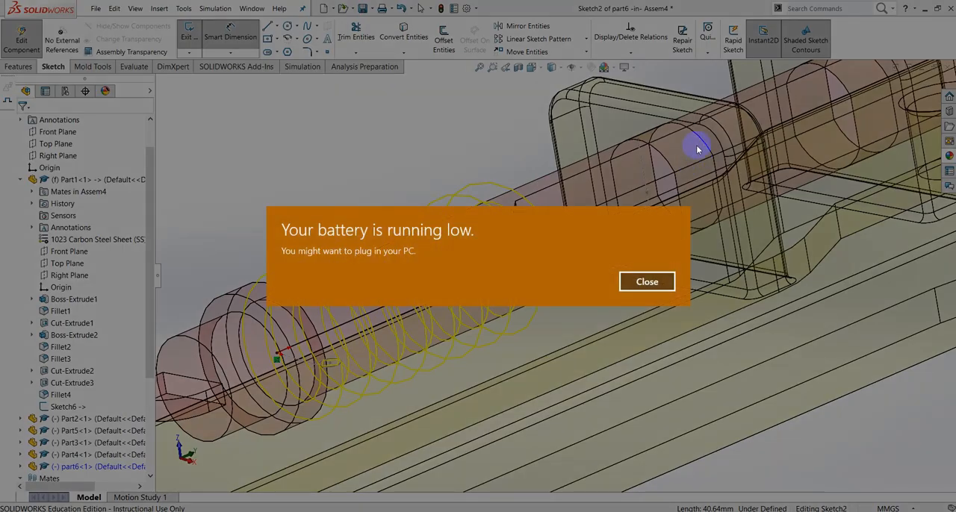
pyautogui.click(646, 282)
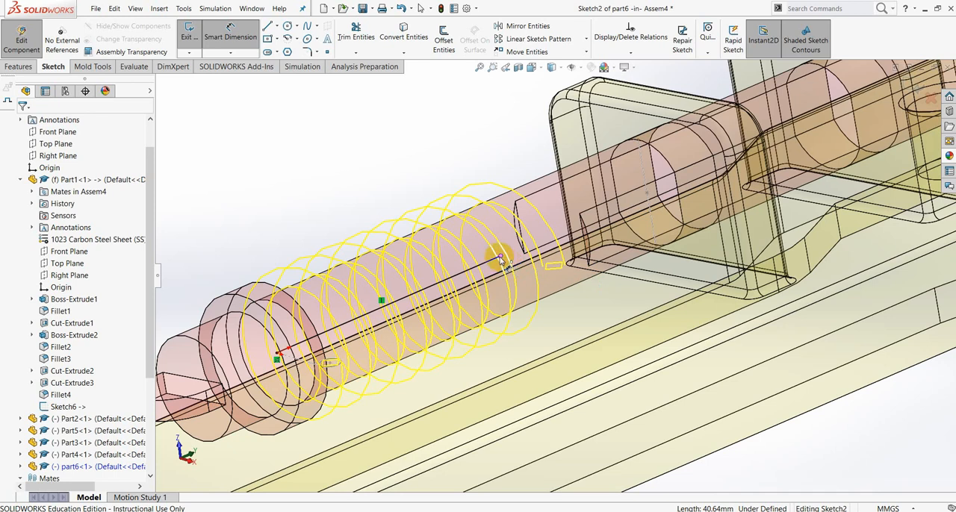
pyautogui.click(501, 259)
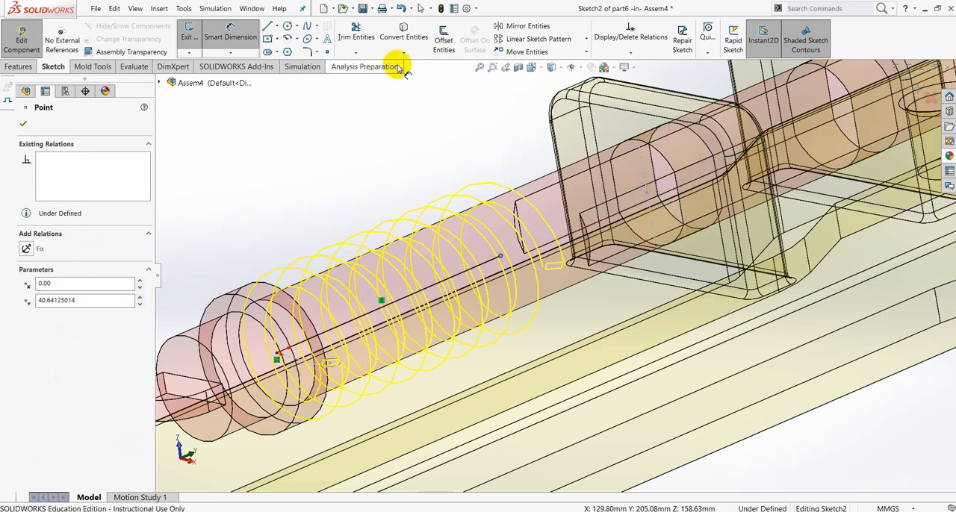
pyautogui.click(647, 194)
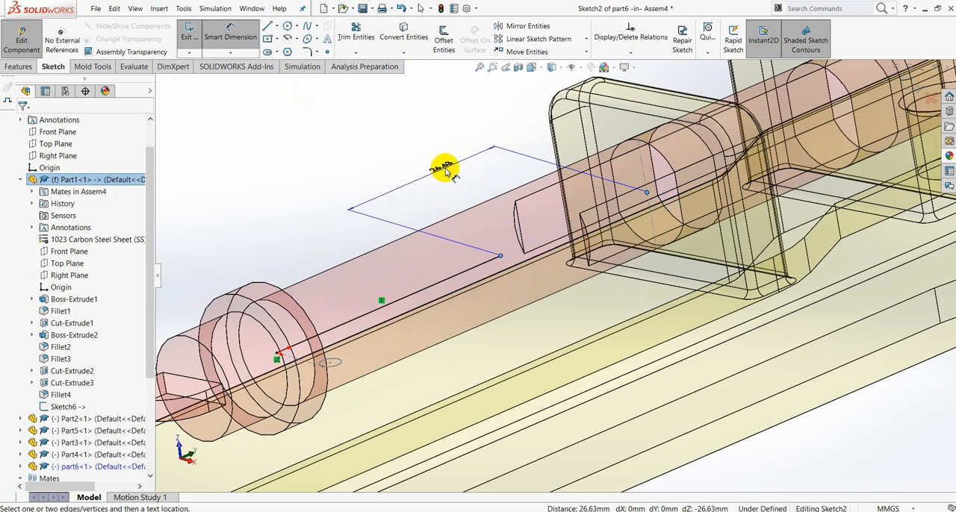
pyautogui.moveTo(470, 164); pyautogui.dragTo(488, 193, button='middle')
pyautogui.scroll(2, 353, 131)
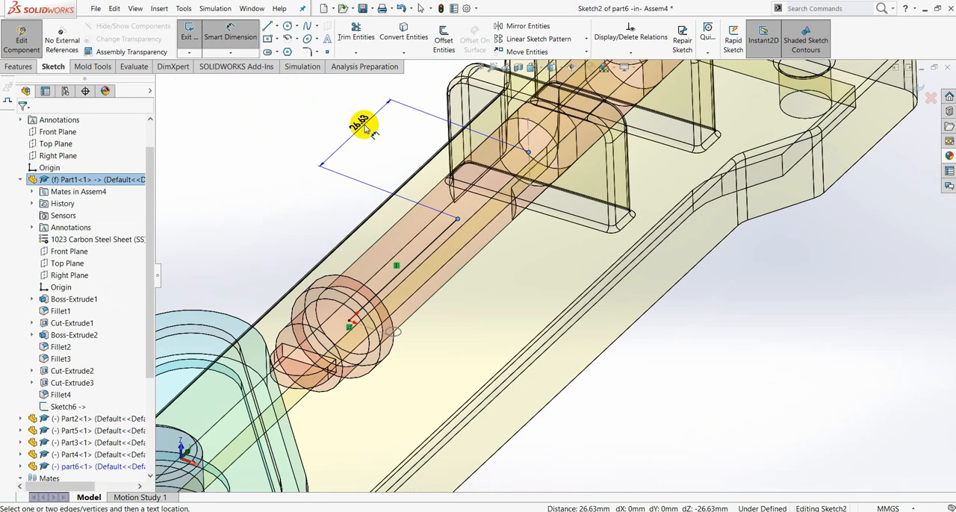
pyautogui.click(365, 133)
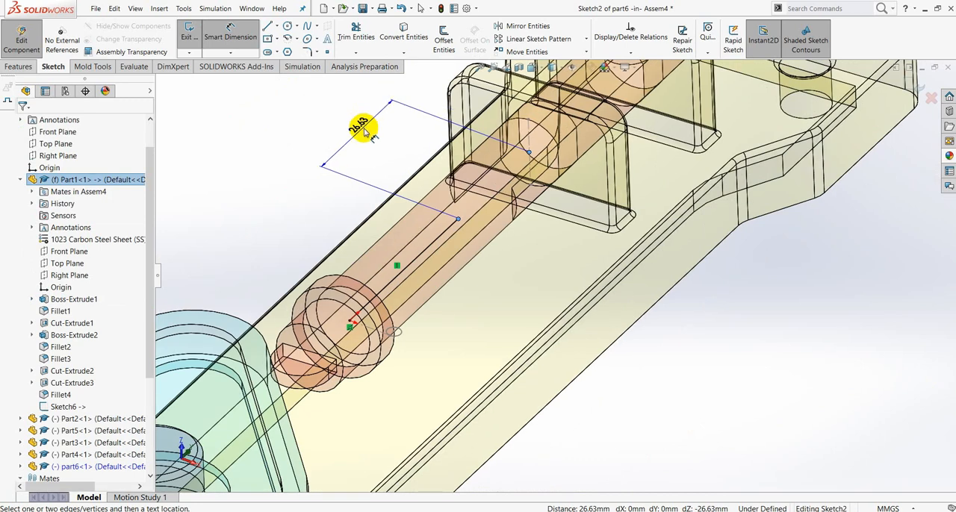
pyautogui.click(375, 135)
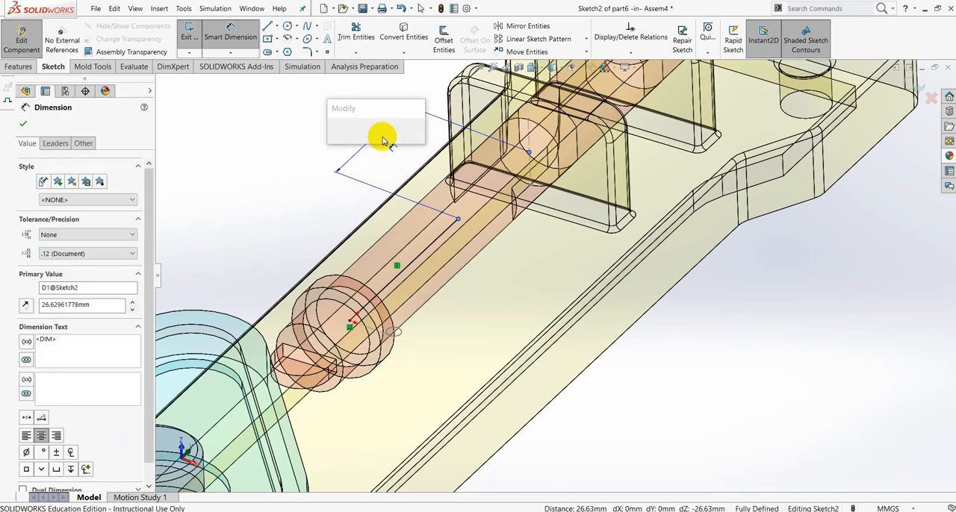
pyautogui.write('3')
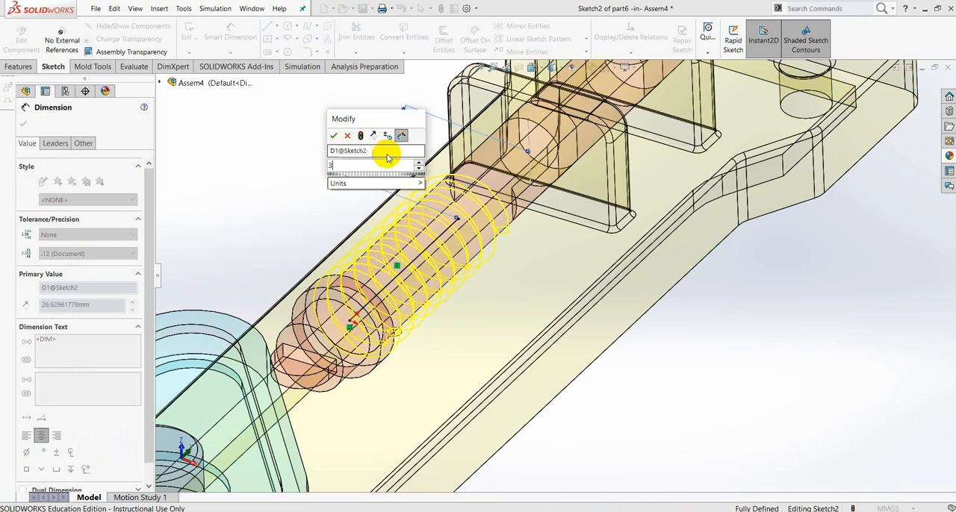
pyautogui.click(333, 134)
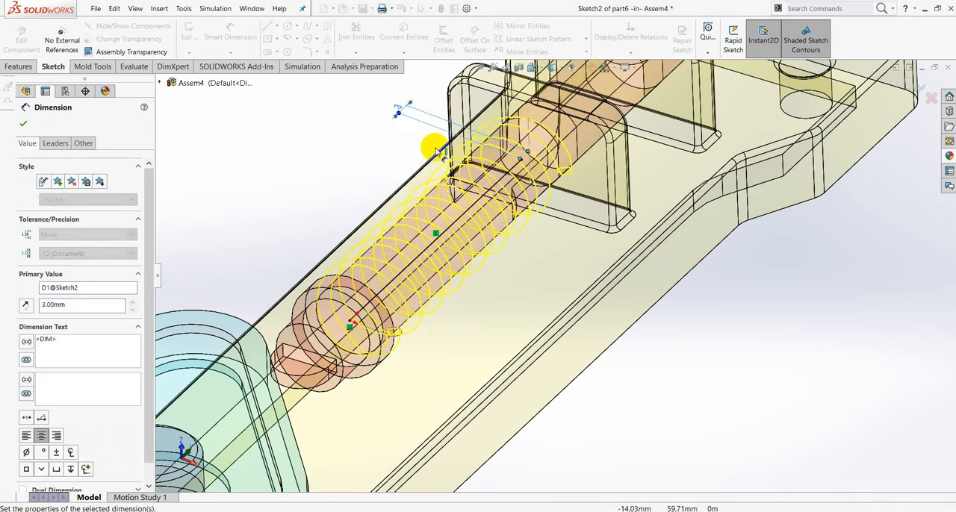
# - Accept the dimension, close Sketch2 and return from editing the spring to the assembly
pyautogui.moveTo(563, 162); pyautogui.dragTo(532, 193, button='middle')
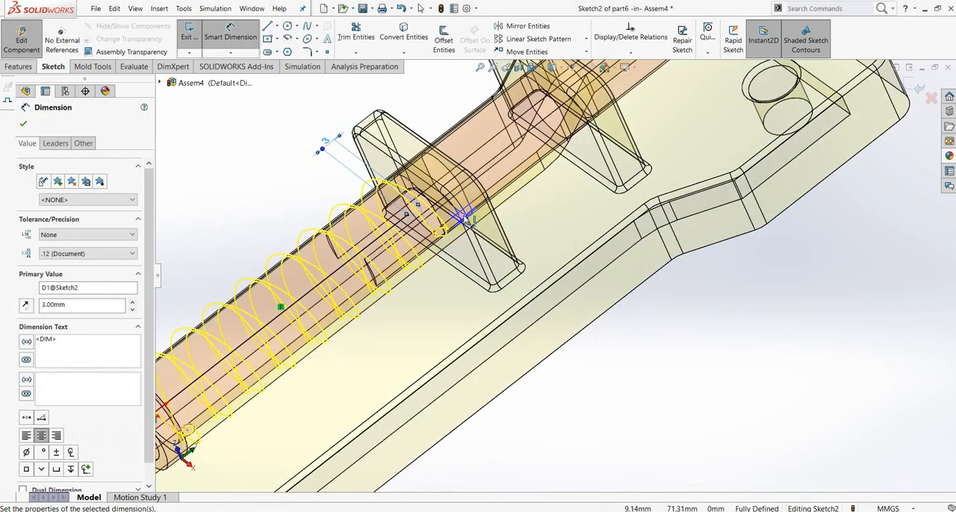
pyautogui.click(23, 123)
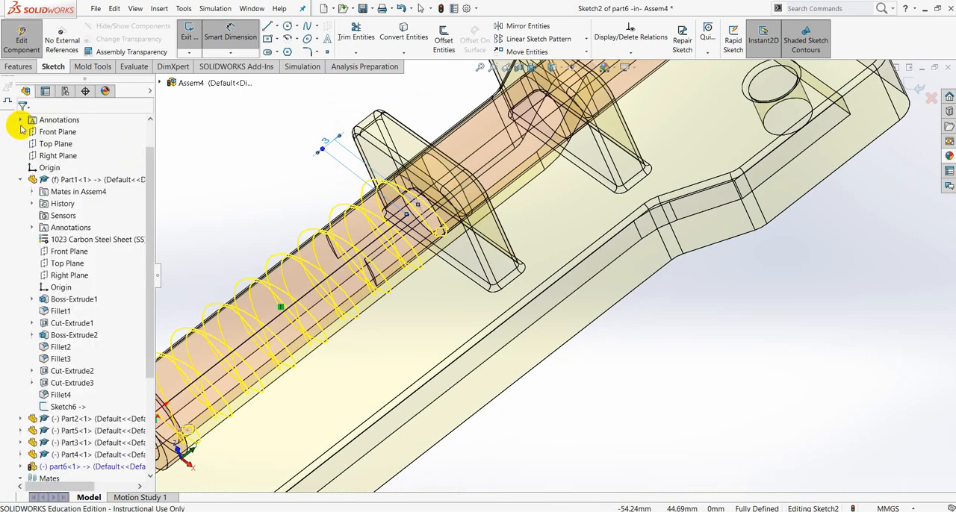
pyautogui.click(907, 89)
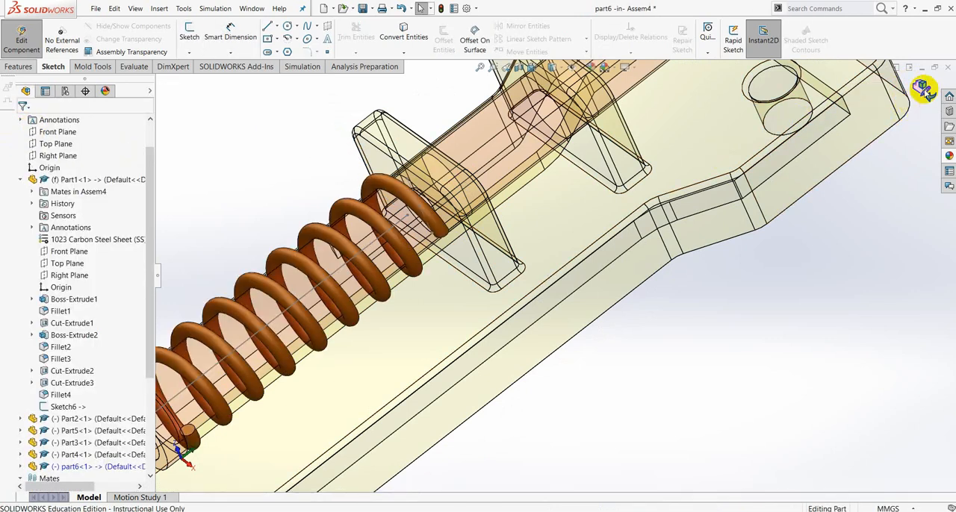
pyautogui.click(924, 89)
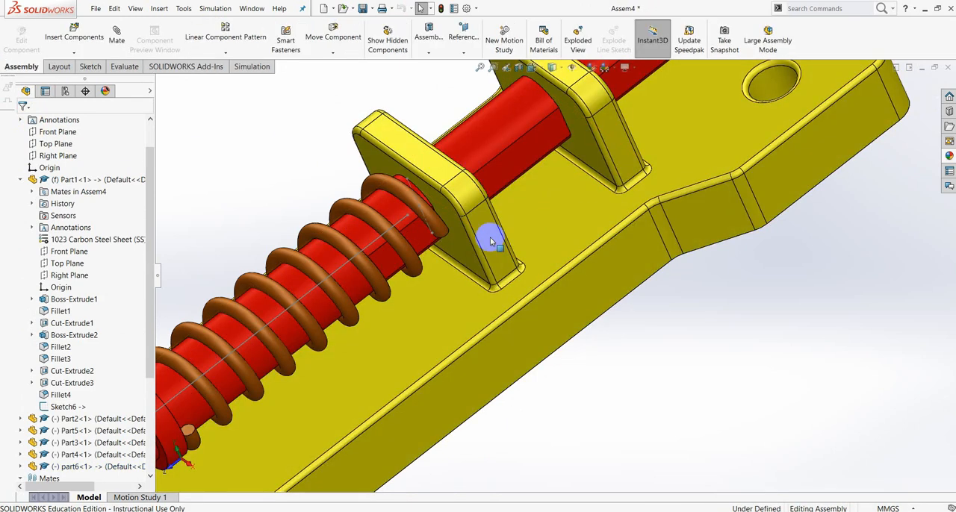
# - Rotate the cam against the follower to test the motion, and examine the spring's end at the first bracket
pyautogui.scroll(3, 394, 366)
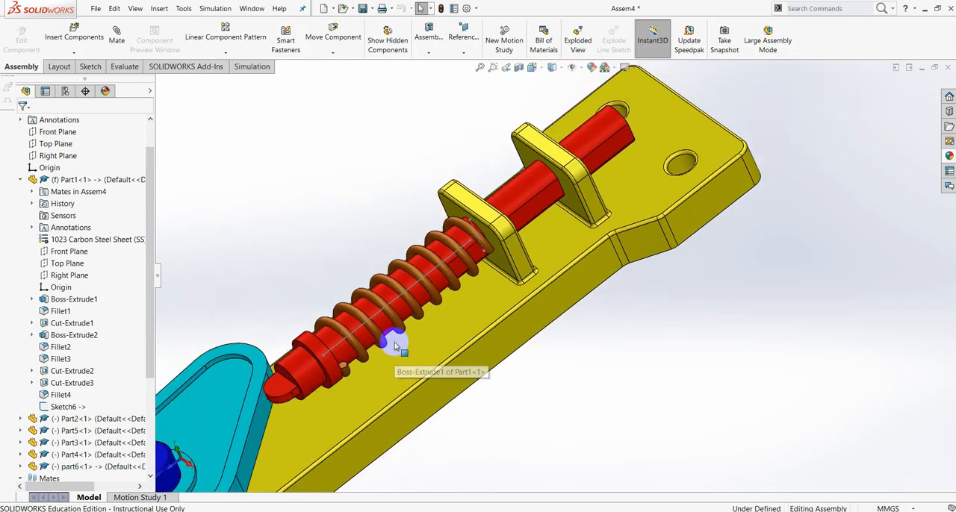
pyautogui.scroll(4, 410, 331)
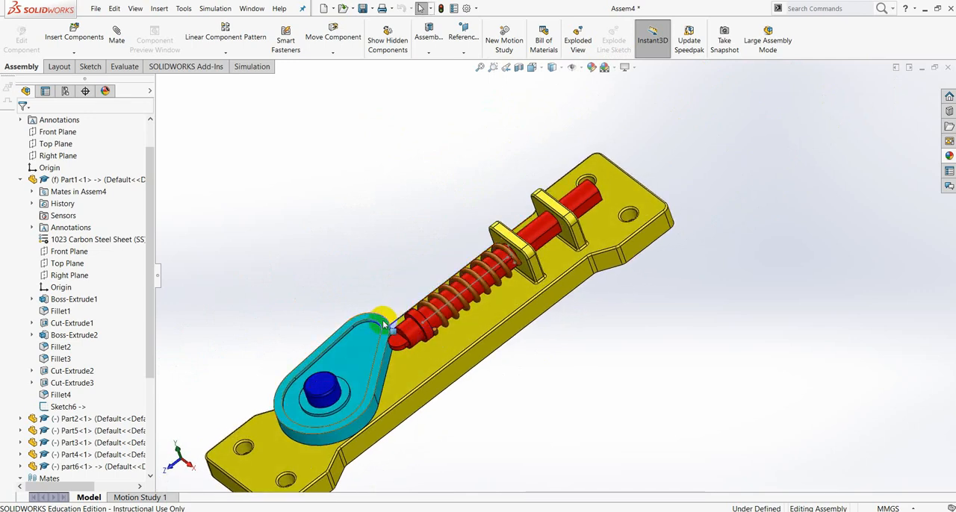
pyautogui.moveTo(389, 321); pyautogui.dragTo(463, 386)
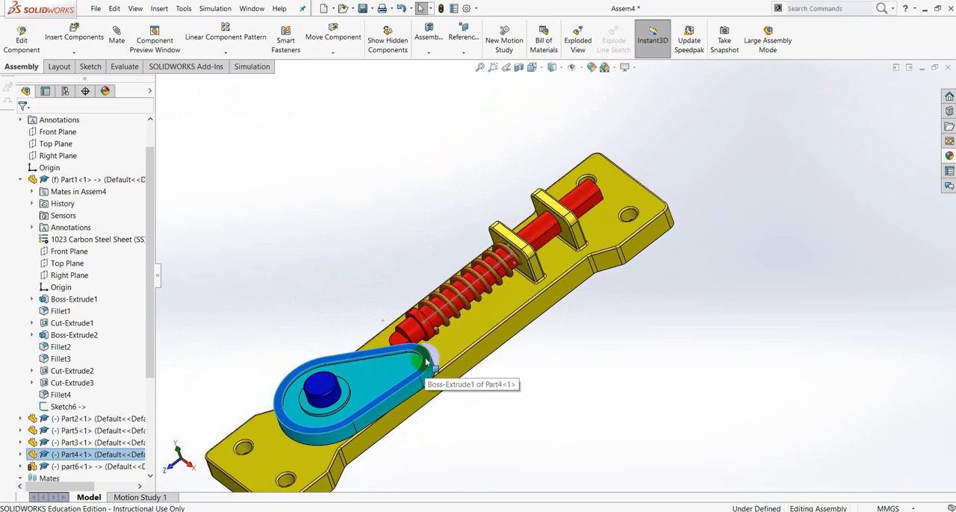
pyautogui.moveTo(427, 363); pyautogui.dragTo(410, 381)
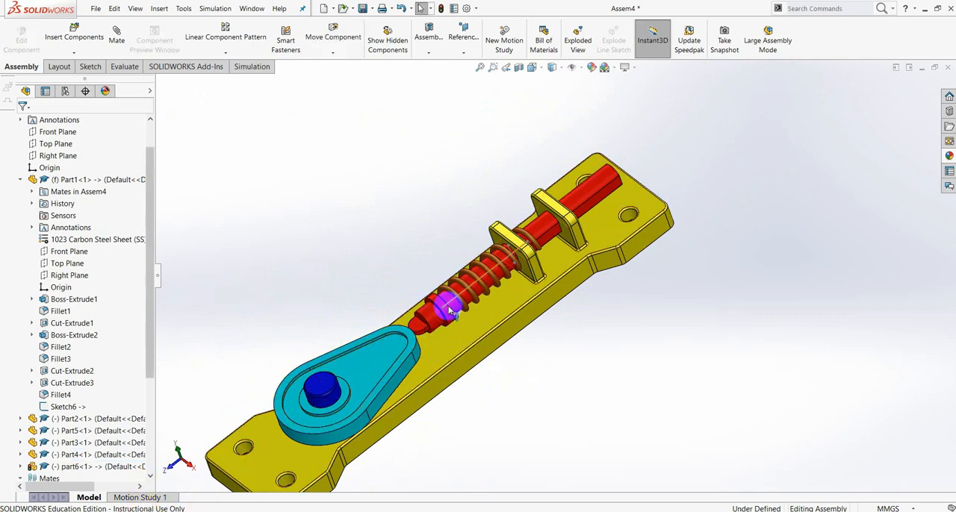
pyautogui.moveTo(473, 276); pyautogui.dragTo(382, 366, button='middle')
pyautogui.scroll(-5, 522, 274)
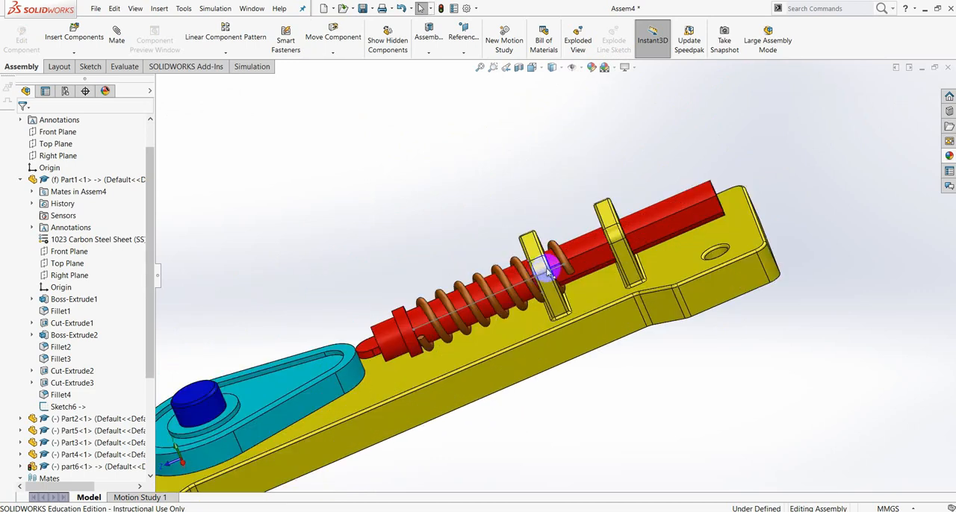
pyautogui.moveTo(489, 359); pyautogui.dragTo(433, 321, button='middle')
pyautogui.click(88, 496)
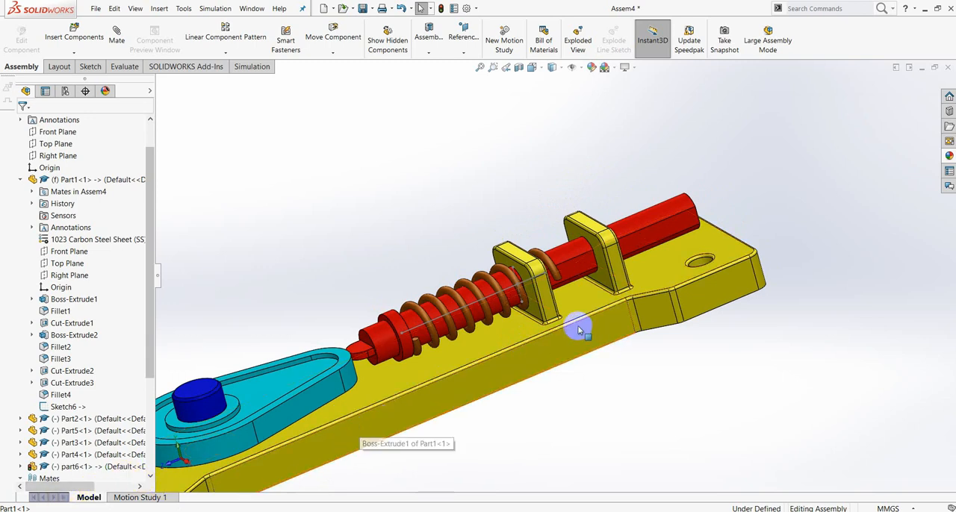
# - Open Motion Study 1 and extend the assembly's animation duration to 10 seconds
pyautogui.scroll(-5, 448, 351)
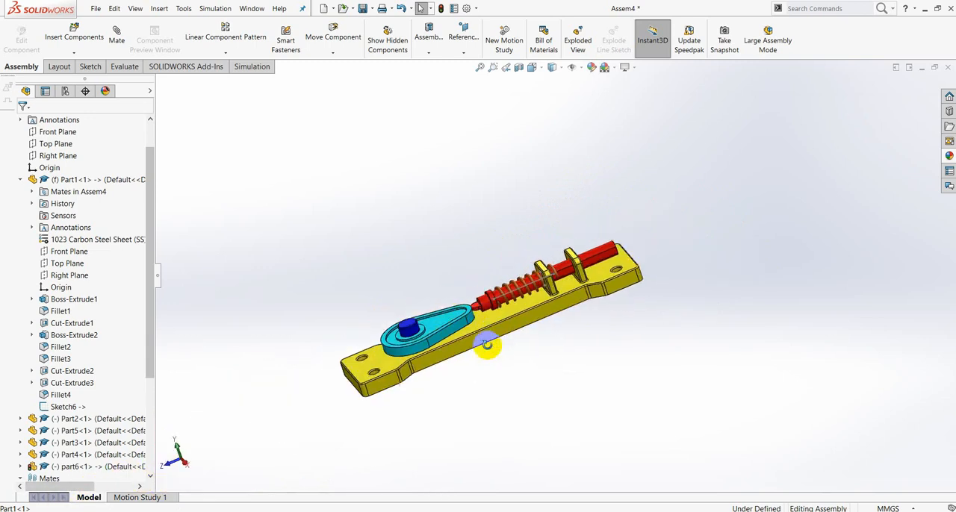
pyautogui.moveTo(486, 345); pyautogui.dragTo(482, 409, button='middle')
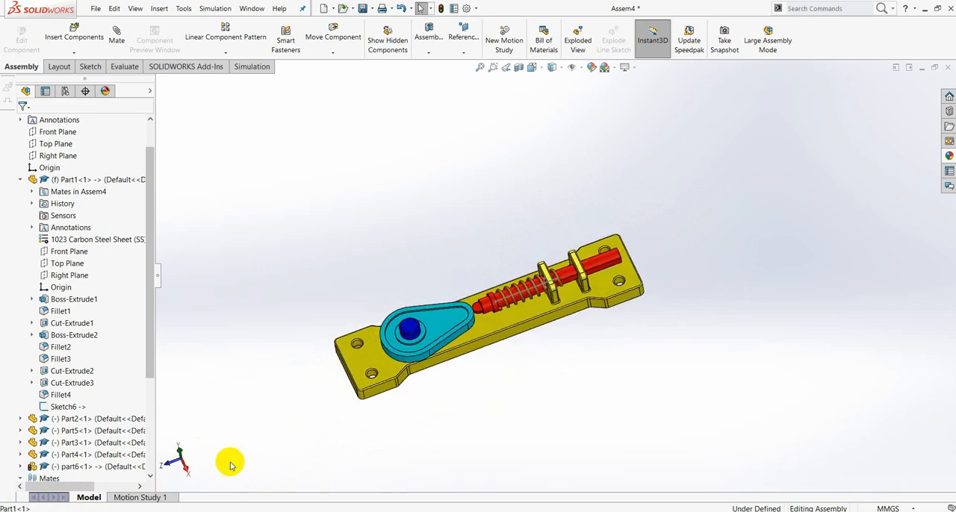
pyautogui.click(154, 498)
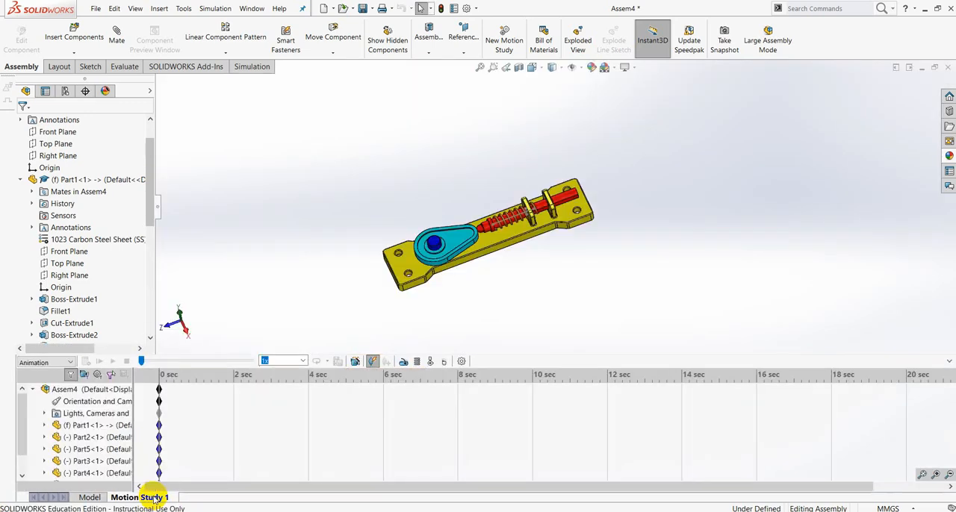
pyautogui.scroll(2, 532, 216)
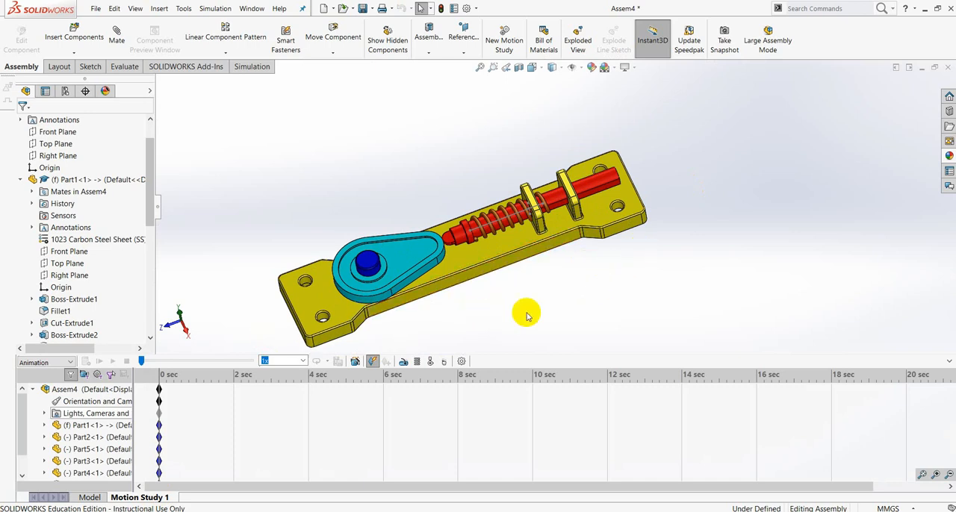
pyautogui.moveTo(545, 291); pyautogui.dragTo(541, 239, button='middle')
pyautogui.click(214, 389)
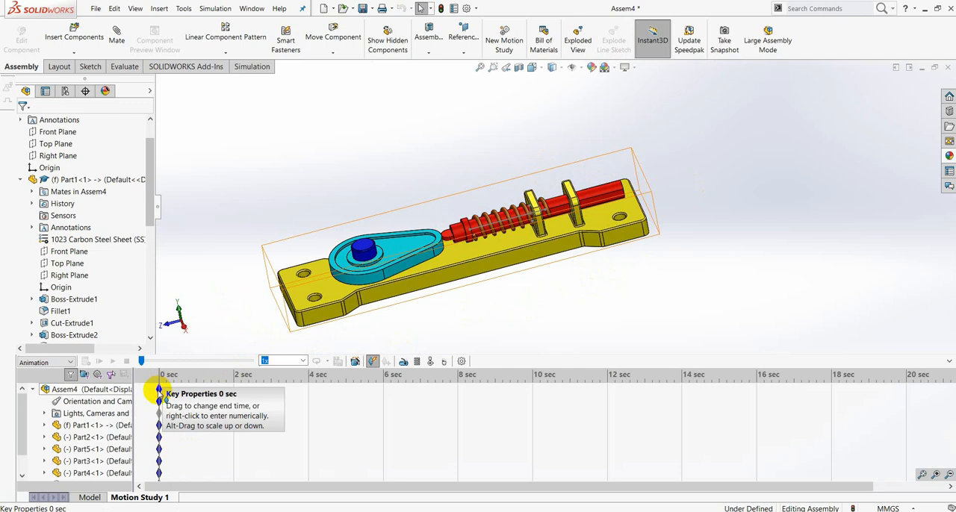
pyautogui.moveTo(159, 389); pyautogui.dragTo(532, 407)
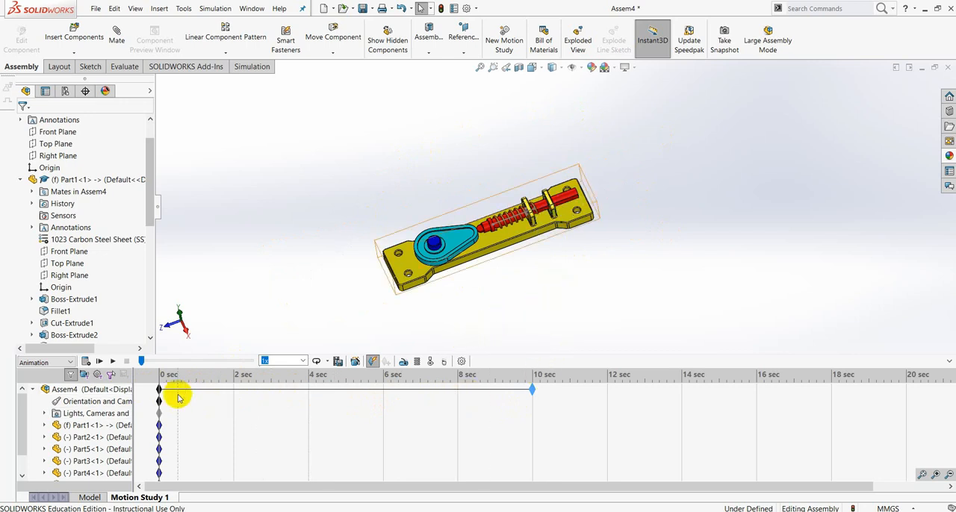
pyautogui.moveTo(169, 390); pyautogui.dragTo(543, 384)
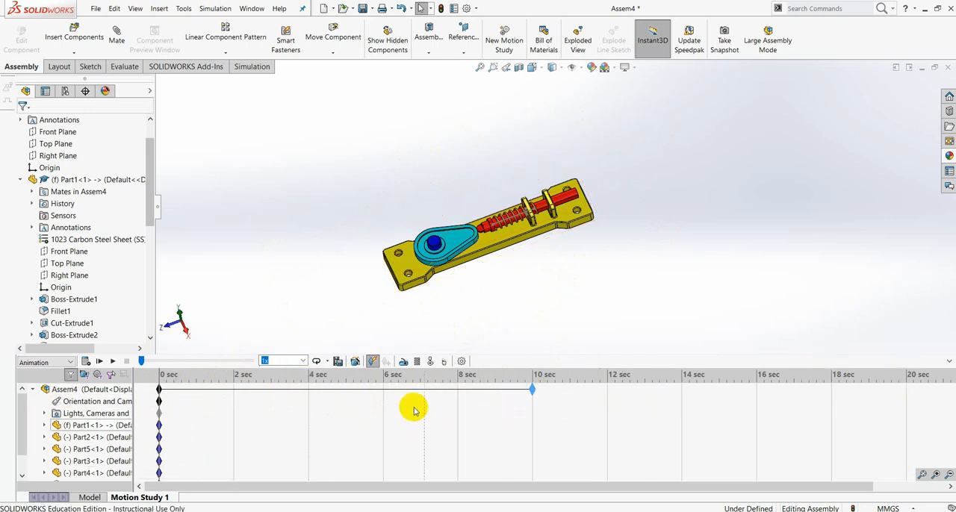
# - Add a rotary motor on the cam's round boss with a constant speed of 10 RPM
pyautogui.click(404, 362)
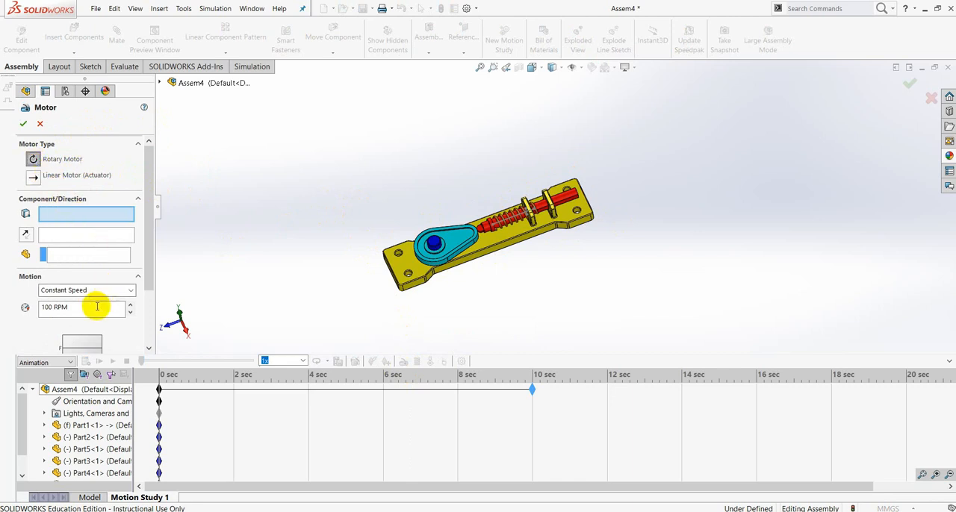
pyautogui.moveTo(70, 307); pyautogui.dragTo(3, 313)
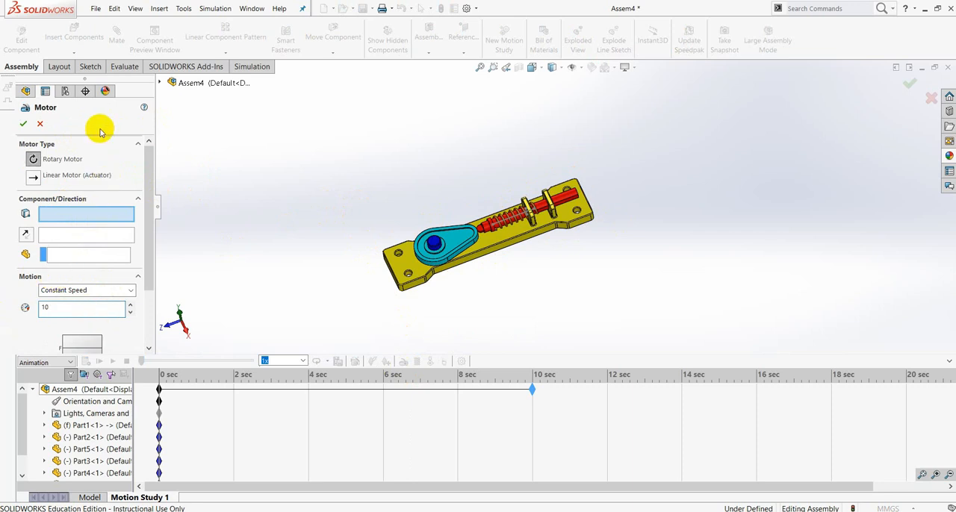
pyautogui.click(101, 130)
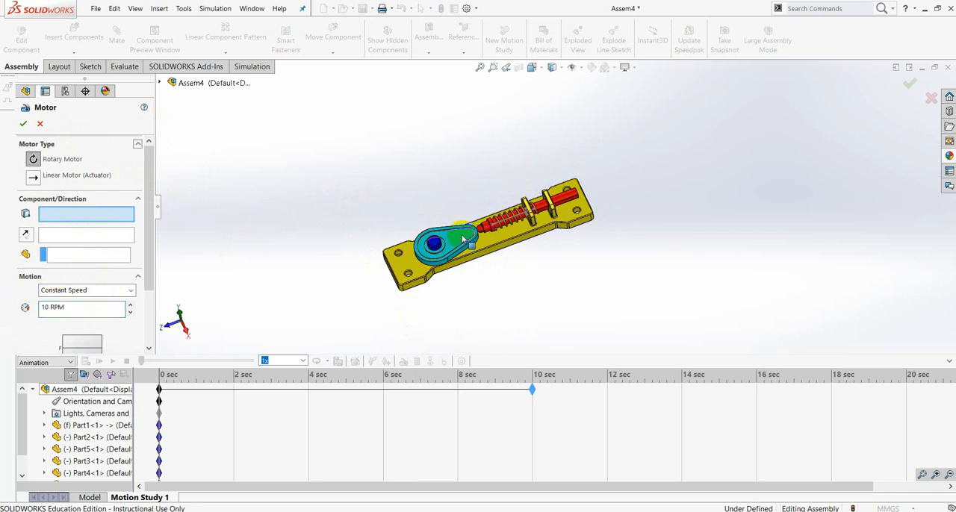
pyautogui.scroll(-1, 462, 238)
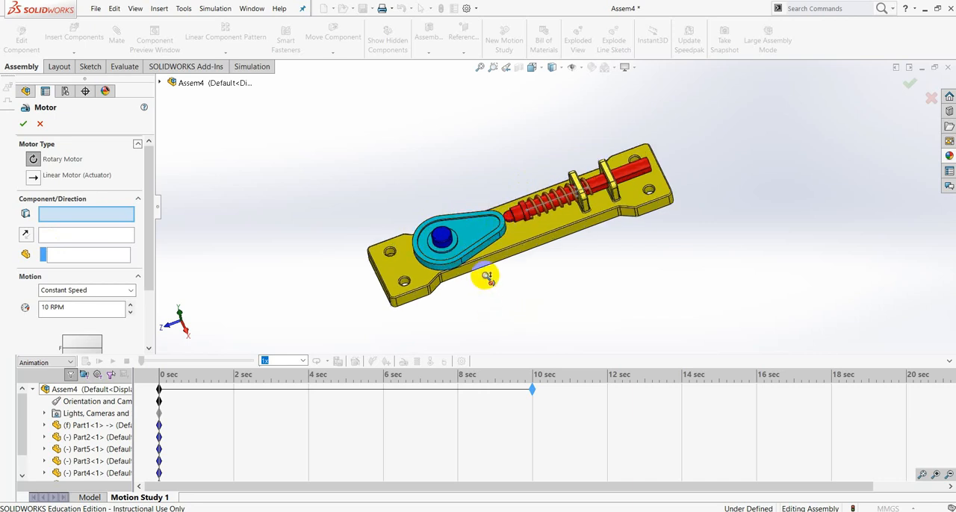
pyautogui.scroll(-2, 488, 278)
pyautogui.scroll(-2, 457, 174)
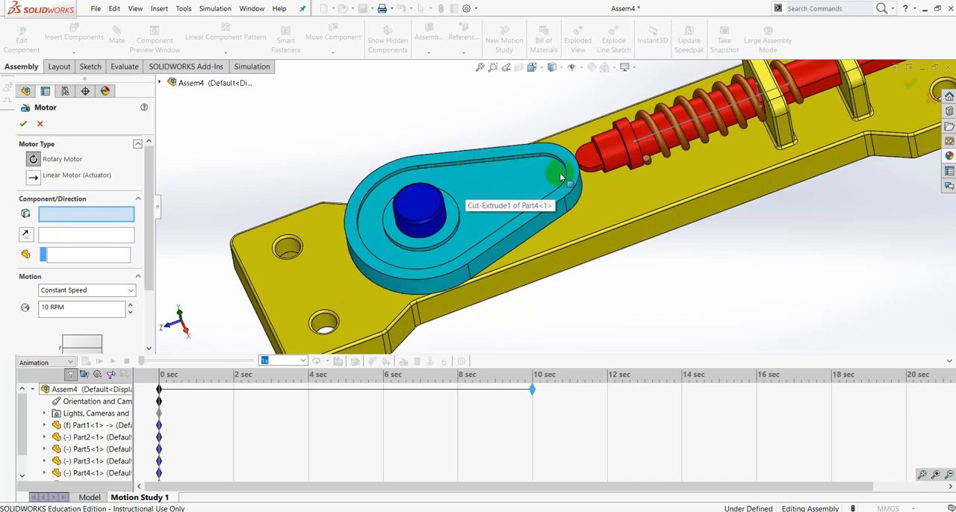
pyautogui.click(453, 212)
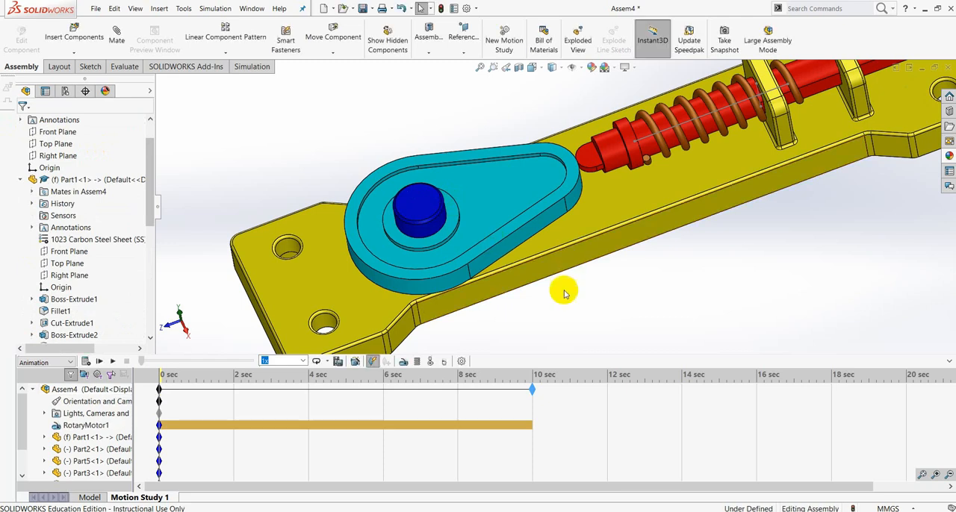
# - Calculate the motion study and watch how the follower and spring respond as the cam turns
pyautogui.click(86, 362)
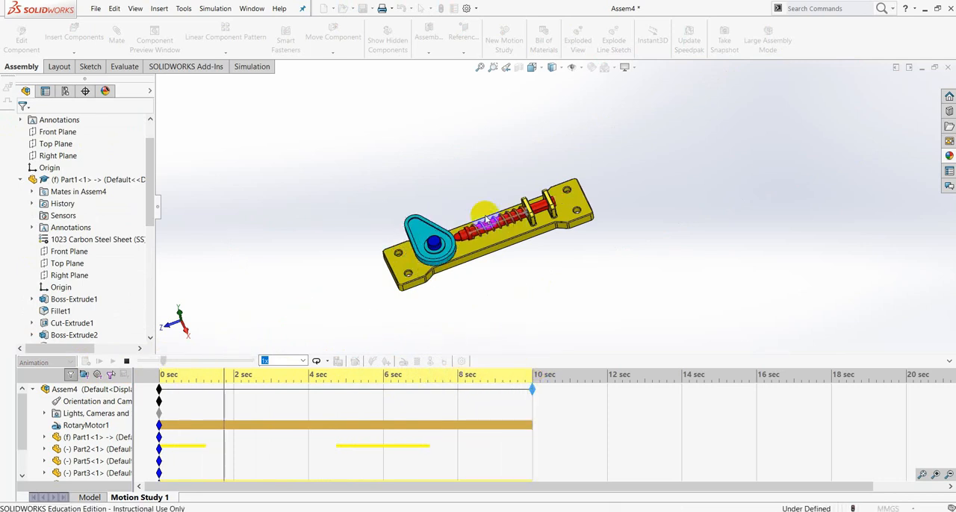
pyautogui.scroll(-8, 485, 221)
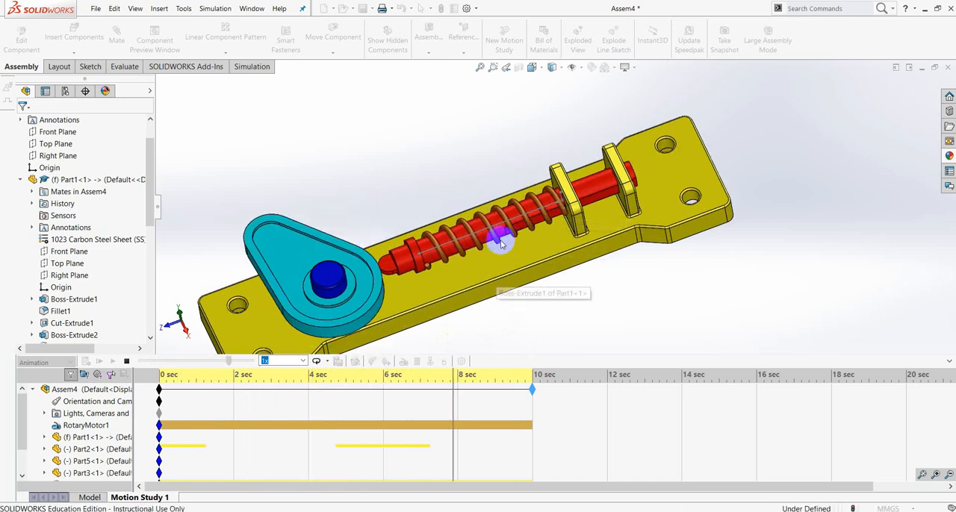
pyautogui.scroll(5, 499, 246)
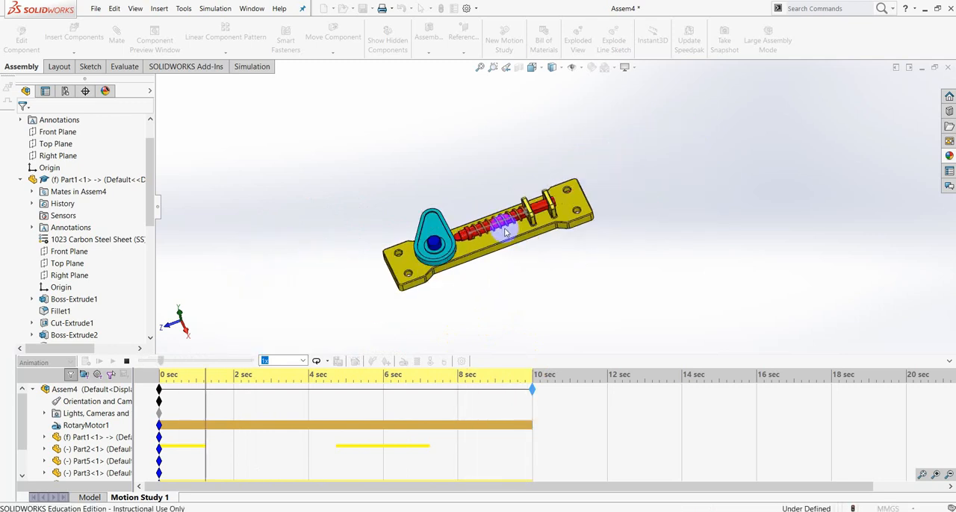
pyautogui.scroll(-3, 452, 236)
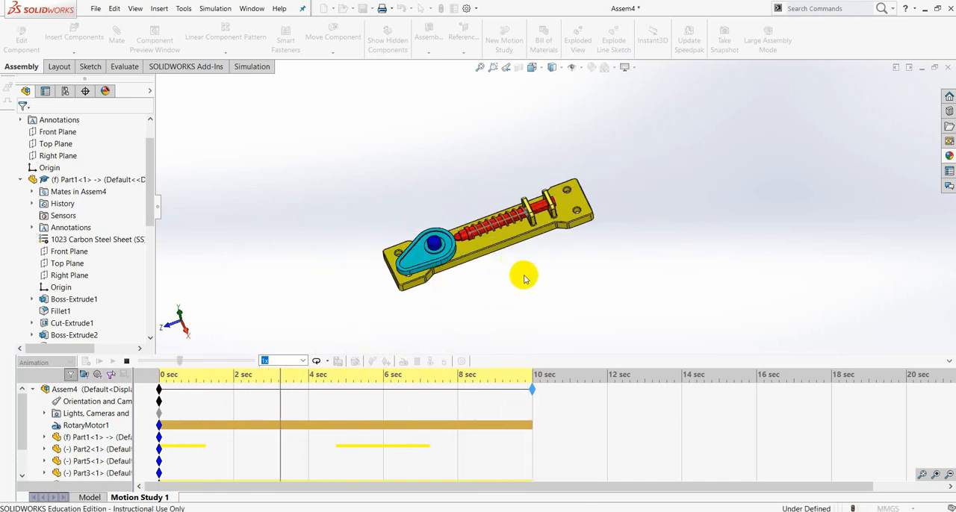
pyautogui.scroll(-3, 484, 232)
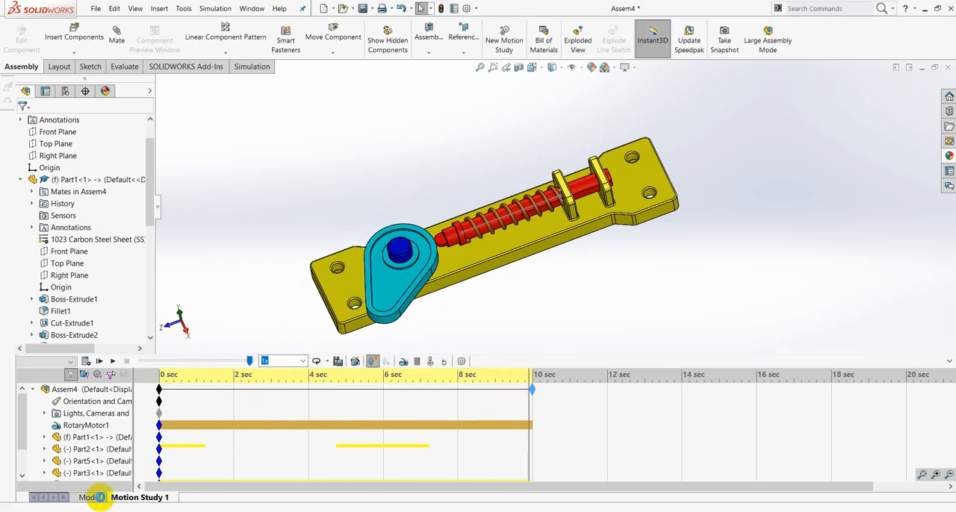
# - Return to the assembly model and start a new mate with the mechanical mate types shown
pyautogui.click(97, 497)
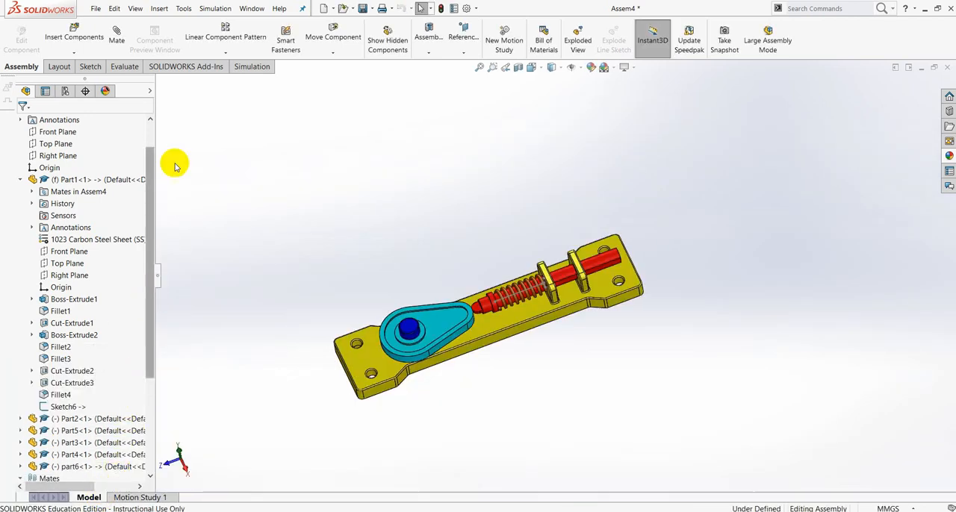
pyautogui.click(127, 36)
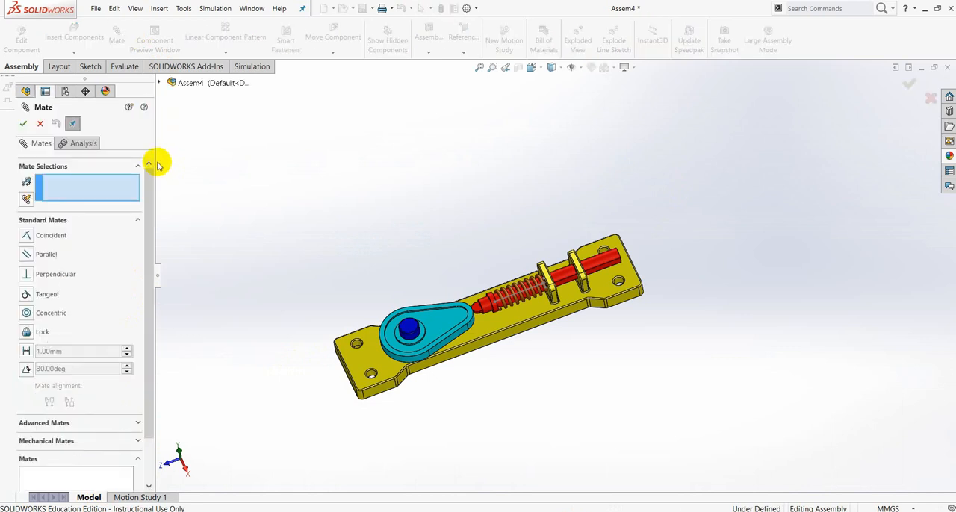
pyautogui.click(139, 441)
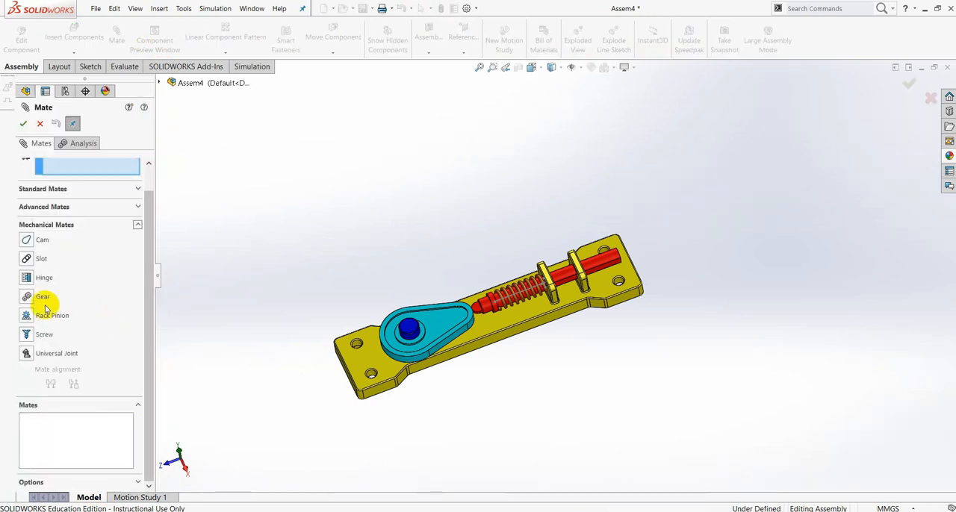